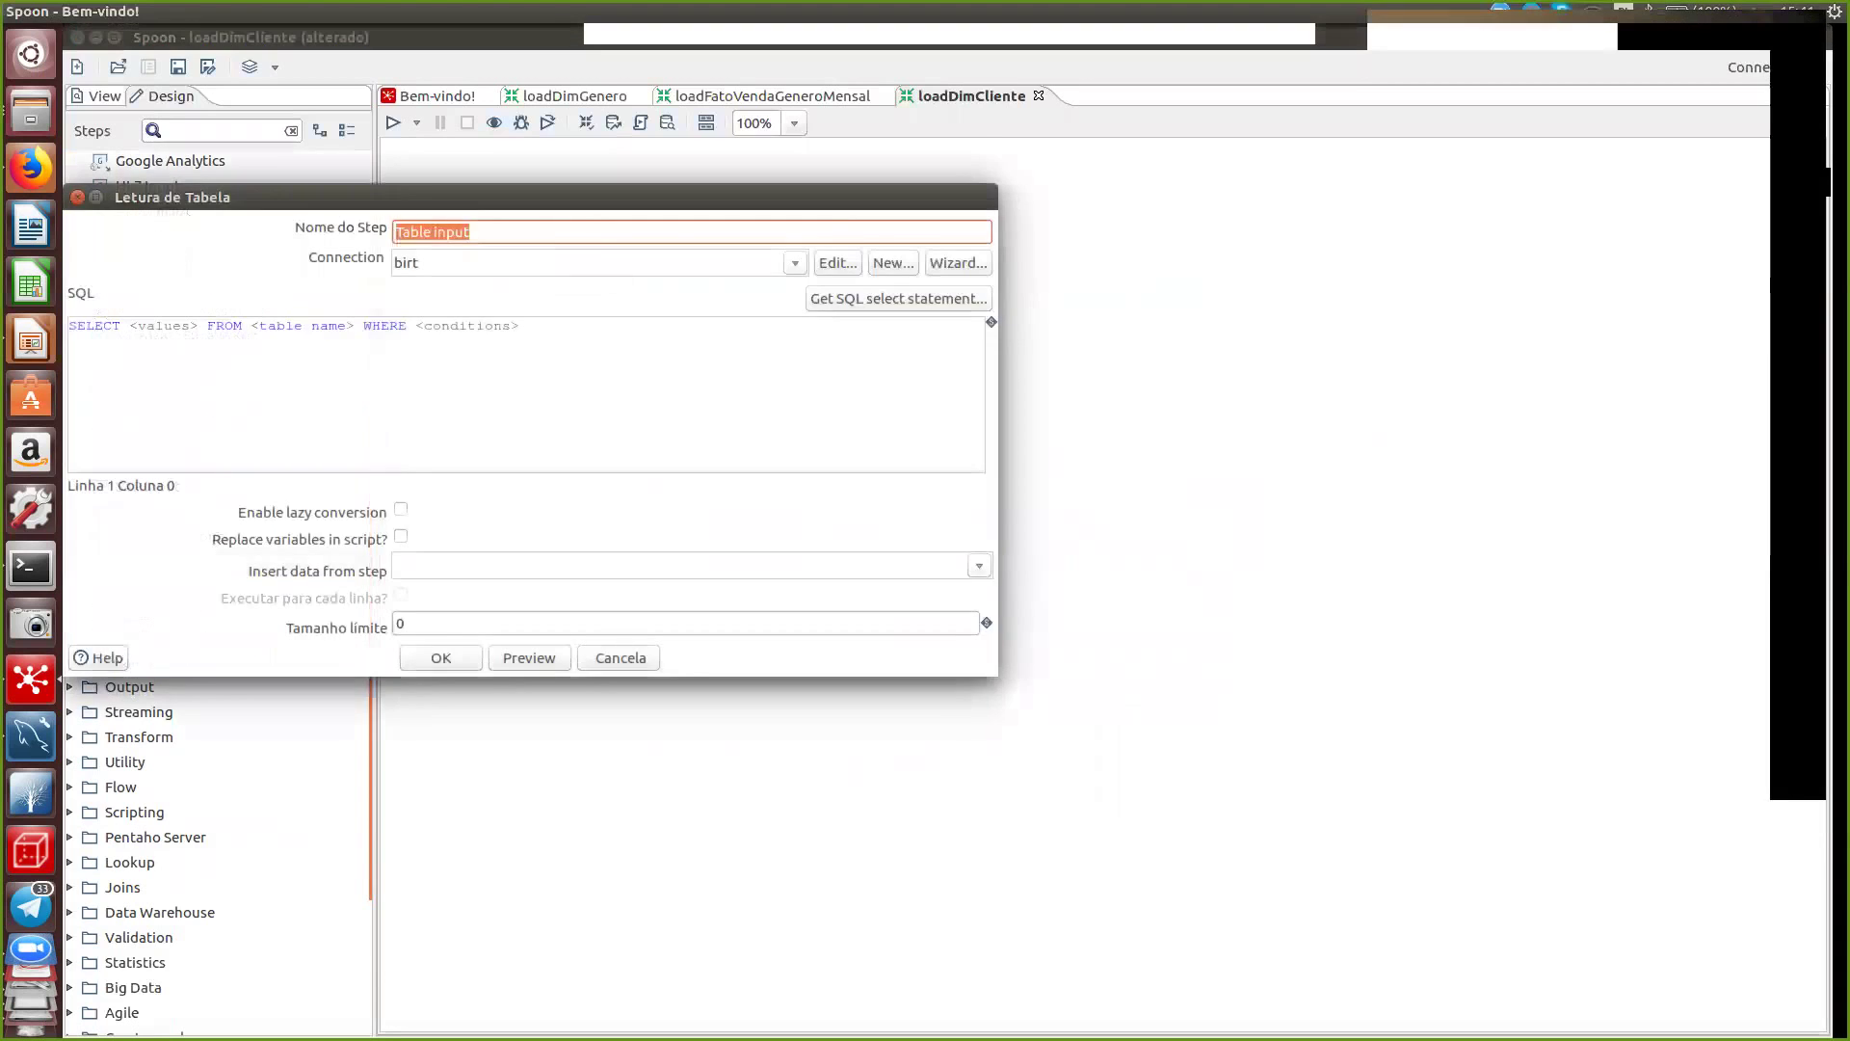
# - Generate the SQL select statement from the employees table in the birt connection, including the field names
pyautogui.click(898, 298)
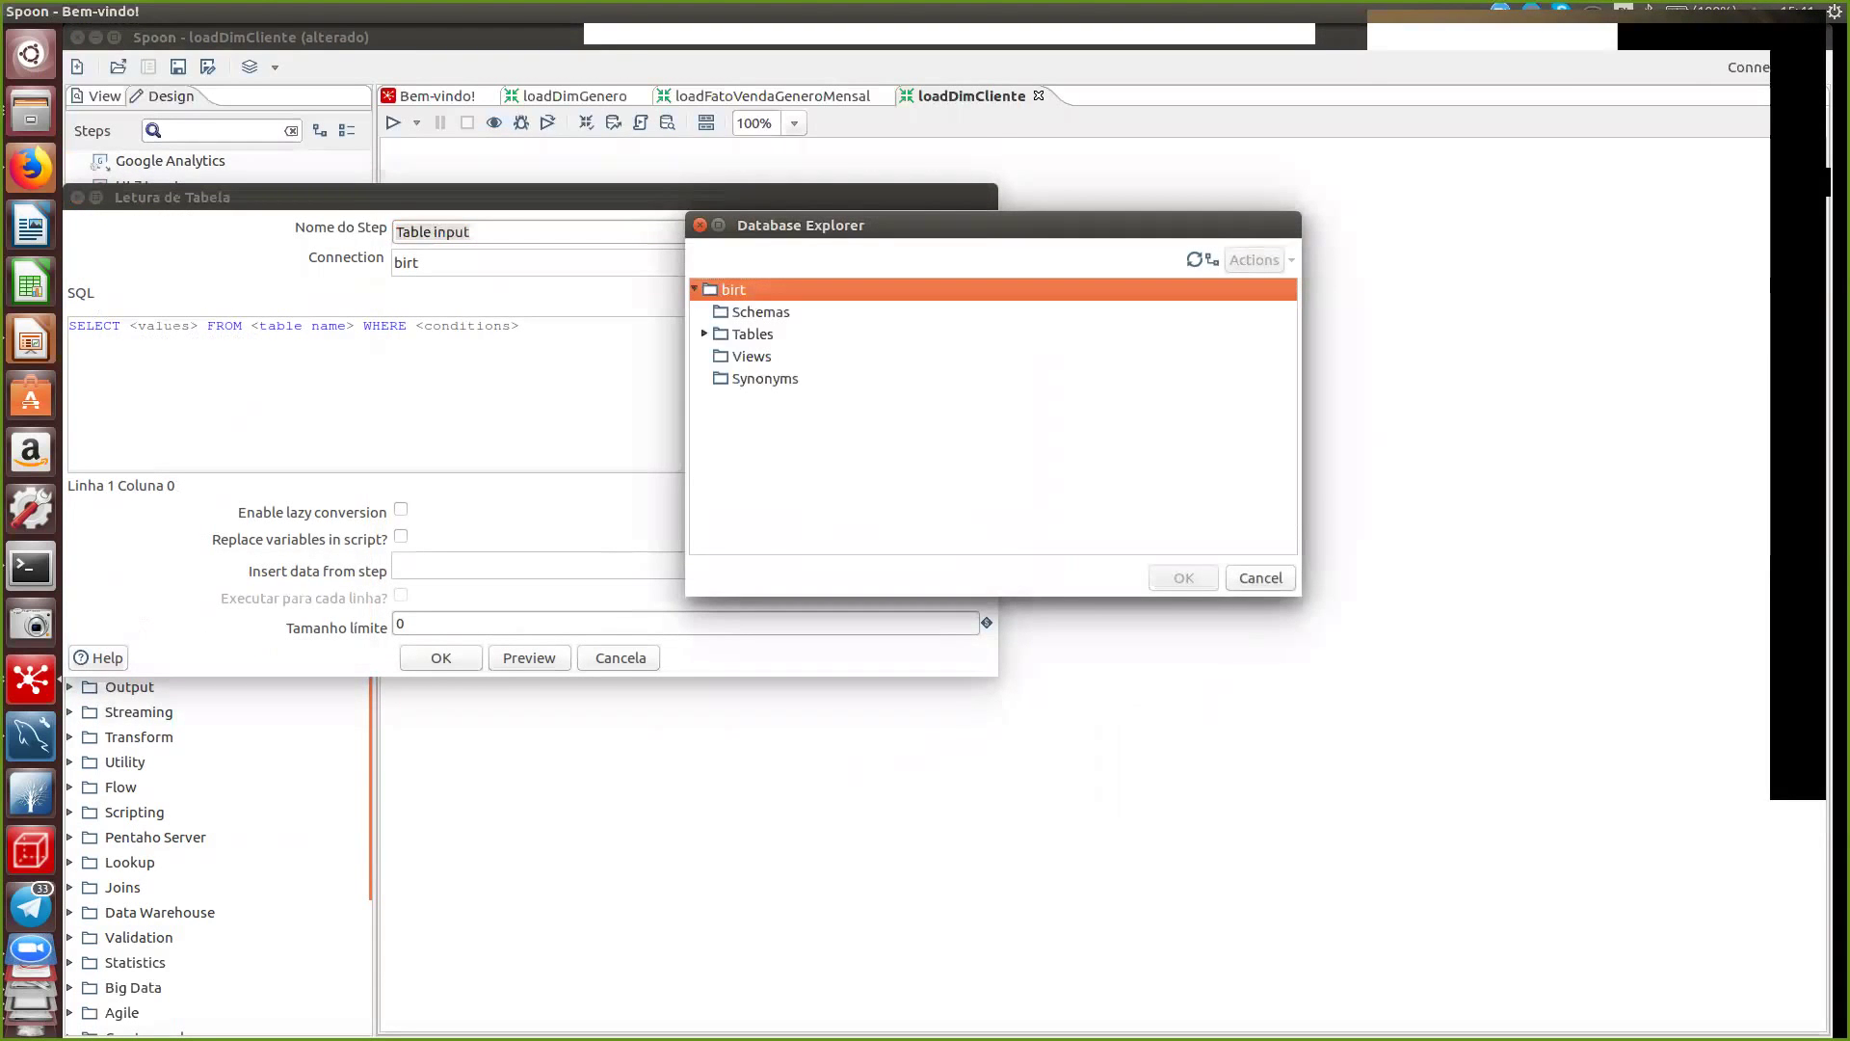
pyautogui.click(705, 333)
pyautogui.doubleClick(771, 377)
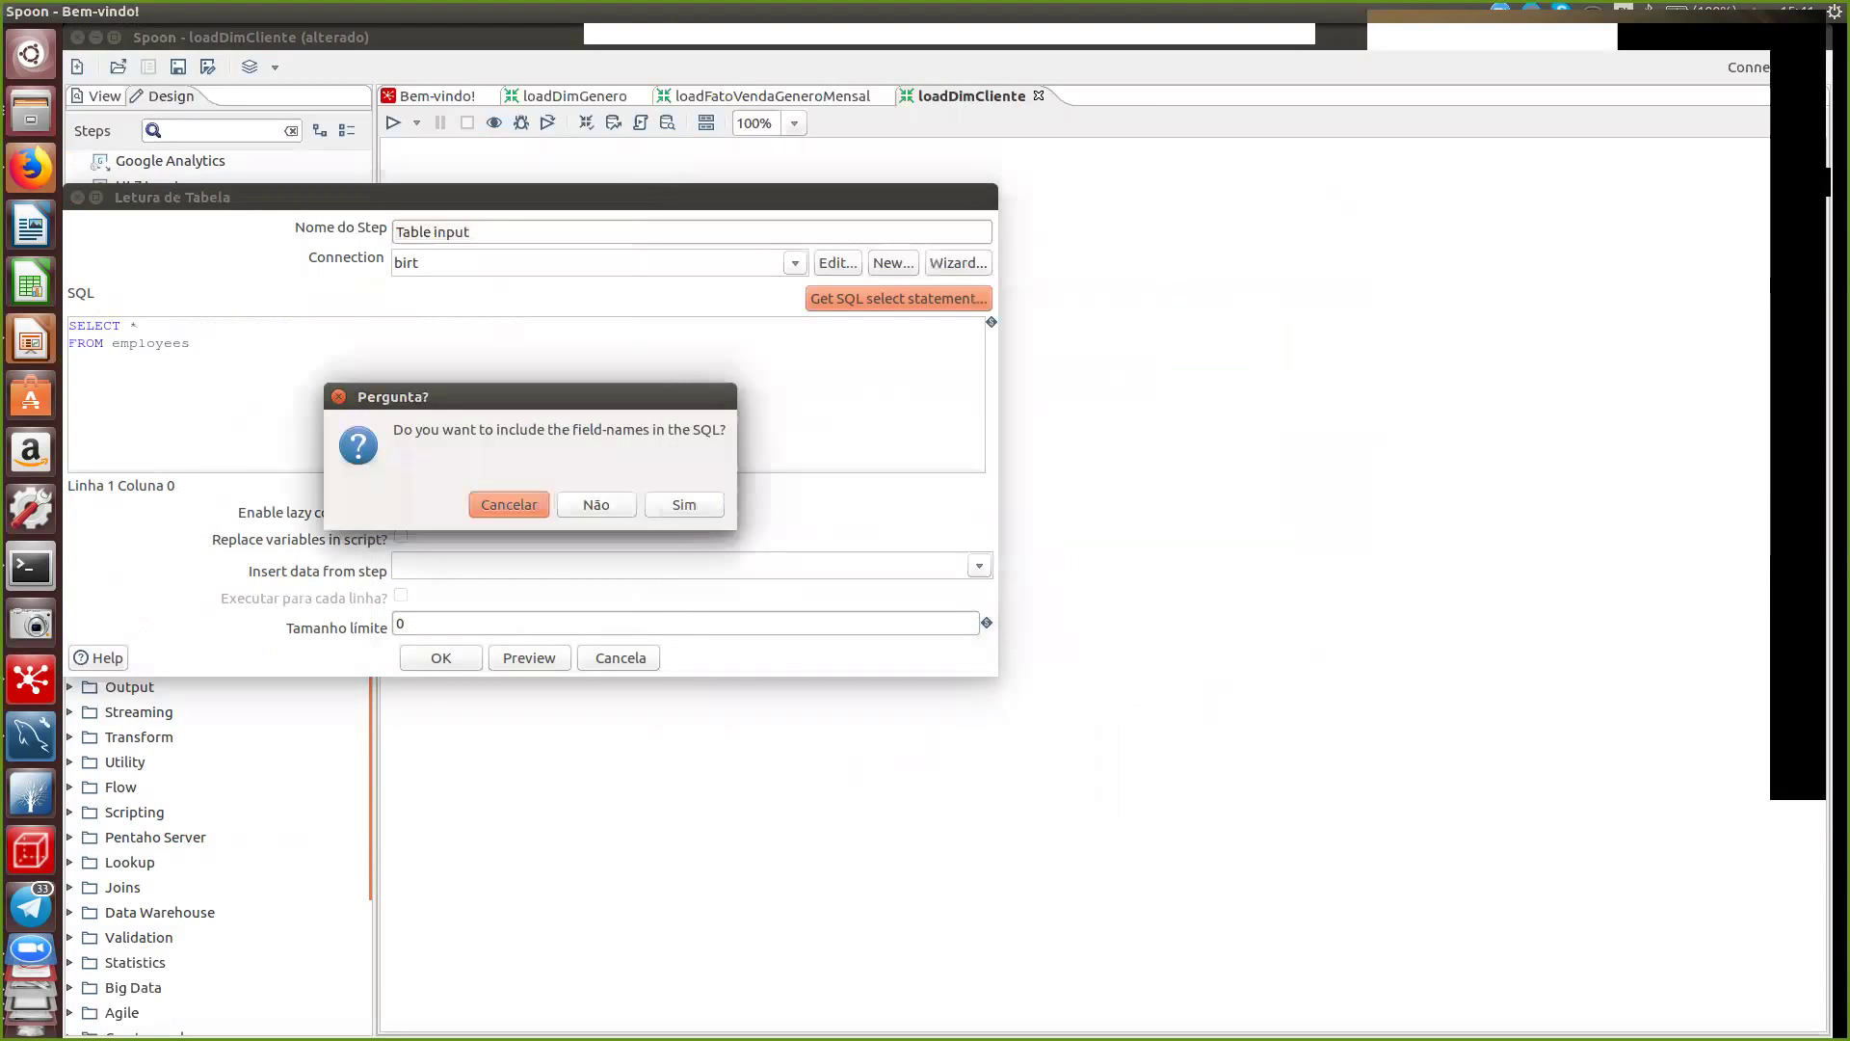
pyautogui.press('Tab')
pyautogui.press('Tab')
pyautogui.press('Return')
# - Remove the extension, email, officeCode and reportsTo fields from the employees query
pyautogui.moveTo(540, 196); pyautogui.dragTo(939, 171)
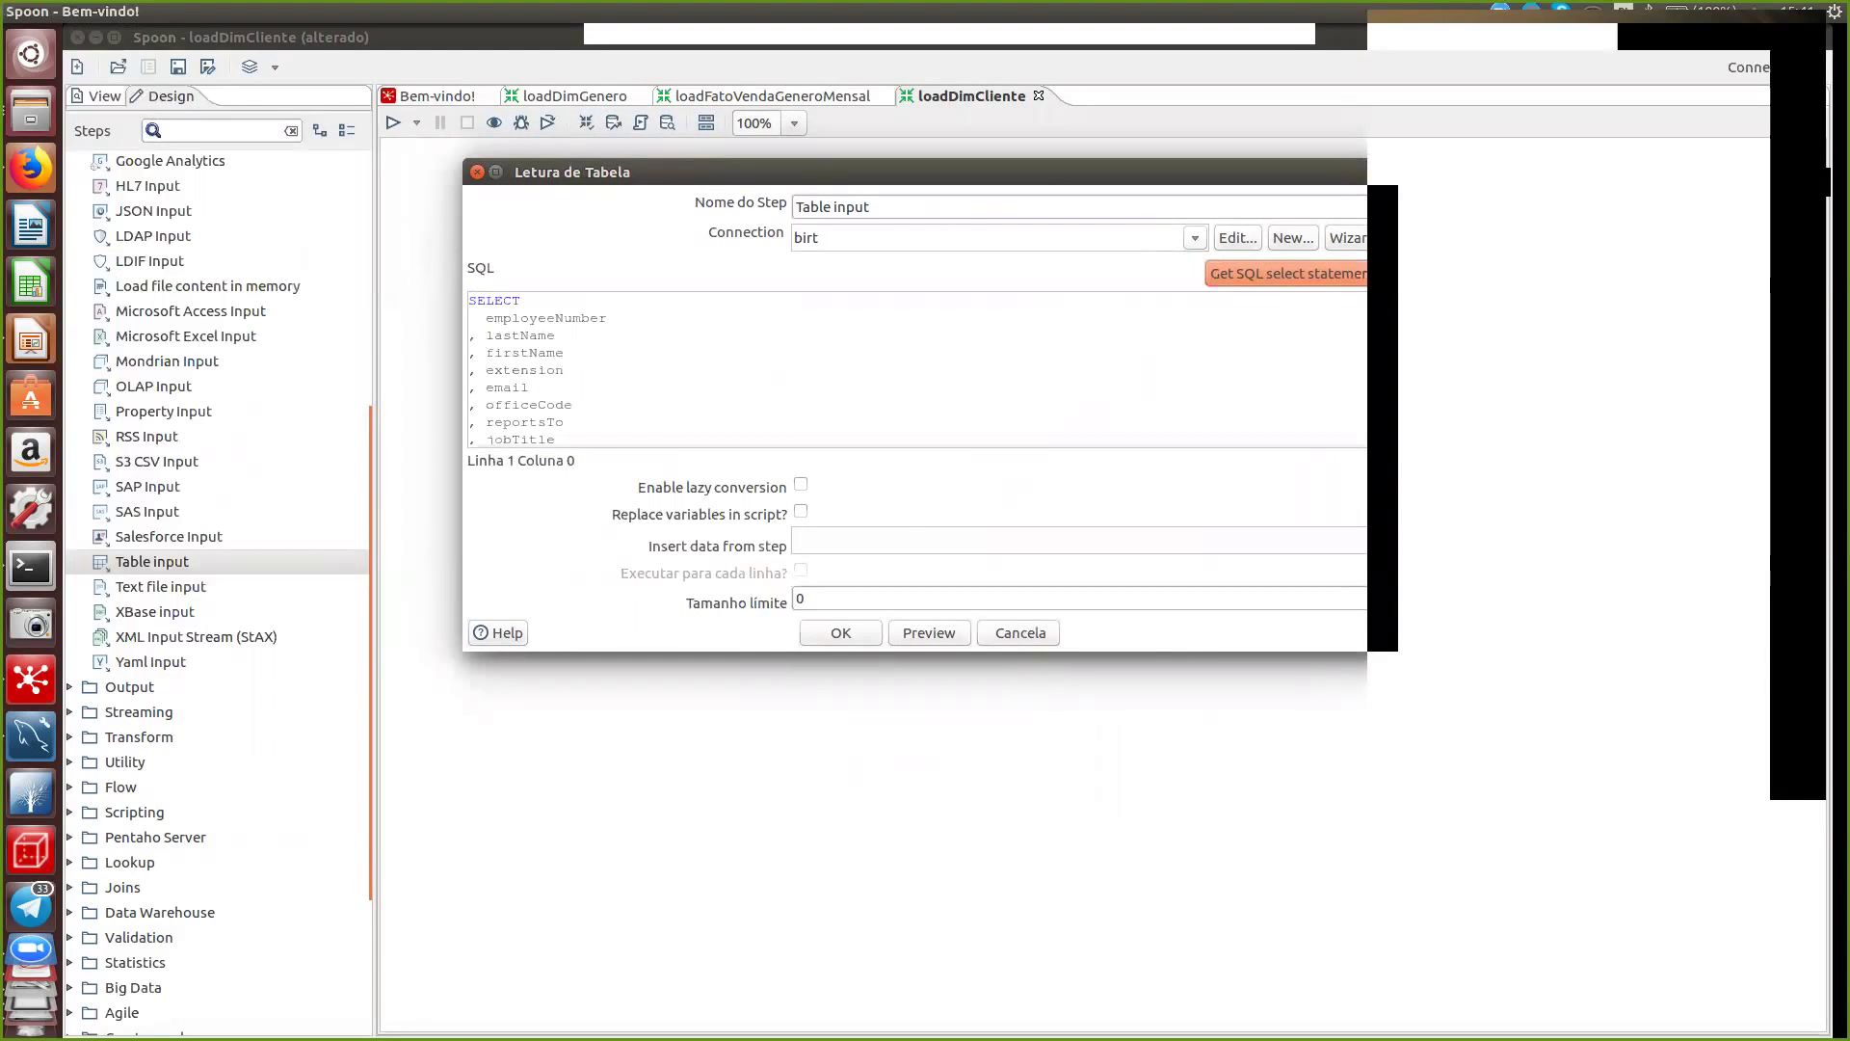
pyautogui.moveTo(470, 348); pyautogui.dragTo(566, 424)
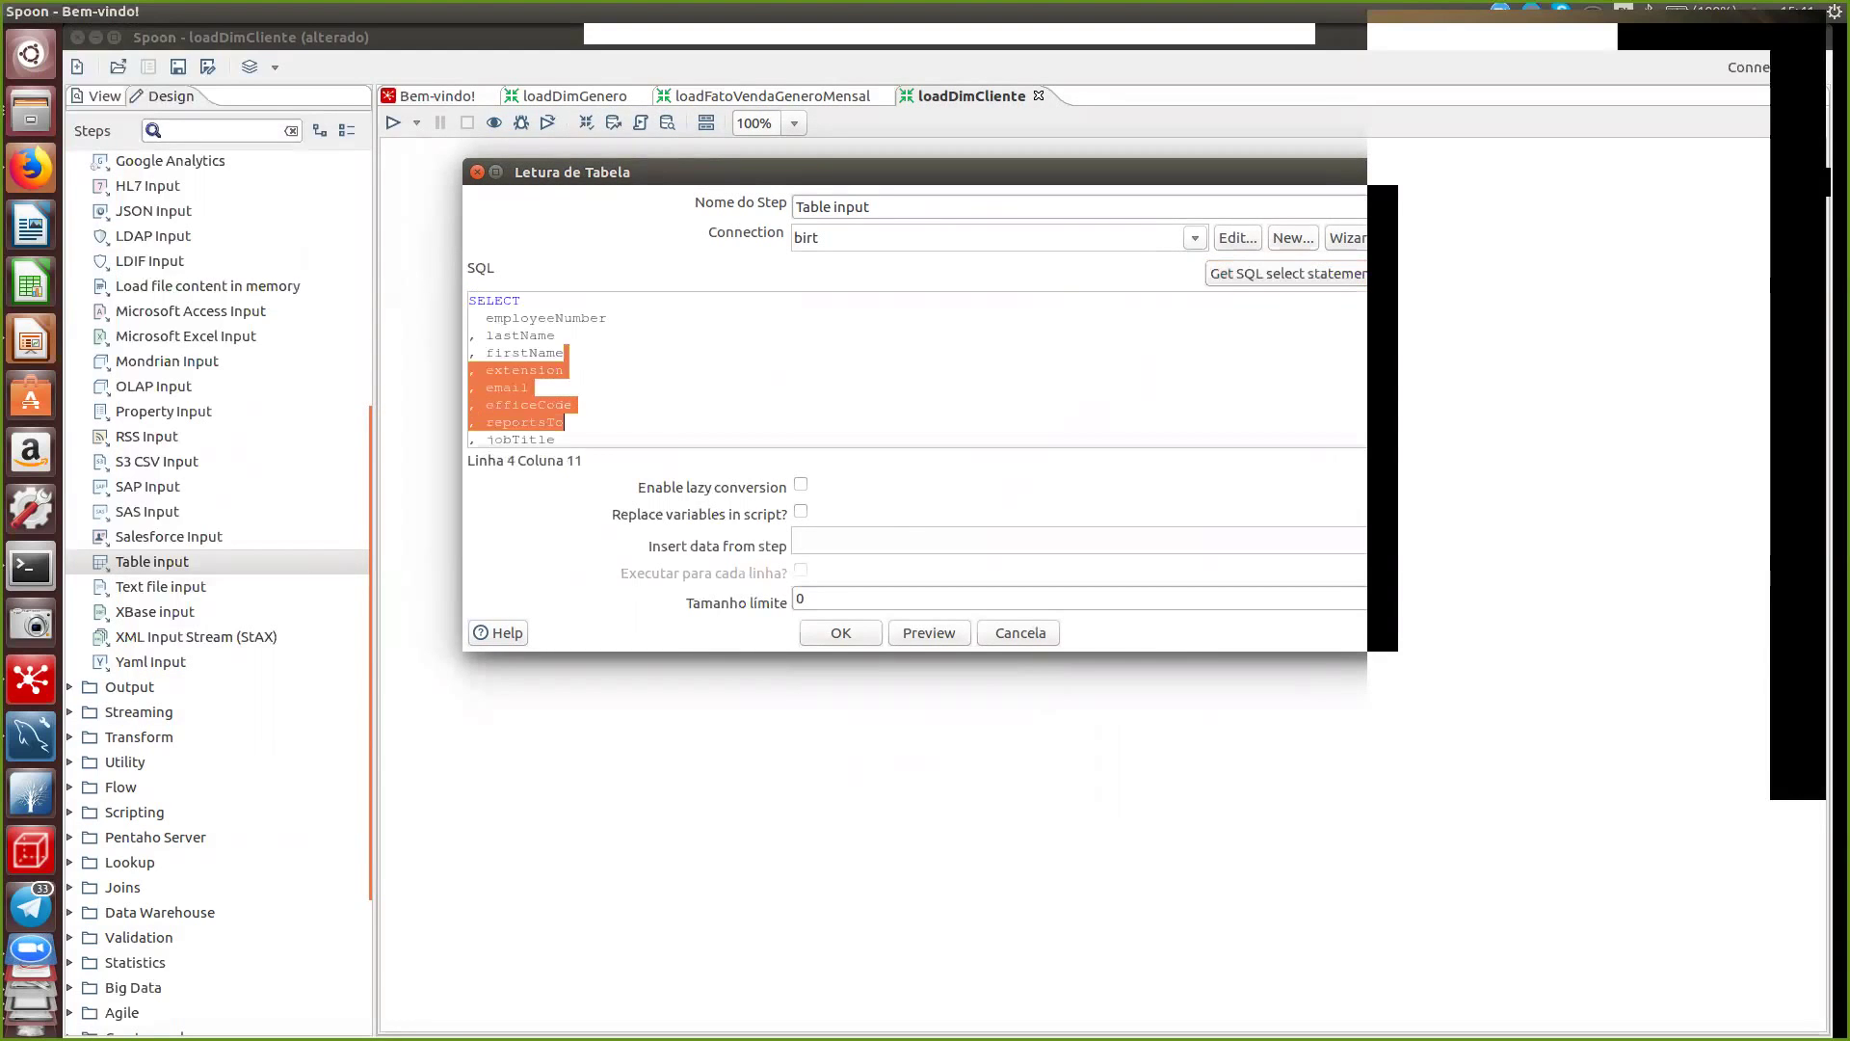
pyautogui.press('Delete')
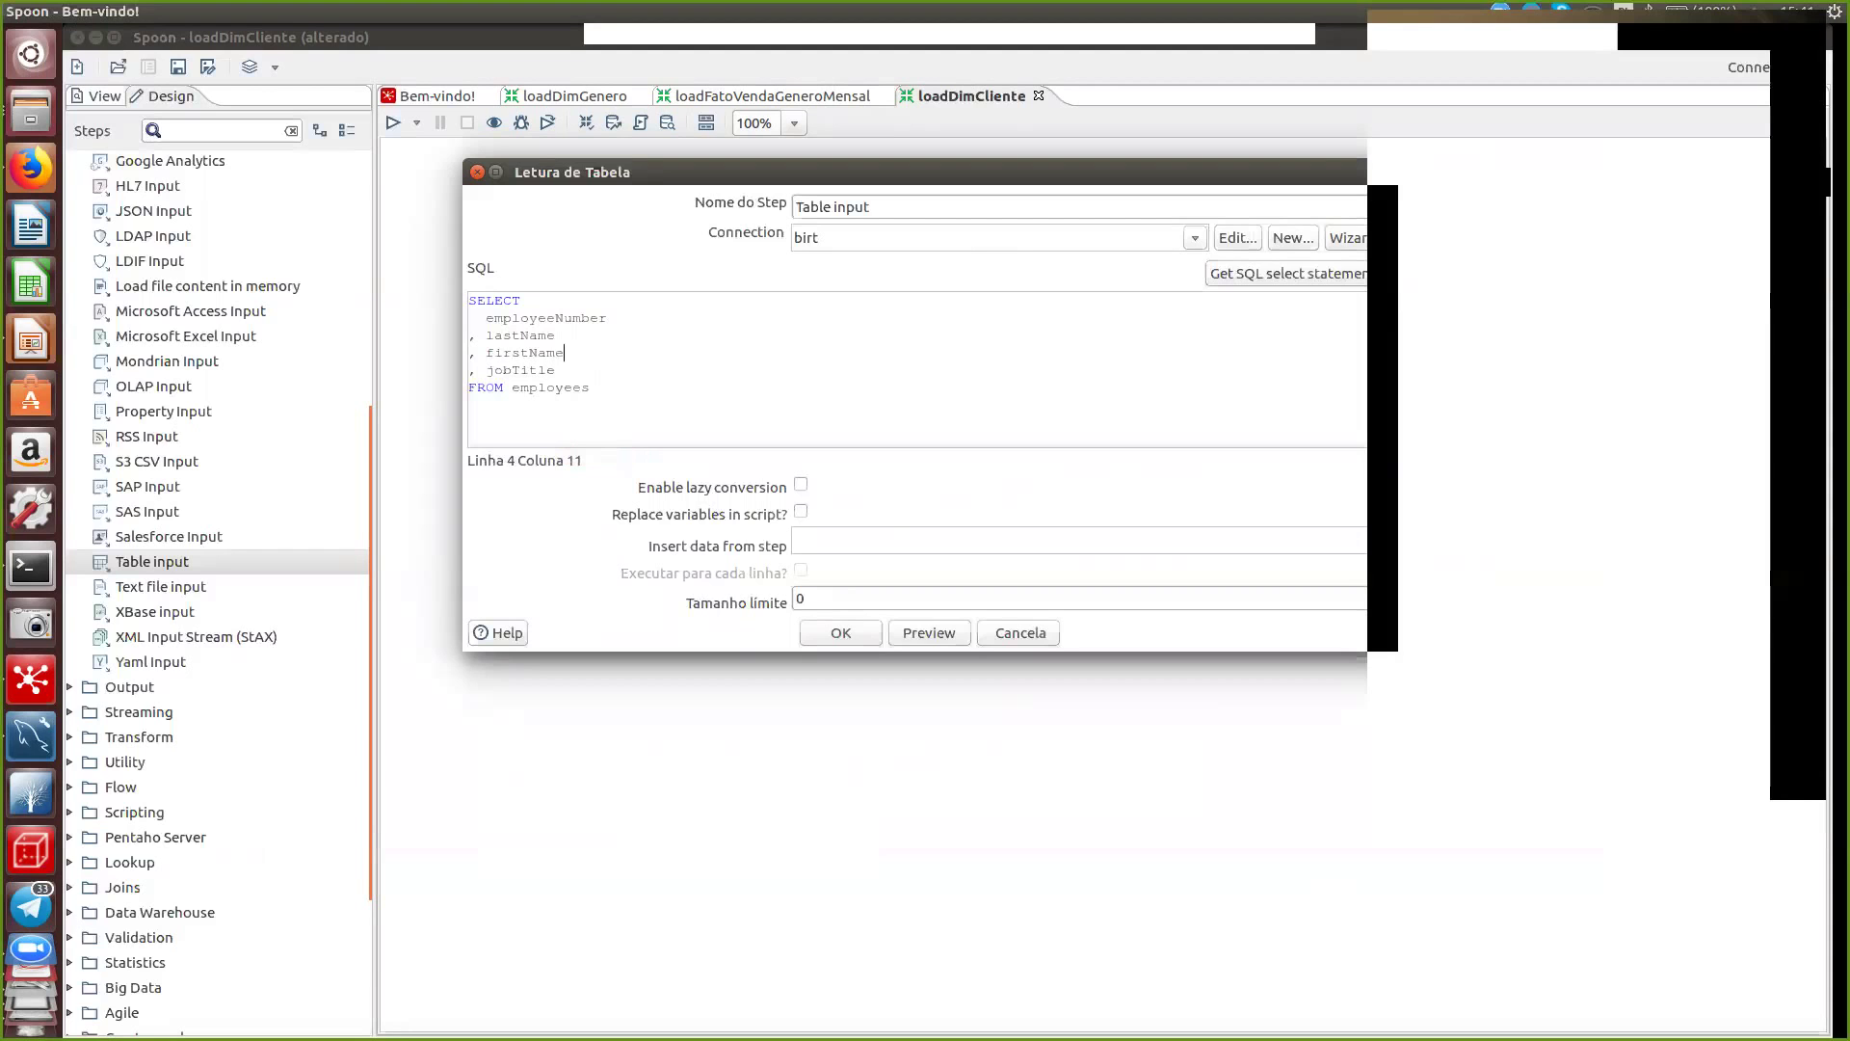
# - Preview up to 1000 rows of the employees query and close the preview
pyautogui.click(929, 632)
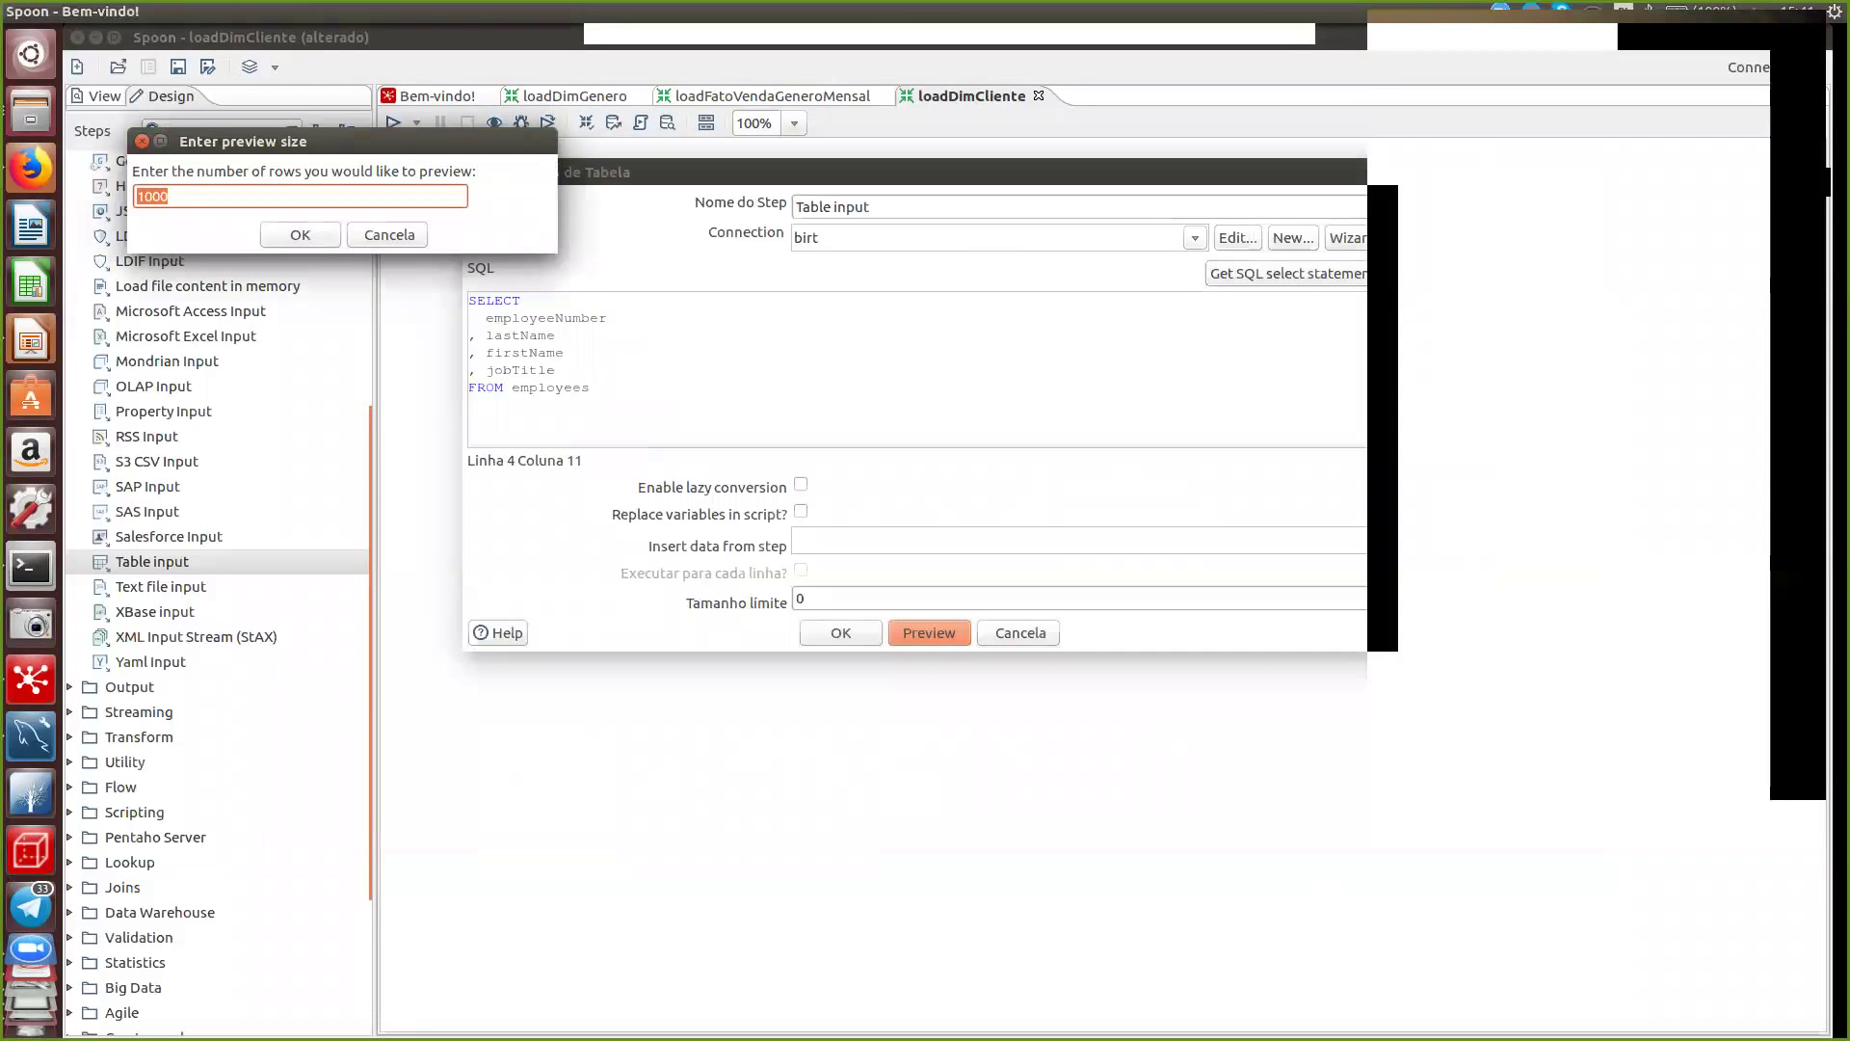
pyautogui.press('Return')
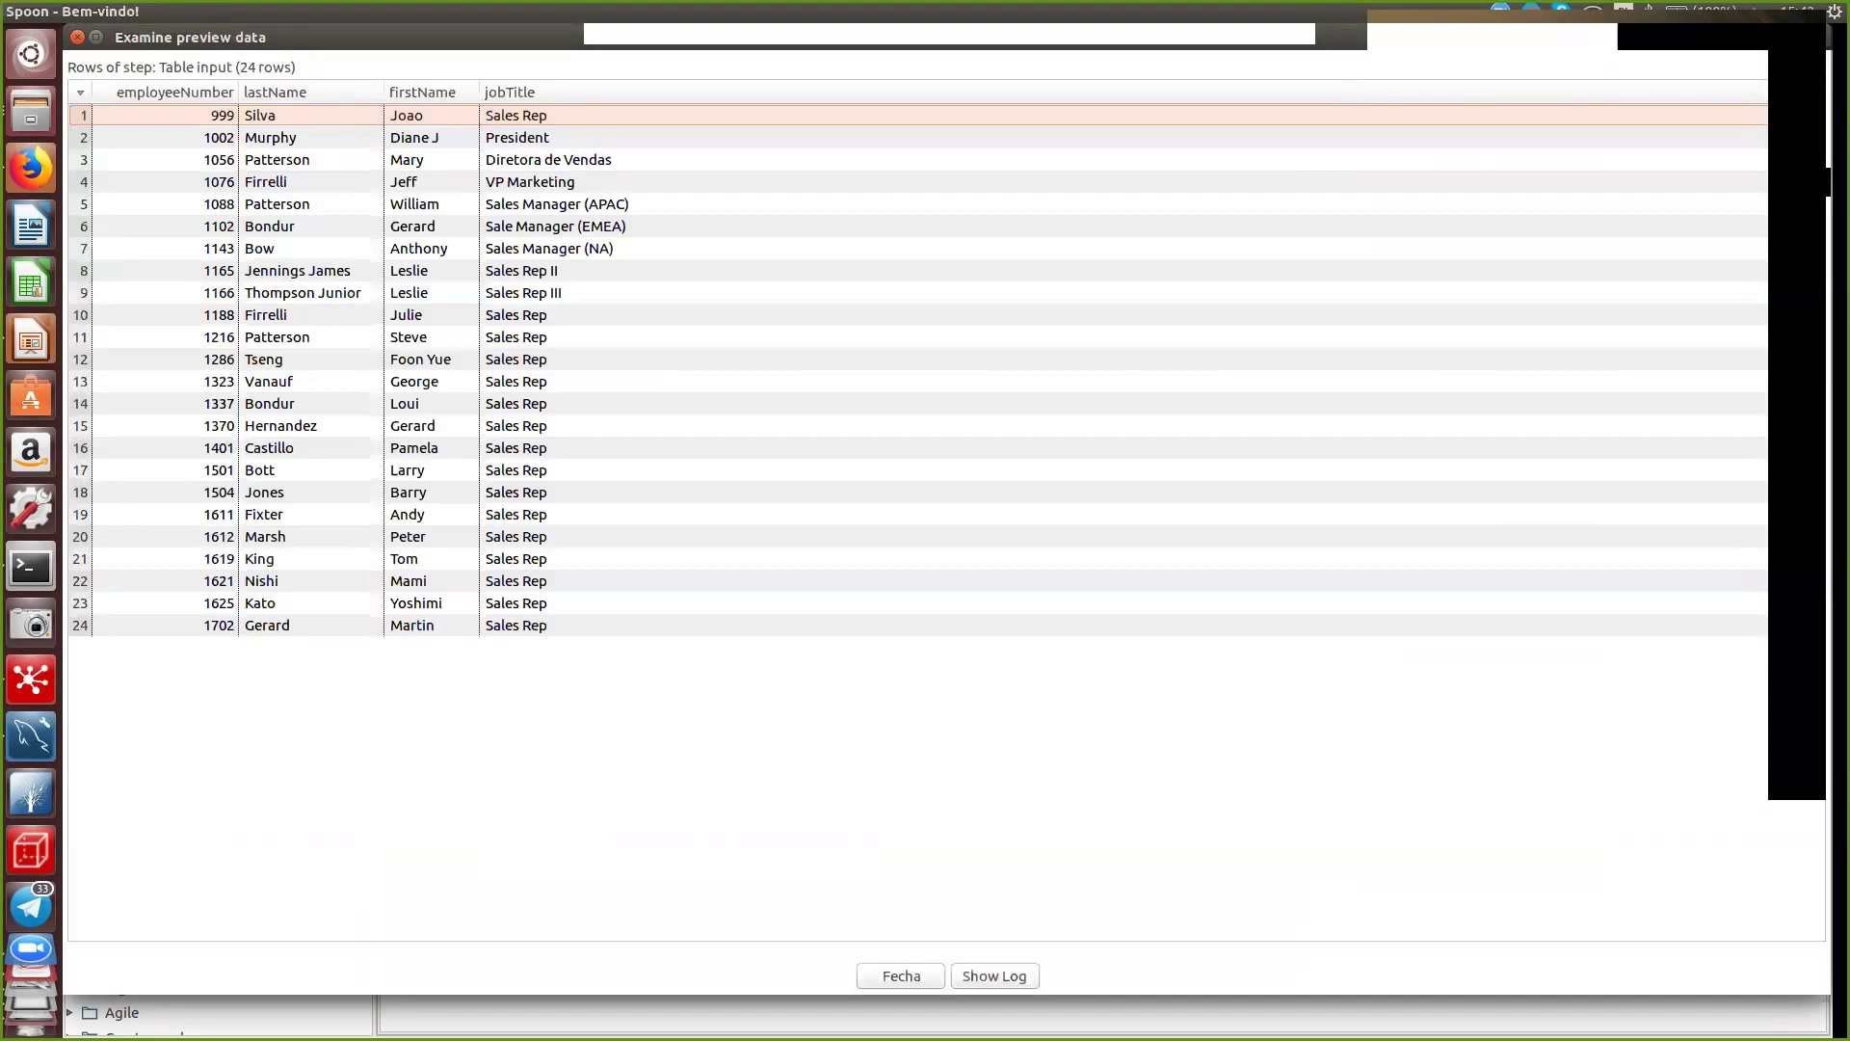
pyautogui.click(901, 976)
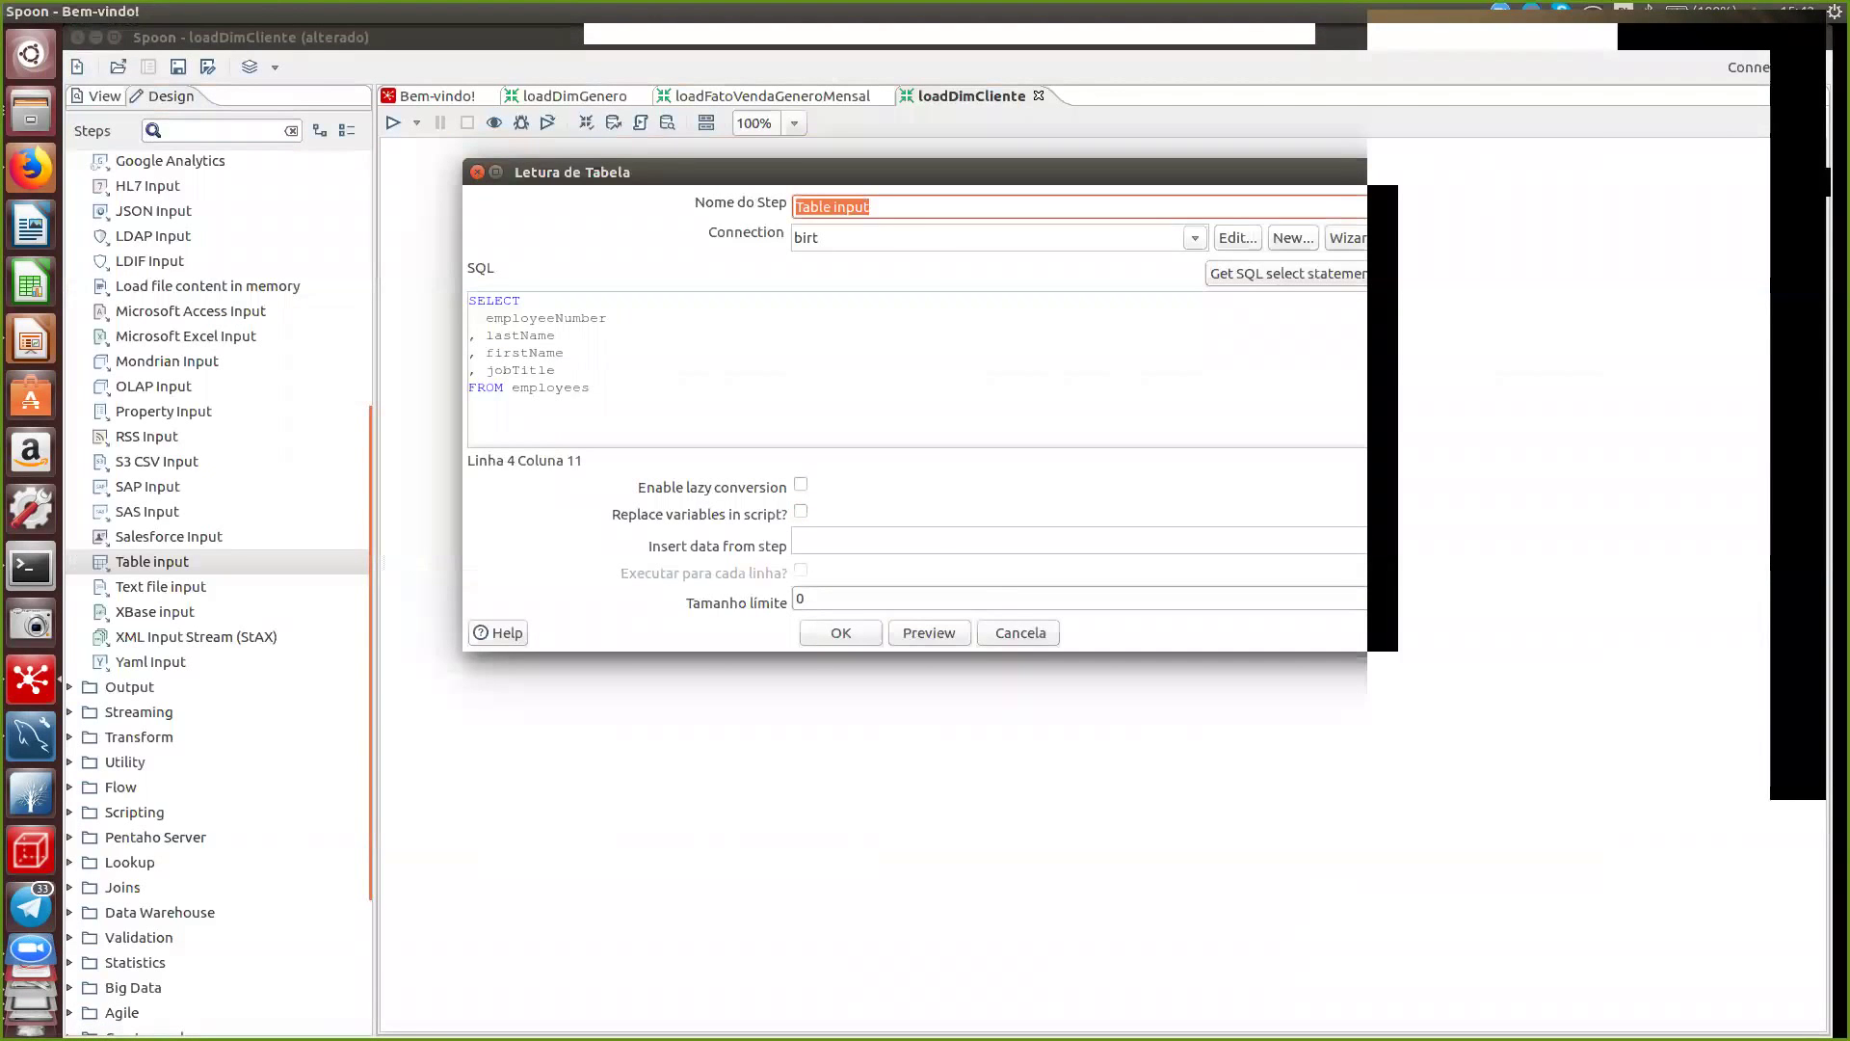
# - Name the table input step "Ler: employees" and confirm its settings
pyautogui.write('Ler: ')
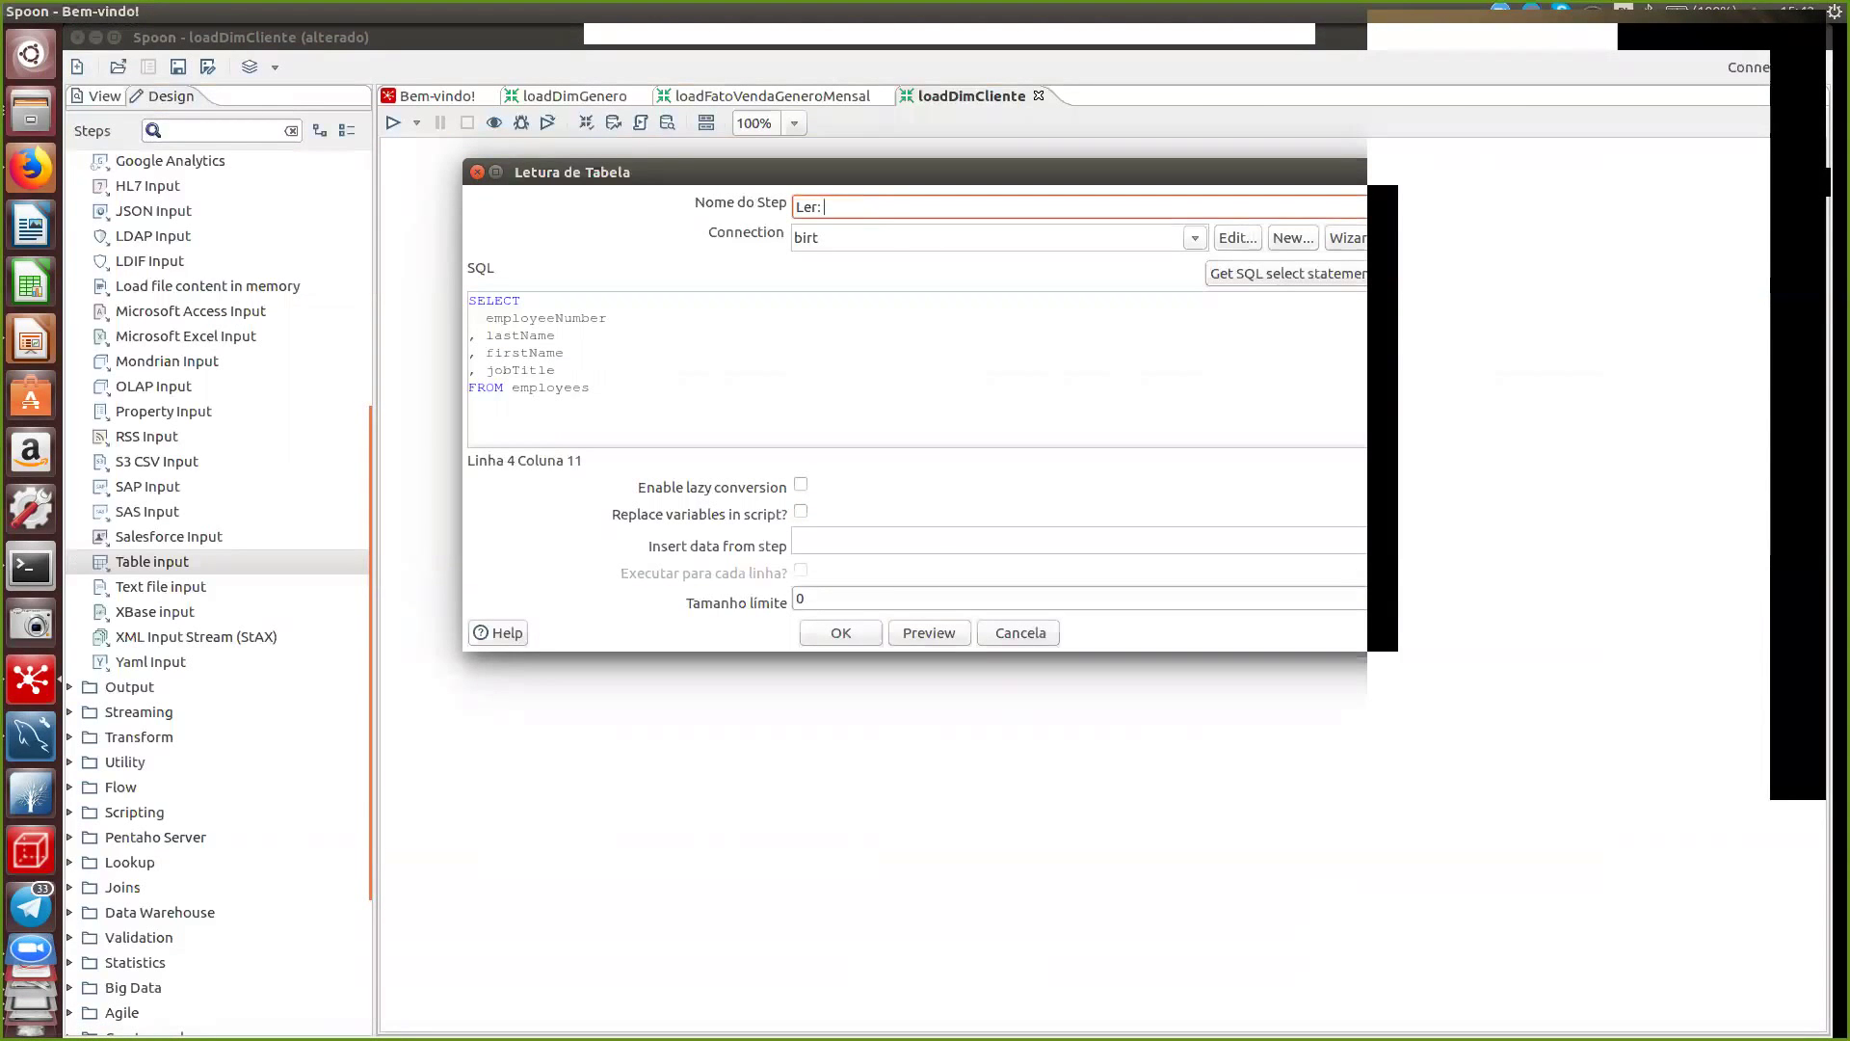
pyautogui.write('employees')
pyautogui.press('Return')
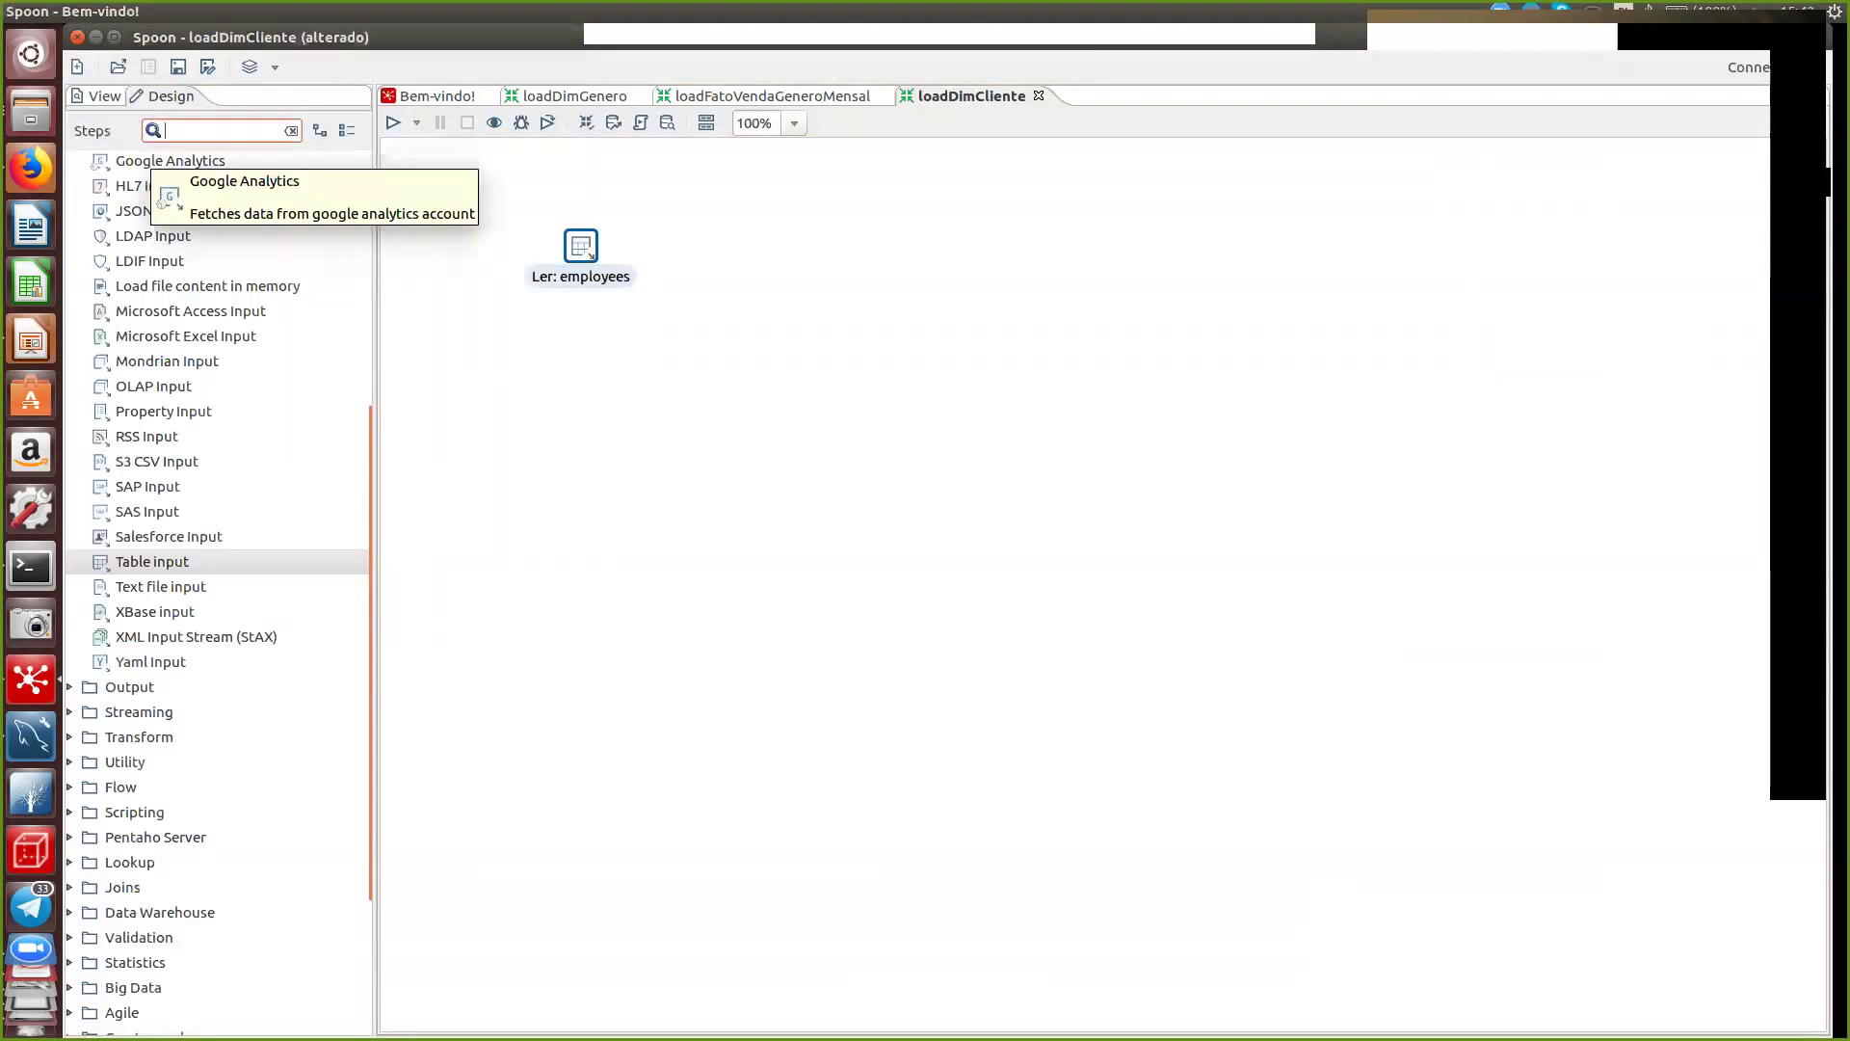
pyautogui.write('cal')
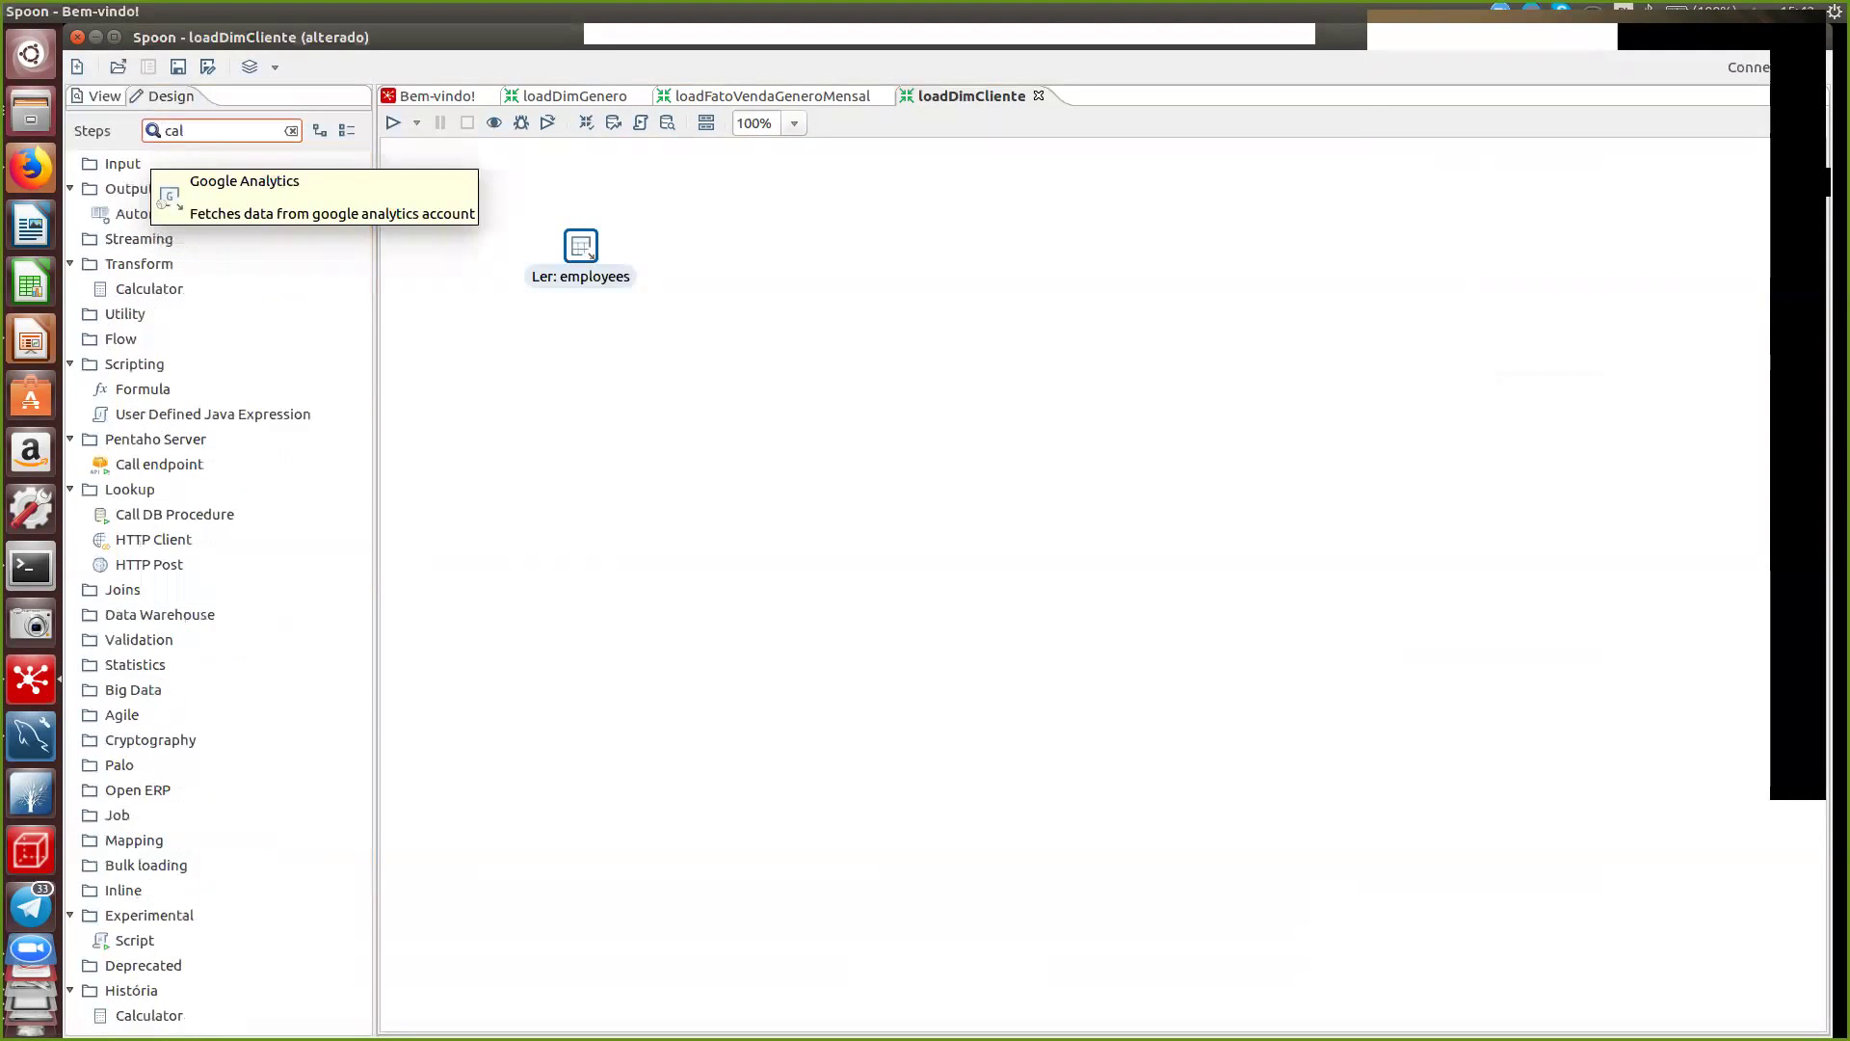
pyautogui.write('c')
pyautogui.press('BackSpace')
pyautogui.press('BackSpace')
pyautogui.press('BackSpace')
pyautogui.press('BackSpace')
pyautogui.write('string')
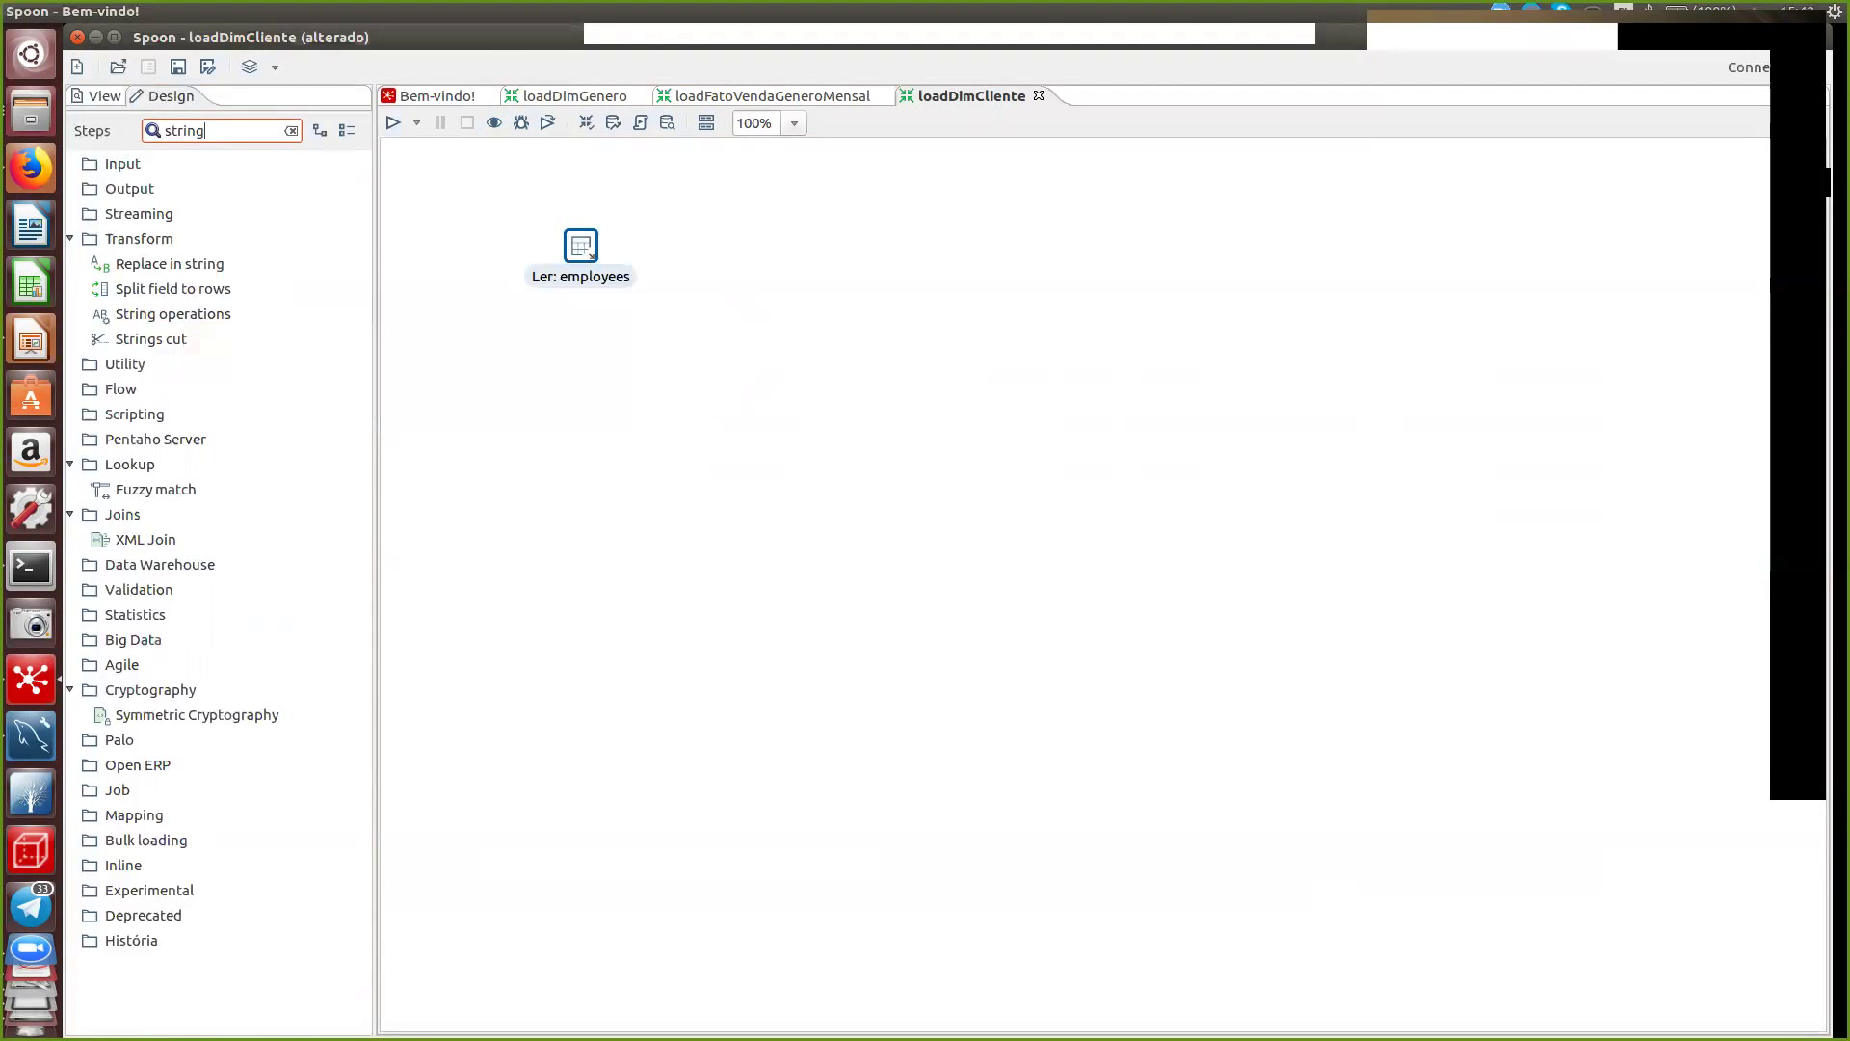
pyautogui.press('BackSpace')
pyautogui.press('BackSpace')
pyautogui.press('BackSpace')
pyautogui.press('BackSpace')
pyautogui.press('BackSpace')
pyautogui.press('BackSpace')
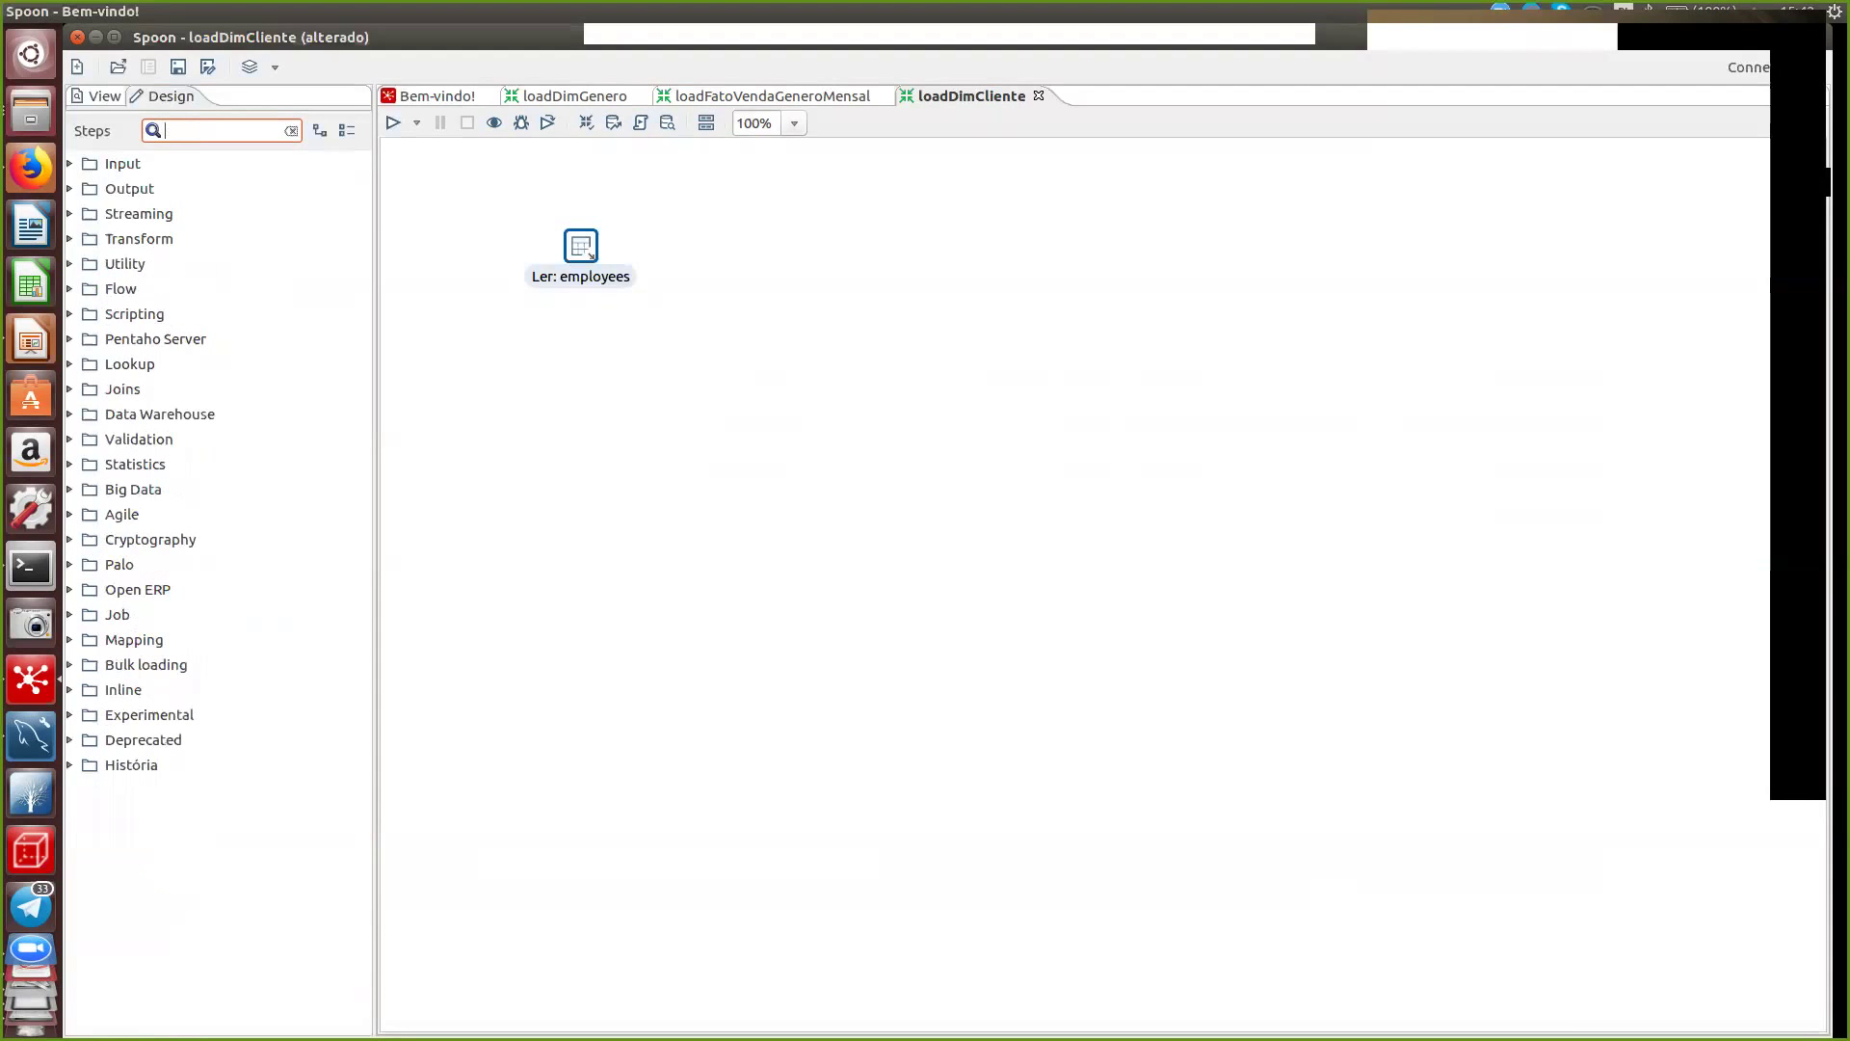
# - Add a Concat Fields step linked after "Ler: employees" and open its settings
pyautogui.write('conc')
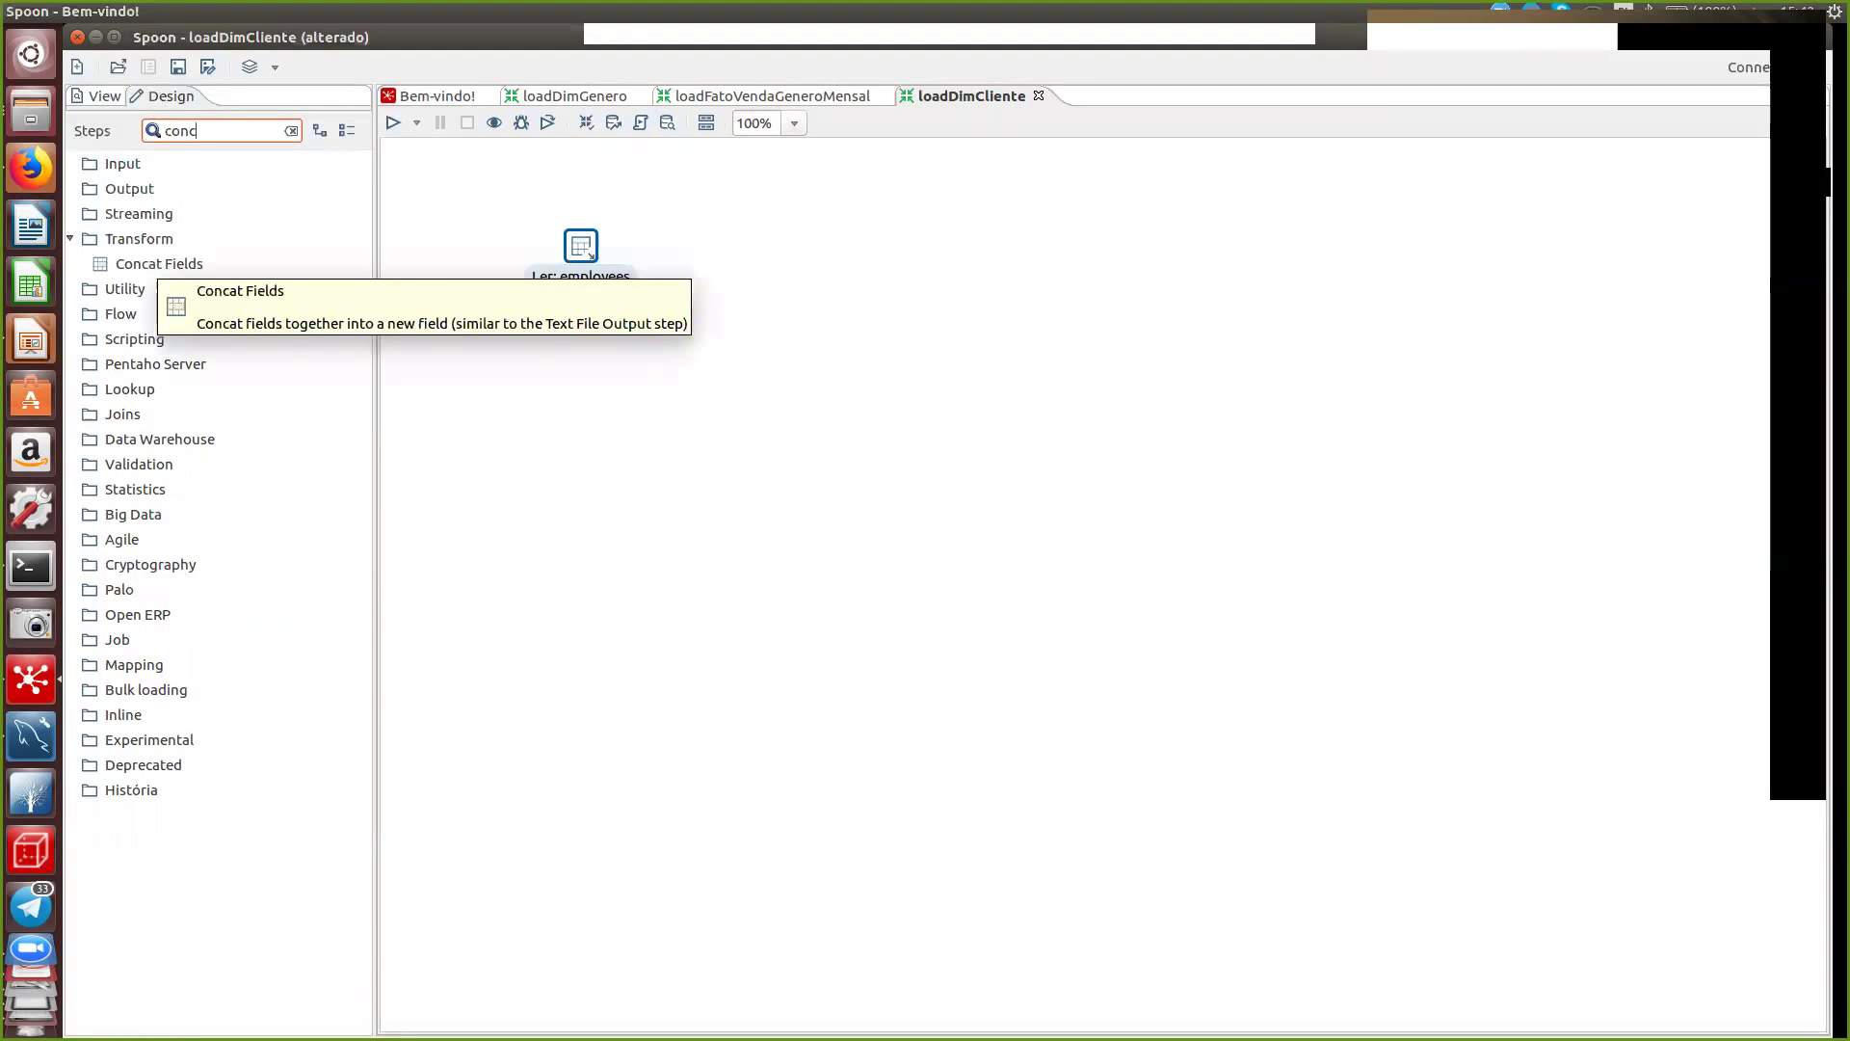
pyautogui.doubleClick(159, 263)
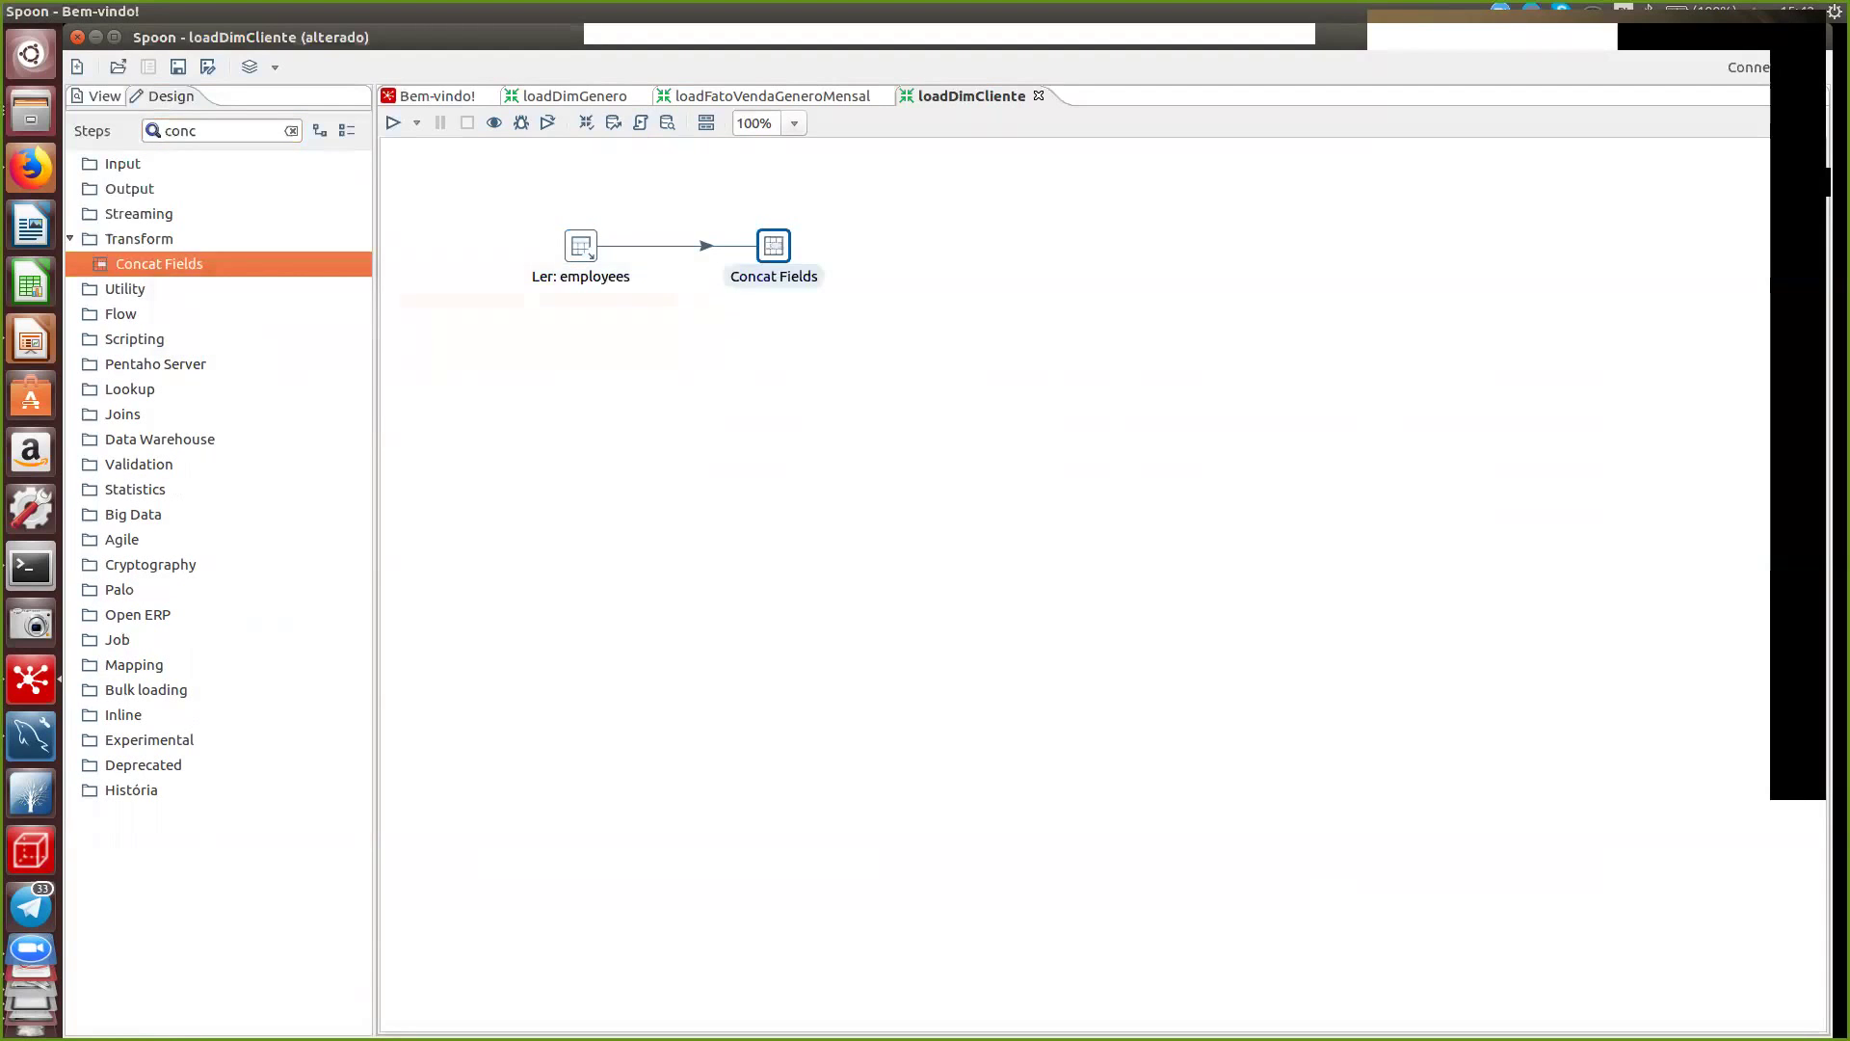
pyautogui.doubleClick(773, 246)
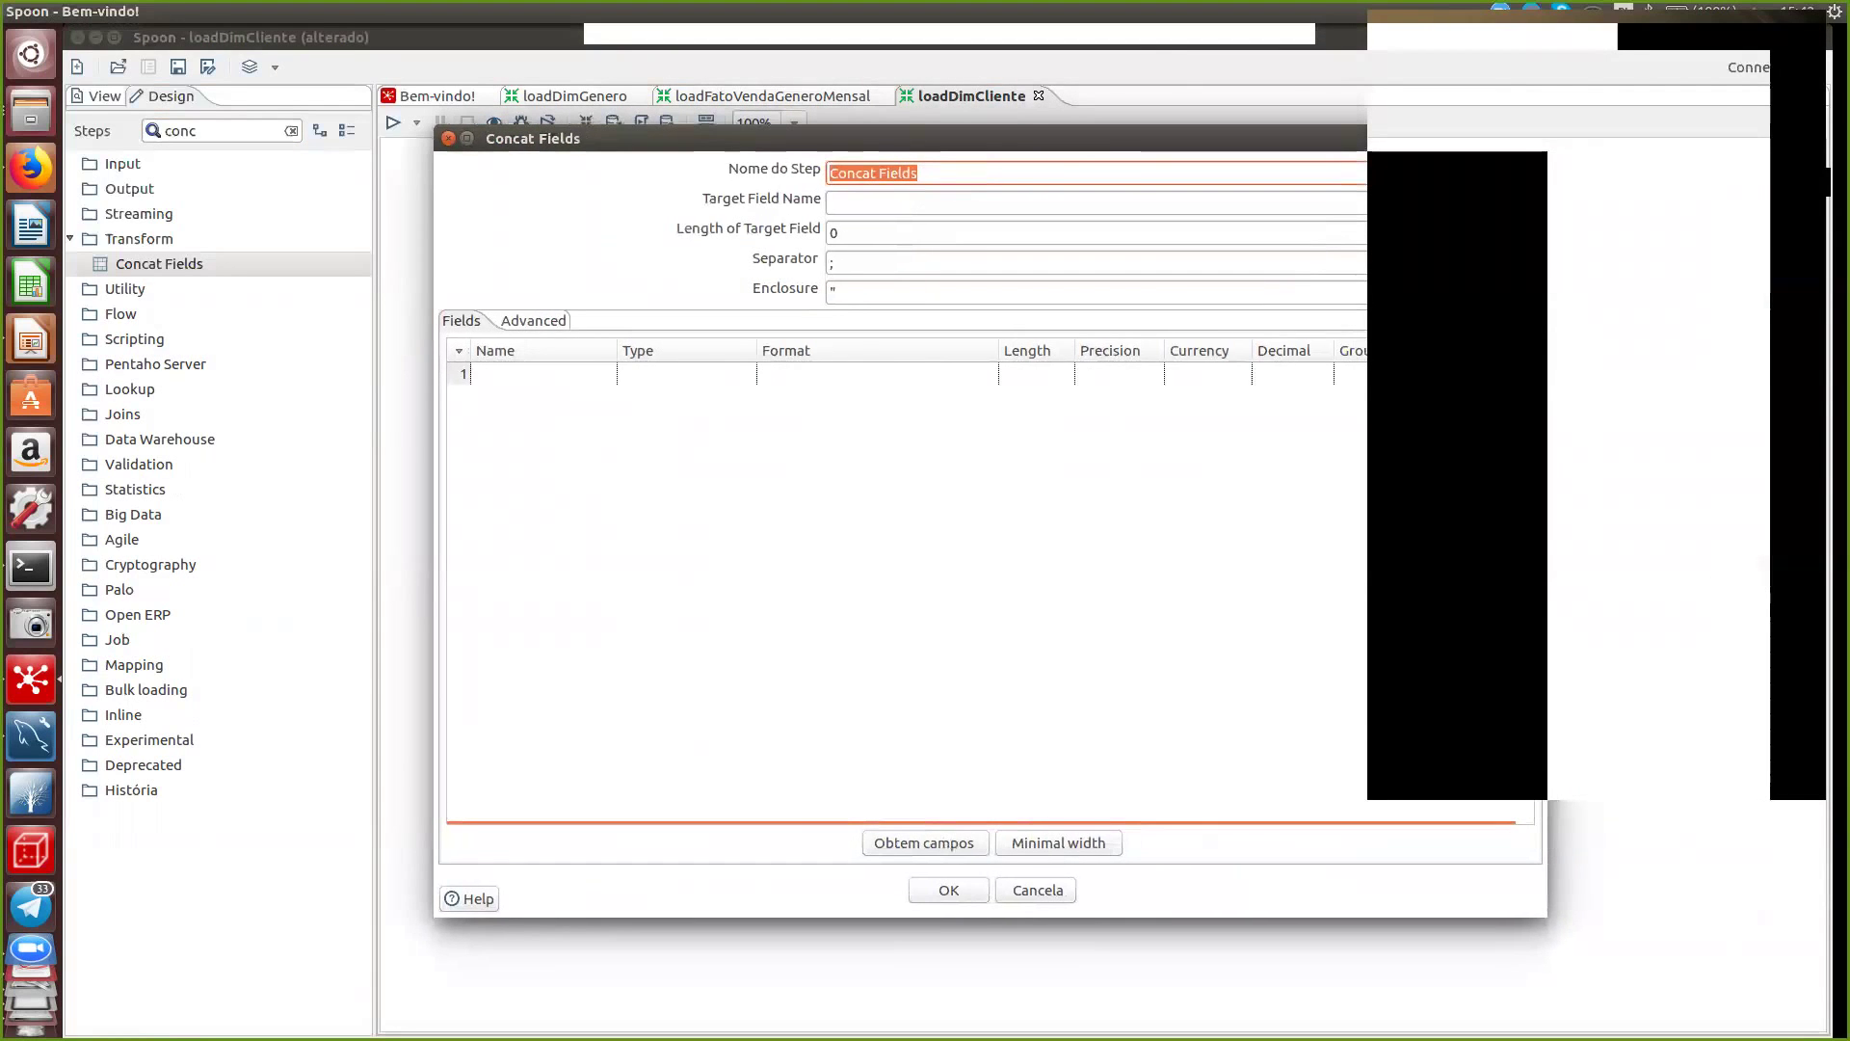
# - Add firstName with type String as the first field to concatenate
pyautogui.click(530, 374)
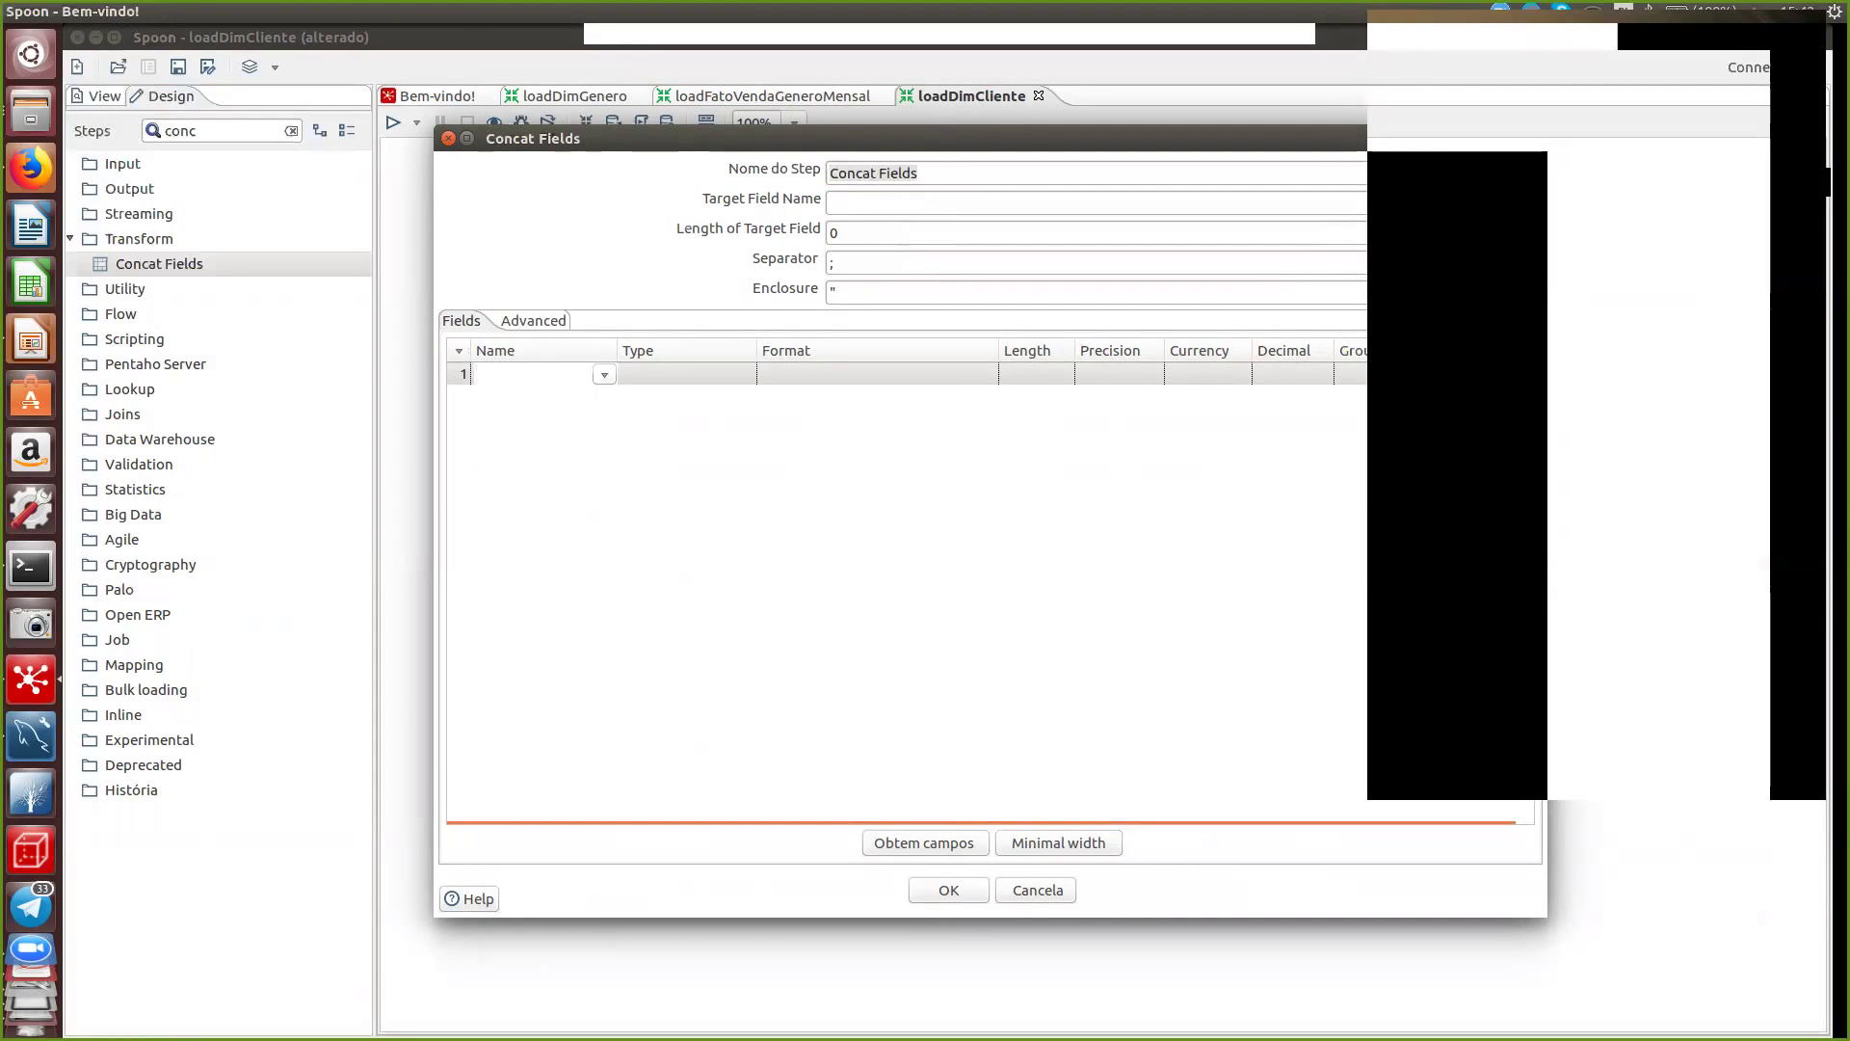
pyautogui.click(605, 375)
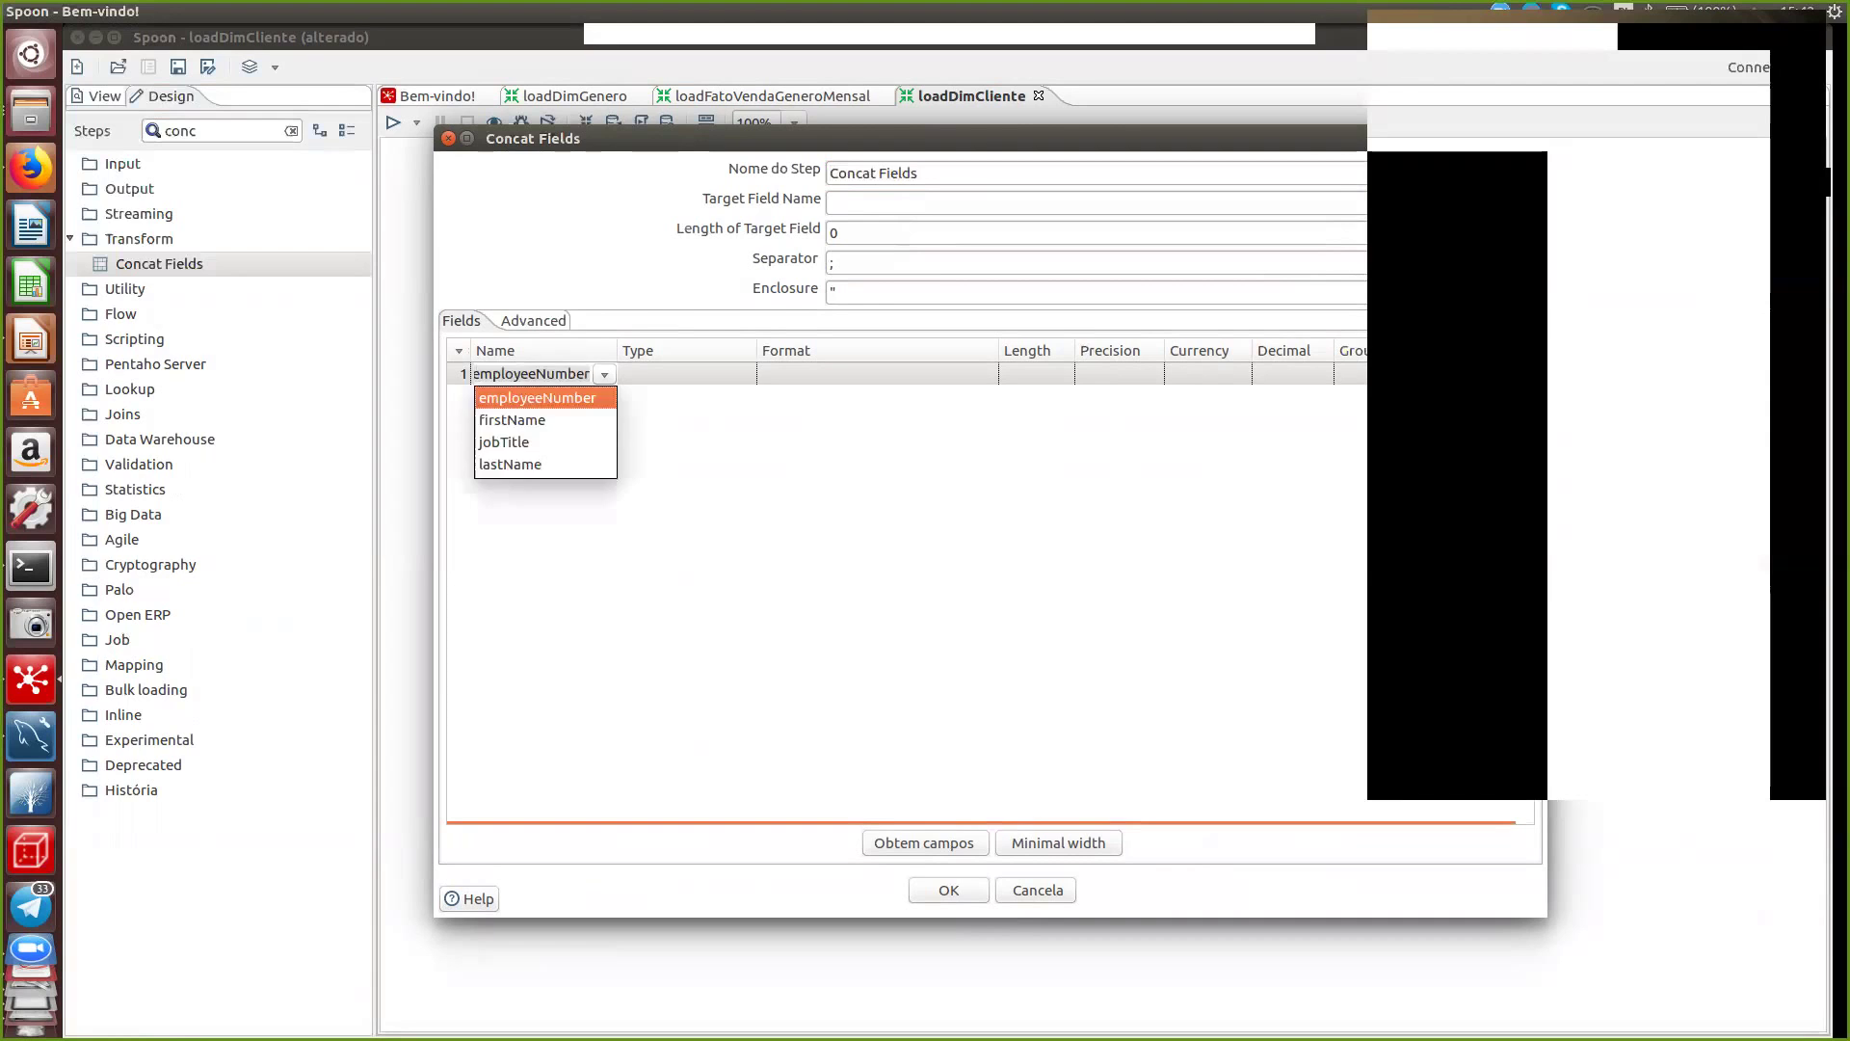
pyautogui.press('Down')
pyautogui.press('Return')
pyautogui.press('Tab')
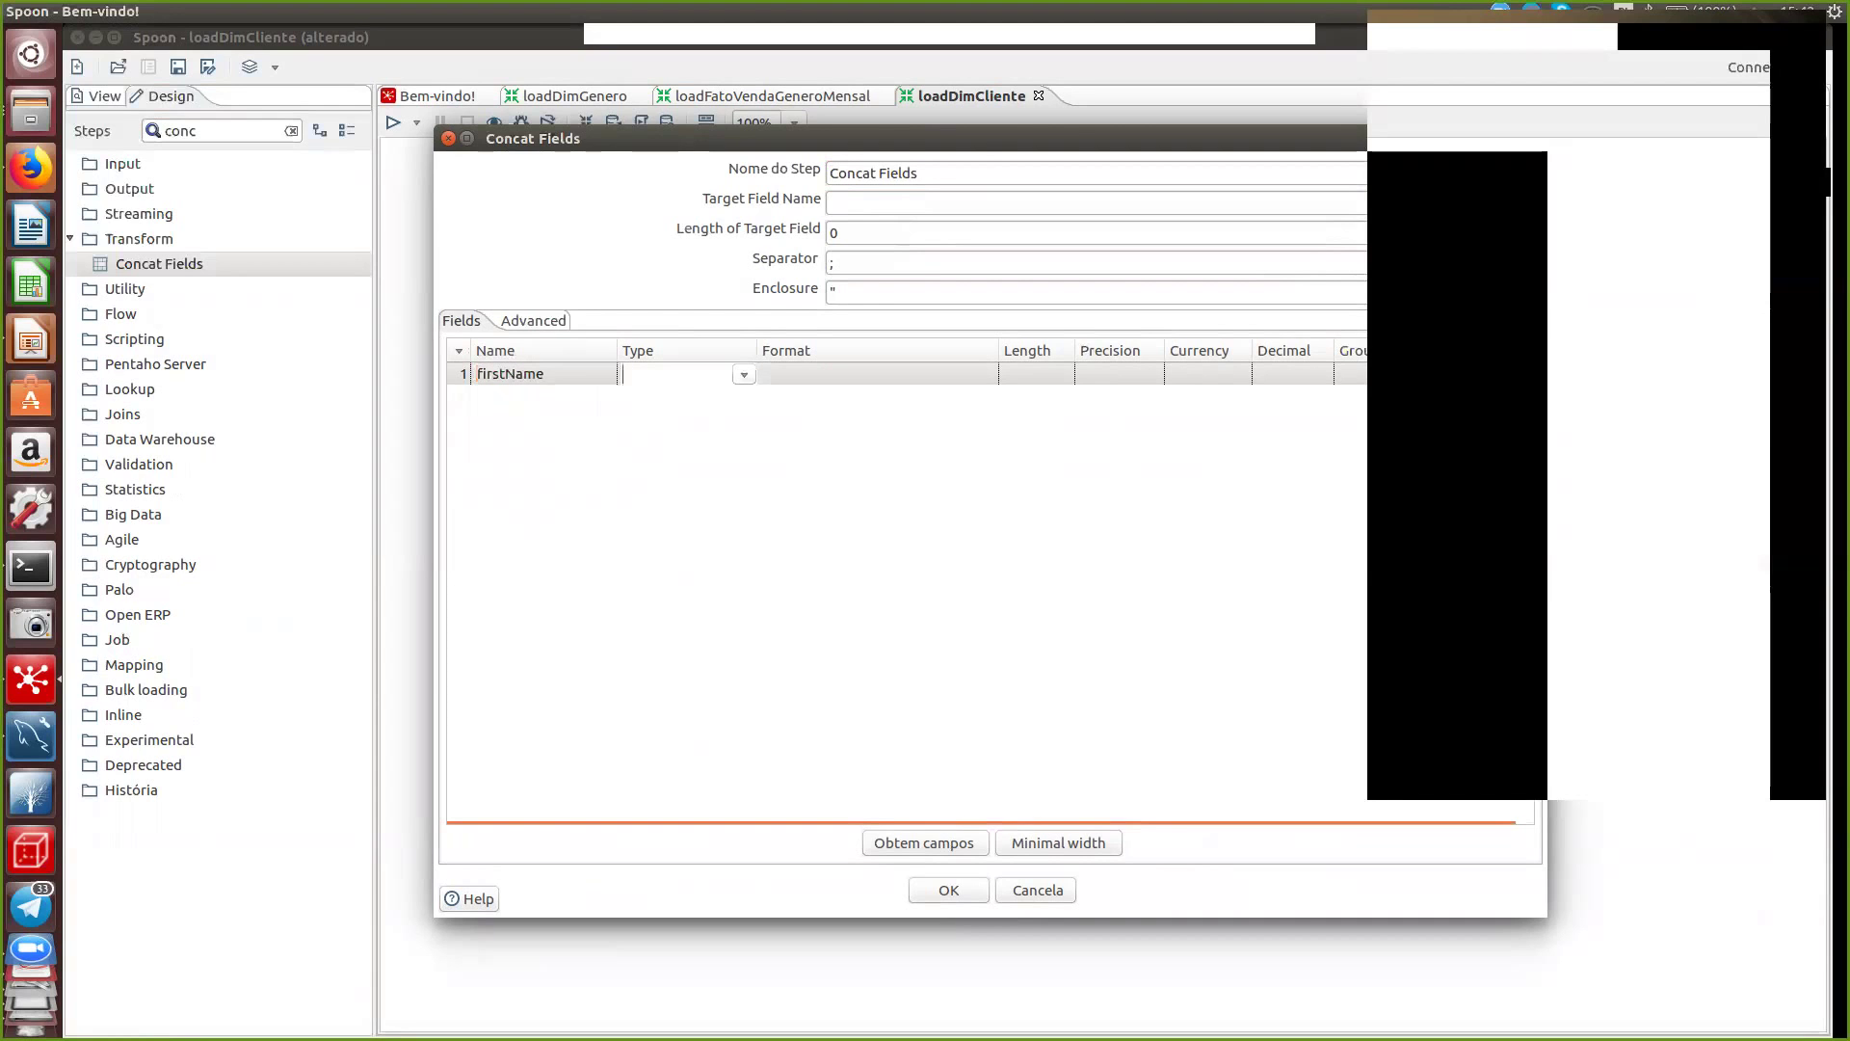
pyautogui.press('Down')
pyautogui.press('Return')
pyautogui.press('Return')
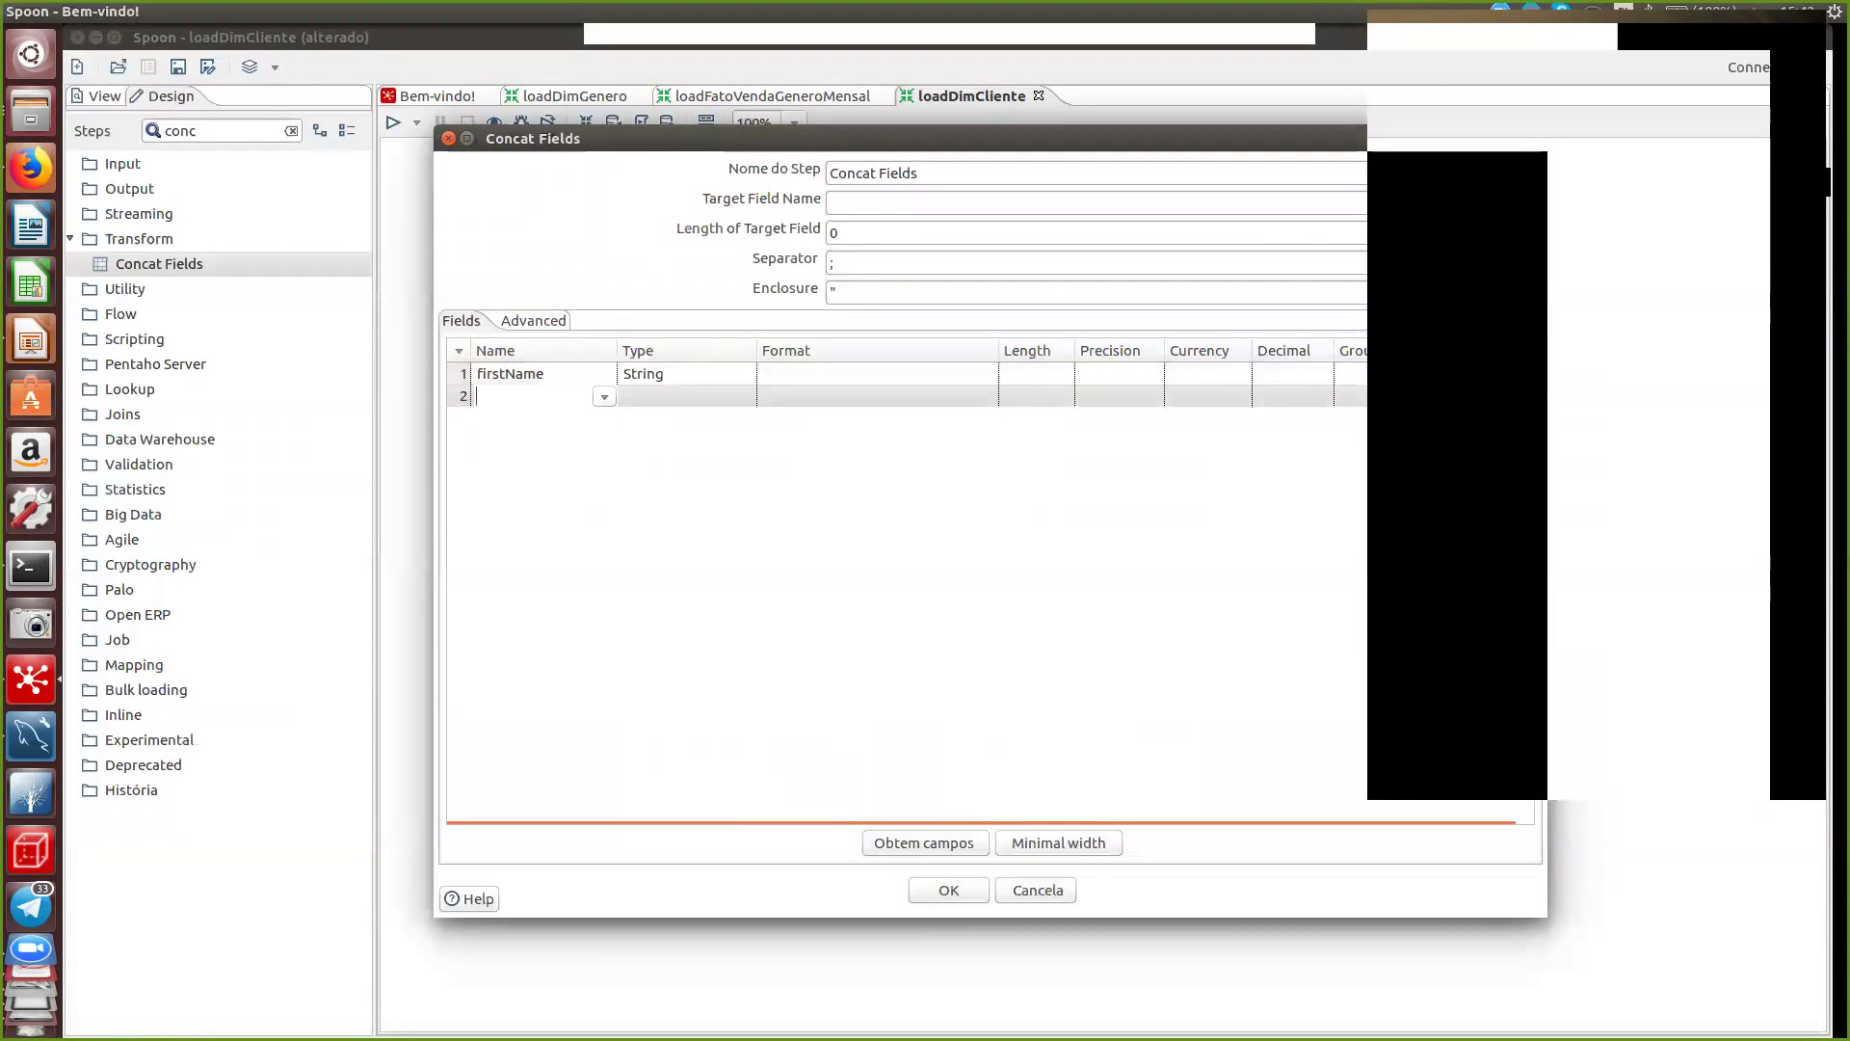
# - Add lastName with type String as the second field to concatenate
pyautogui.press('Return')
pyautogui.click(604, 396)
pyautogui.click(604, 397)
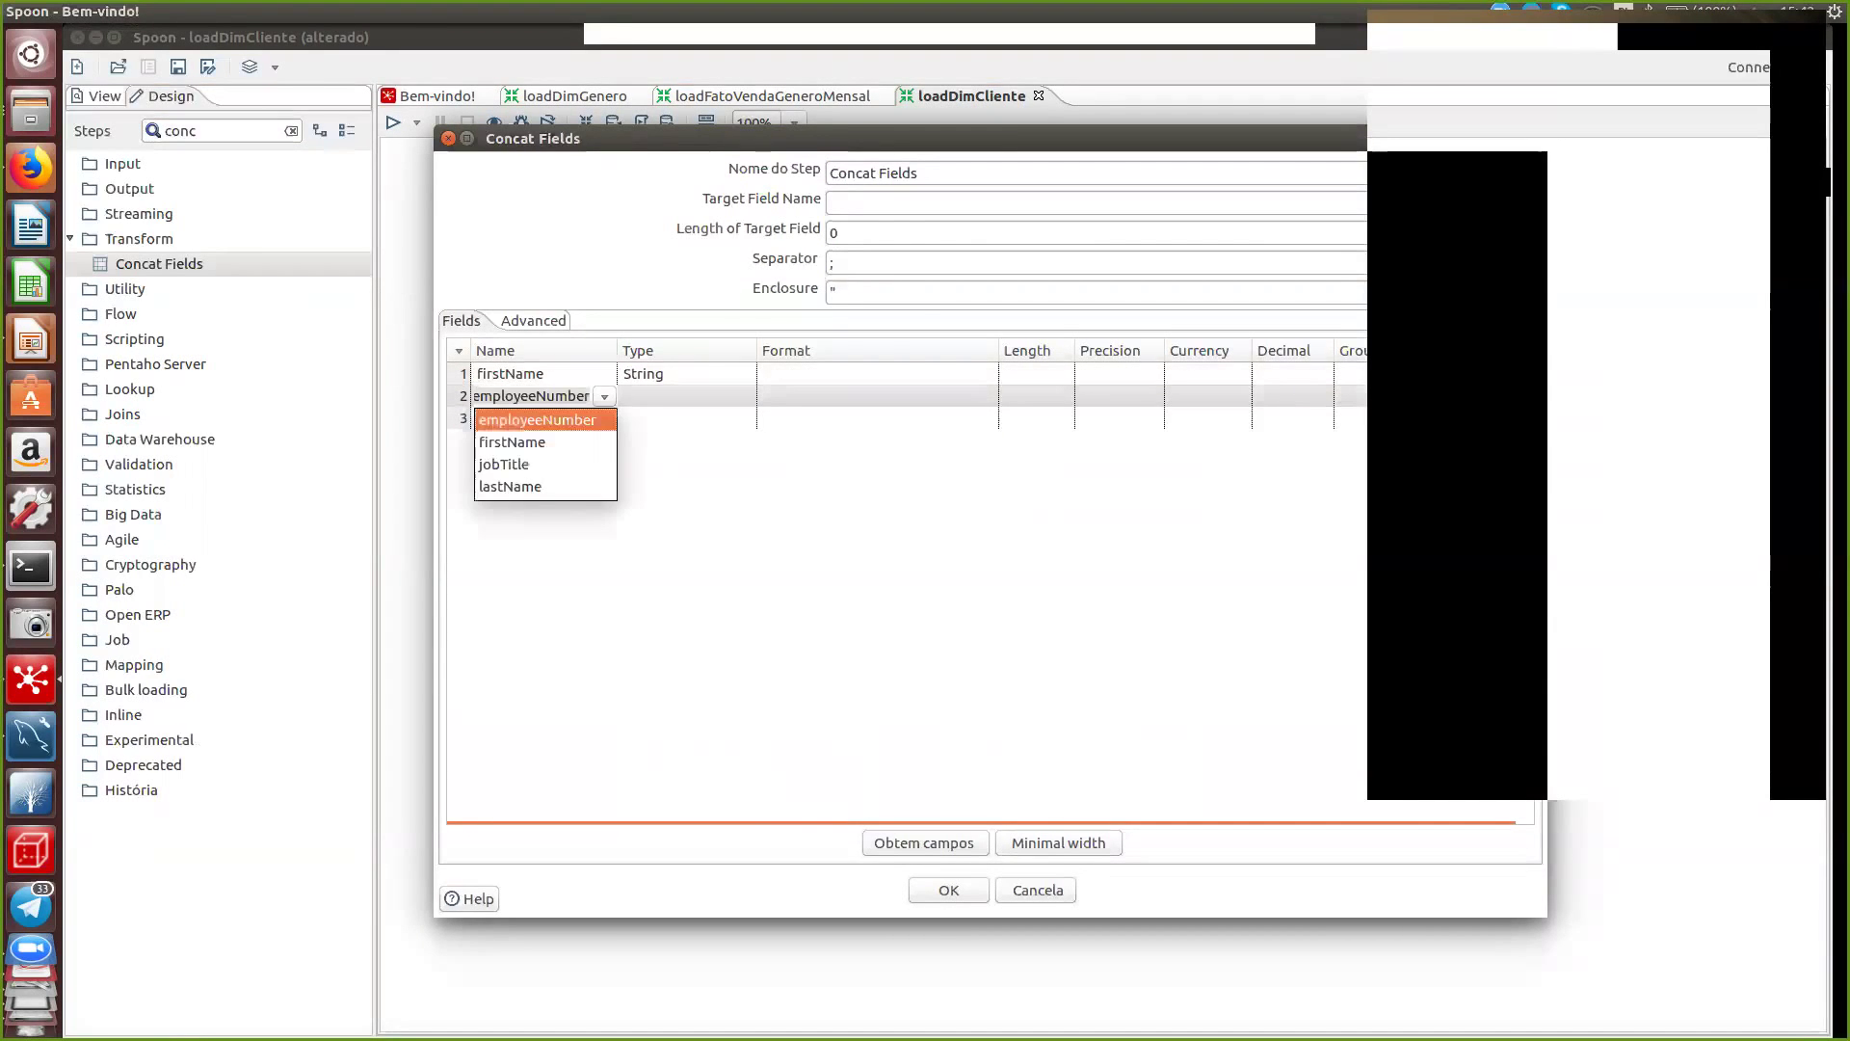
pyautogui.click(511, 486)
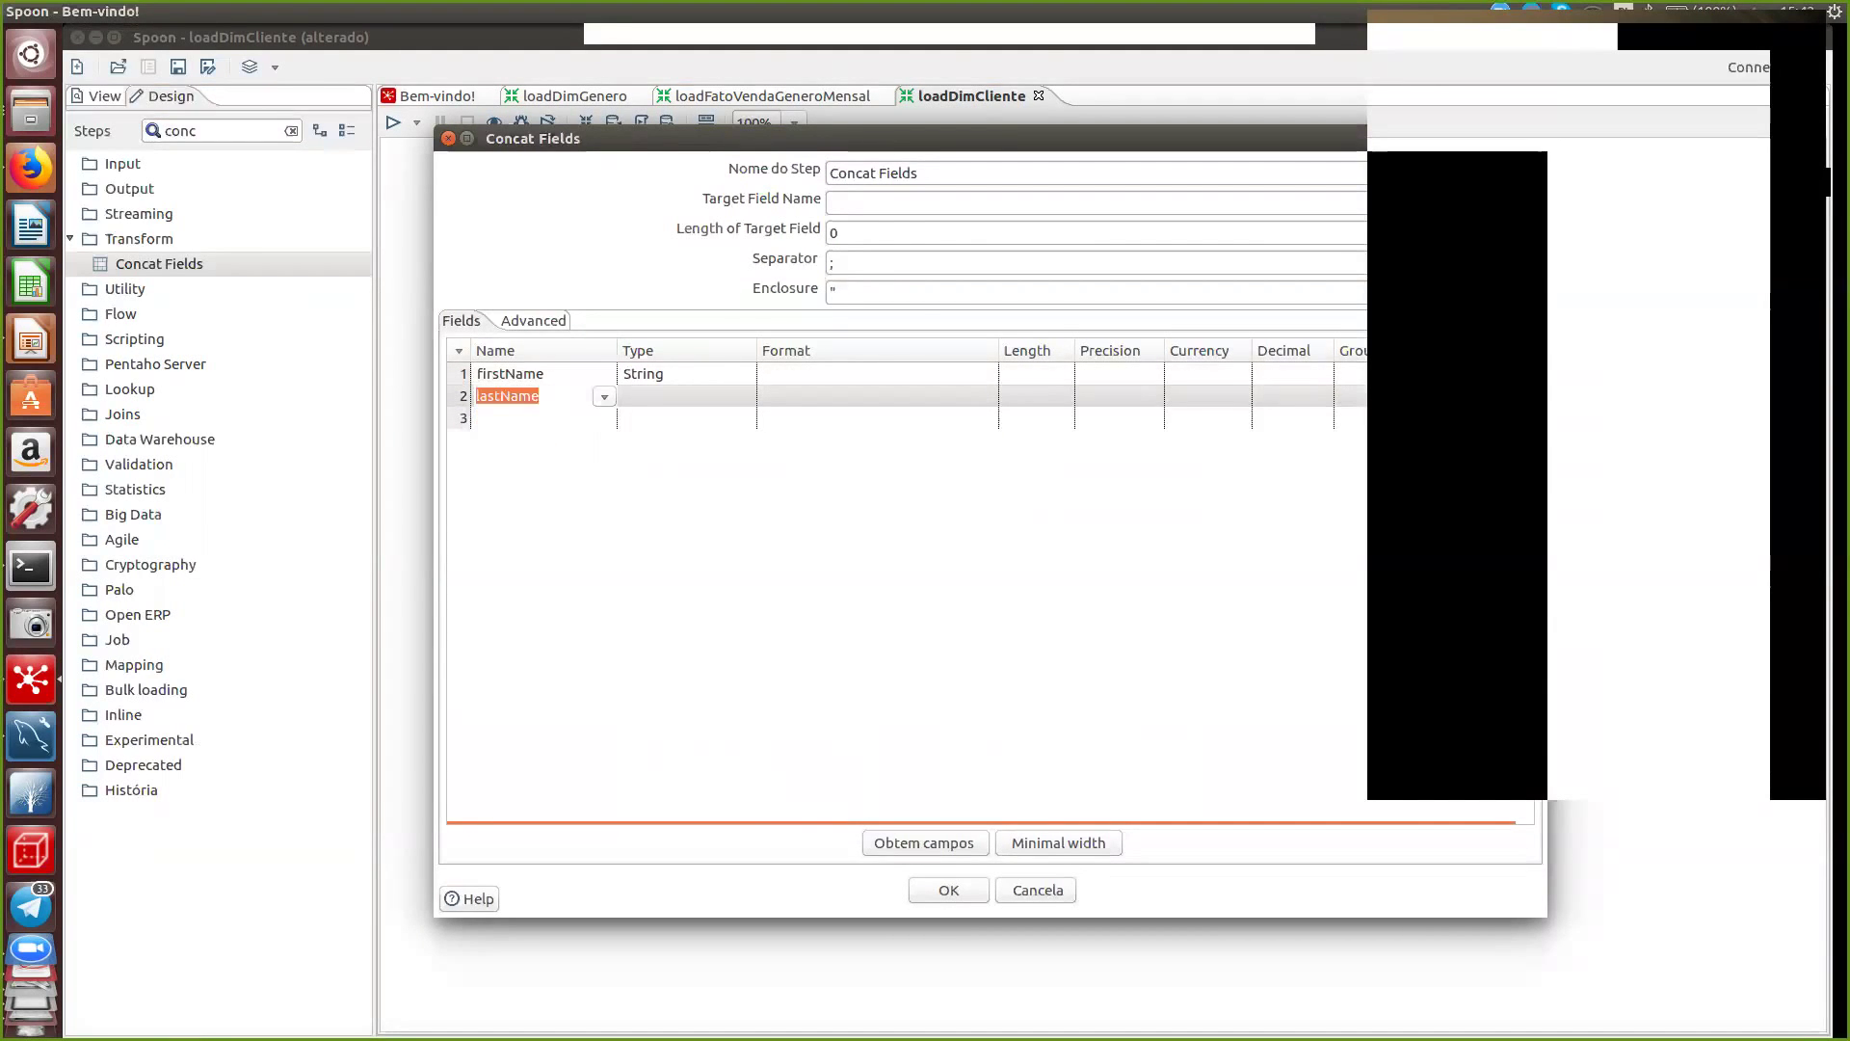
pyautogui.click(744, 397)
pyautogui.click(743, 396)
pyautogui.click(649, 442)
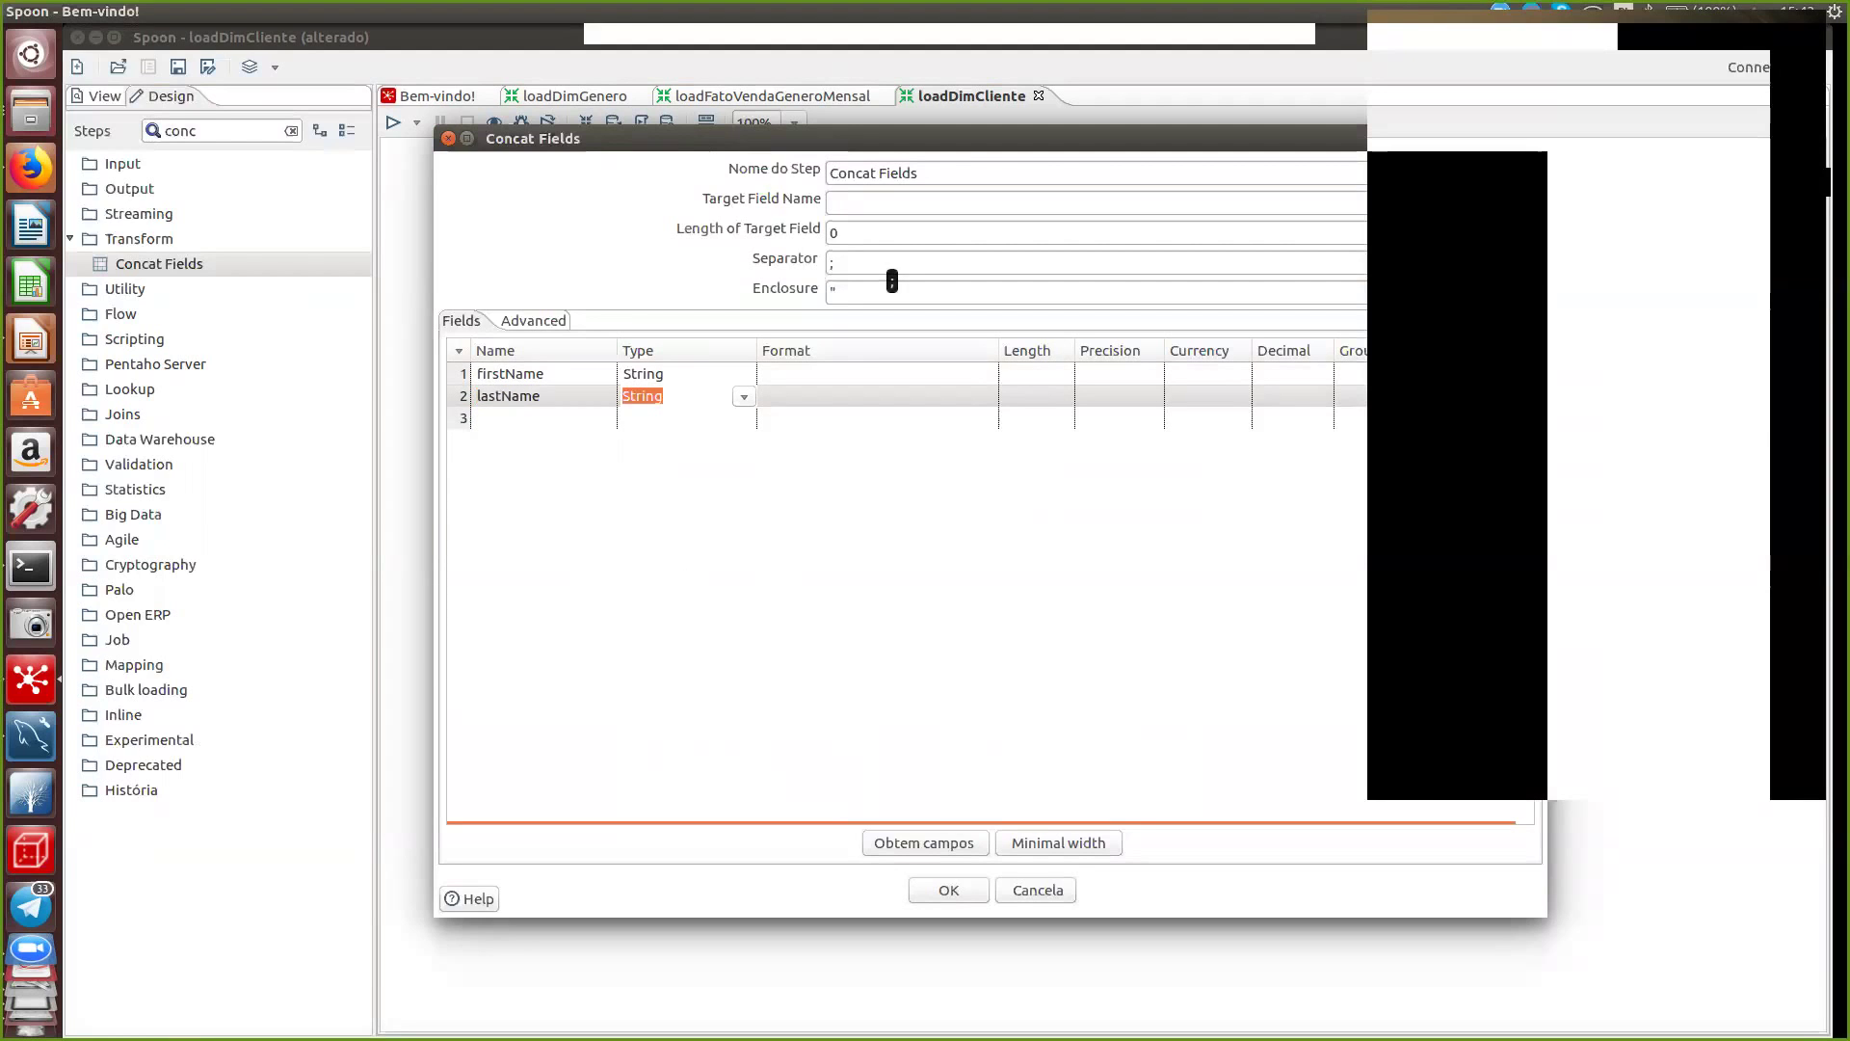
# - Check the dim_vendedor columns on the Base Dimensional slide and set the Concat Fields target field name to nomeVendedor
pyautogui.hotkey('alt', 'Tab')
pyautogui.hotkey('alt', 'Tab')
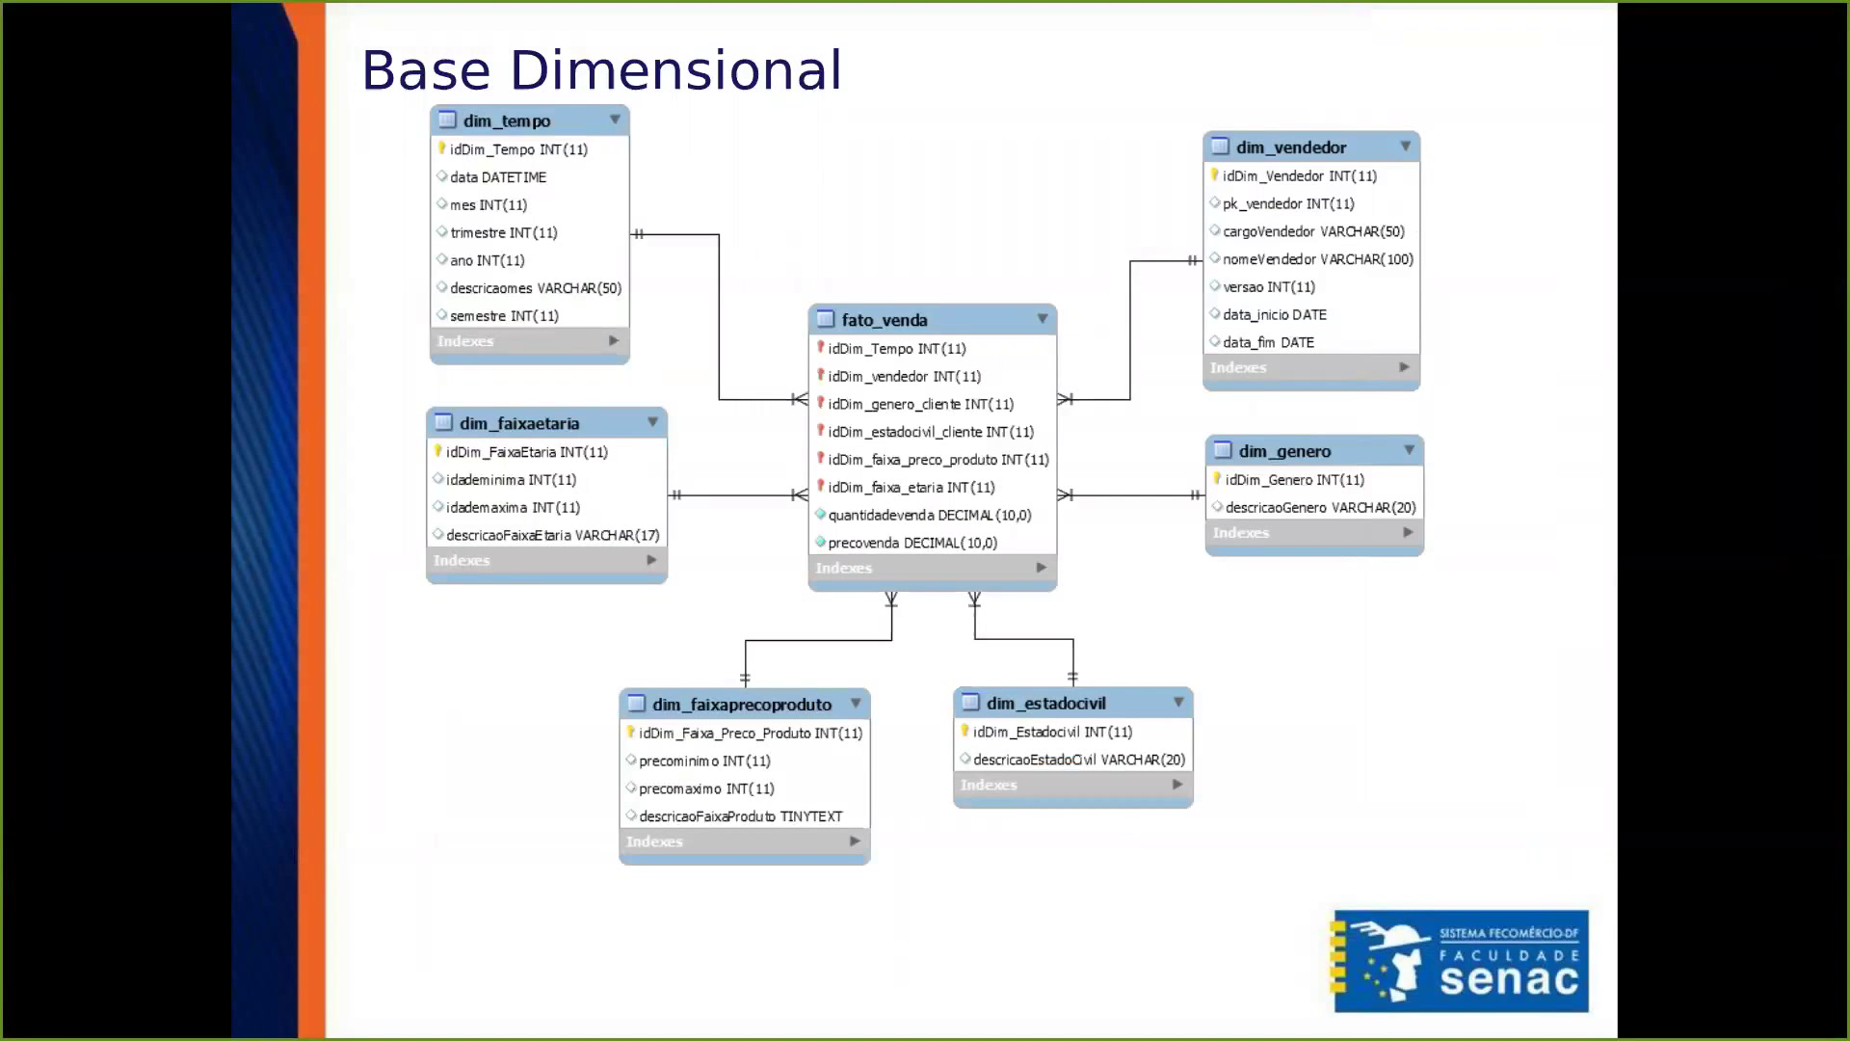
pyautogui.hotkey('alt', 'Tab')
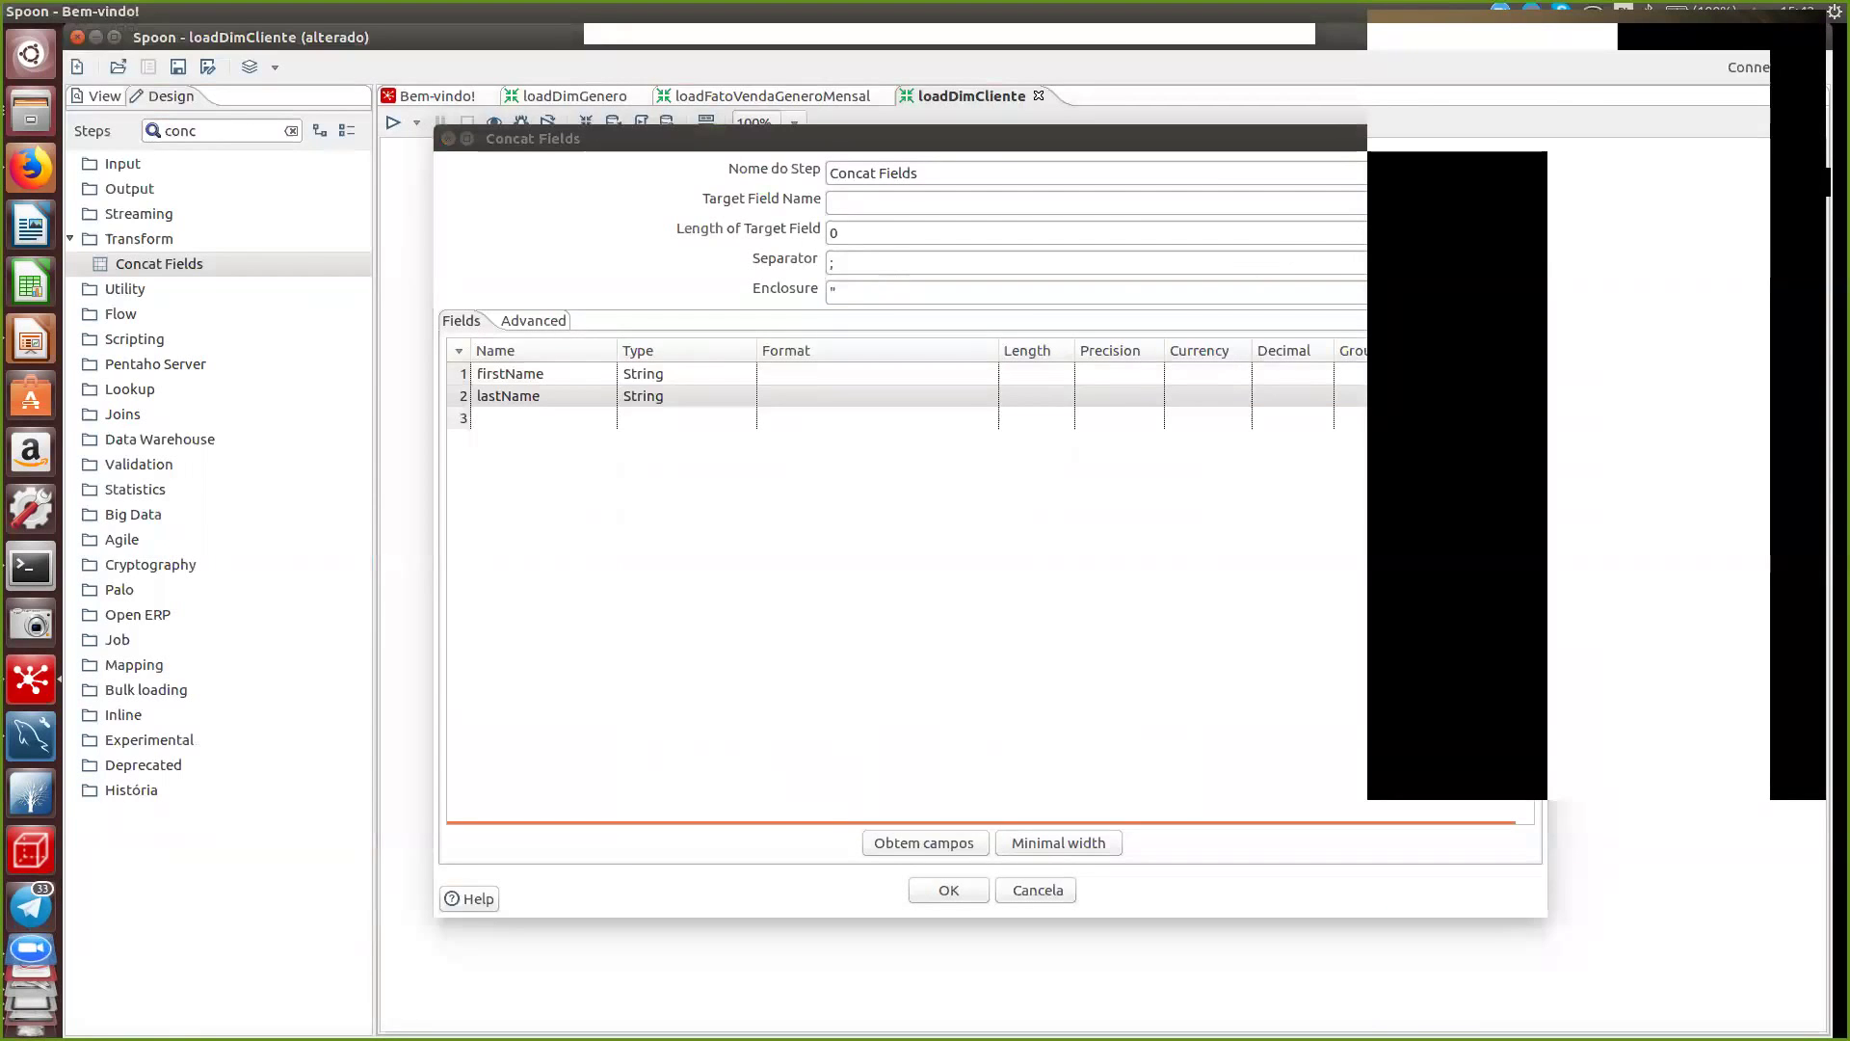
pyautogui.write('nomeVendedor')
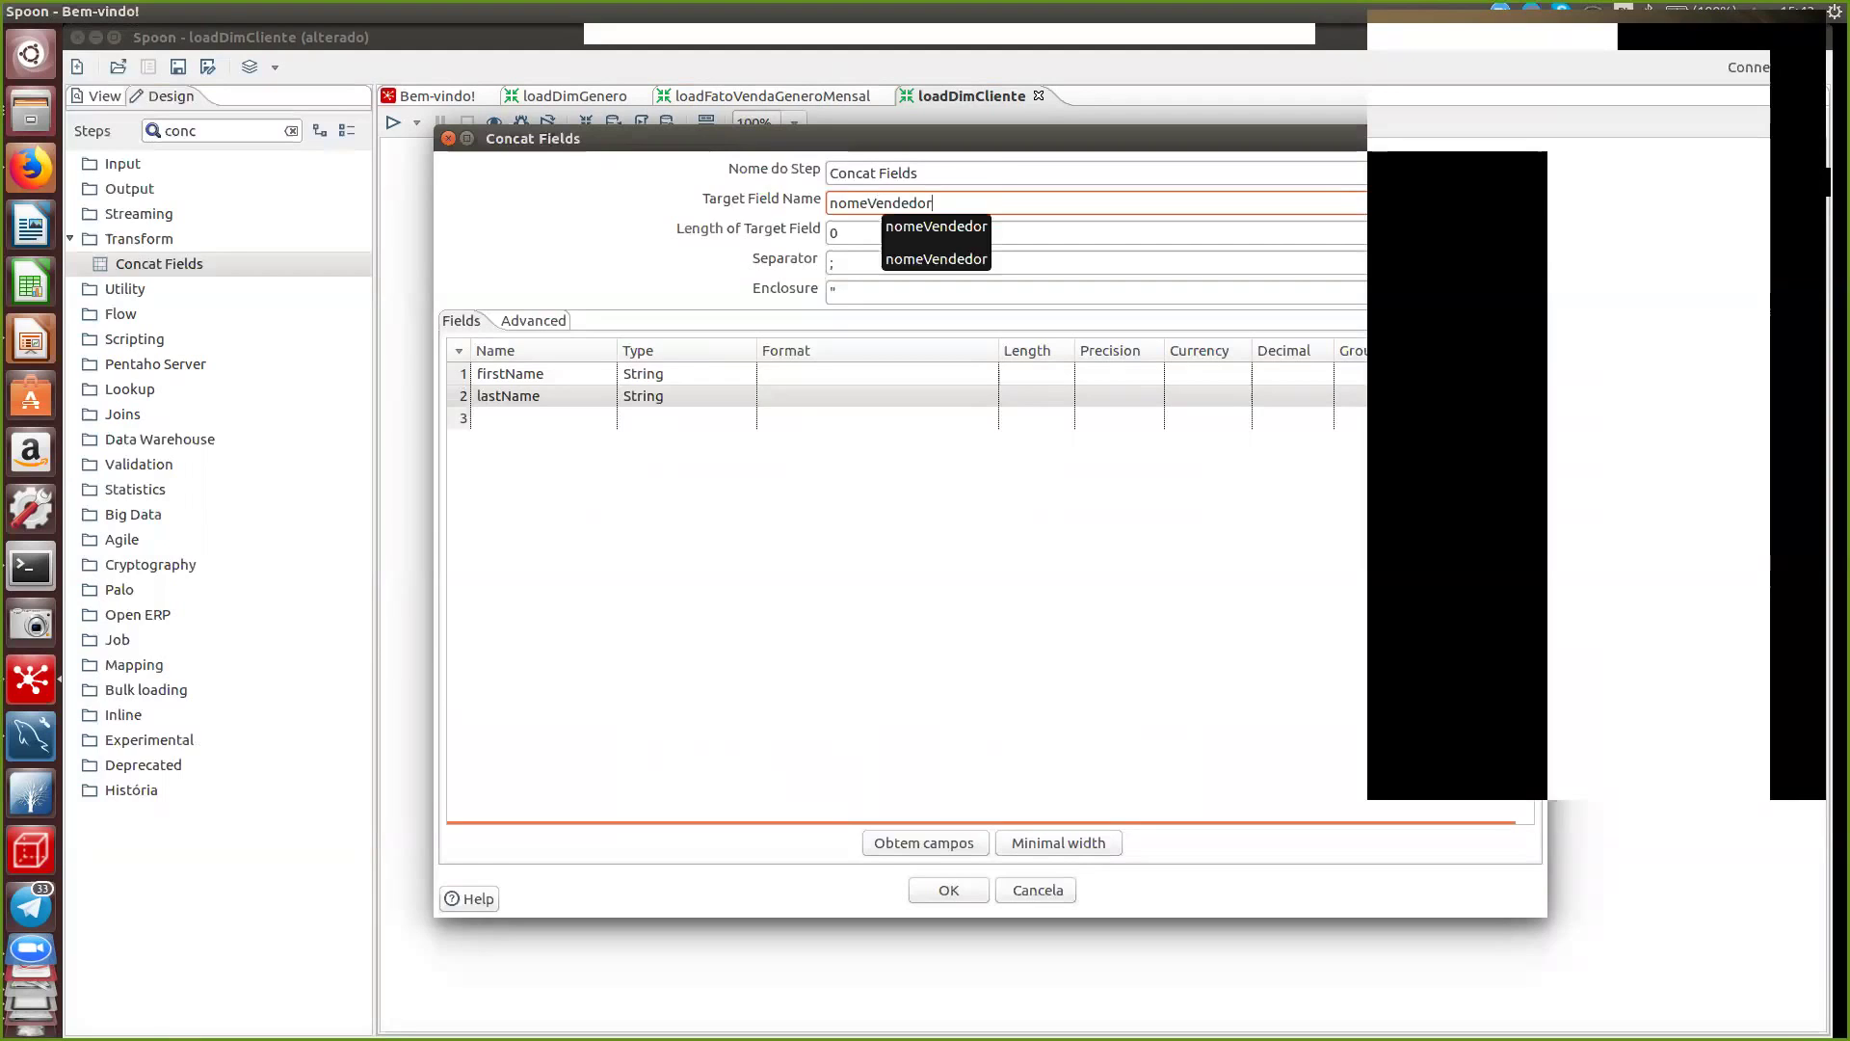
# - Replace the separator with a single space and confirm the Concat Fields settings
pyautogui.doubleClick(840, 263)
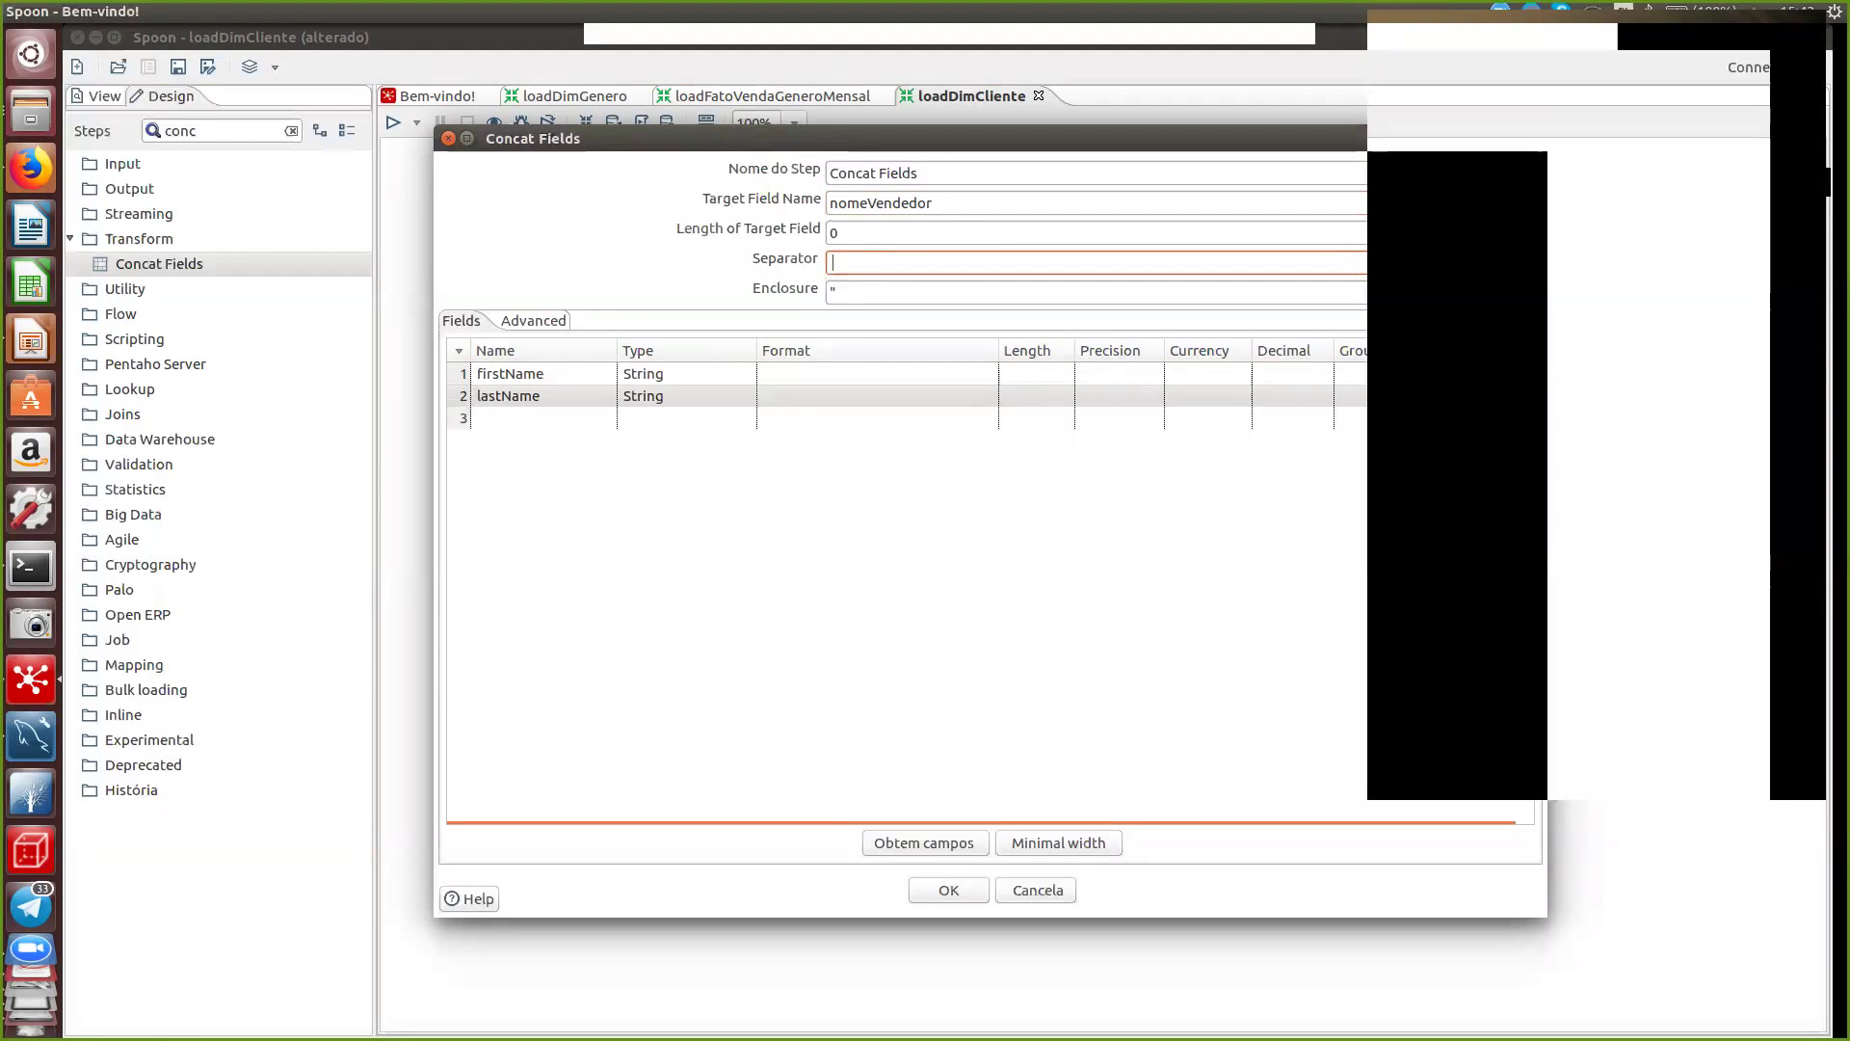
pyautogui.click(508, 396)
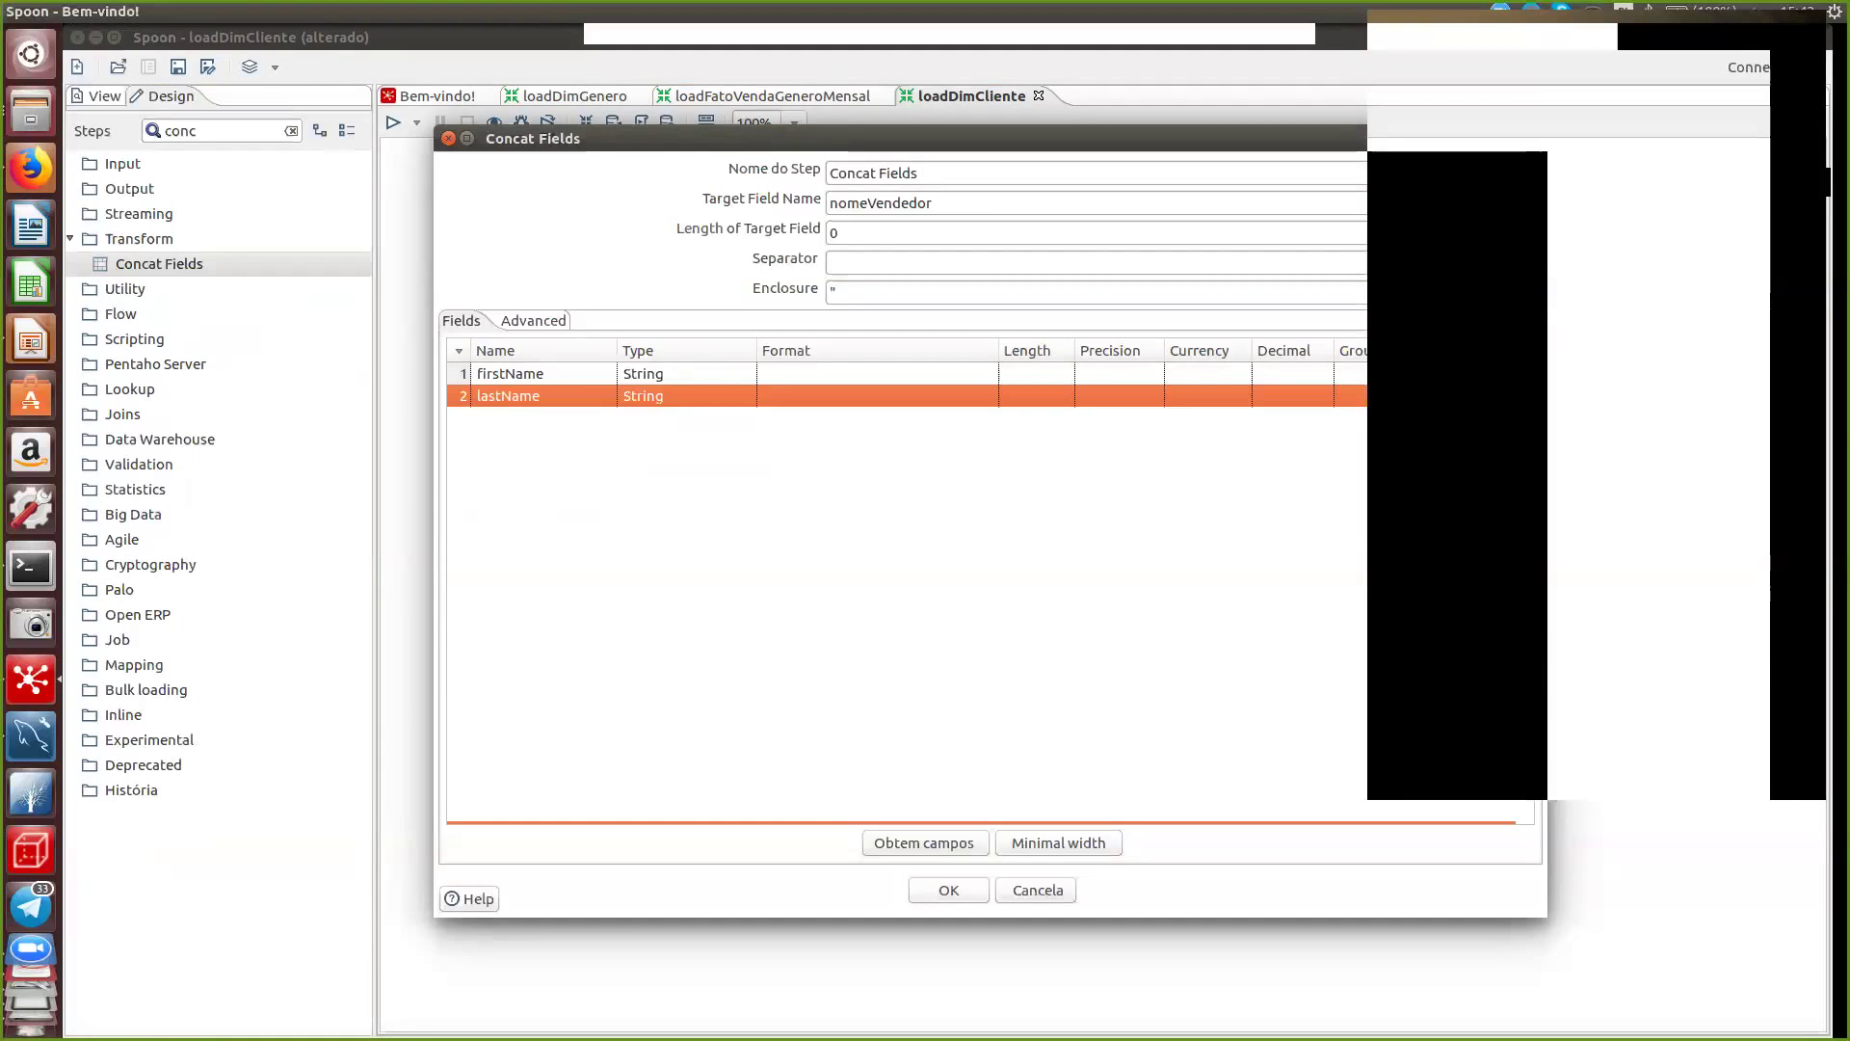
pyautogui.press('Return')
# - Preview the first 1000 rows of the Concat Fields output and close the preview
pyautogui.rightClick(758, 233)
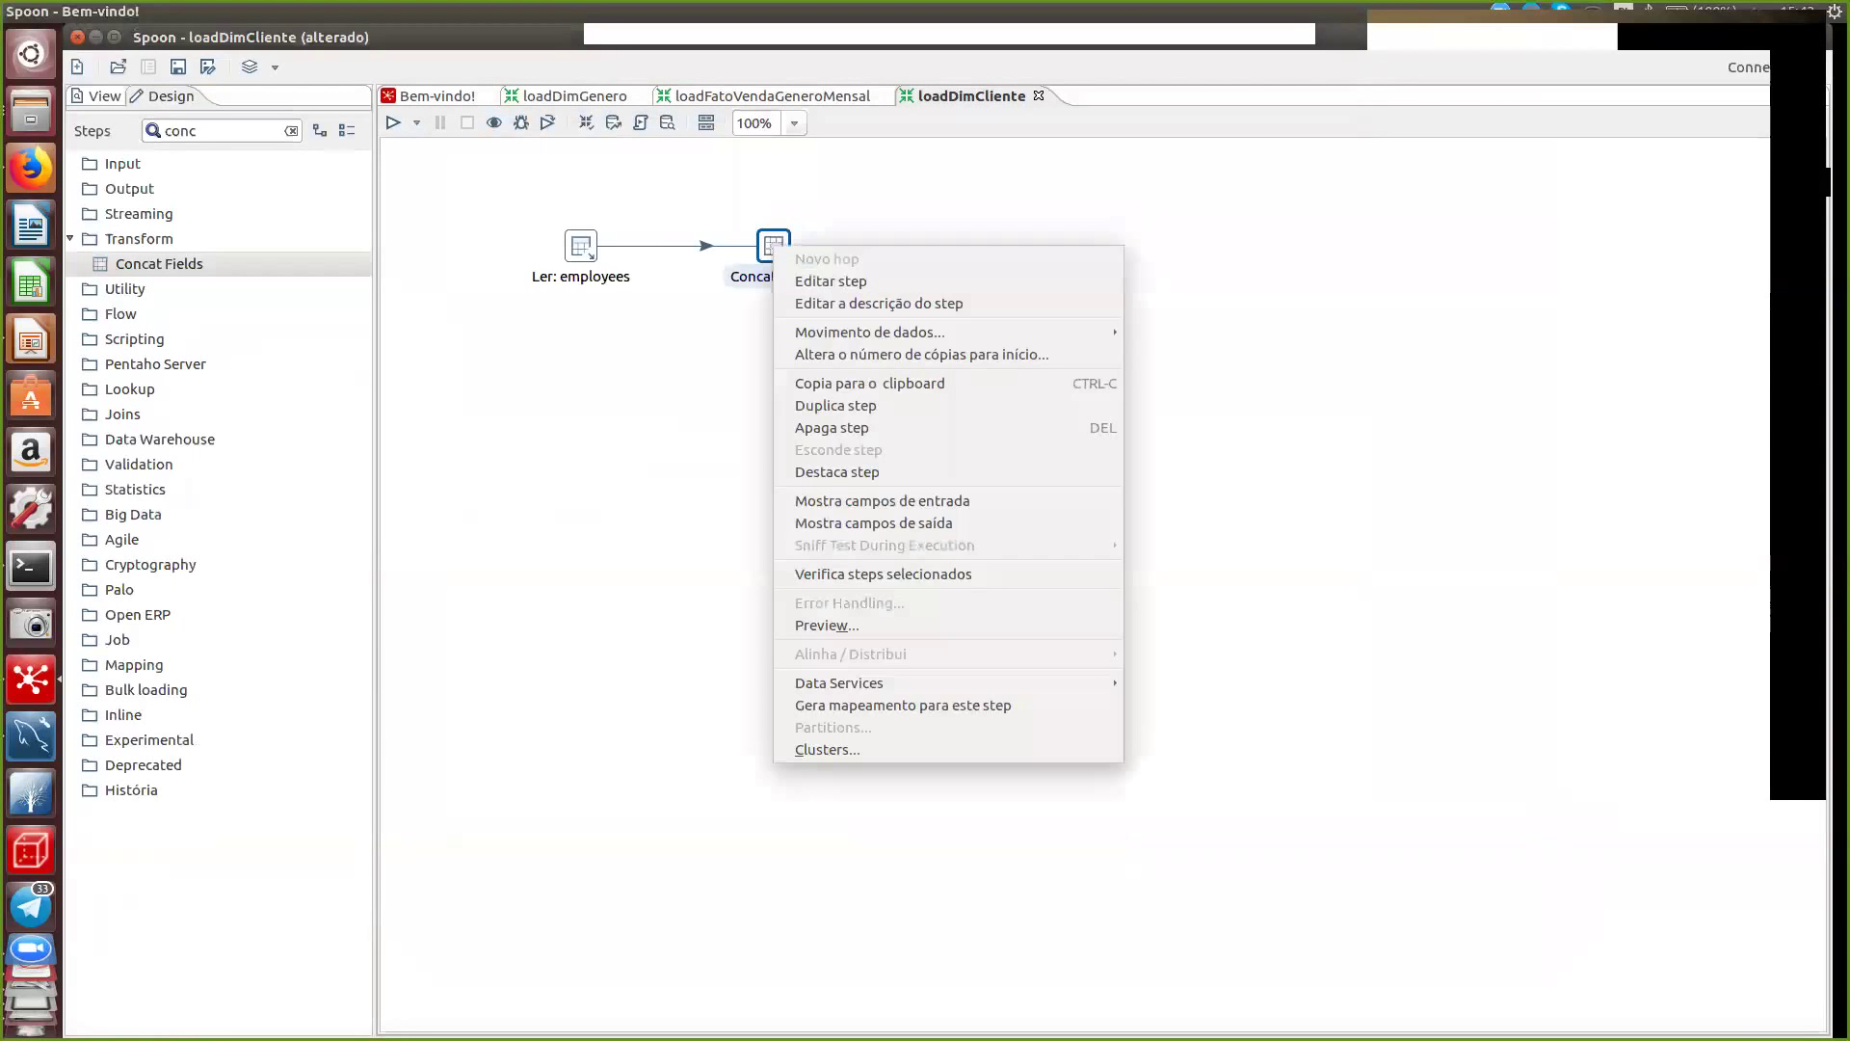
pyautogui.click(867, 624)
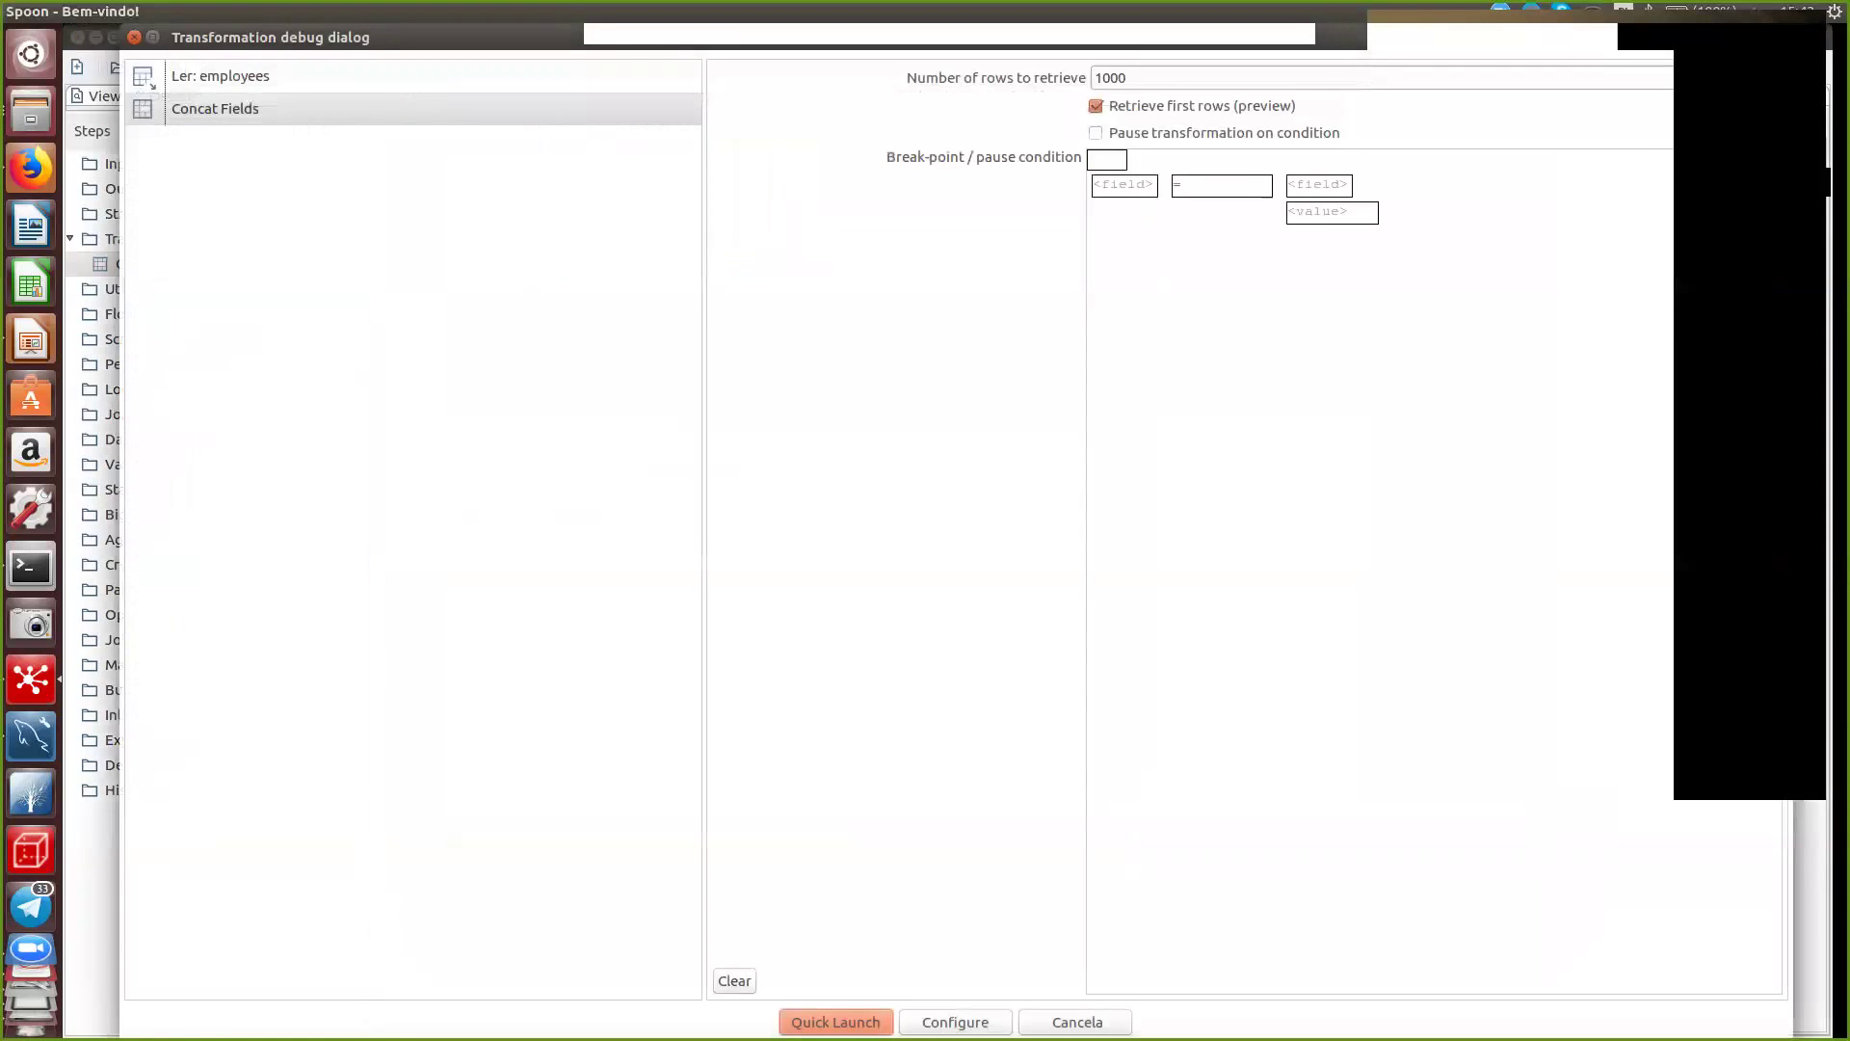
pyautogui.press('Return')
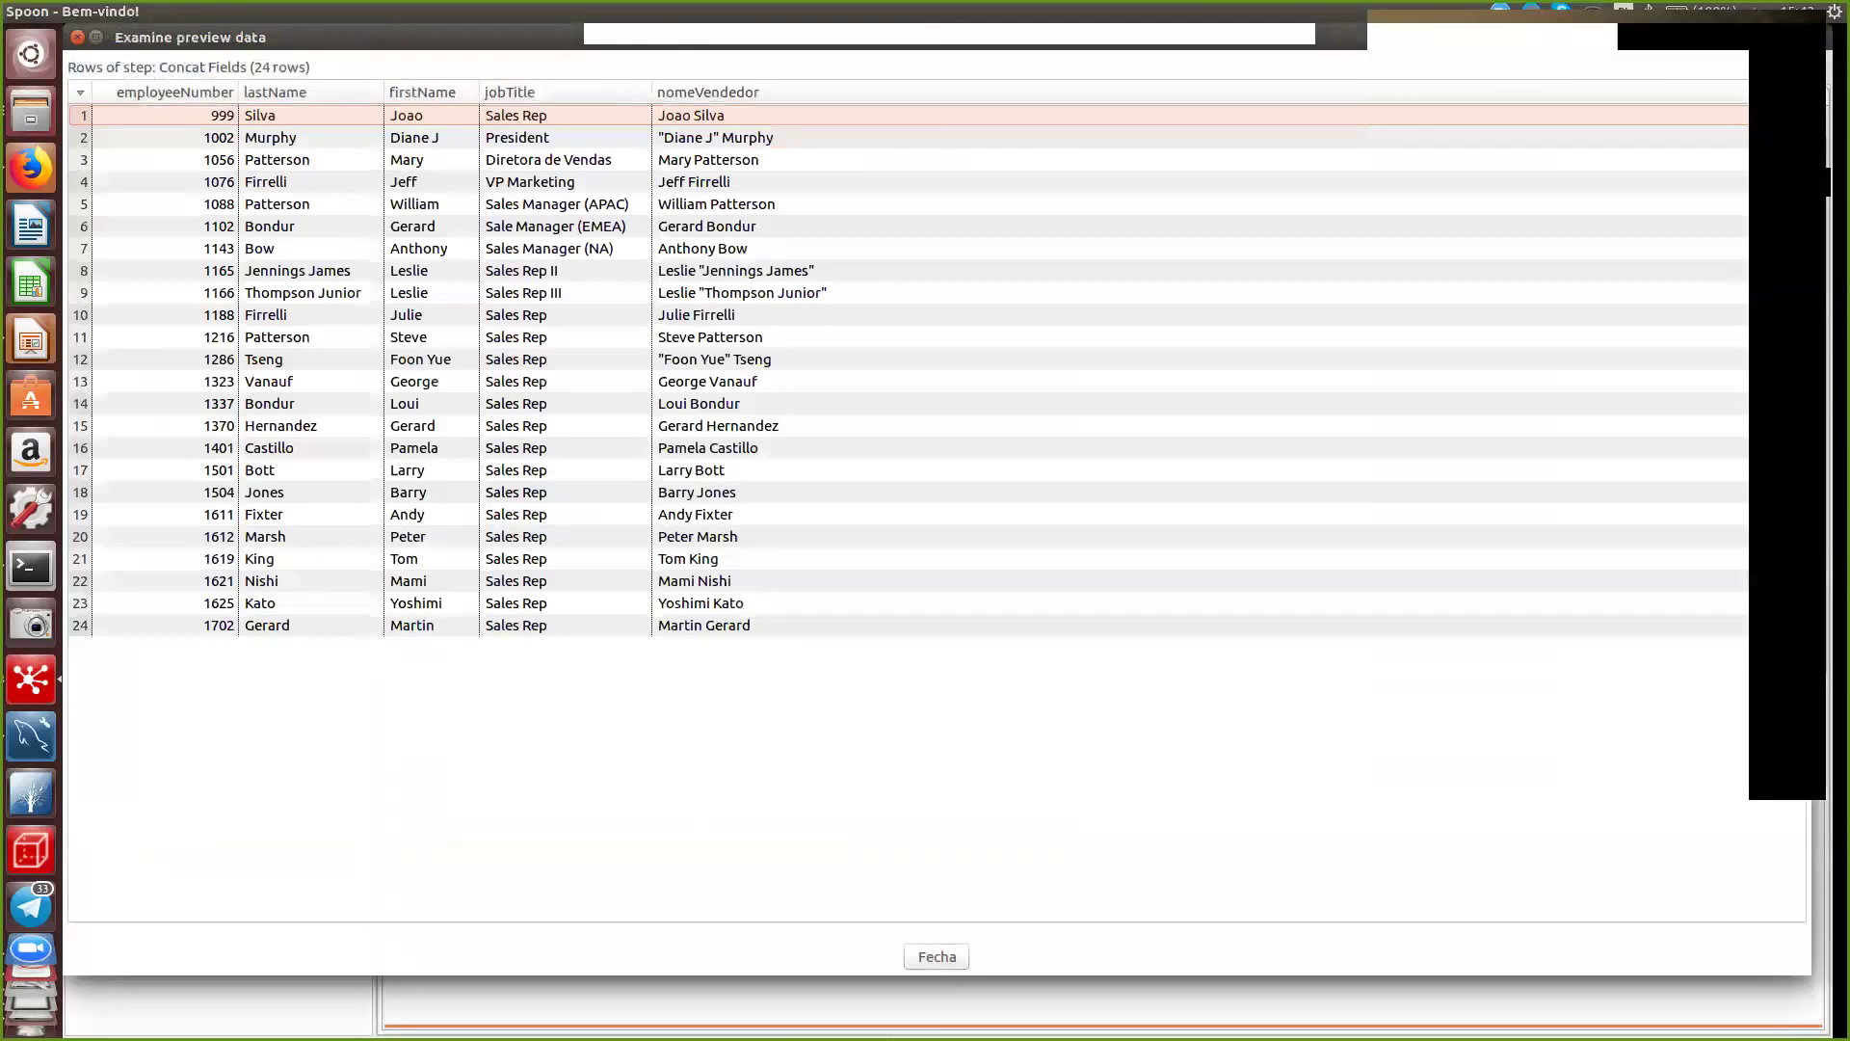
pyautogui.press('Return')
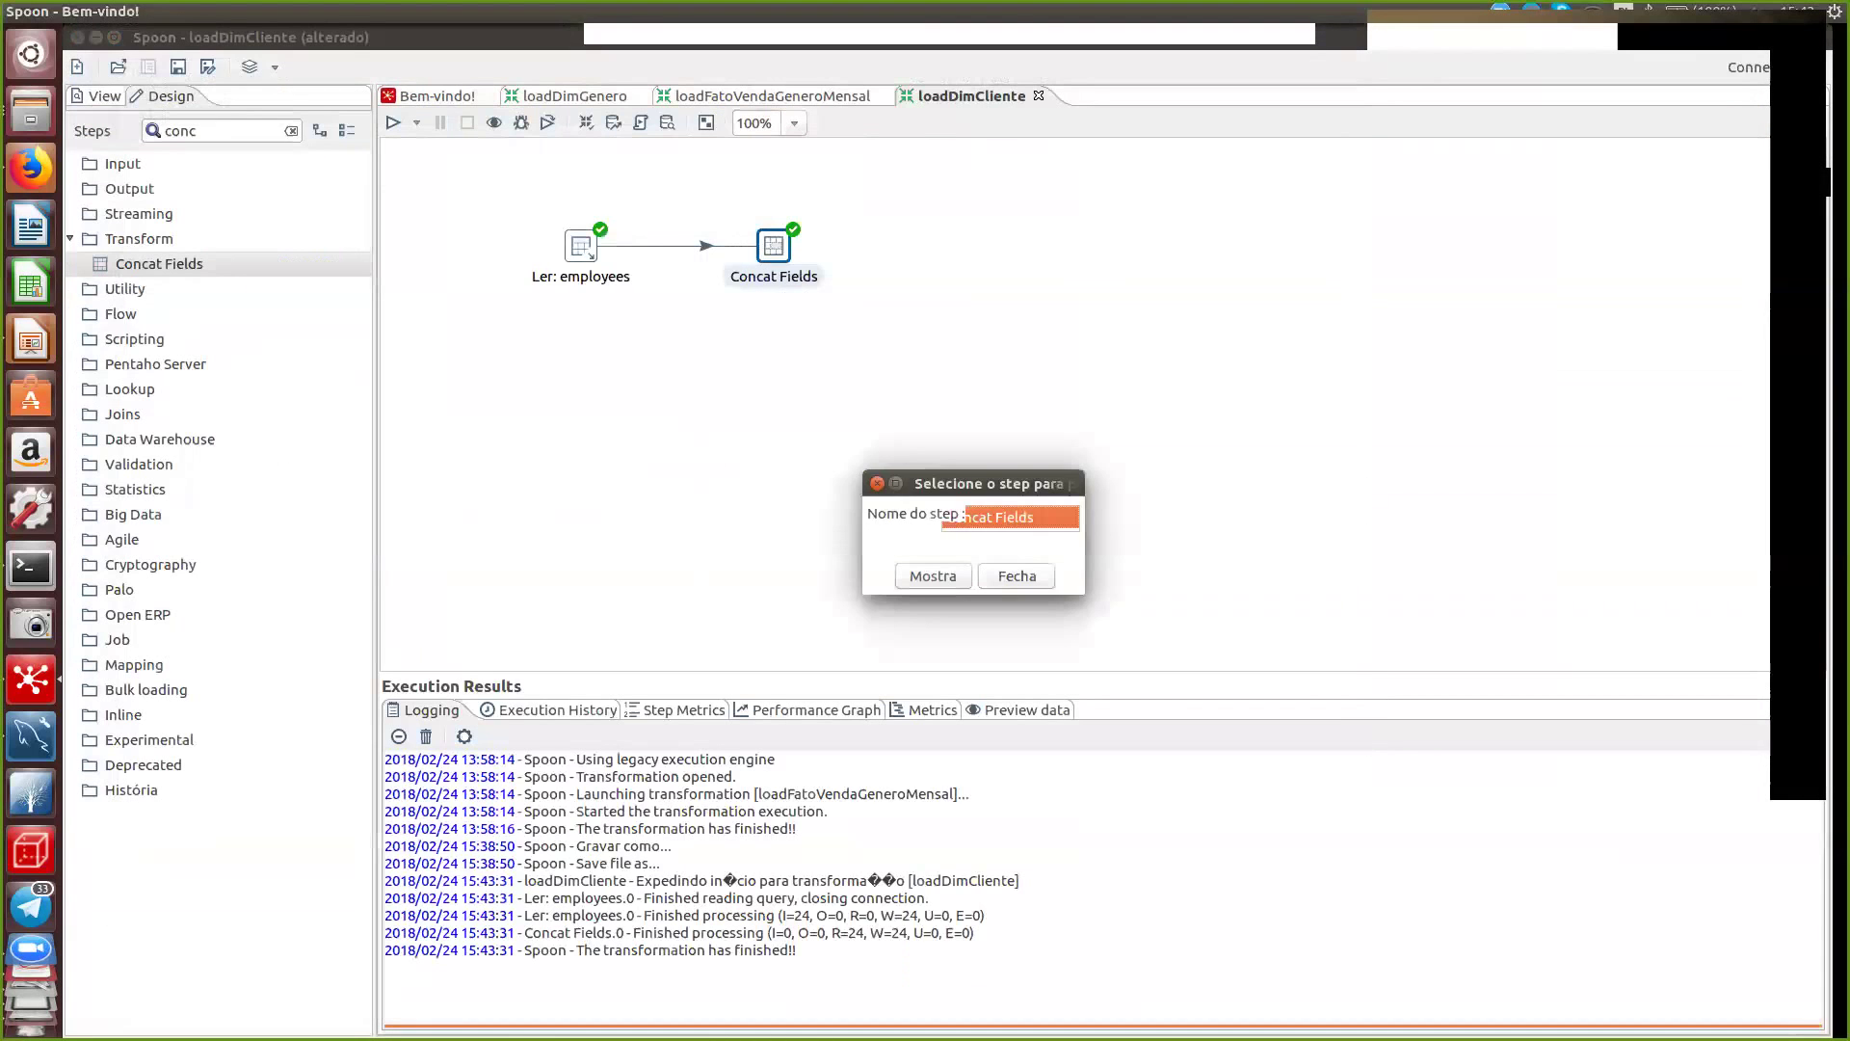
pyautogui.press('Escape')
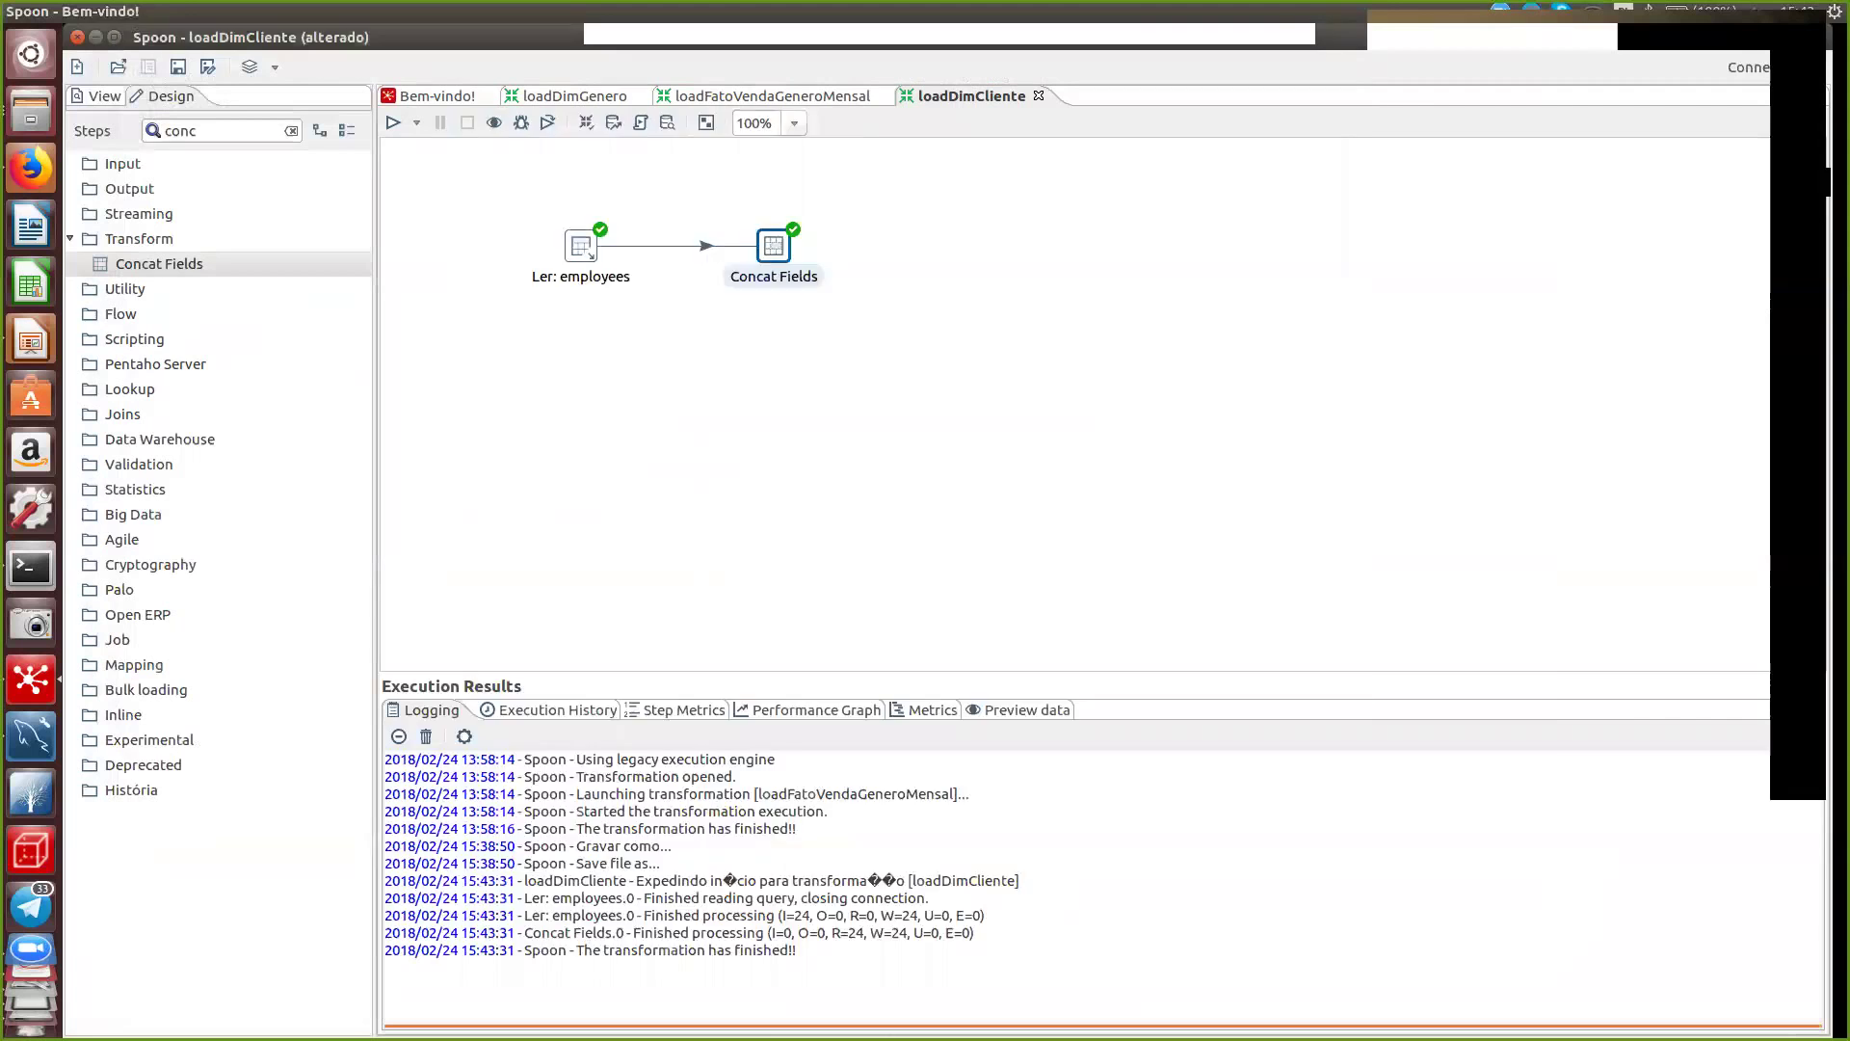
# - Reopen the Concat Fields settings, check the separator and enclosure values, and confirm them
pyautogui.doubleClick(774, 245)
pyautogui.click(964, 292)
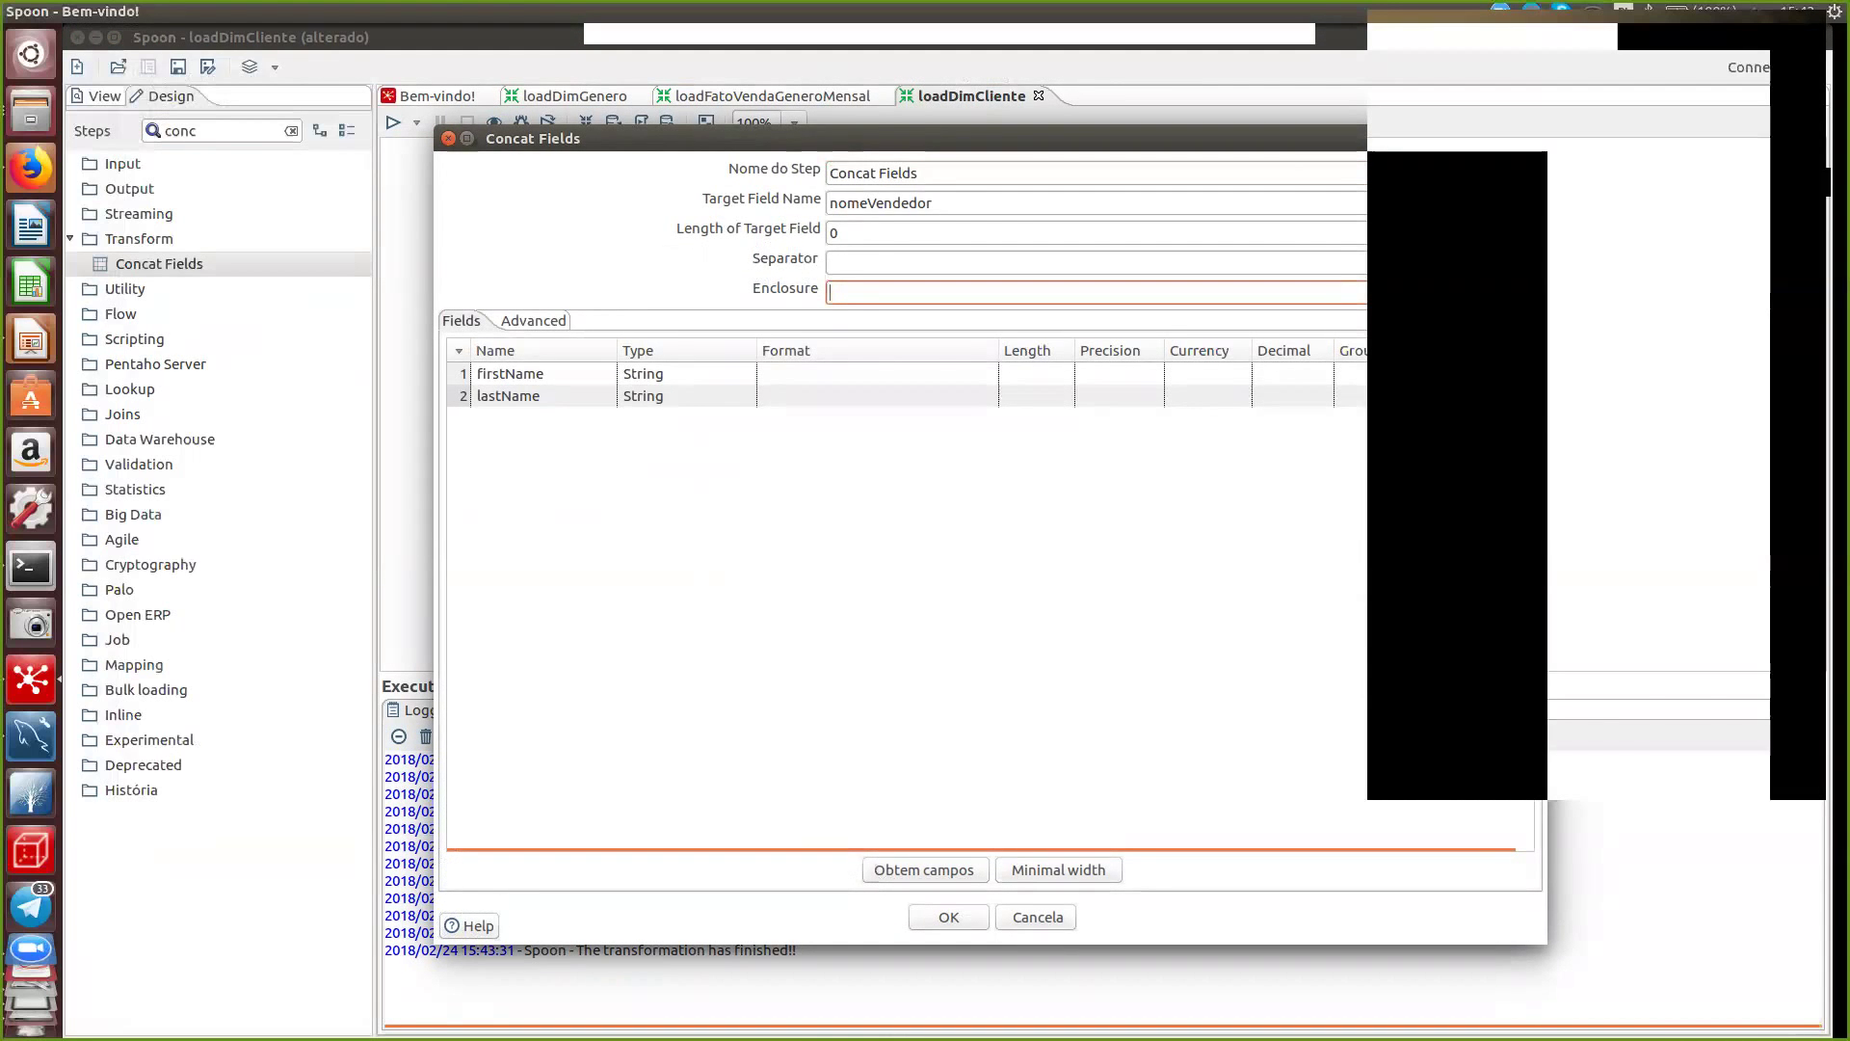
pyautogui.click(964, 262)
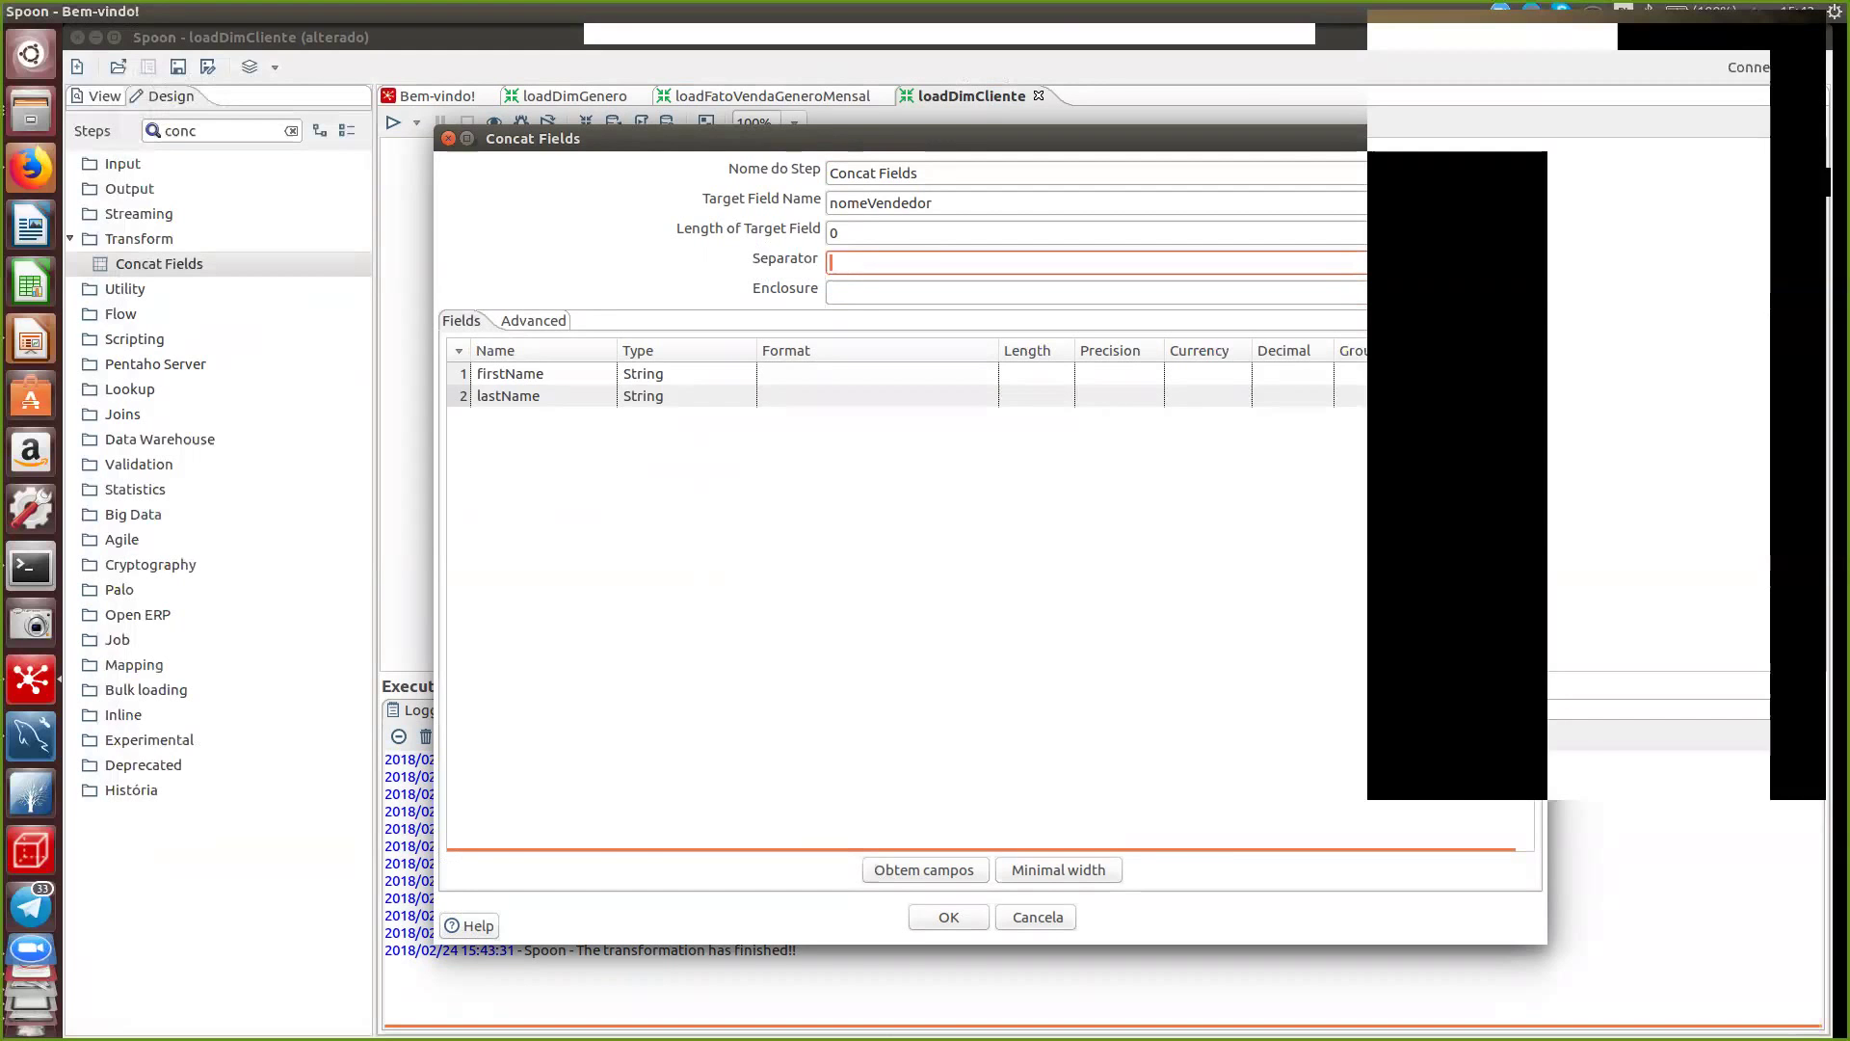
pyautogui.click(948, 917)
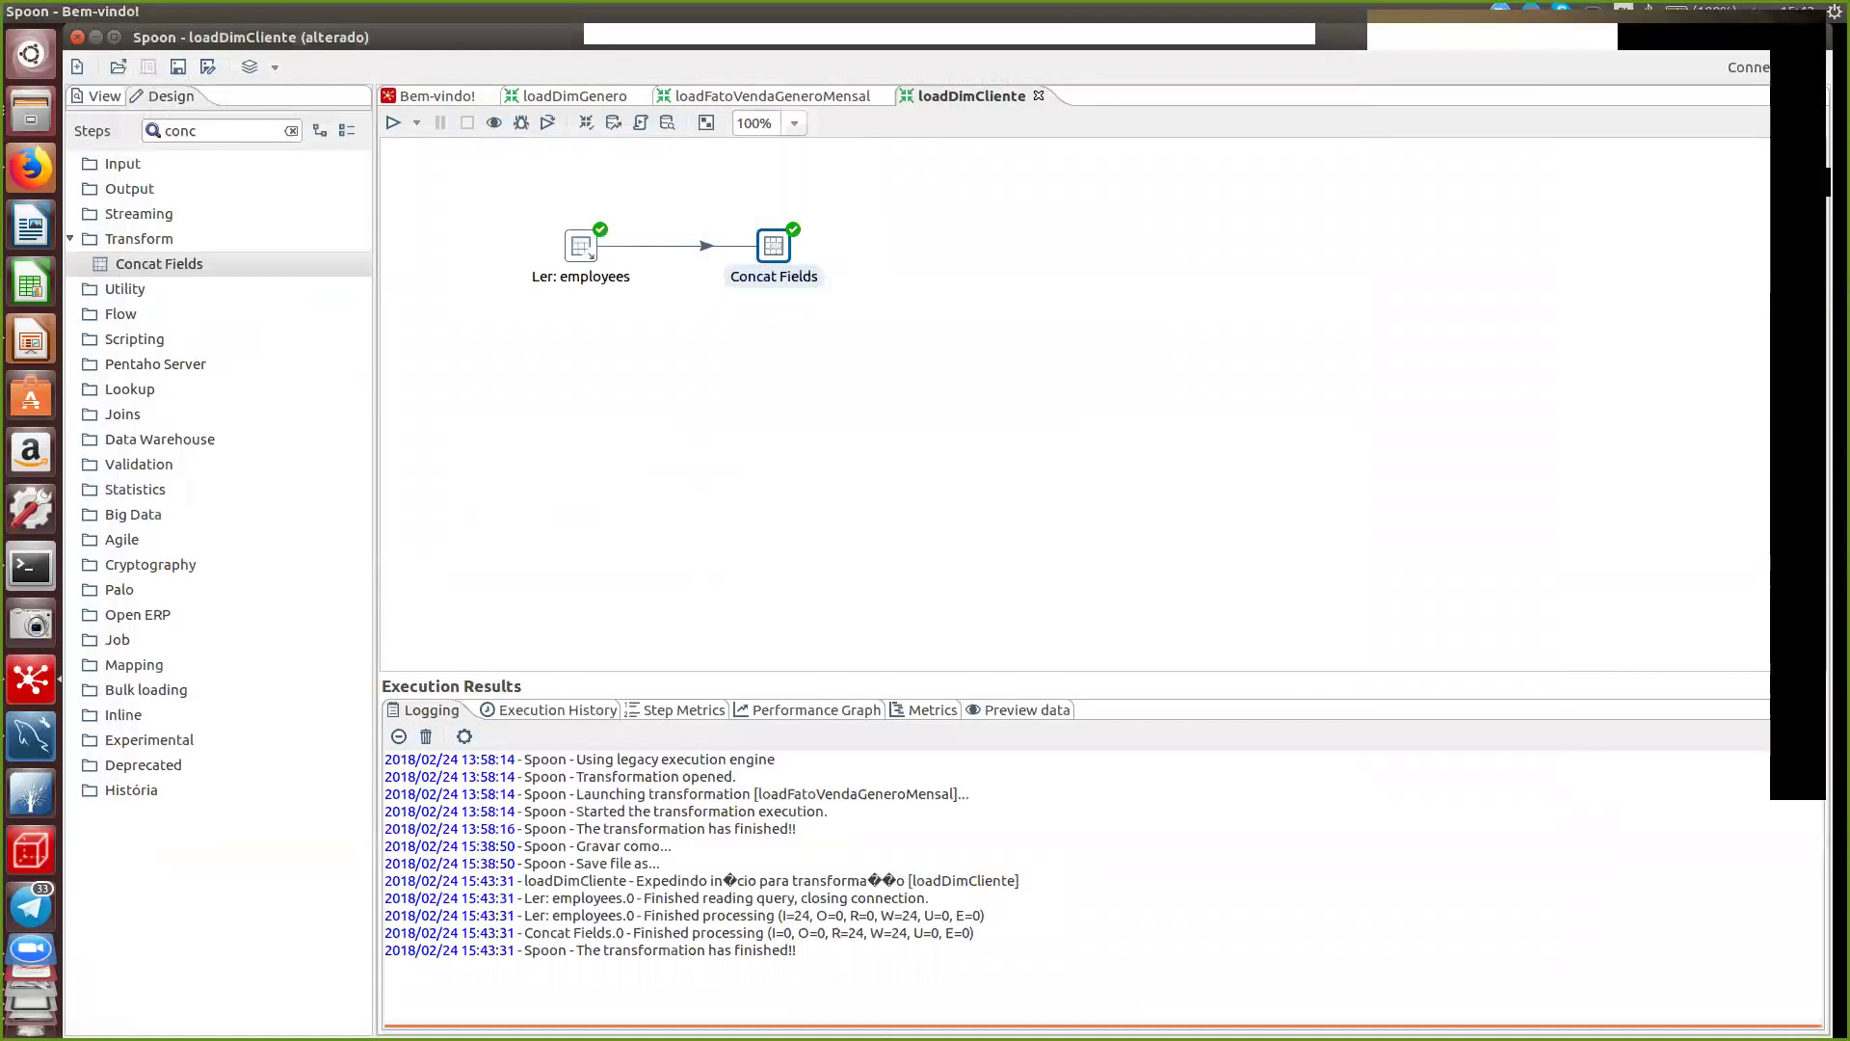
# - Preview the Concat Fields output to inspect the nomeVendedor column, and close the preview
pyautogui.rightClick(772, 246)
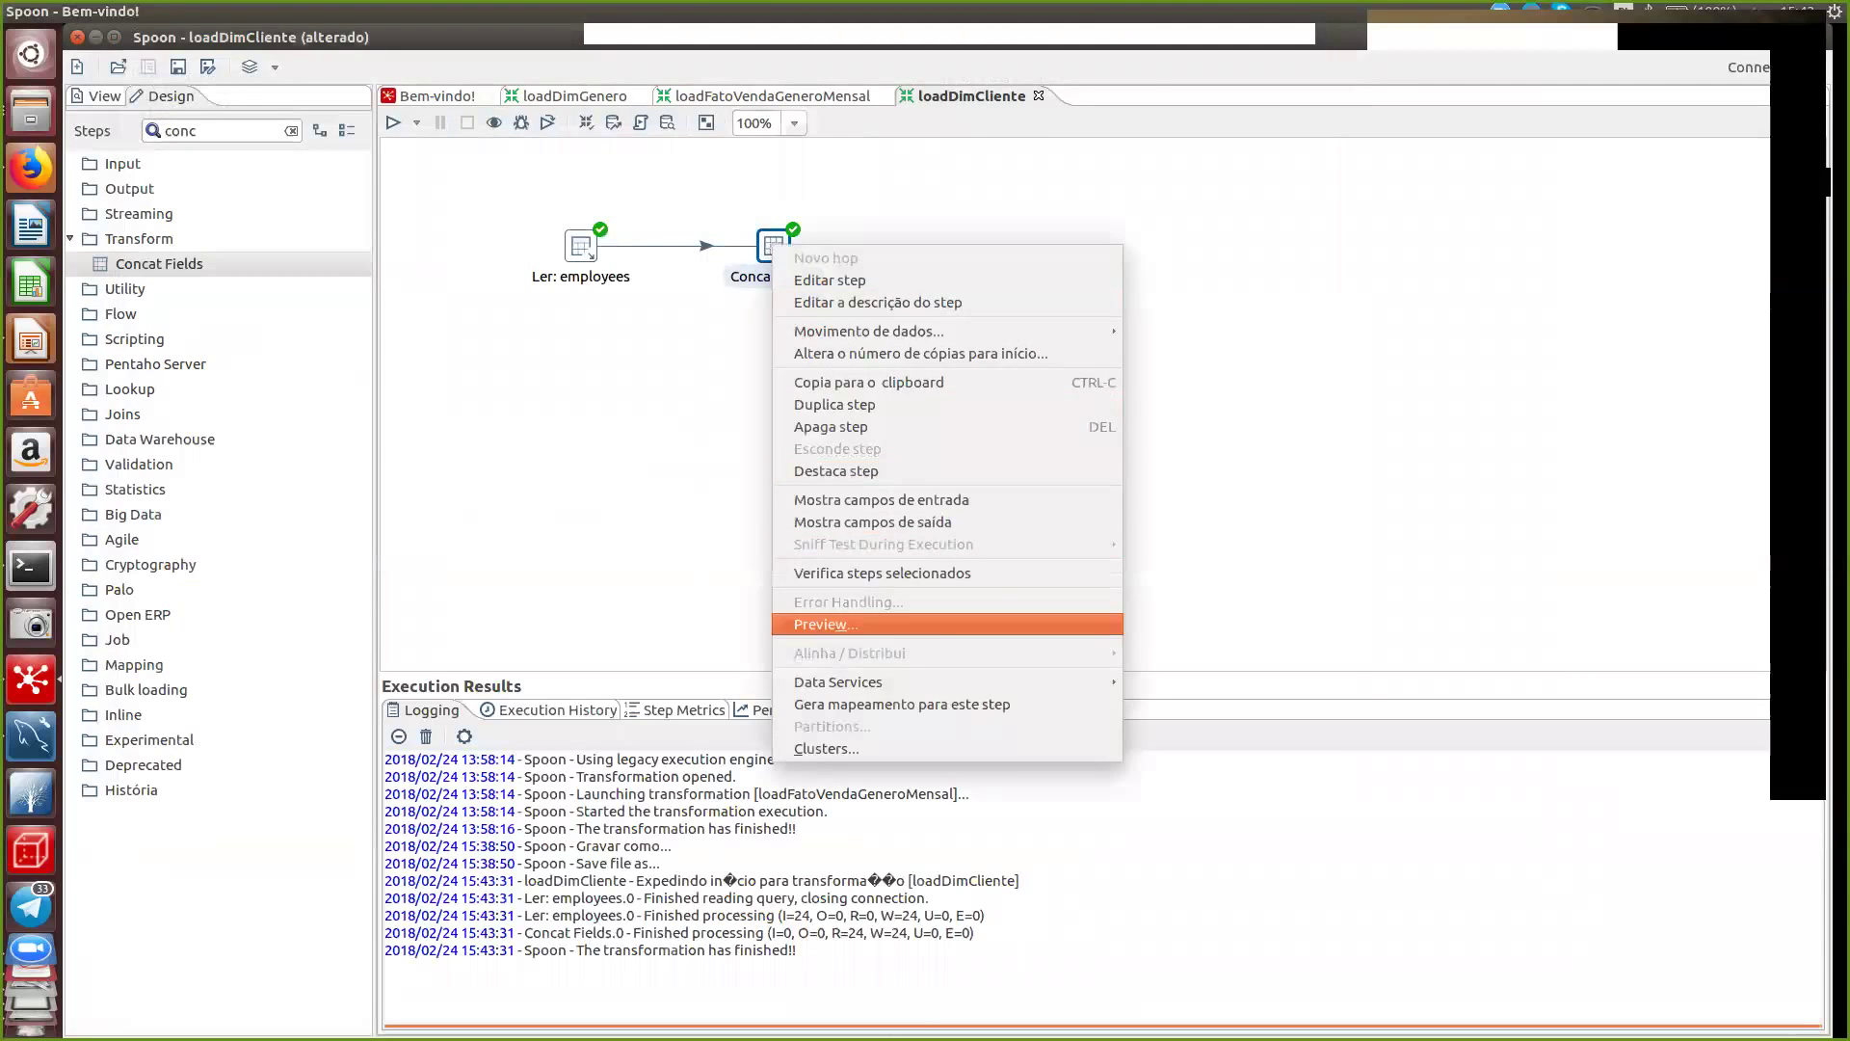
pyautogui.click(825, 624)
pyautogui.click(835, 1019)
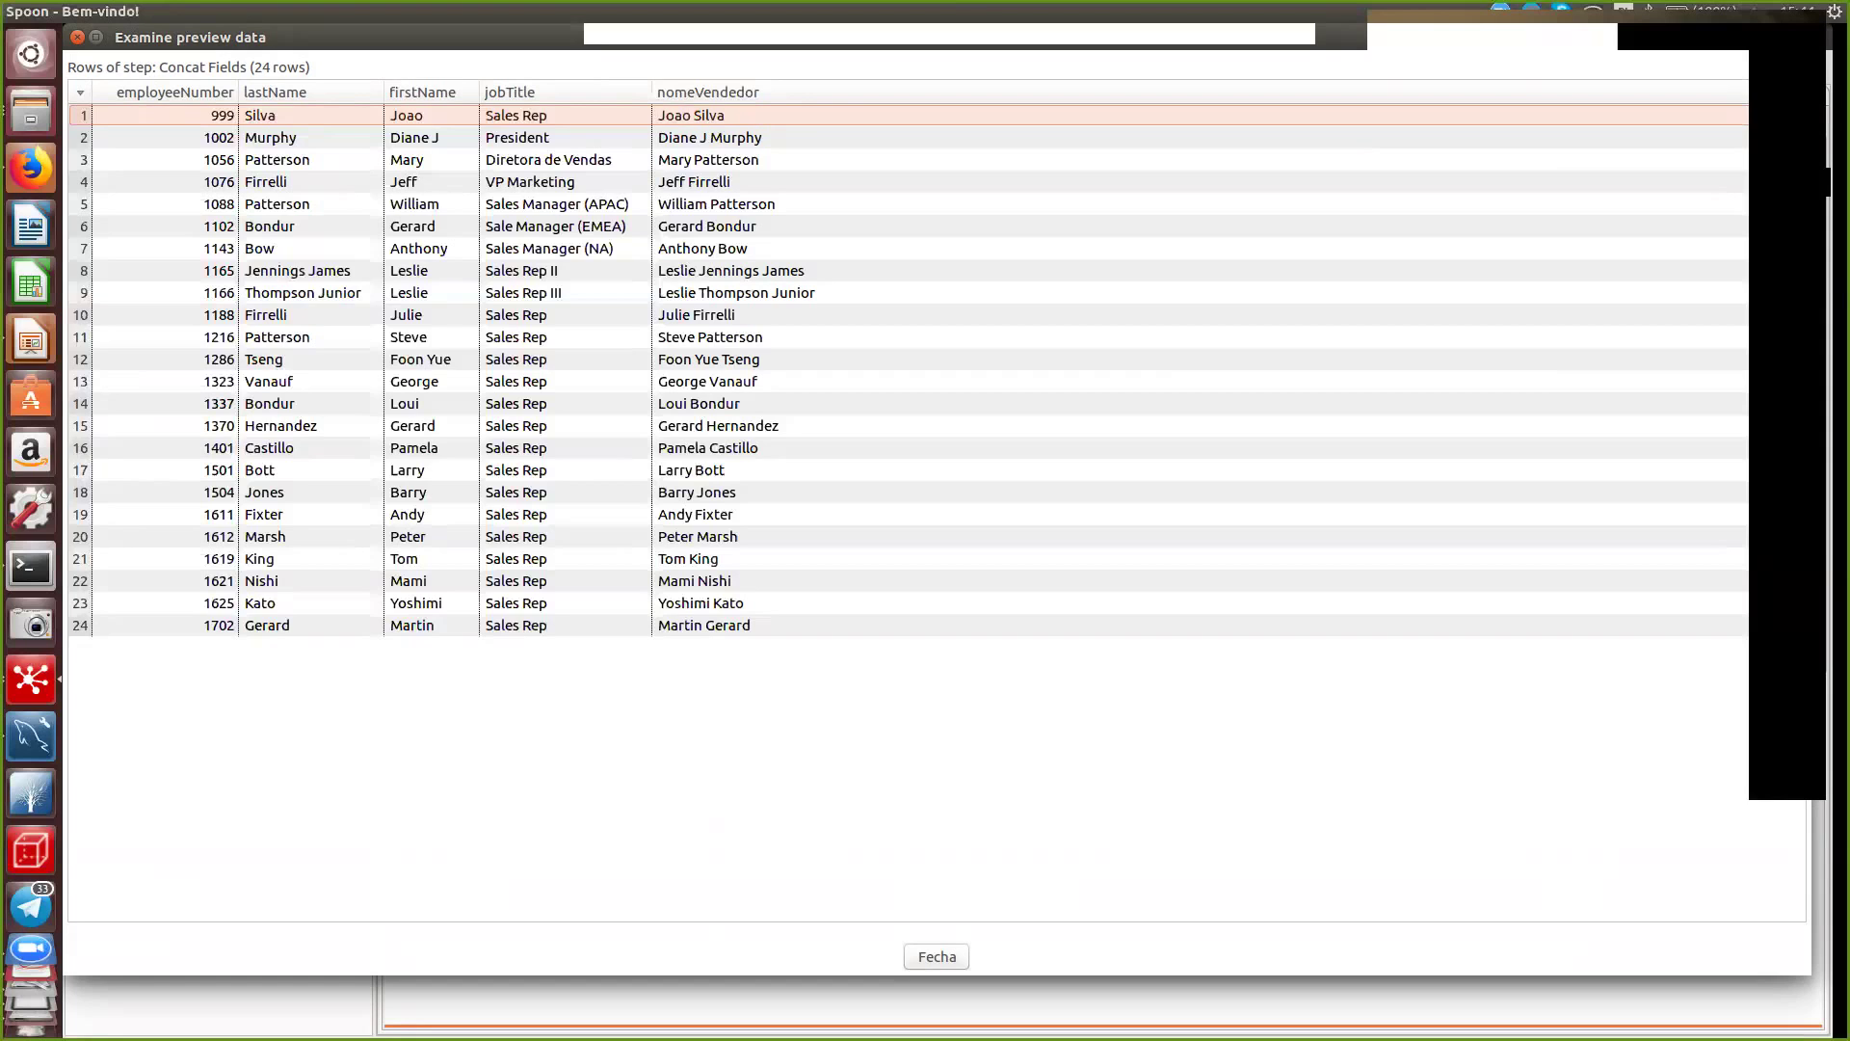
pyautogui.press('Escape')
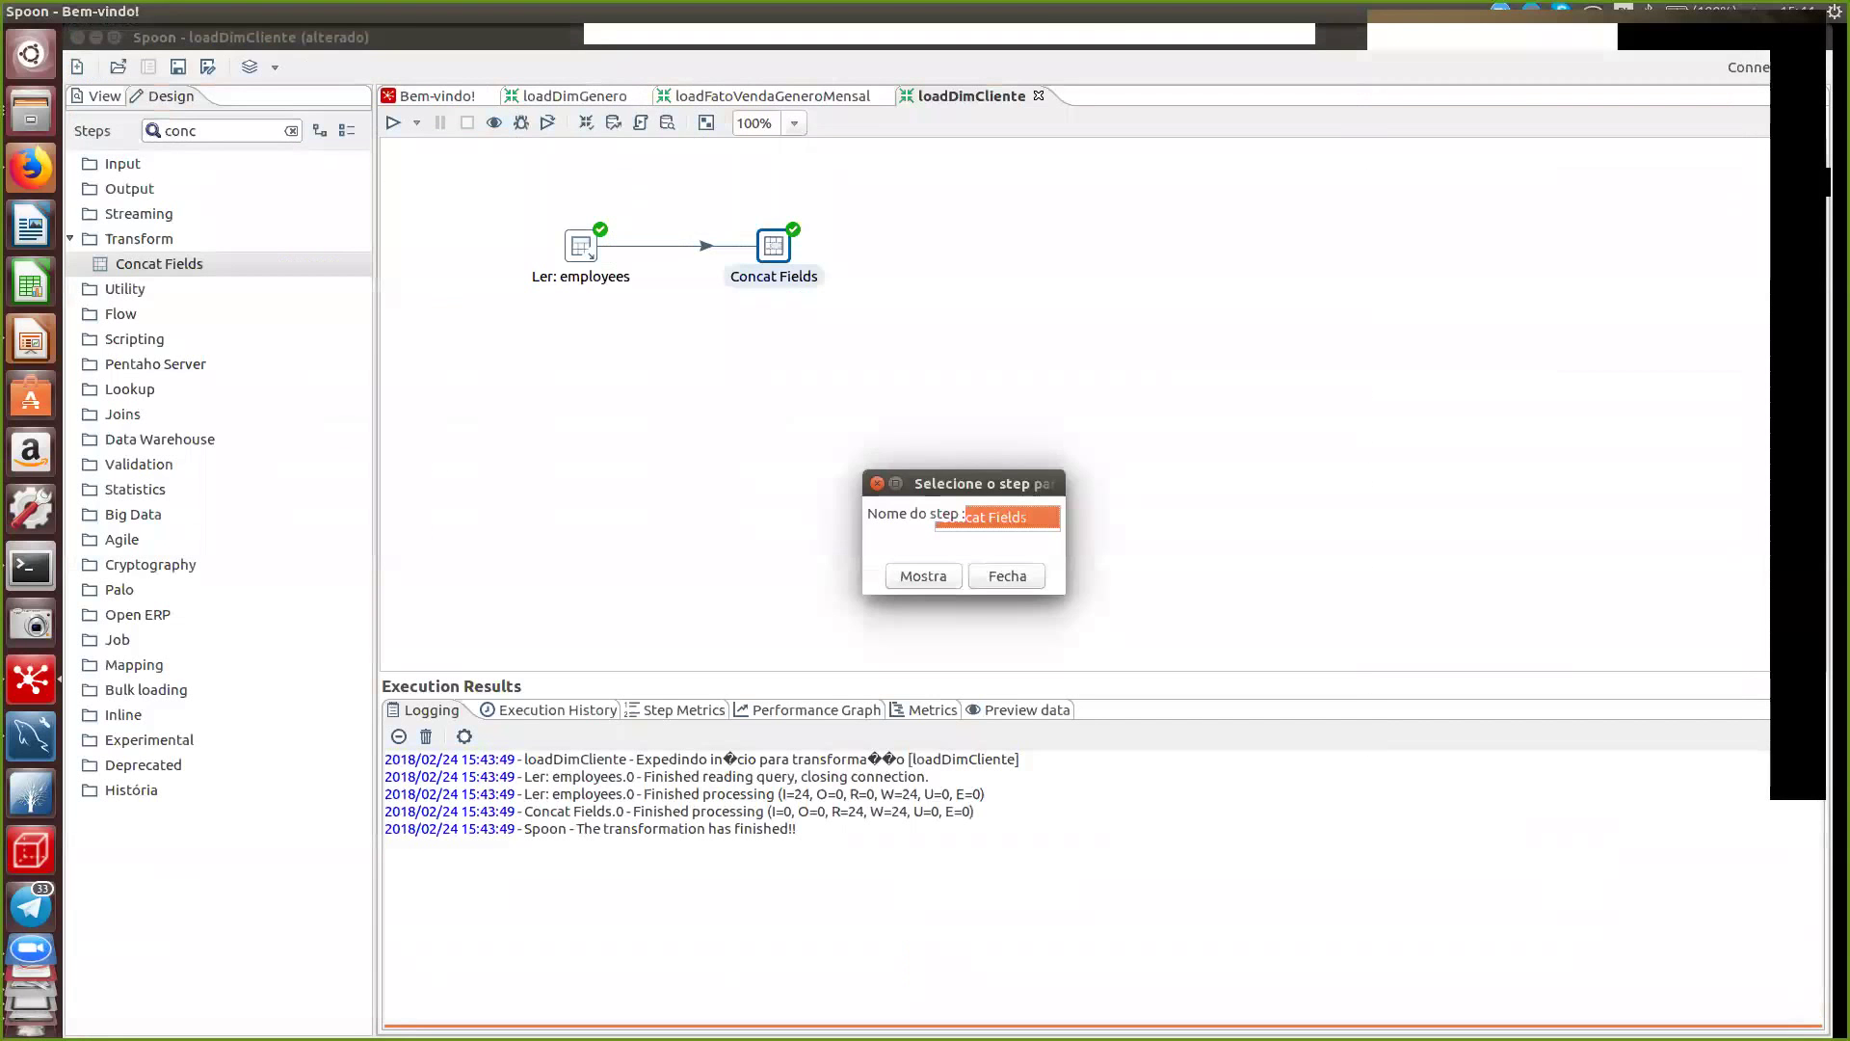
pyautogui.click(1007, 576)
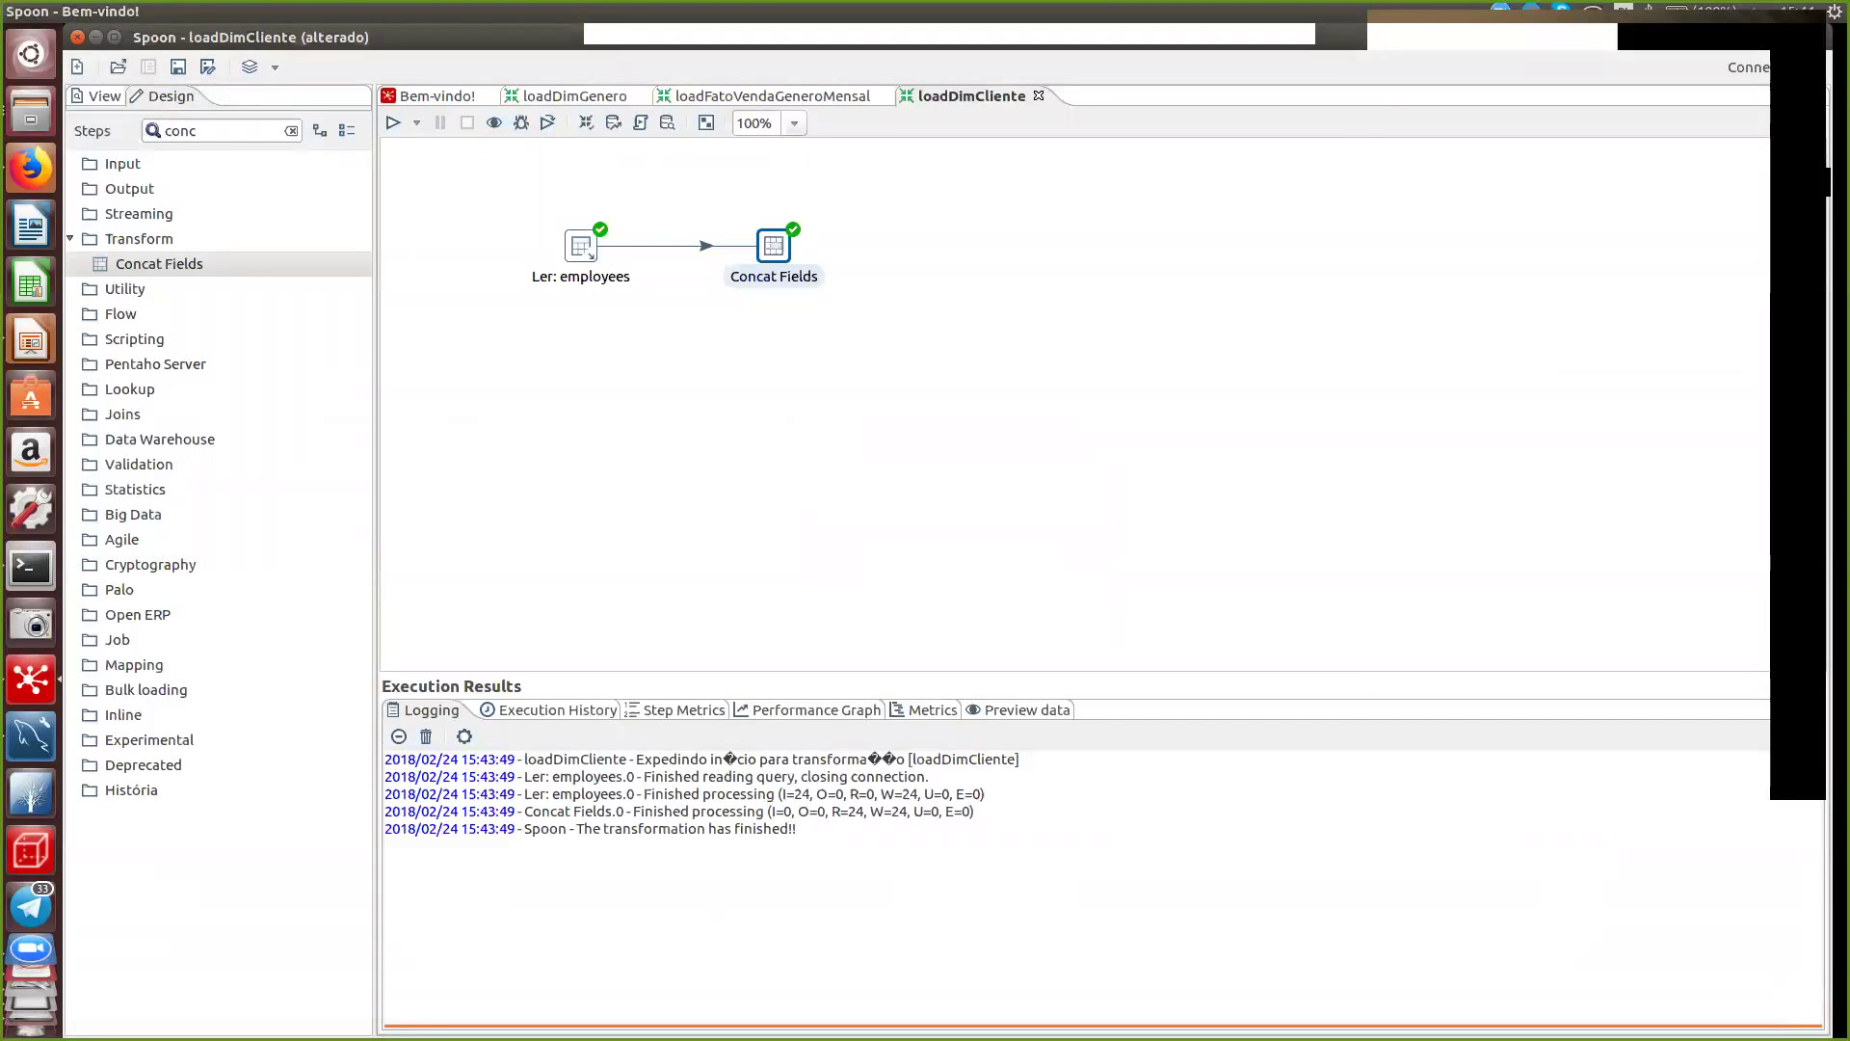
# - Add a Select values step after Concat Fields and connect the two steps with a hop
pyautogui.doubleClick(180, 130)
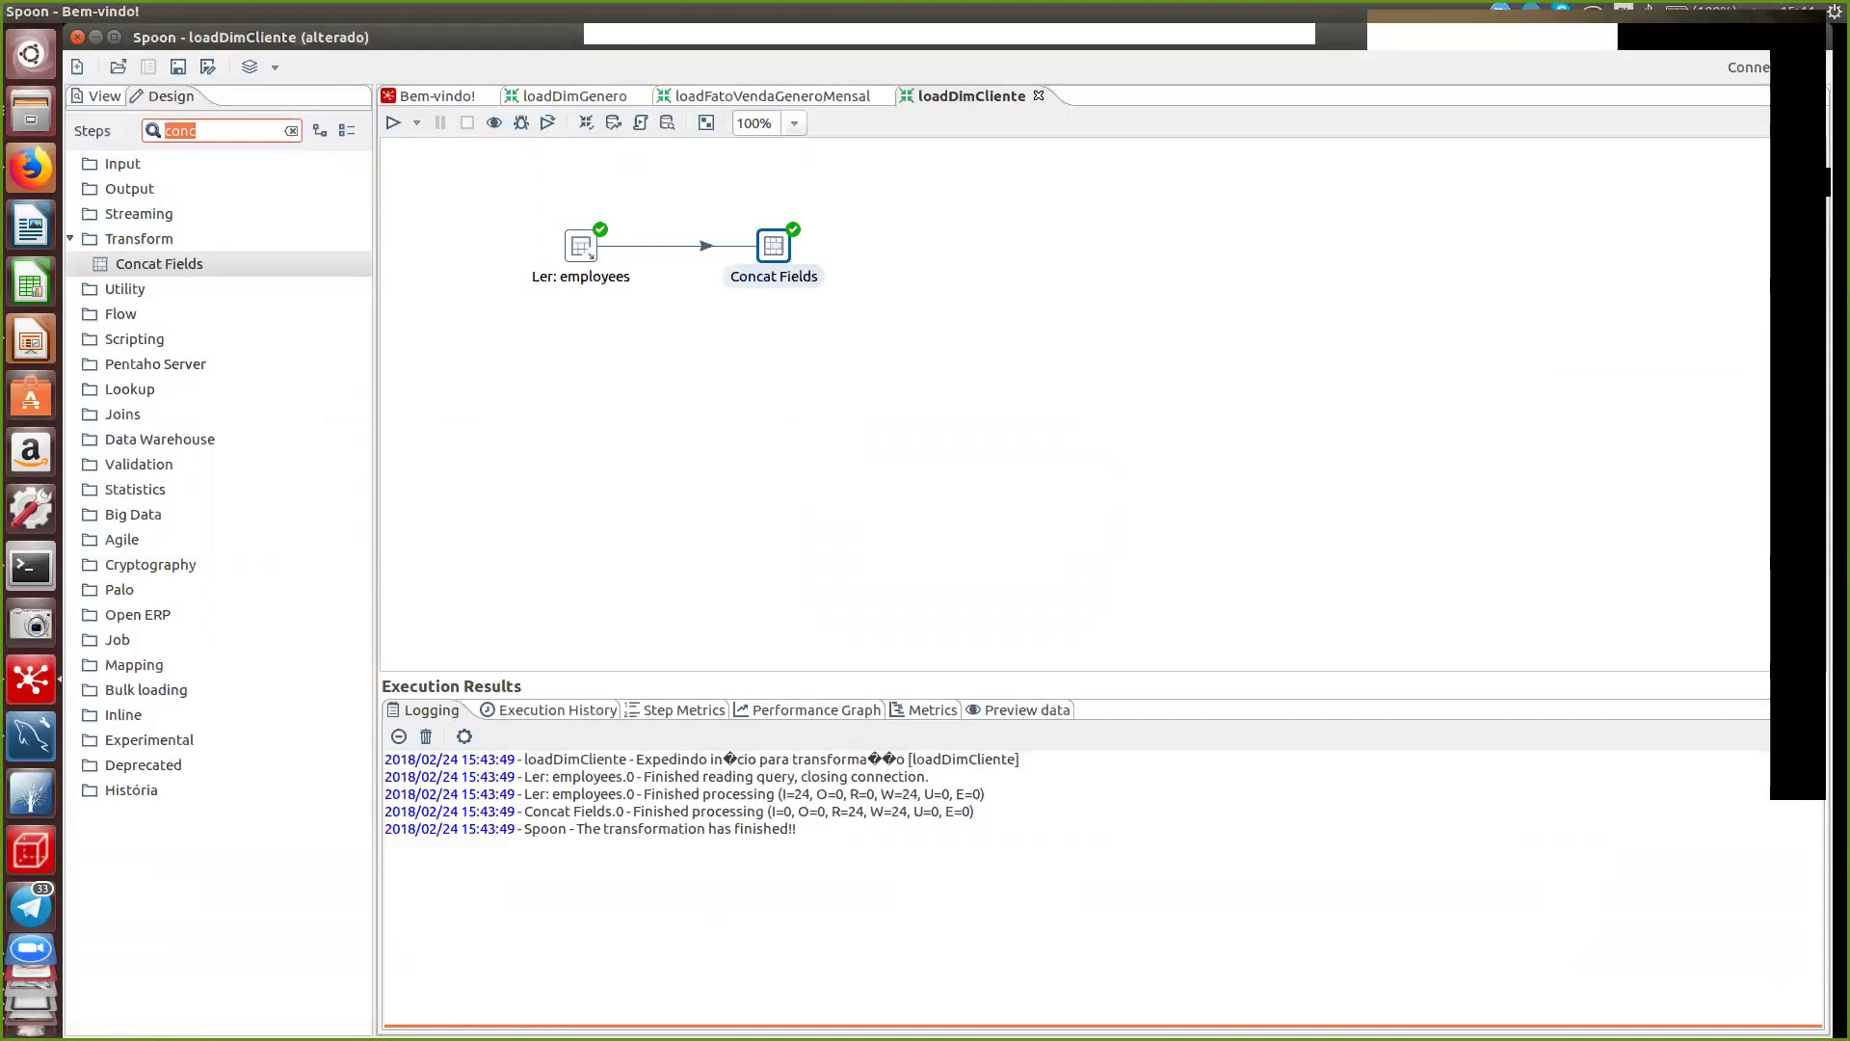
pyautogui.write('sel')
pyautogui.moveTo(157, 263); pyautogui.dragTo(967, 246)
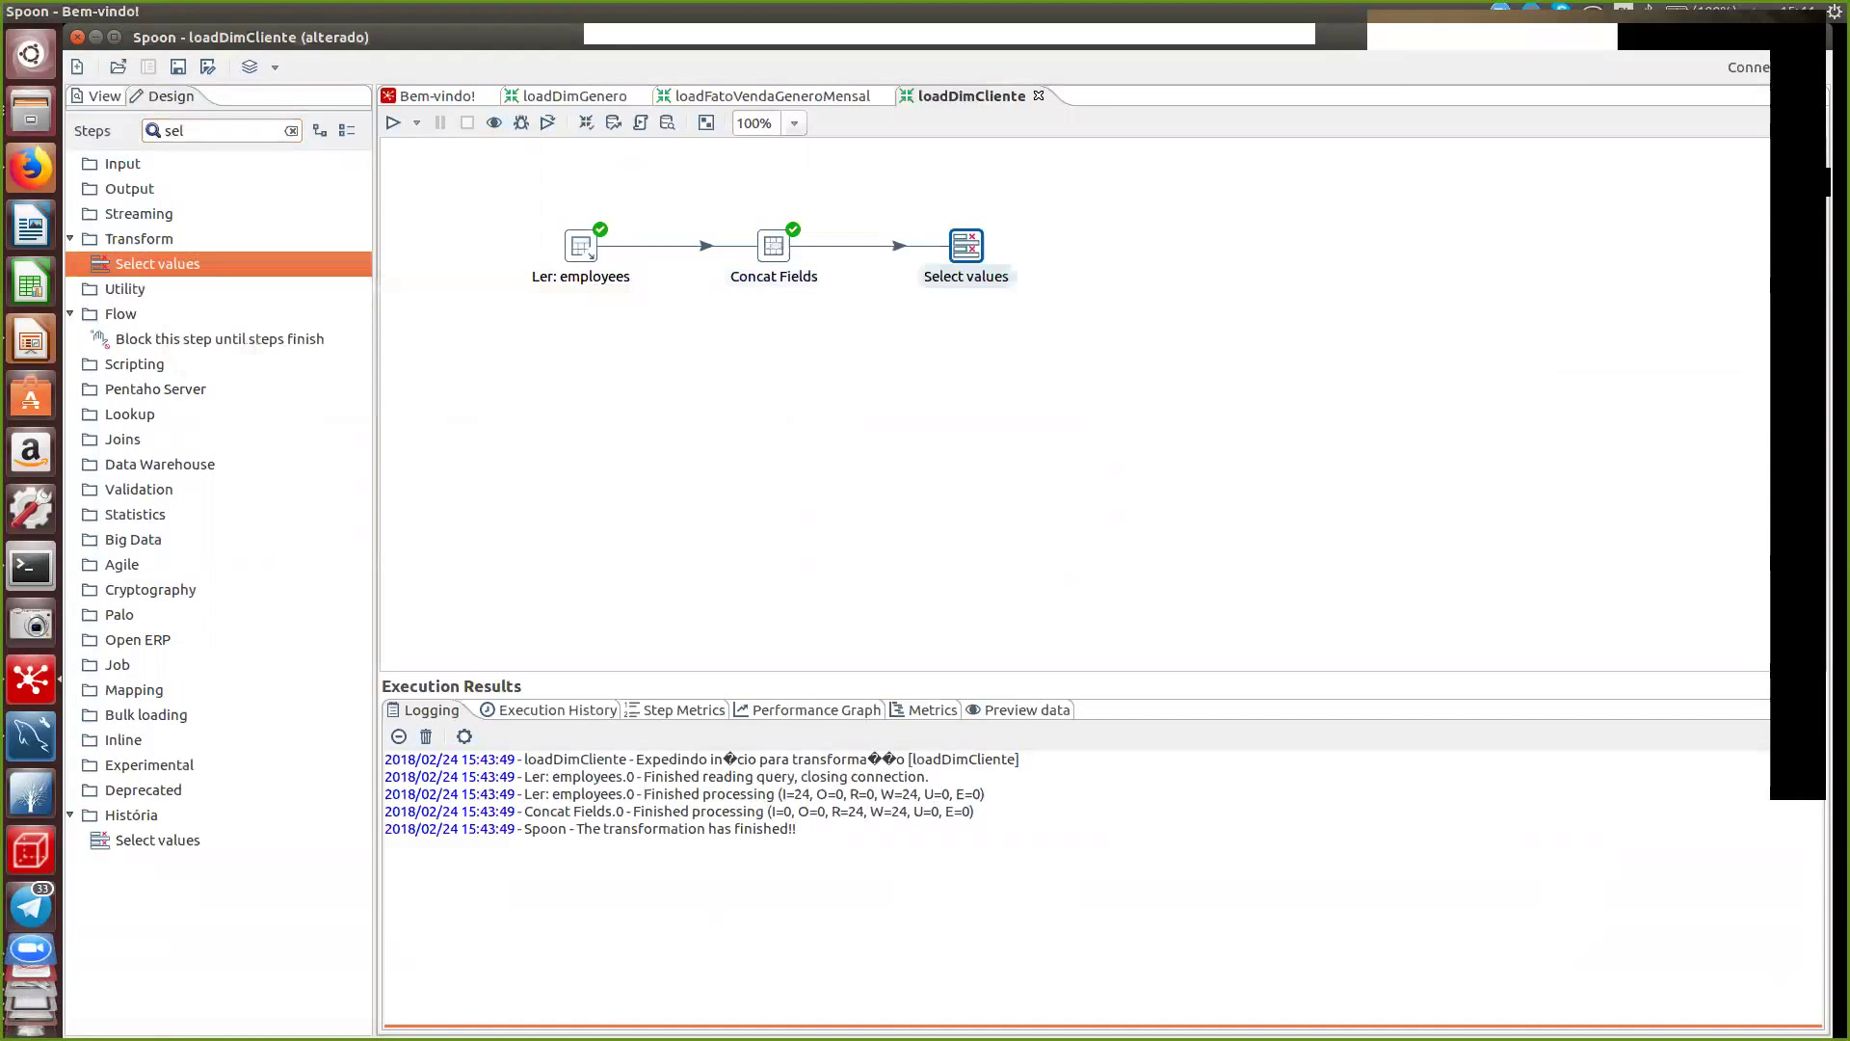
# - Load the incoming fields into the Select values step and remove lastName and firstName from the list
pyautogui.doubleClick(966, 245)
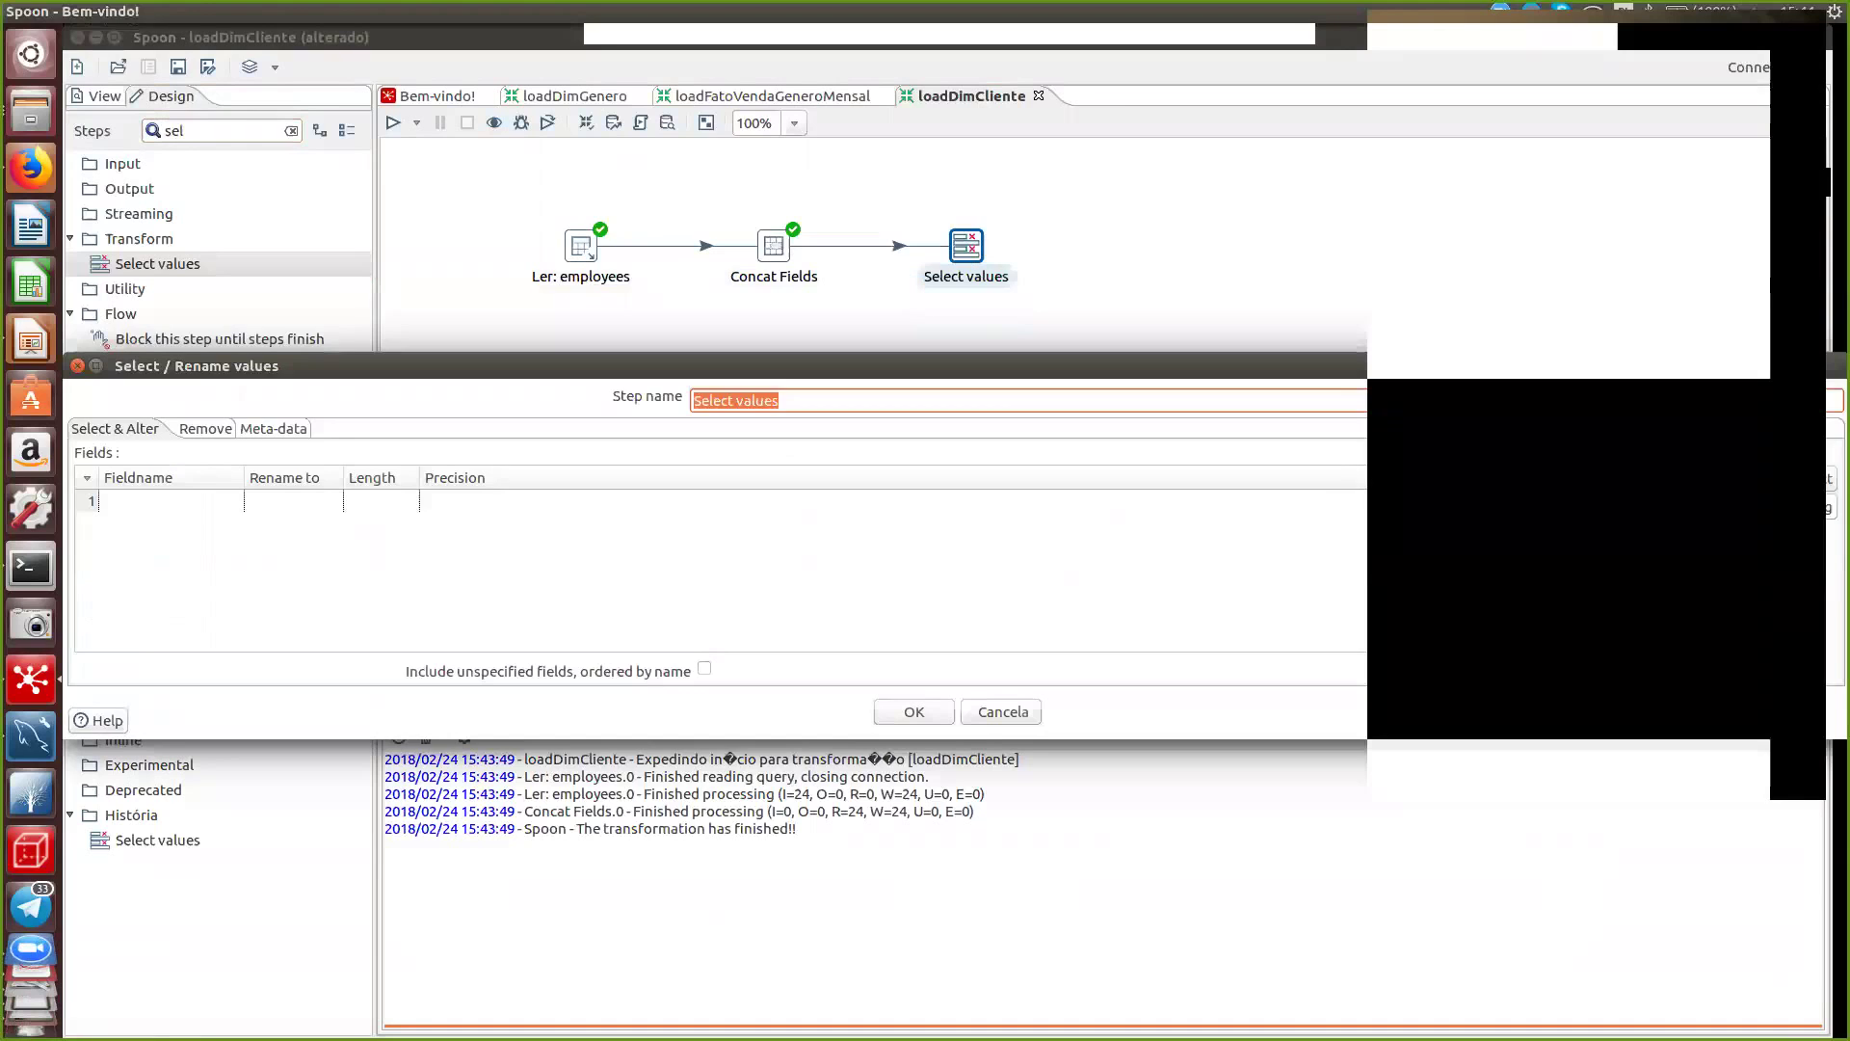
pyautogui.click(135, 522)
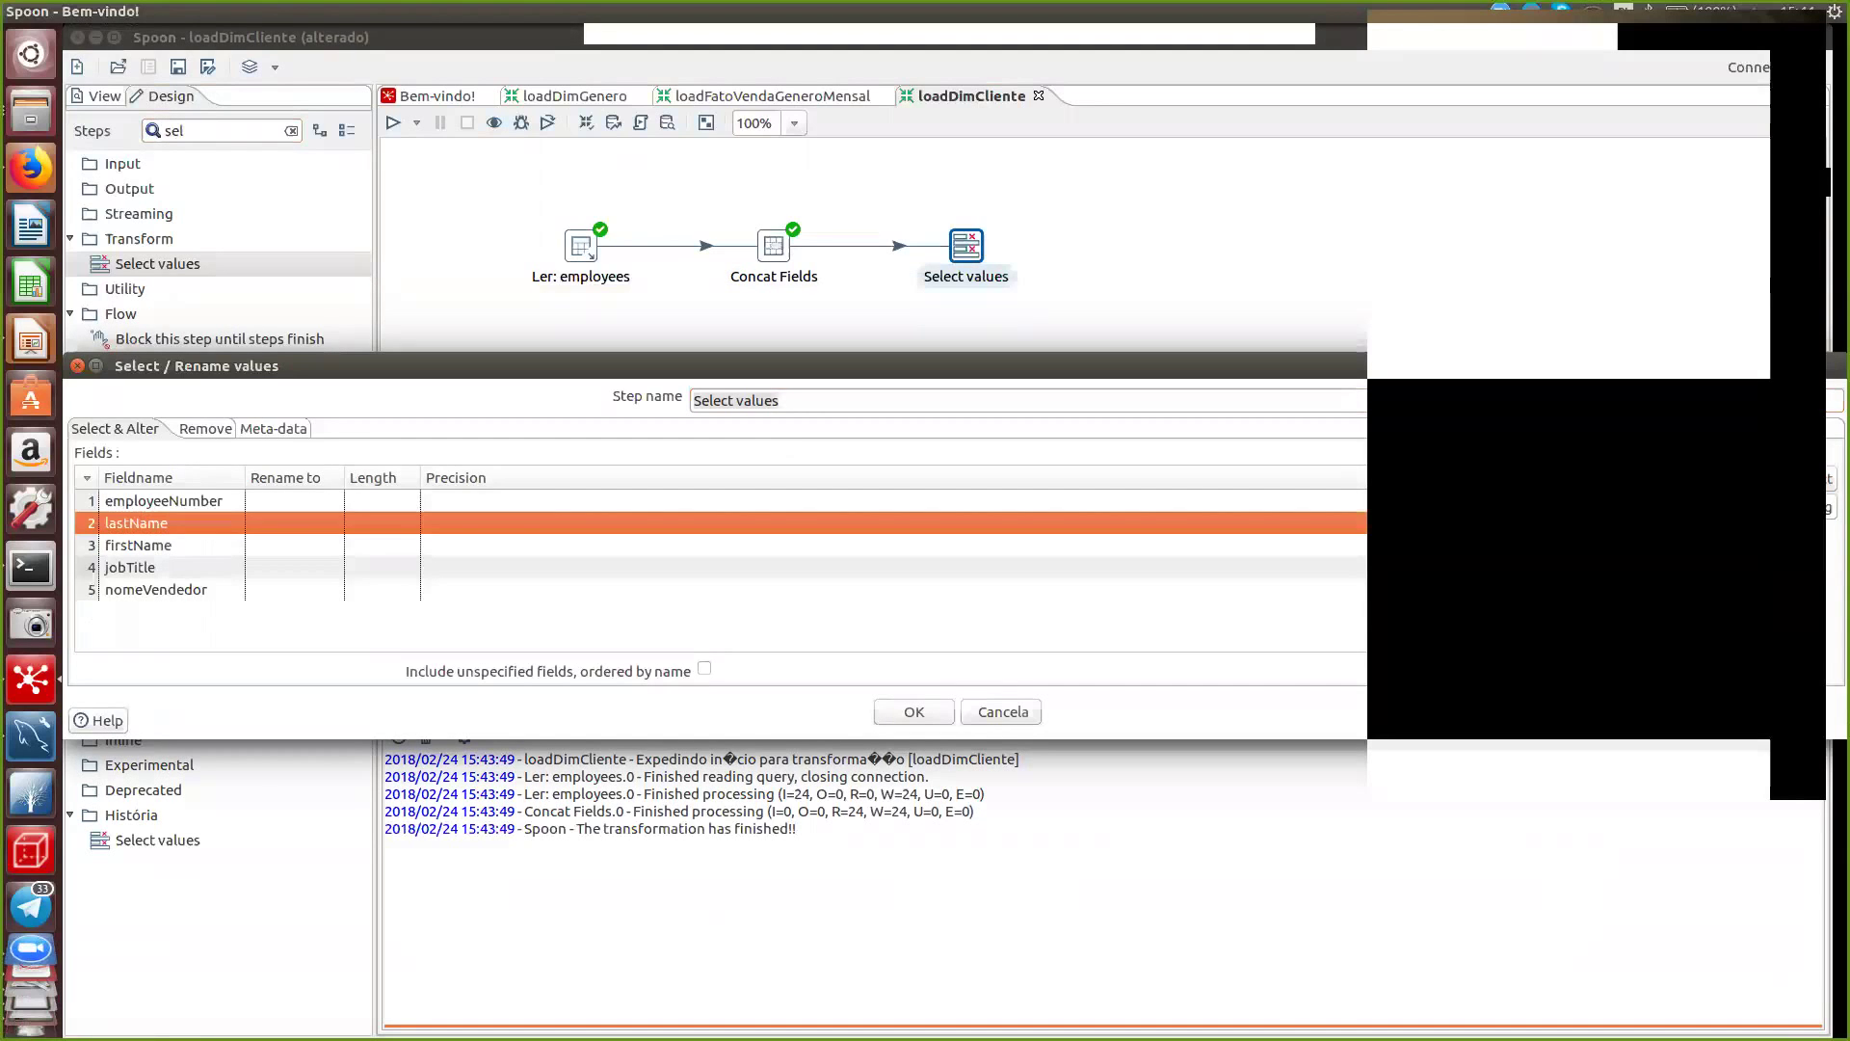
pyautogui.press('Delete')
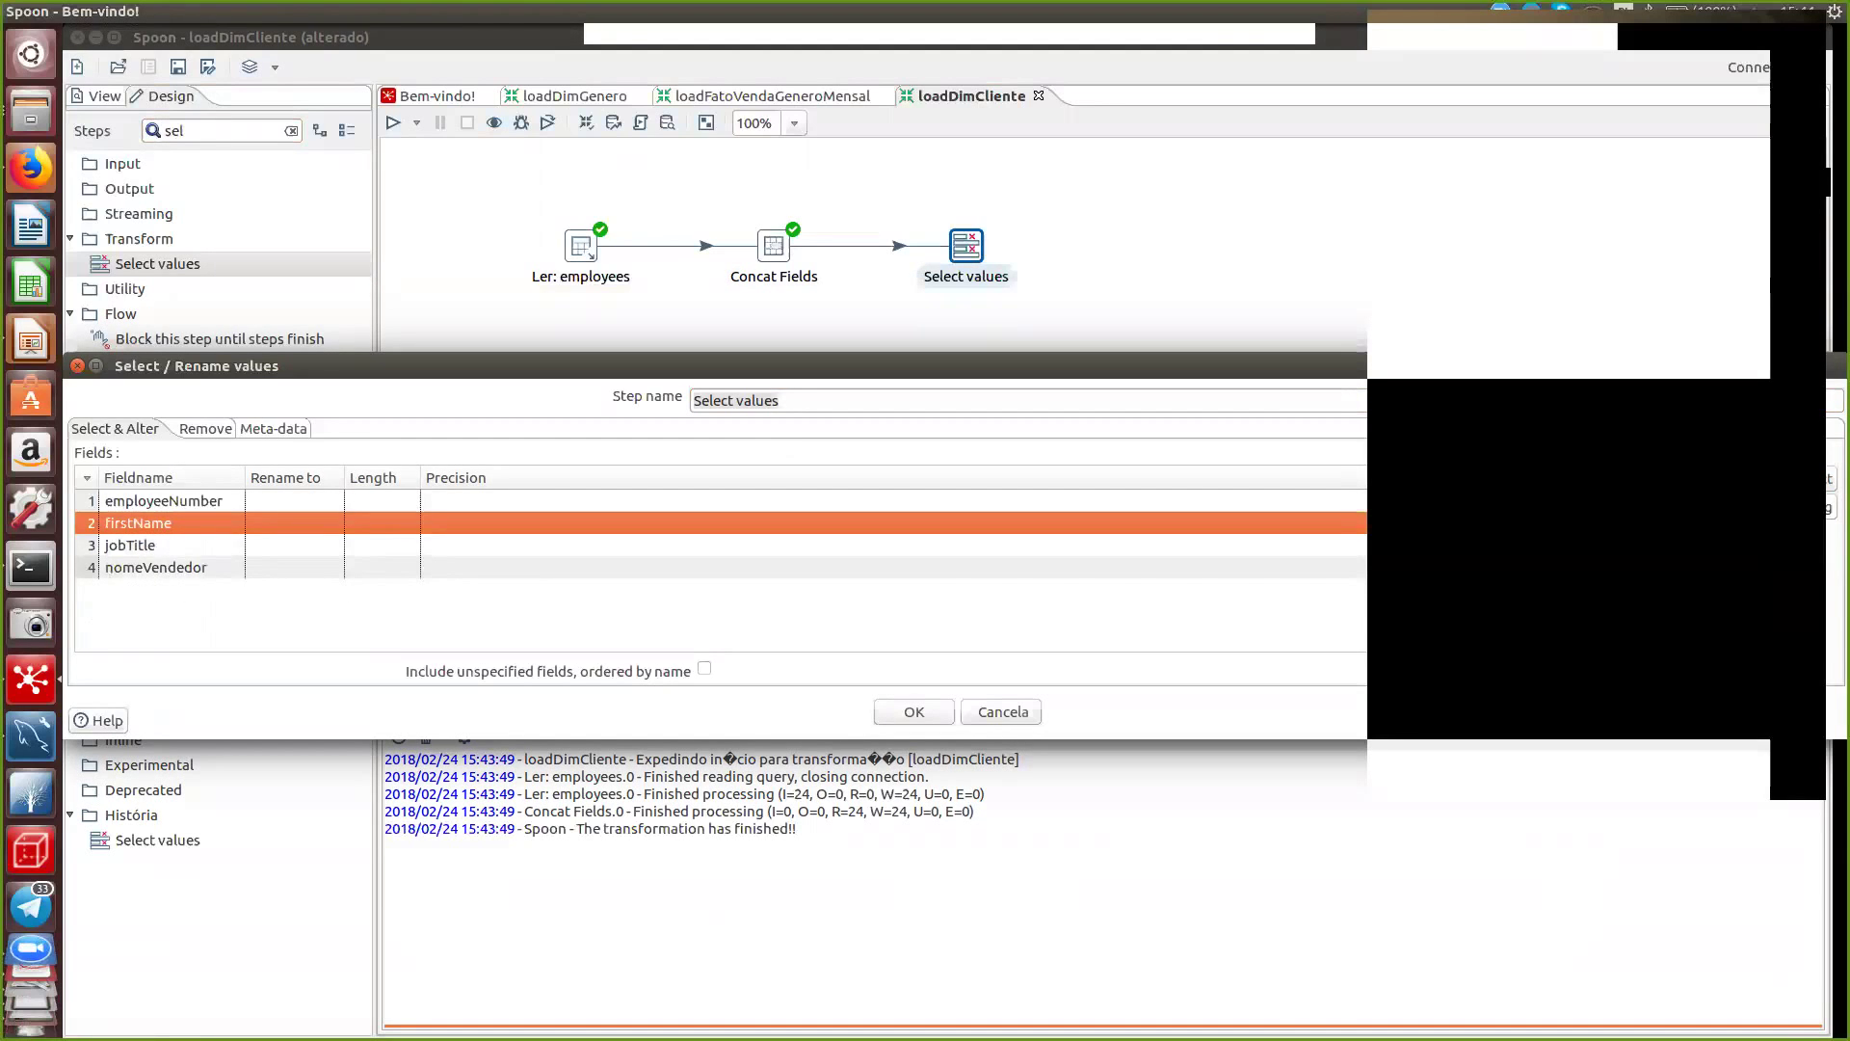
pyautogui.press('Delete')
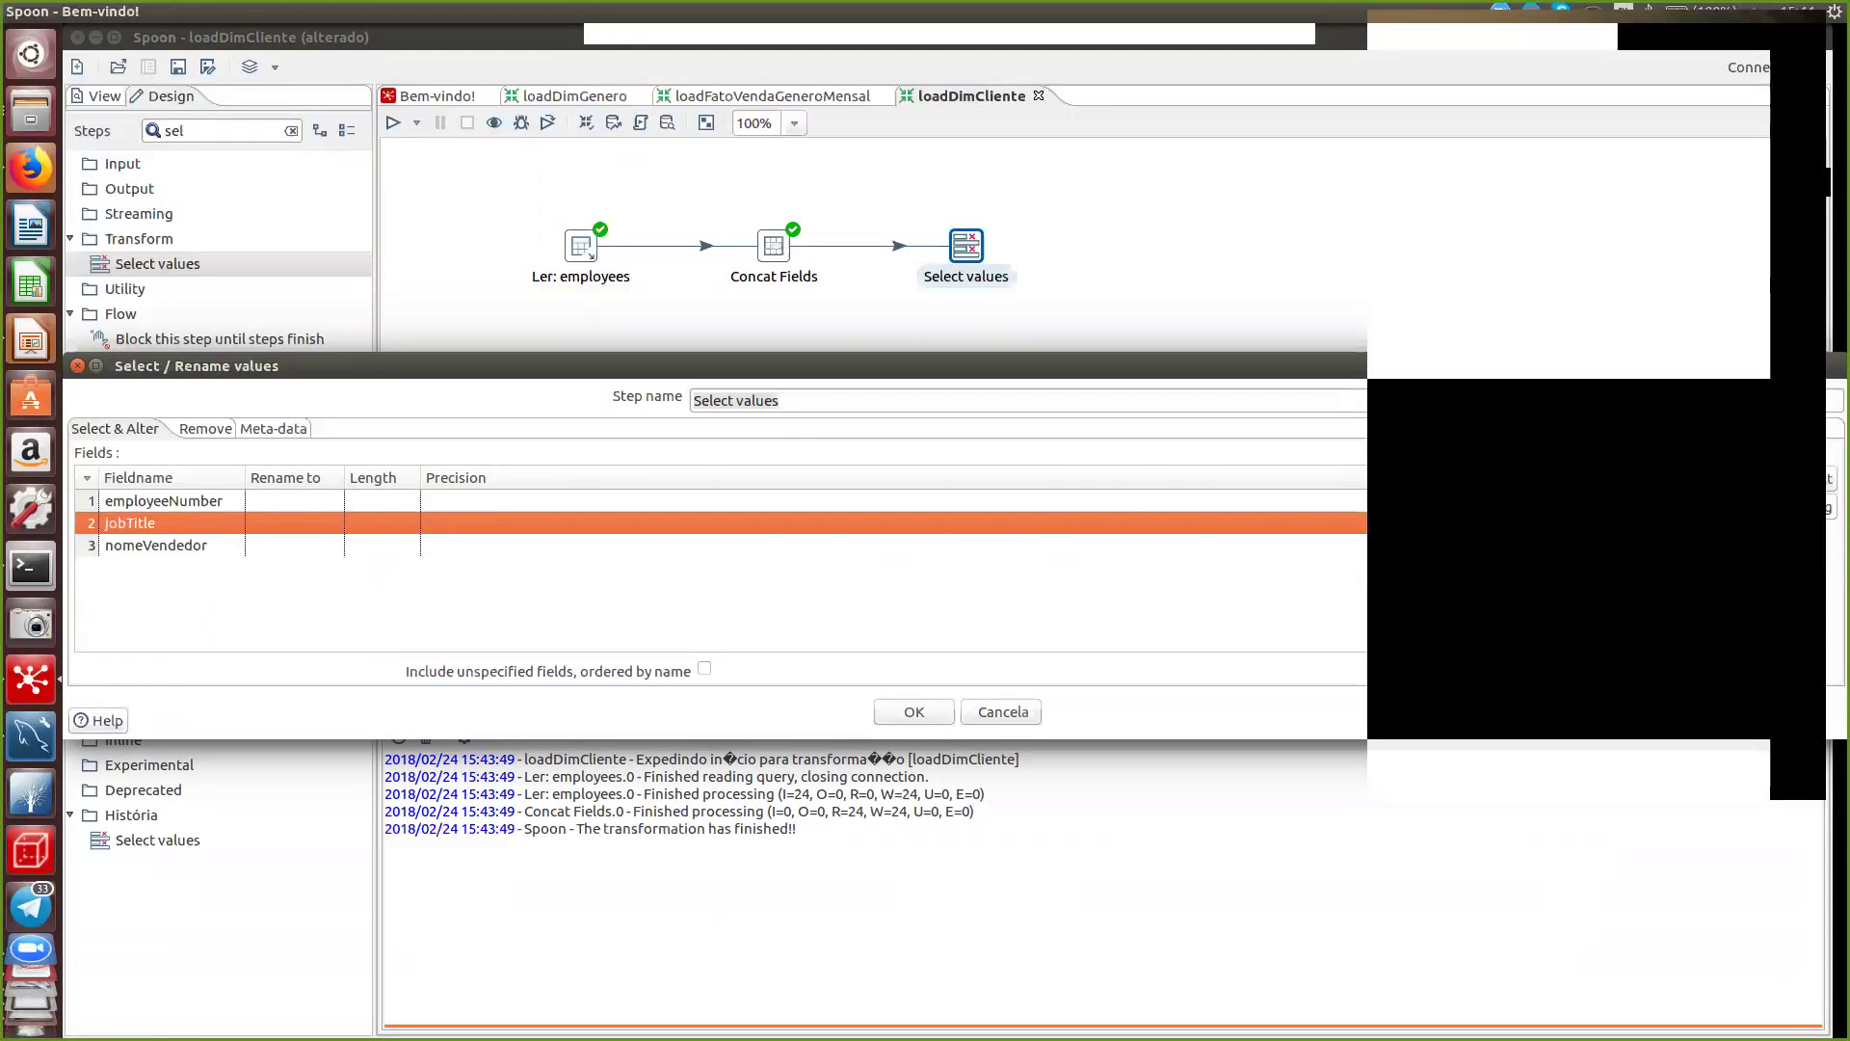
# - Check the dim_vendedor columns on the Base Dimensional slide and by selecting the table's rows in MySQL Workbench
pyautogui.hotkey('alt', 'Tab')
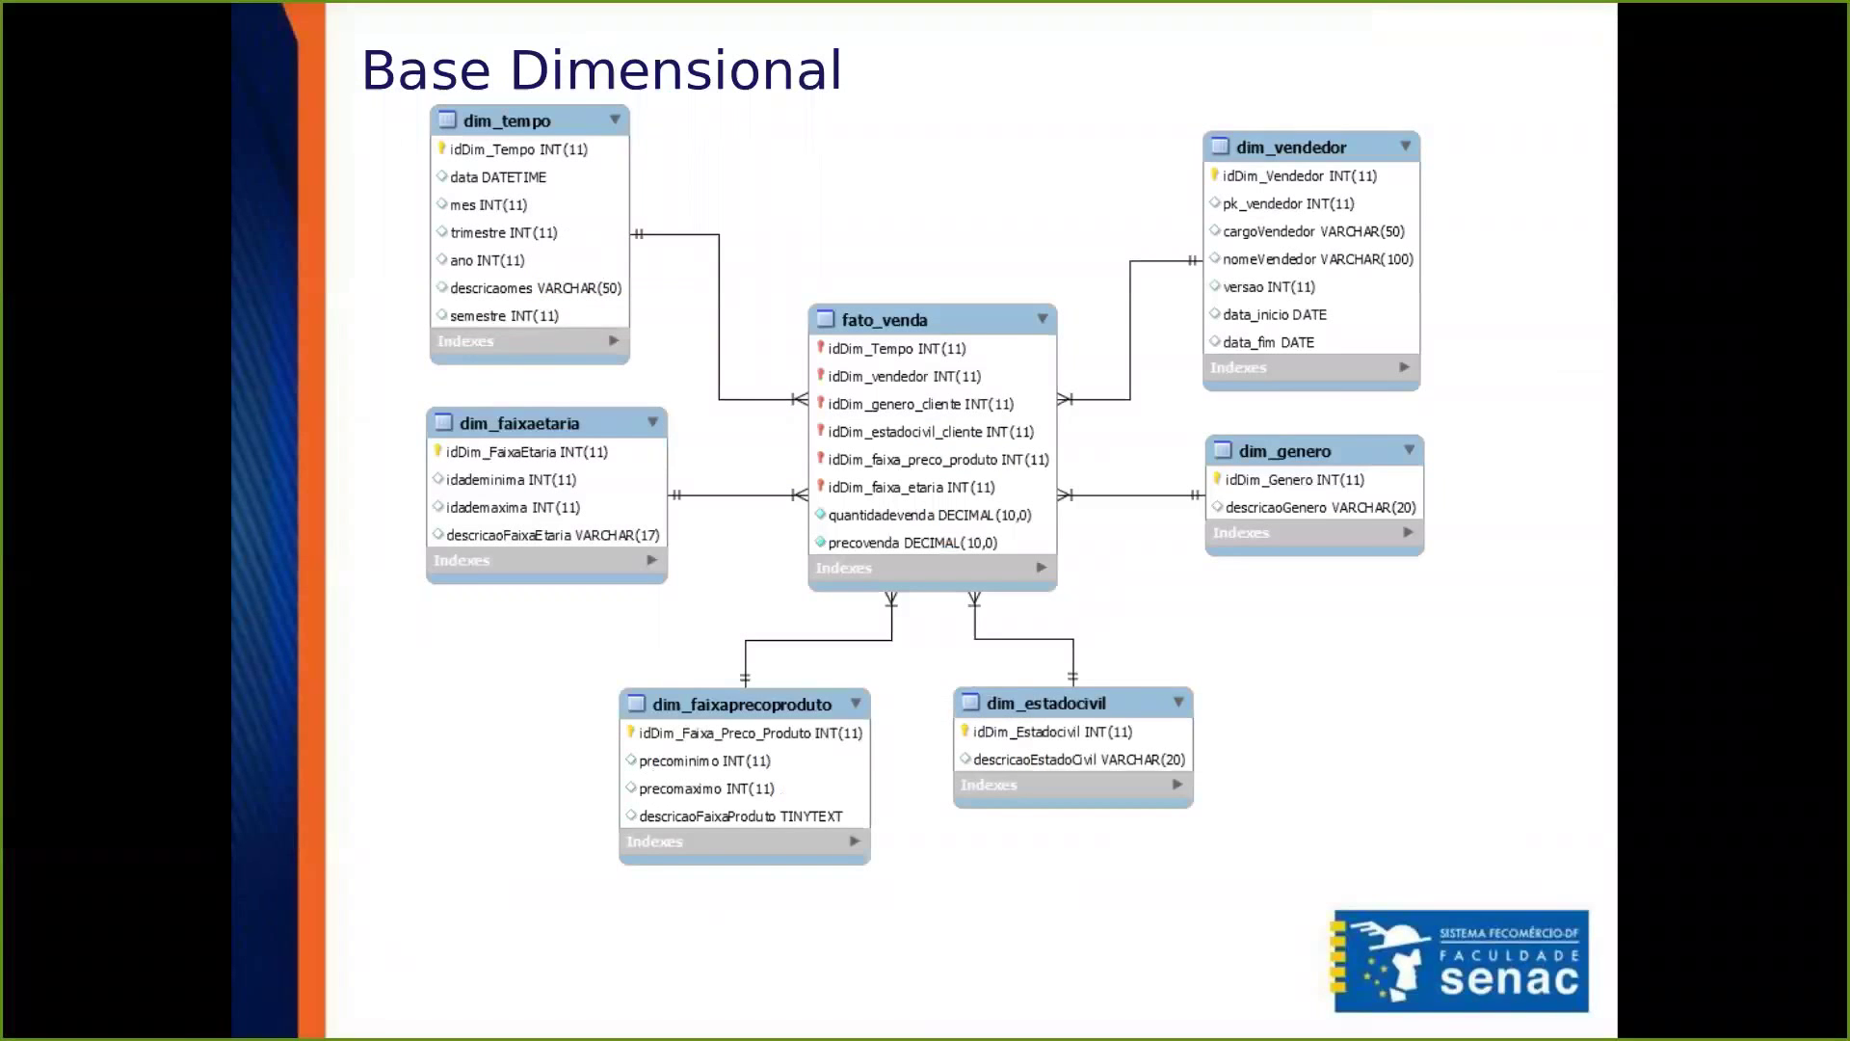
pyautogui.hotkey('alt', 'Tab')
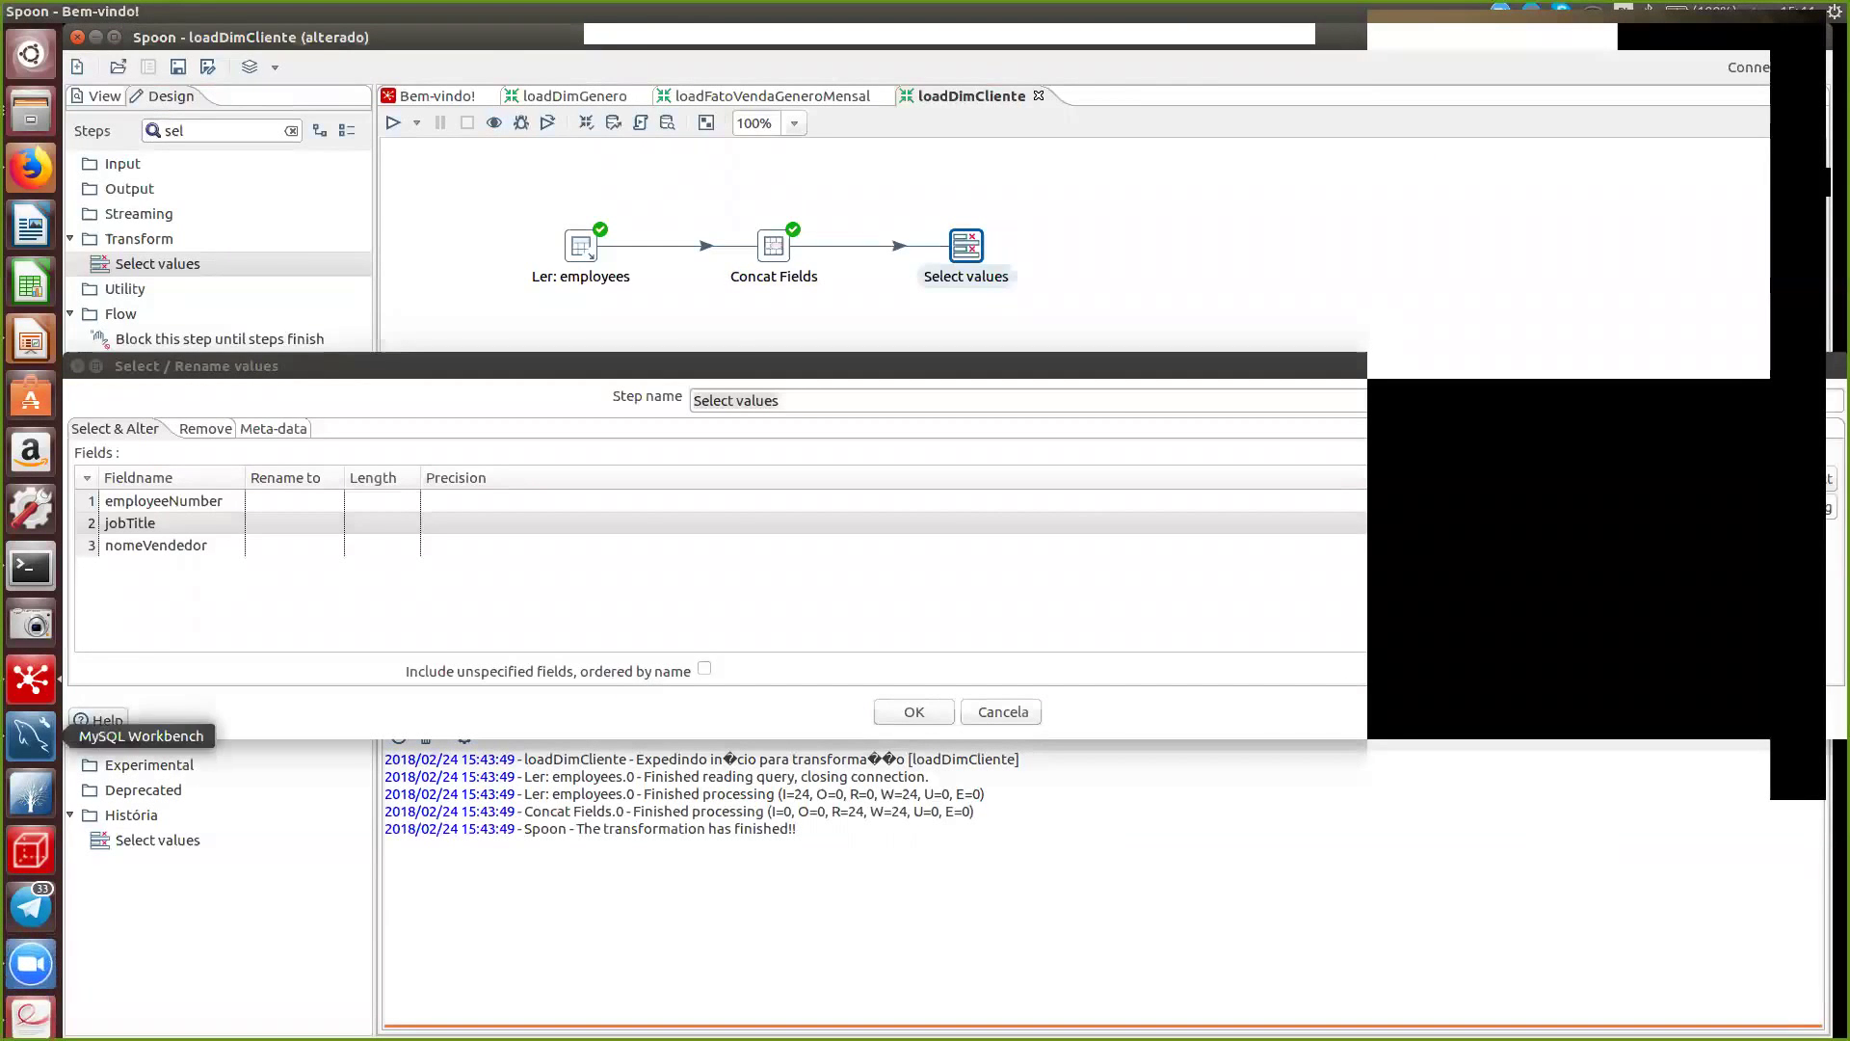
pyautogui.click(31, 736)
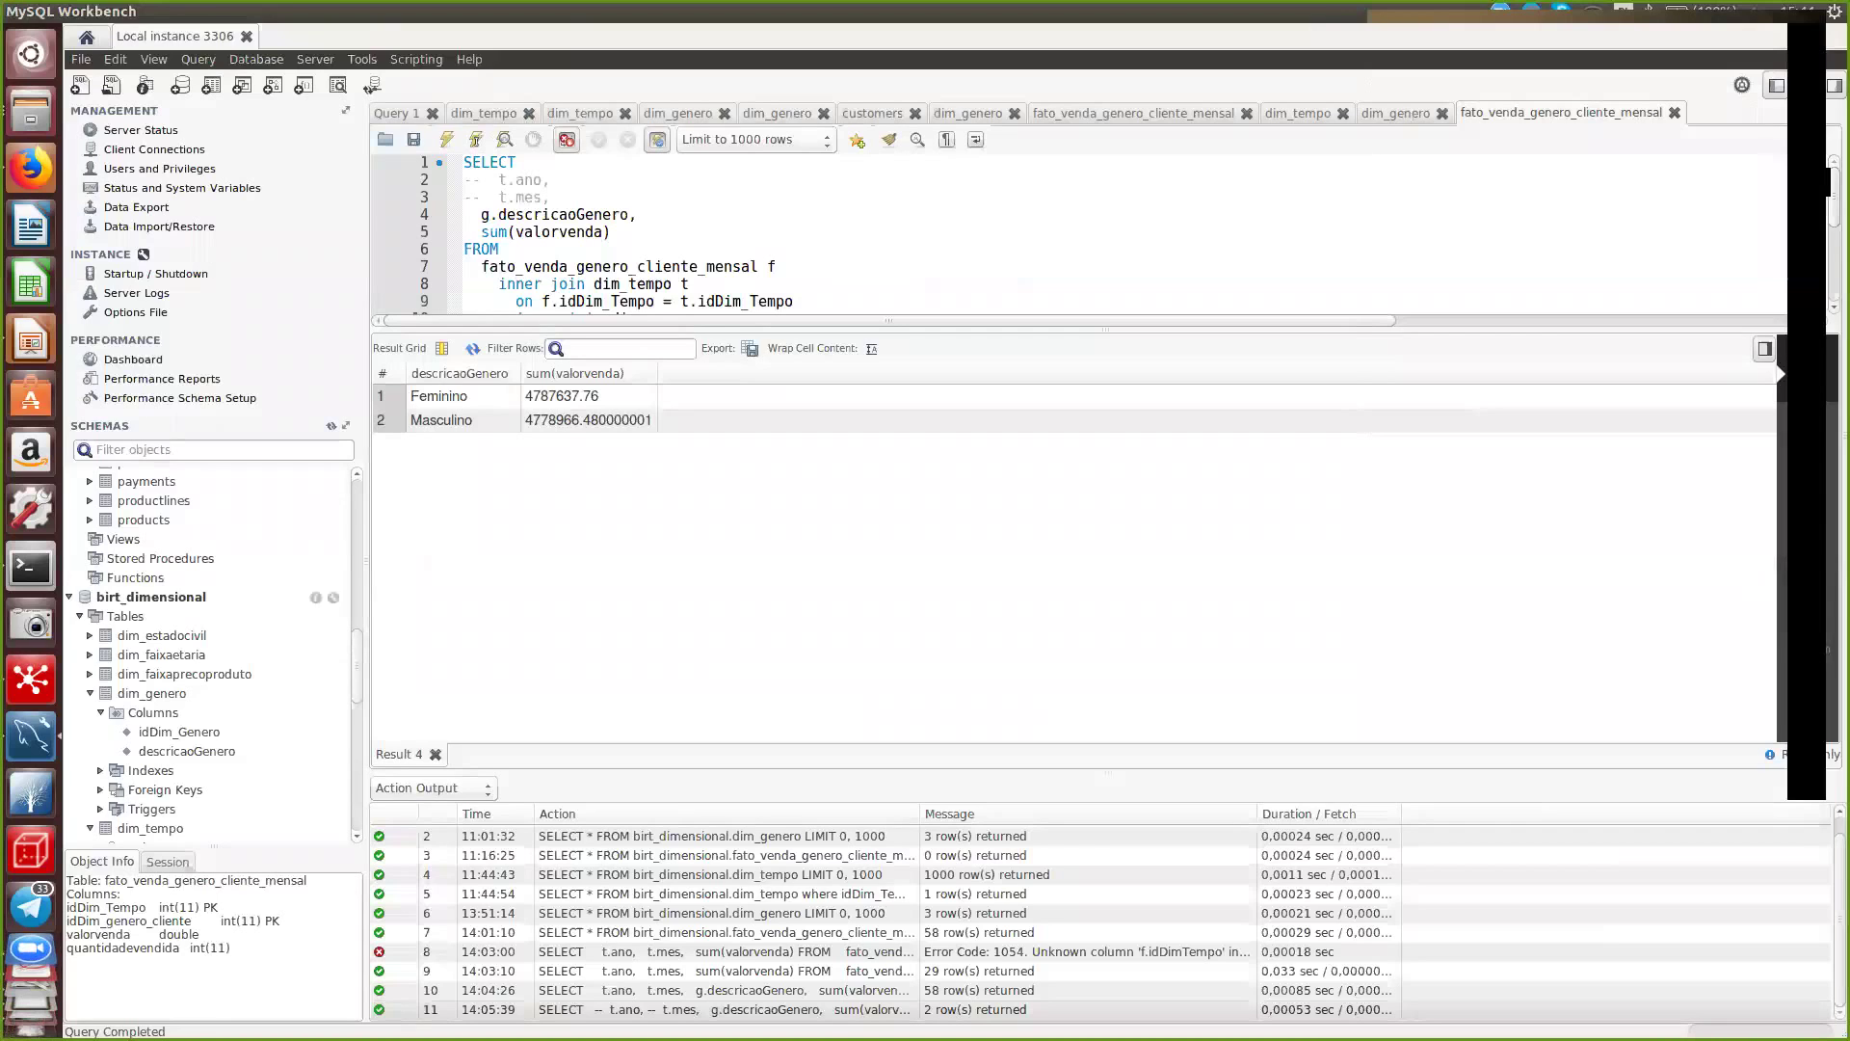
pyautogui.scroll(-2, 212, 726)
pyautogui.scroll(-5, 212, 725)
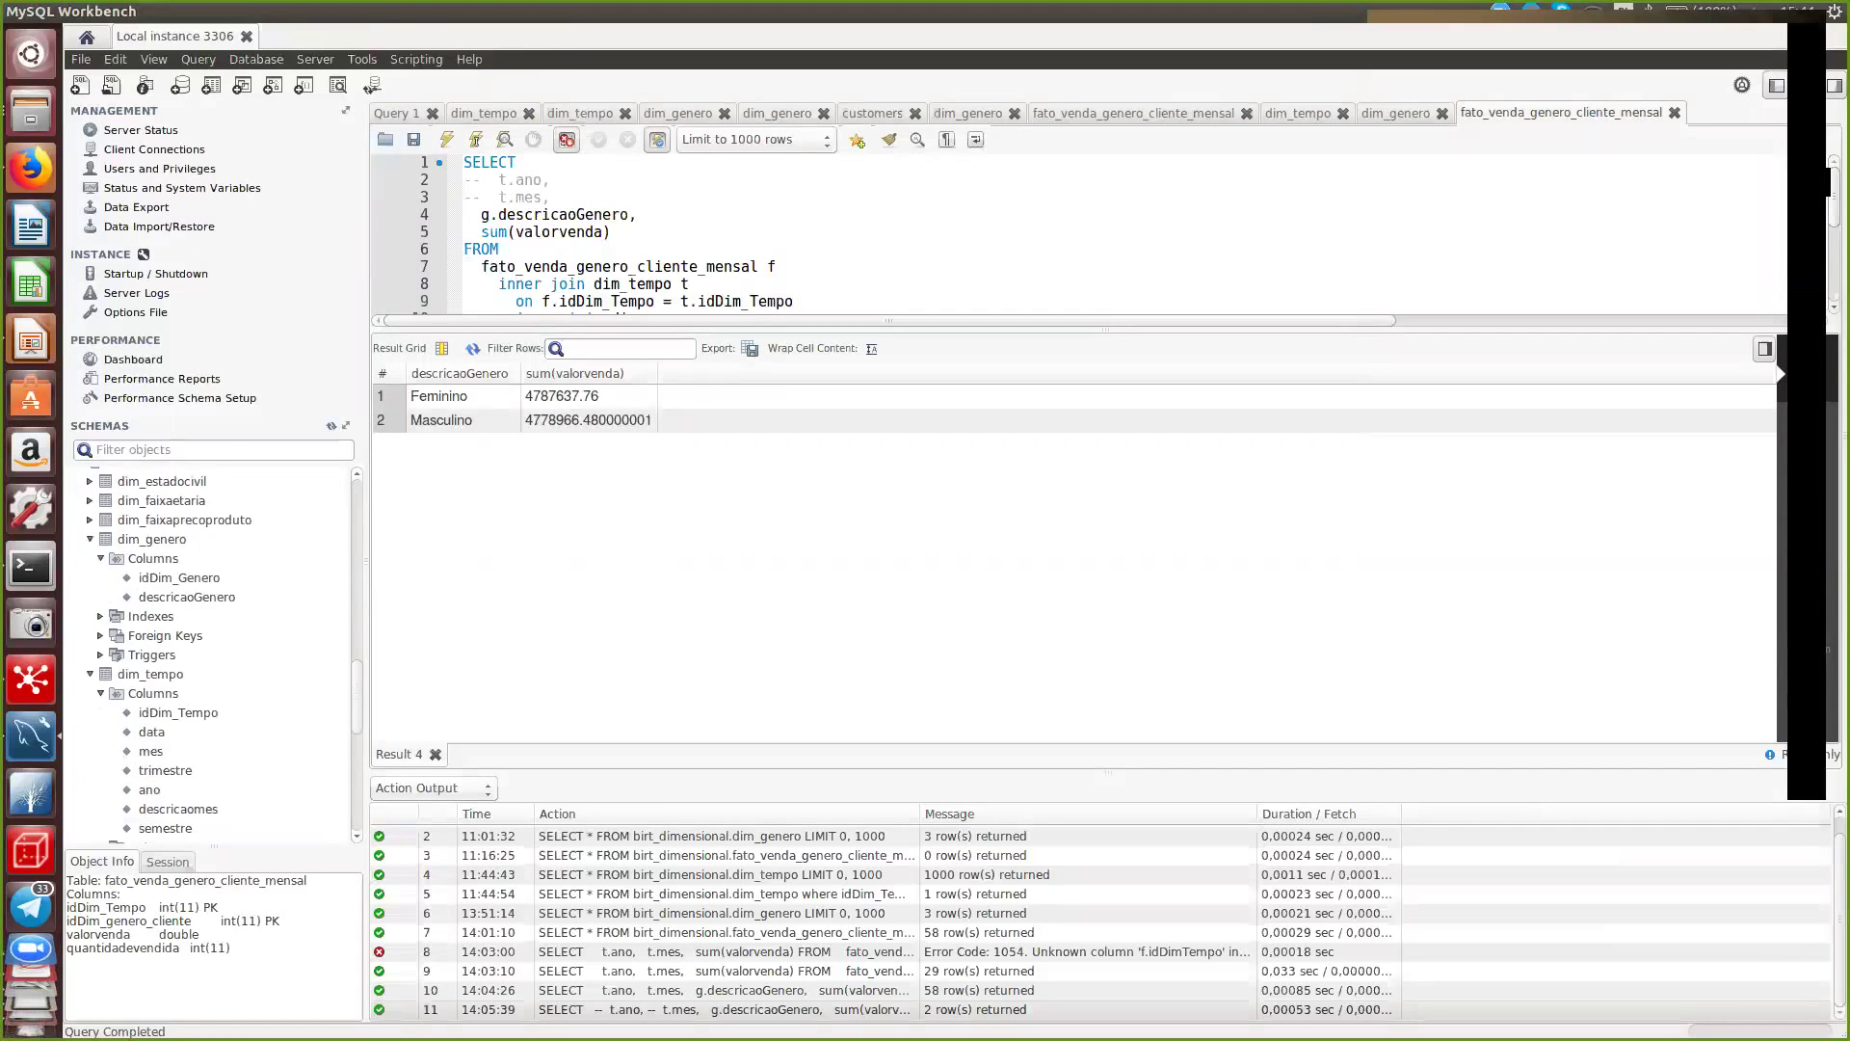
pyautogui.scroll(-1, 212, 665)
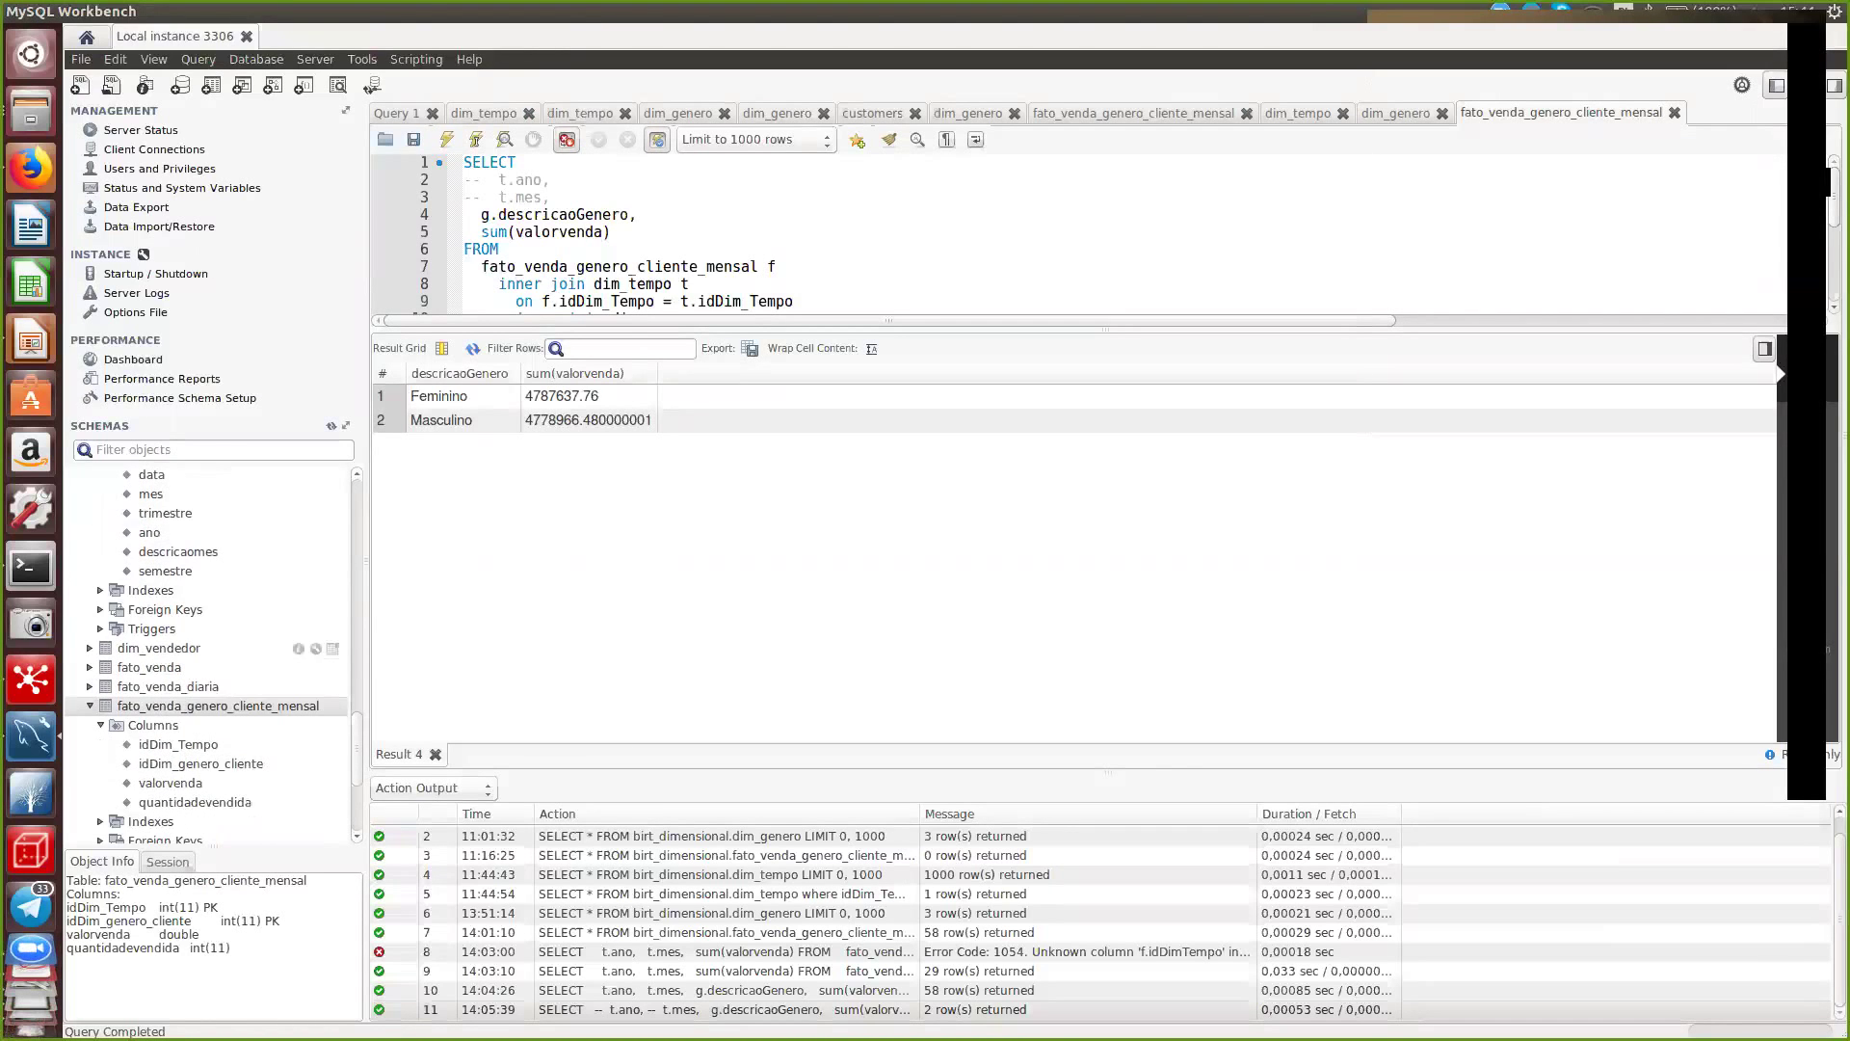
pyautogui.rightClick(155, 647)
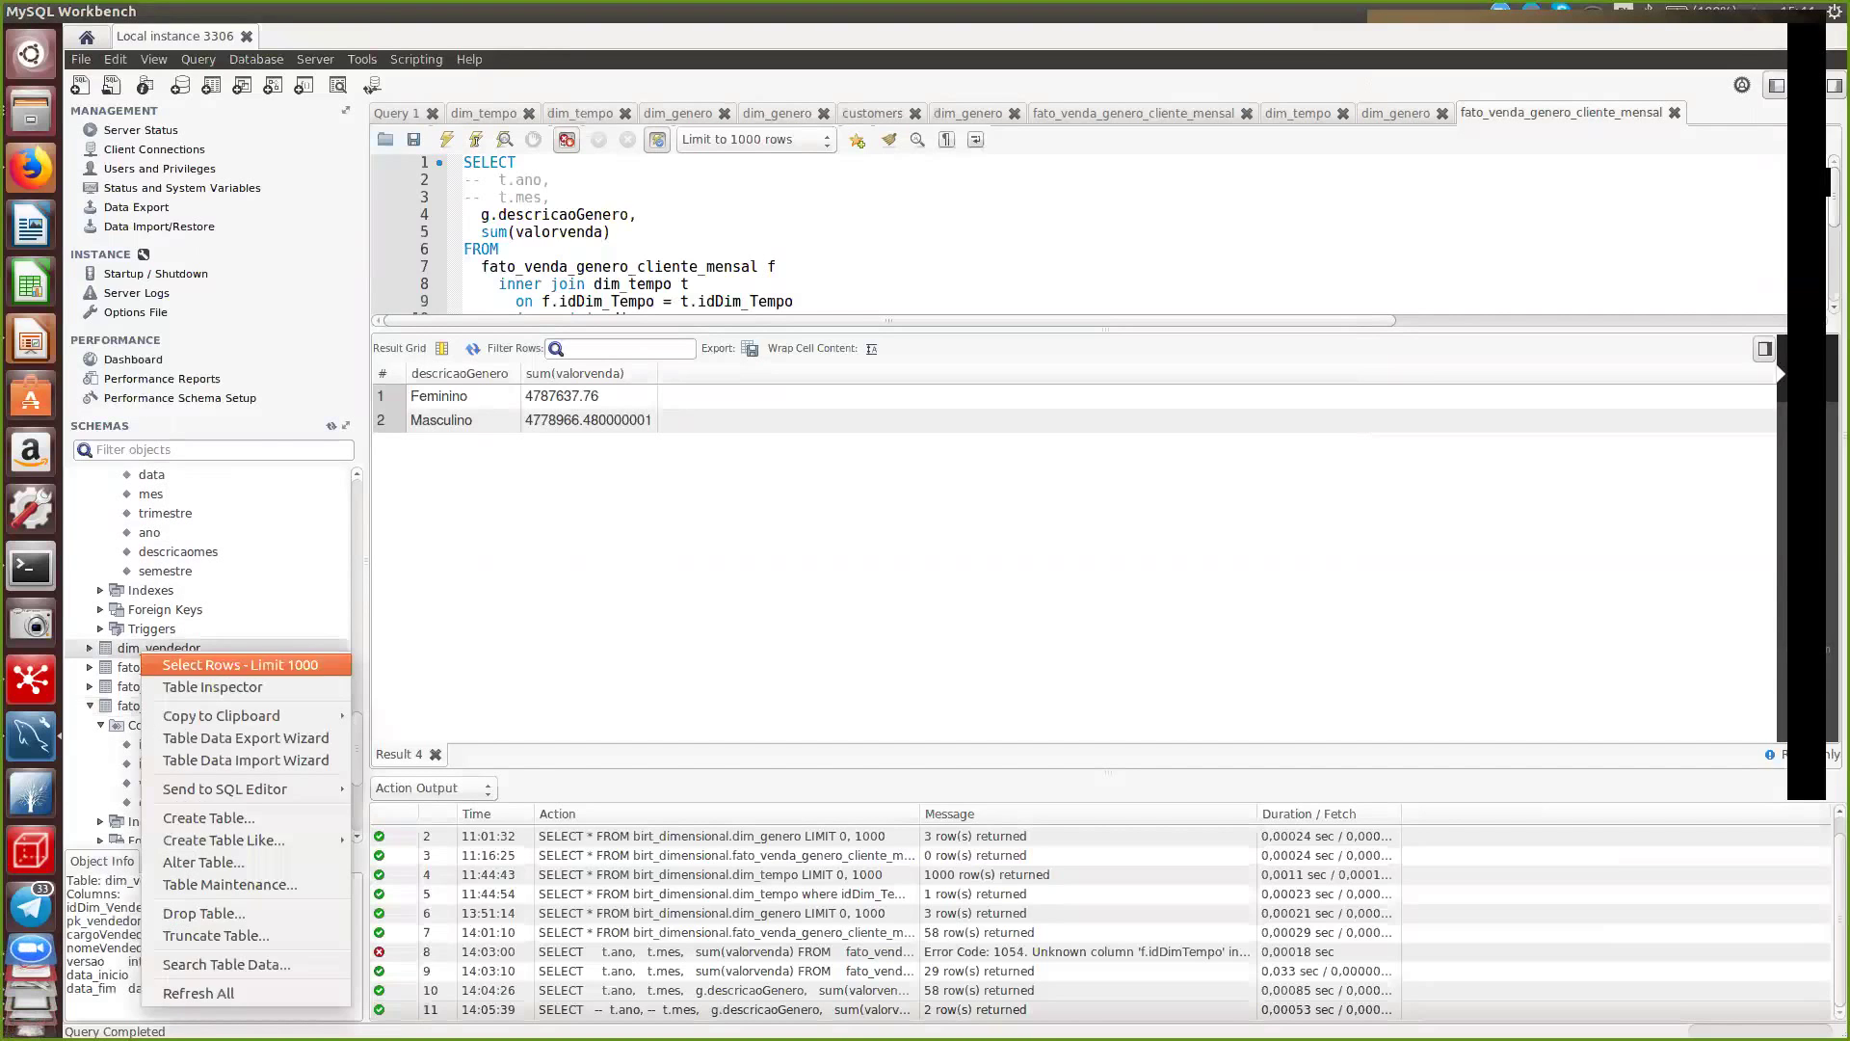
pyautogui.click(222, 661)
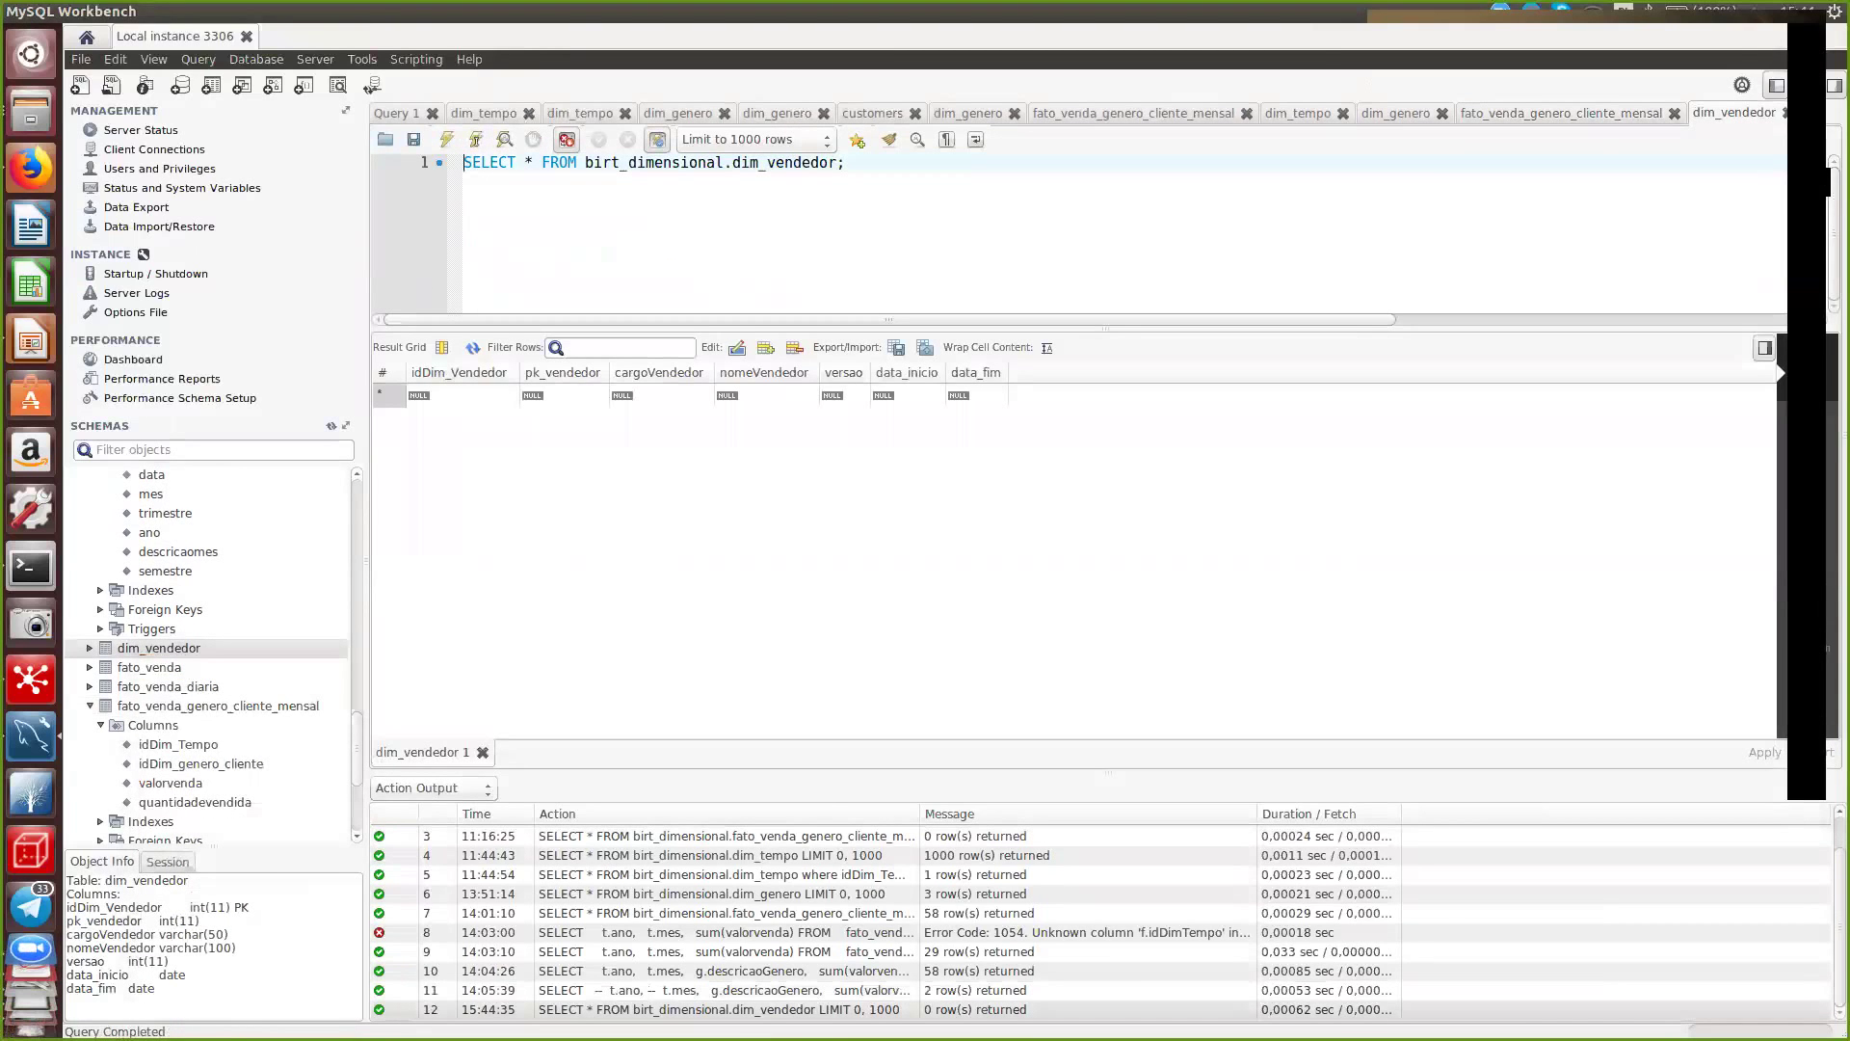
# - Switch to Spoon and, in Select values, rename employeeNumber to pk_Vendedor and jobTitle to cargoVendedor
pyautogui.hotkey('alt', 'Tab')
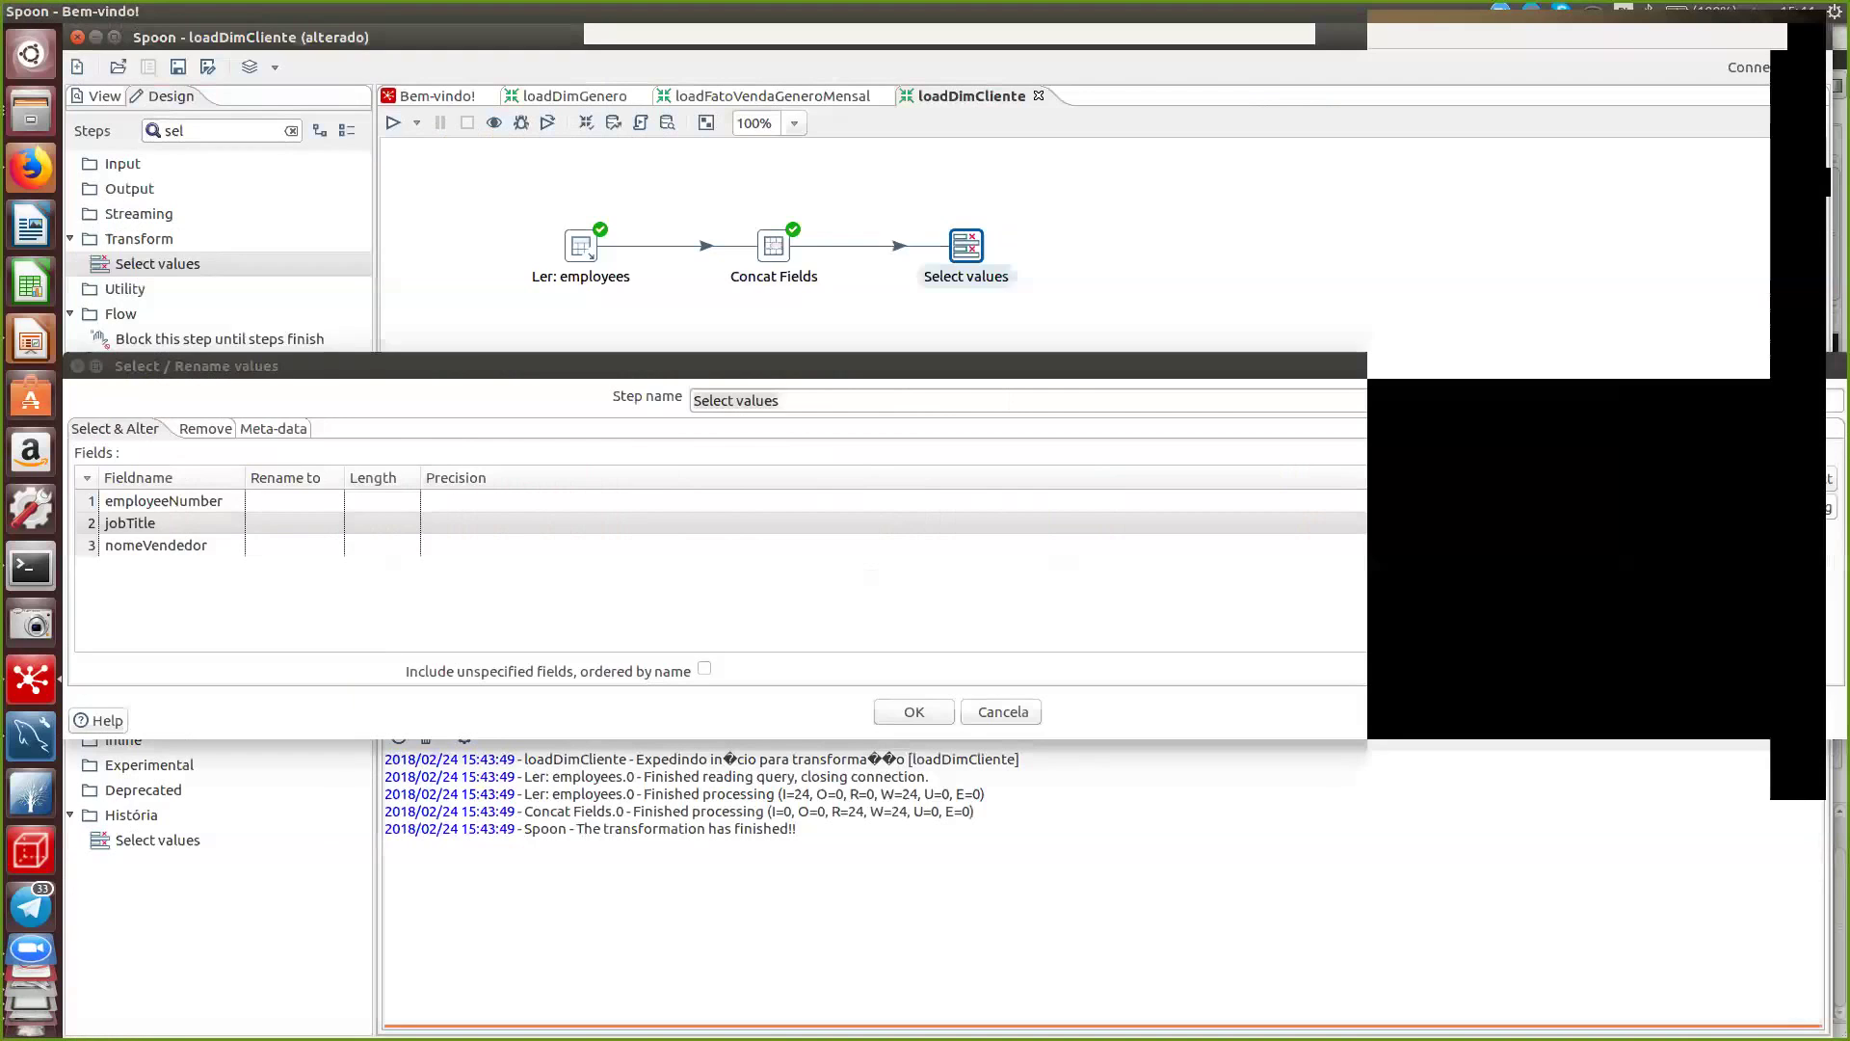
pyautogui.click(295, 501)
pyautogui.write('pk_')
pyautogui.write('ve')
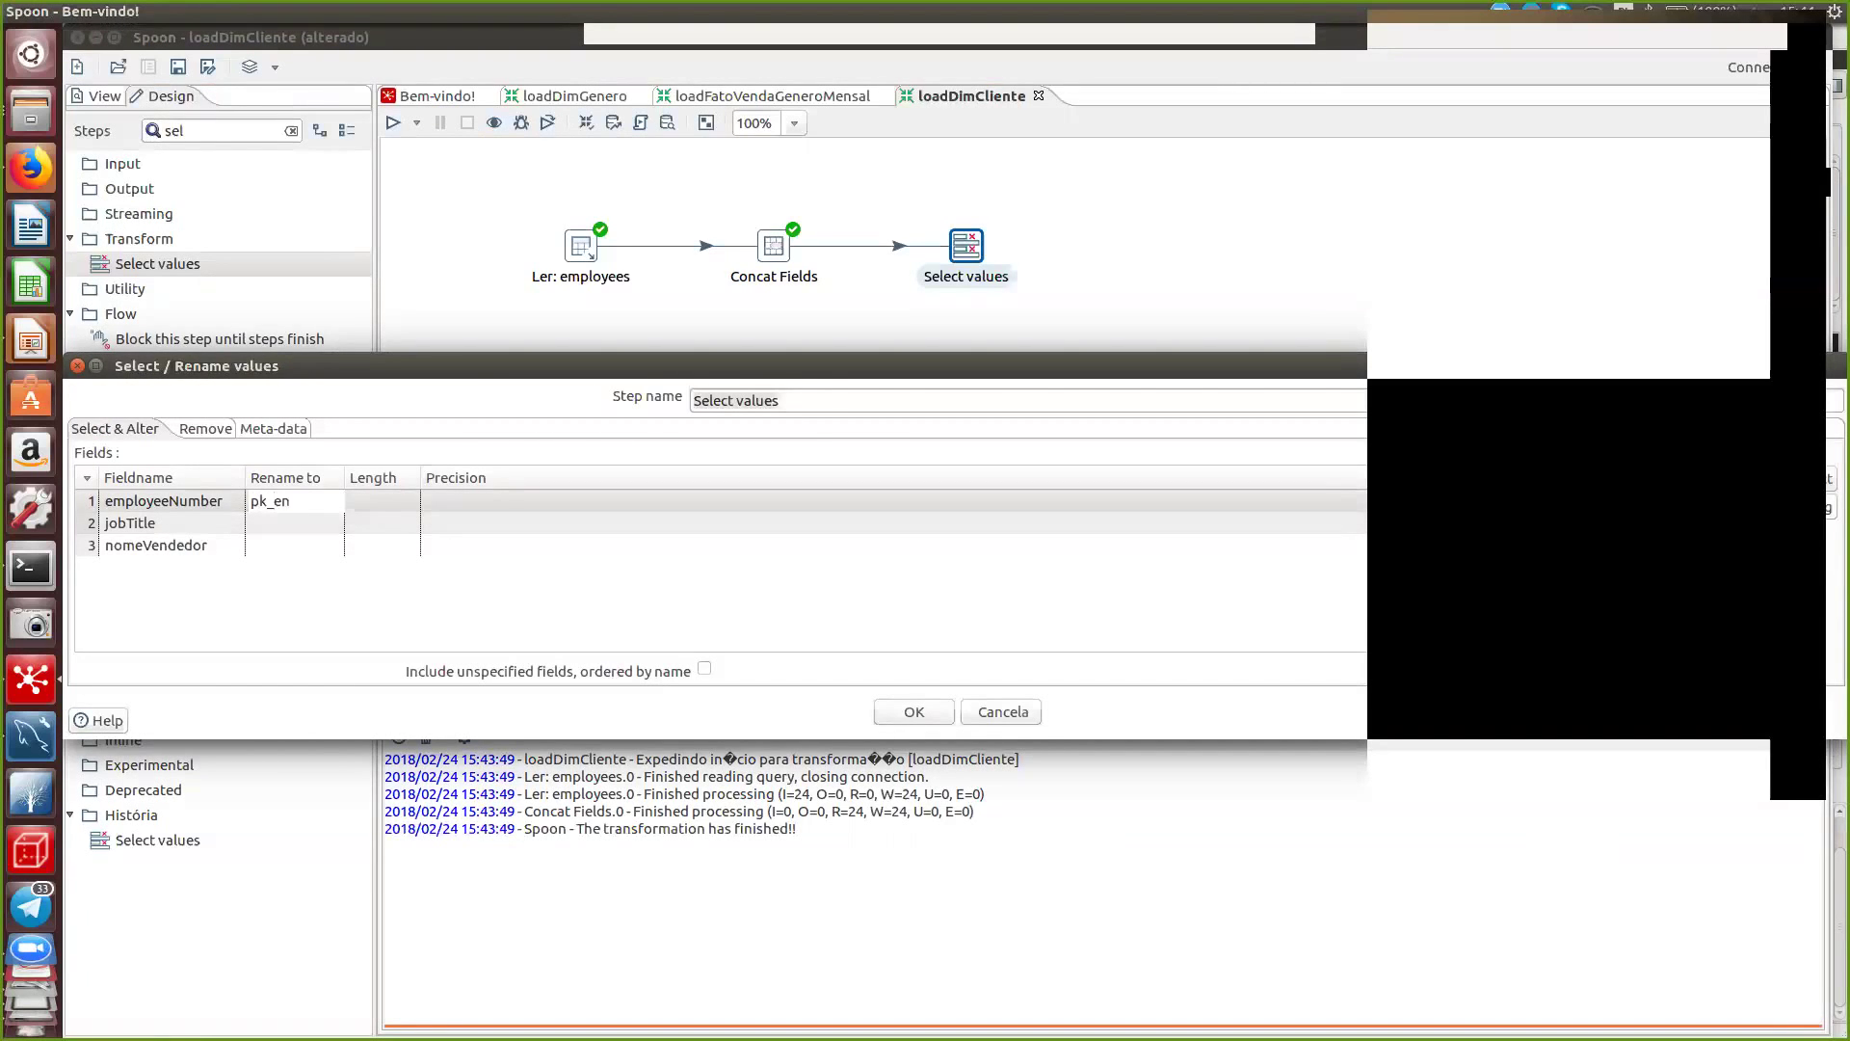
pyautogui.press('BackSpace')
pyautogui.press('BackSpace')
pyautogui.write('Vendedor')
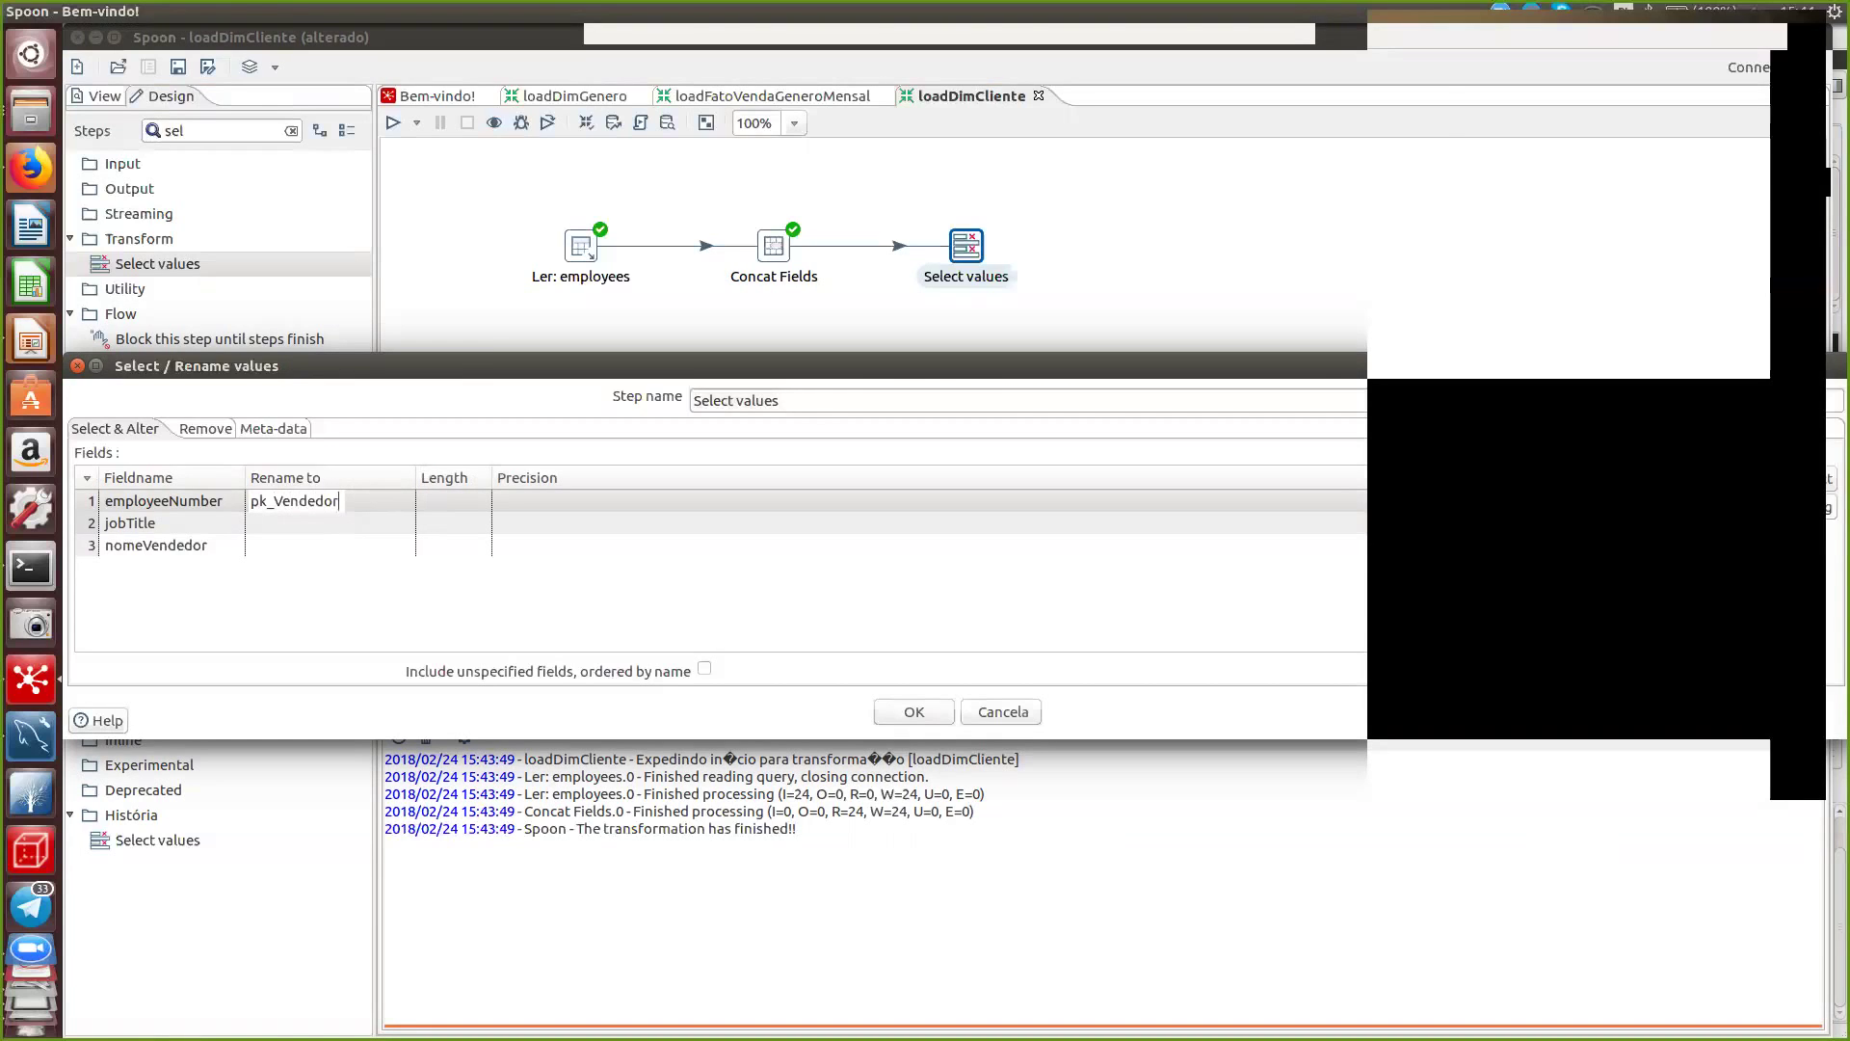
pyautogui.click(289, 523)
pyautogui.write('cargoVendedor')
# - Compare the renamed fields with the dim_vendedor columns in MySQL Workbench and confirm the Select values settings in Spoon
pyautogui.hotkey('alt', 'Tab')
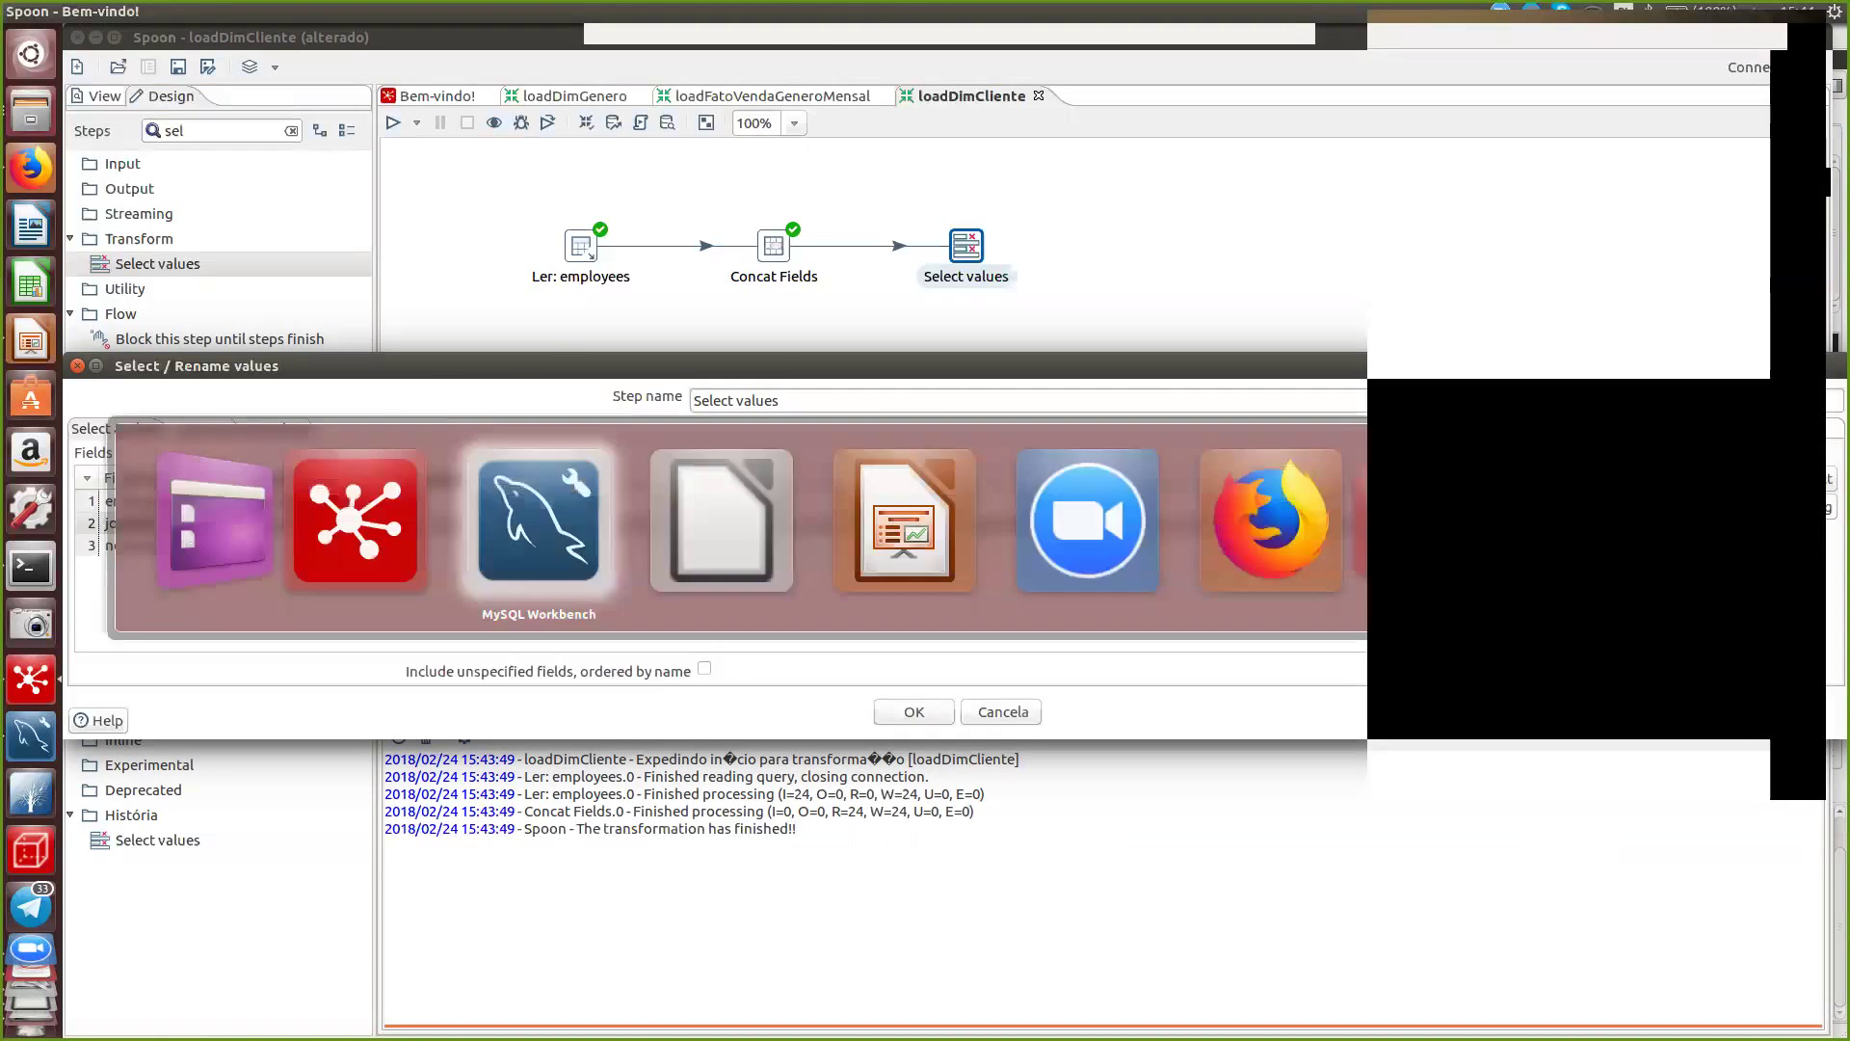
pyautogui.hotkey('alt', 'Tab')
pyautogui.hotkey('alt', 'Tab')
pyautogui.hotkey('alt', 'shift', 'Tab')
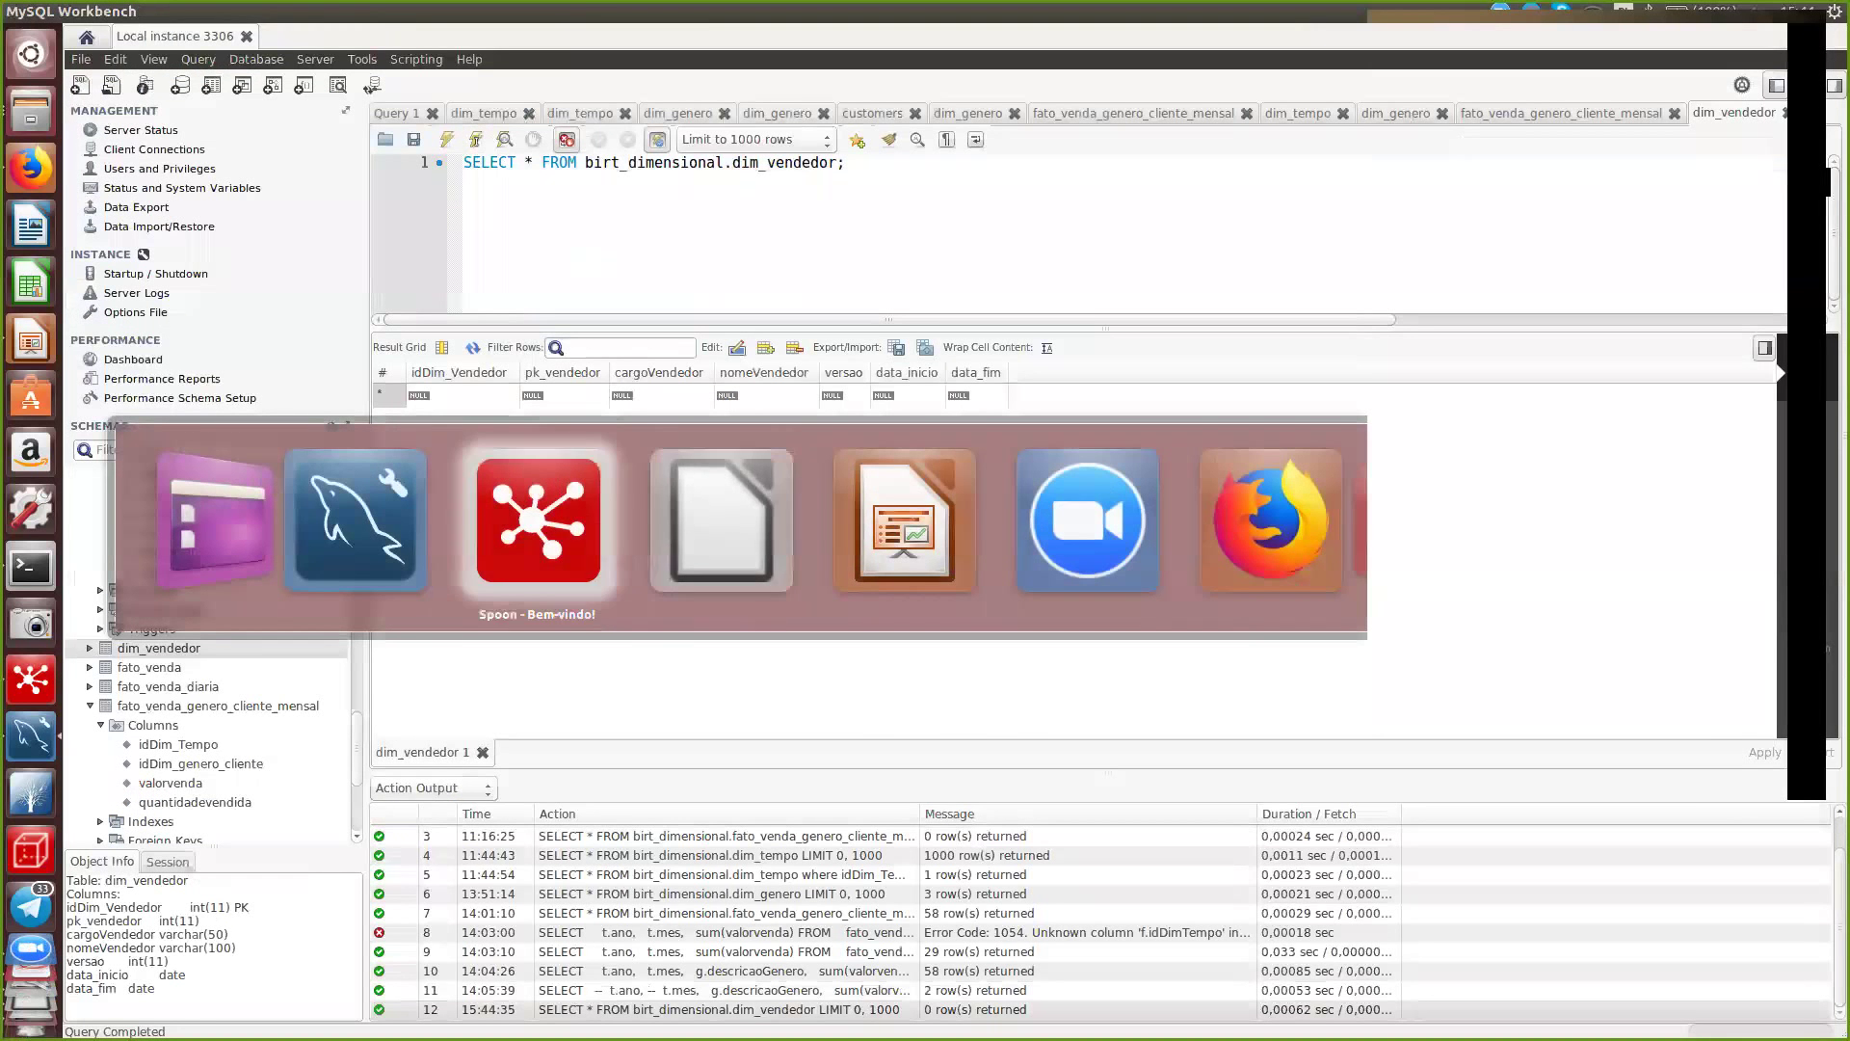
pyautogui.hotkey('alt', 'shift', 'Tab')
pyautogui.hotkey('alt', 'Tab')
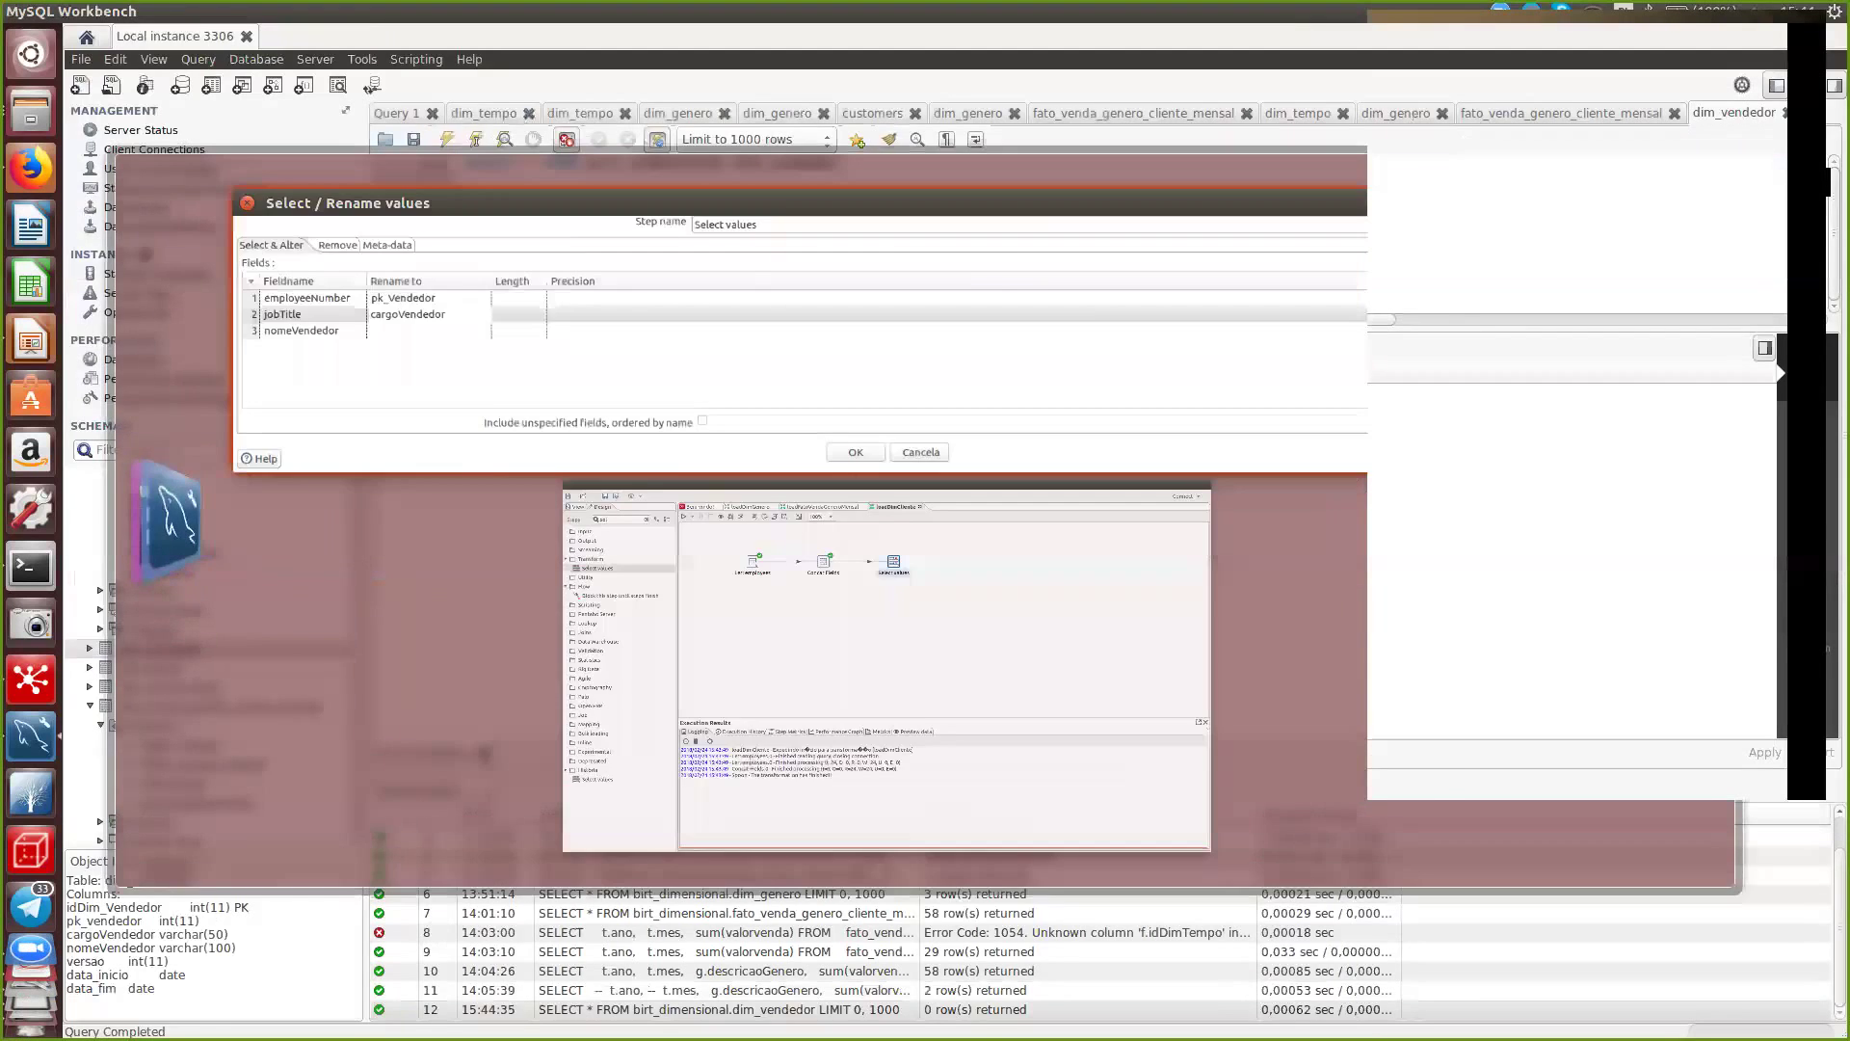
pyautogui.hotkey('alt', 'Tab')
pyautogui.hotkey('alt', 'Tab')
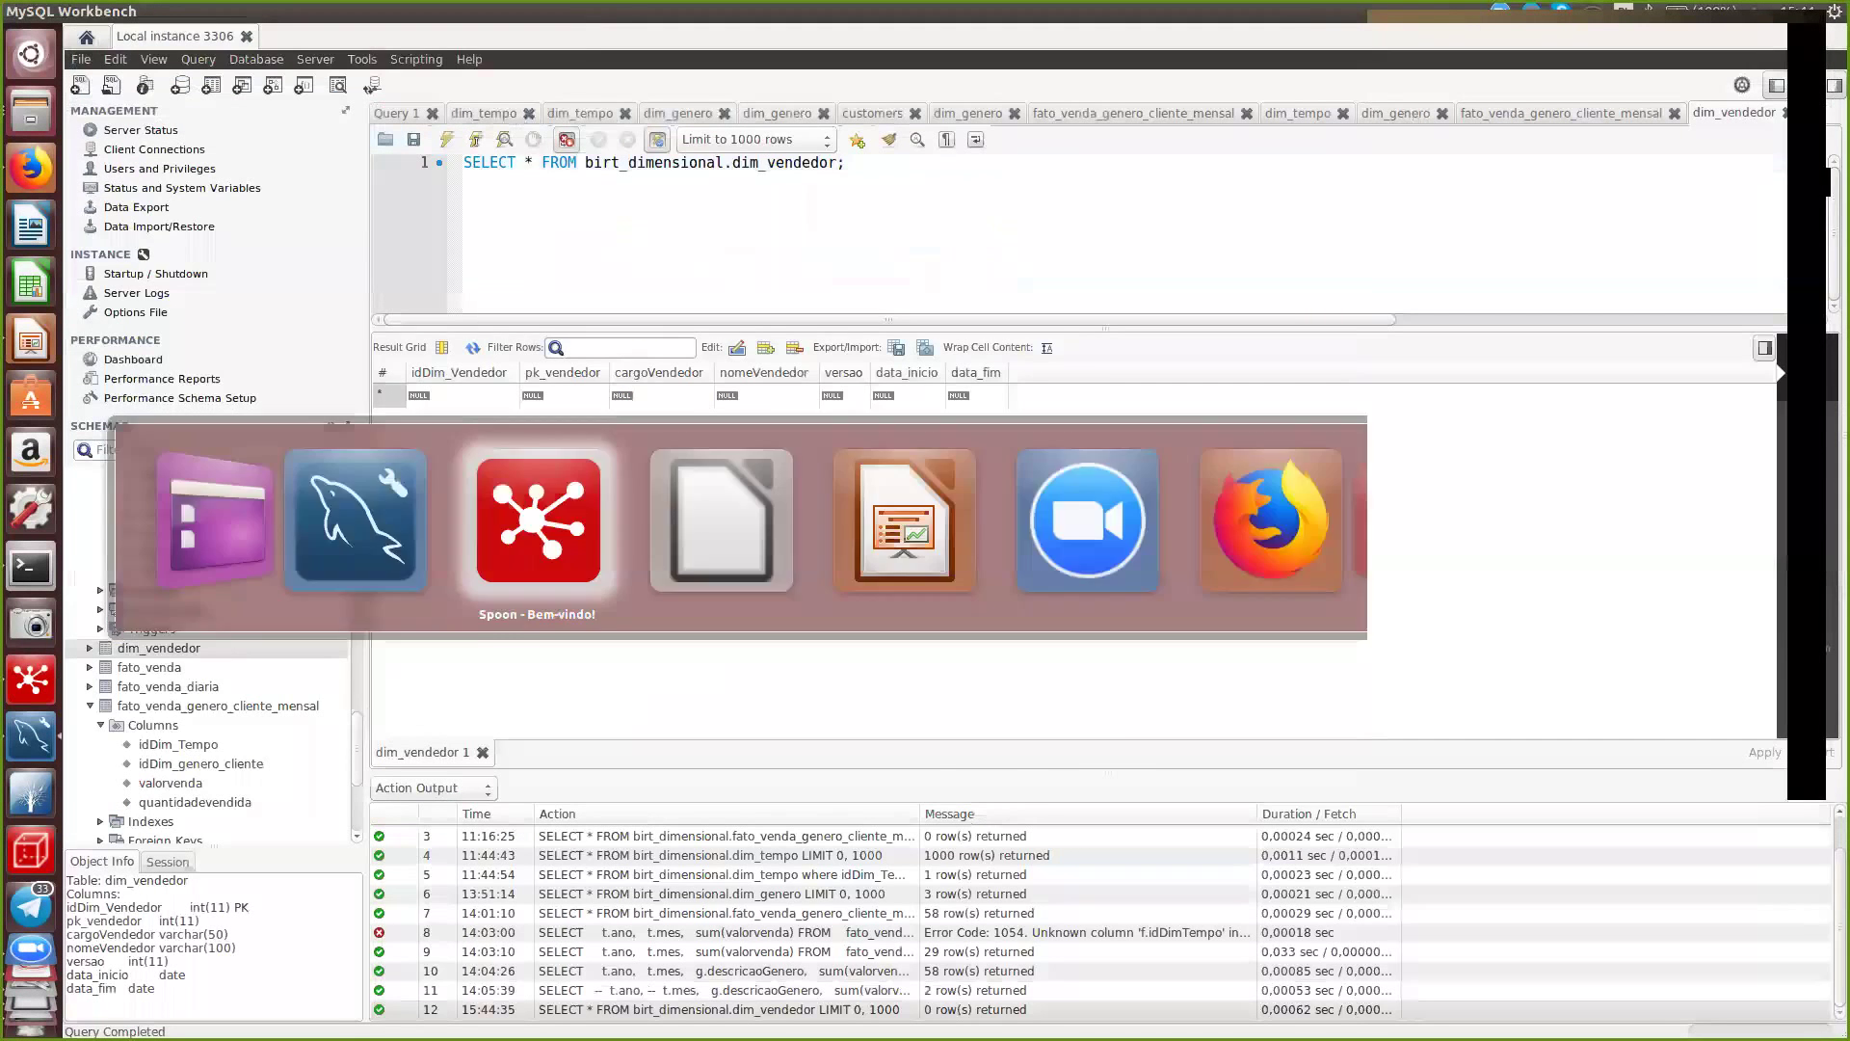
pyautogui.click(913, 711)
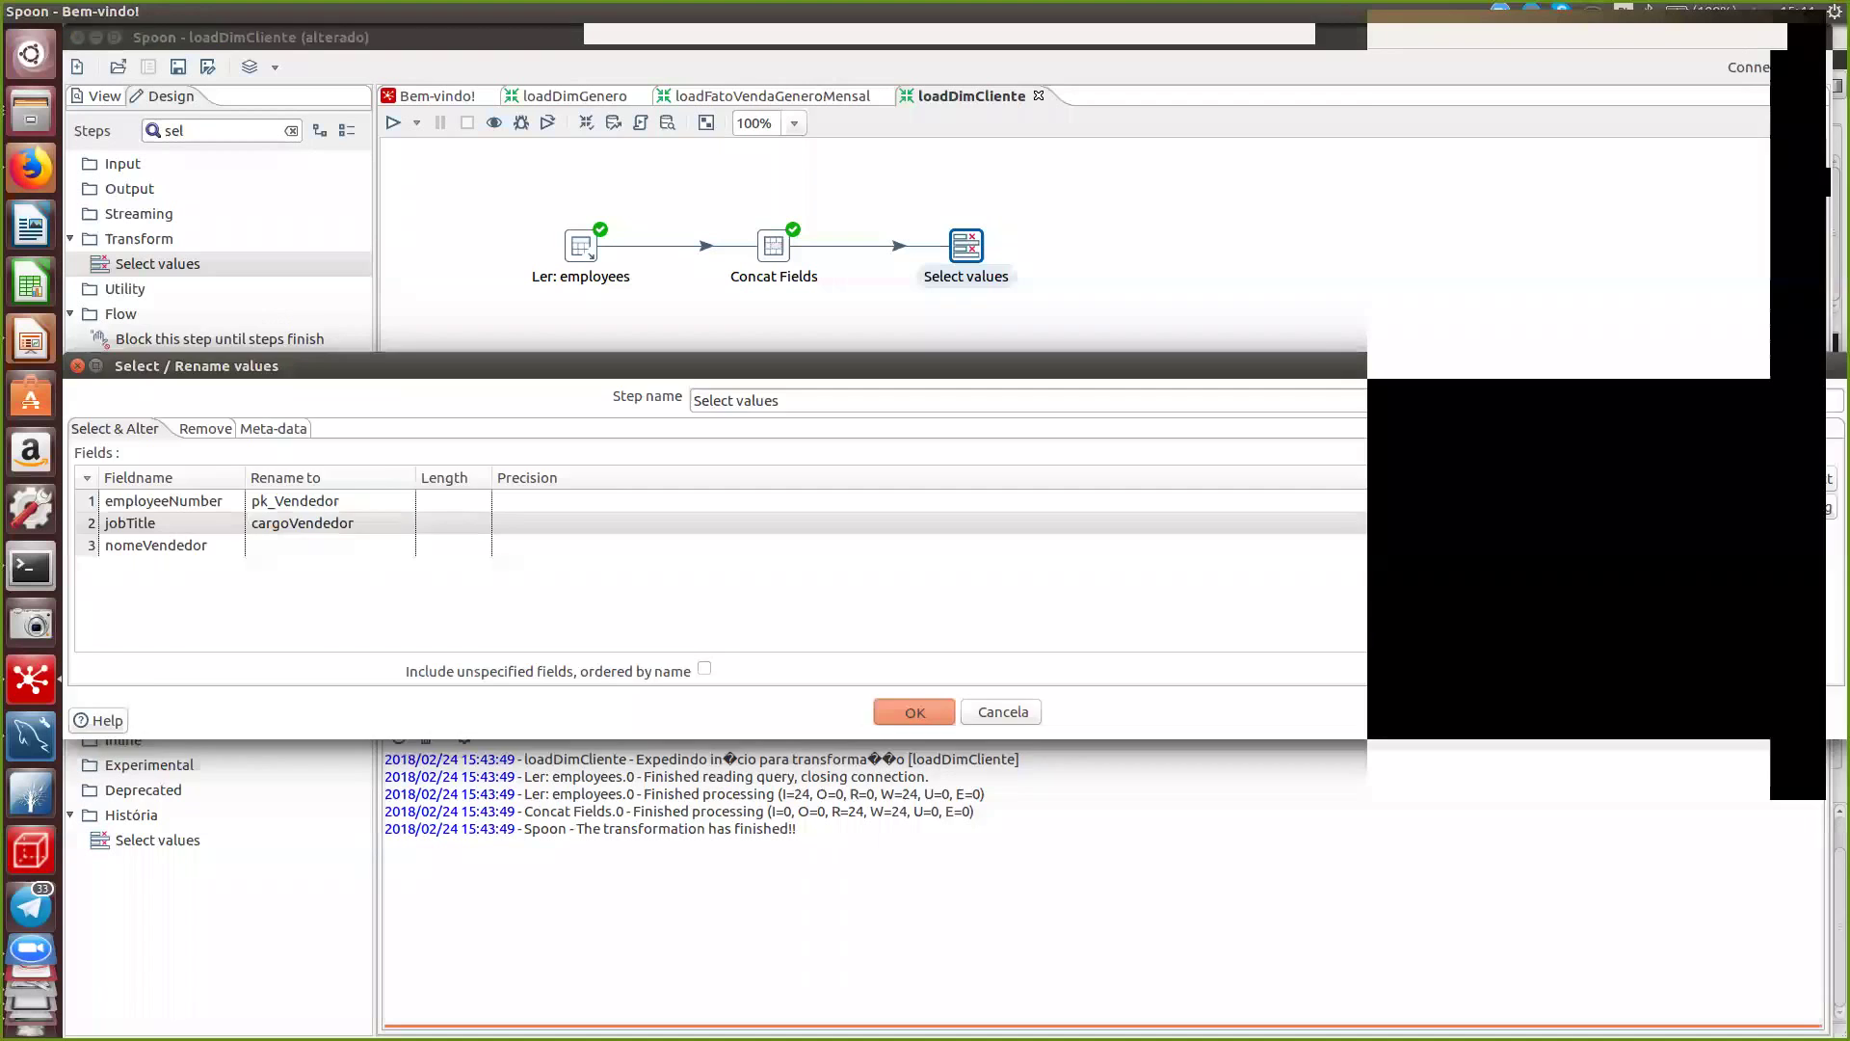
# - Preview the Select values output and close the preview
pyautogui.rightClick(954, 245)
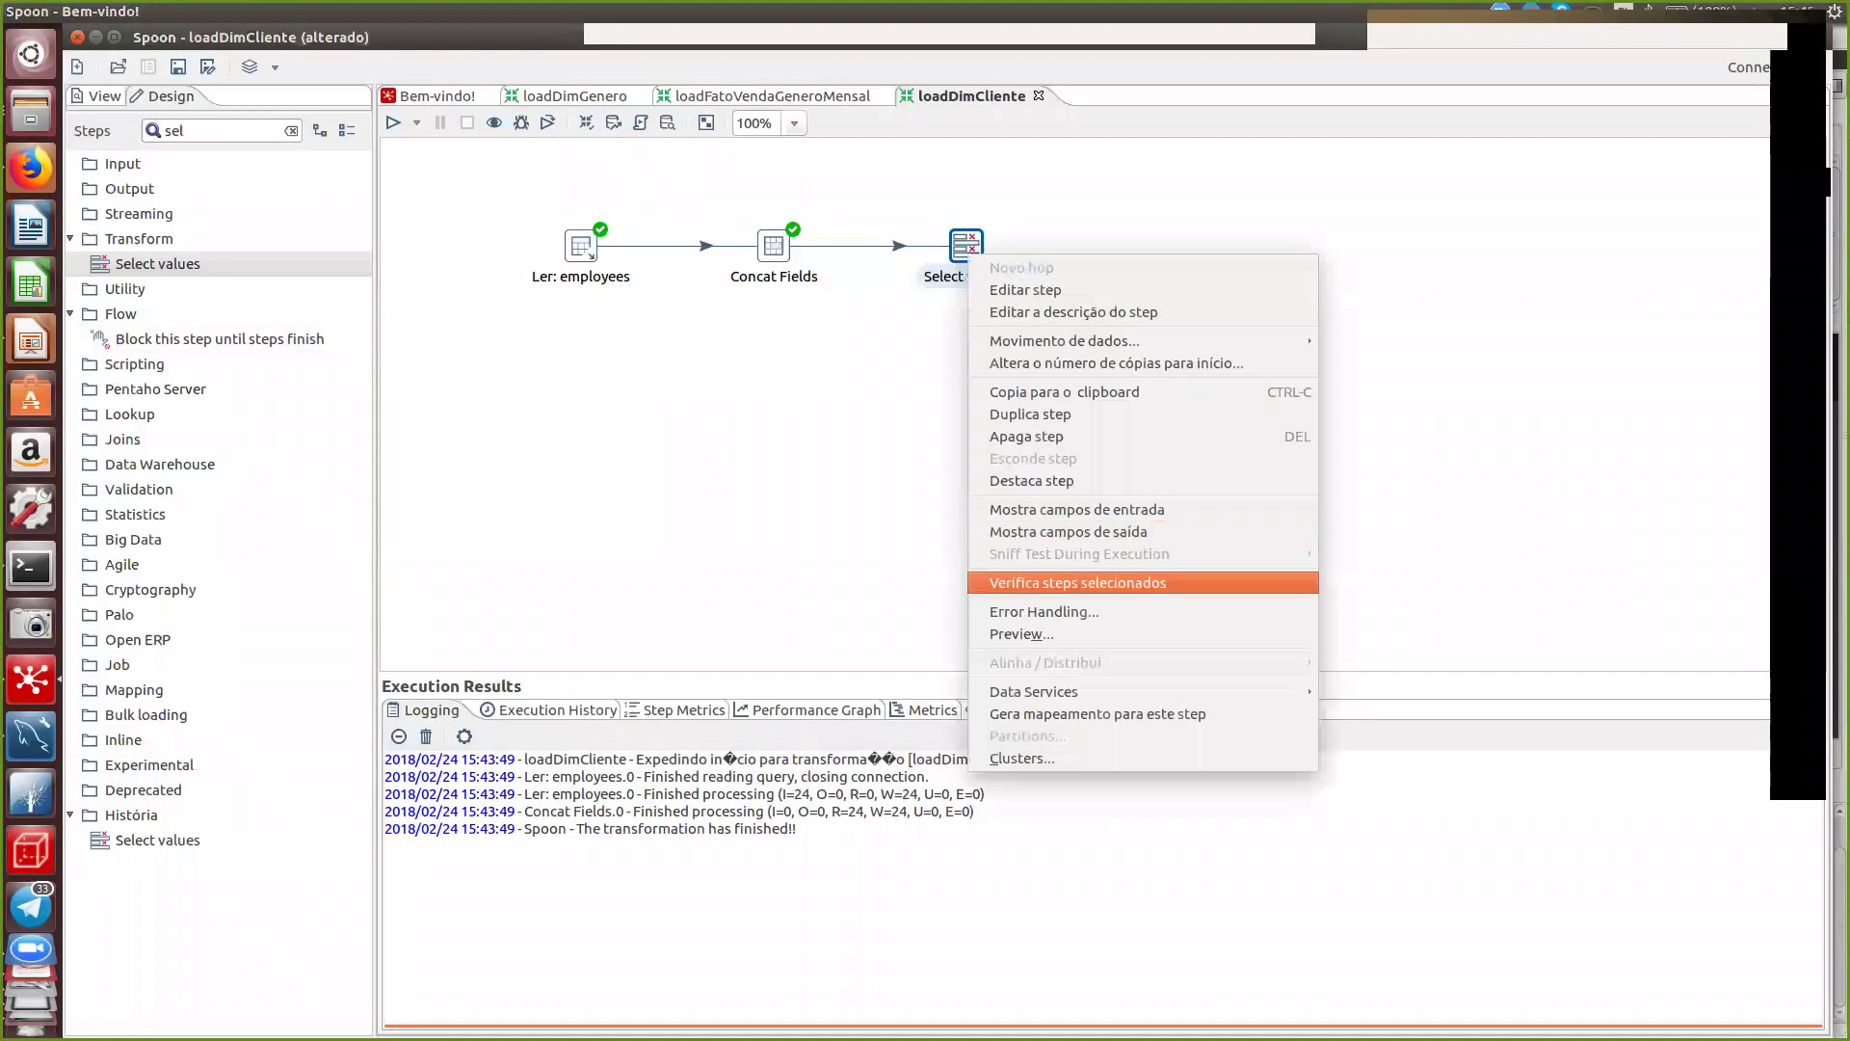
pyautogui.click(1041, 631)
pyautogui.press('Return')
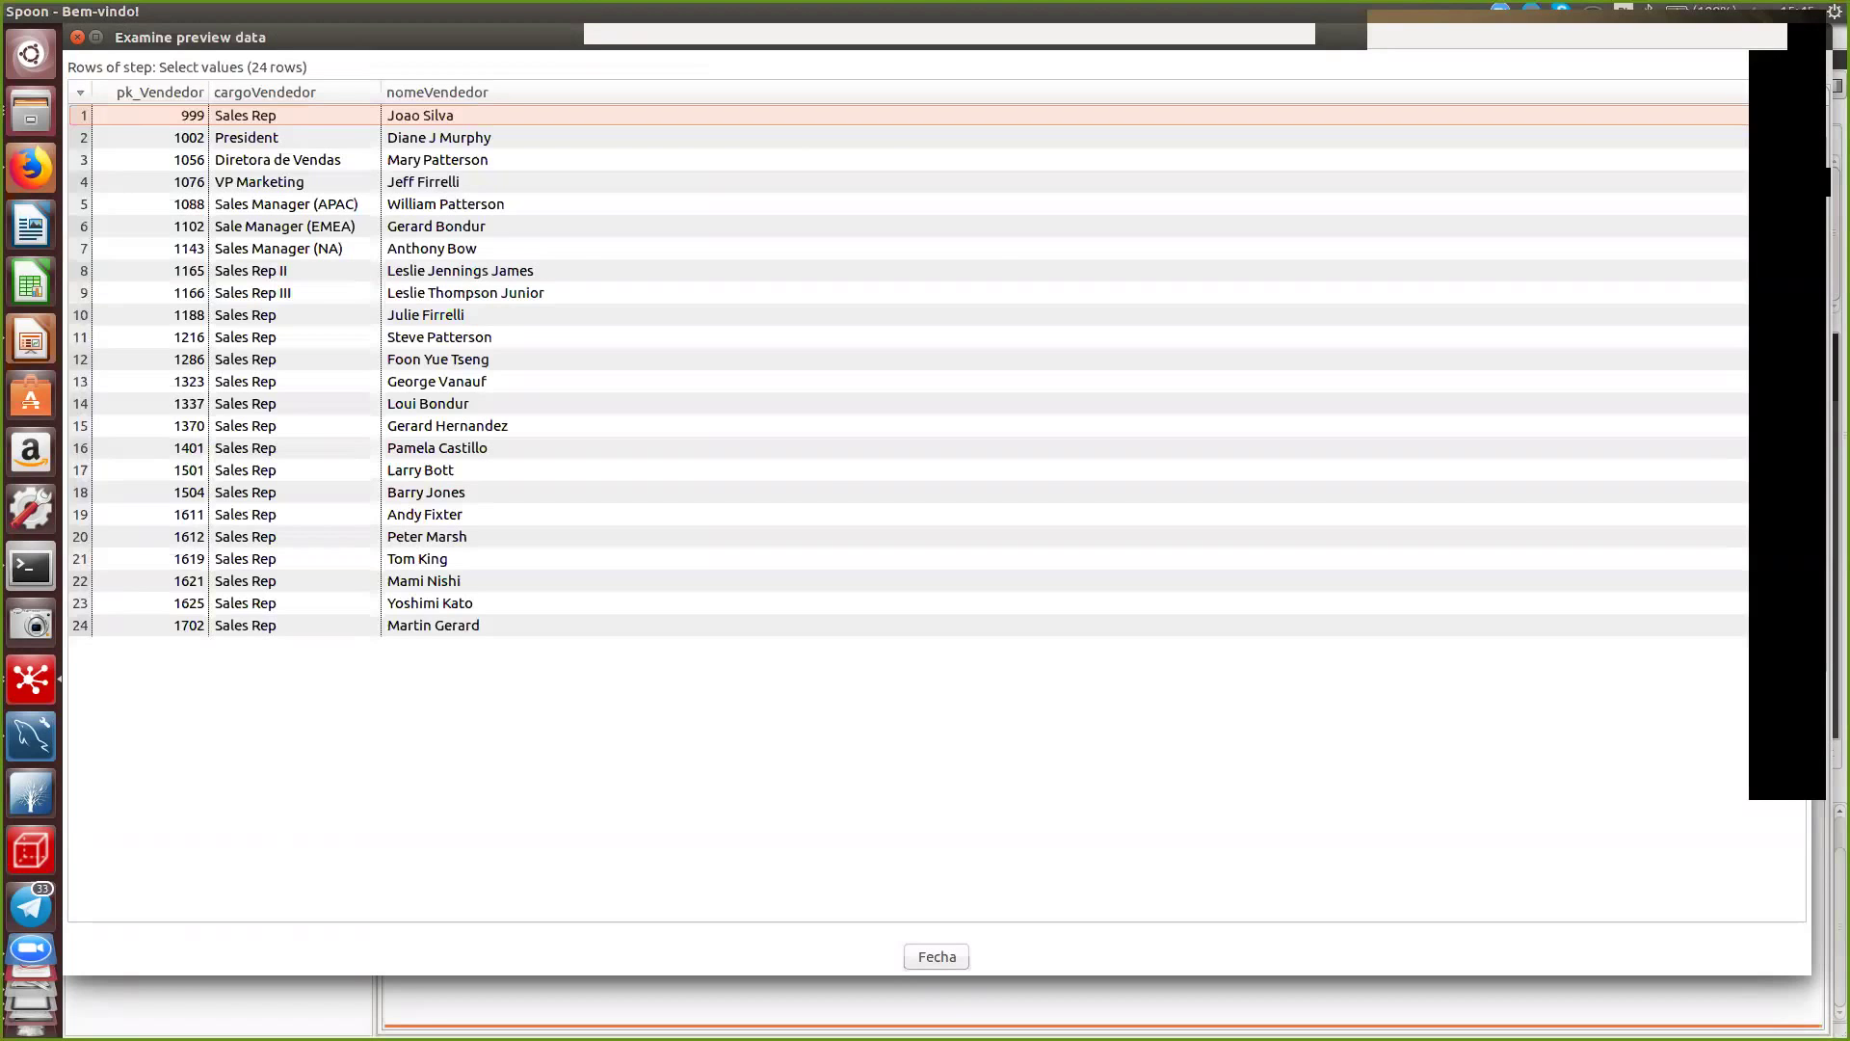
pyautogui.click(937, 956)
pyautogui.click(997, 575)
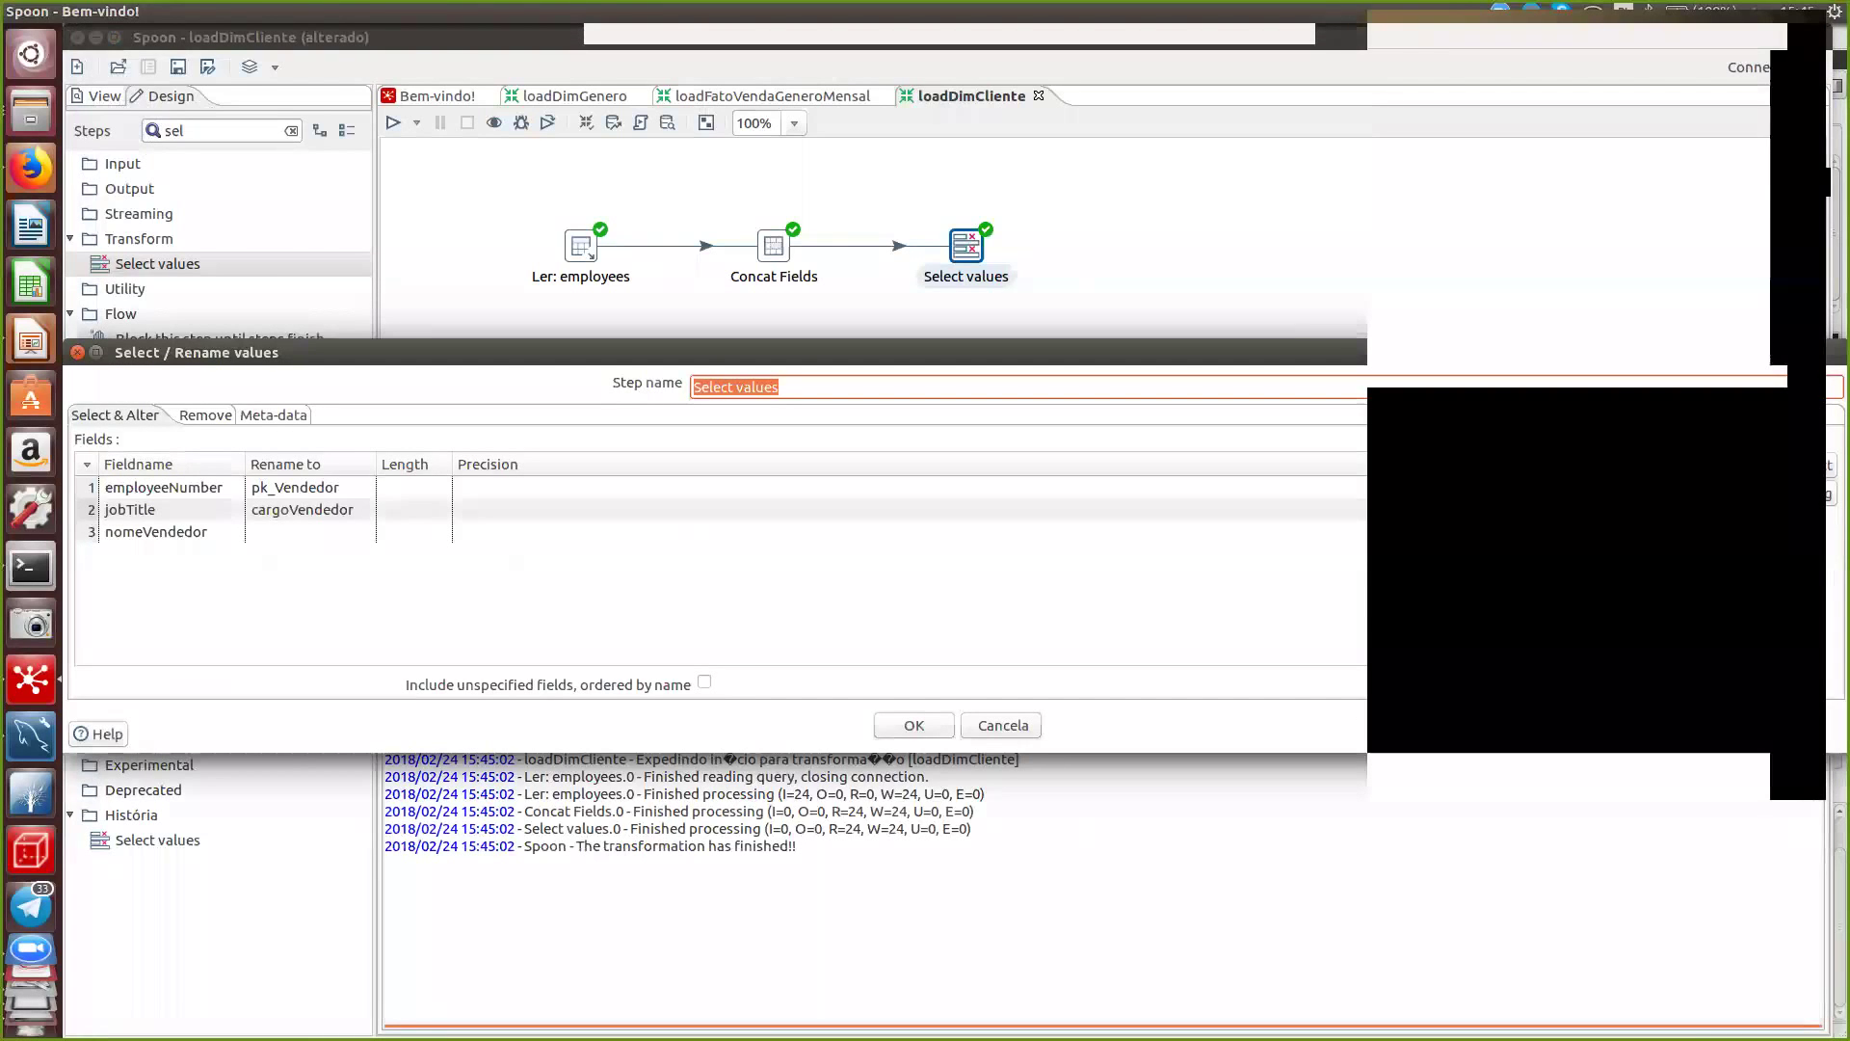
# - Change the second field in Select values to nomeVendedor and clear its new name
pyautogui.click(164, 508)
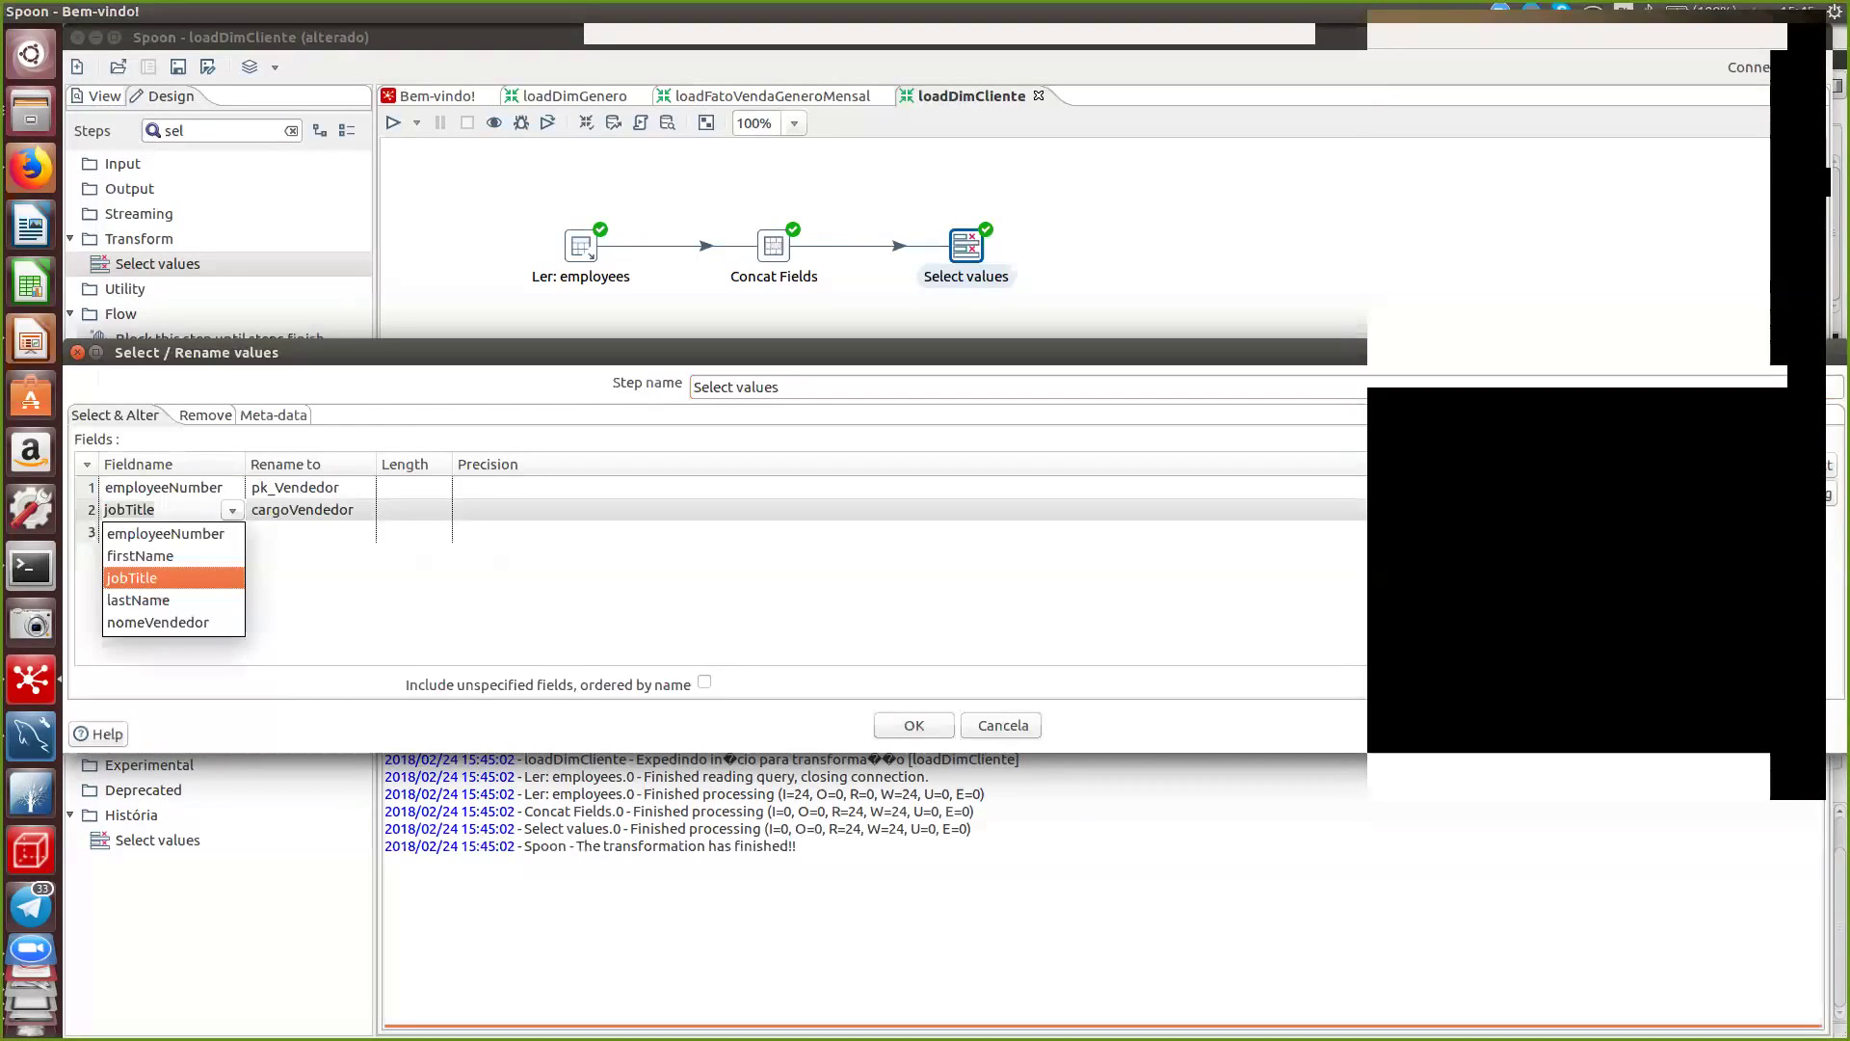
pyautogui.press('Down')
pyautogui.press('Down')
pyautogui.press('Return')
pyautogui.press('Tab')
pyautogui.press('Delete')
# - Make jobTitle the third field in Select values, rename it to cargoVendedor, and confirm the settings
pyautogui.press('Down')
pyautogui.write('cargoVendedor')
pyautogui.click(154, 531)
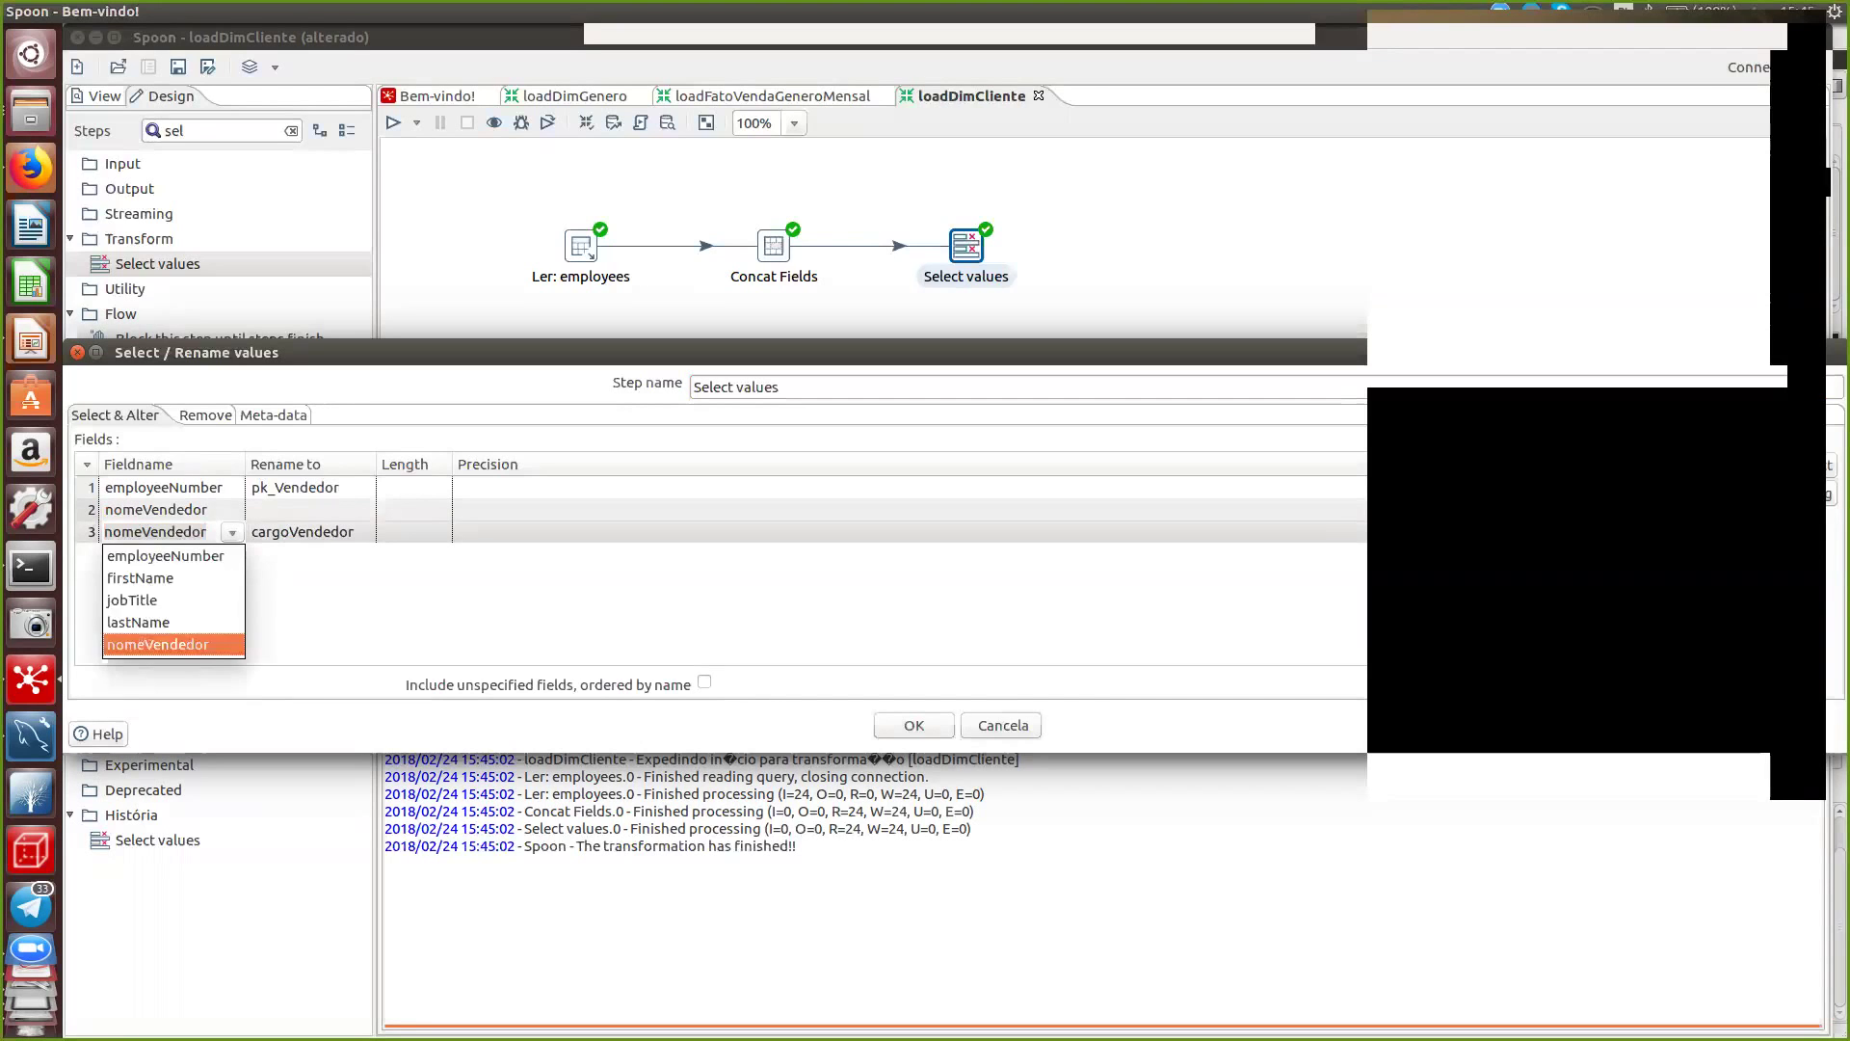
pyautogui.press('Return')
pyautogui.click(914, 725)
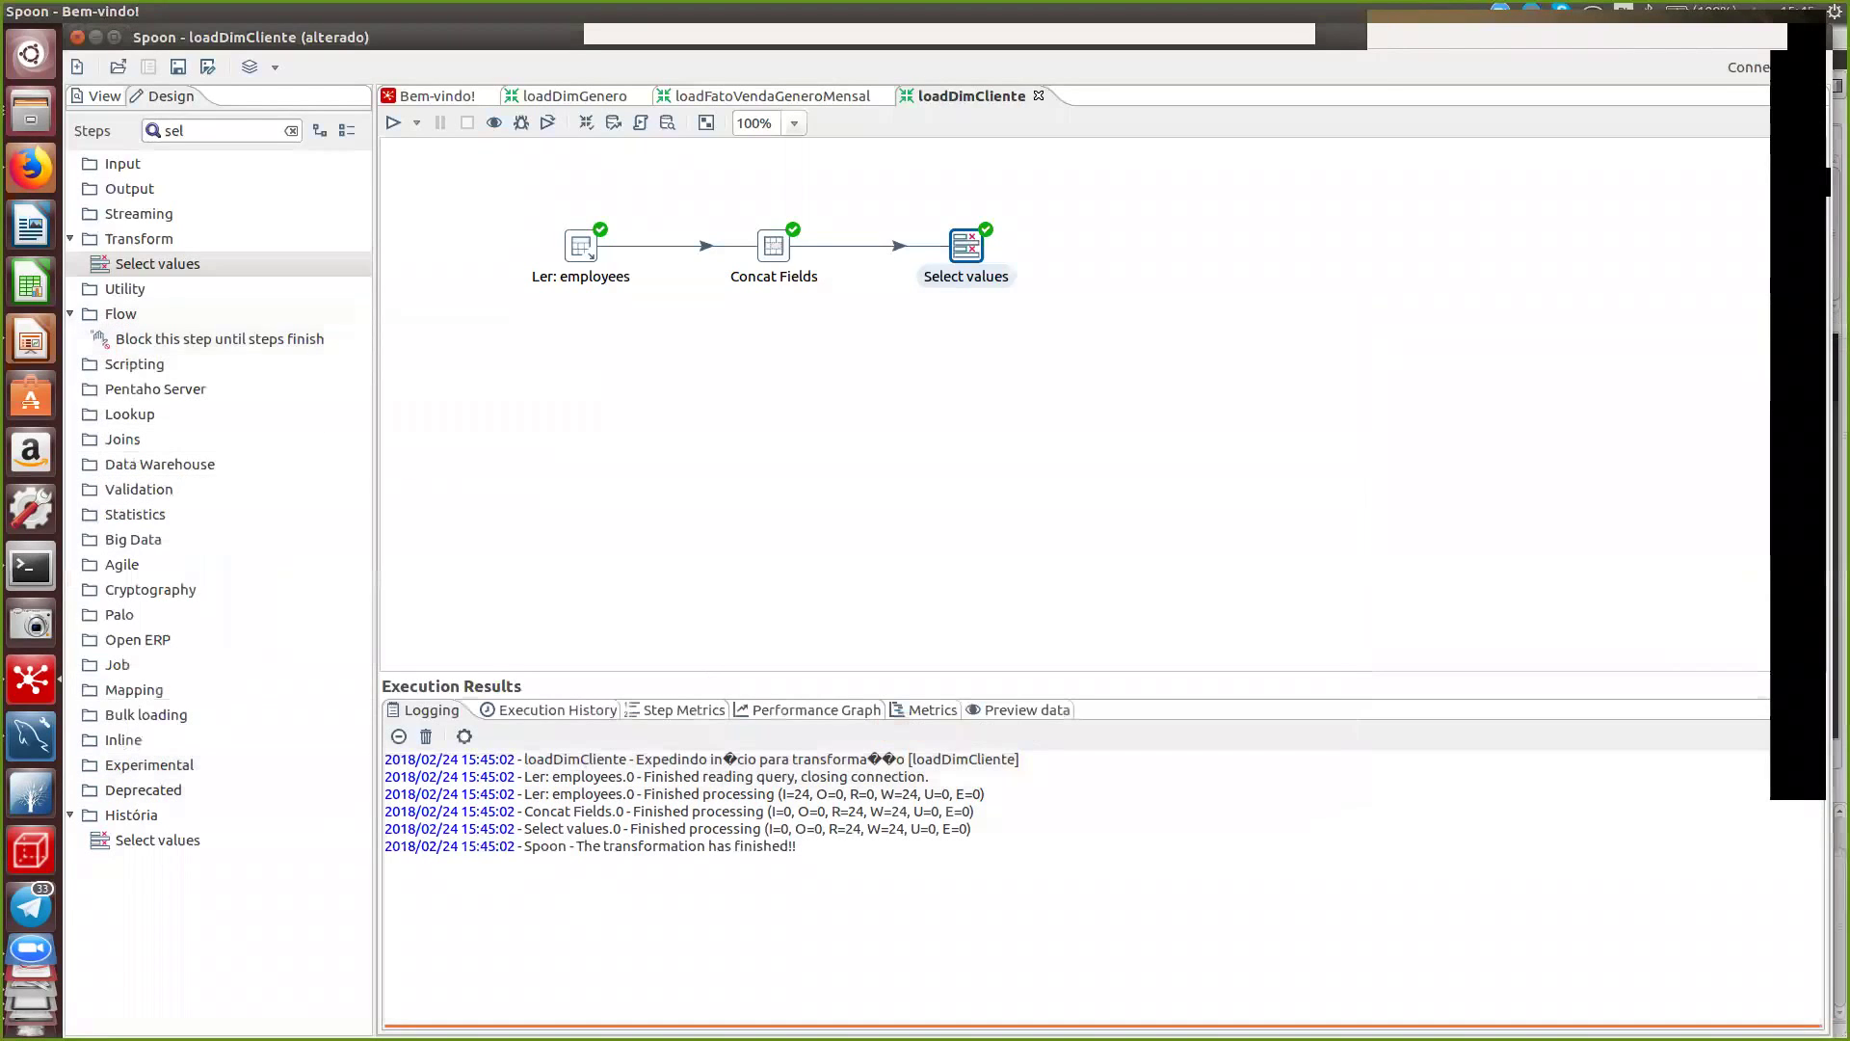
# - Preview the Select values output with the corrected fields and close the preview
pyautogui.rightClick(959, 254)
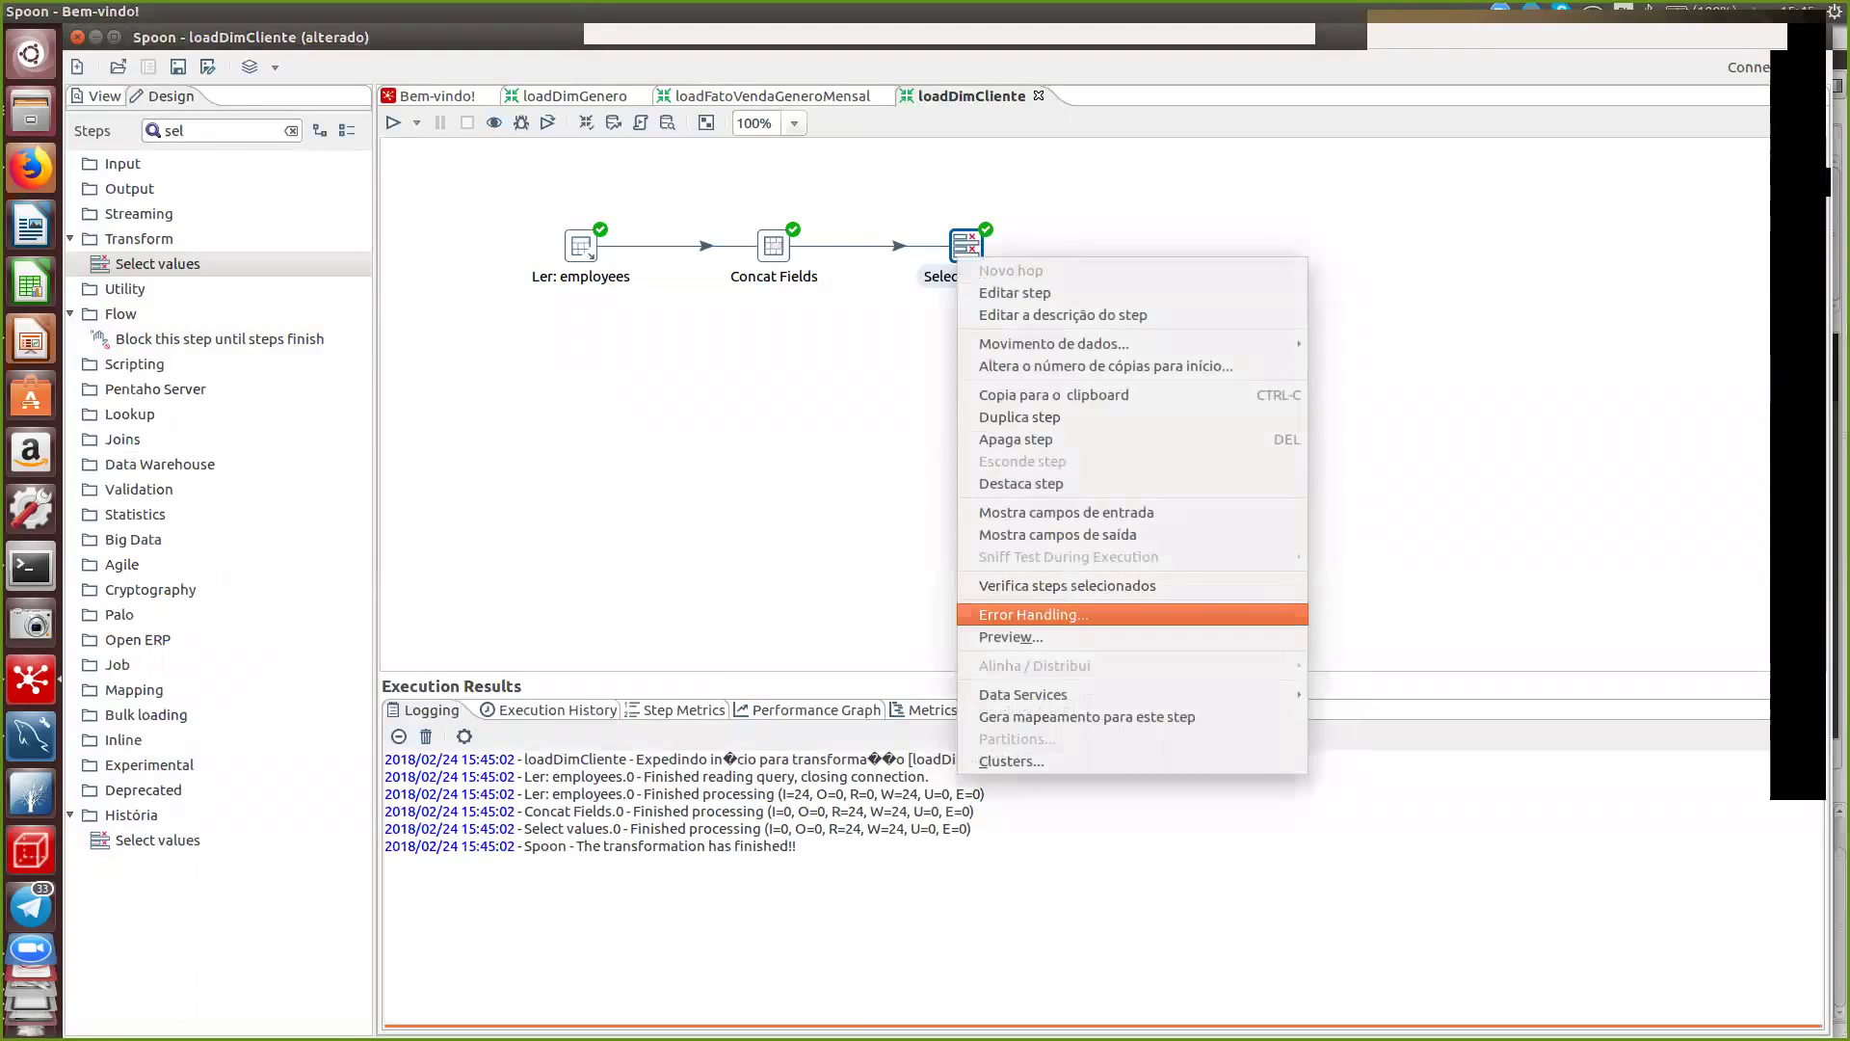
pyautogui.click(1011, 637)
pyautogui.click(835, 1021)
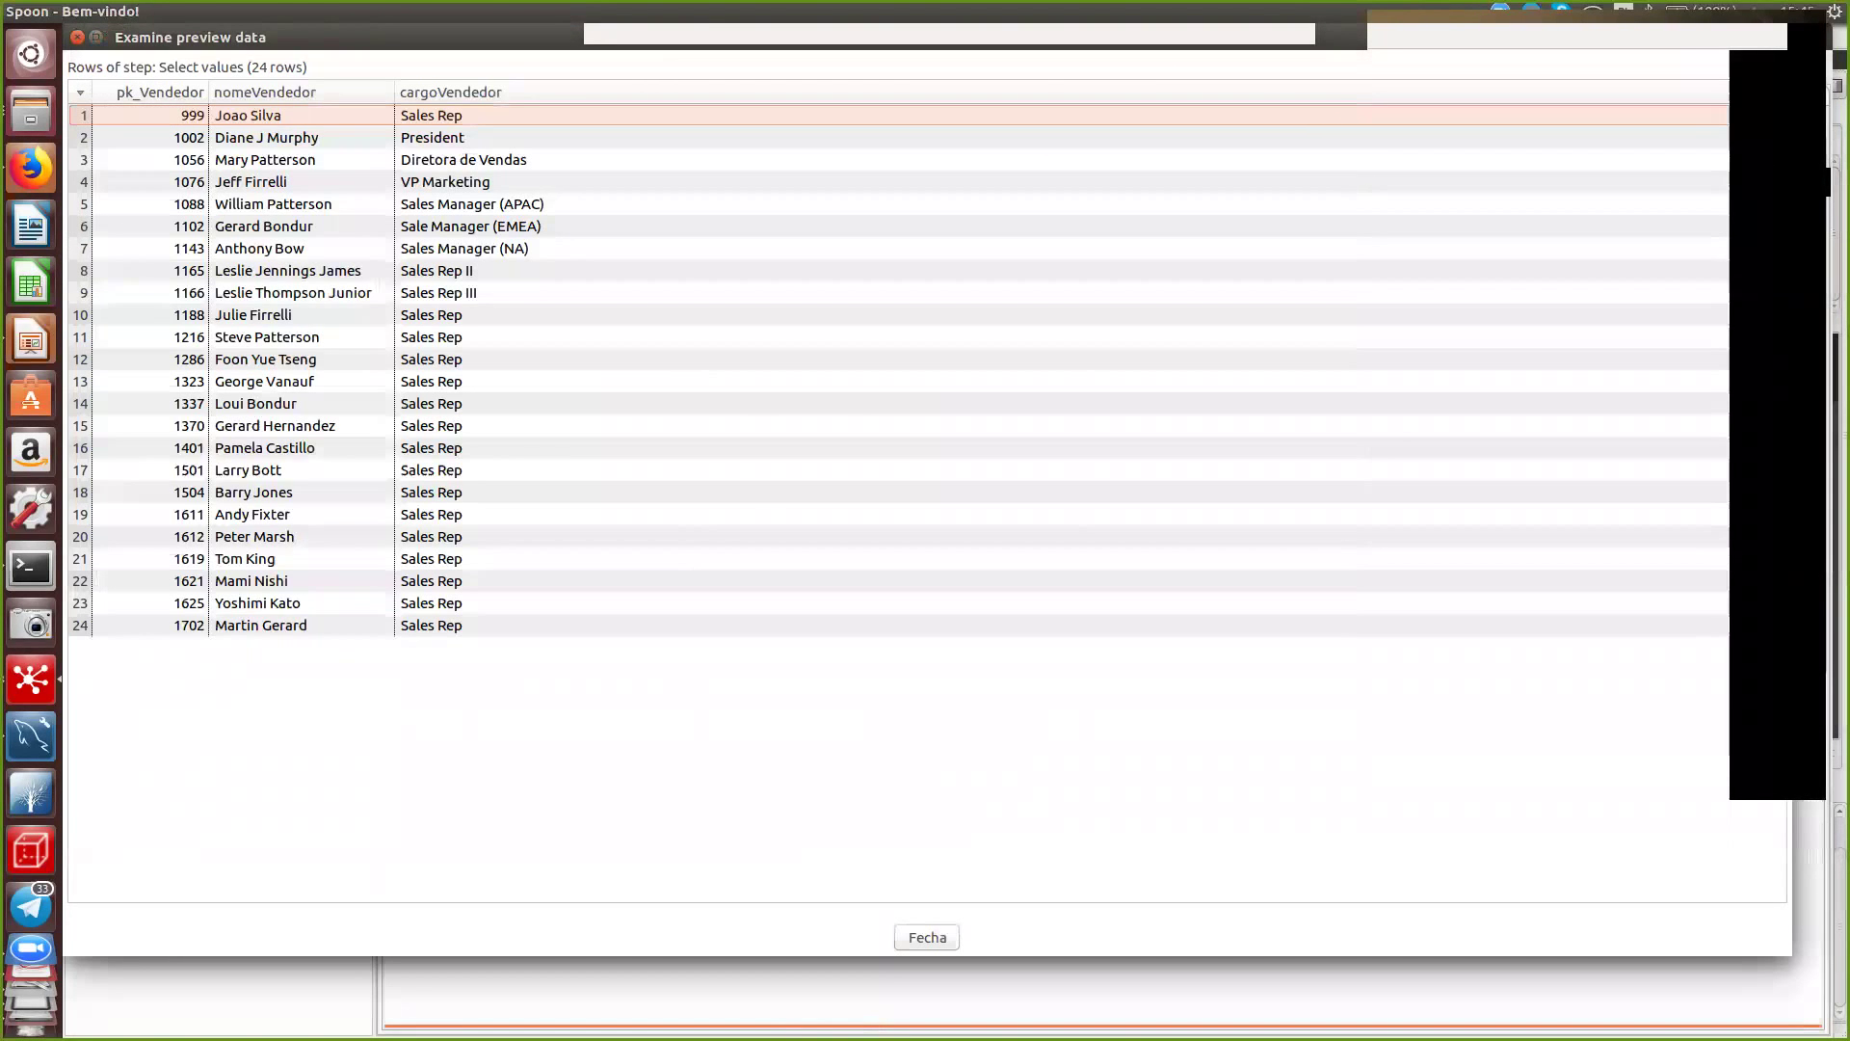
pyautogui.press('Return')
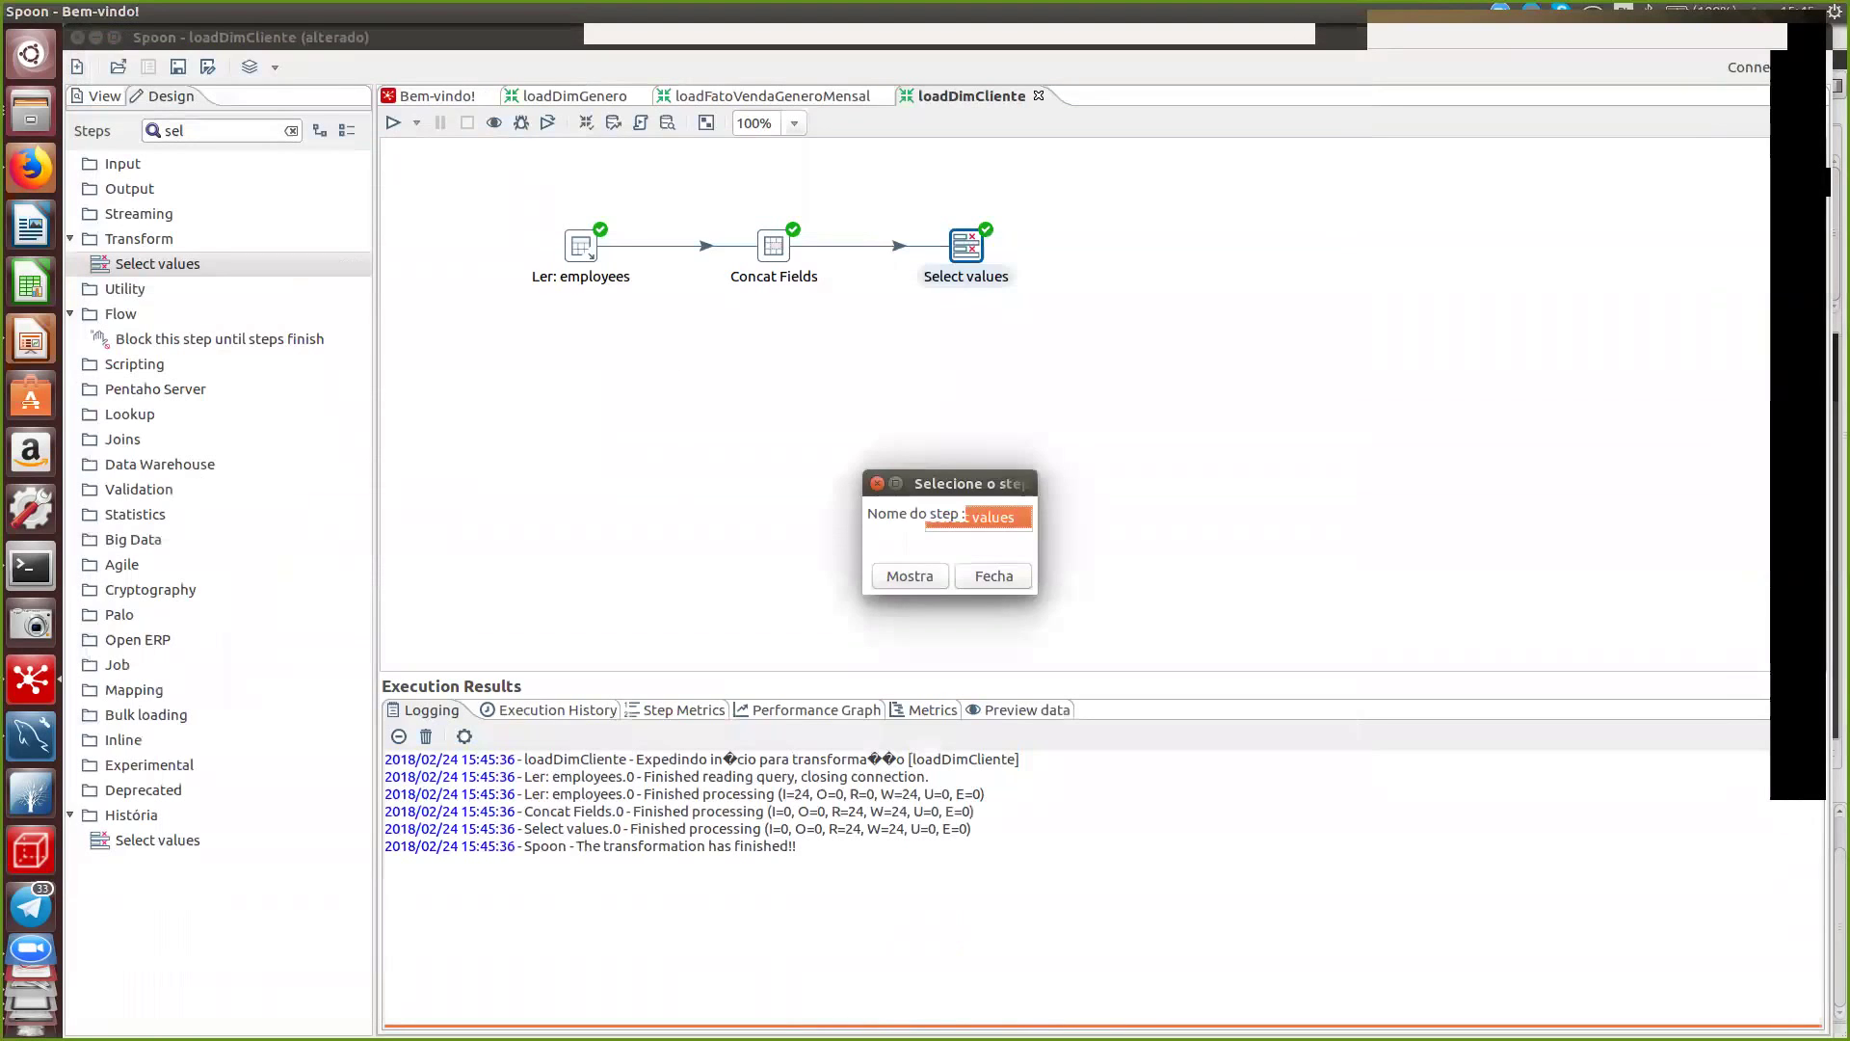
pyautogui.press('Escape')
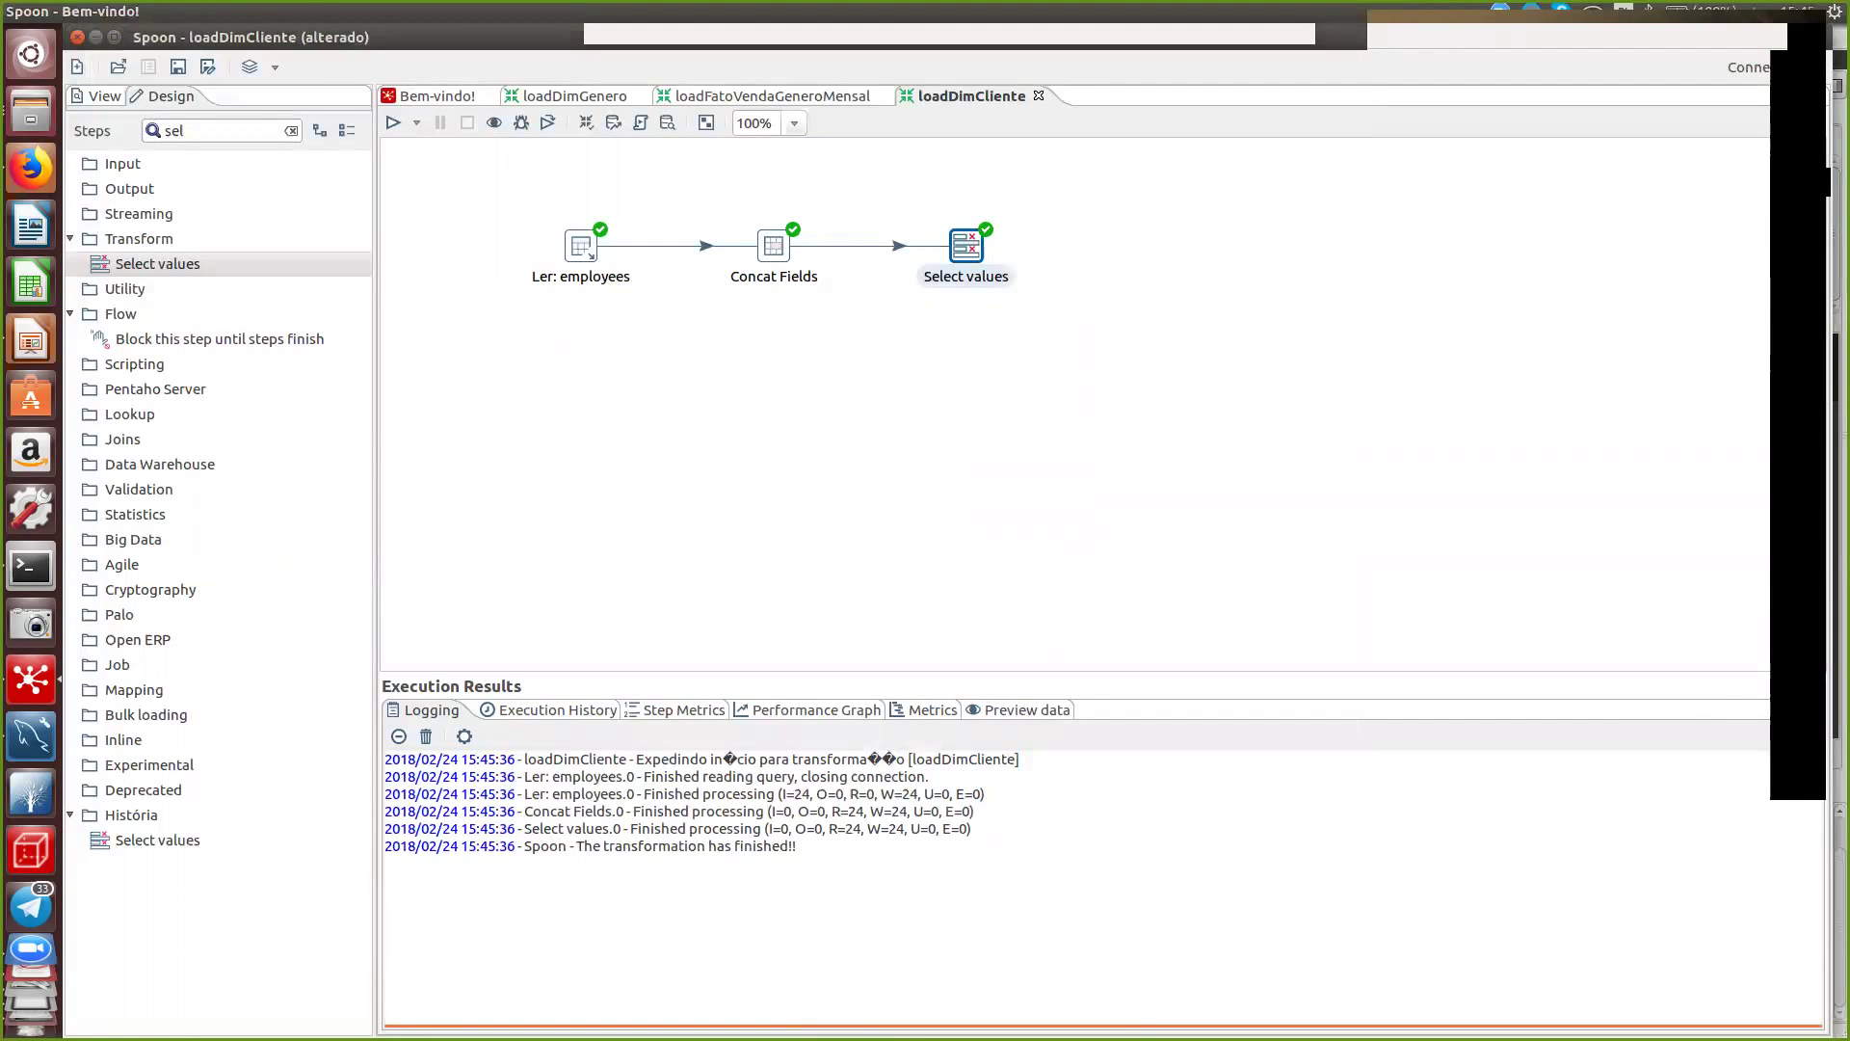
# - Find the Dimension lookup/update step and add it to the transformation after Select values
pyautogui.doubleClick(174, 131)
pyautogui.write('dim')
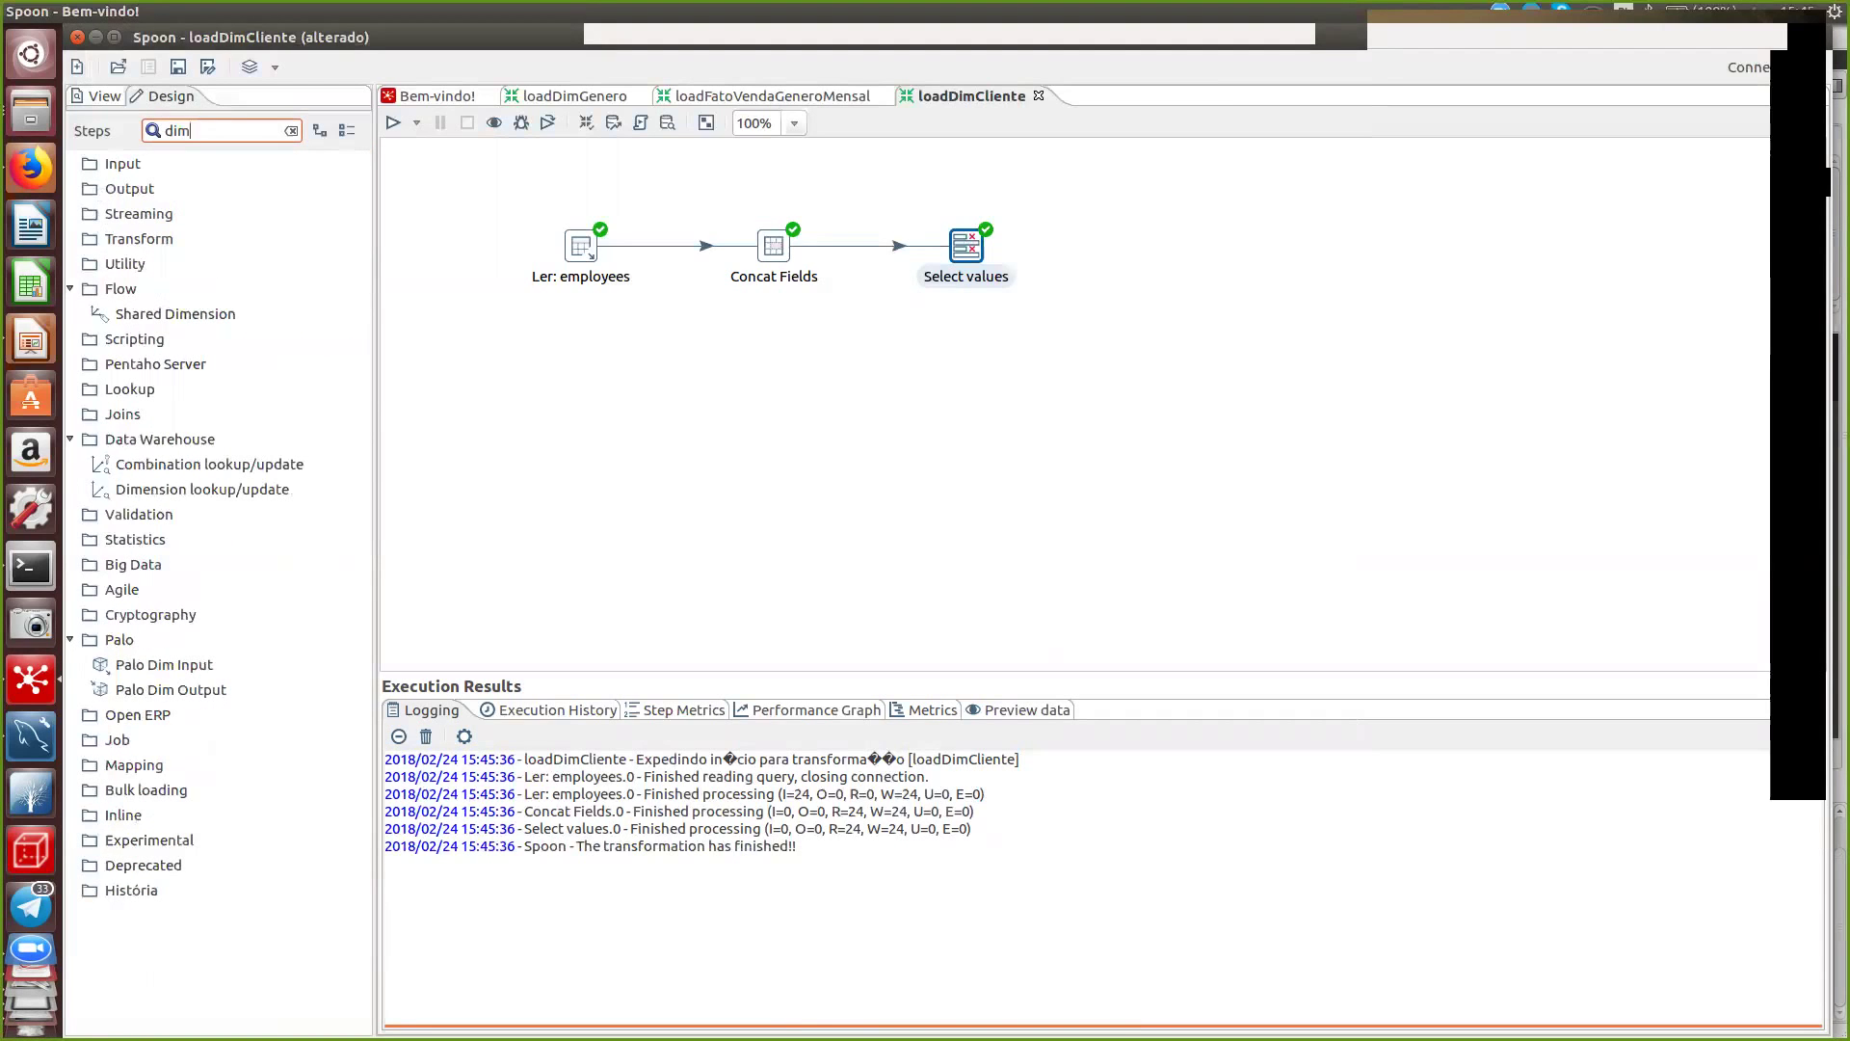
pyautogui.click(198, 490)
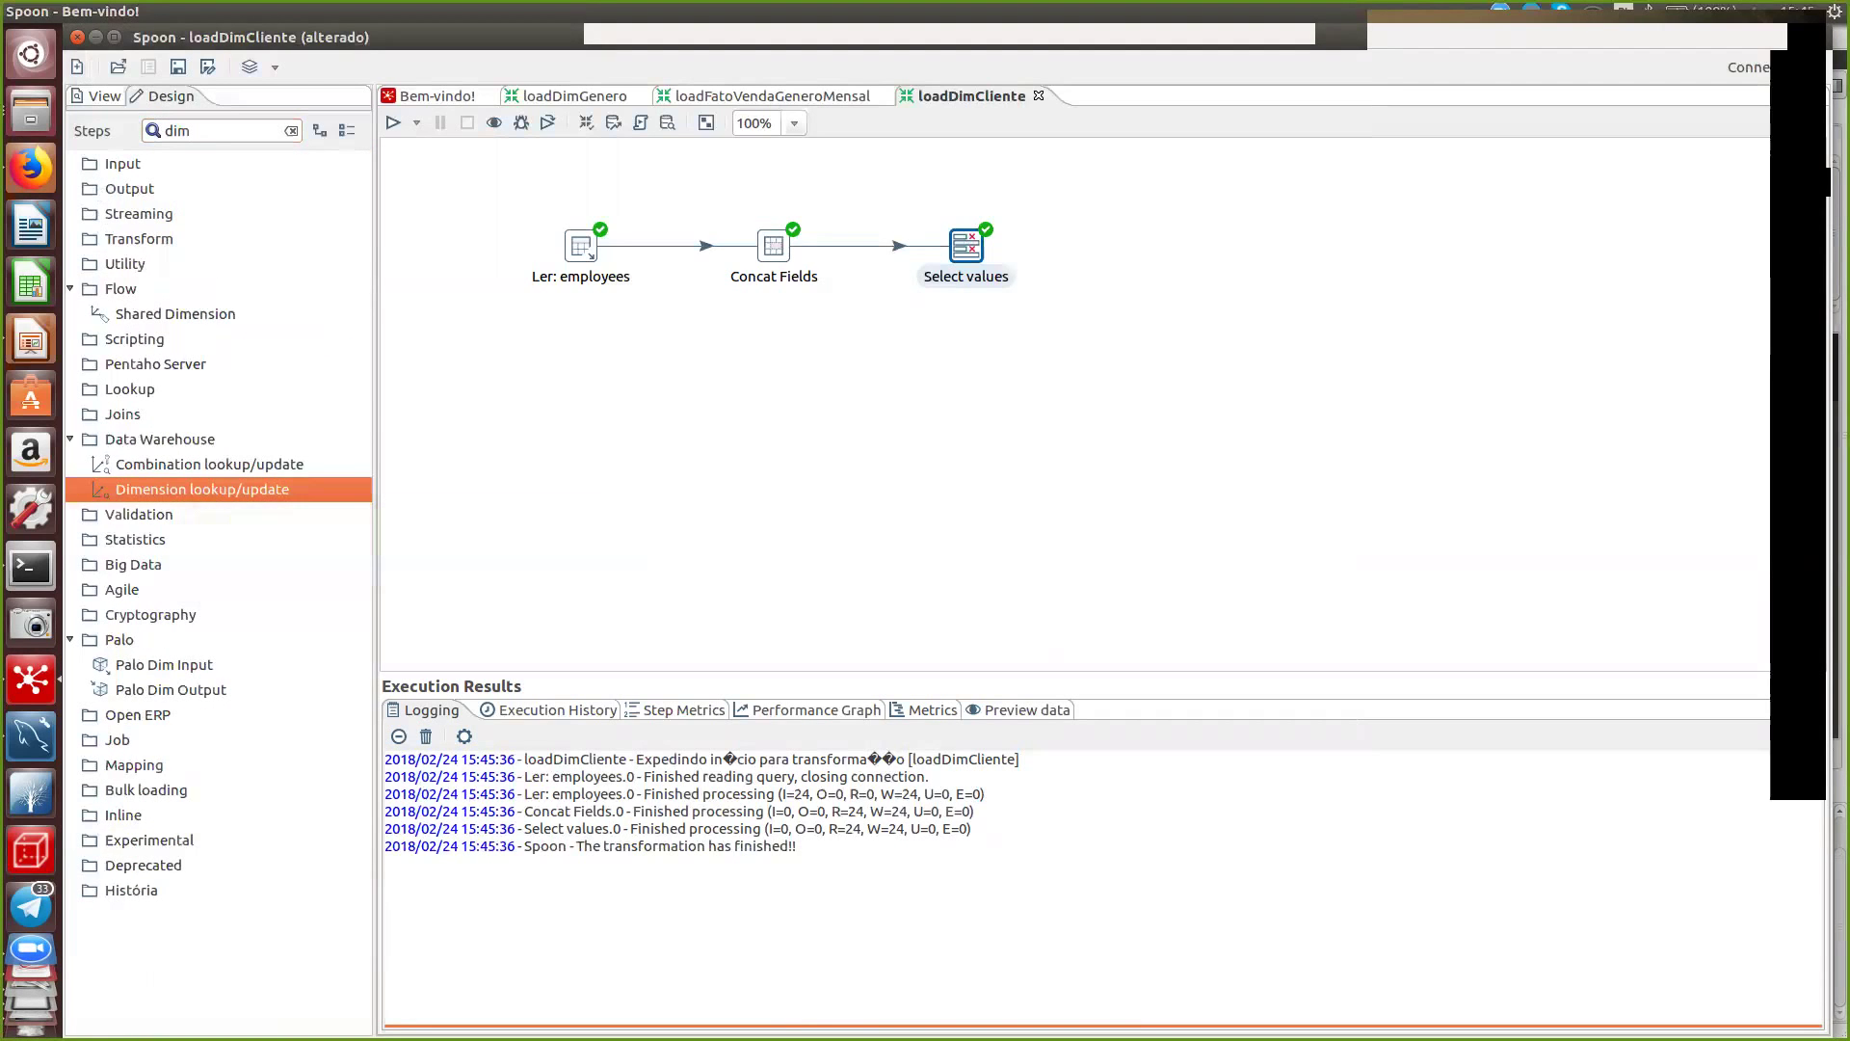
pyautogui.doubleClick(198, 490)
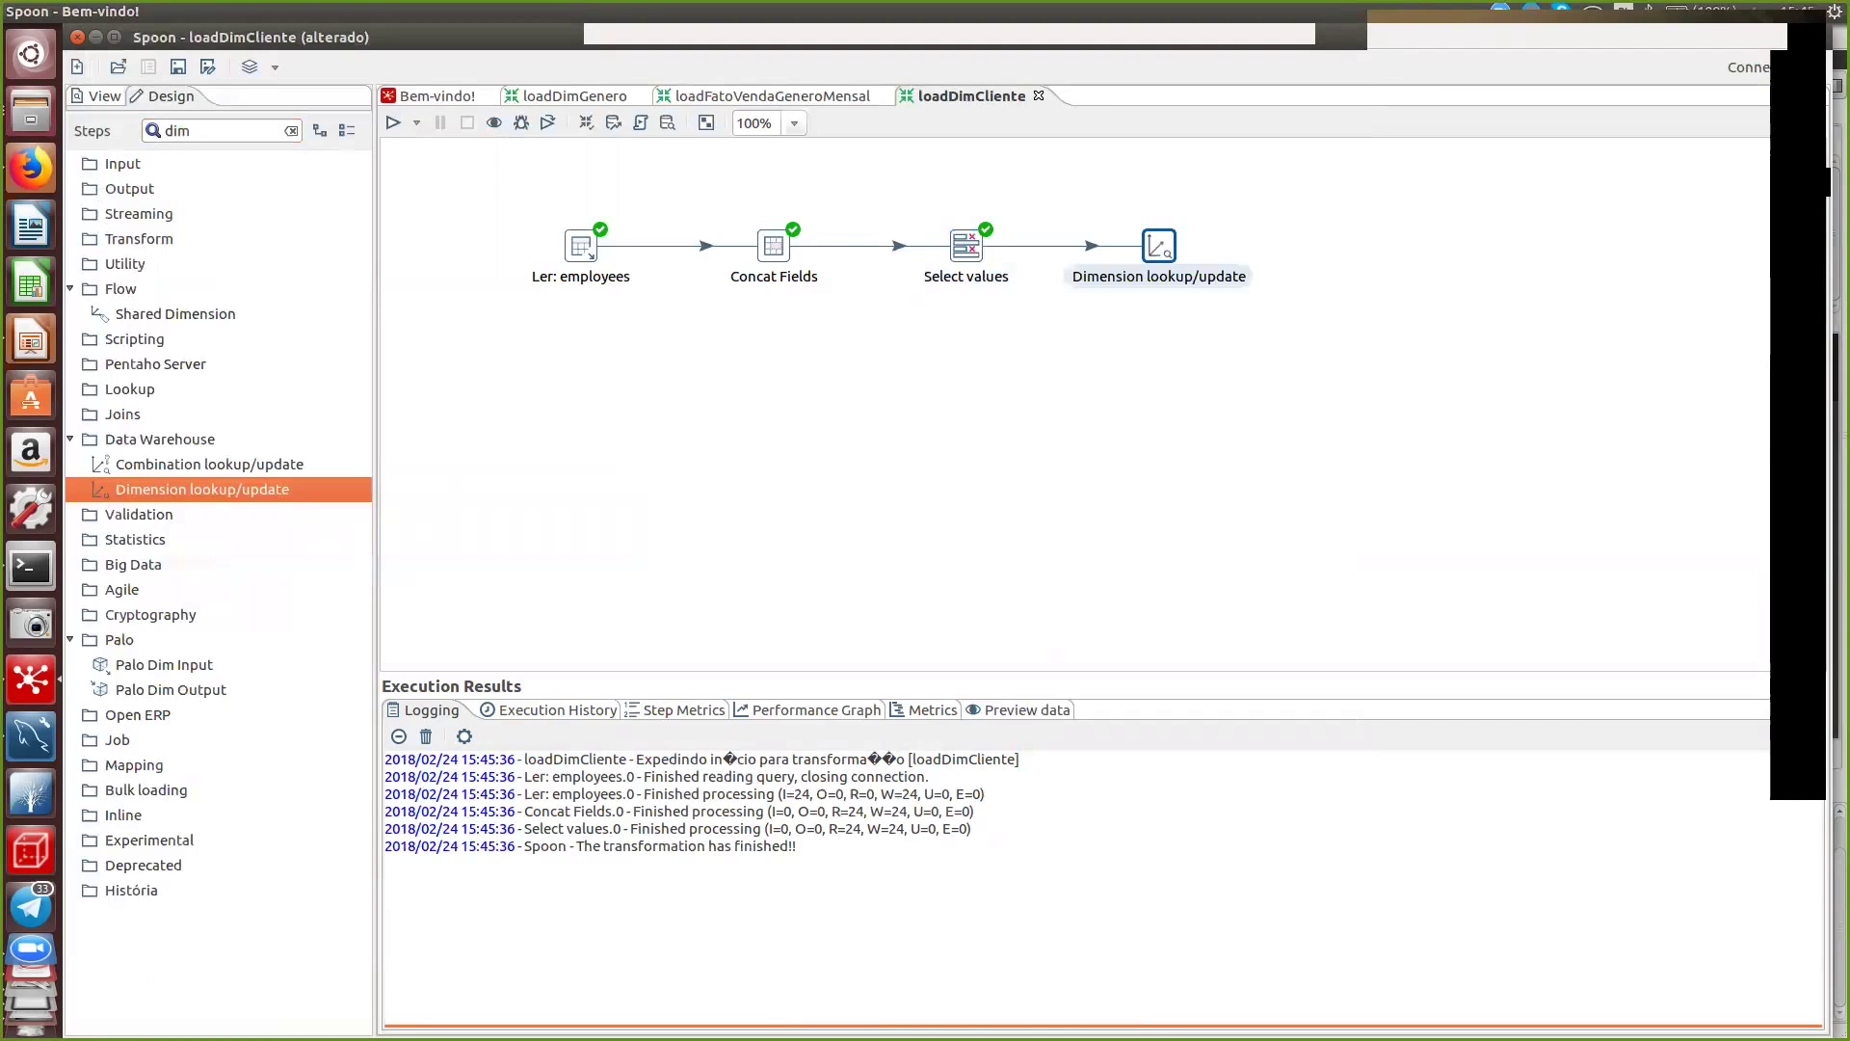
pyautogui.doubleClick(1157, 247)
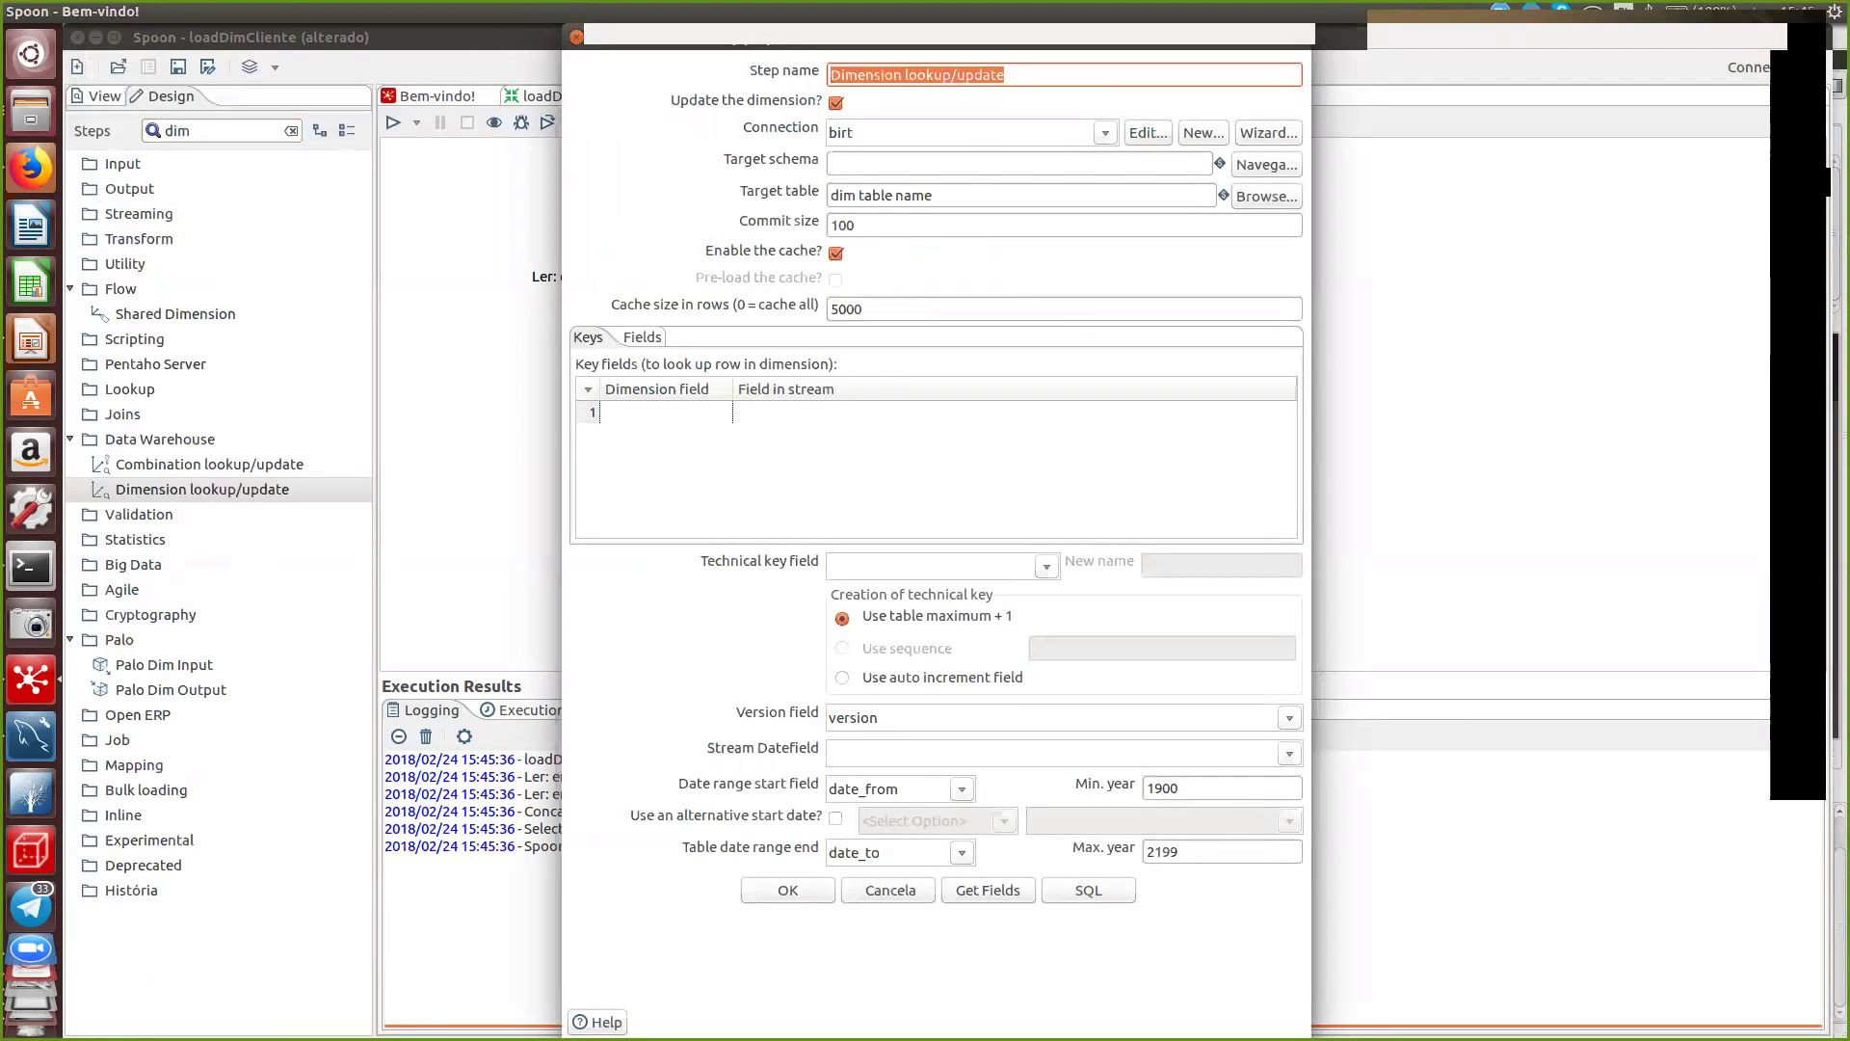
pyautogui.click(1105, 133)
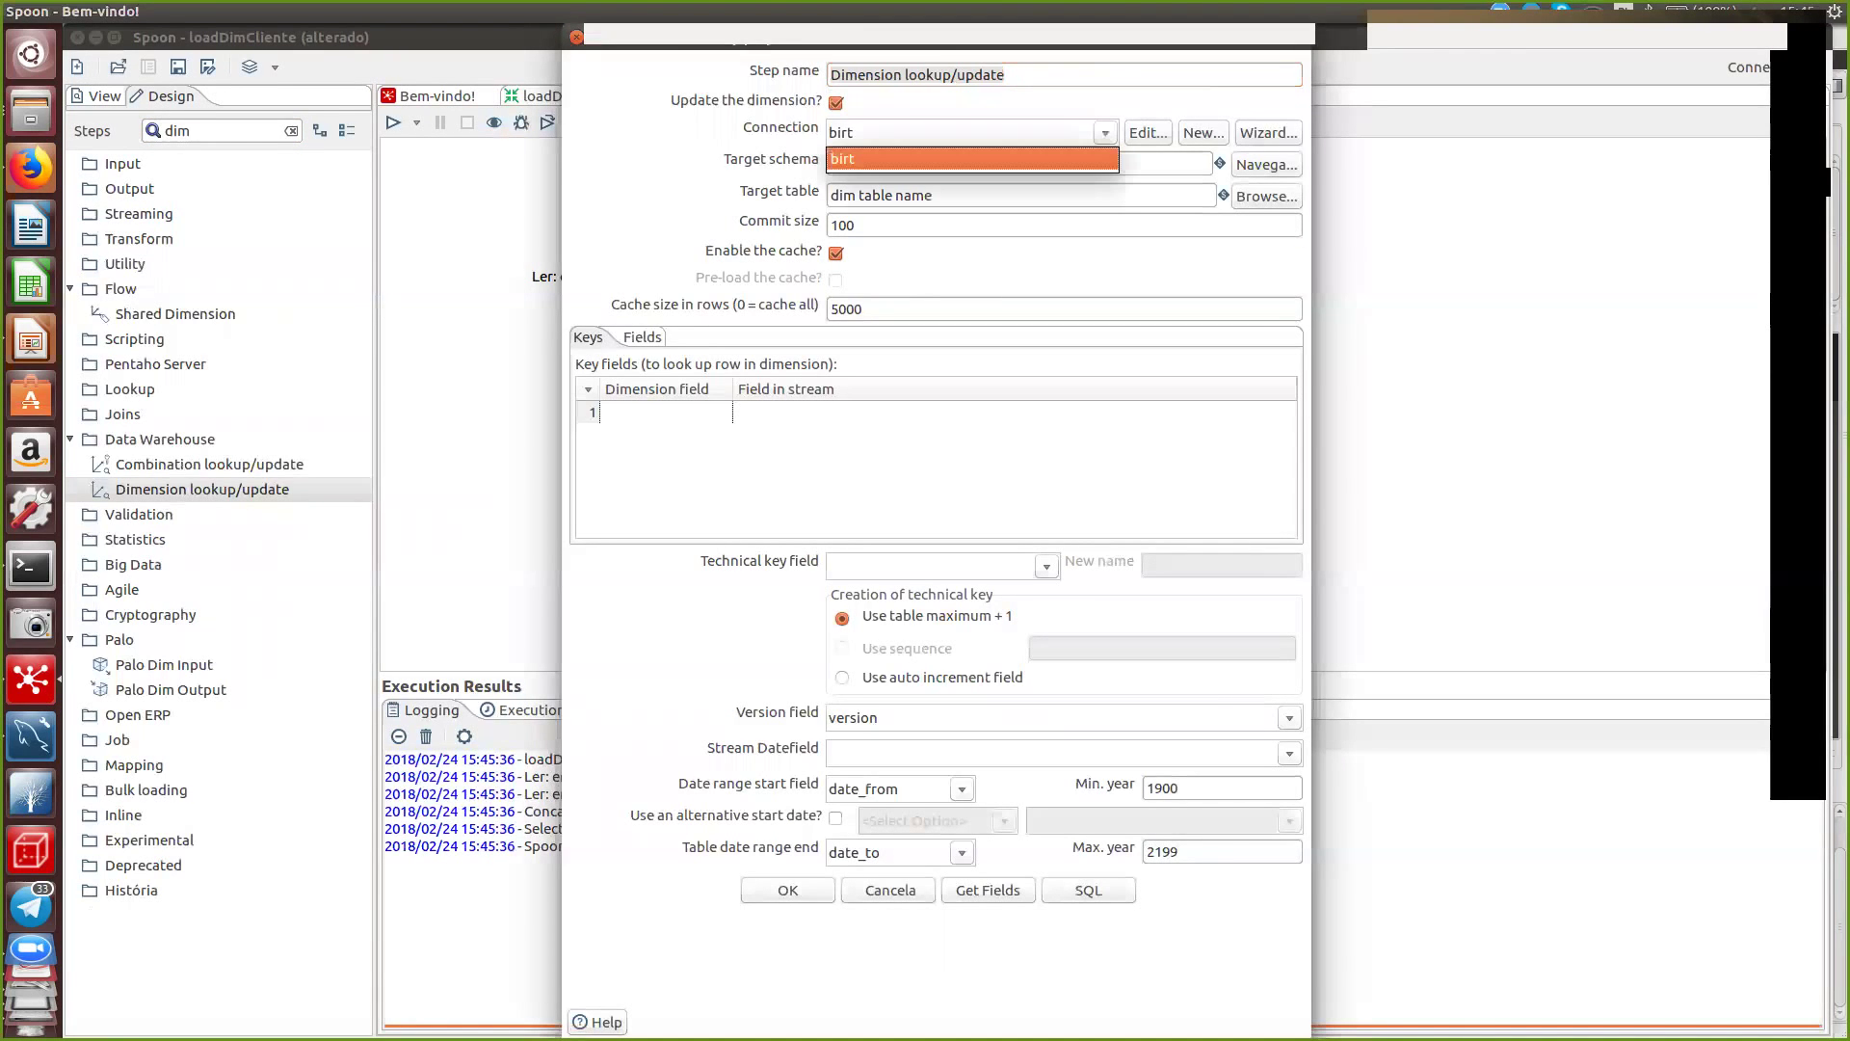
pyautogui.press('Return')
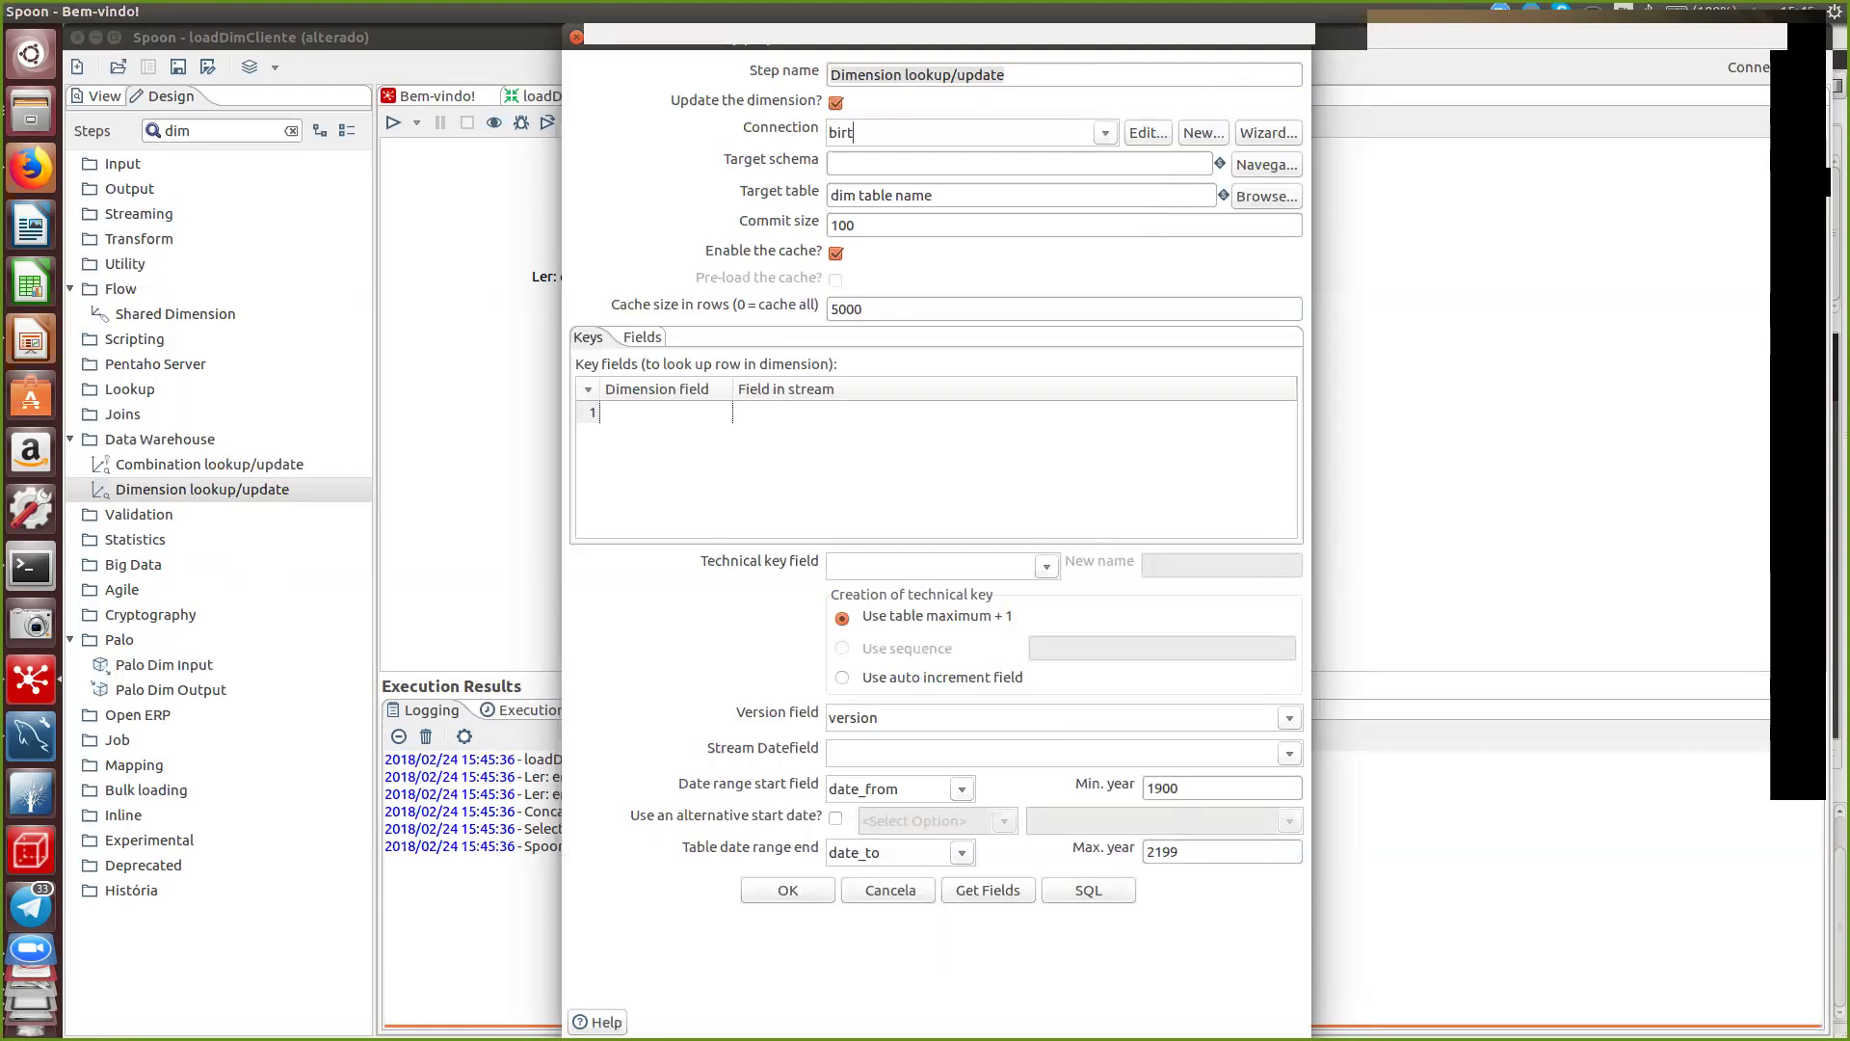
pyautogui.press('Escape')
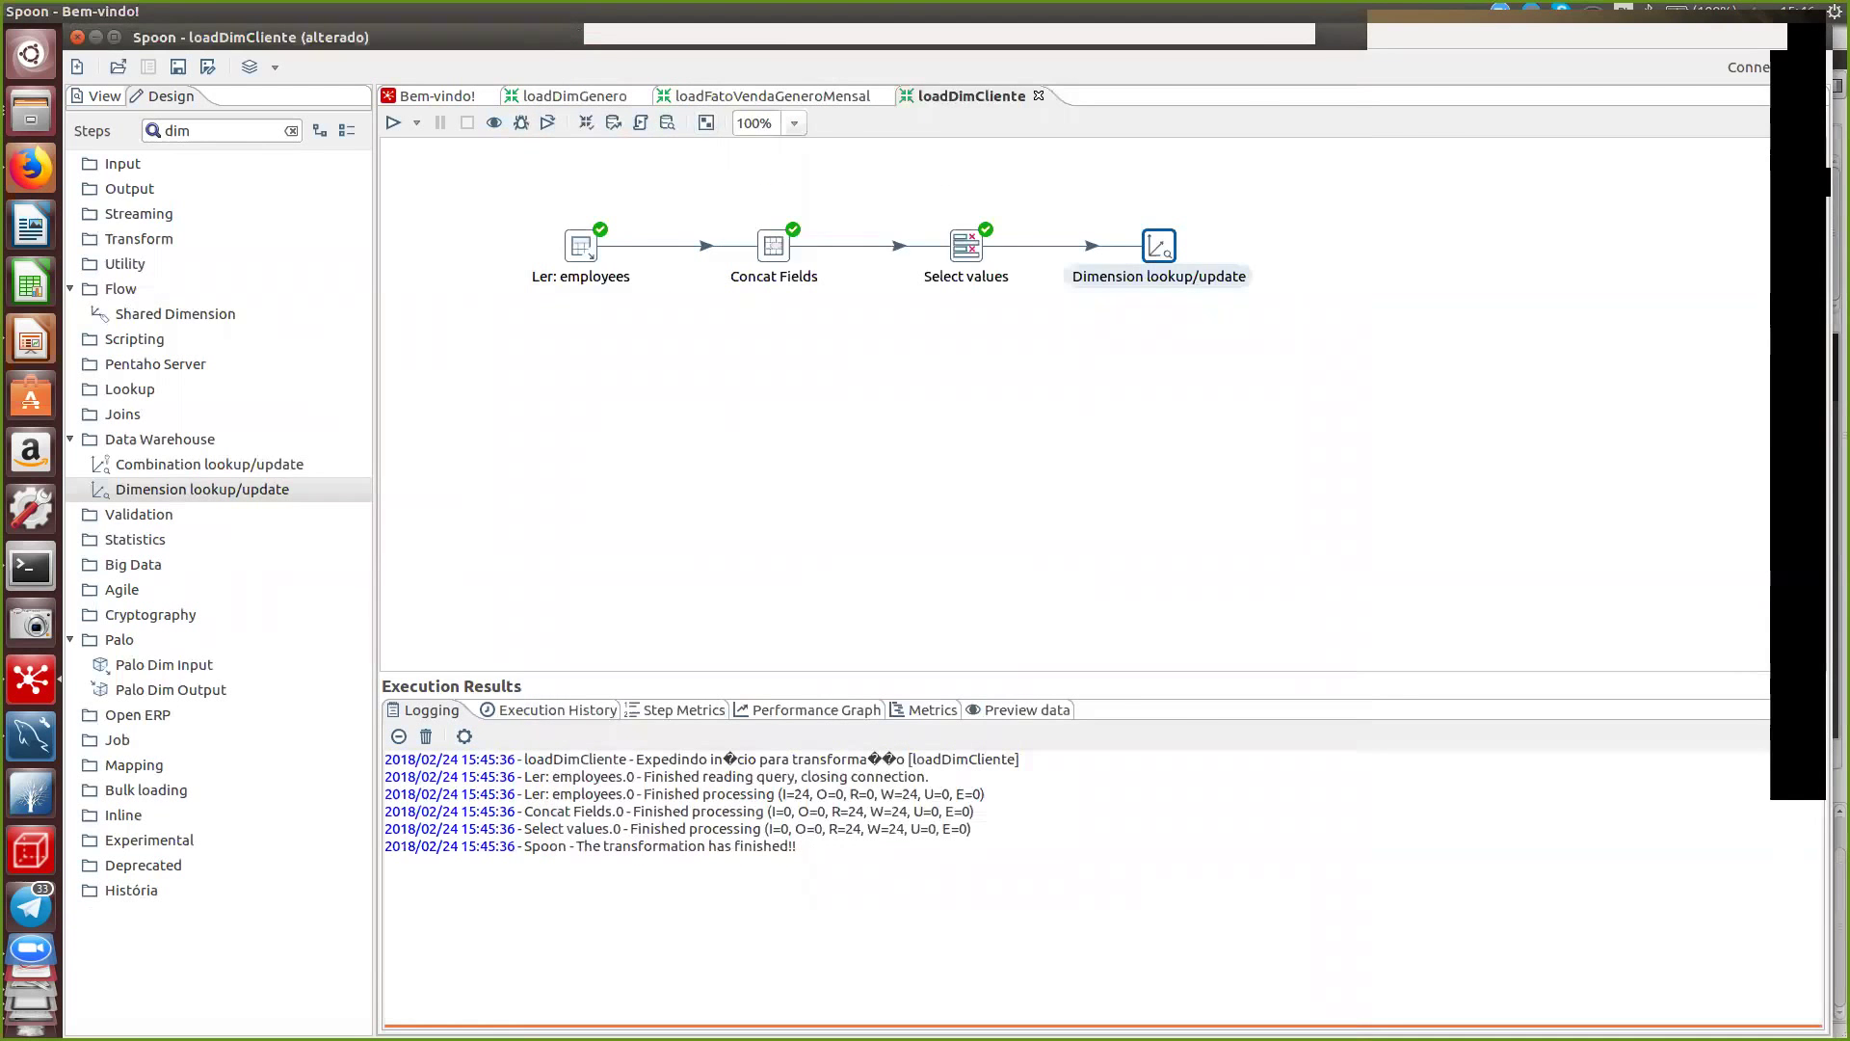
# - Share the birt_dimensional connection from the loadFatoVendaGeneroMensal transformation and reopen loadDimCliente
pyautogui.click(771, 95)
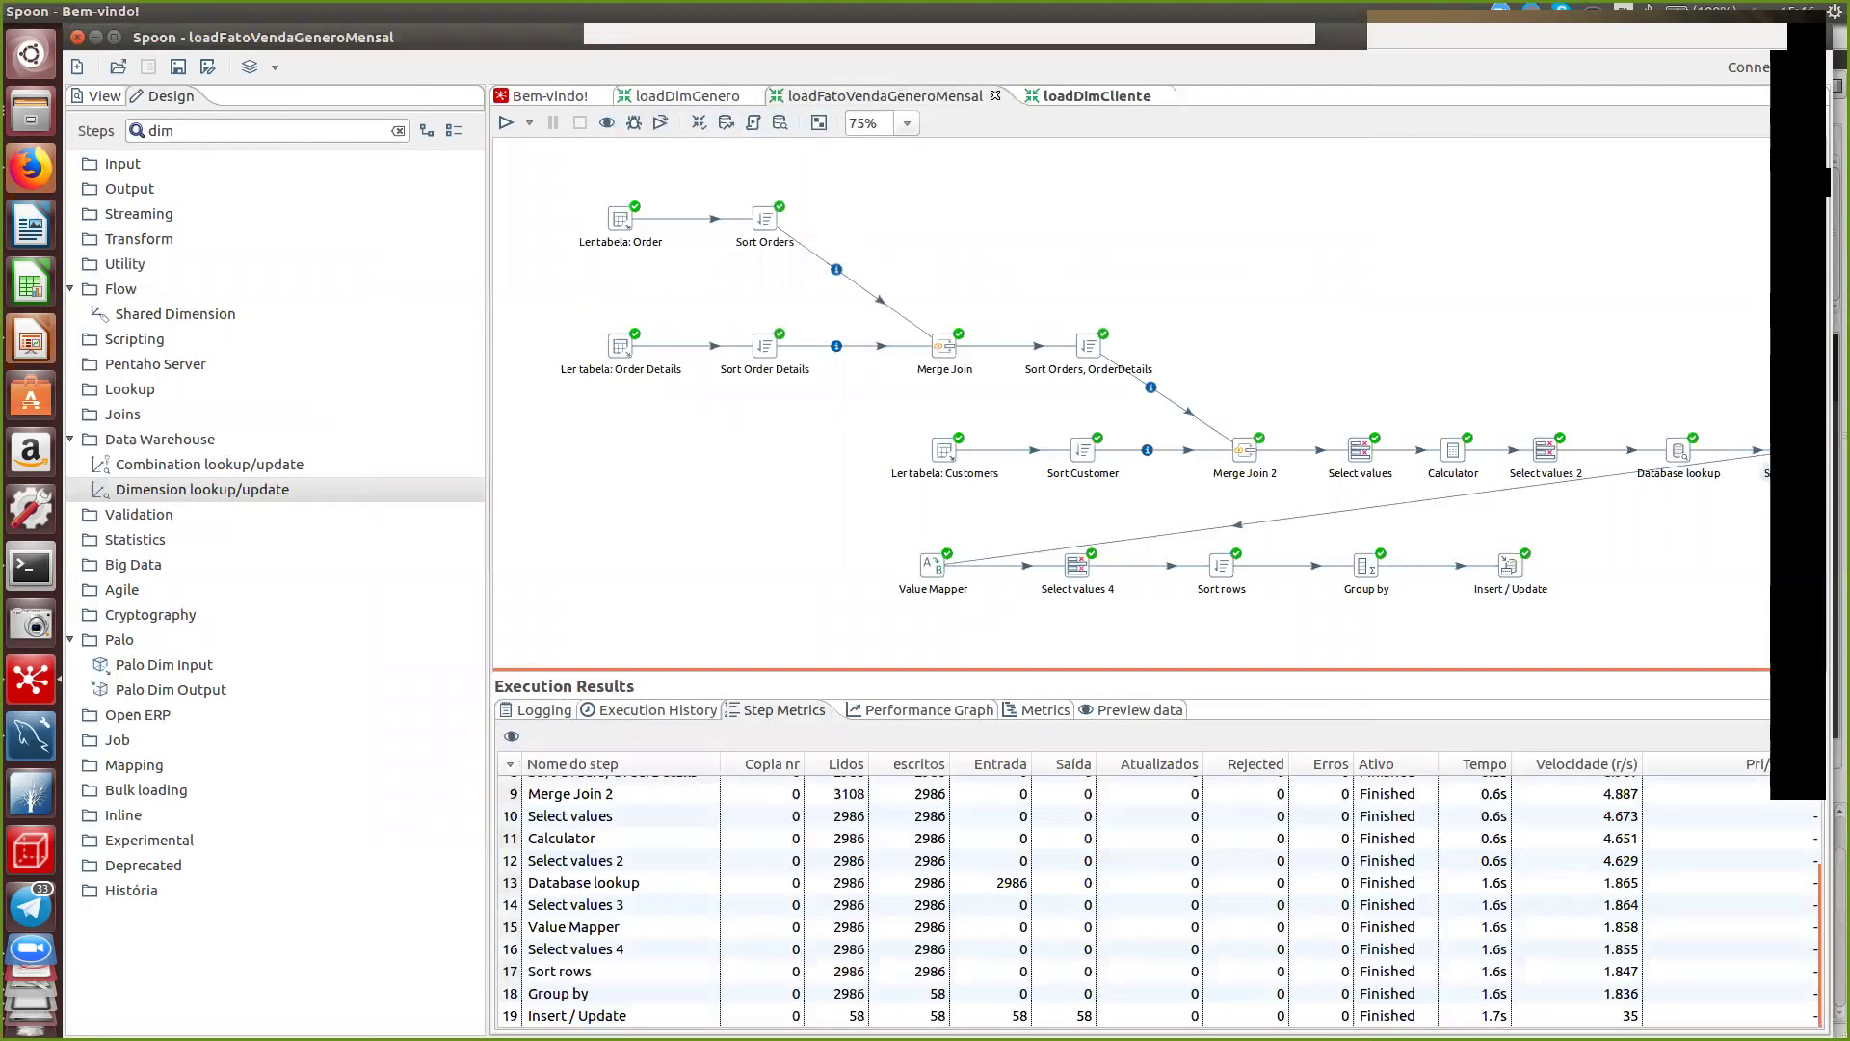
pyautogui.click(100, 95)
pyautogui.click(91, 238)
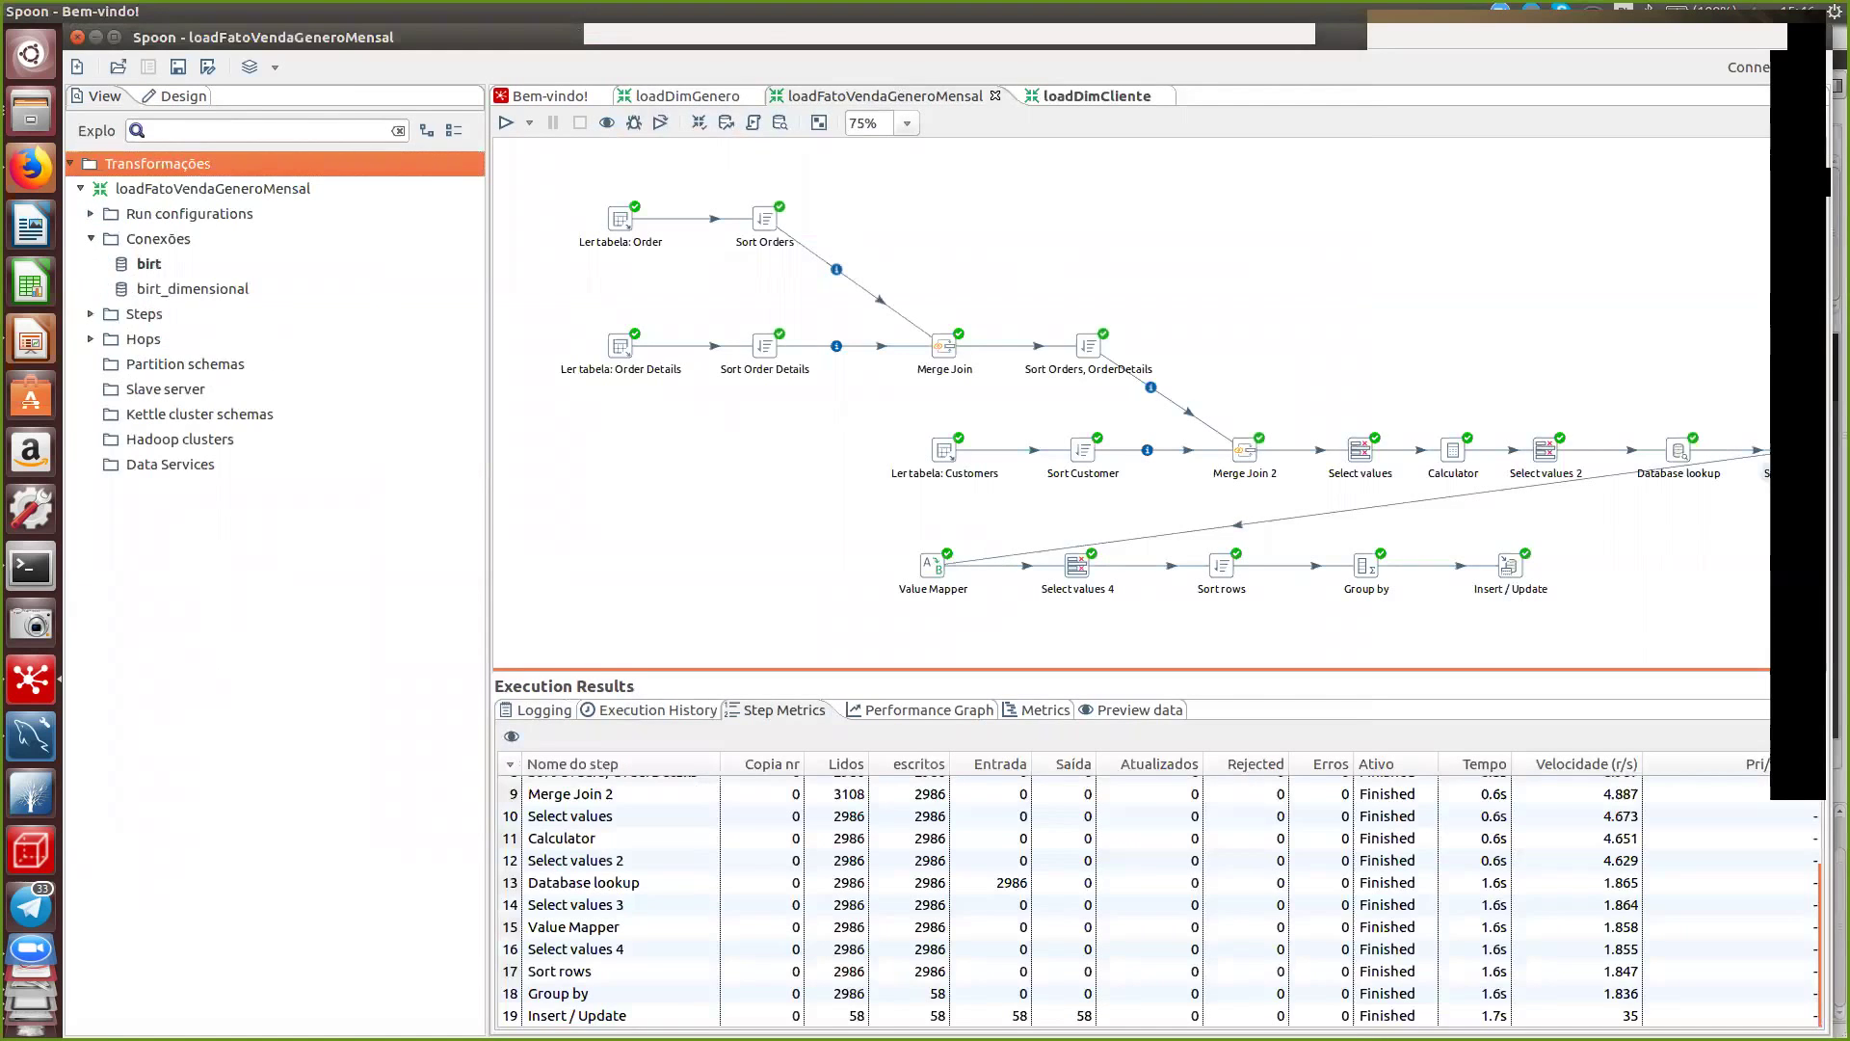
pyautogui.rightClick(166, 286)
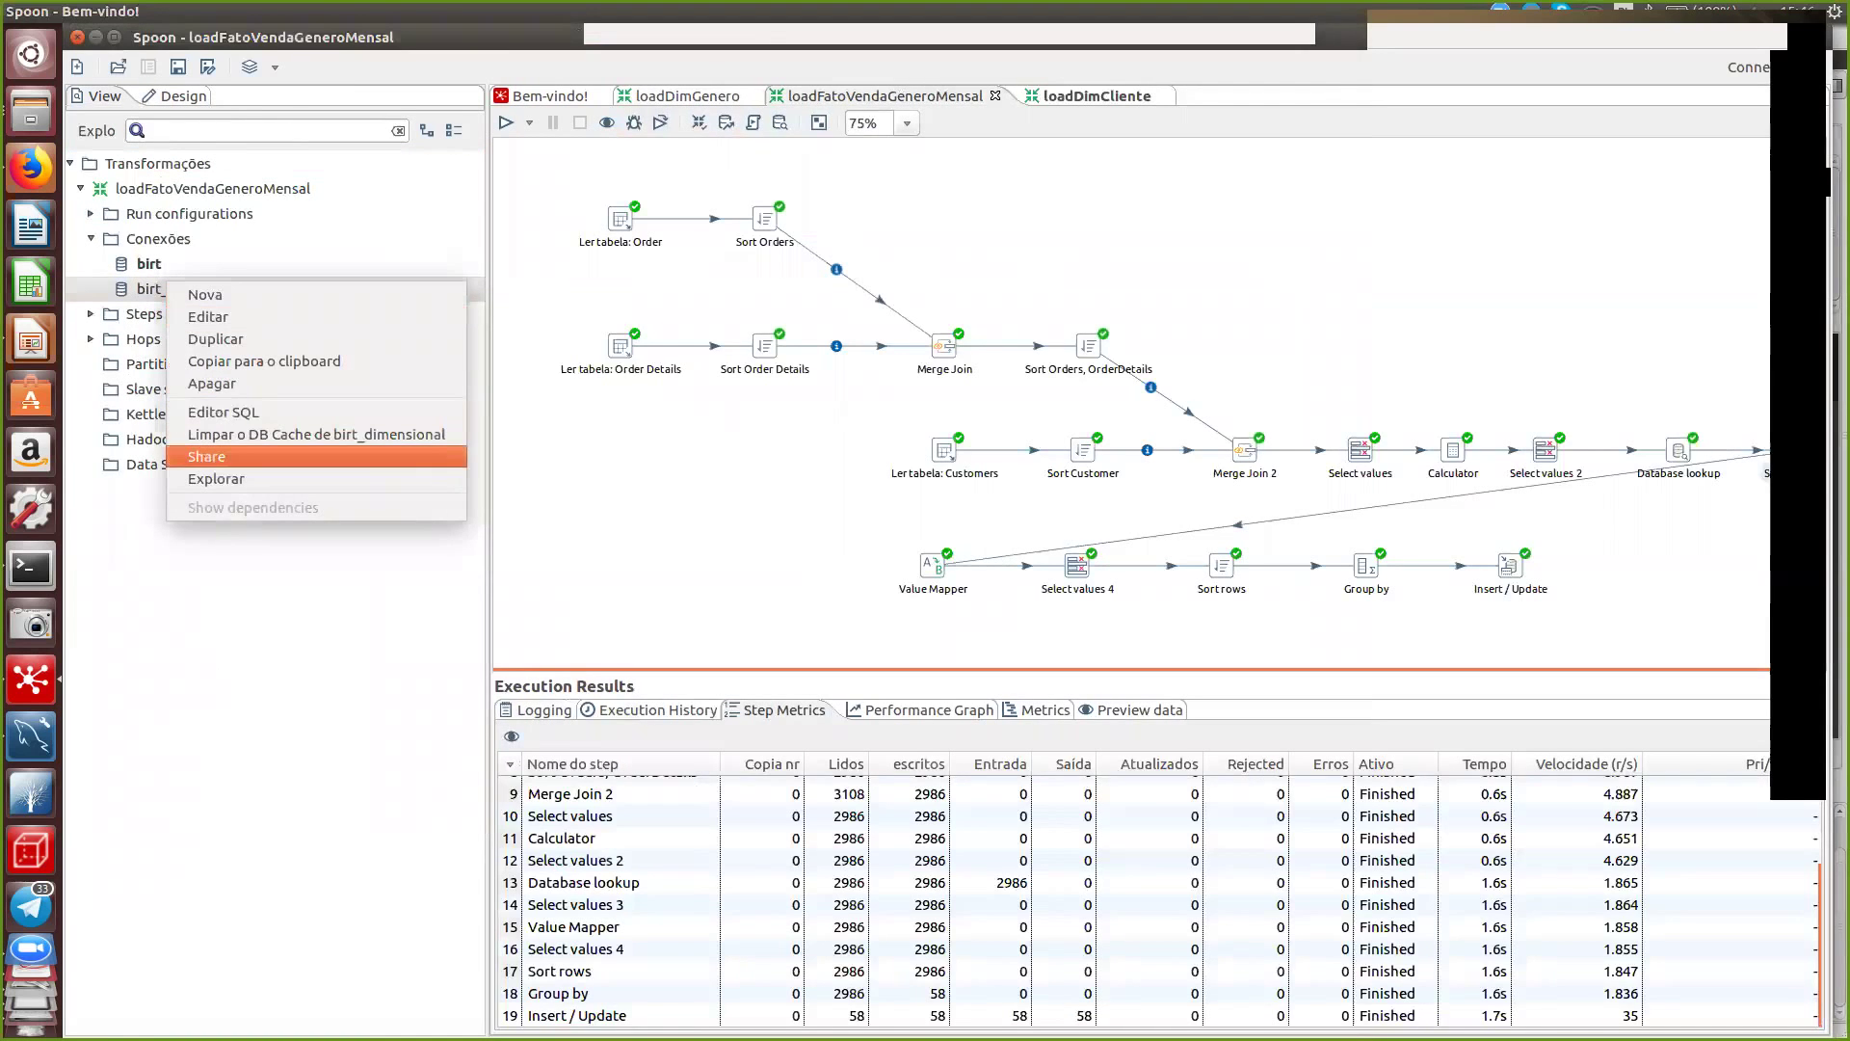
pyautogui.click(241, 456)
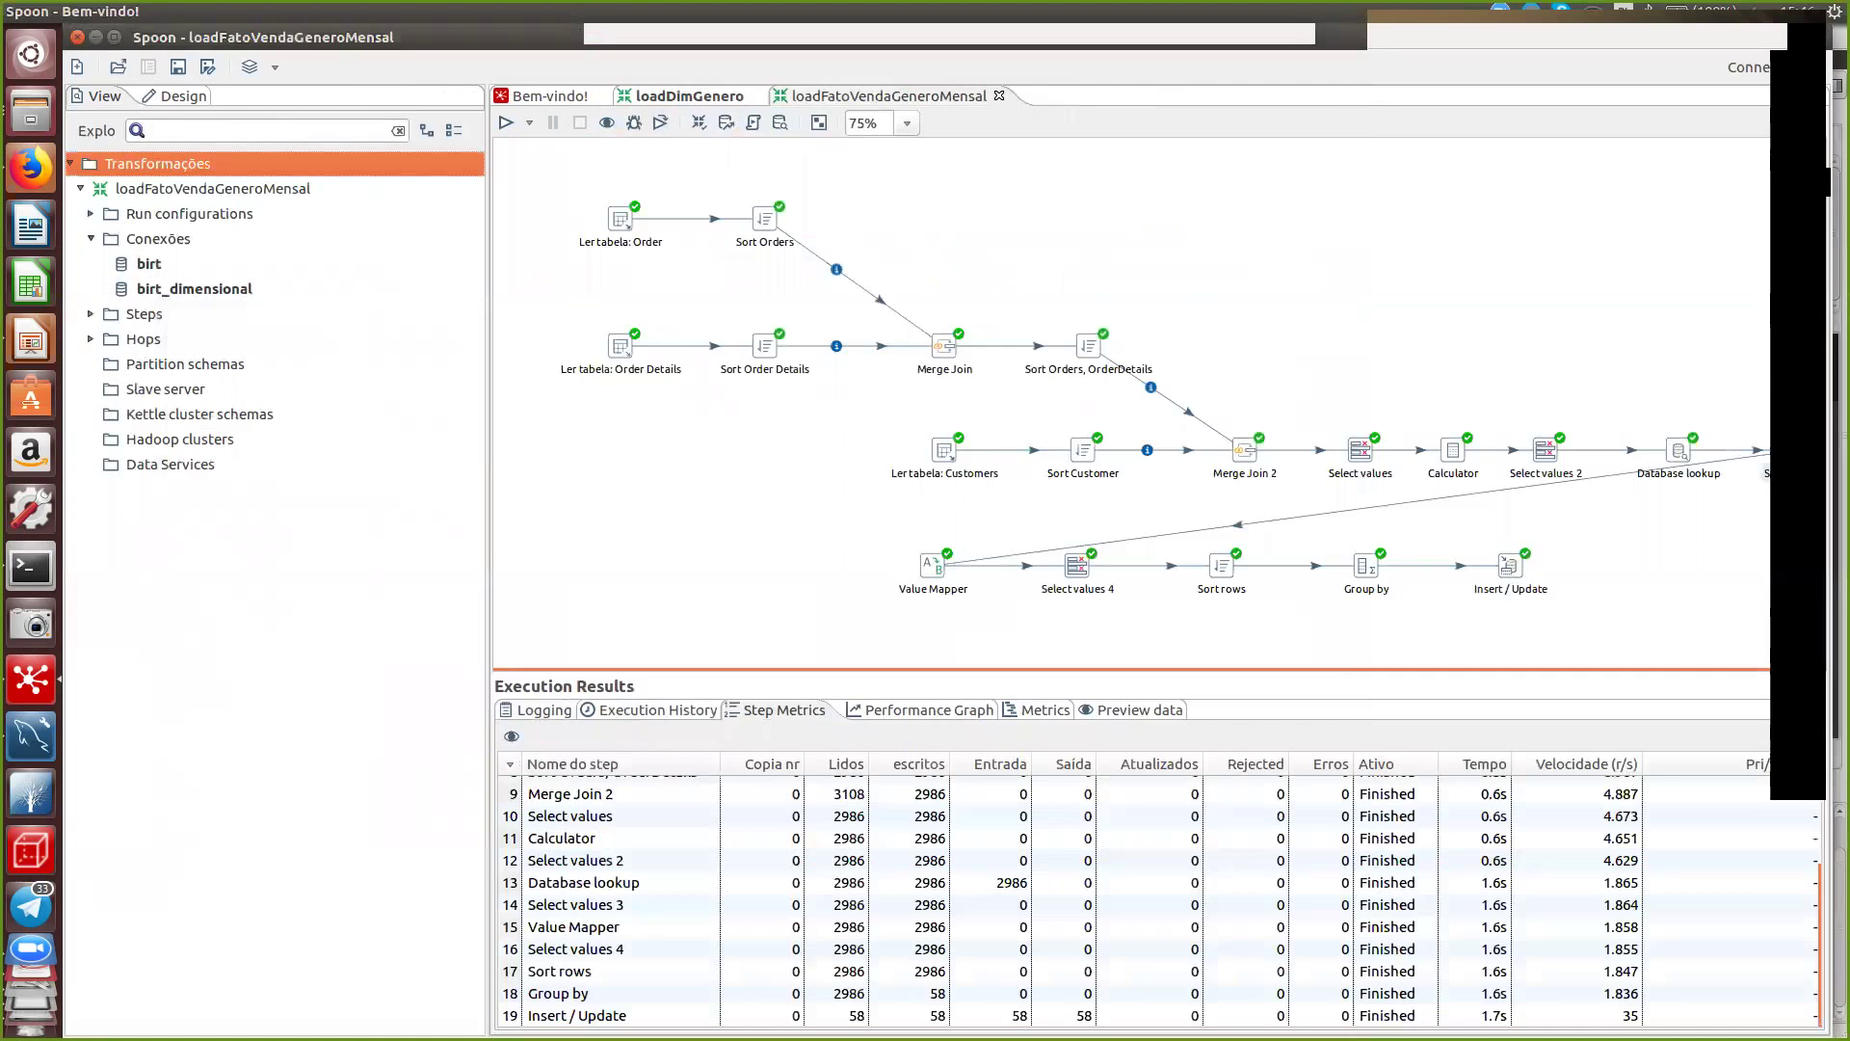
pyautogui.click(118, 66)
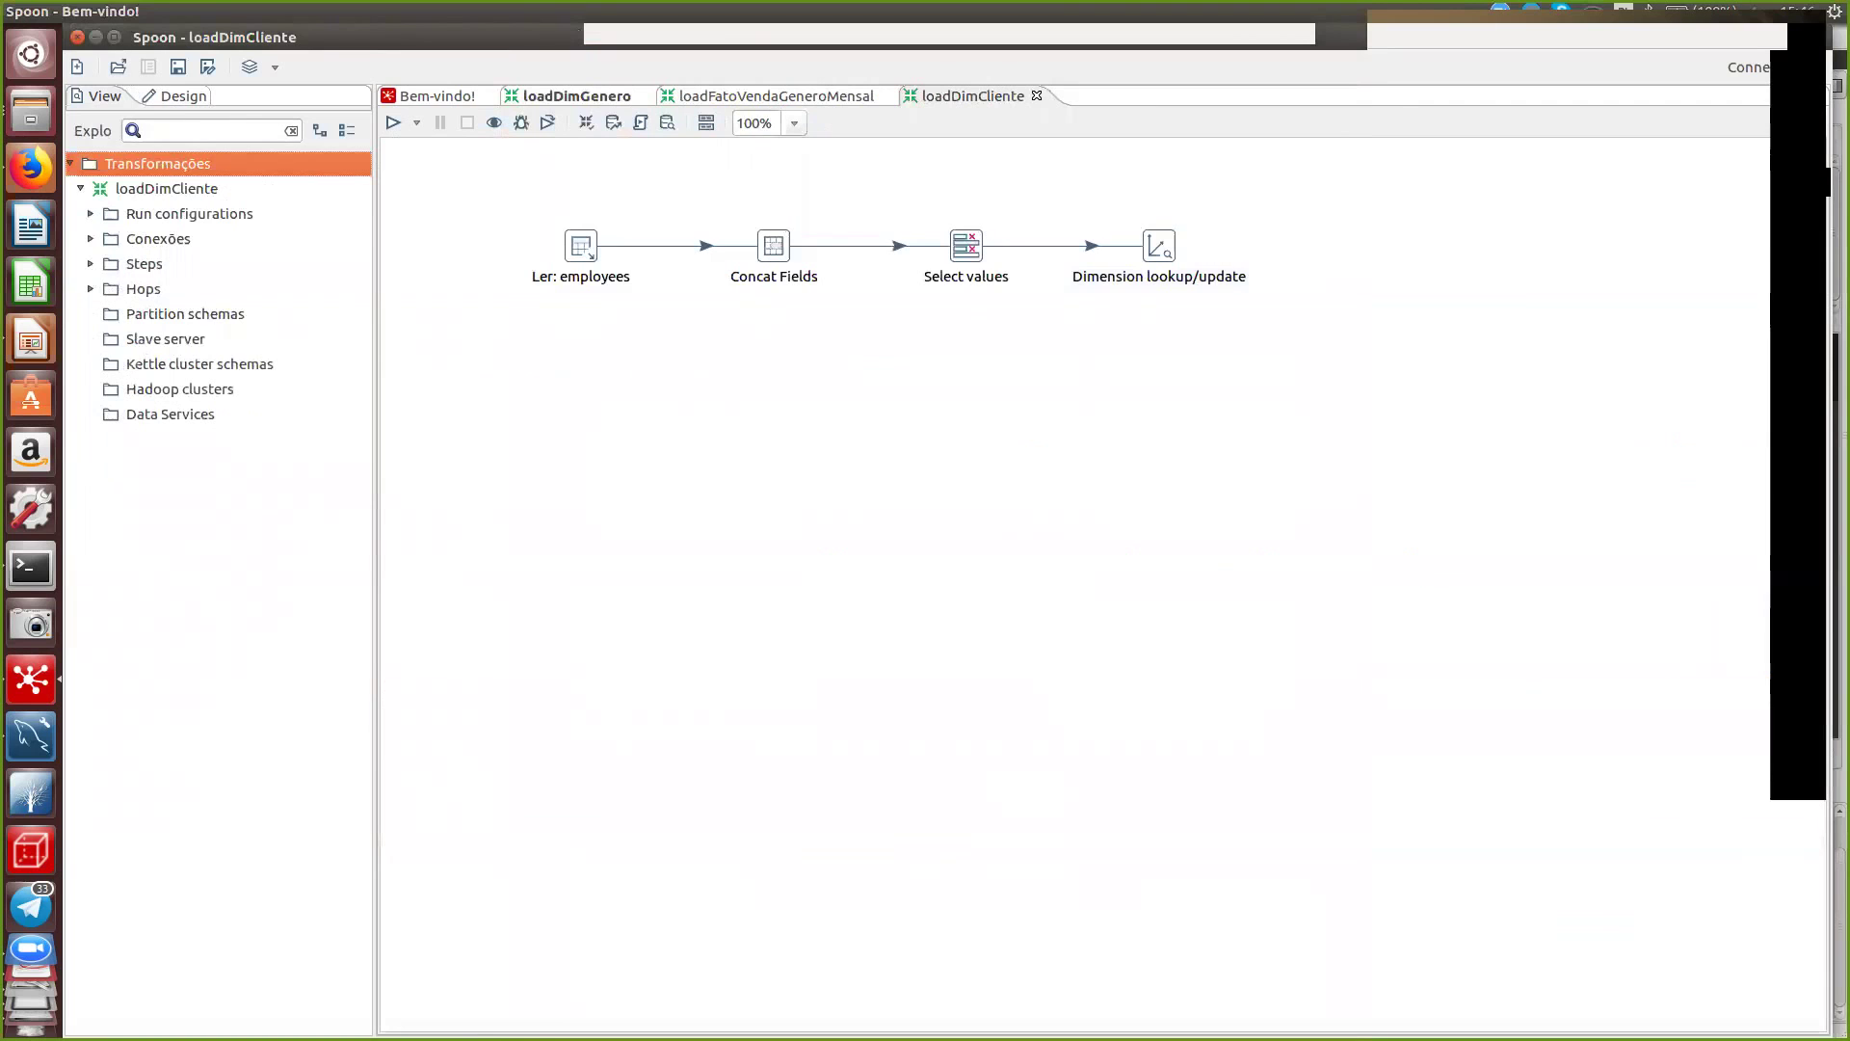
# - Save the transformation under the new name loadDimVendedor.ktr in the Labo03 folder and confirm its transformation properties
pyautogui.hotkey('alt', 'f')
pyautogui.press('Down')
pyautogui.press('Down')
pyautogui.press('Down')
pyautogui.press('Down')
pyautogui.press('Down')
pyautogui.press('Down')
pyautogui.press('Down')
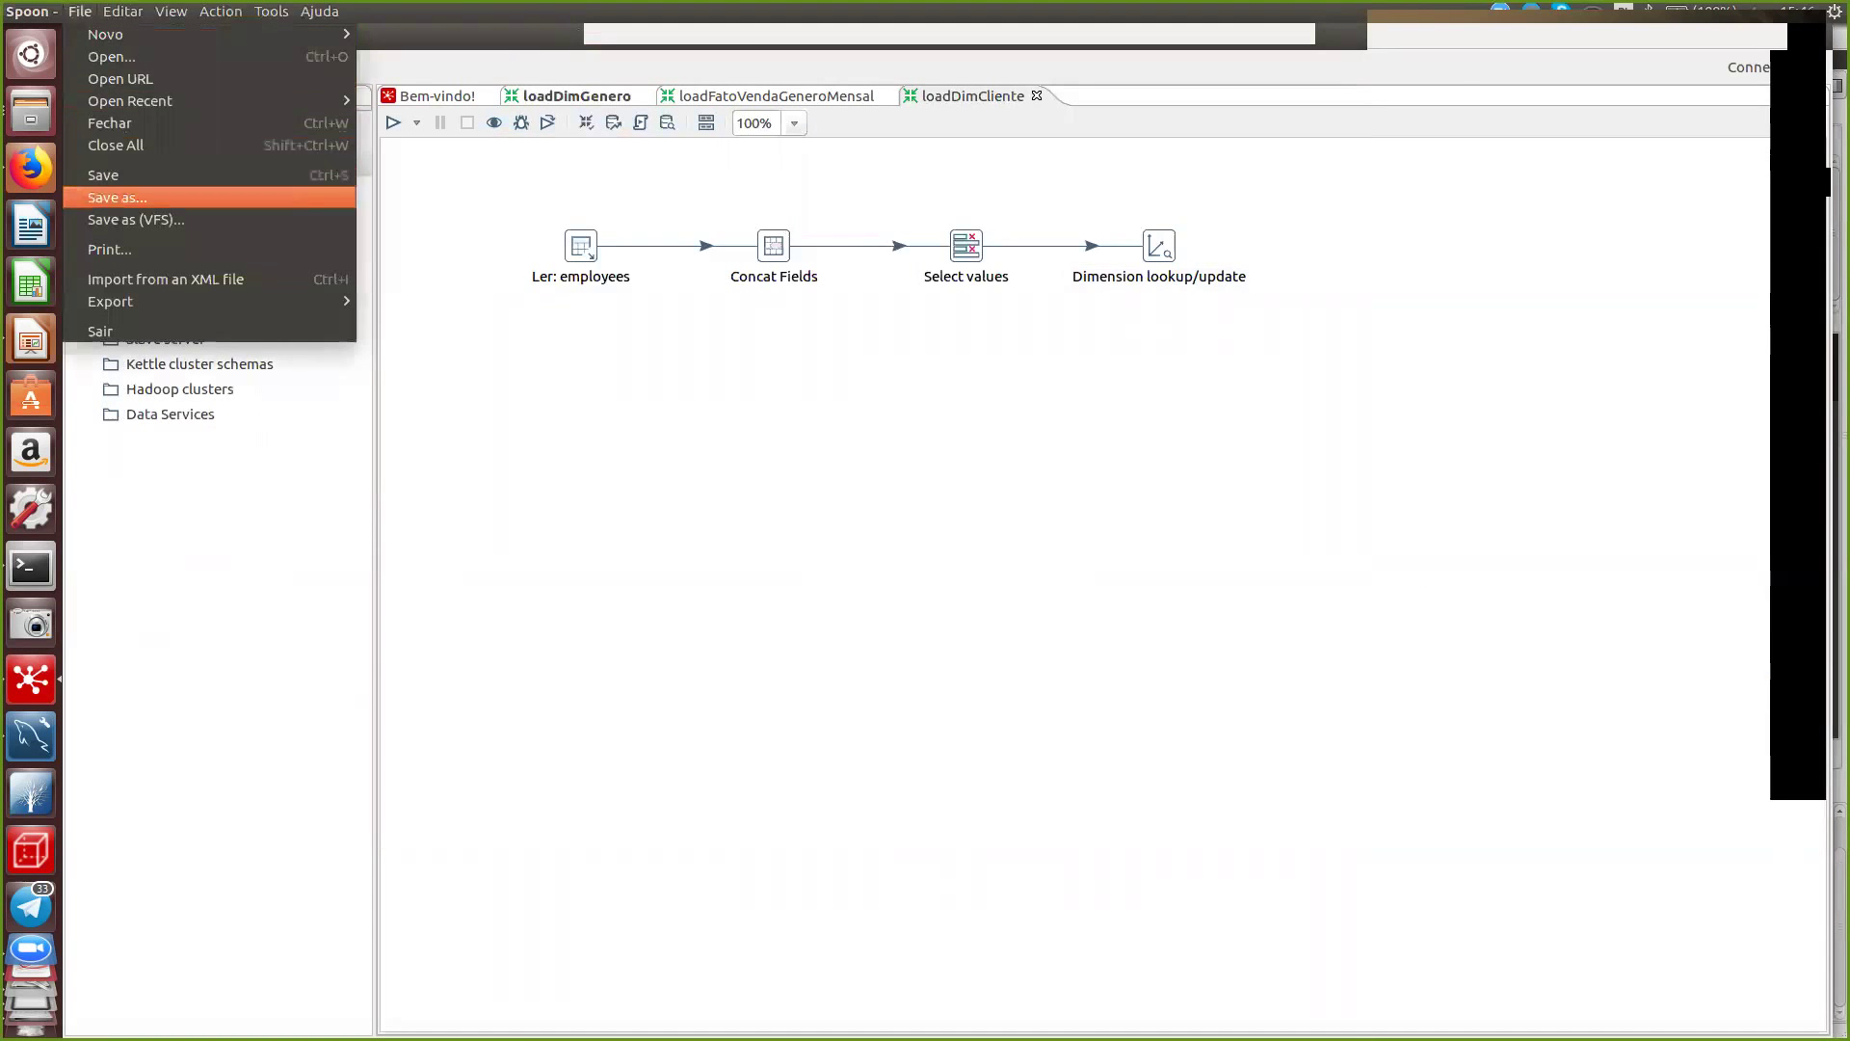
pyautogui.press('Return')
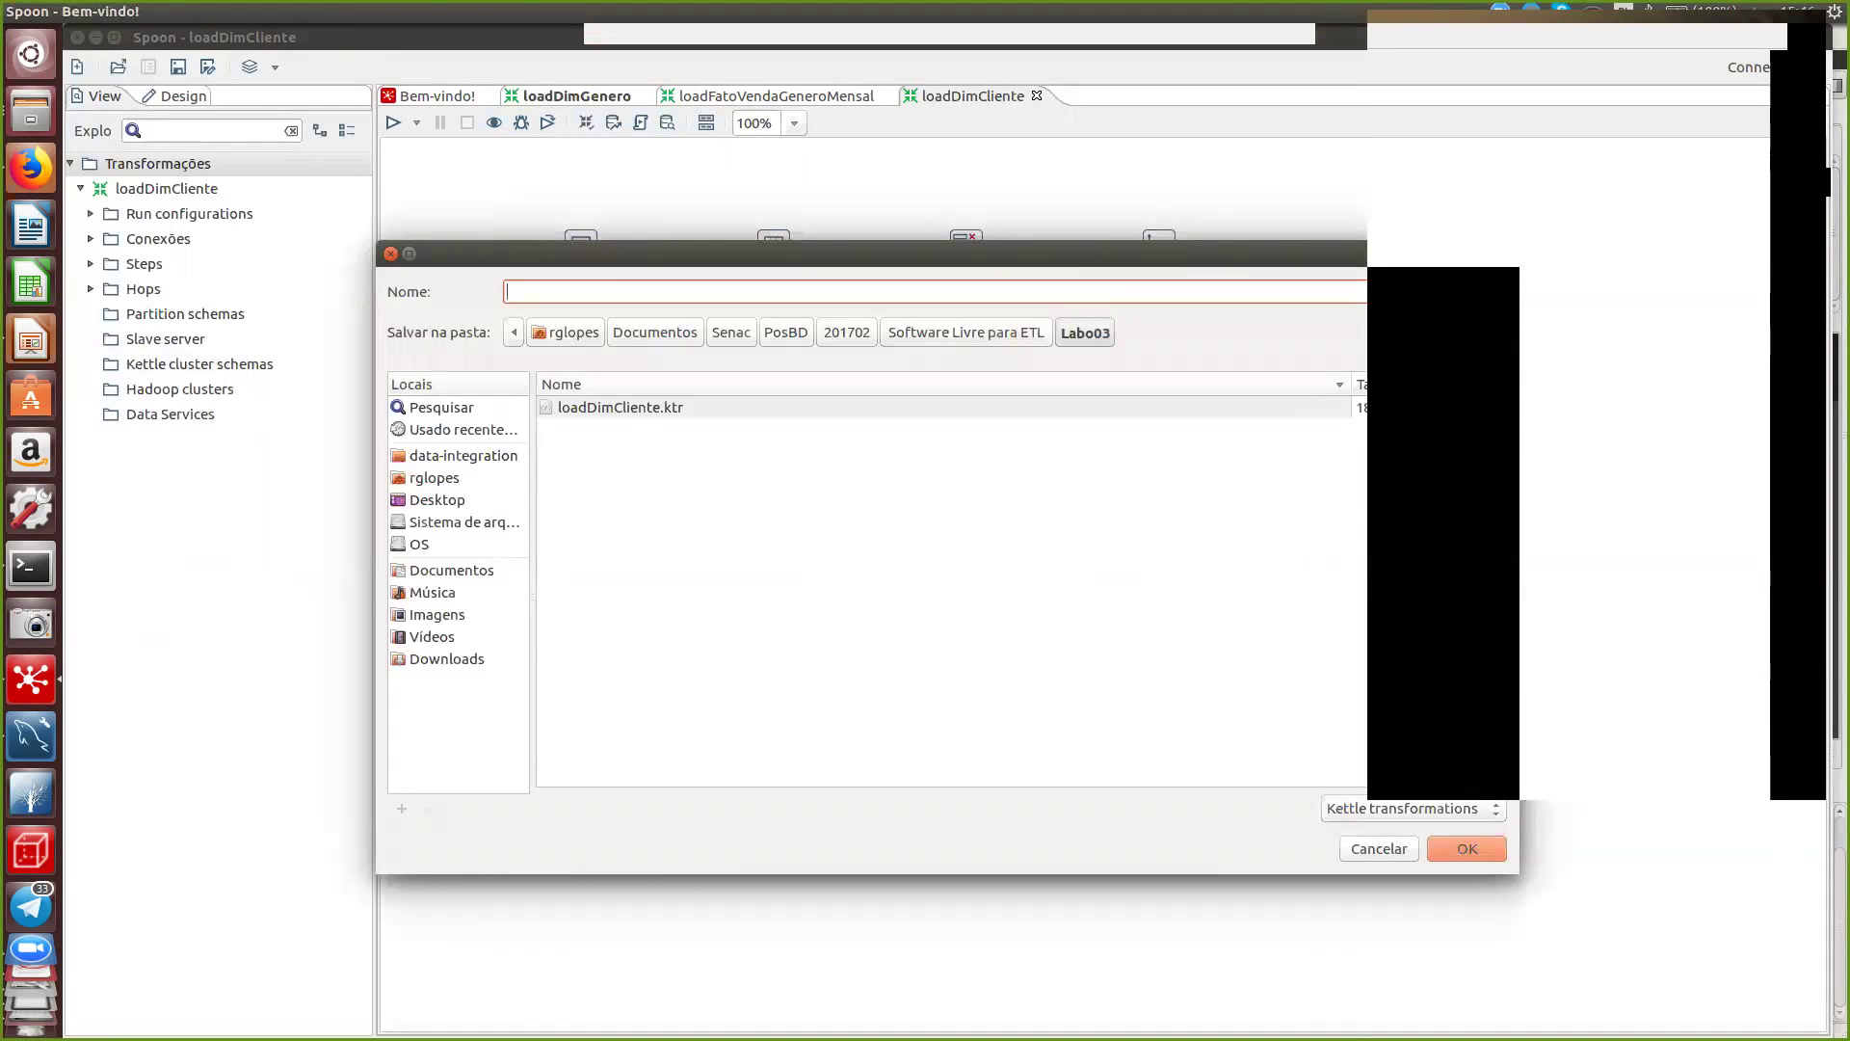
pyautogui.click(621, 407)
pyautogui.click(564, 291)
pyautogui.press('Delete')
pyautogui.press('Delete')
pyautogui.press('Delete')
pyautogui.press('Delete')
pyautogui.press('Delete')
pyautogui.press('Delete')
pyautogui.press('Delete')
pyautogui.write('Vendedor')
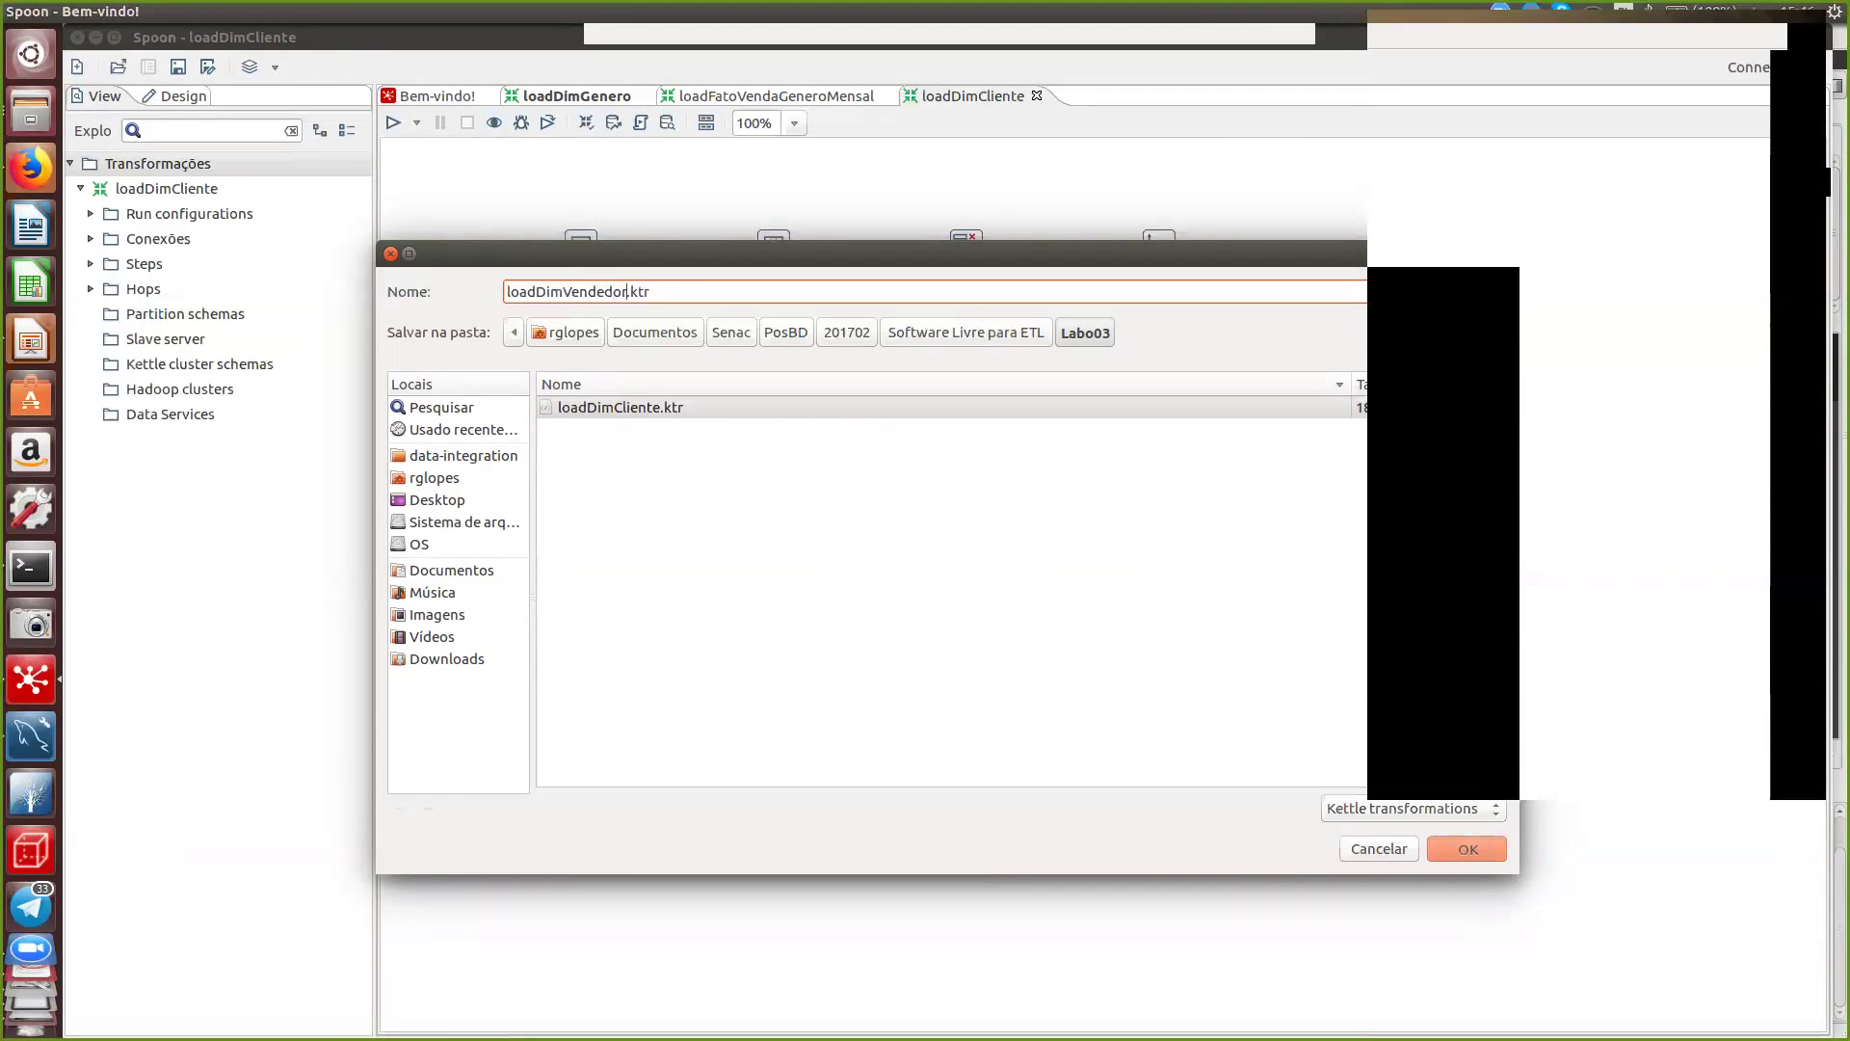
pyautogui.press('Return')
pyautogui.click(868, 911)
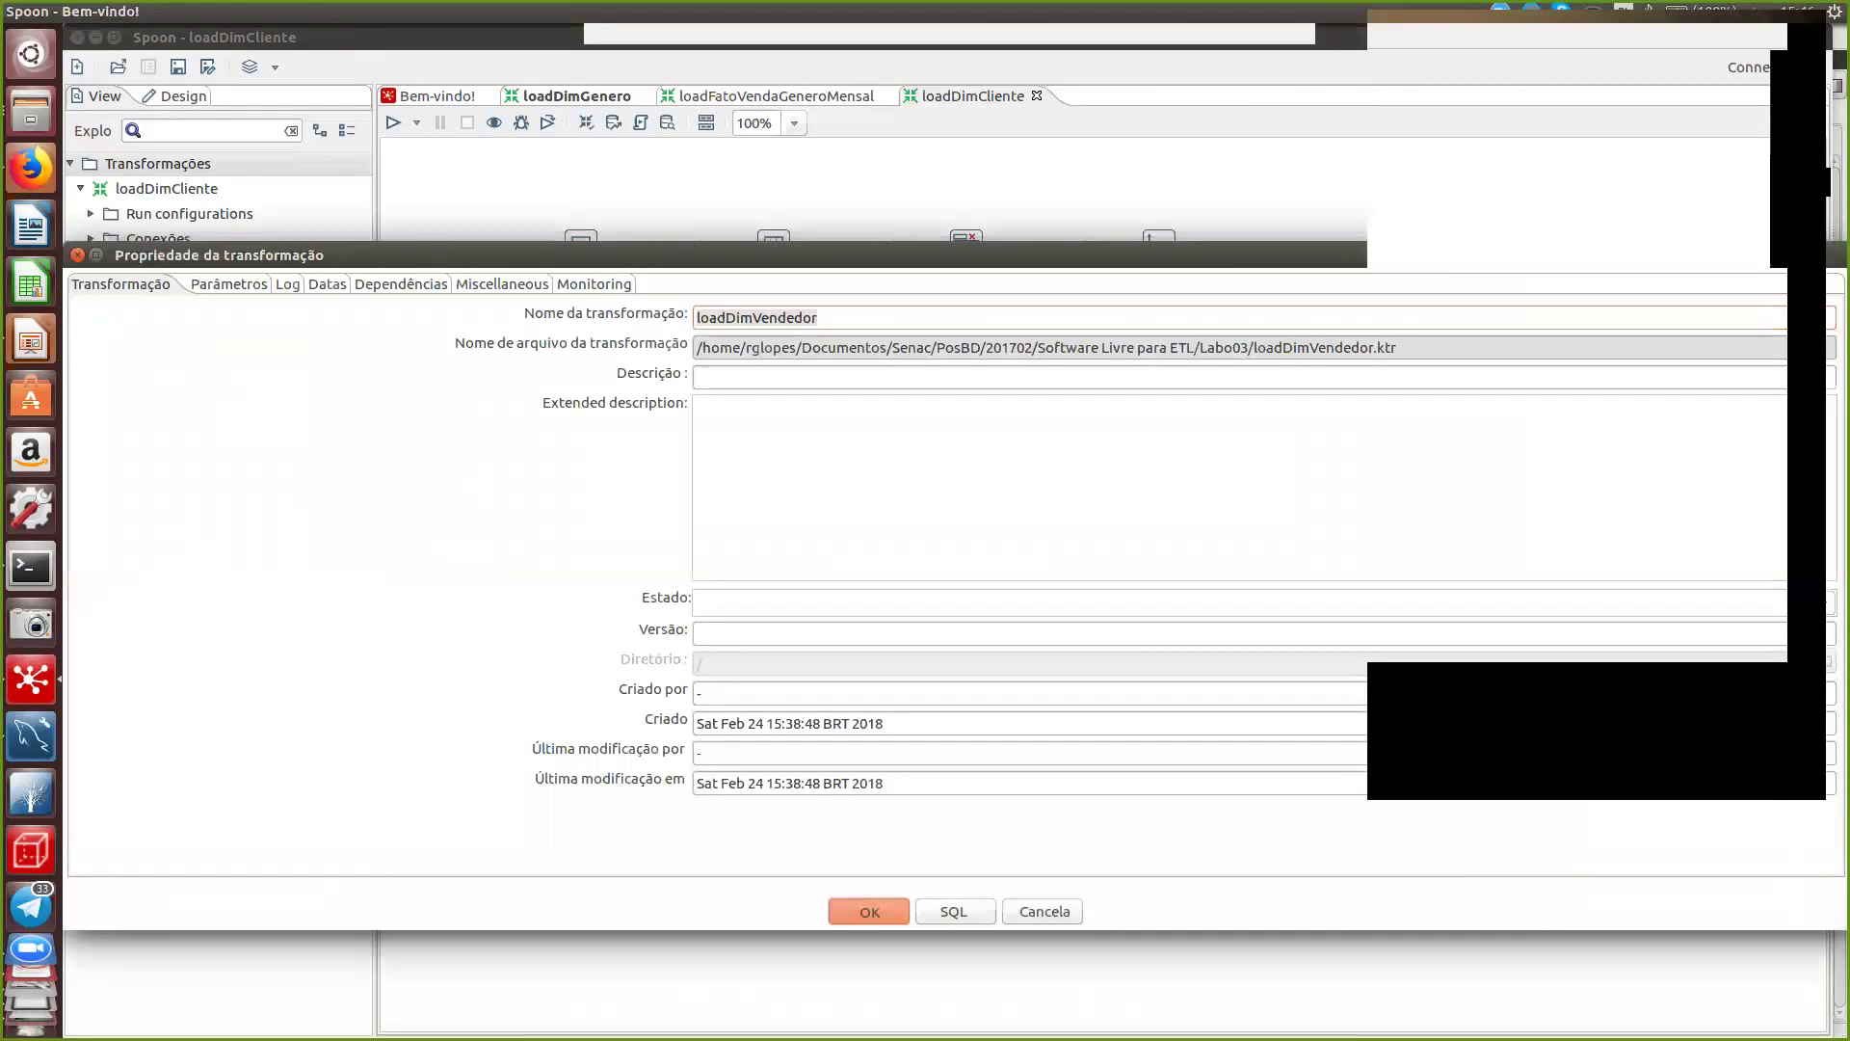
# - Set the Dimension lookup/update connection to birt_dimensional and its target table to dim_vendedor
pyautogui.doubleClick(1160, 246)
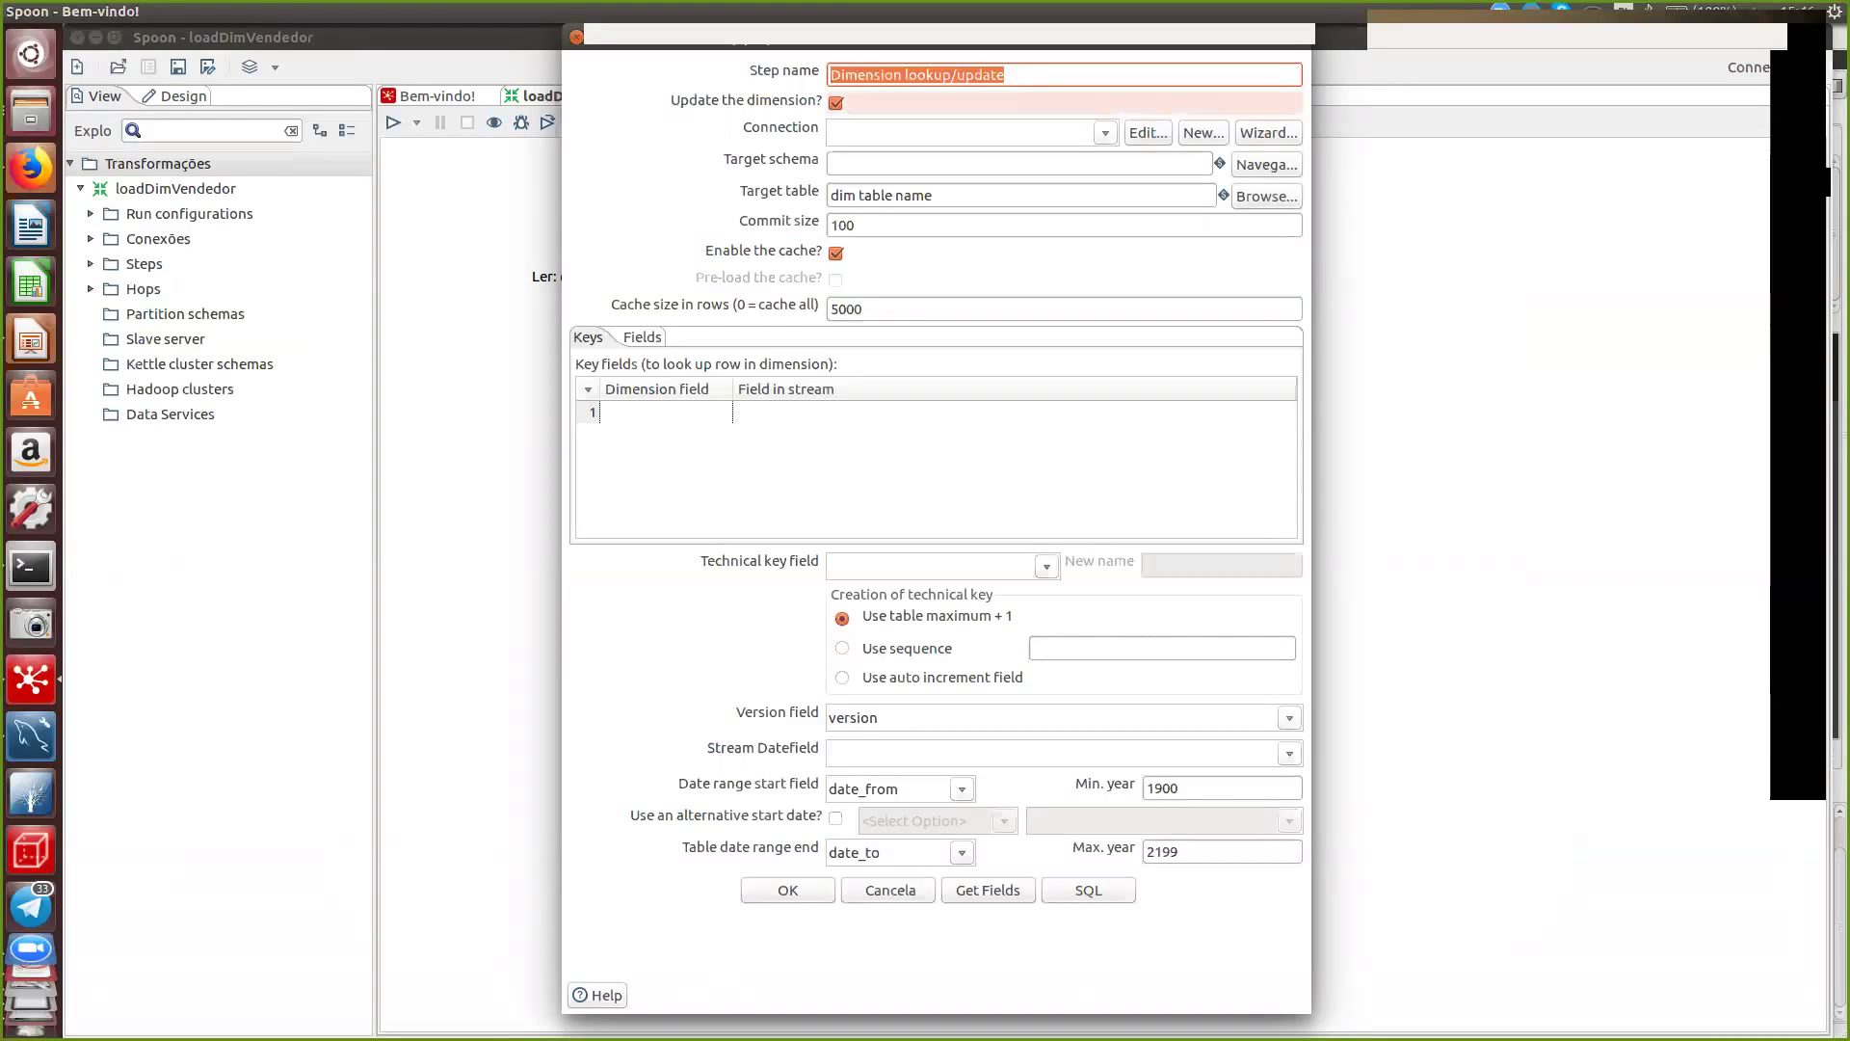
pyautogui.click(1105, 132)
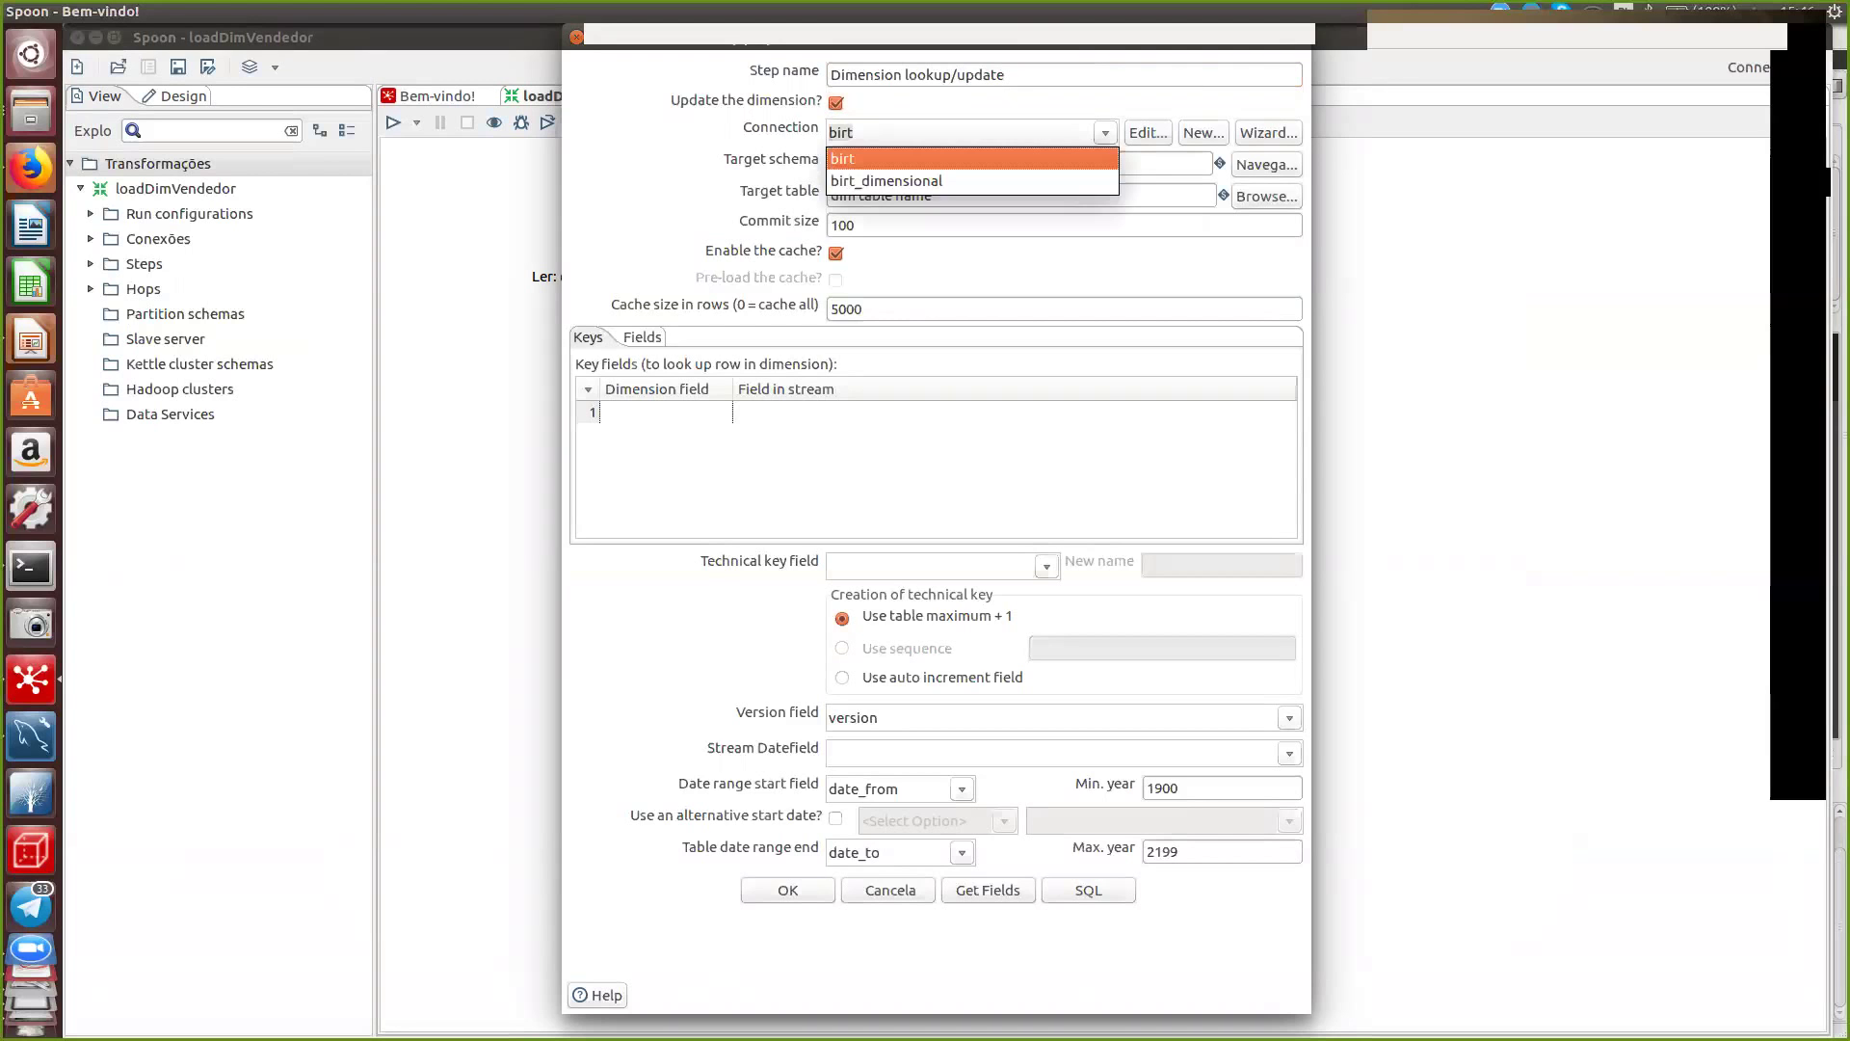
pyautogui.click(887, 180)
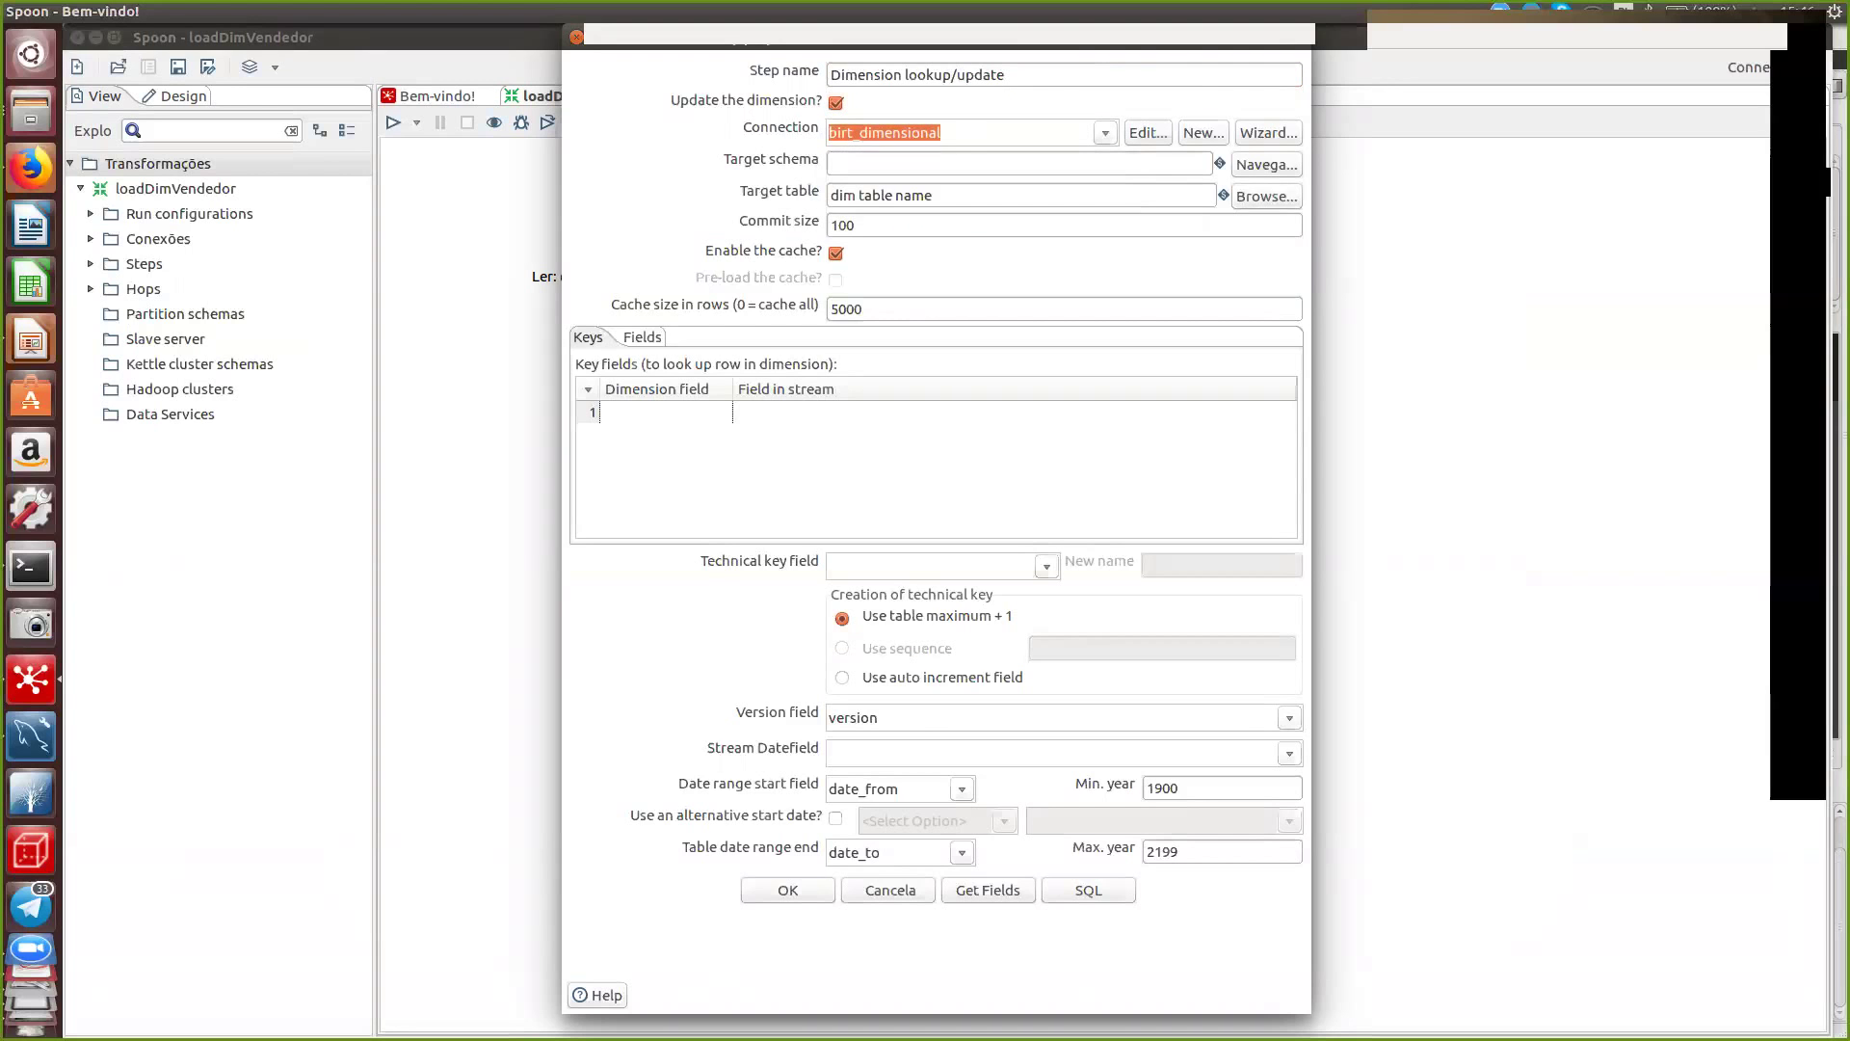
pyautogui.click(1266, 196)
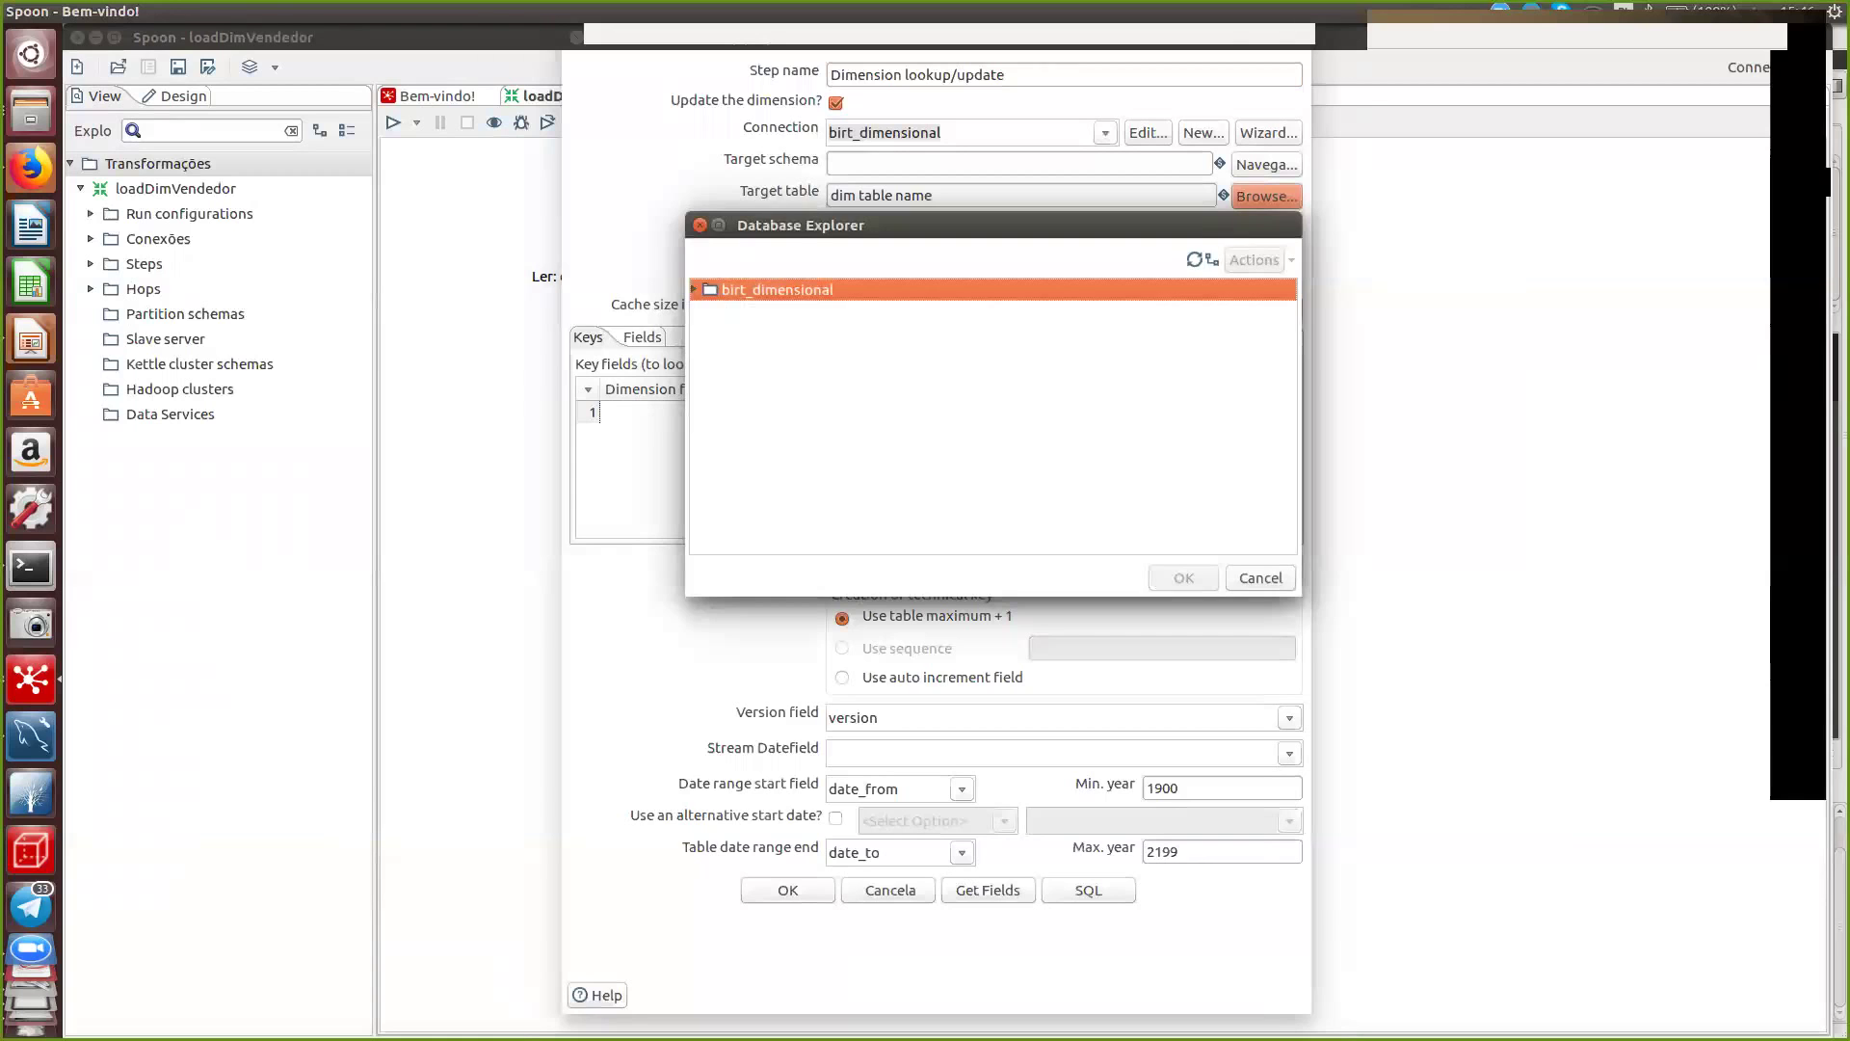
pyautogui.press('Right')
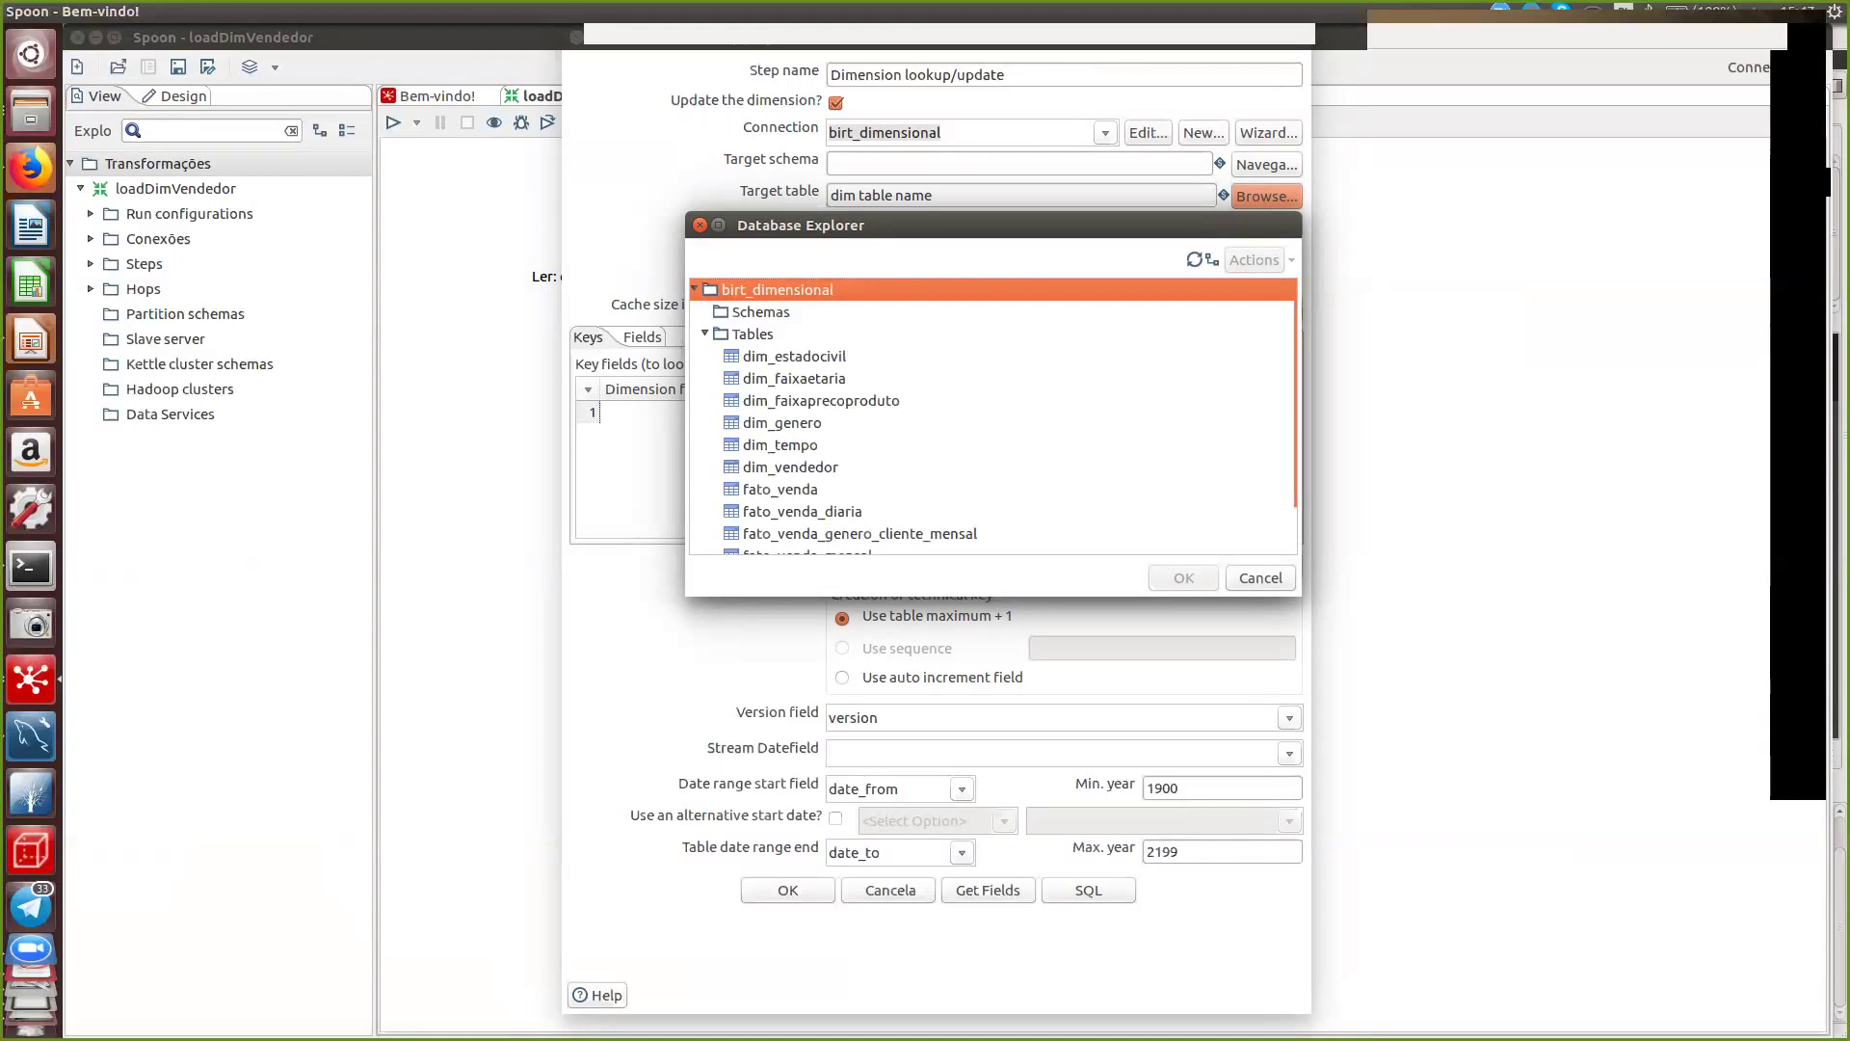
pyautogui.click(791, 466)
pyautogui.press('Return')
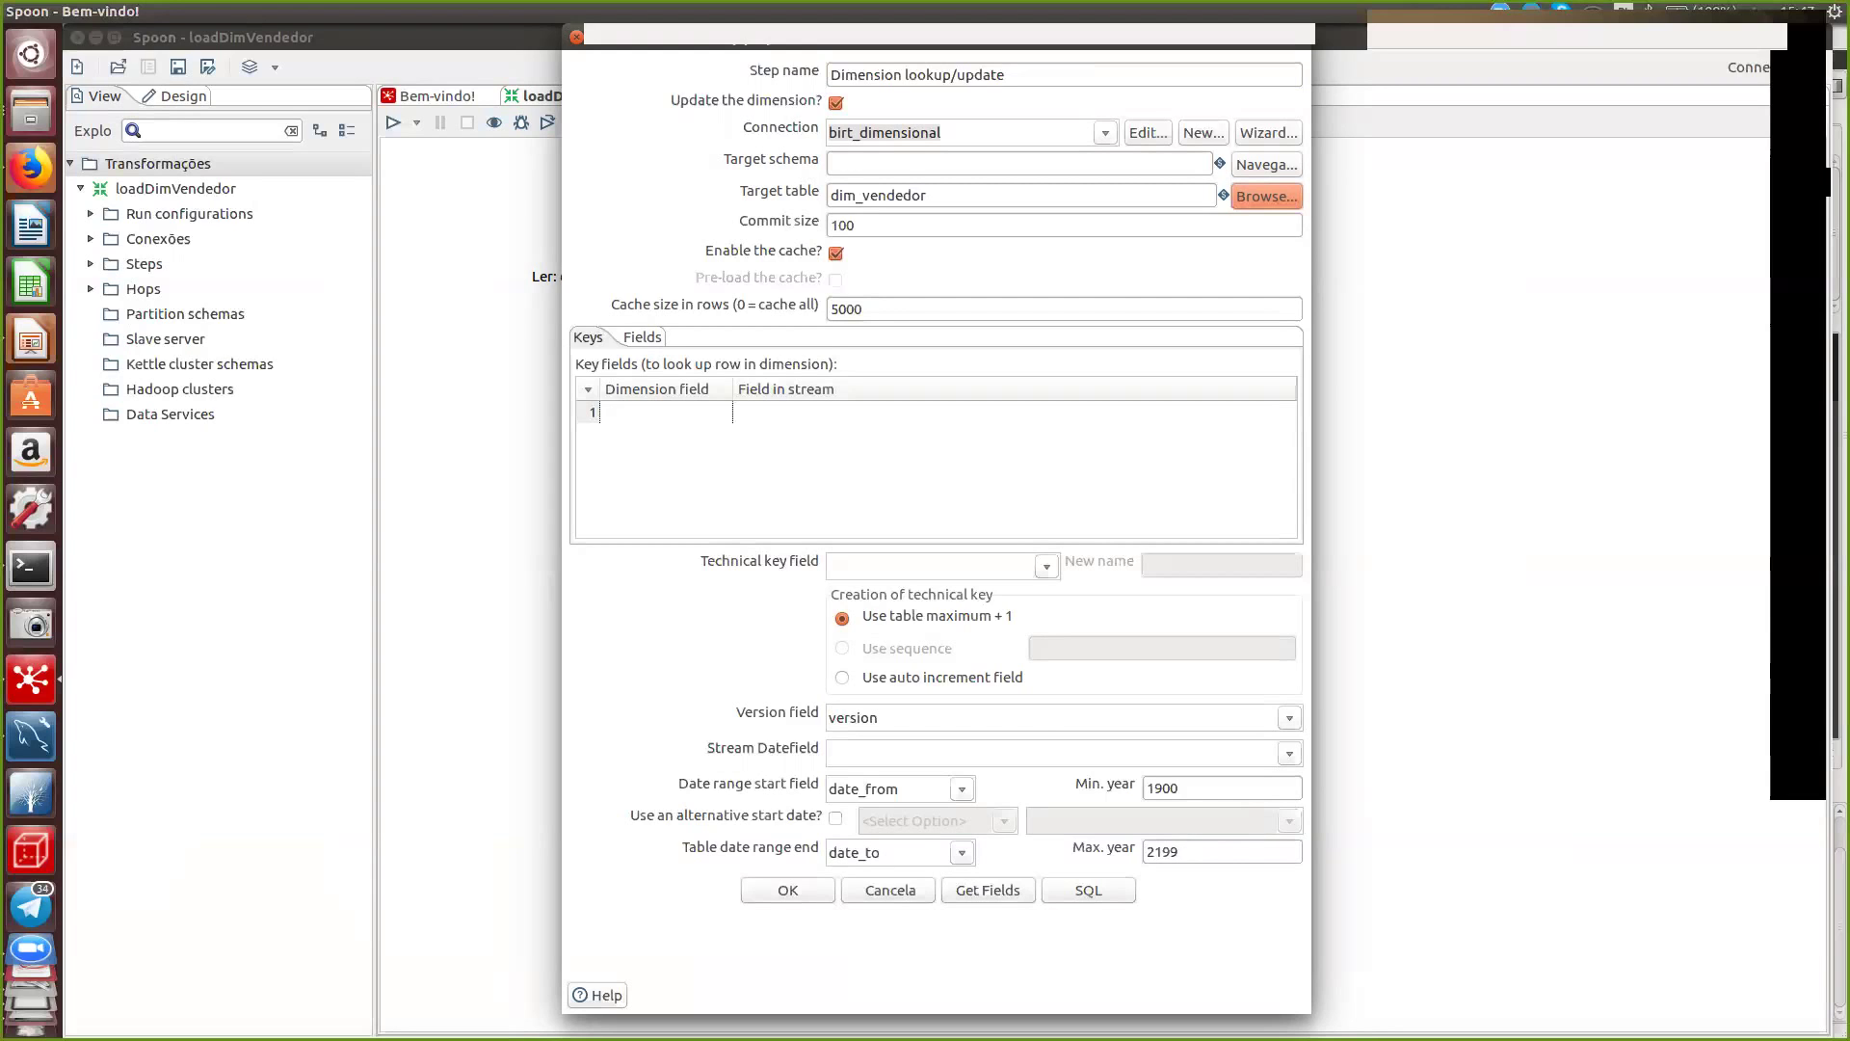
# - Match the dimension key field pk_vendedor to the stream field pk_Vendedor and set the technical key field to idDim_Vendedor
pyautogui.click(665, 412)
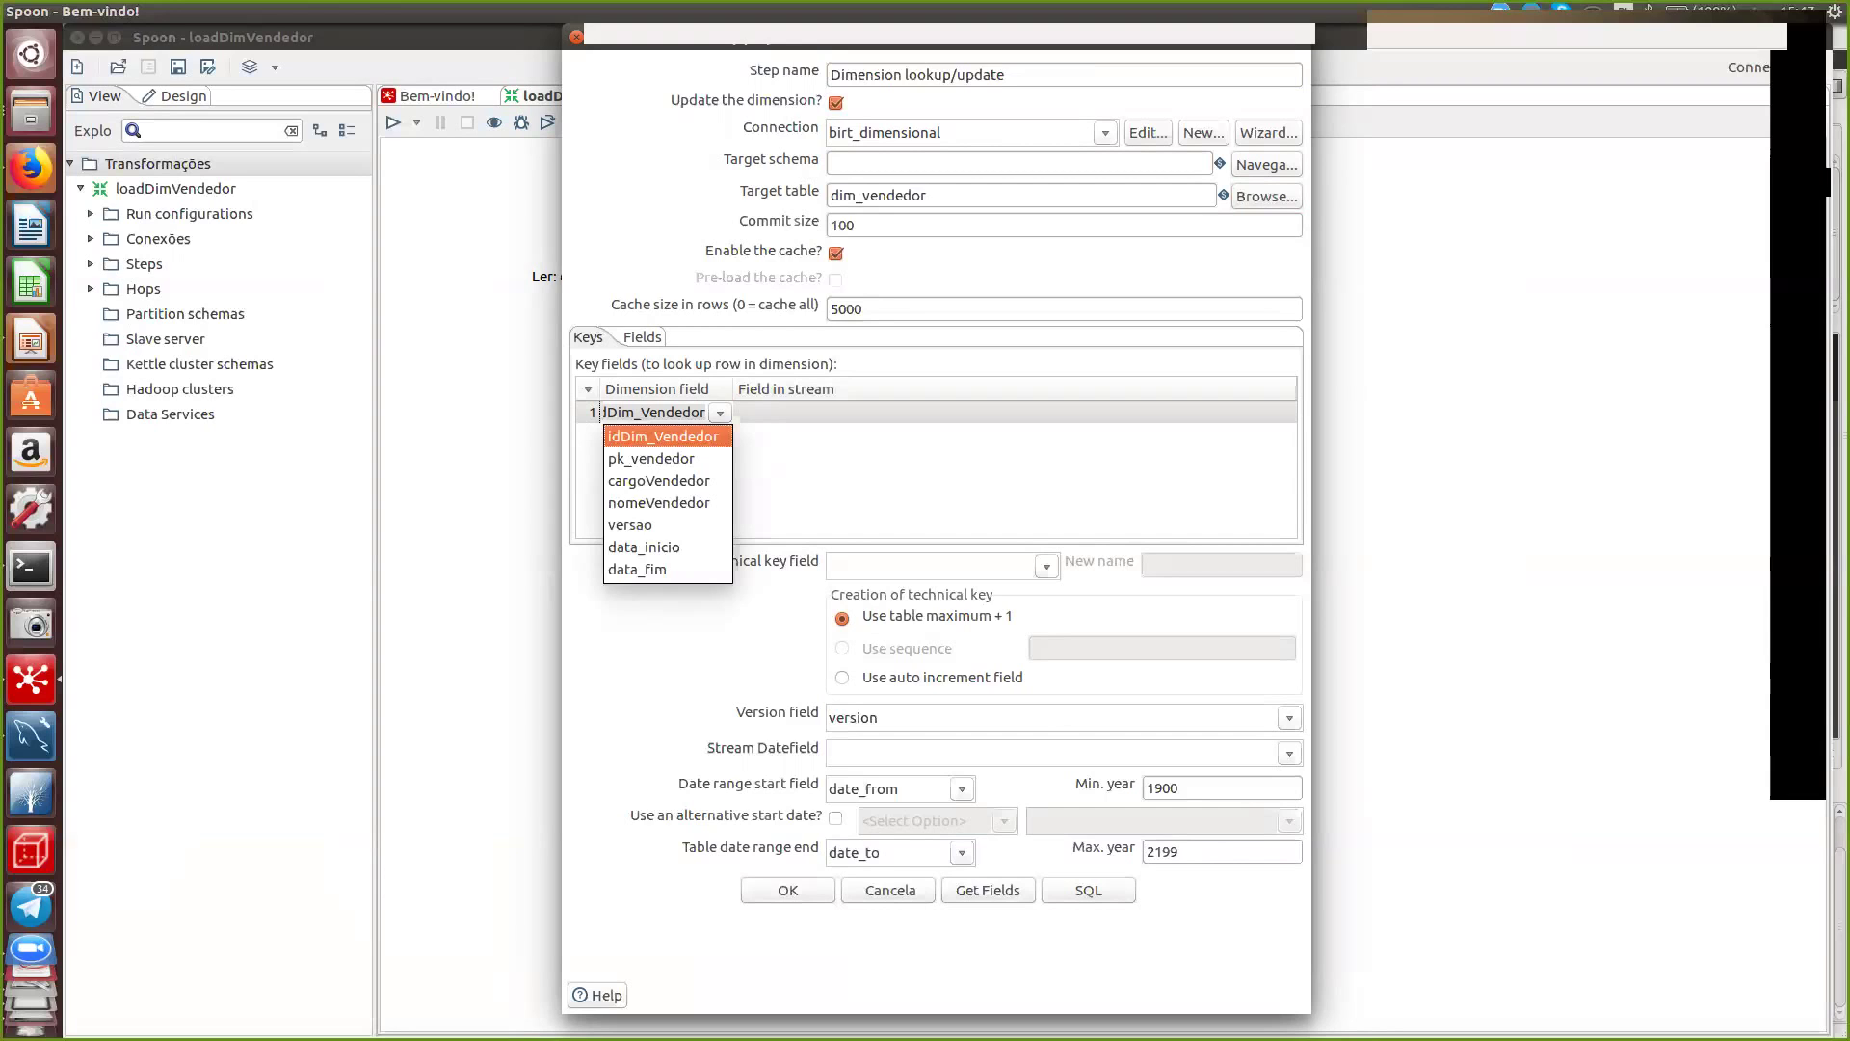
pyautogui.press('Down')
pyautogui.press('Return')
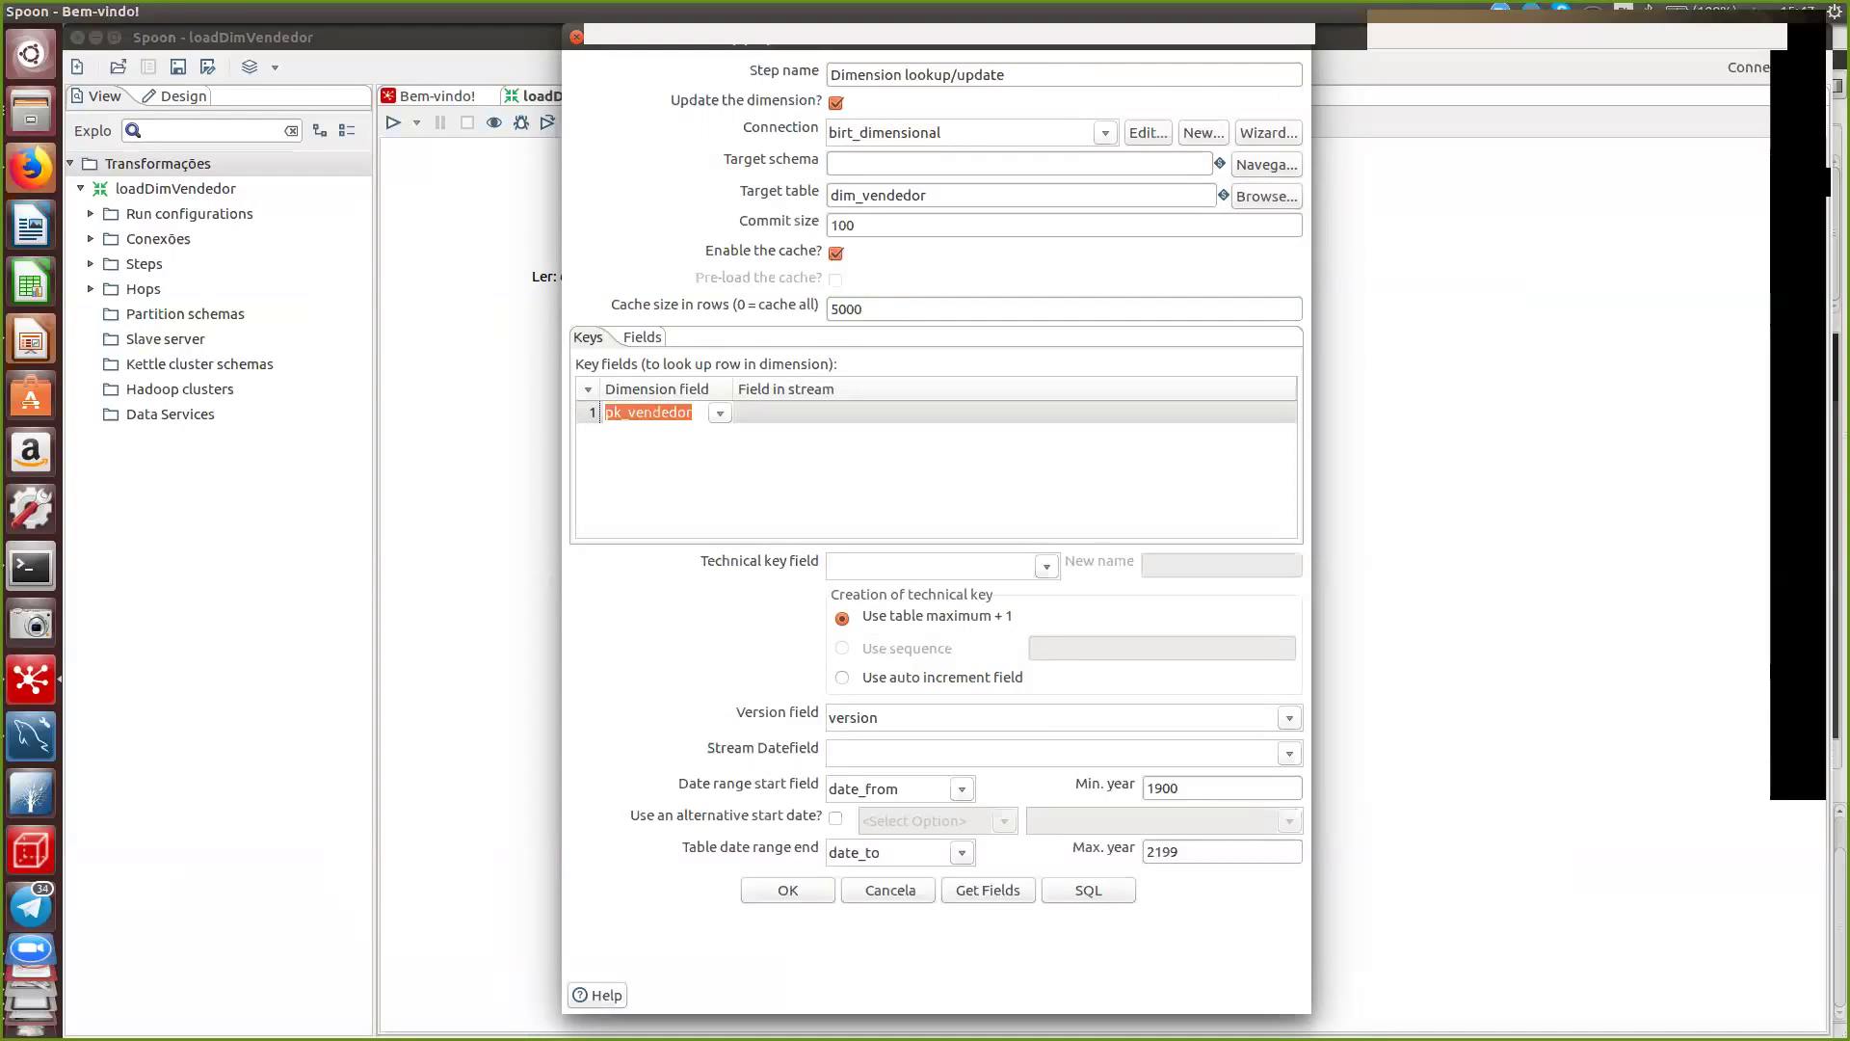
pyautogui.click(802, 413)
pyautogui.press('Down')
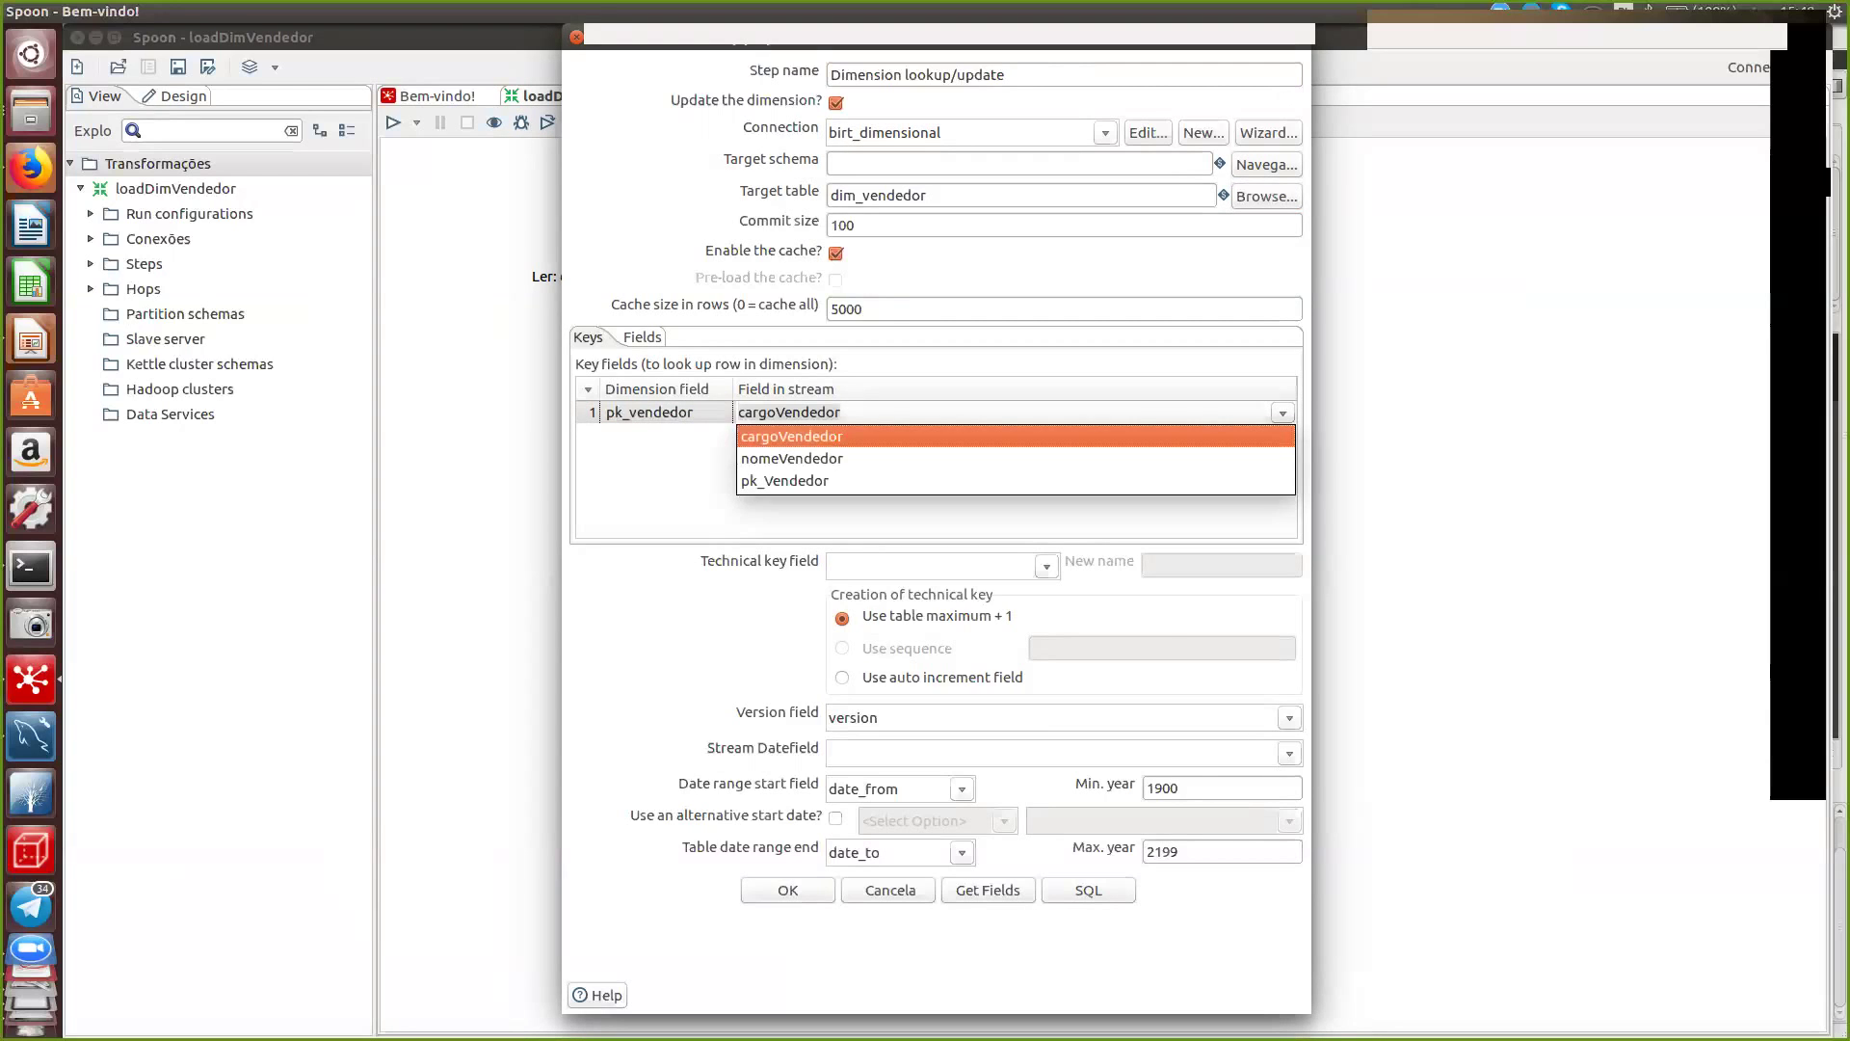
pyautogui.press('Down')
pyautogui.press('Down')
pyautogui.press('Return')
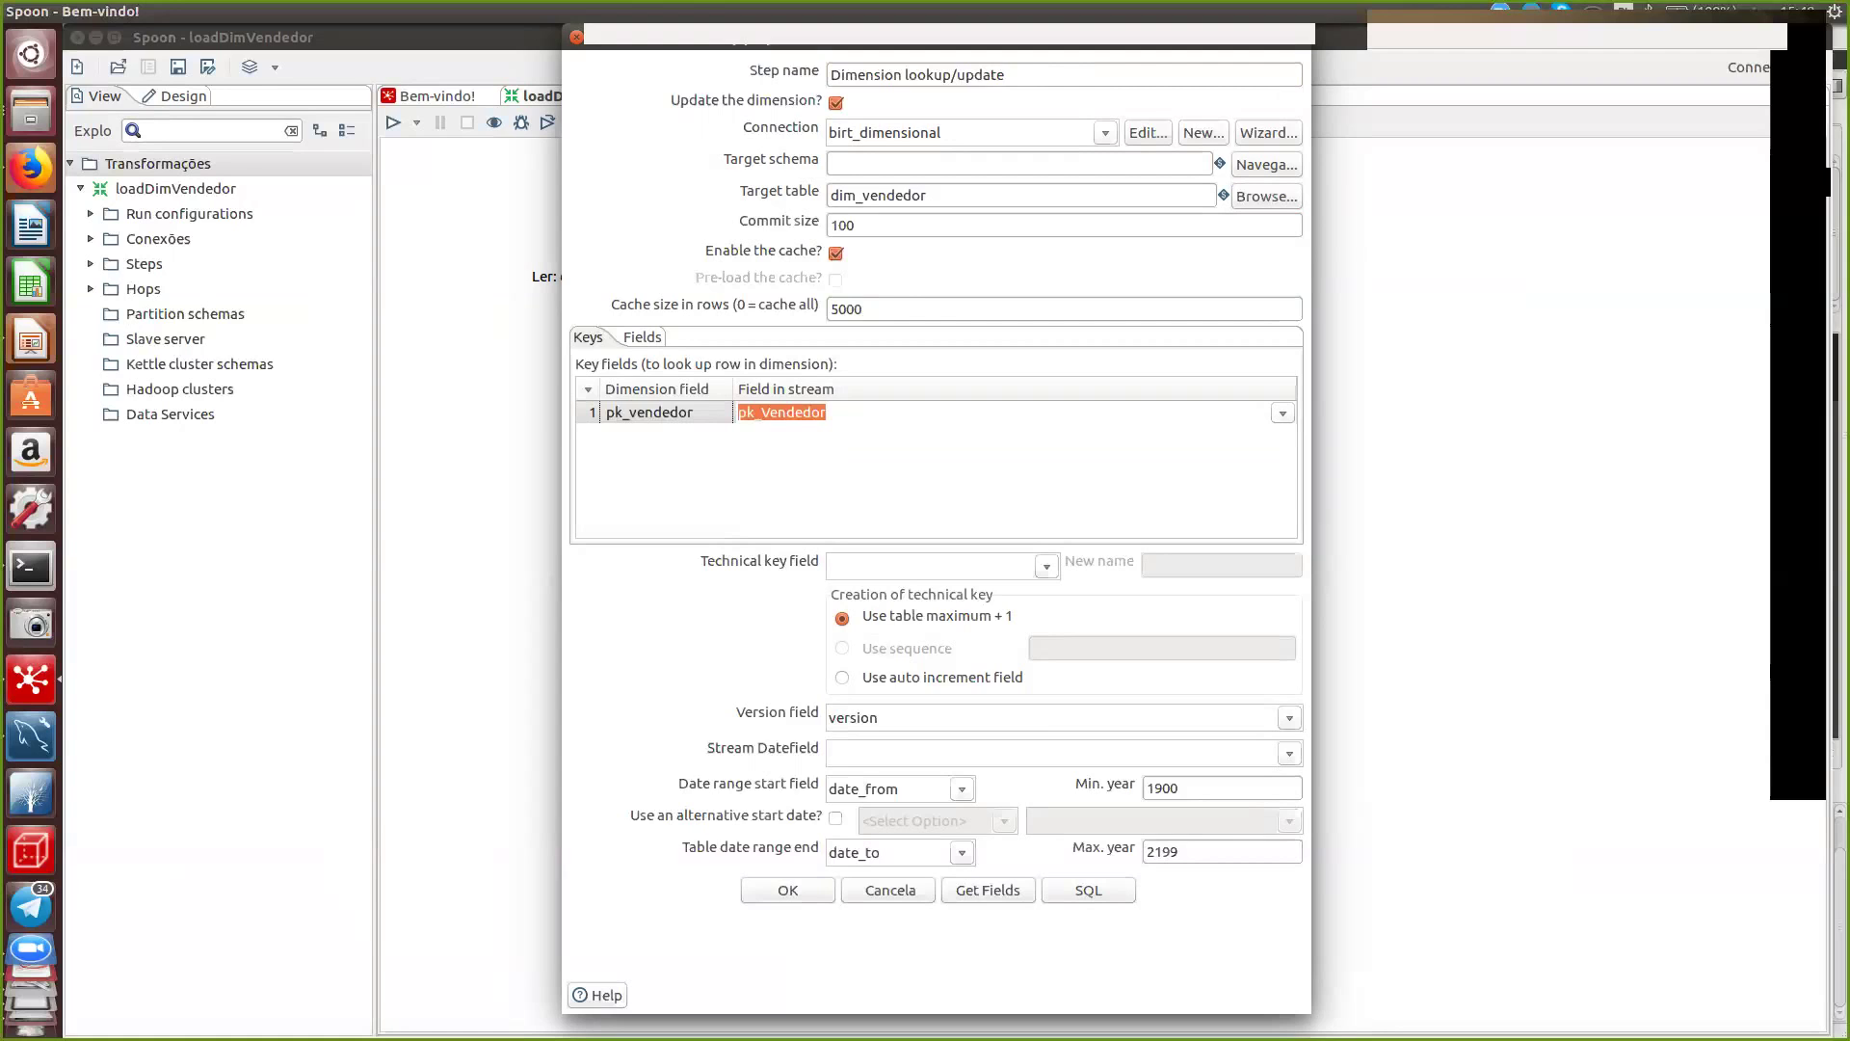
pyautogui.click(1046, 565)
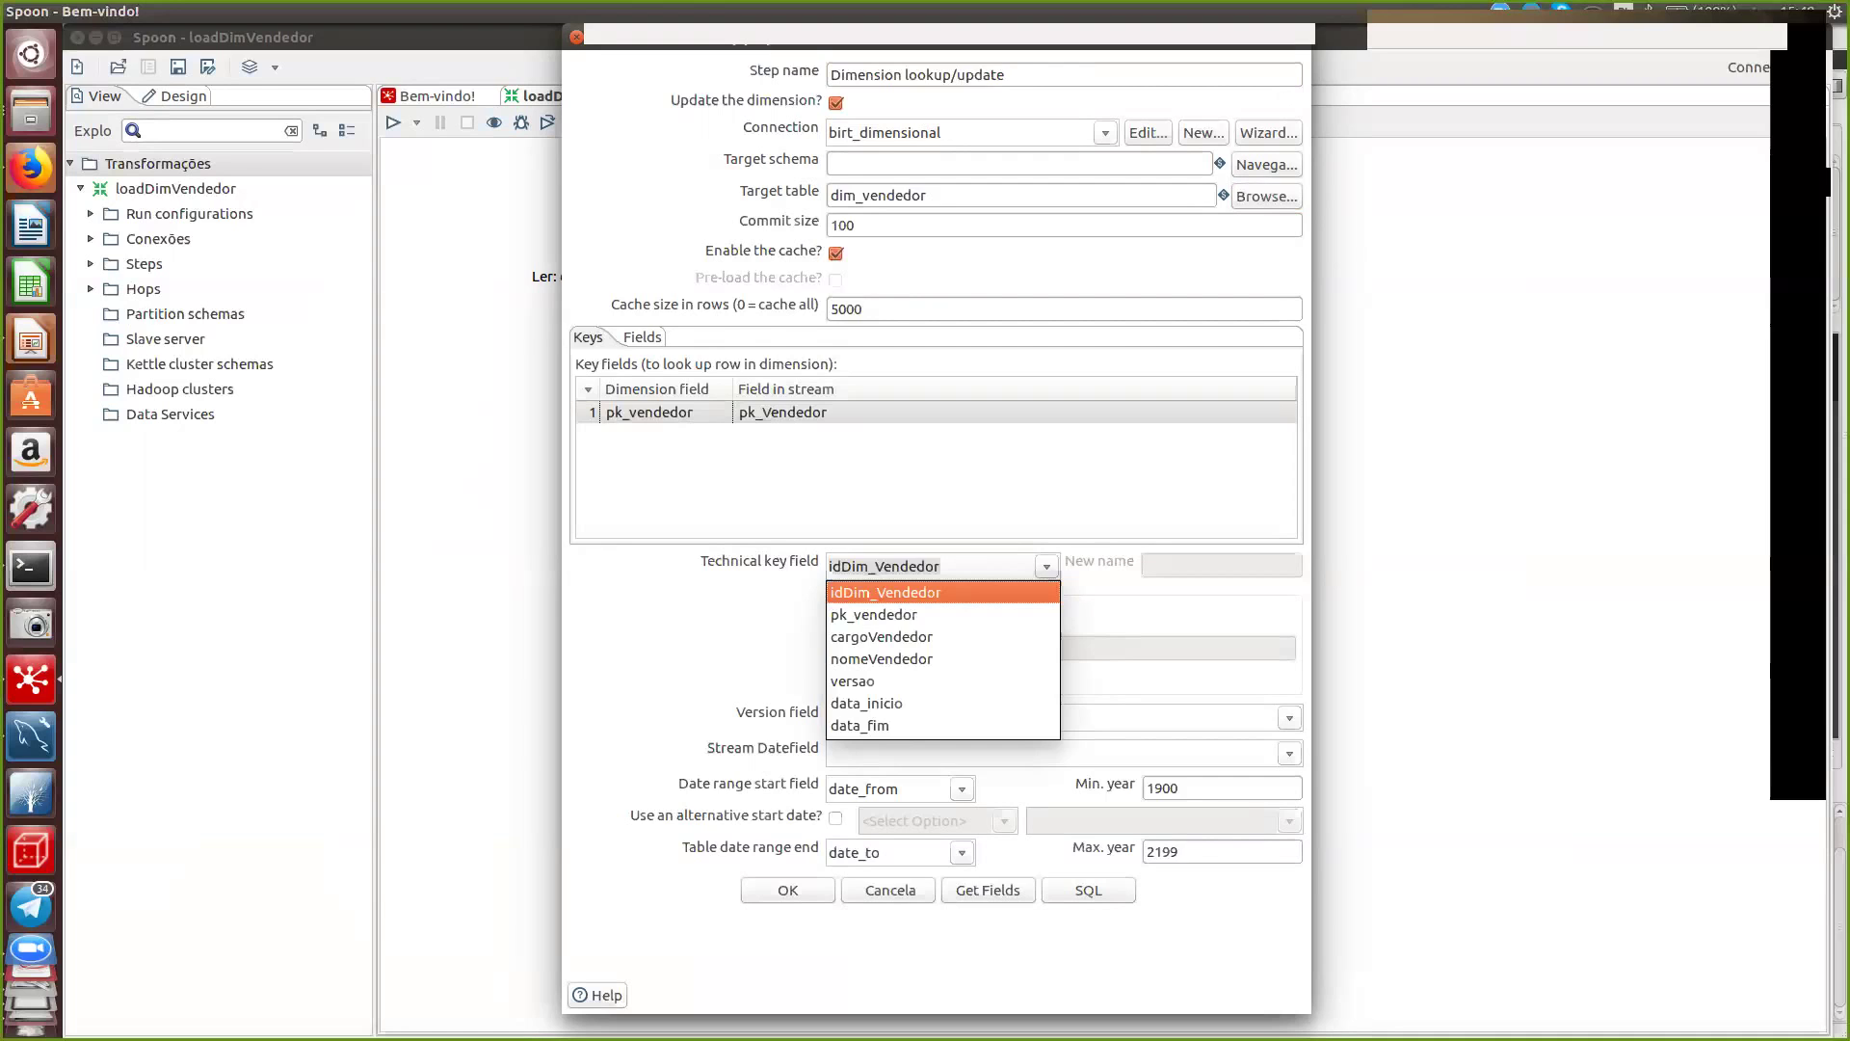
pyautogui.press('Return')
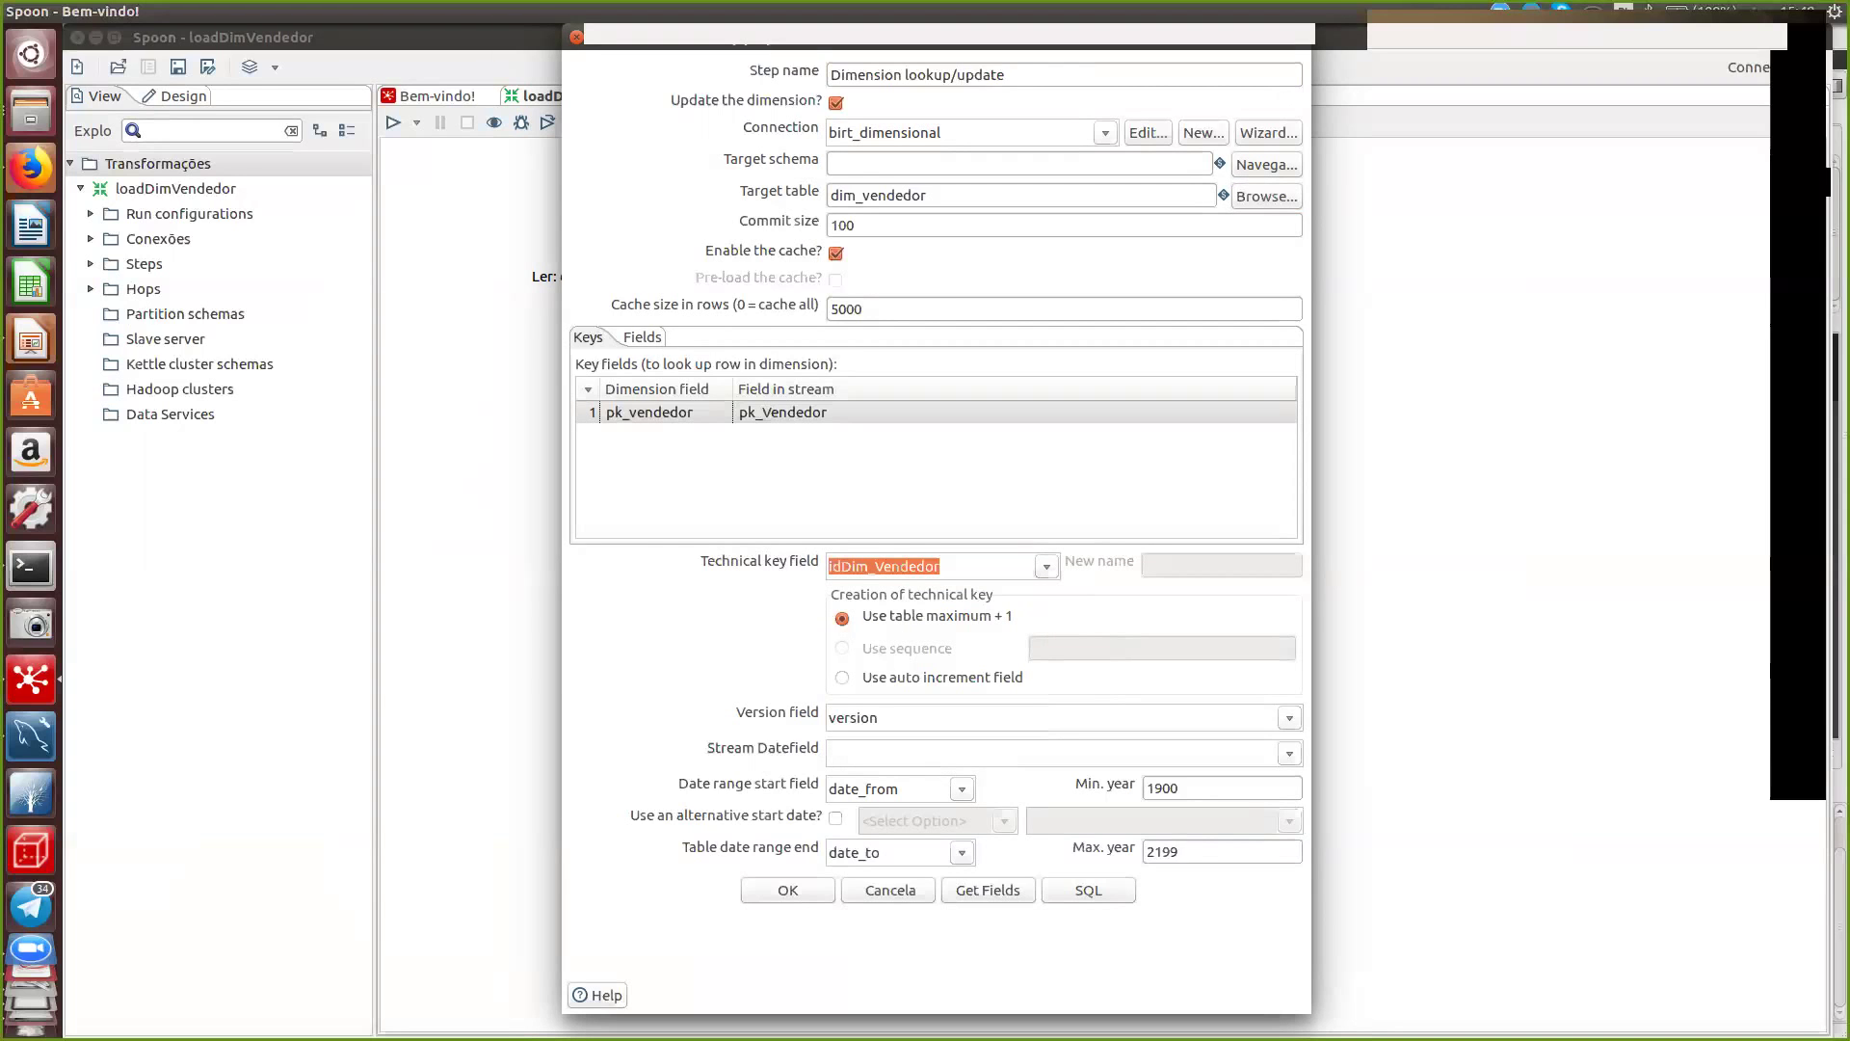
# - Set the version field of the Dimension lookup/update step to versao
pyautogui.click(1289, 718)
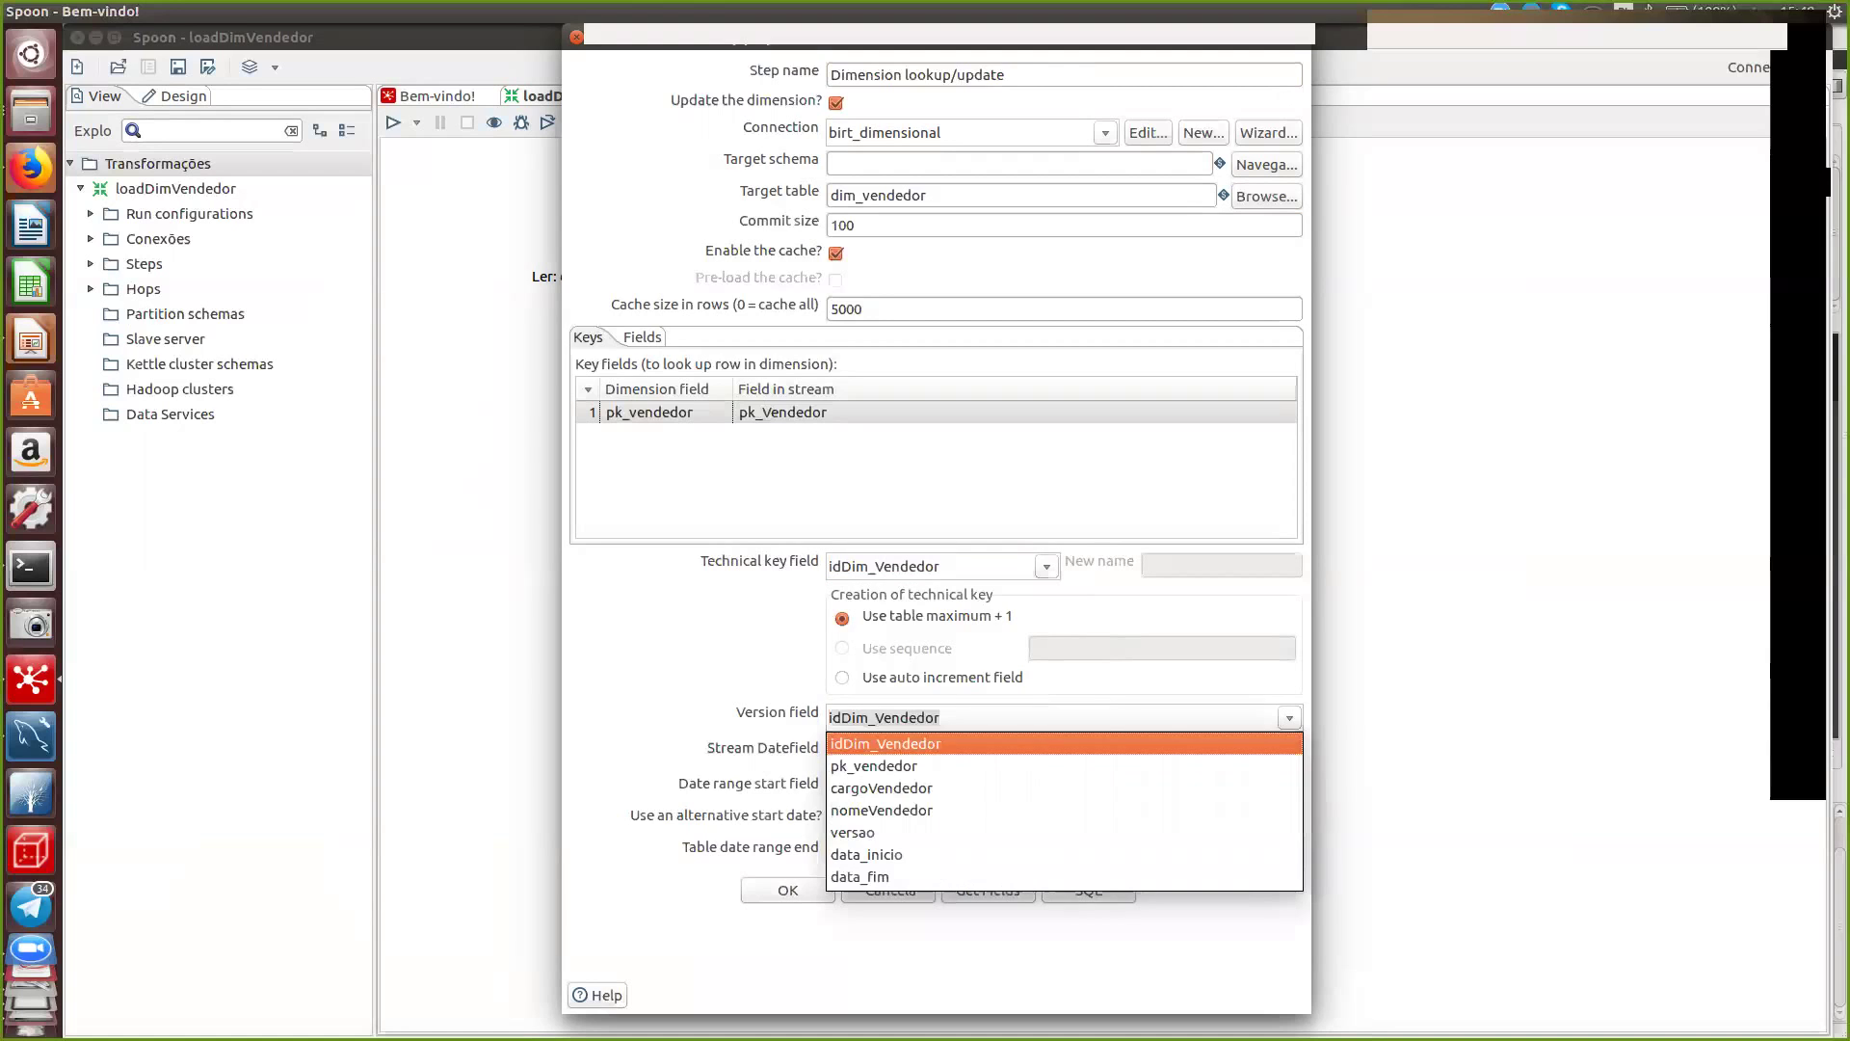
pyautogui.click(1157, 854)
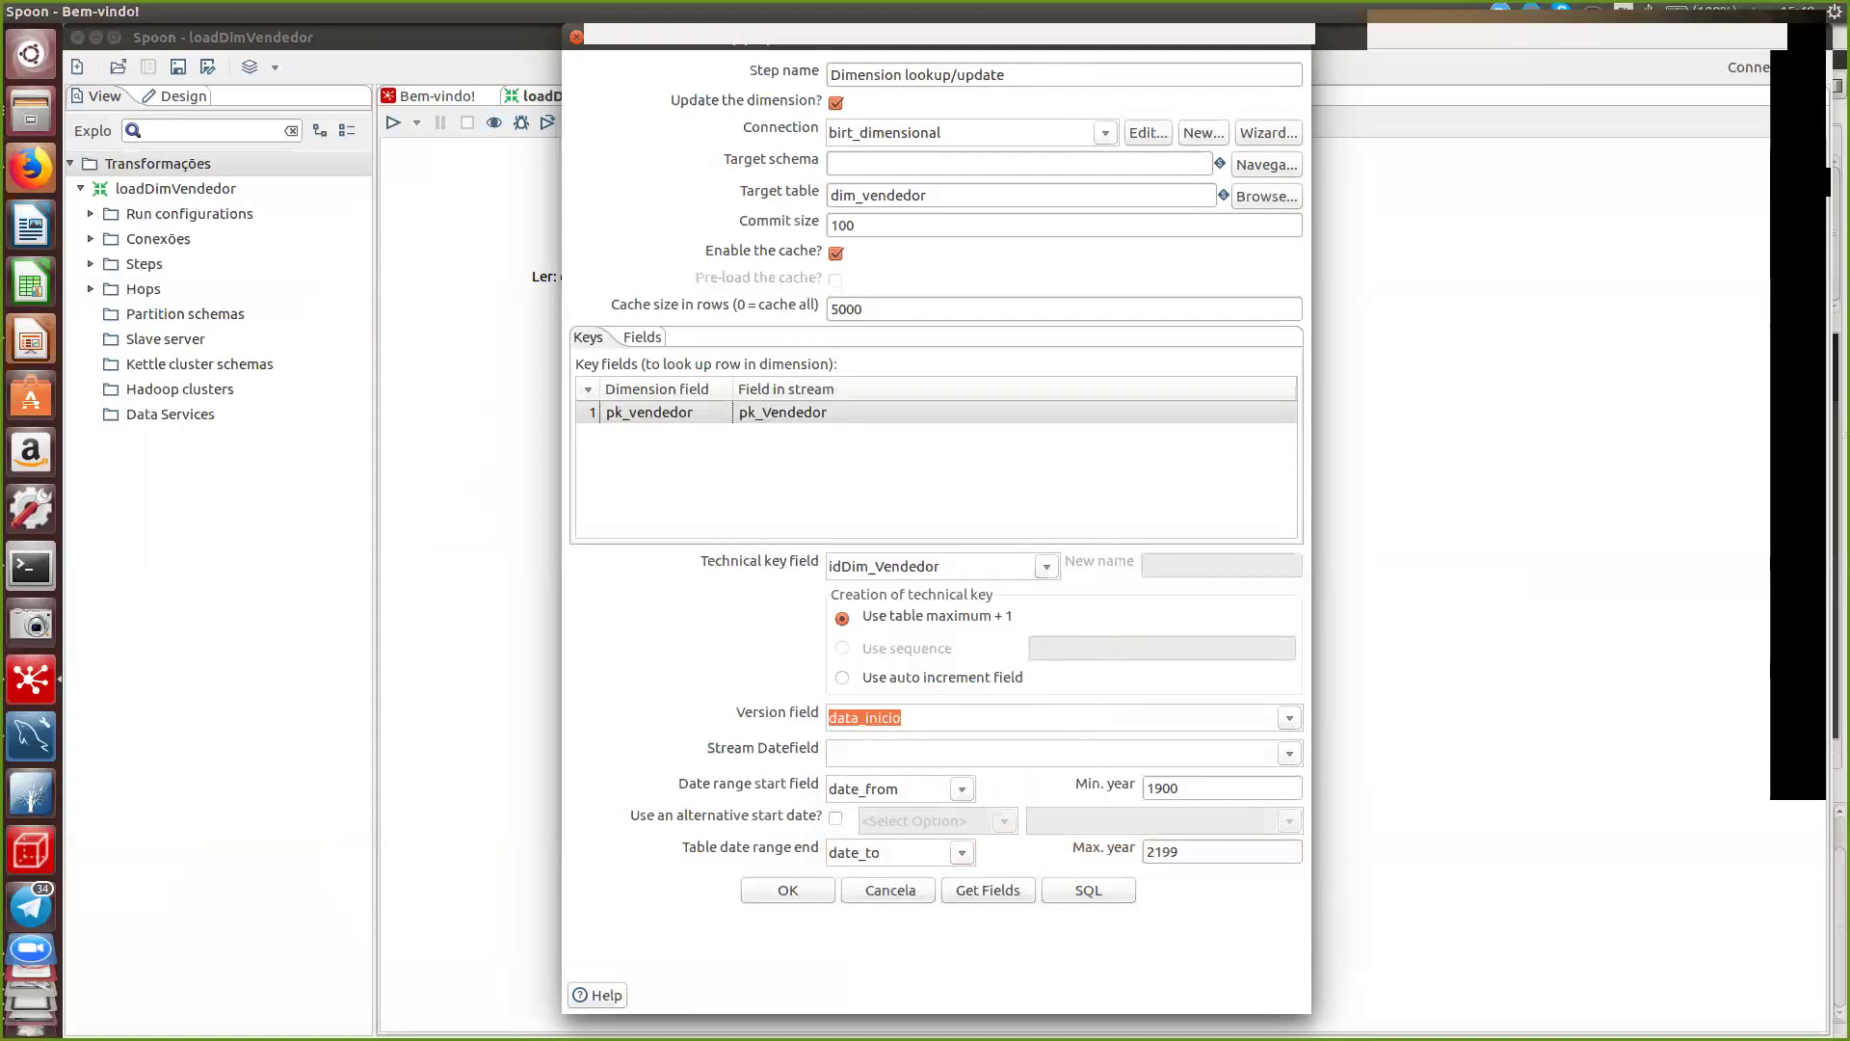
pyautogui.press('Tab')
pyautogui.press('space')
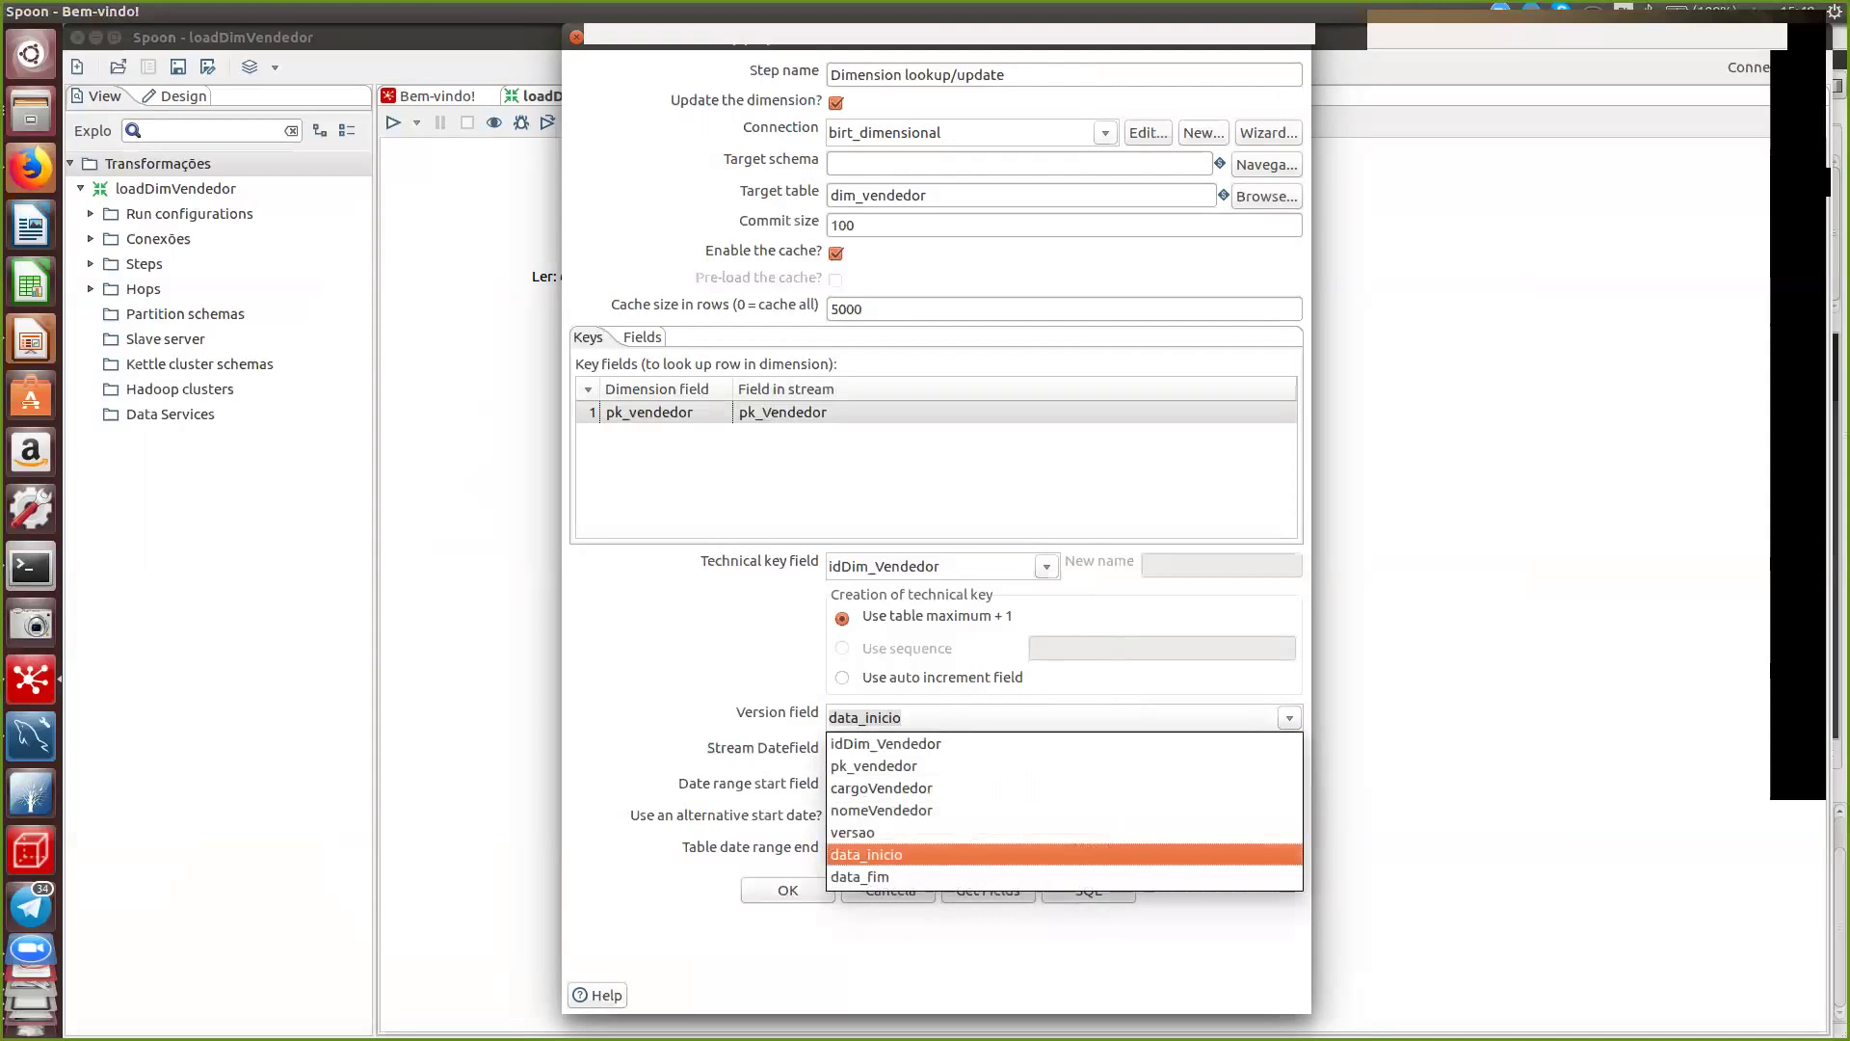
pyautogui.press('Up')
pyautogui.press('Return')
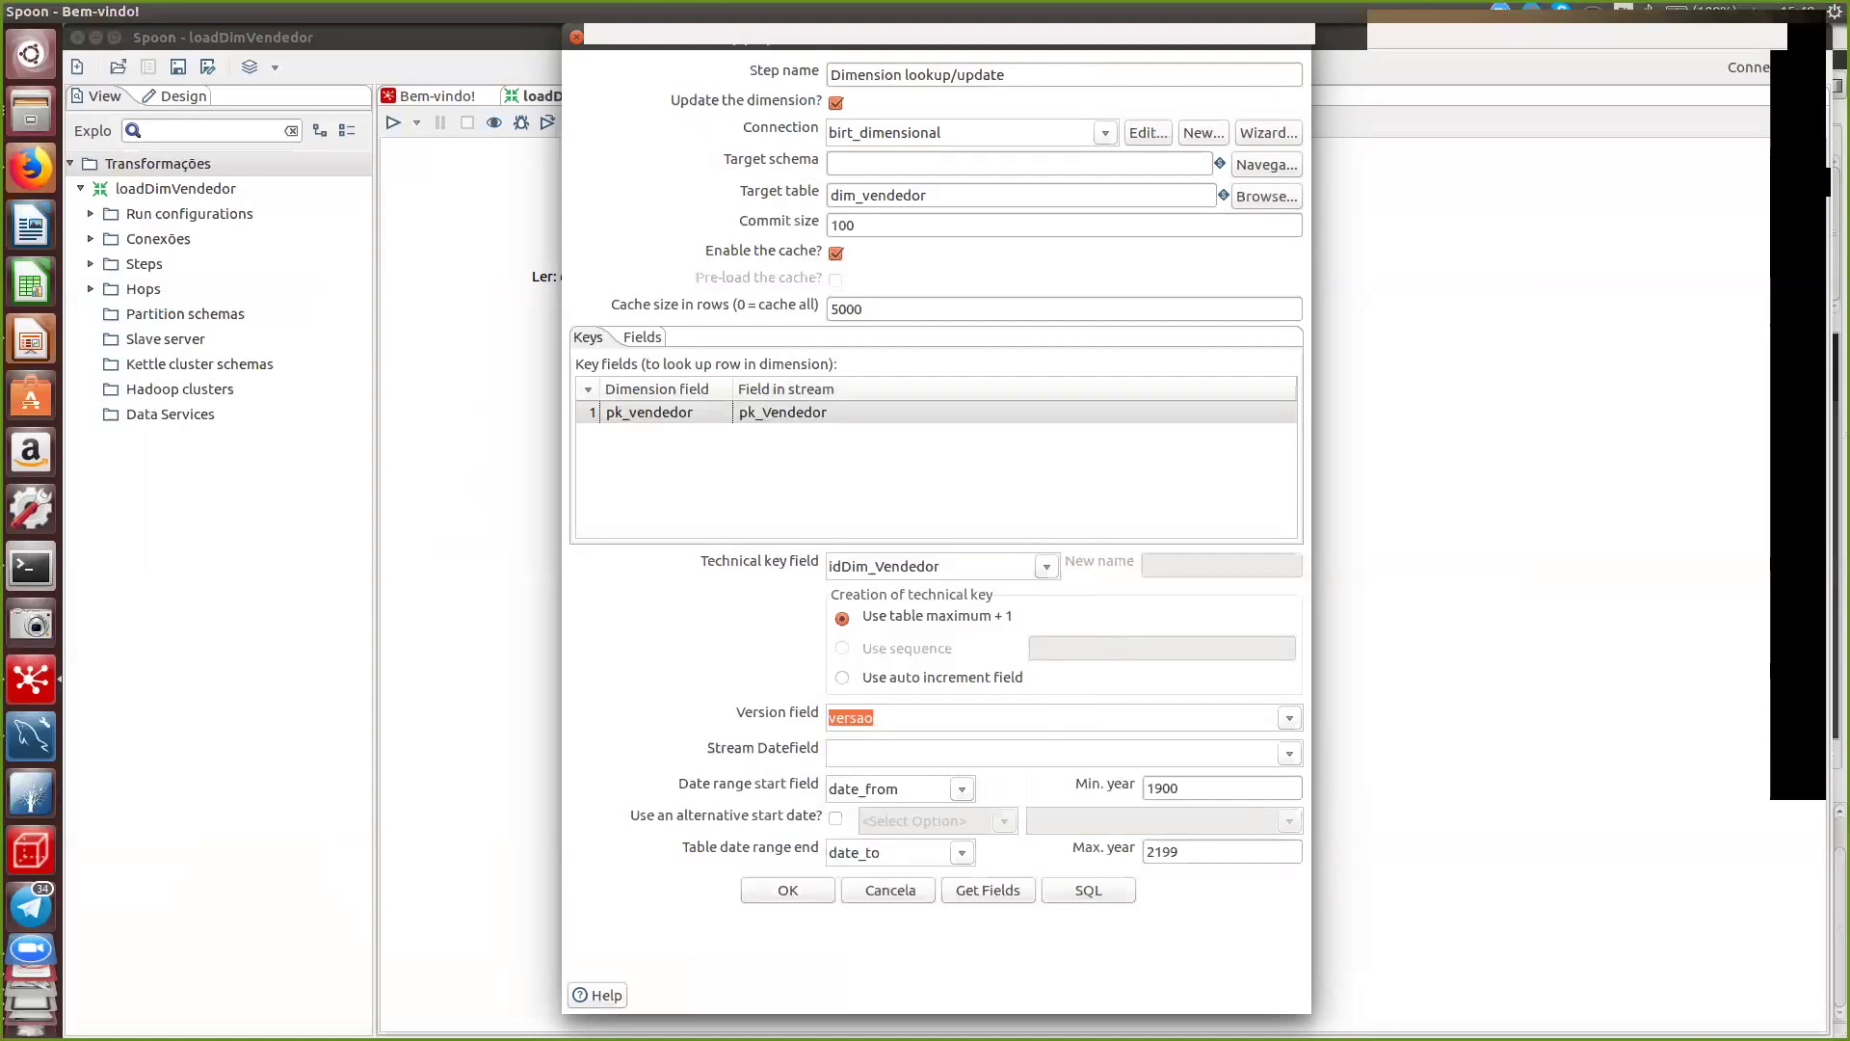
# - Set the date range start field of the dimension step to data_inicio
pyautogui.press('Tab')
pyautogui.press('Tab')
pyautogui.press('Tab')
pyautogui.press('Tab')
pyautogui.press('Tab')
pyautogui.press('space')
pyautogui.press('Down')
pyautogui.press('Down')
pyautogui.press('Down')
pyautogui.press('Down')
pyautogui.press('Down')
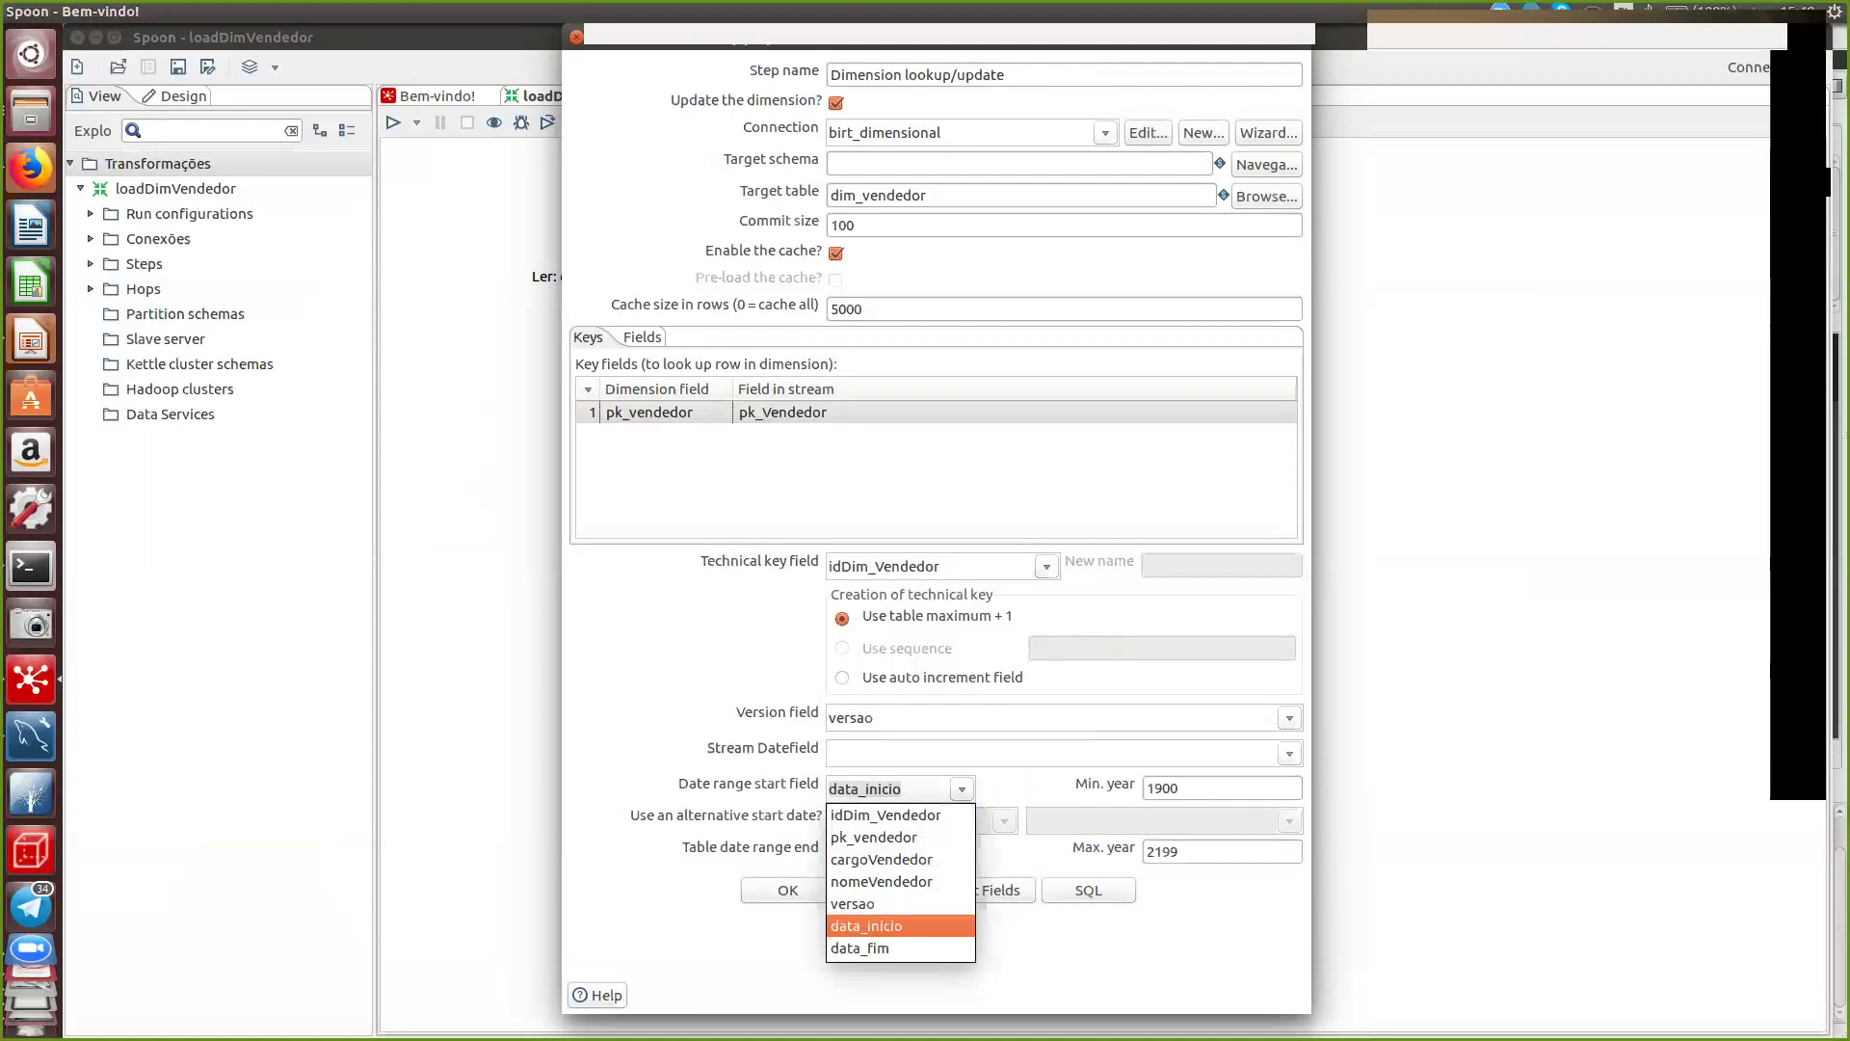
pyautogui.press('Return')
# - Set the table date range end field of the dimension step to data_fim
pyautogui.press('Tab')
pyautogui.press('Tab')
pyautogui.press('space')
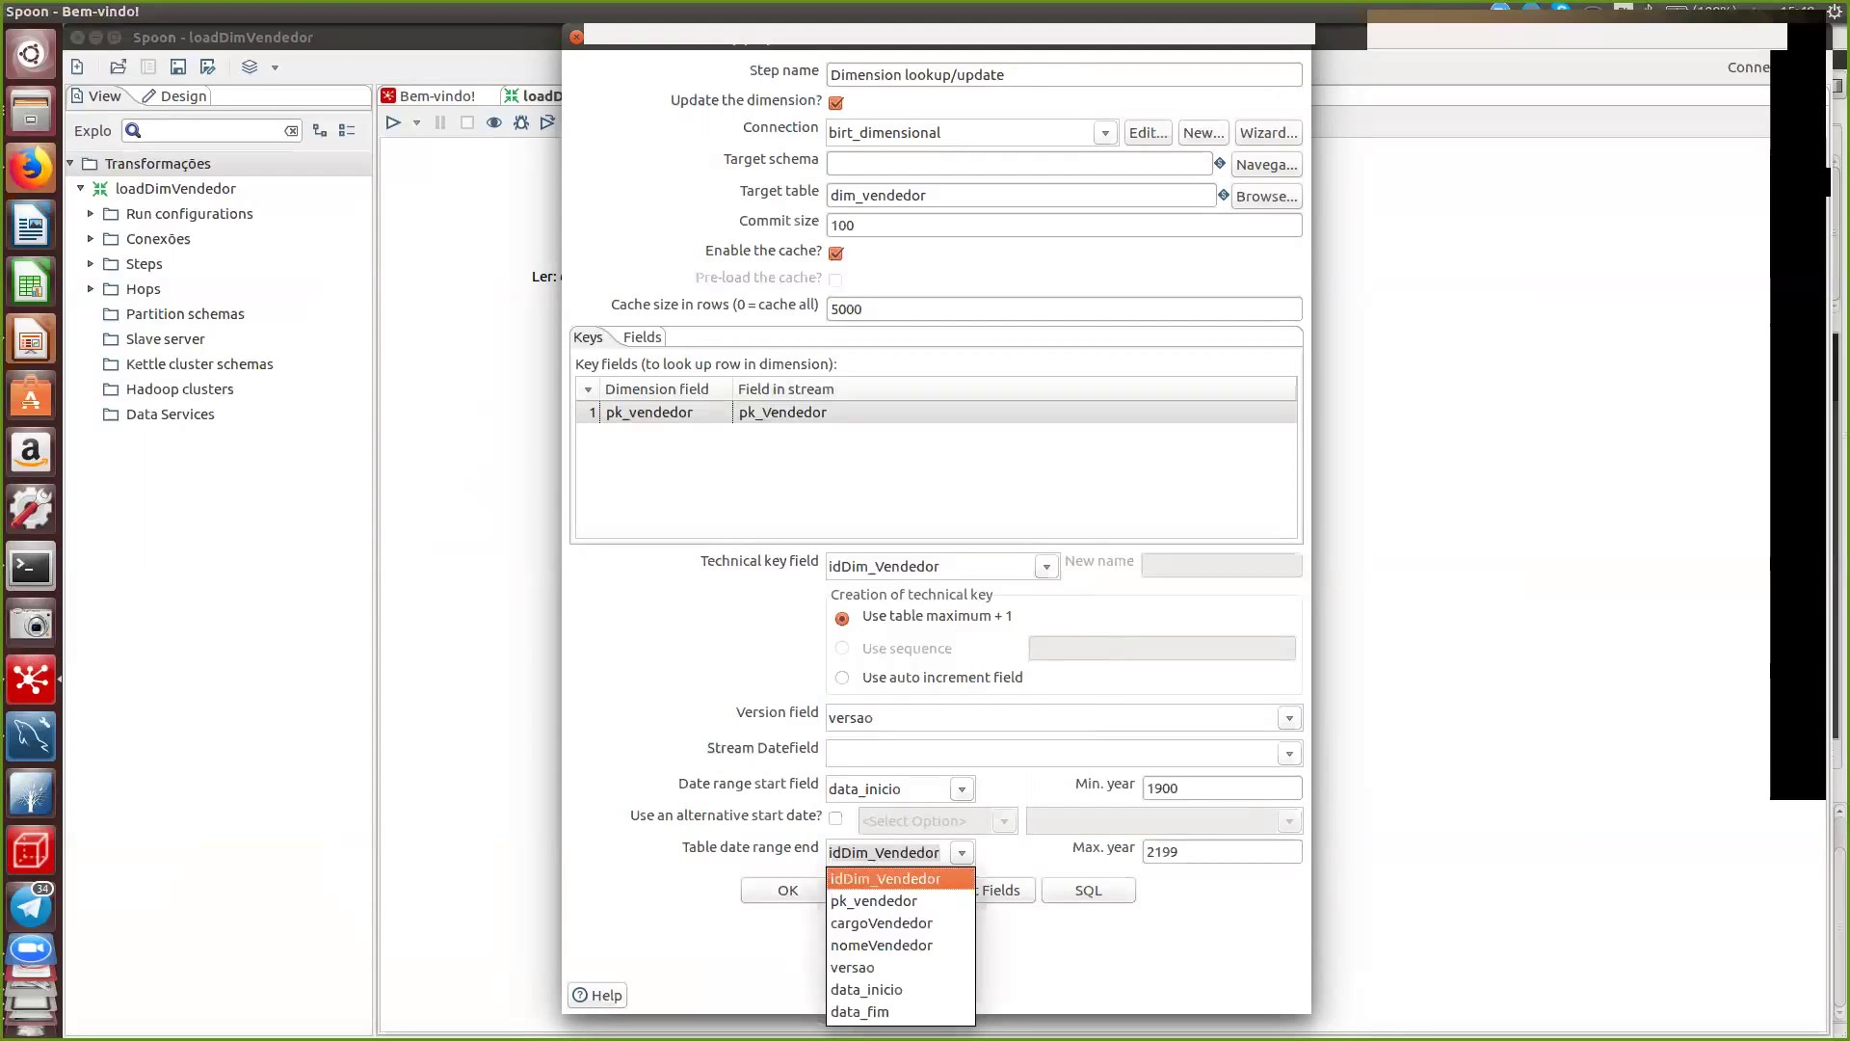
pyautogui.press('Down')
pyautogui.press('Down')
pyautogui.press('Down')
pyautogui.press('Down')
pyautogui.press('Down')
pyautogui.press('Down')
pyautogui.press('Return')
# - Set the minimum year to 2000 and fill the lookup/update fields from the incoming stream fields
pyautogui.click(1178, 787)
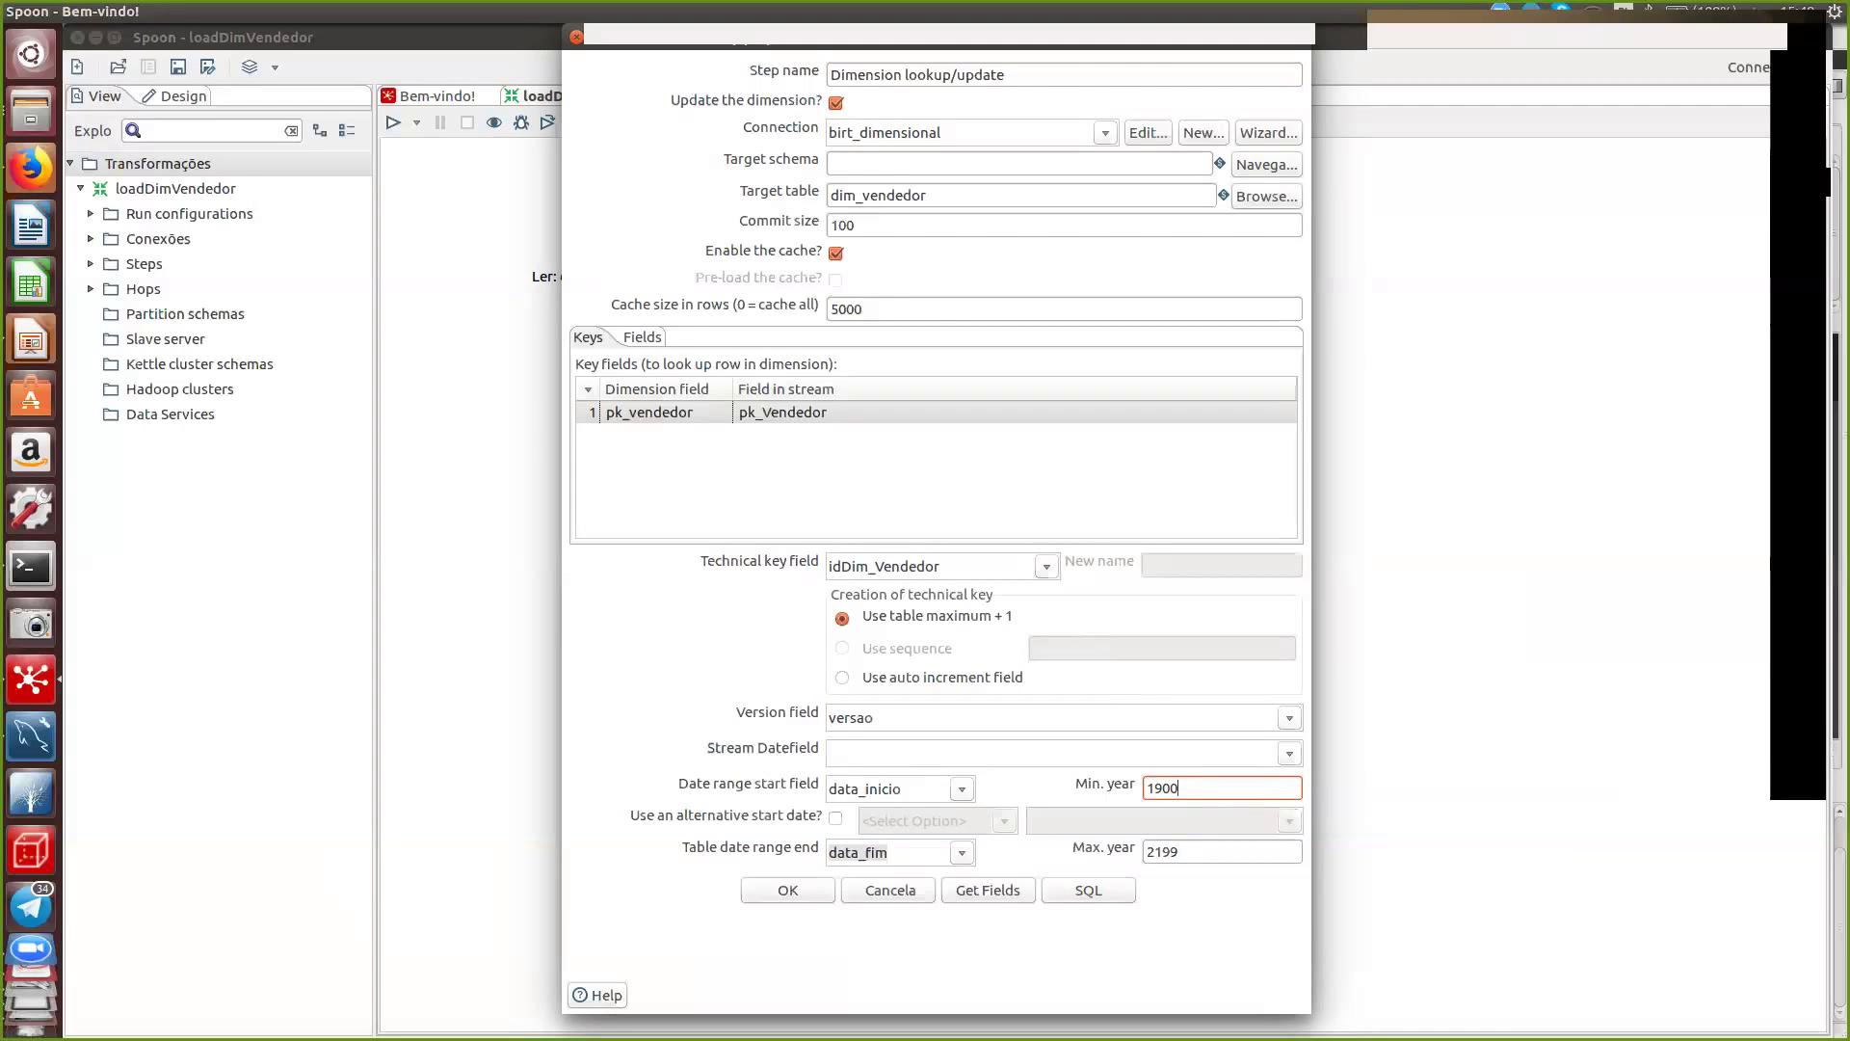
pyautogui.press('BackSpace')
pyautogui.press('BackSpace')
pyautogui.press('BackSpace')
pyautogui.press('BackSpace')
pyautogui.write('2000')
pyautogui.click(642, 336)
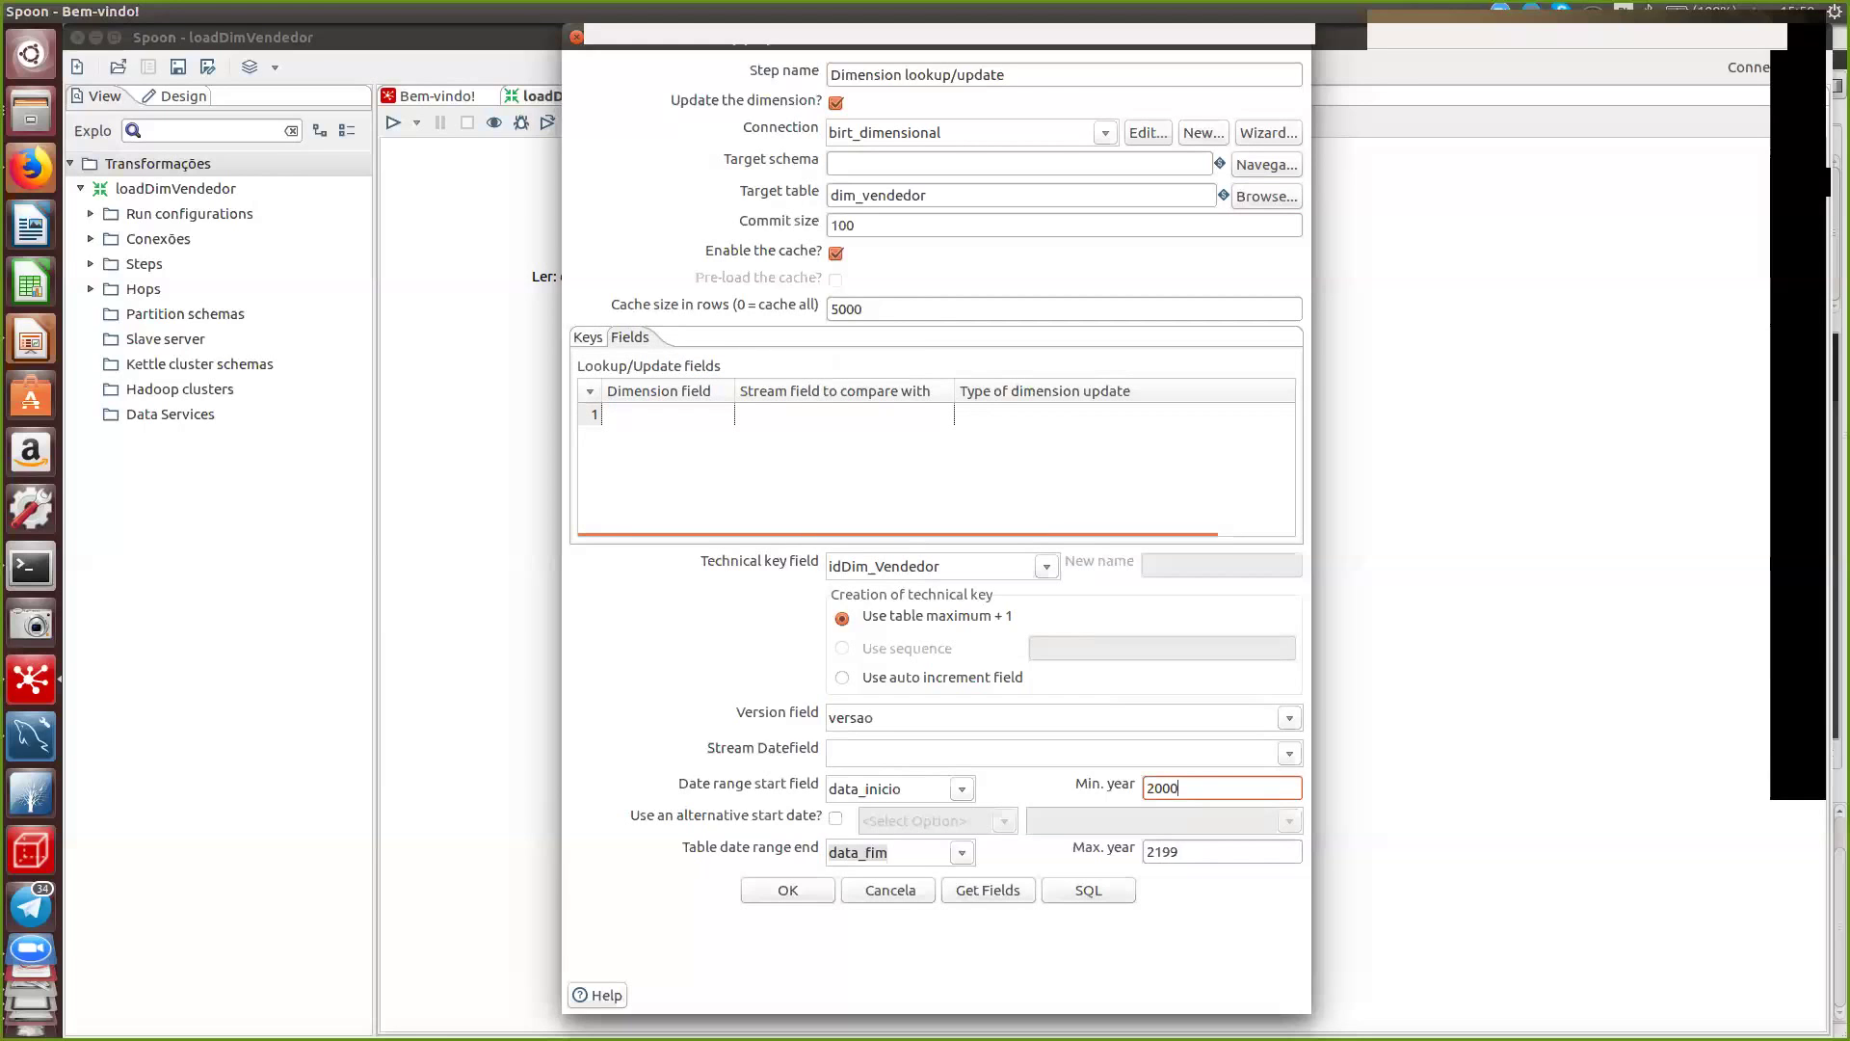
pyautogui.click(987, 889)
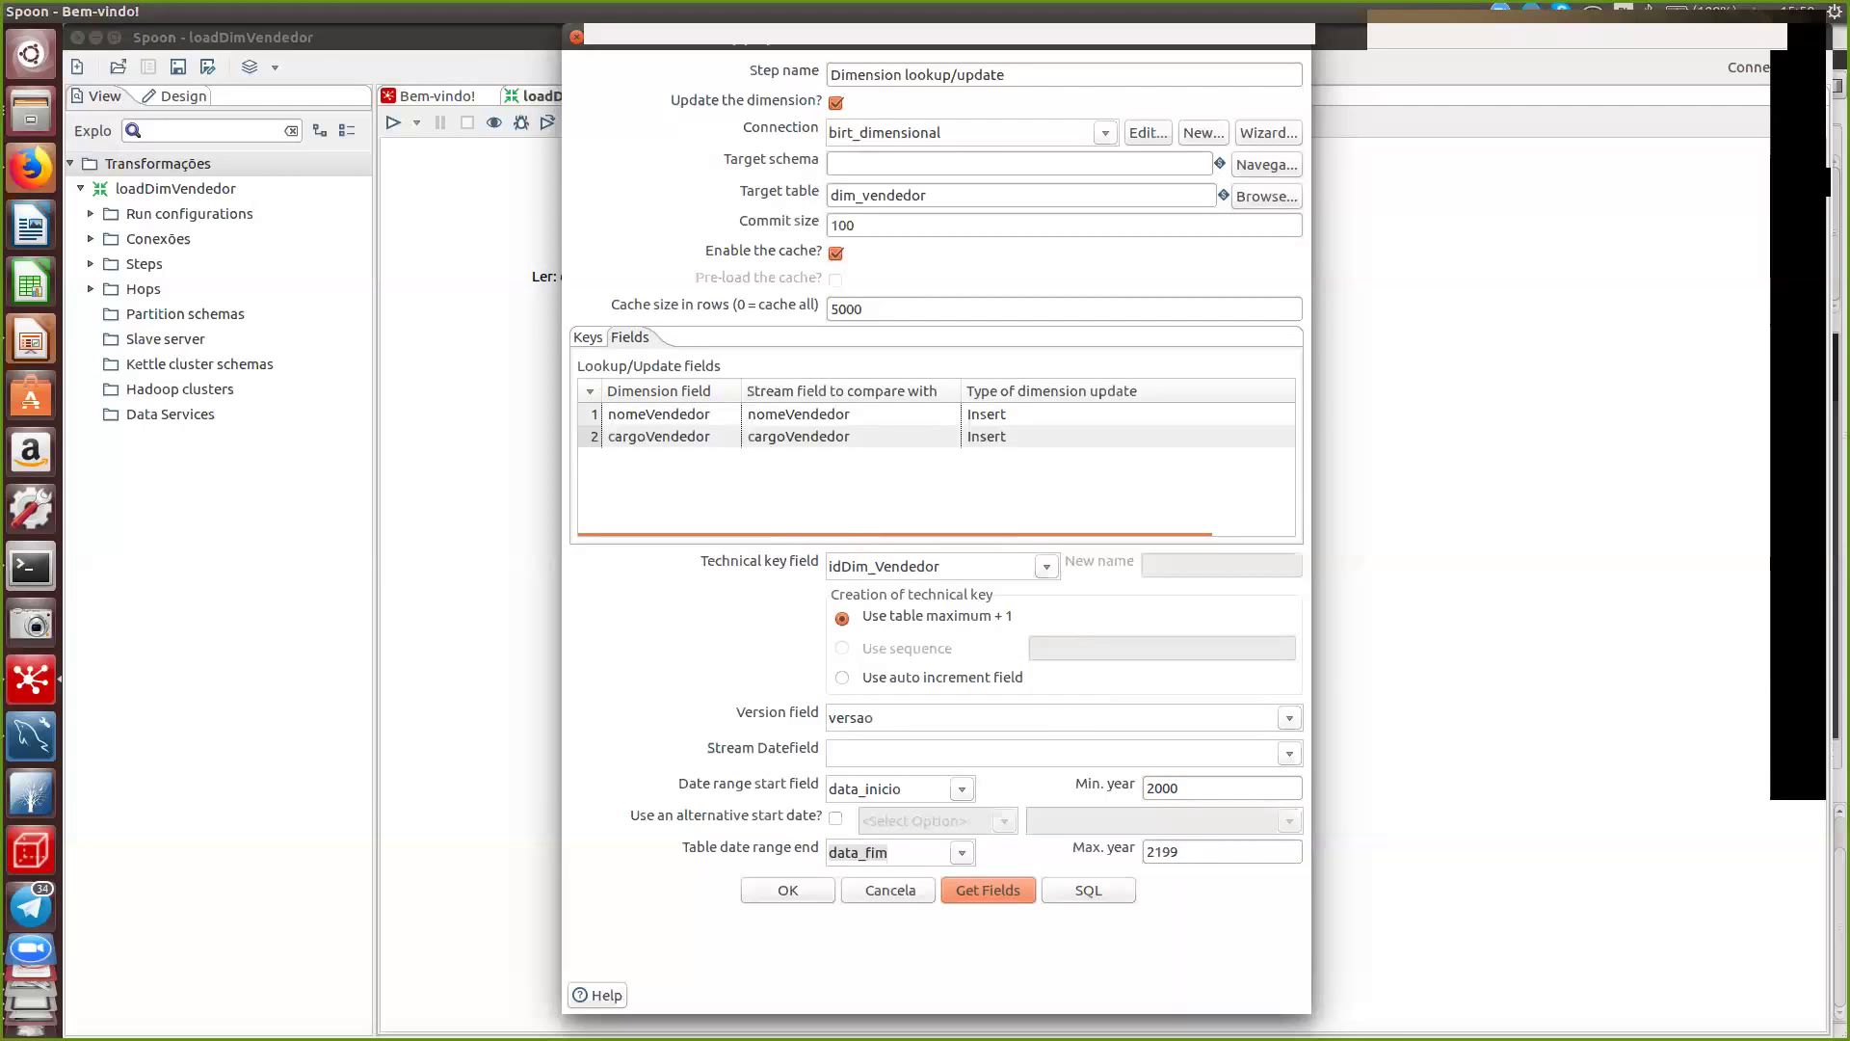
# - Set the dimension update type of nomeVendedor to Update, confirm the step settings, and save the transformation
pyautogui.click(1060, 415)
pyautogui.hotkey('alt', 'Down')
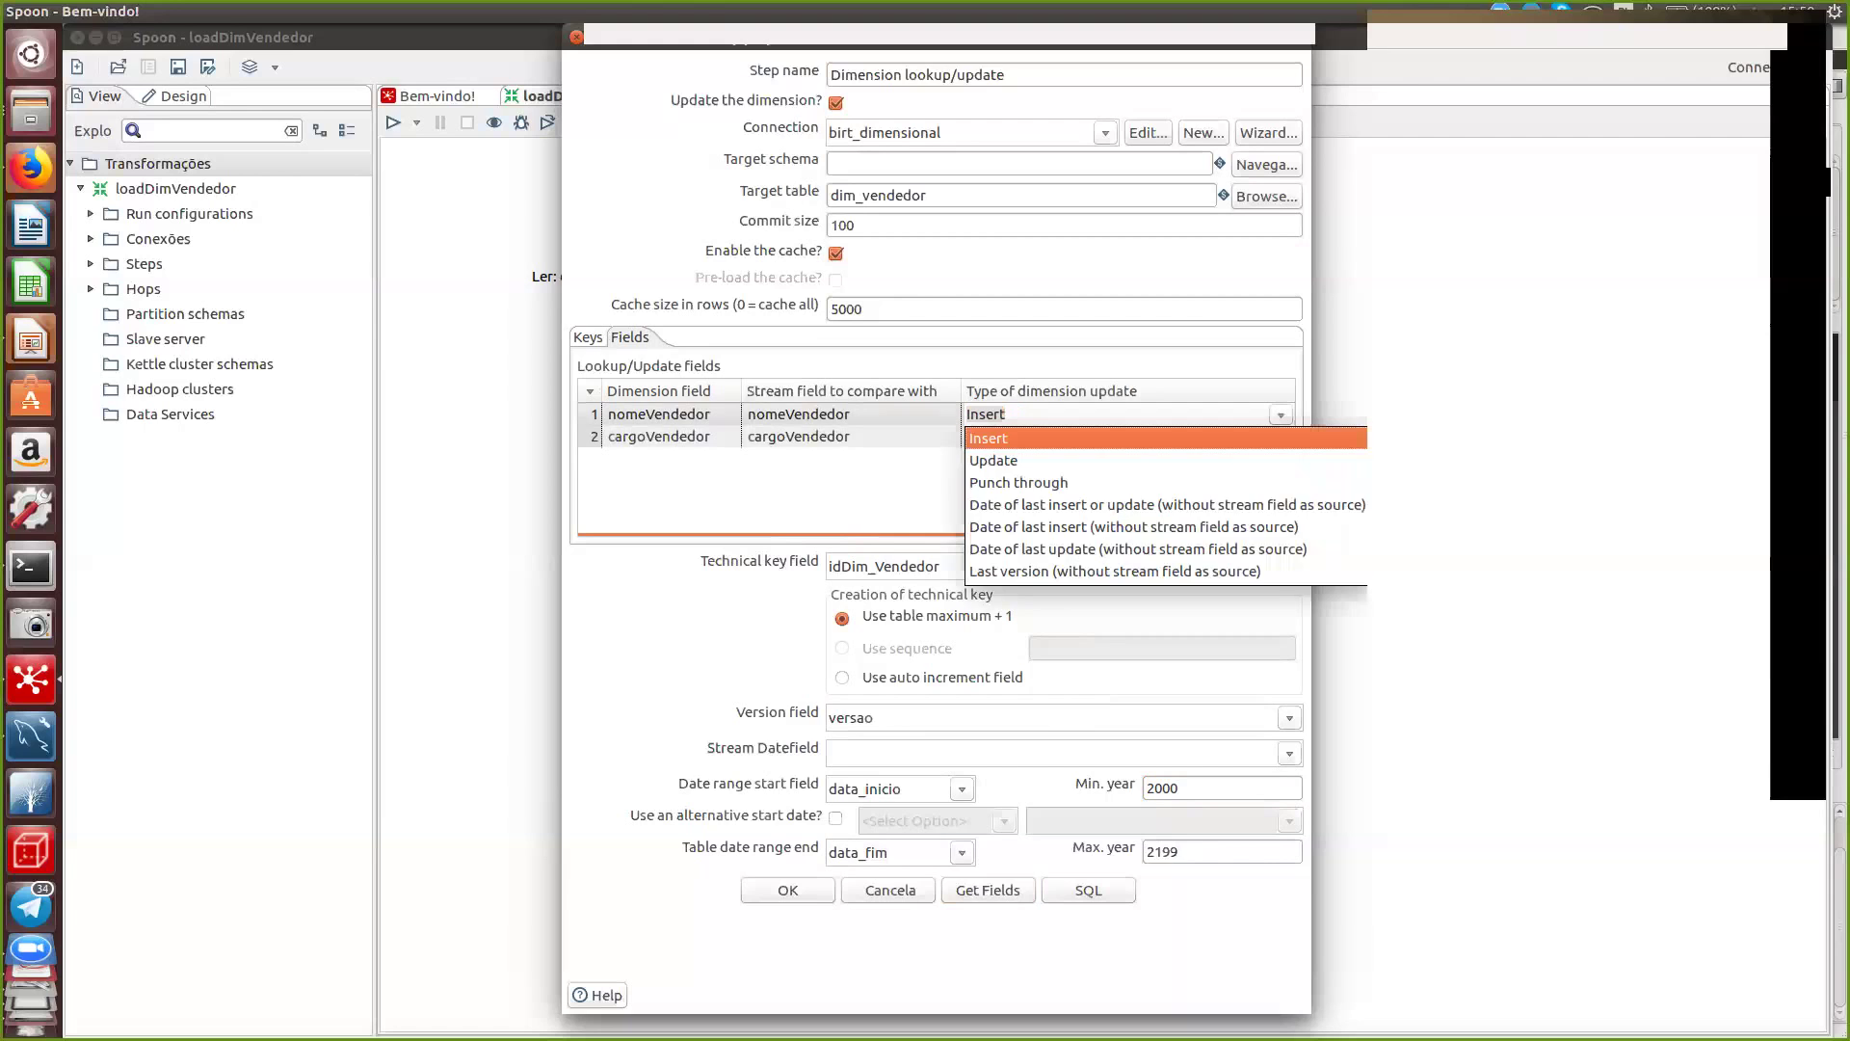
pyautogui.press('Down')
pyautogui.press('Return')
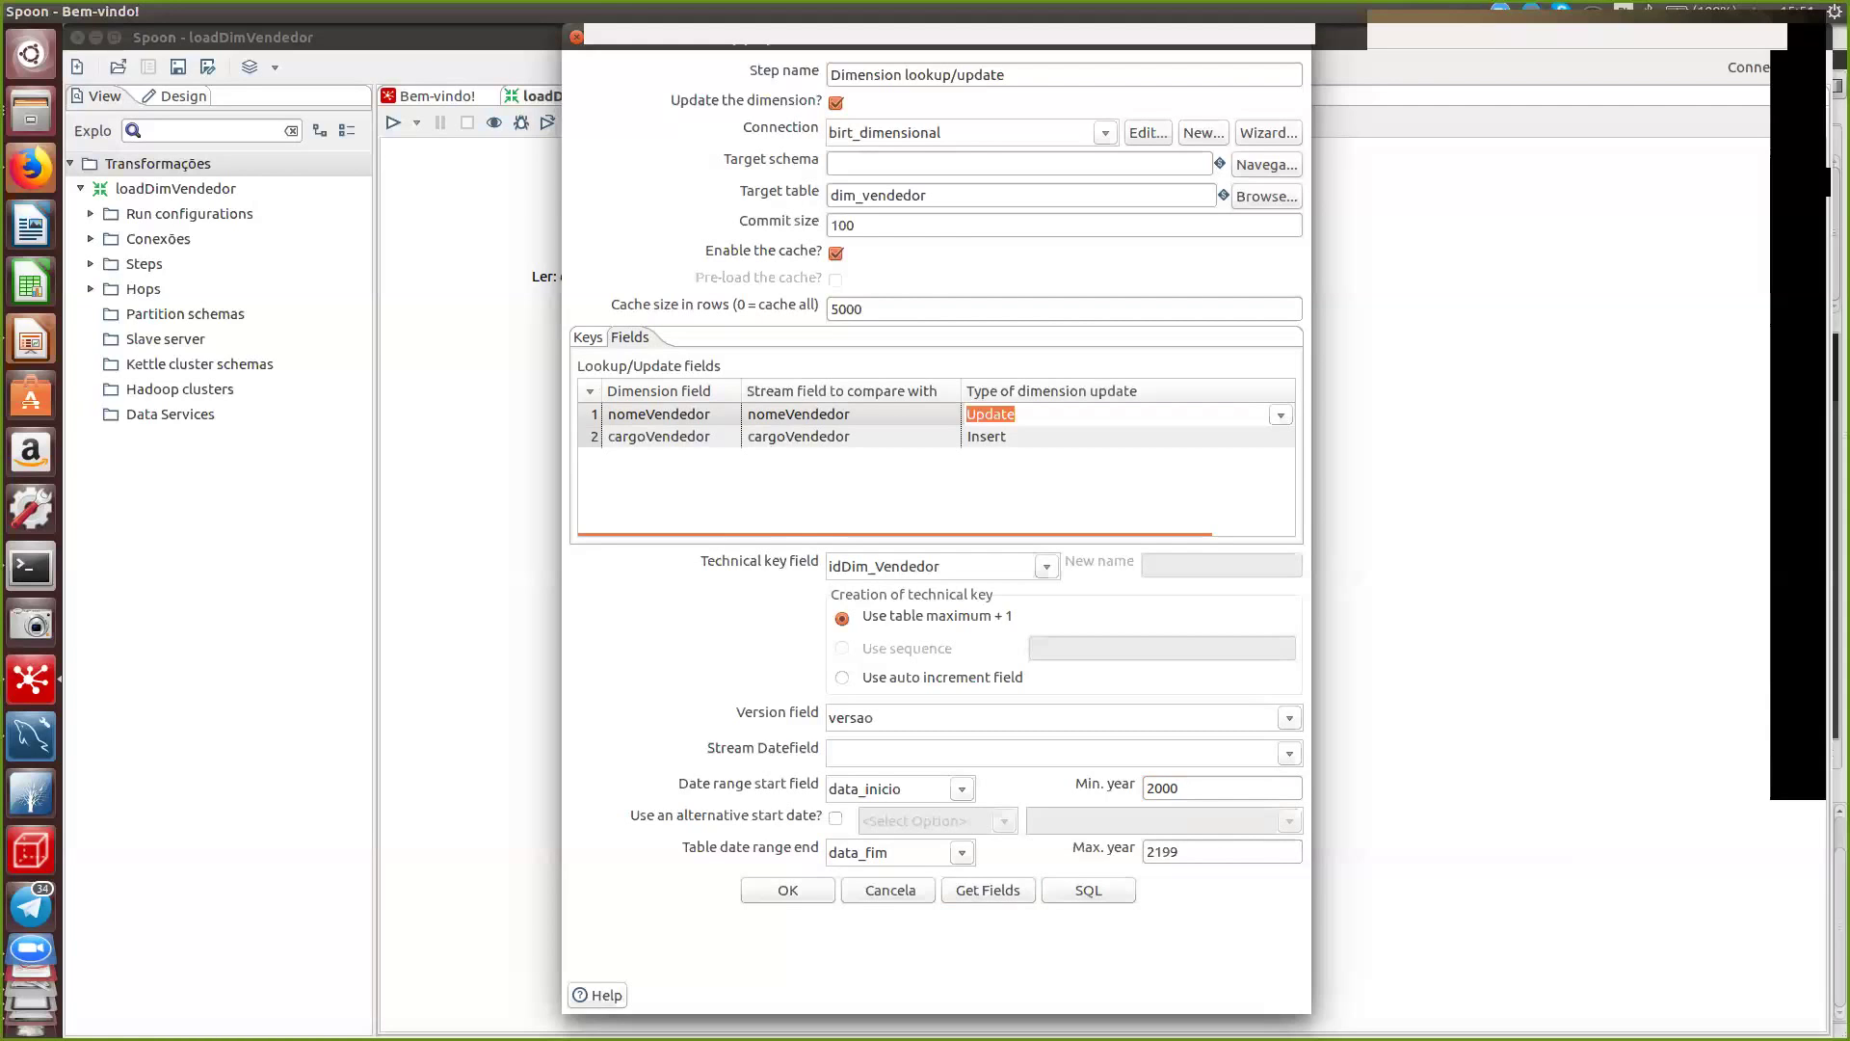
pyautogui.press('Return')
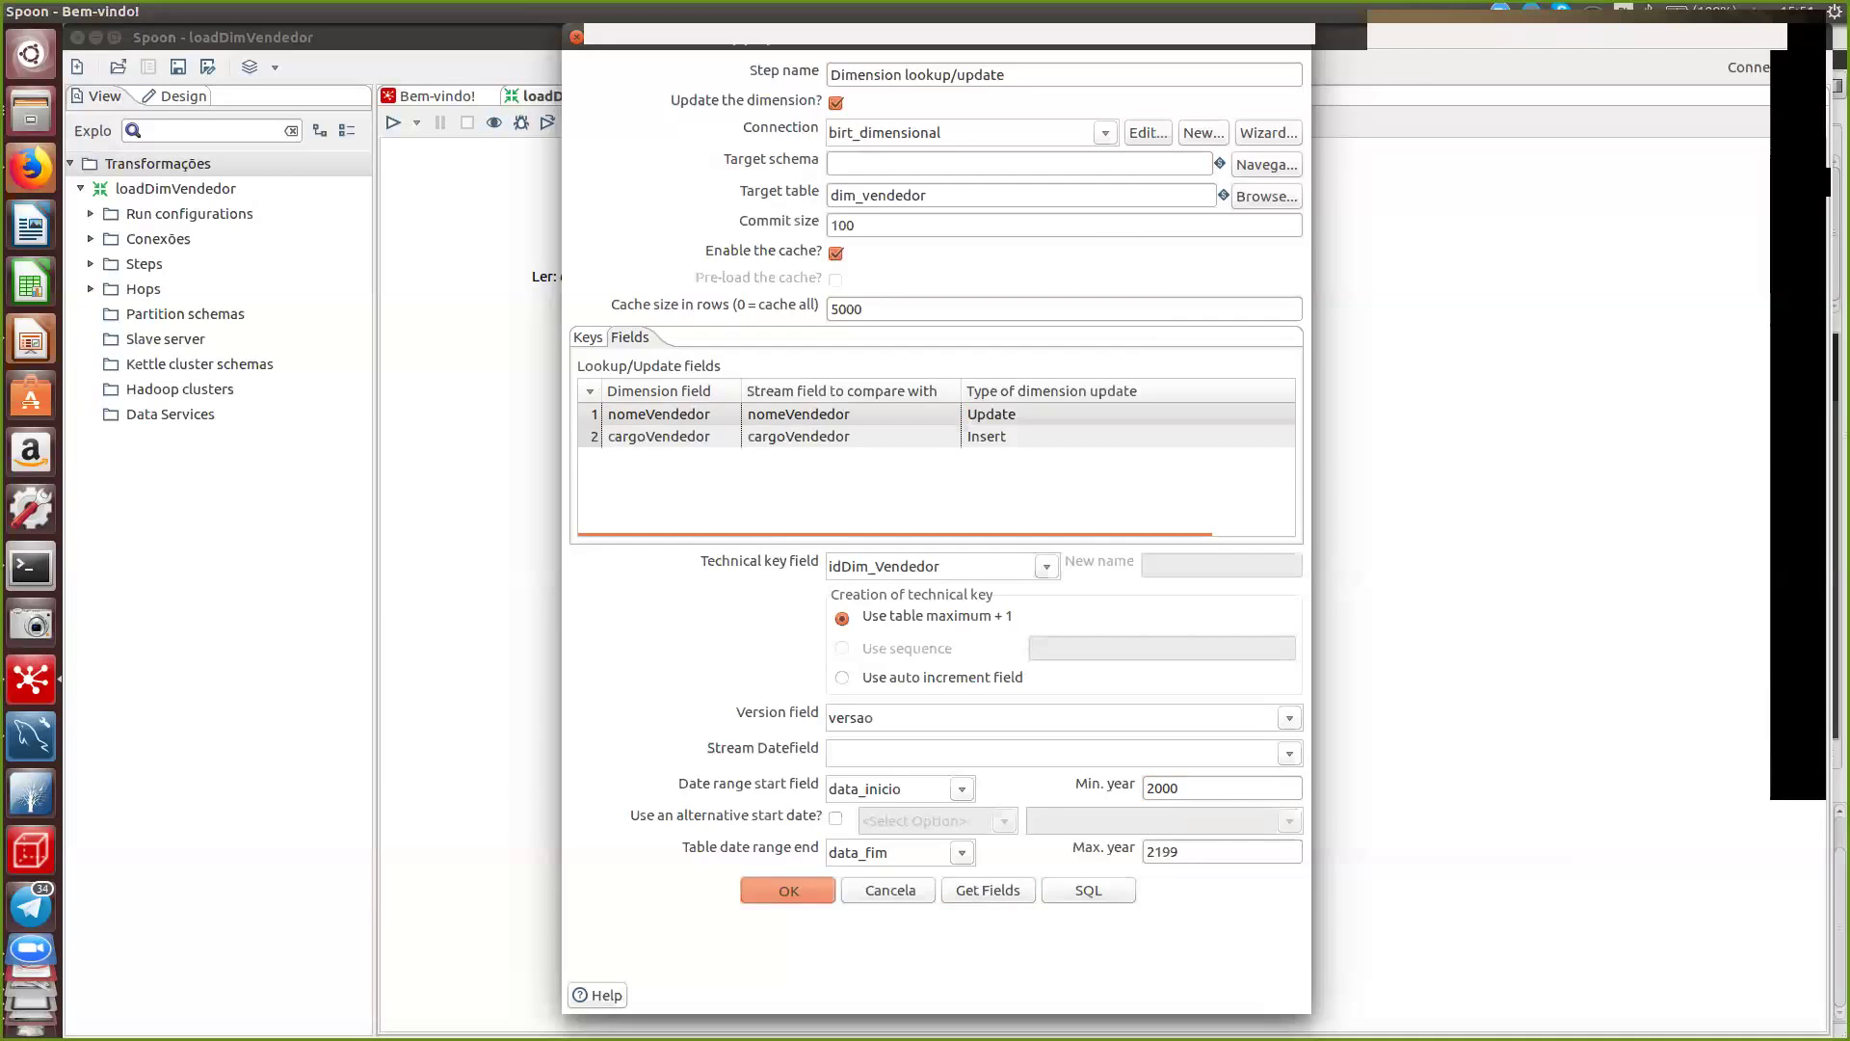
pyautogui.hotkey('ctrl', 's')
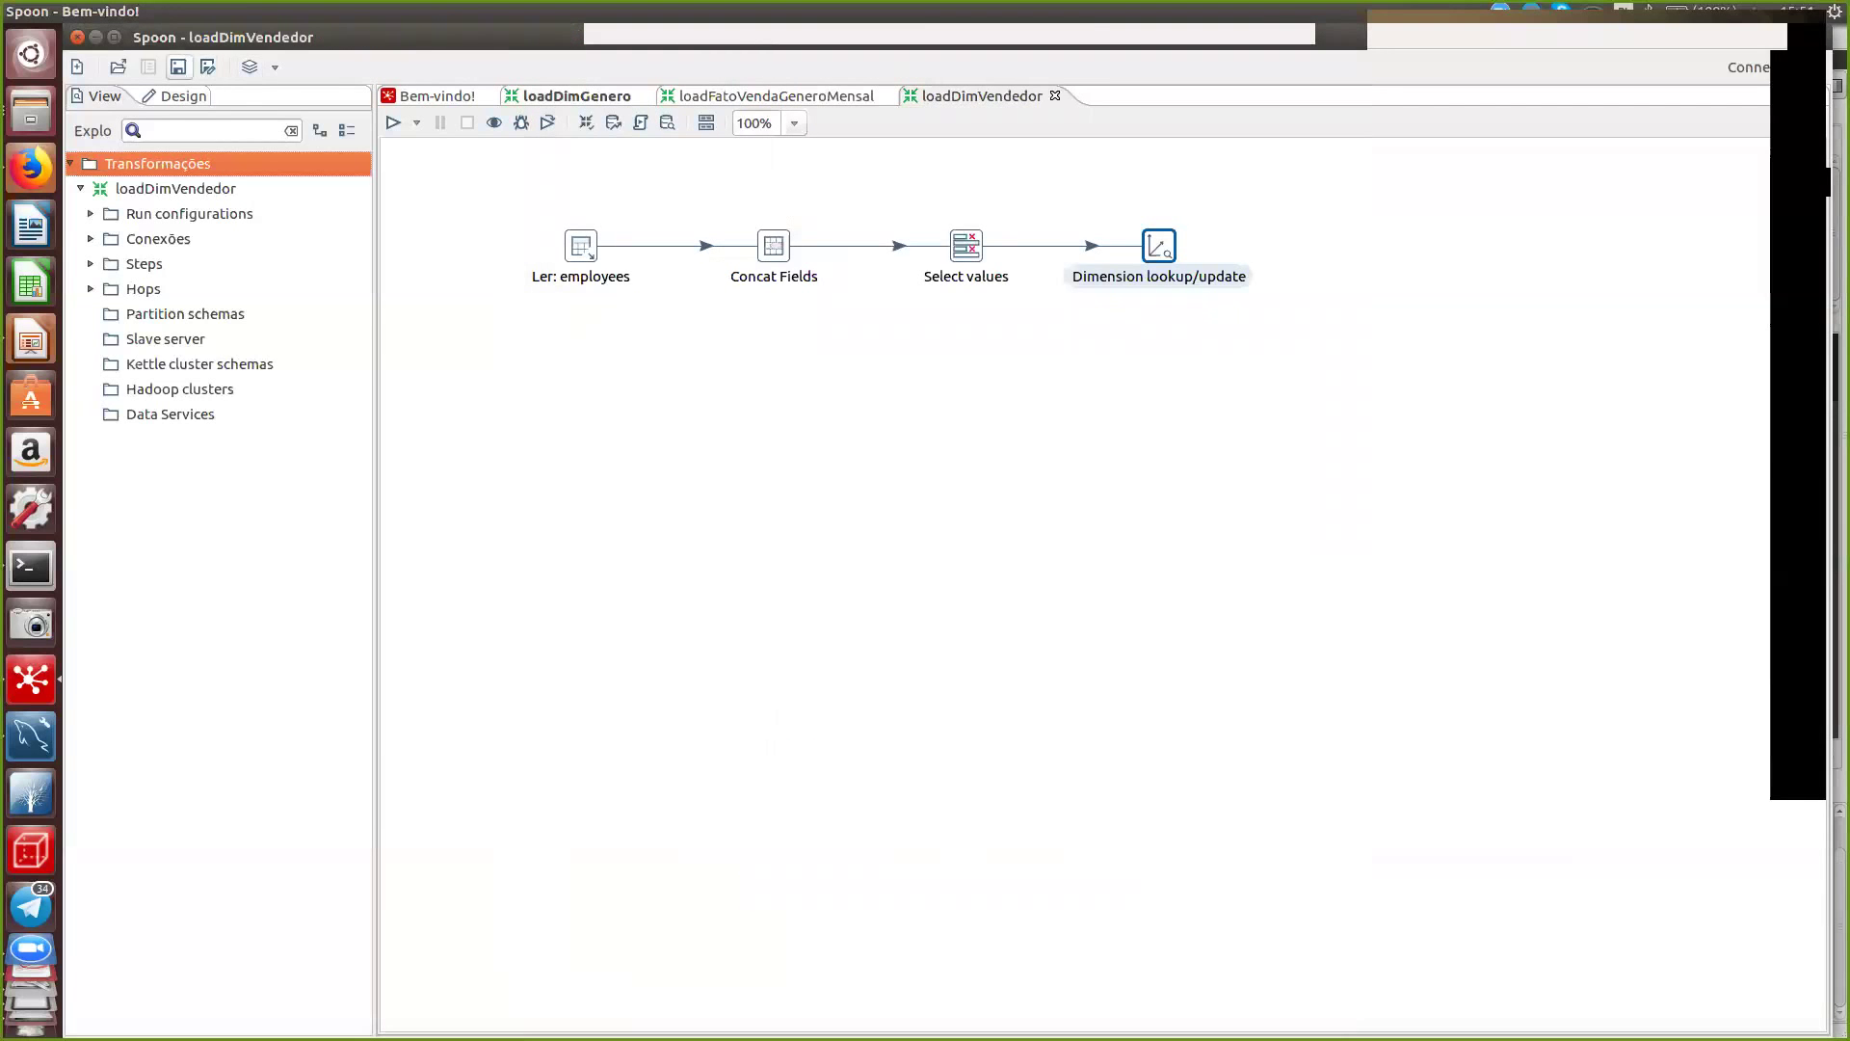
# - Switch to MySQL Workbench, rerun the dim_vendedor query, and list the rows of the employees table in the birt schema
pyautogui.hotkey('alt', 'Tab')
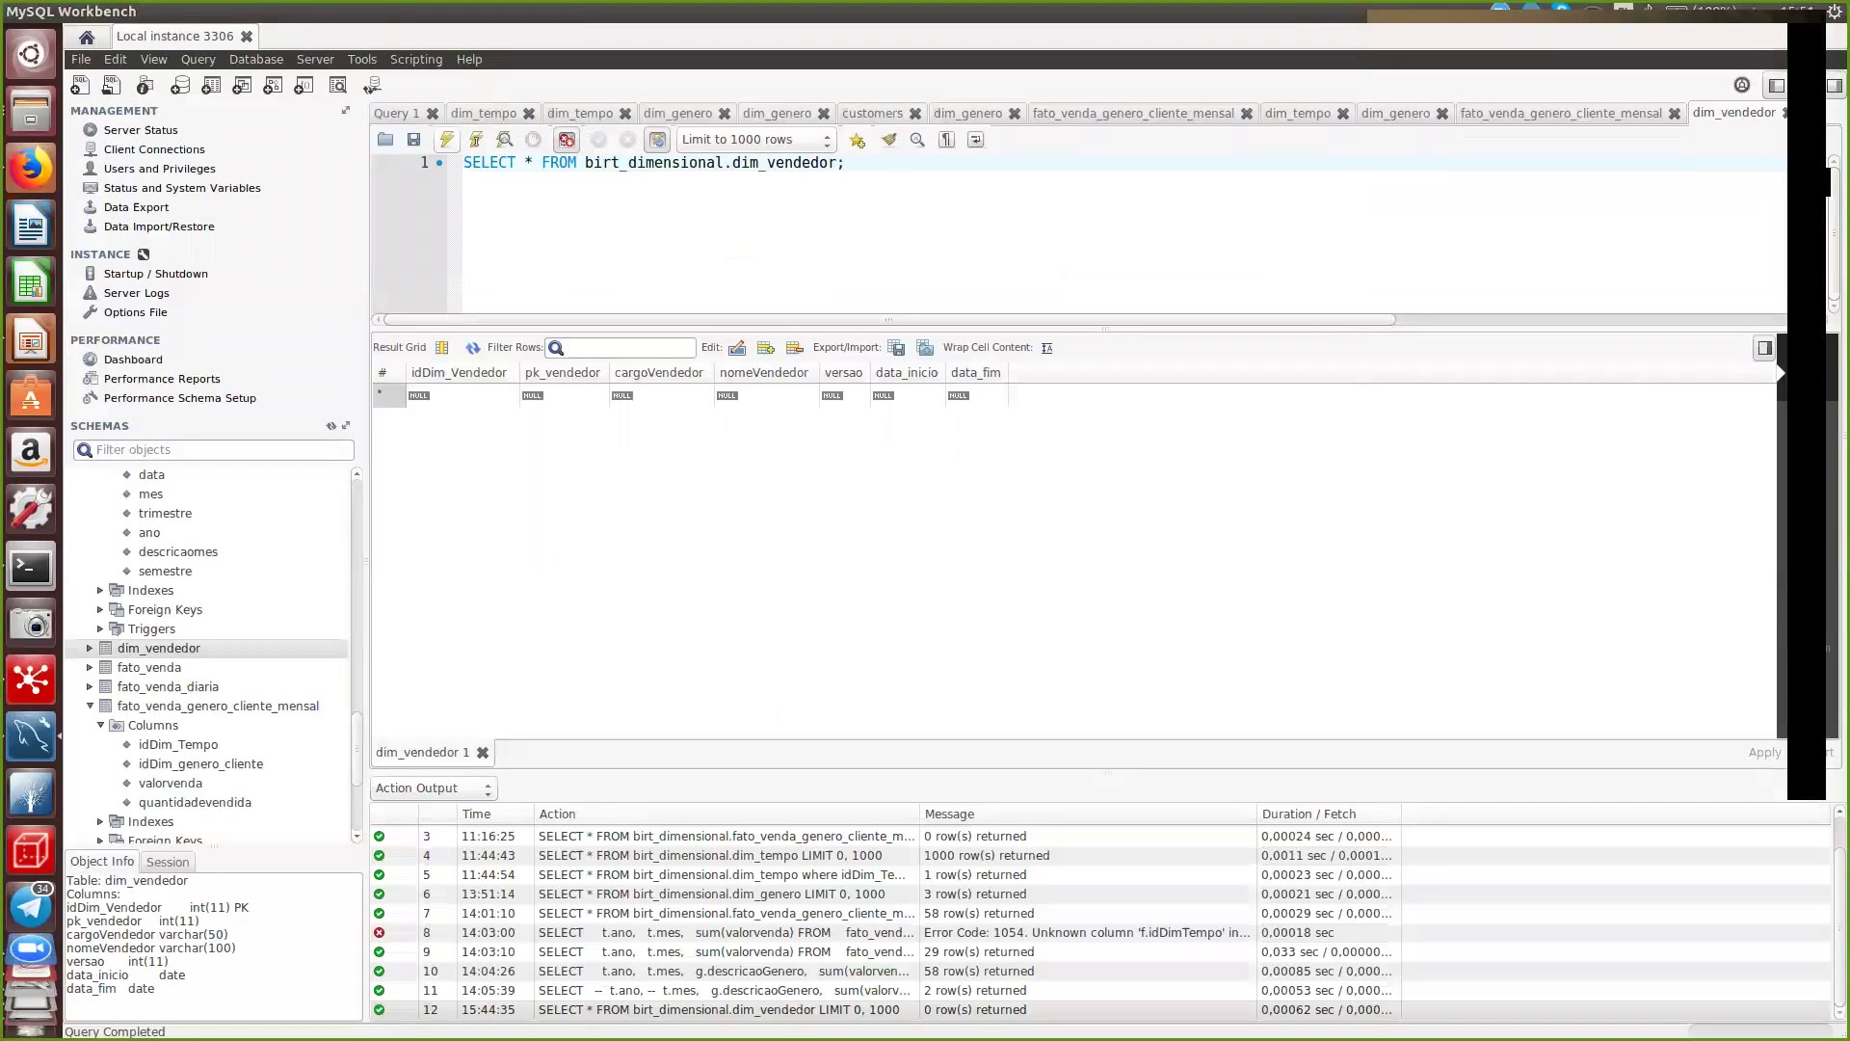
pyautogui.click(446, 139)
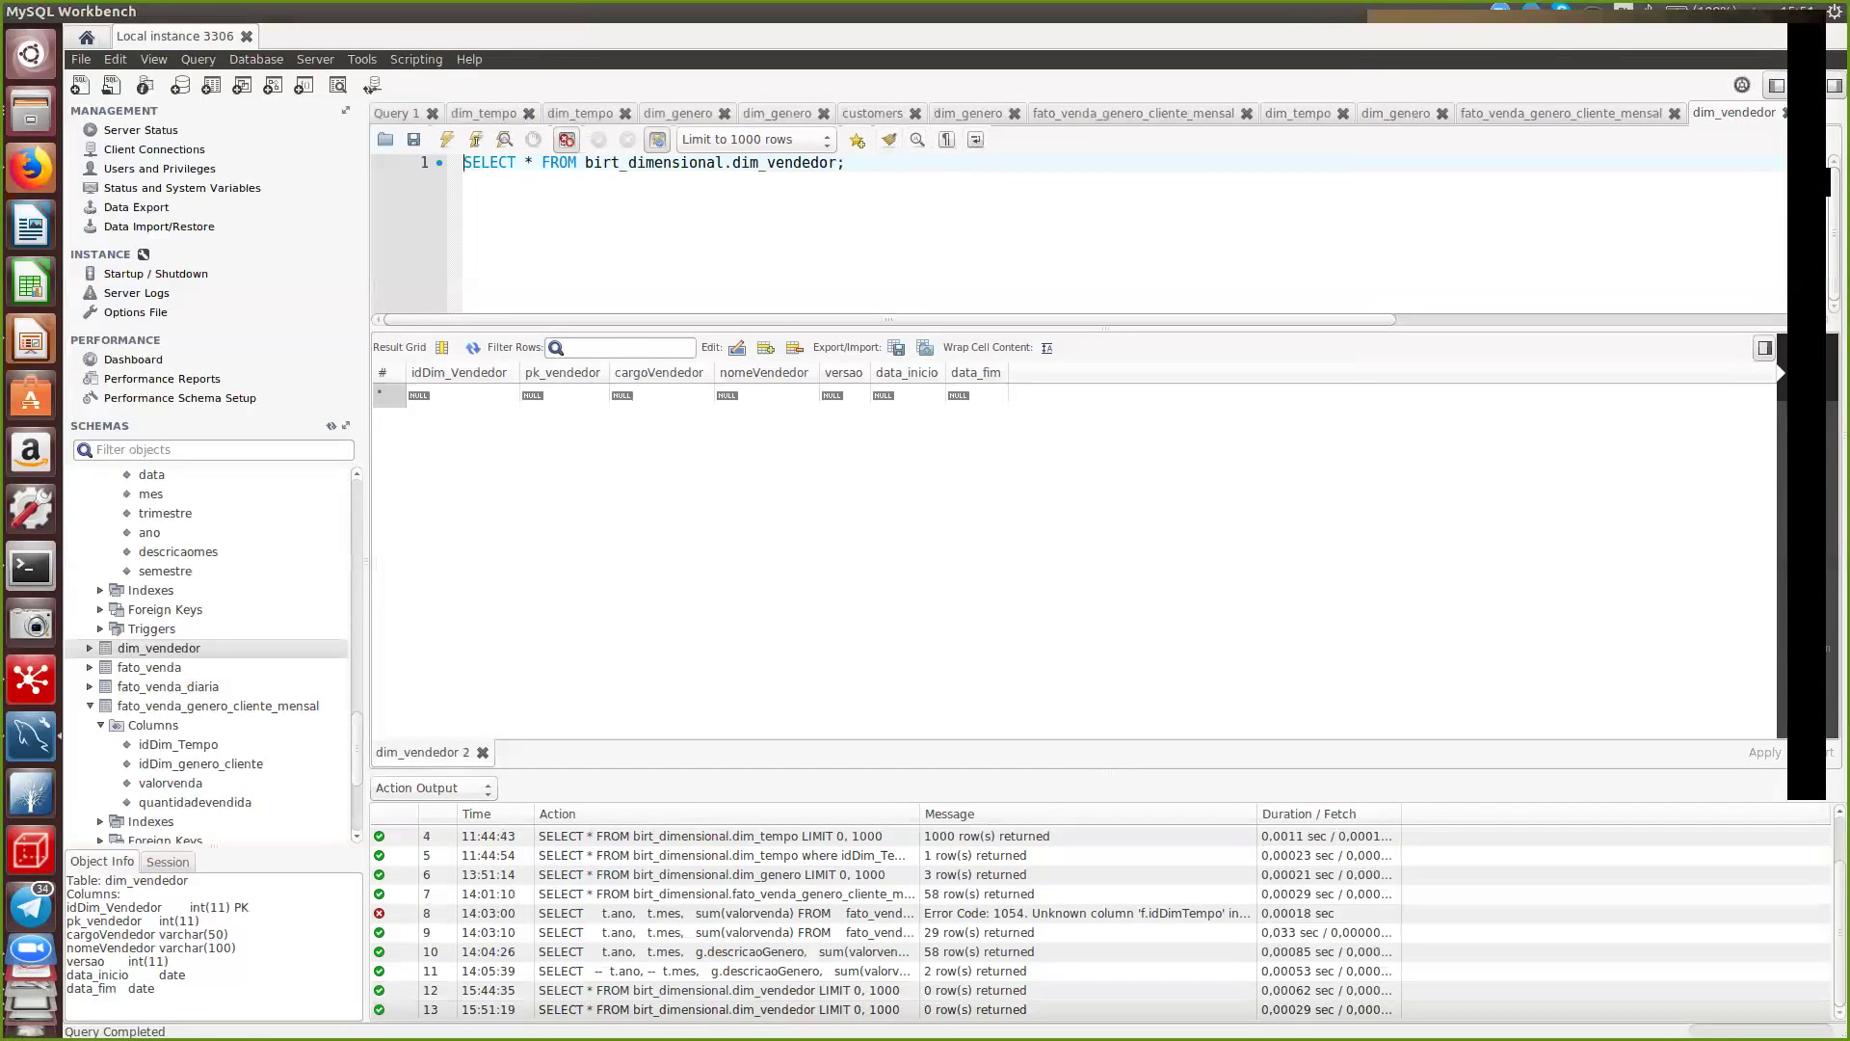
pyautogui.scroll(10, 212, 655)
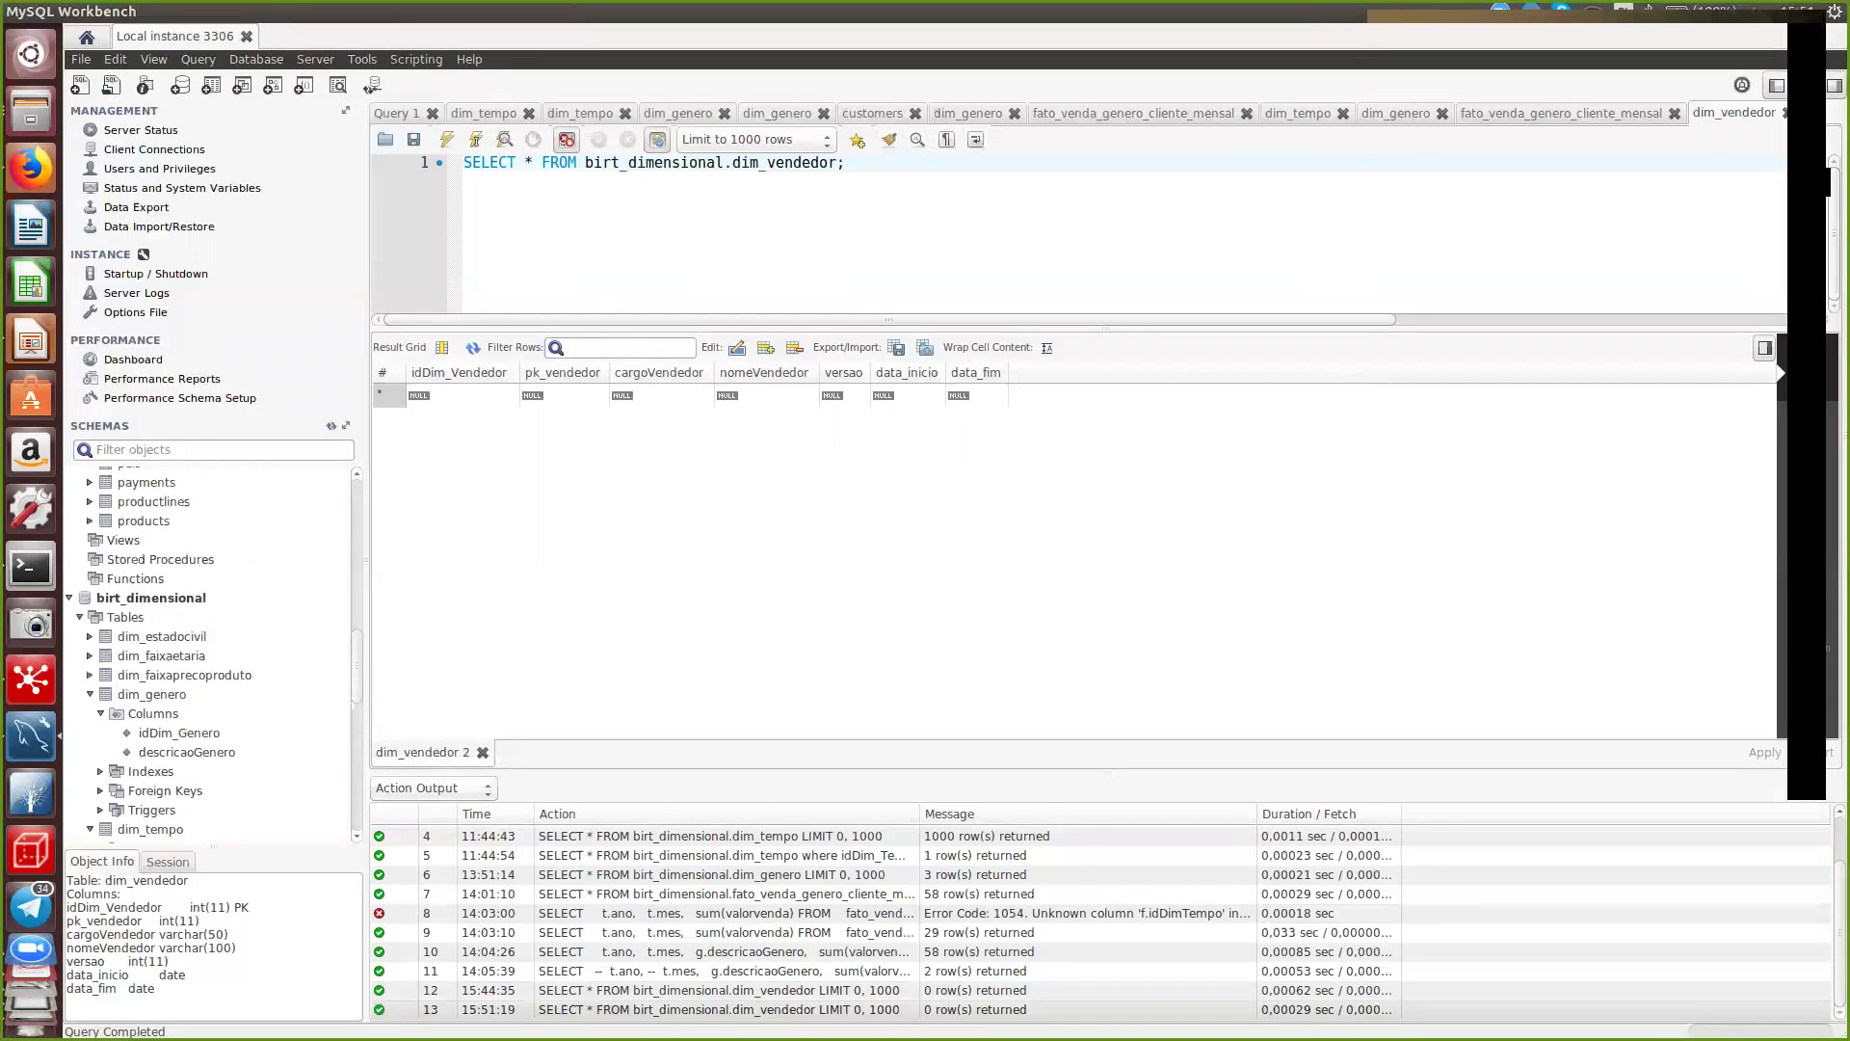
pyautogui.scroll(6, 212, 655)
pyautogui.scroll(3, 212, 656)
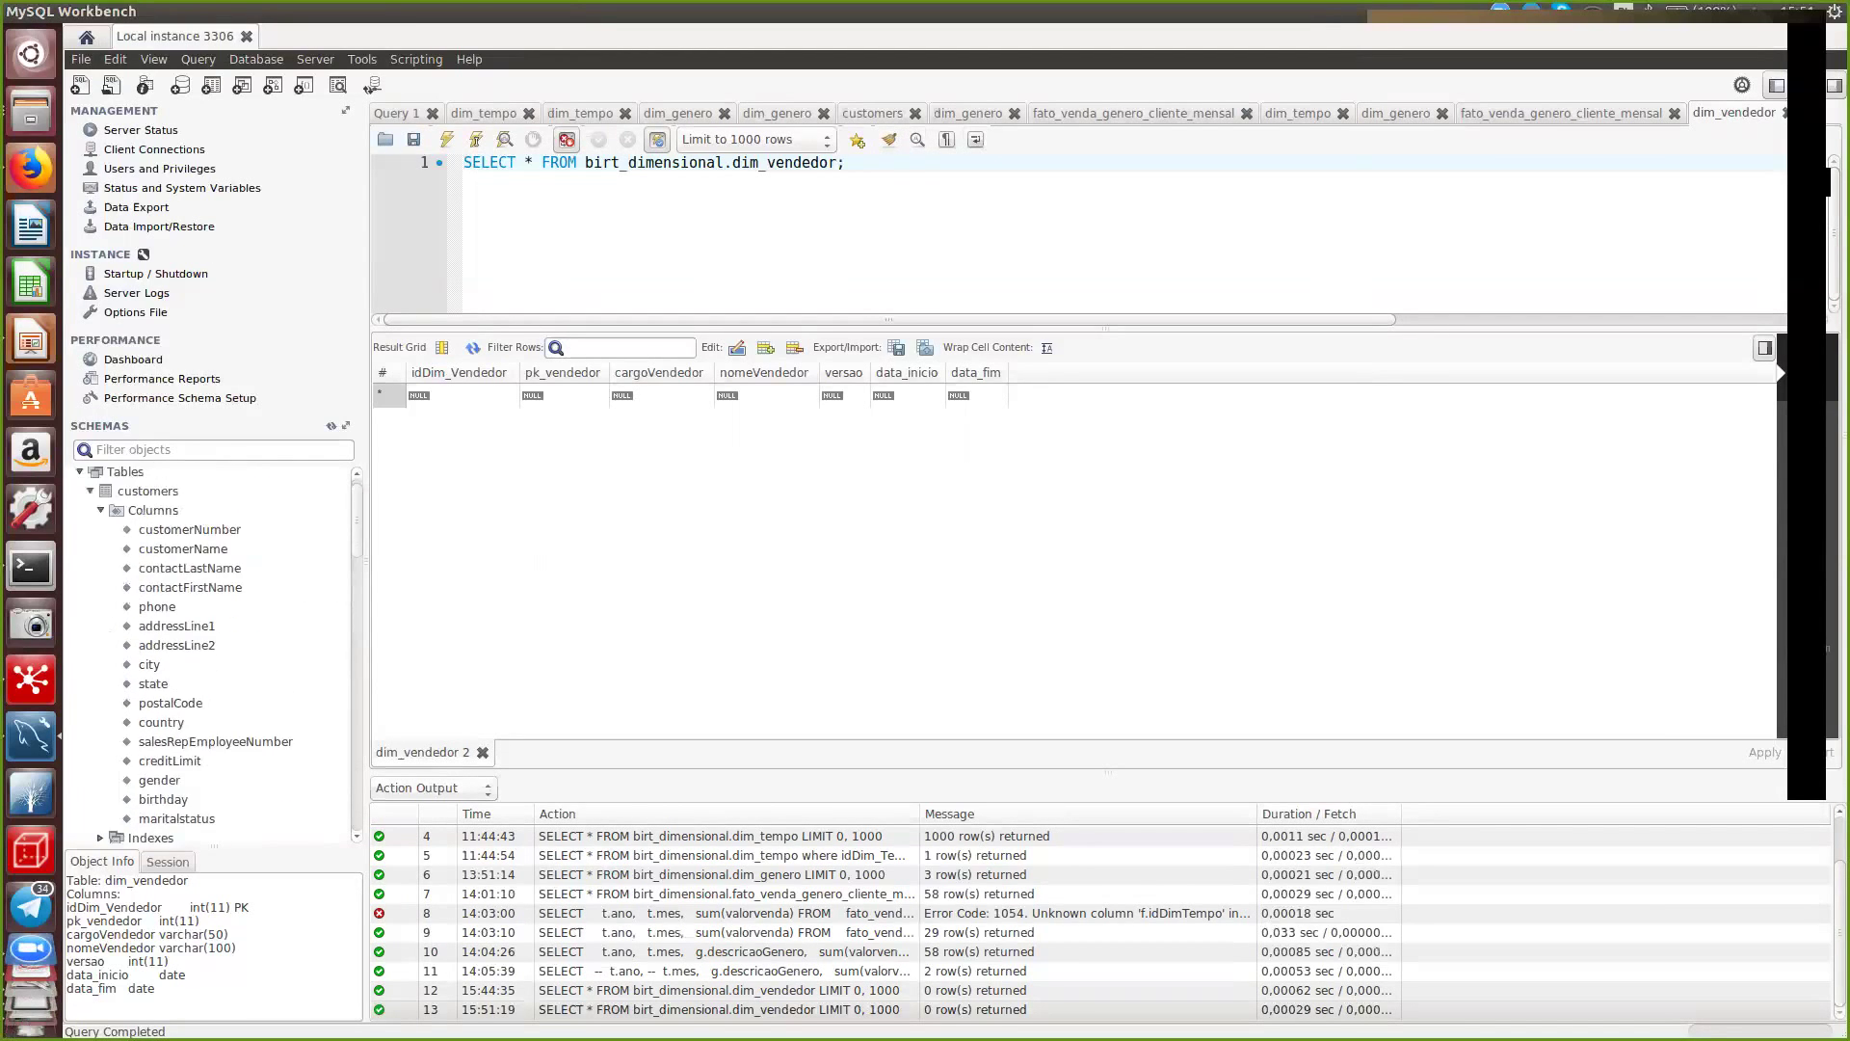
pyautogui.rightClick(141, 534)
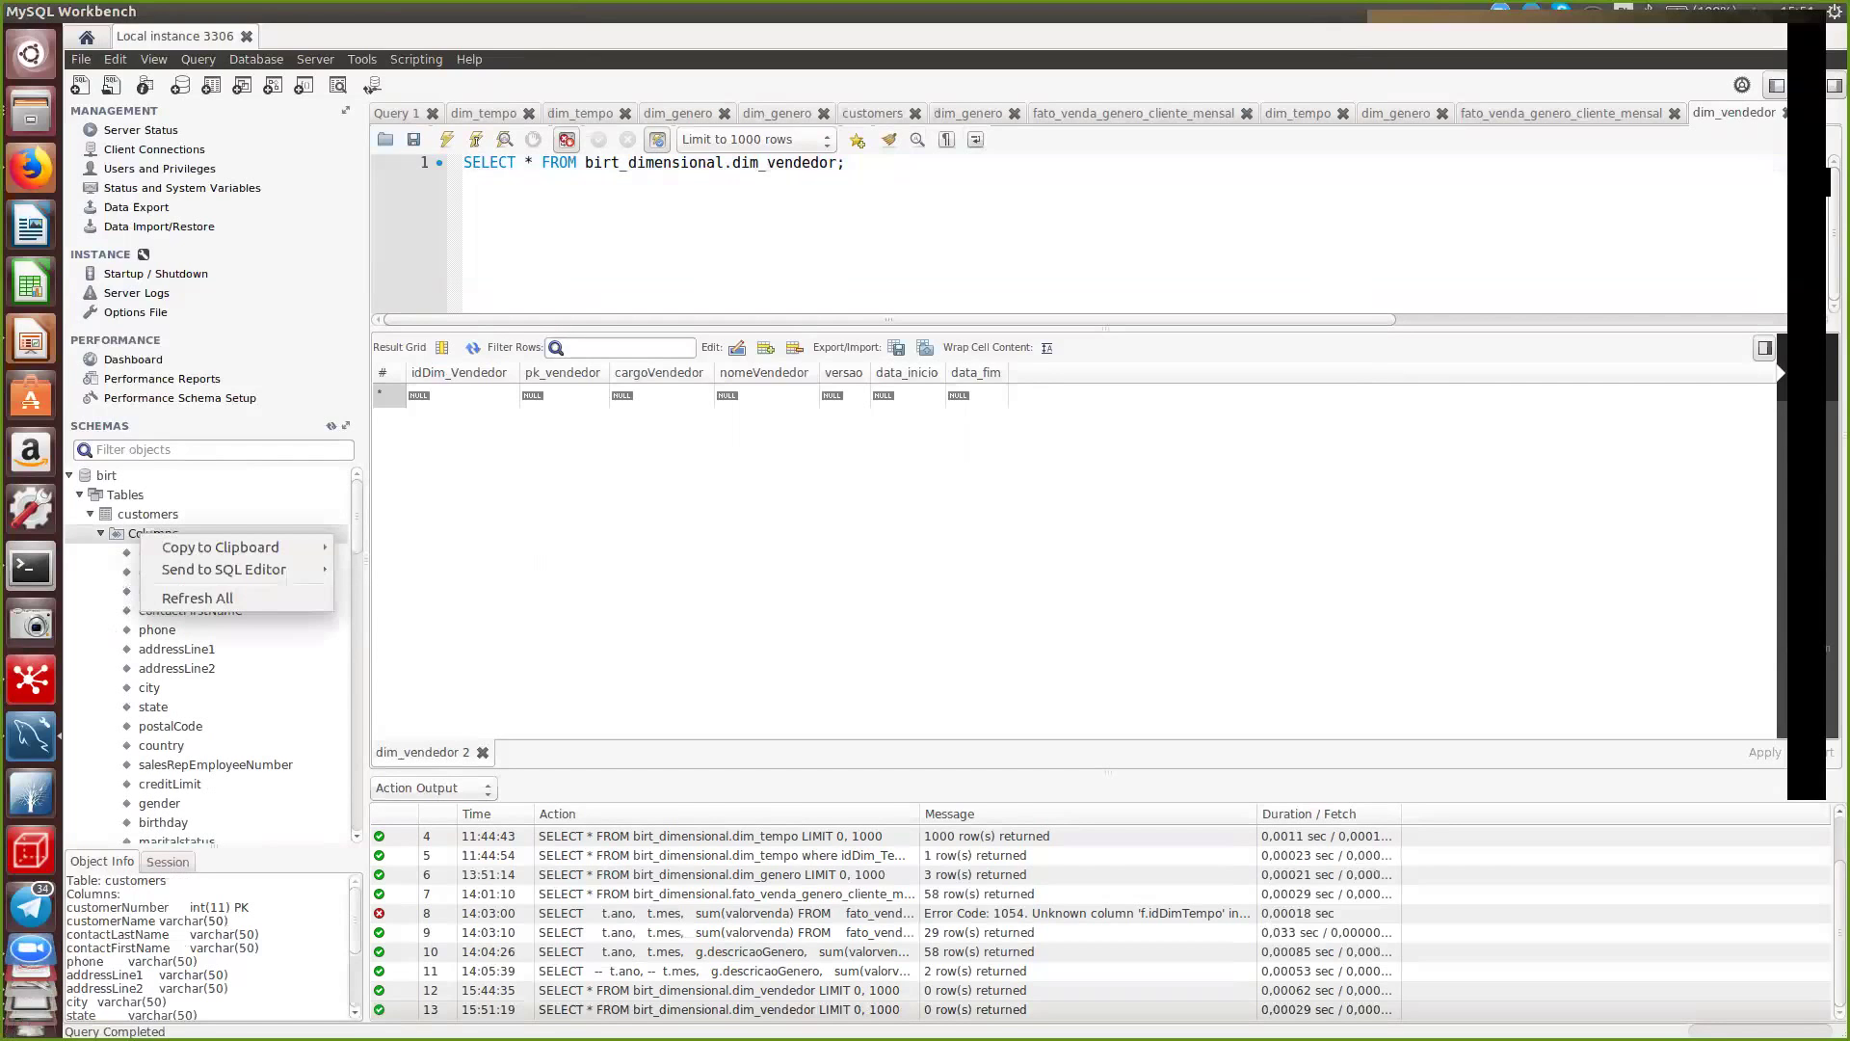
pyautogui.press('Escape')
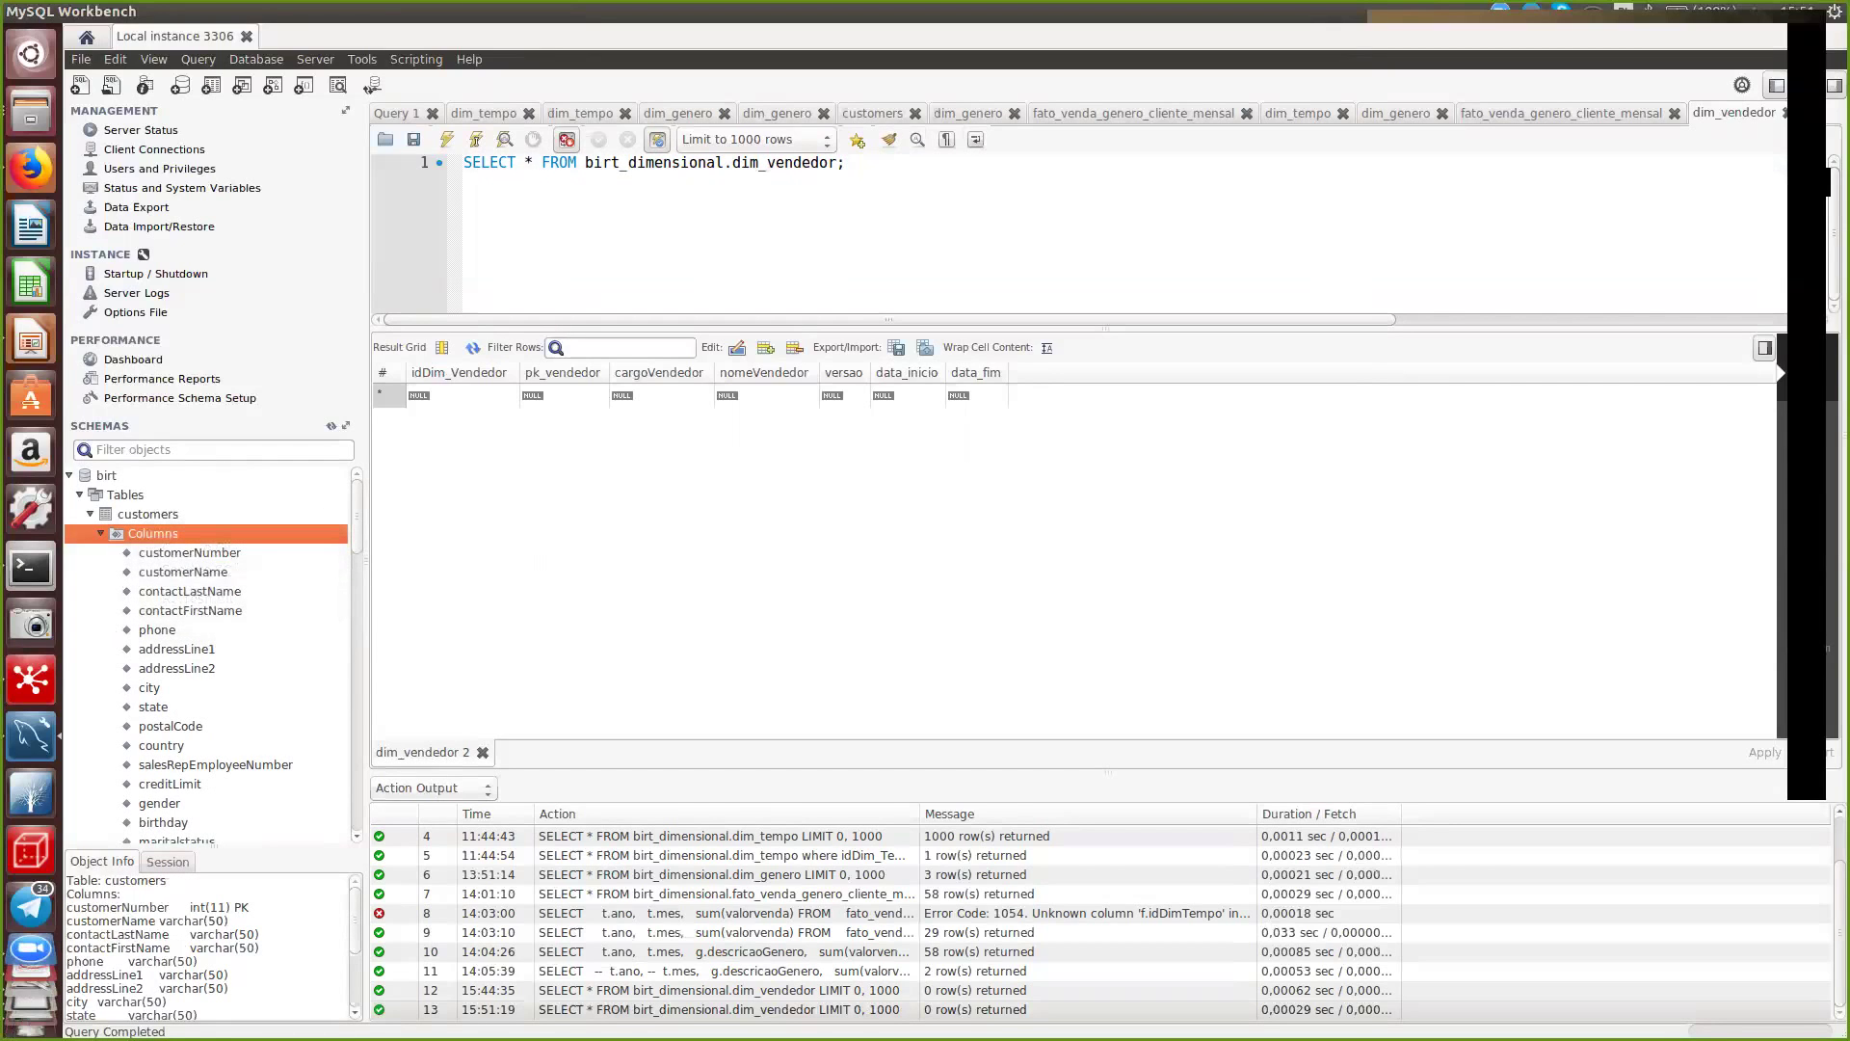
pyautogui.click(90, 514)
pyautogui.rightClick(125, 534)
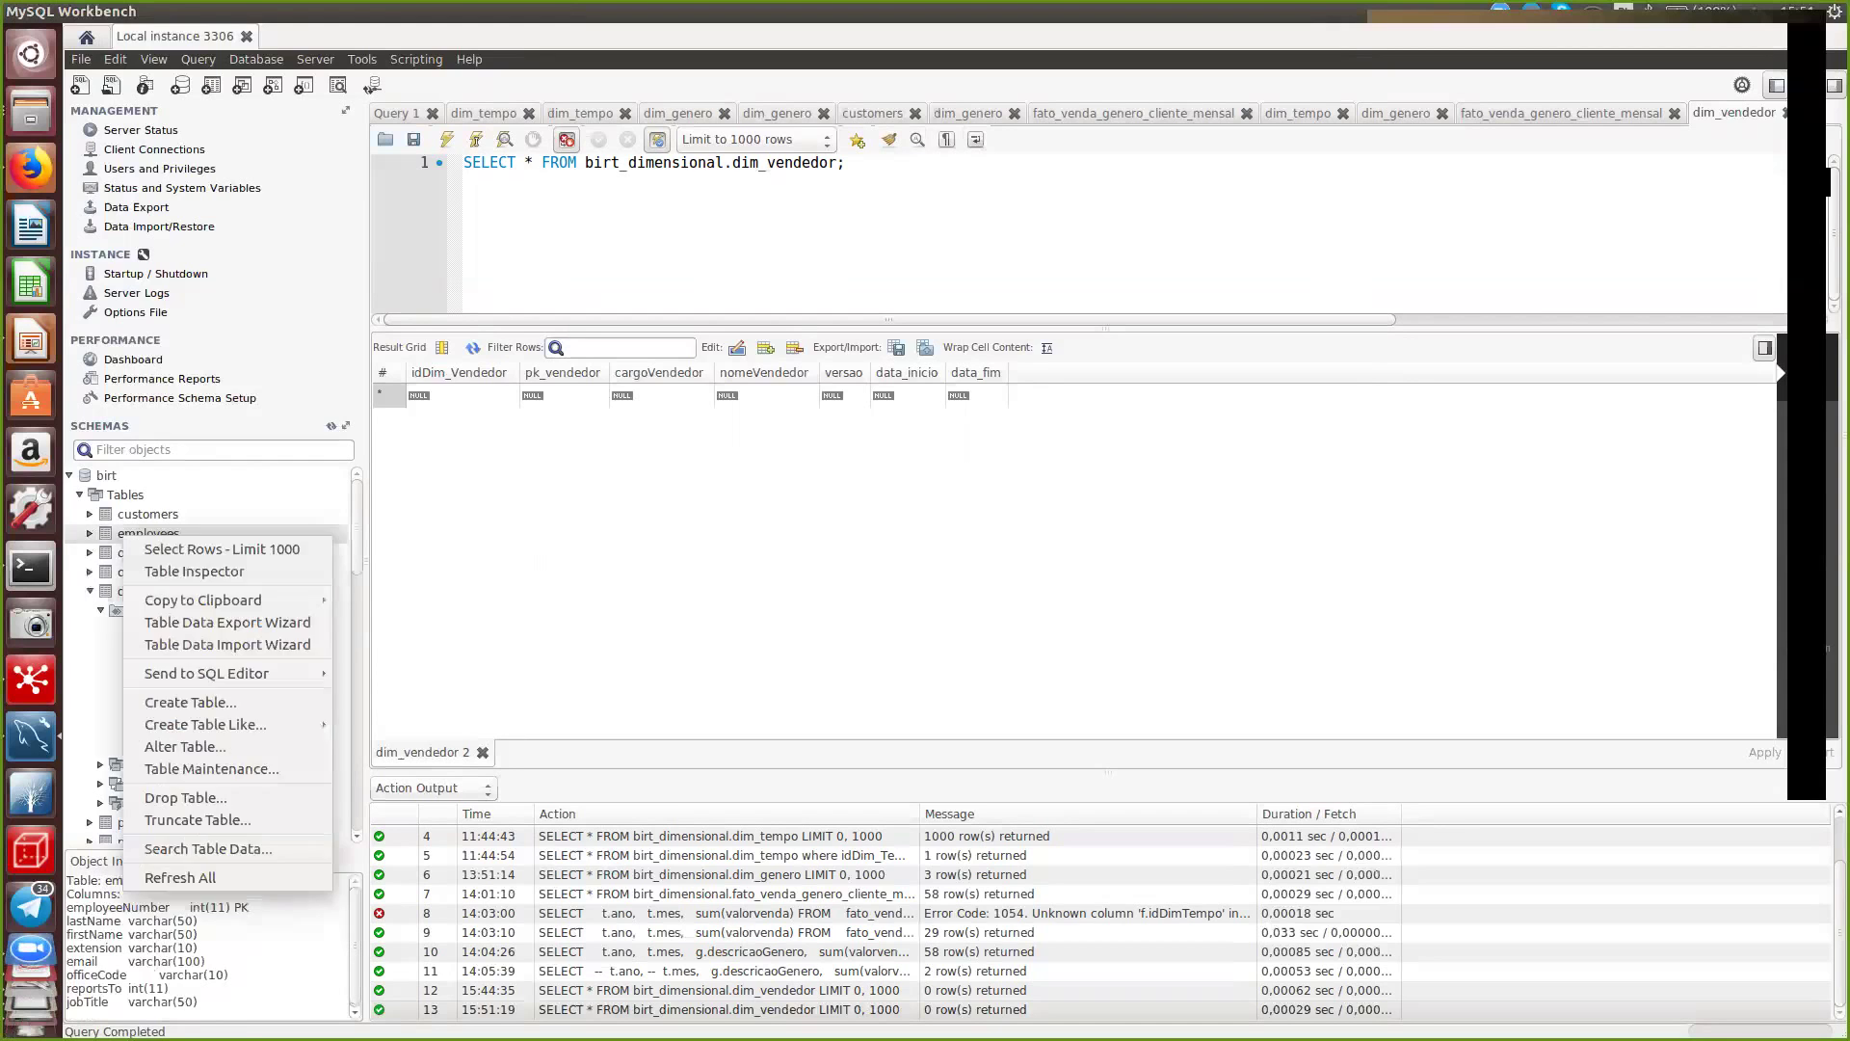
pyautogui.click(221, 548)
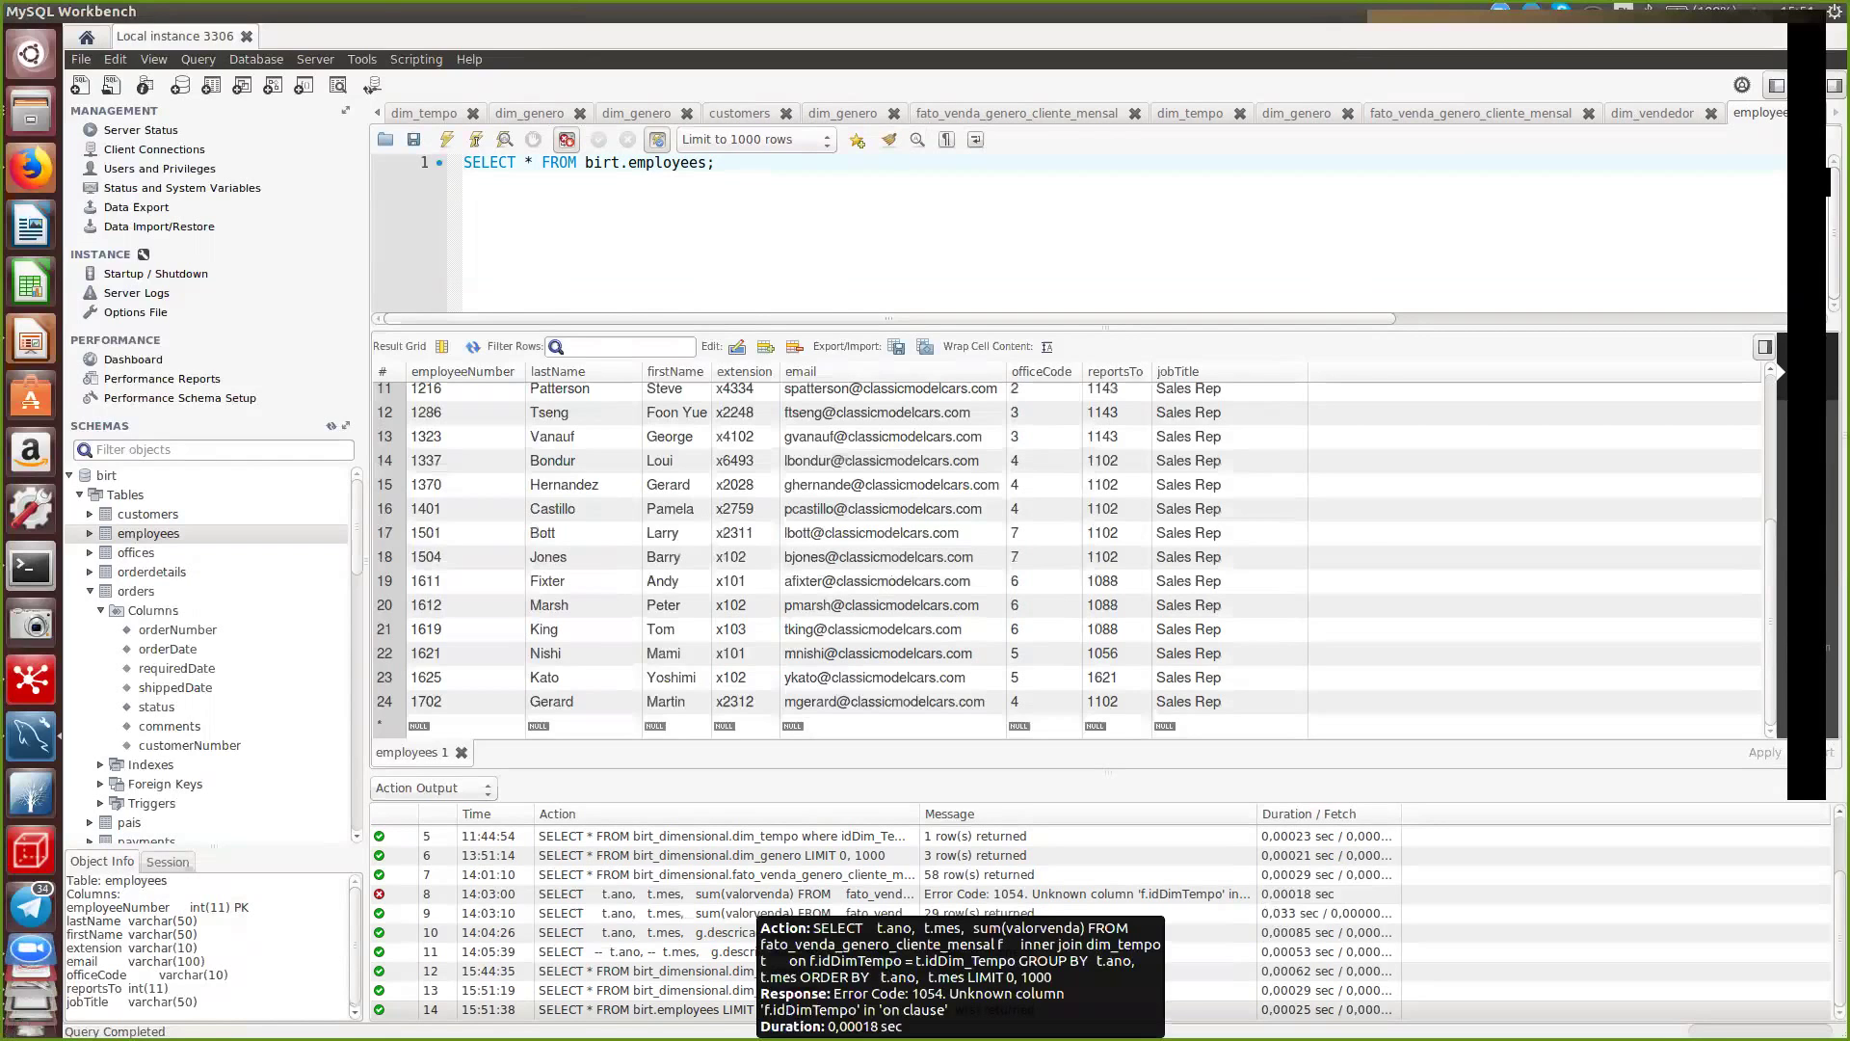
# - Switch back to Spoon, run the loadDimVendedor transformation, and review the Dimension lookup/update settings
pyautogui.hotkey('alt', 'Tab')
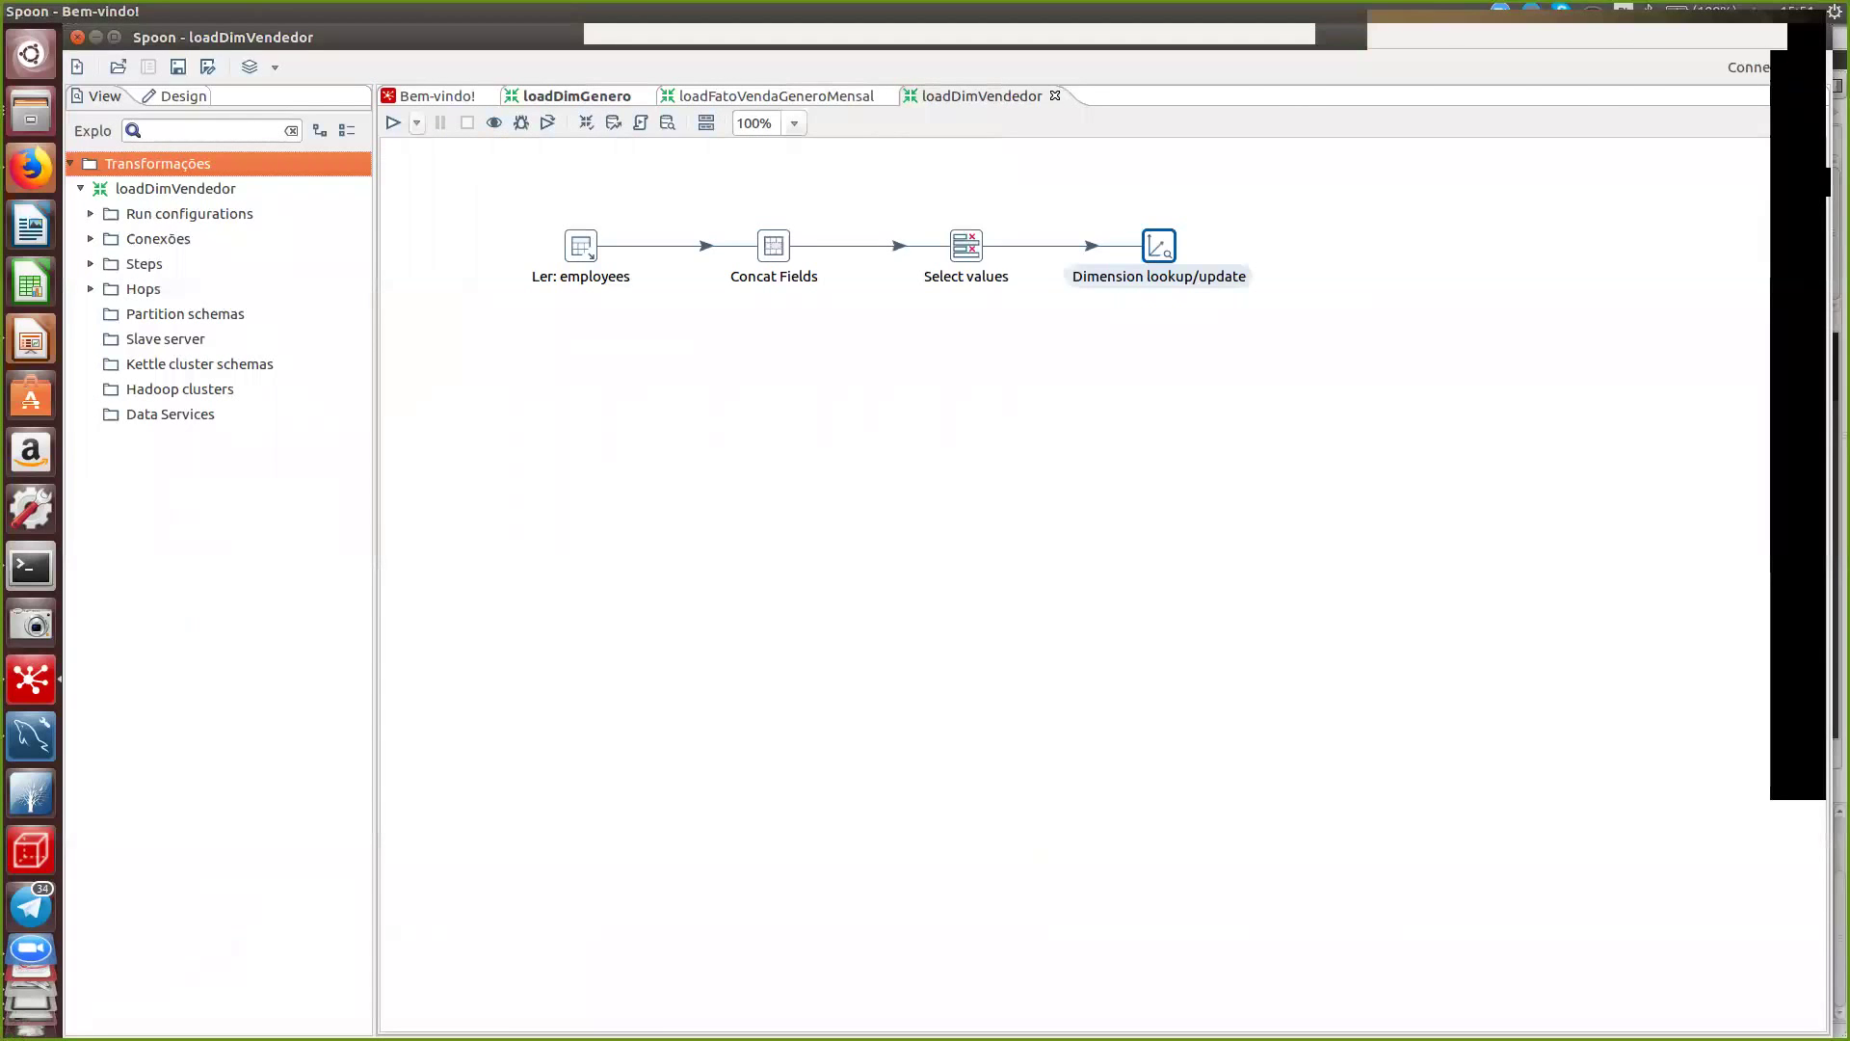
pyautogui.click(393, 123)
pyautogui.press('Return')
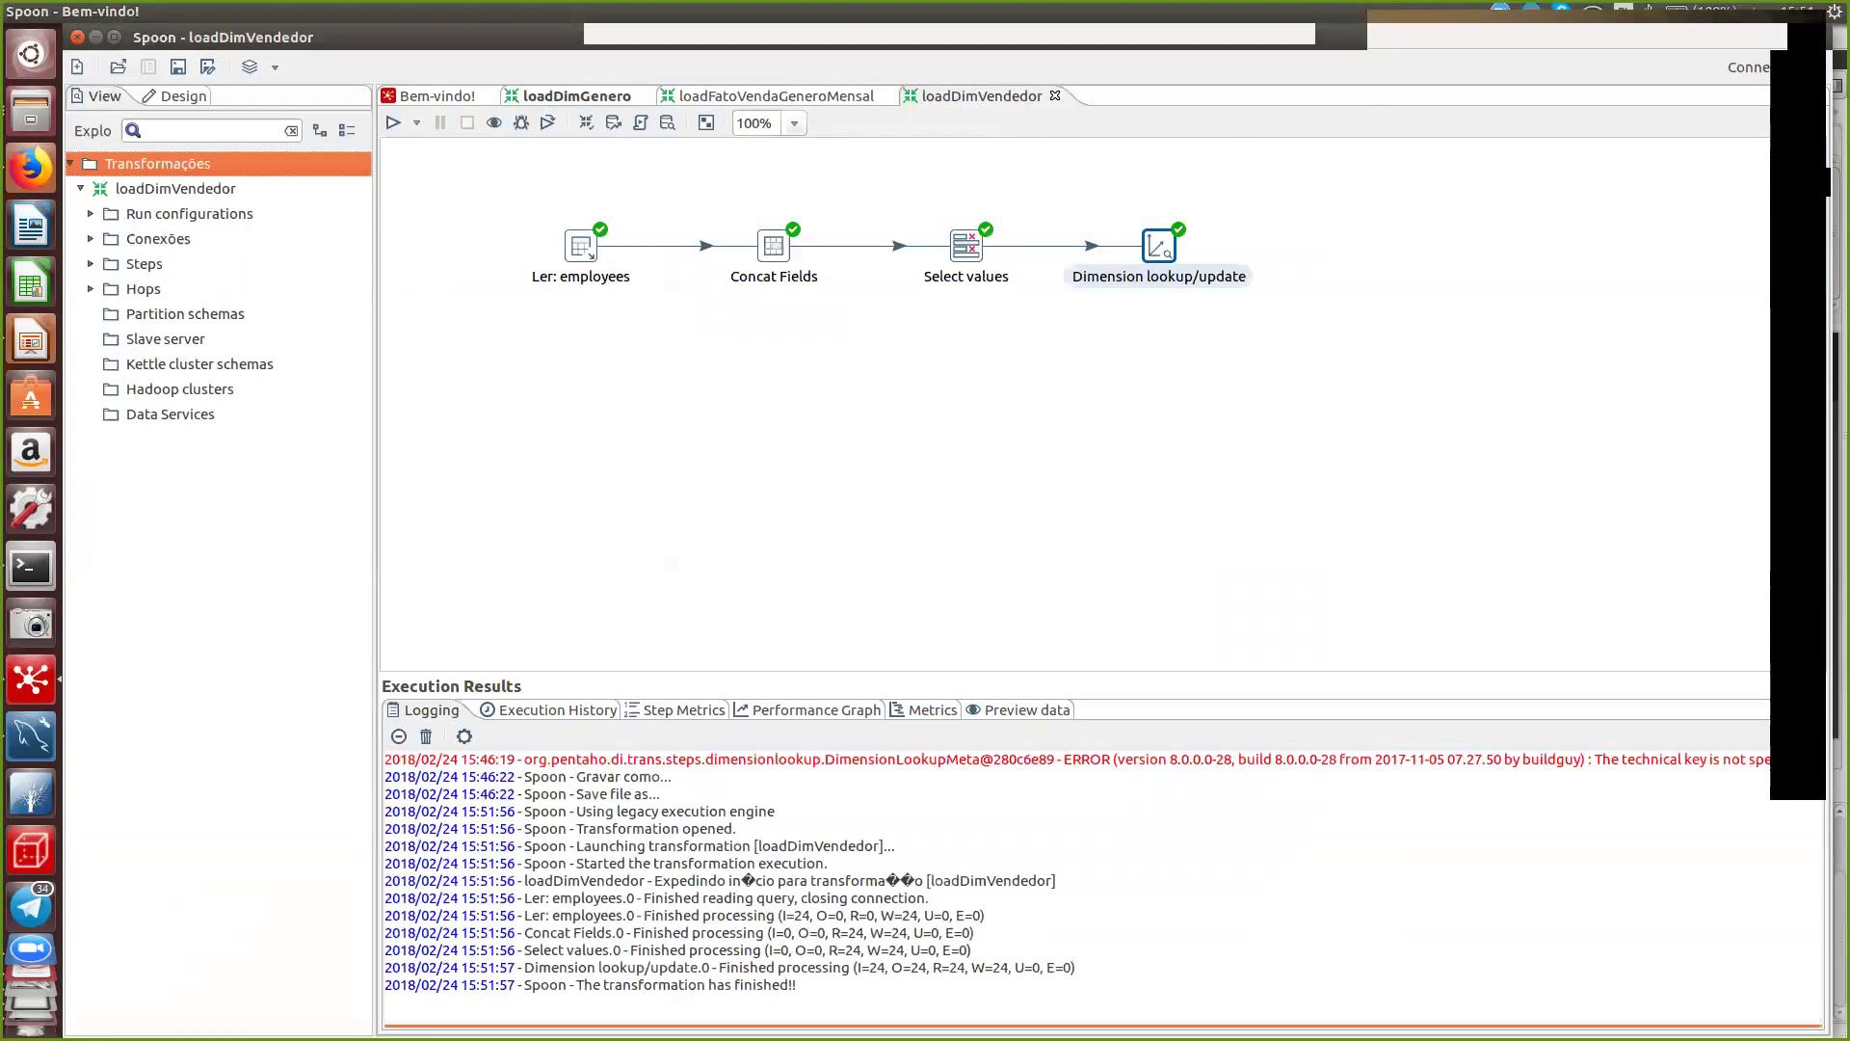
pyautogui.click(736, 829)
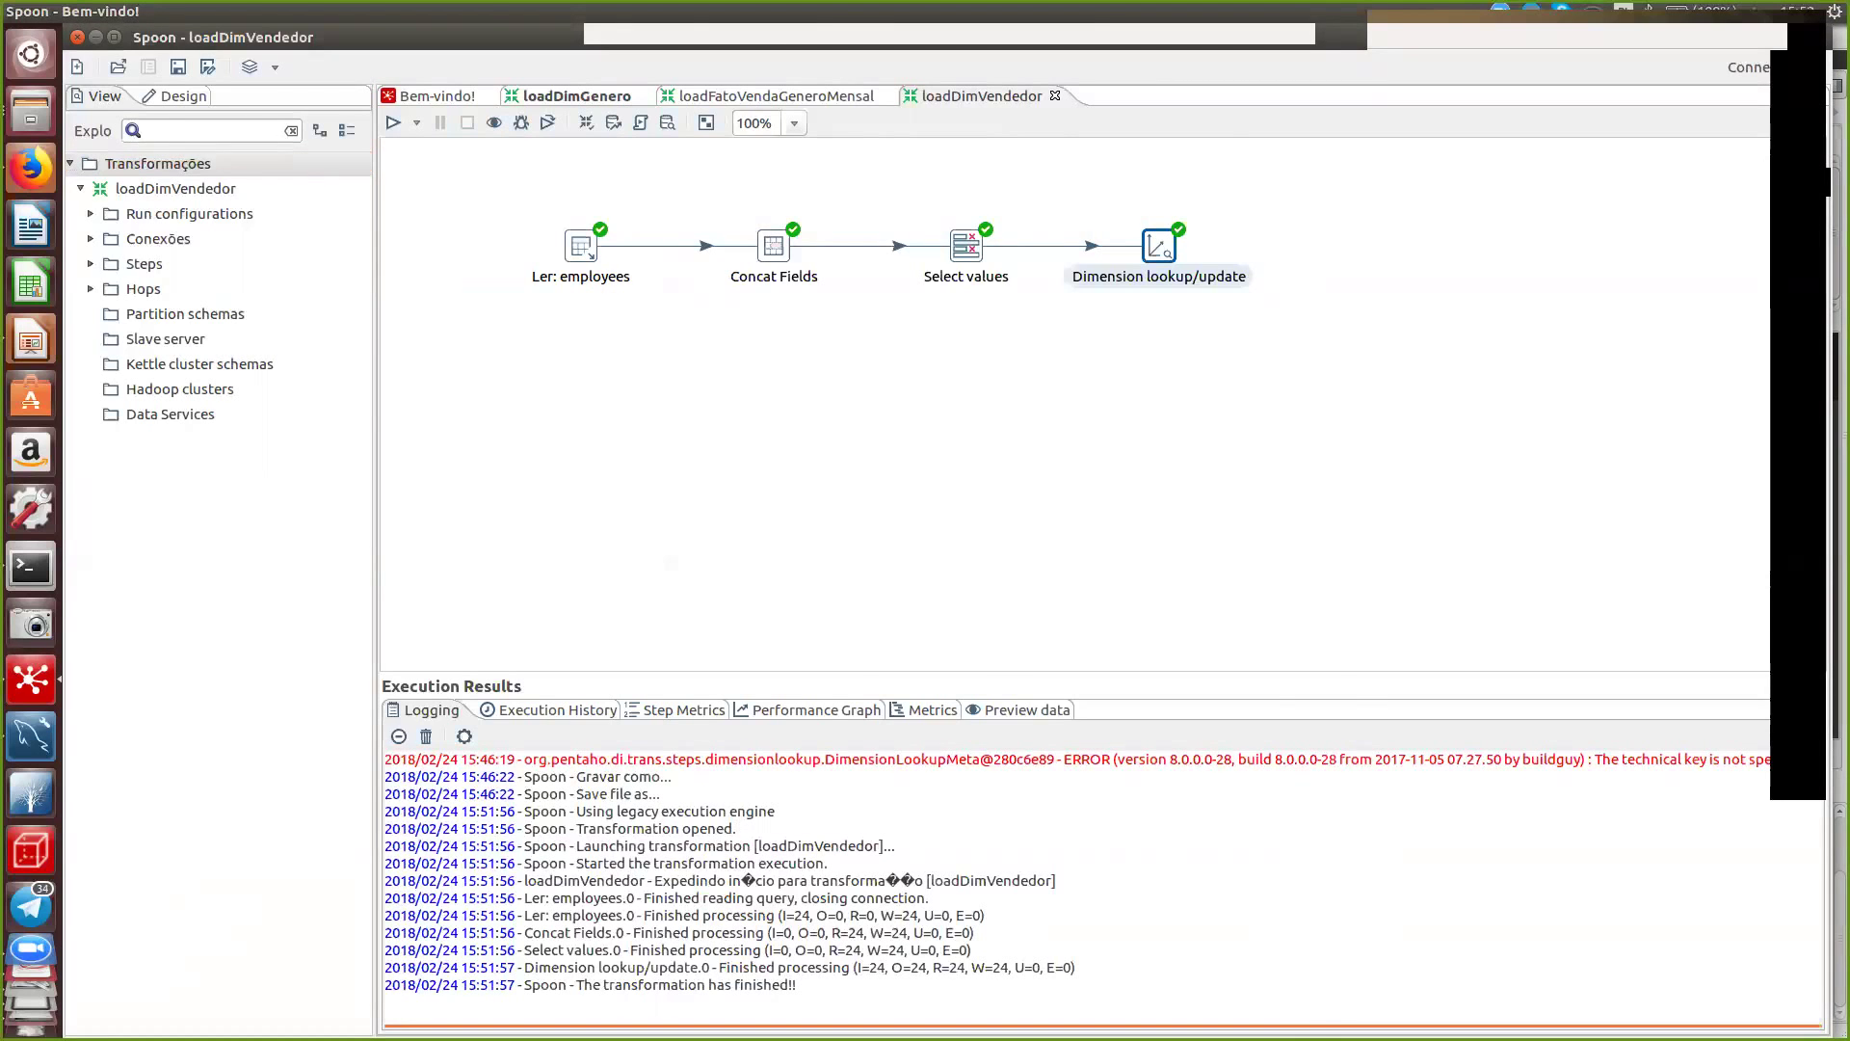
pyautogui.doubleClick(1158, 246)
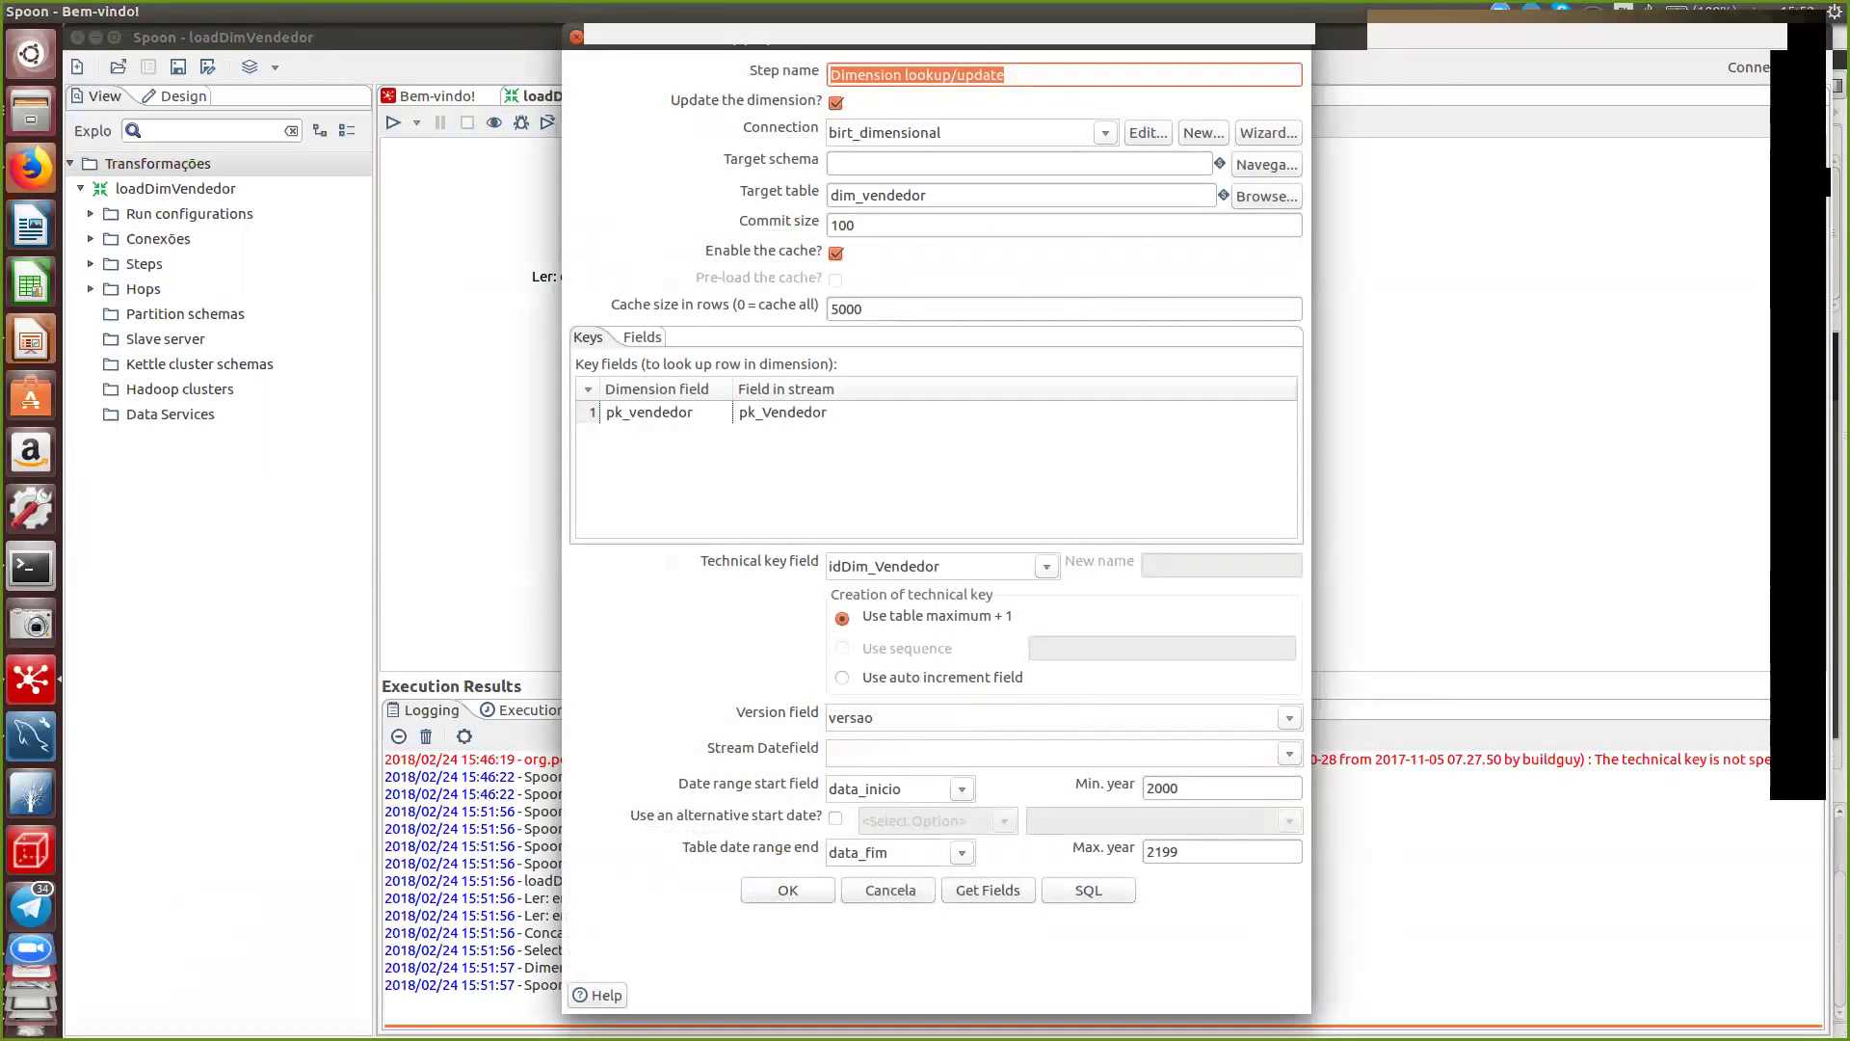
pyautogui.press('Return')
# - Switch to MySQL Workbench, rerun the existing dim_vendedor query, and examine the loaded seller rows
pyautogui.hotkey('alt', 'Tab')
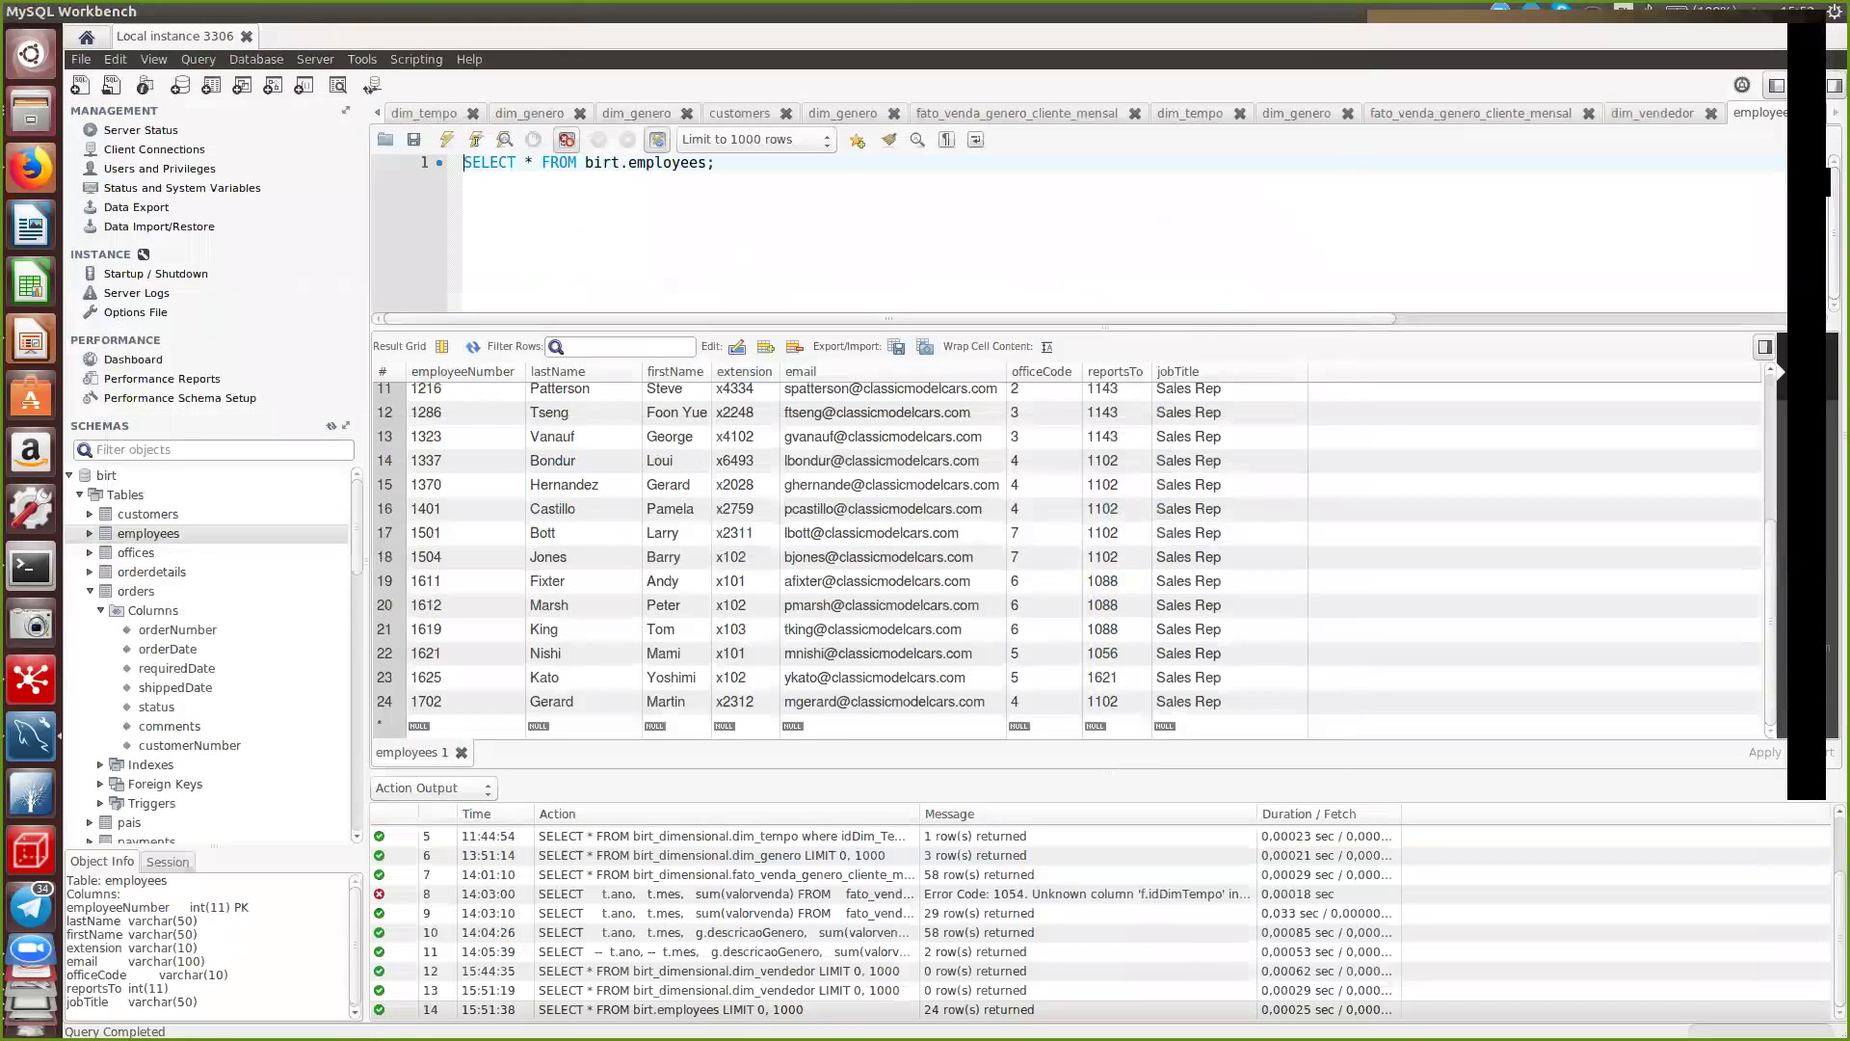
pyautogui.click(1653, 113)
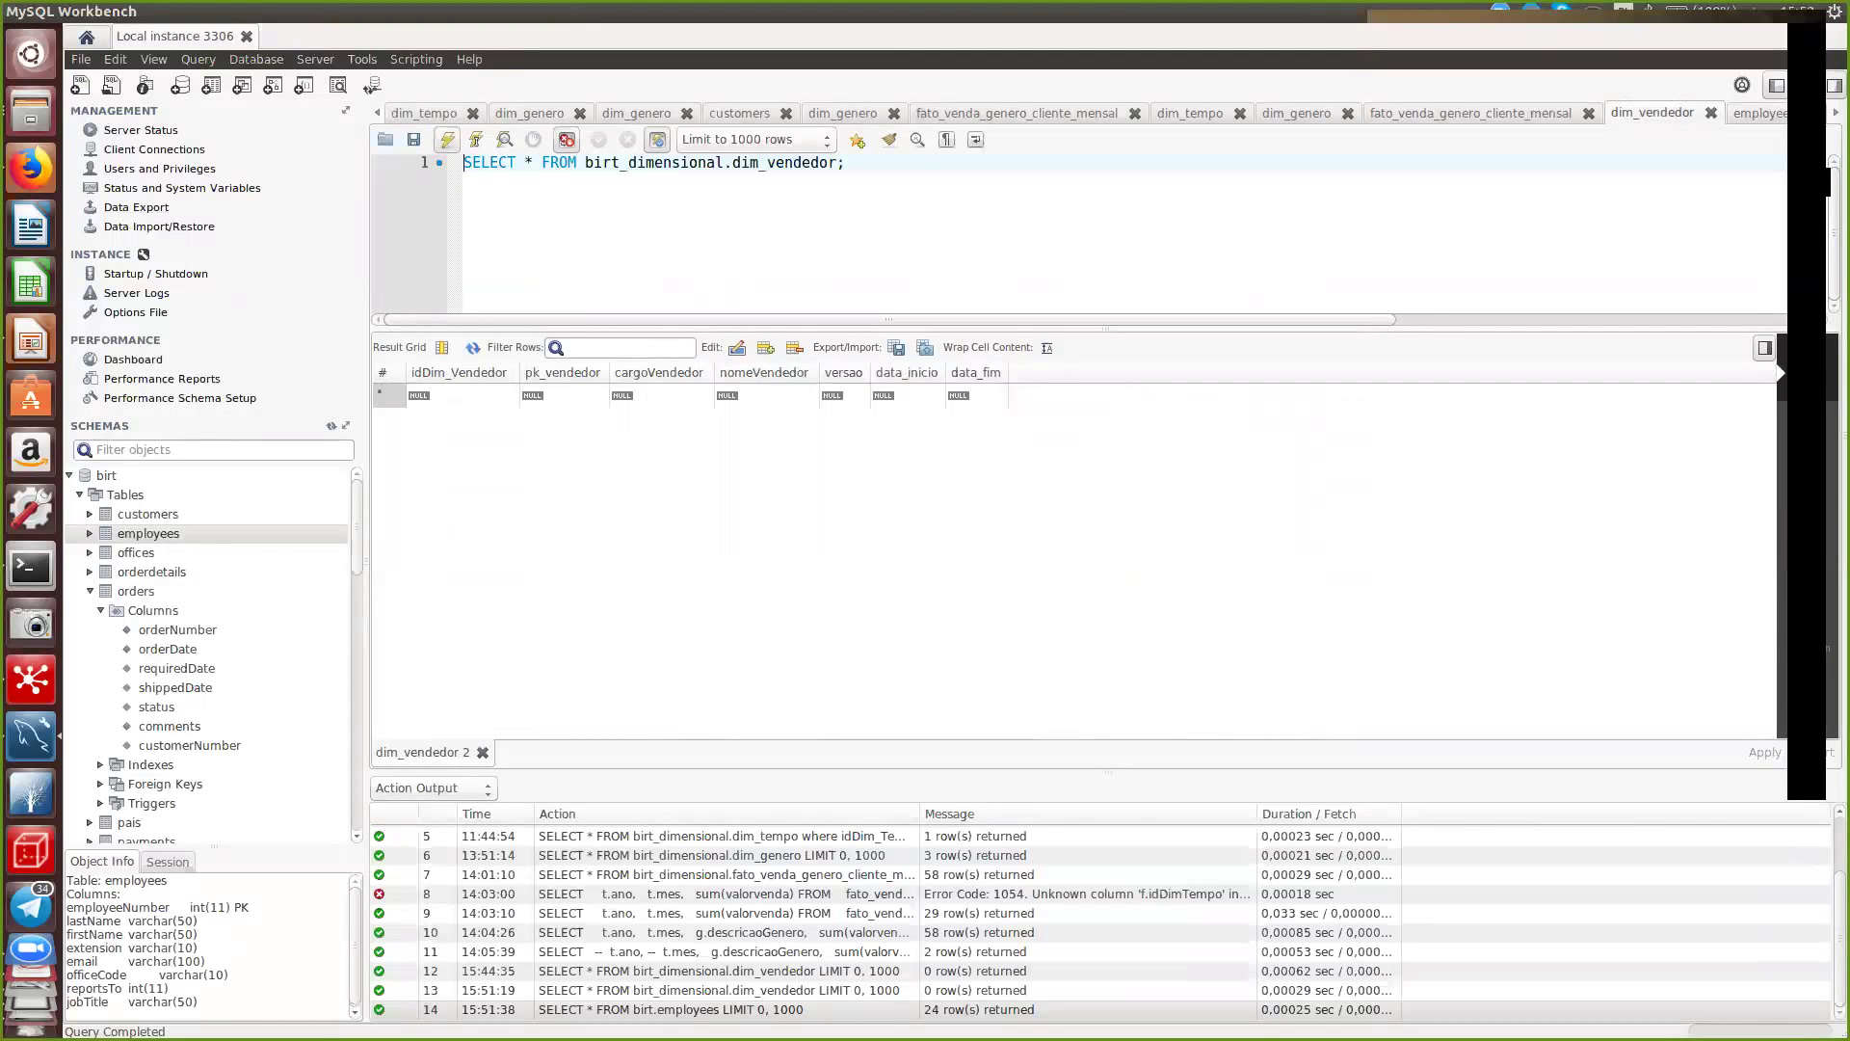
pyautogui.click(447, 139)
pyautogui.scroll(-4, 844, 604)
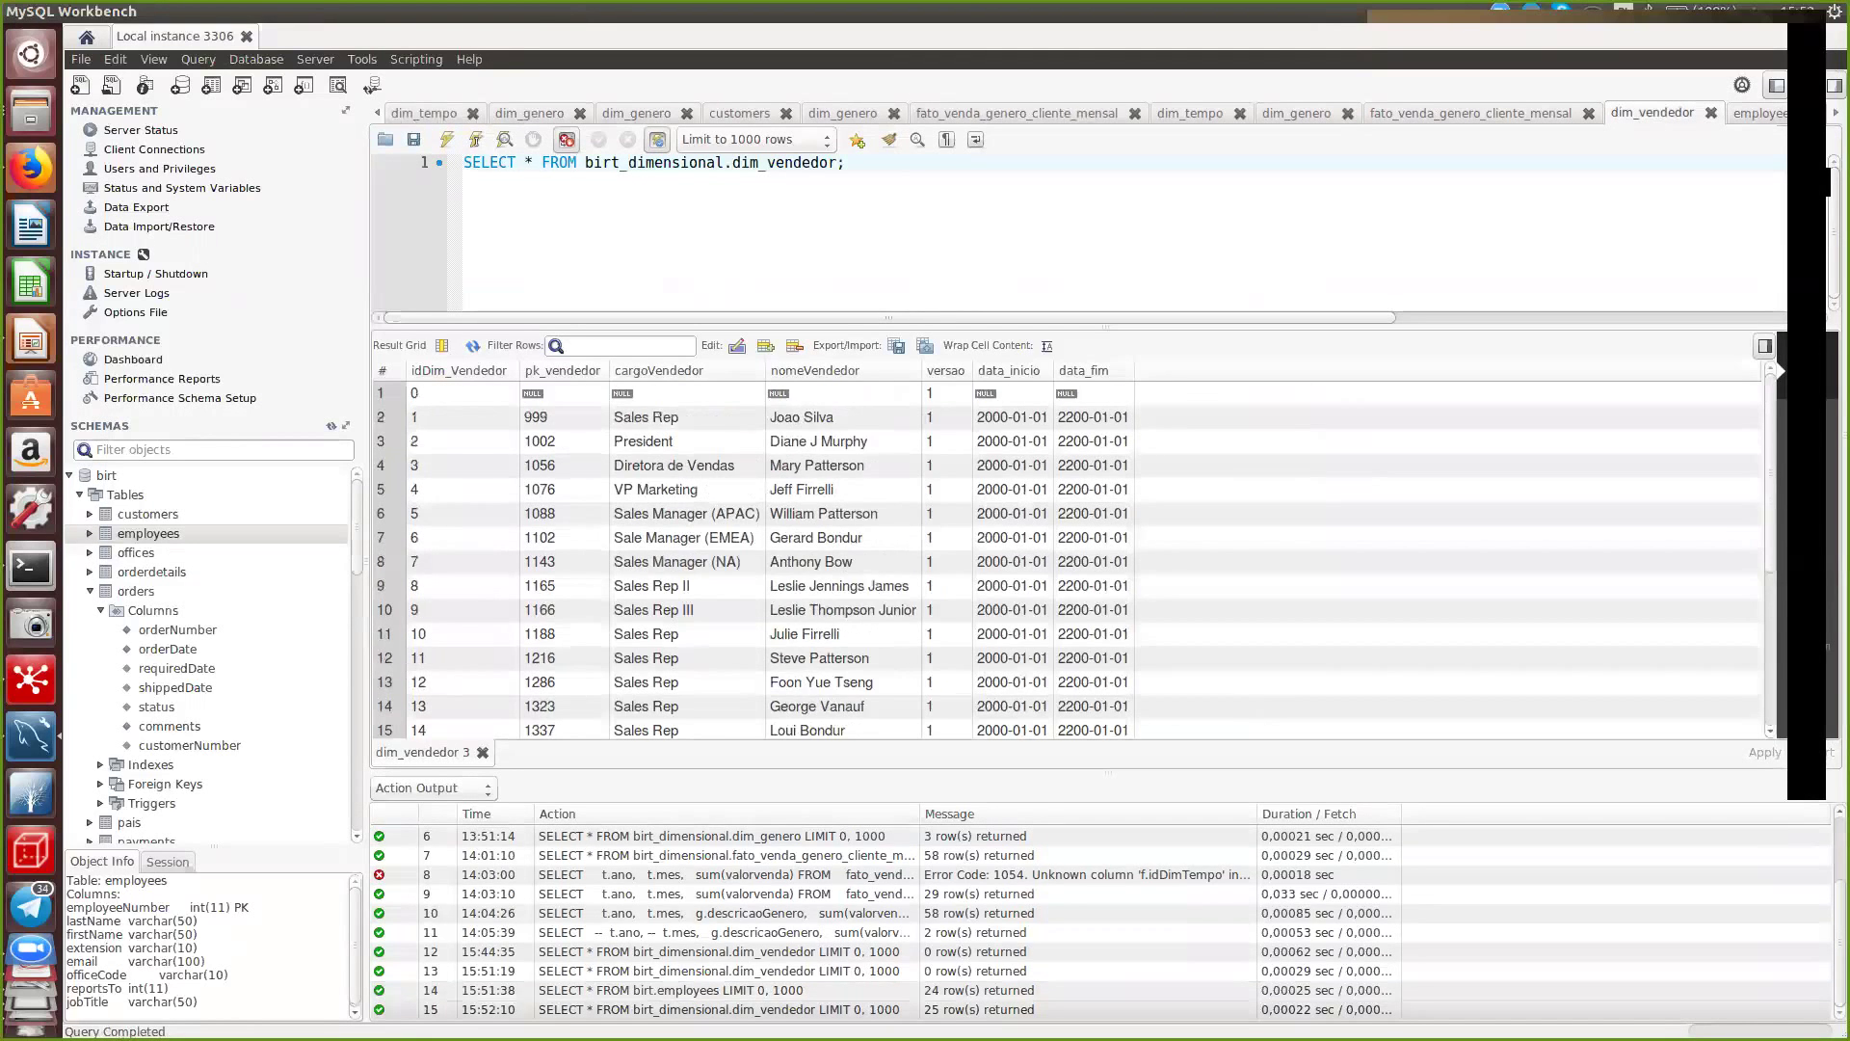
pyautogui.scroll(4, 844, 603)
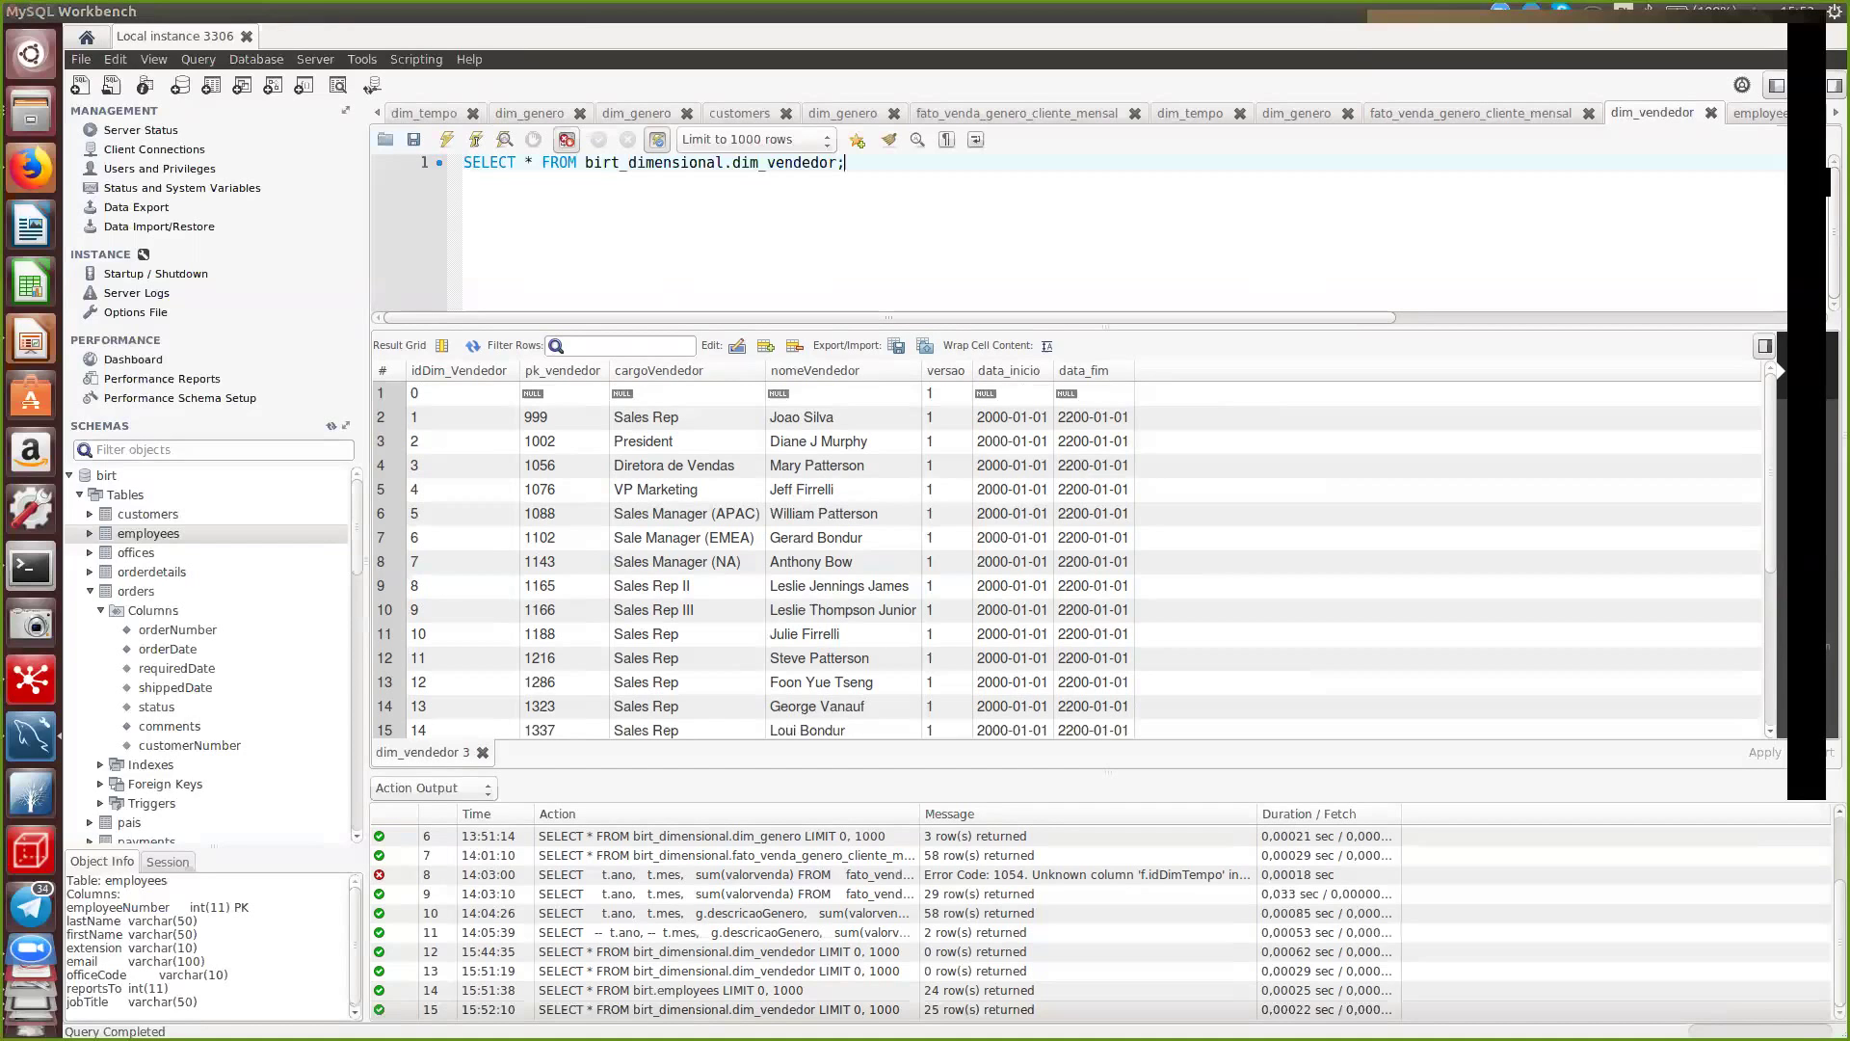
# - Restrict the dim_vendedor query with where pk_vendedor = 1188 and run it
pyautogui.press('Right')
pyautogui.write('where pf')
pyautogui.press('BackSpace')
pyautogui.write('k')
pyautogui.press('BackSpace')
pyautogui.write('_vendedor = ')
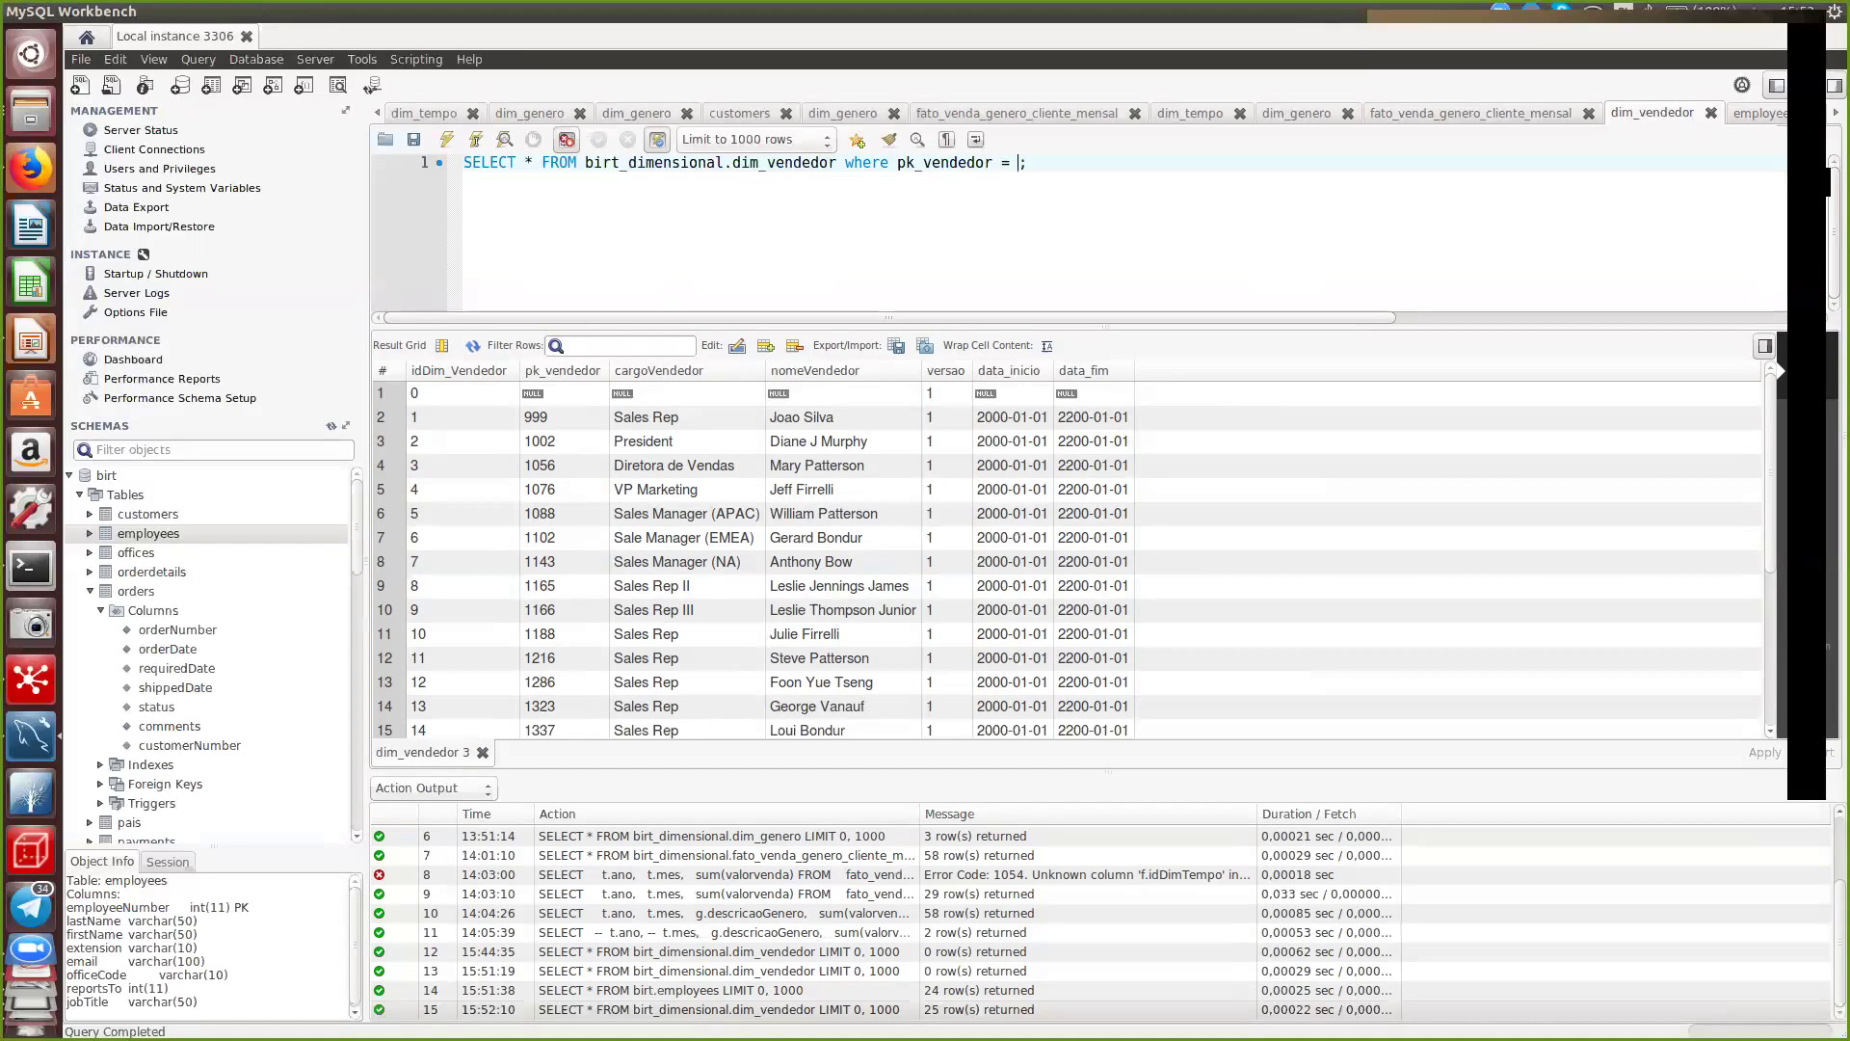
pyautogui.write('1188')
pyautogui.hotkey('ctrl', 'Return')
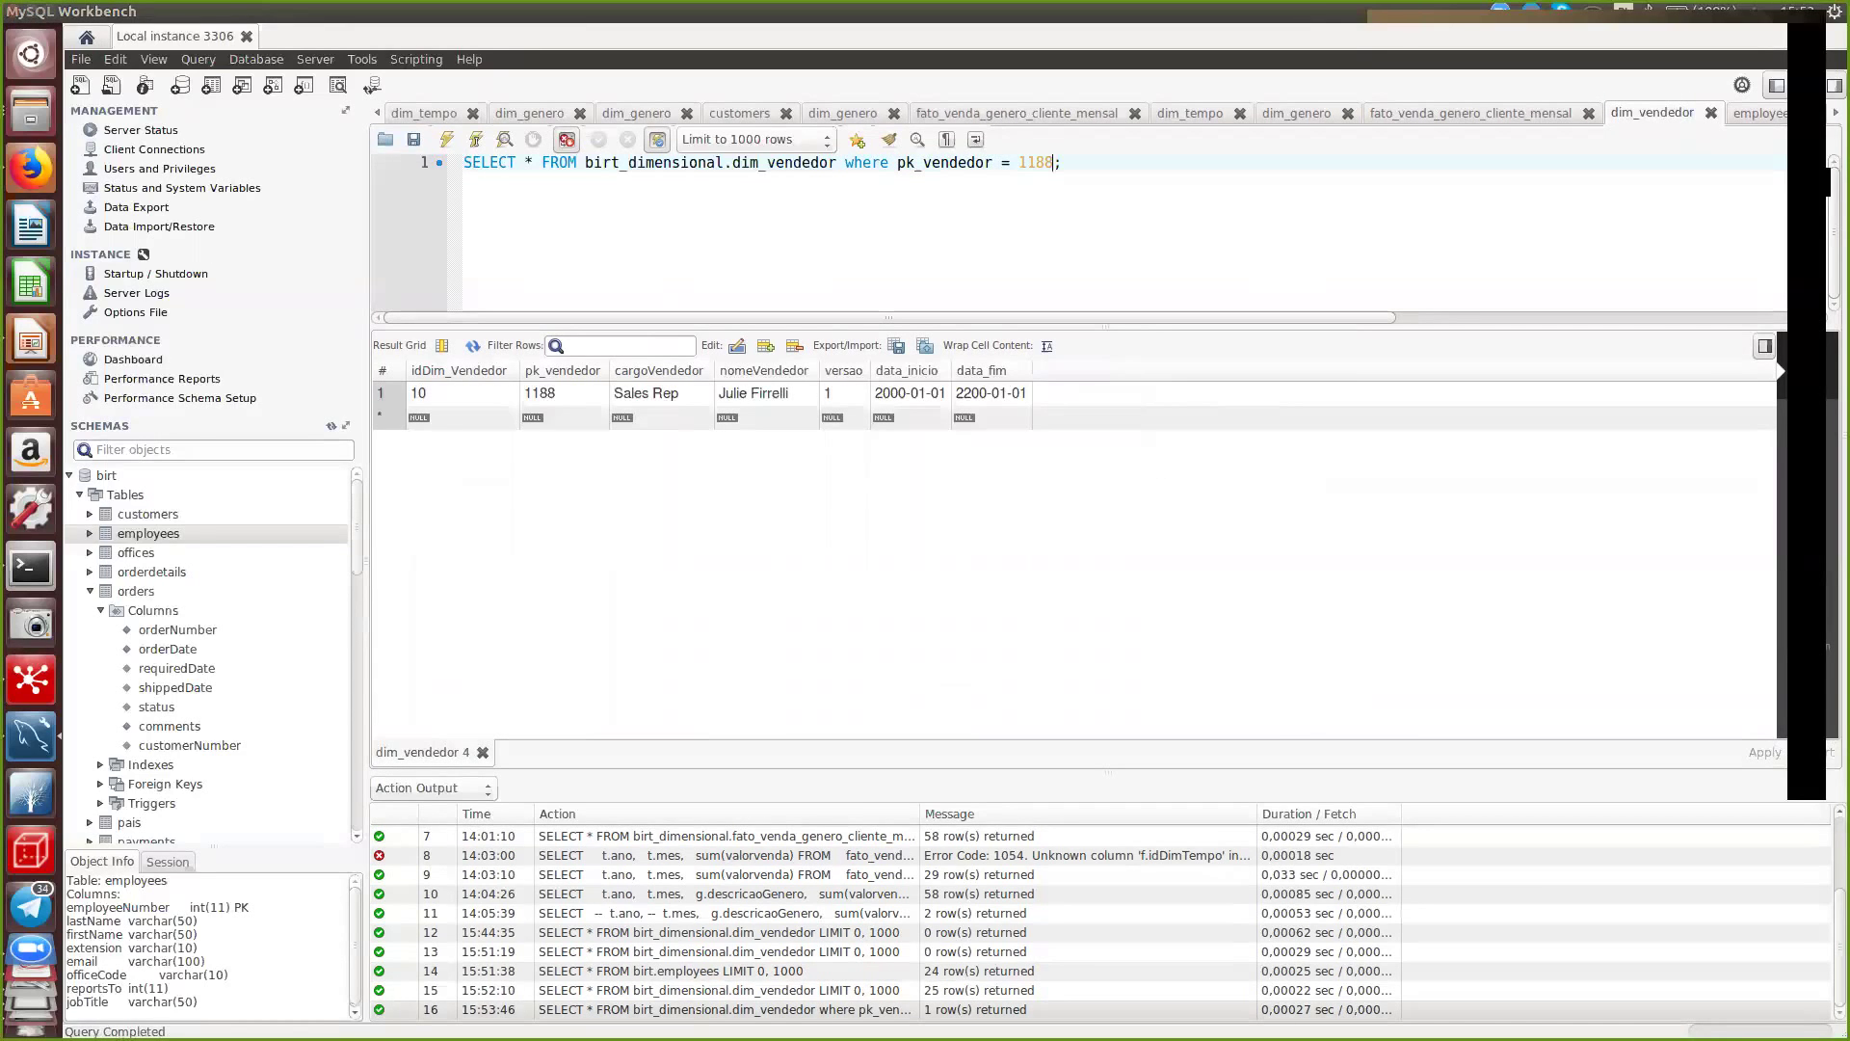
# - List the rows of the employees table in the birt schema in a new query
pyautogui.hotkey('ctrl', 'a')
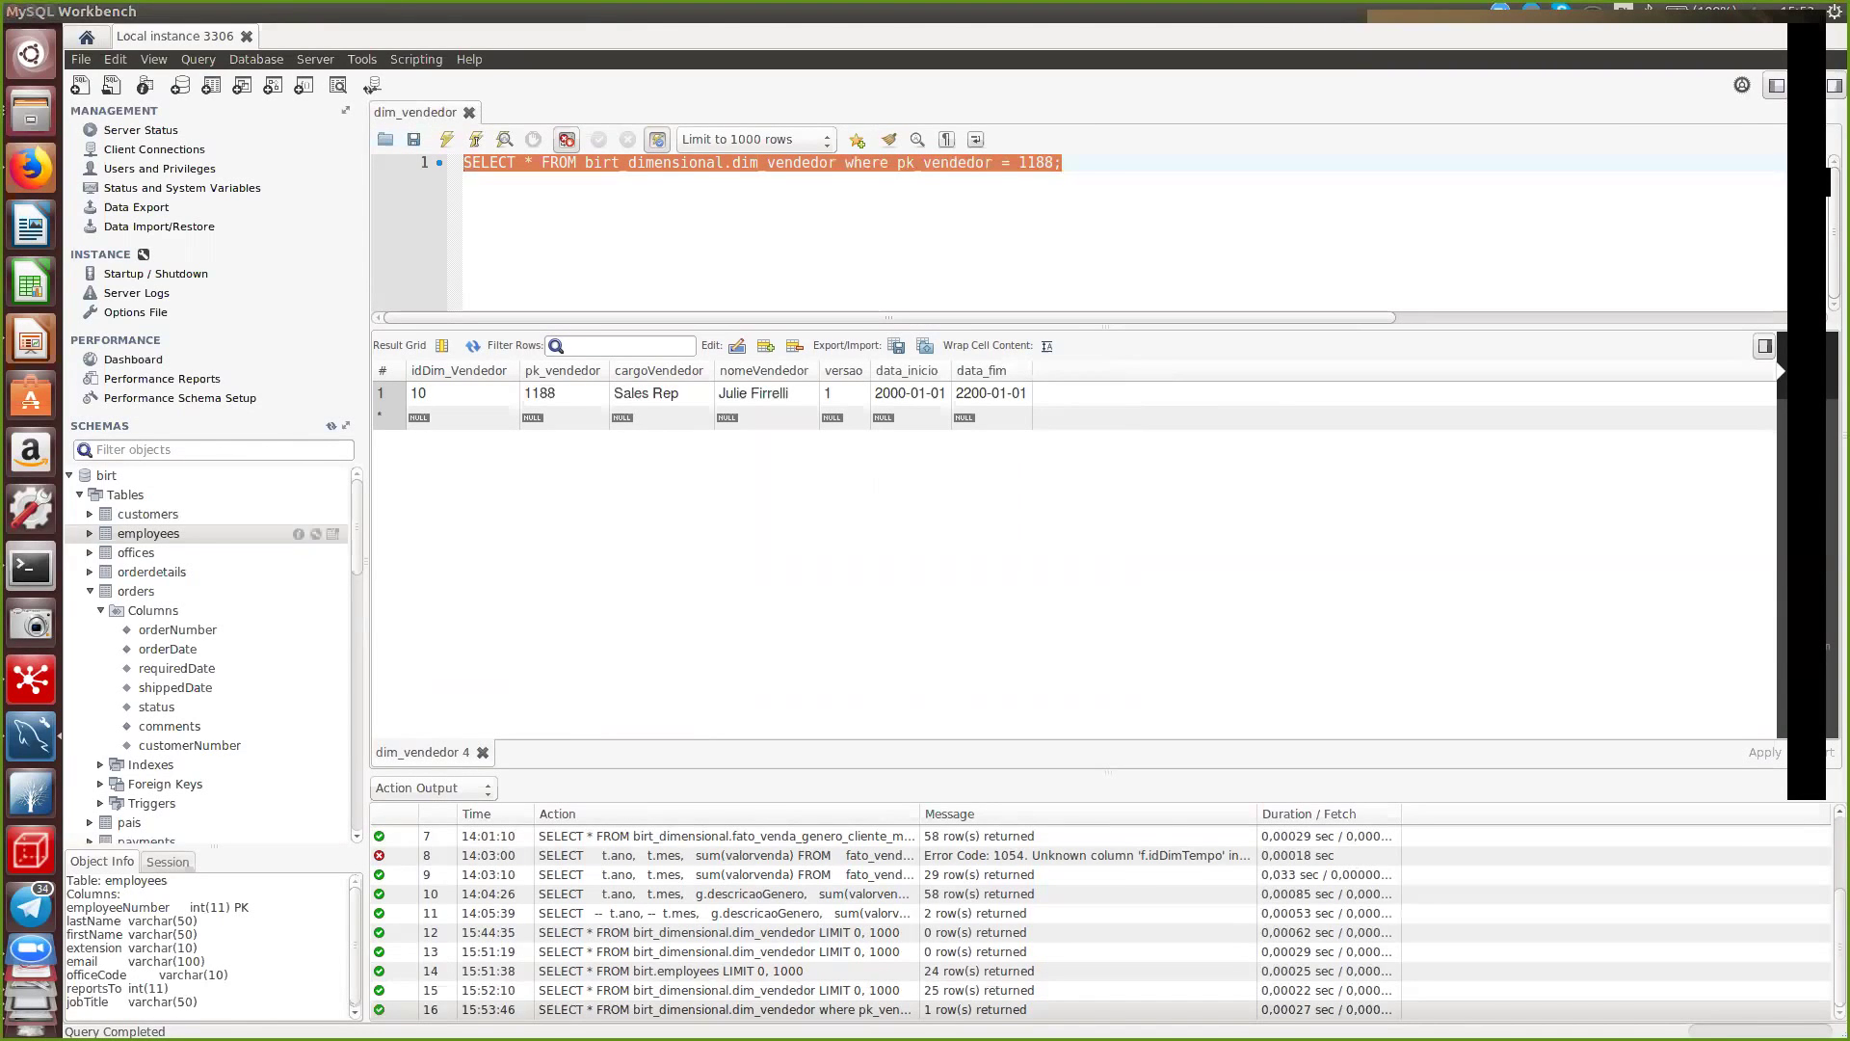
pyautogui.doubleClick(148, 533)
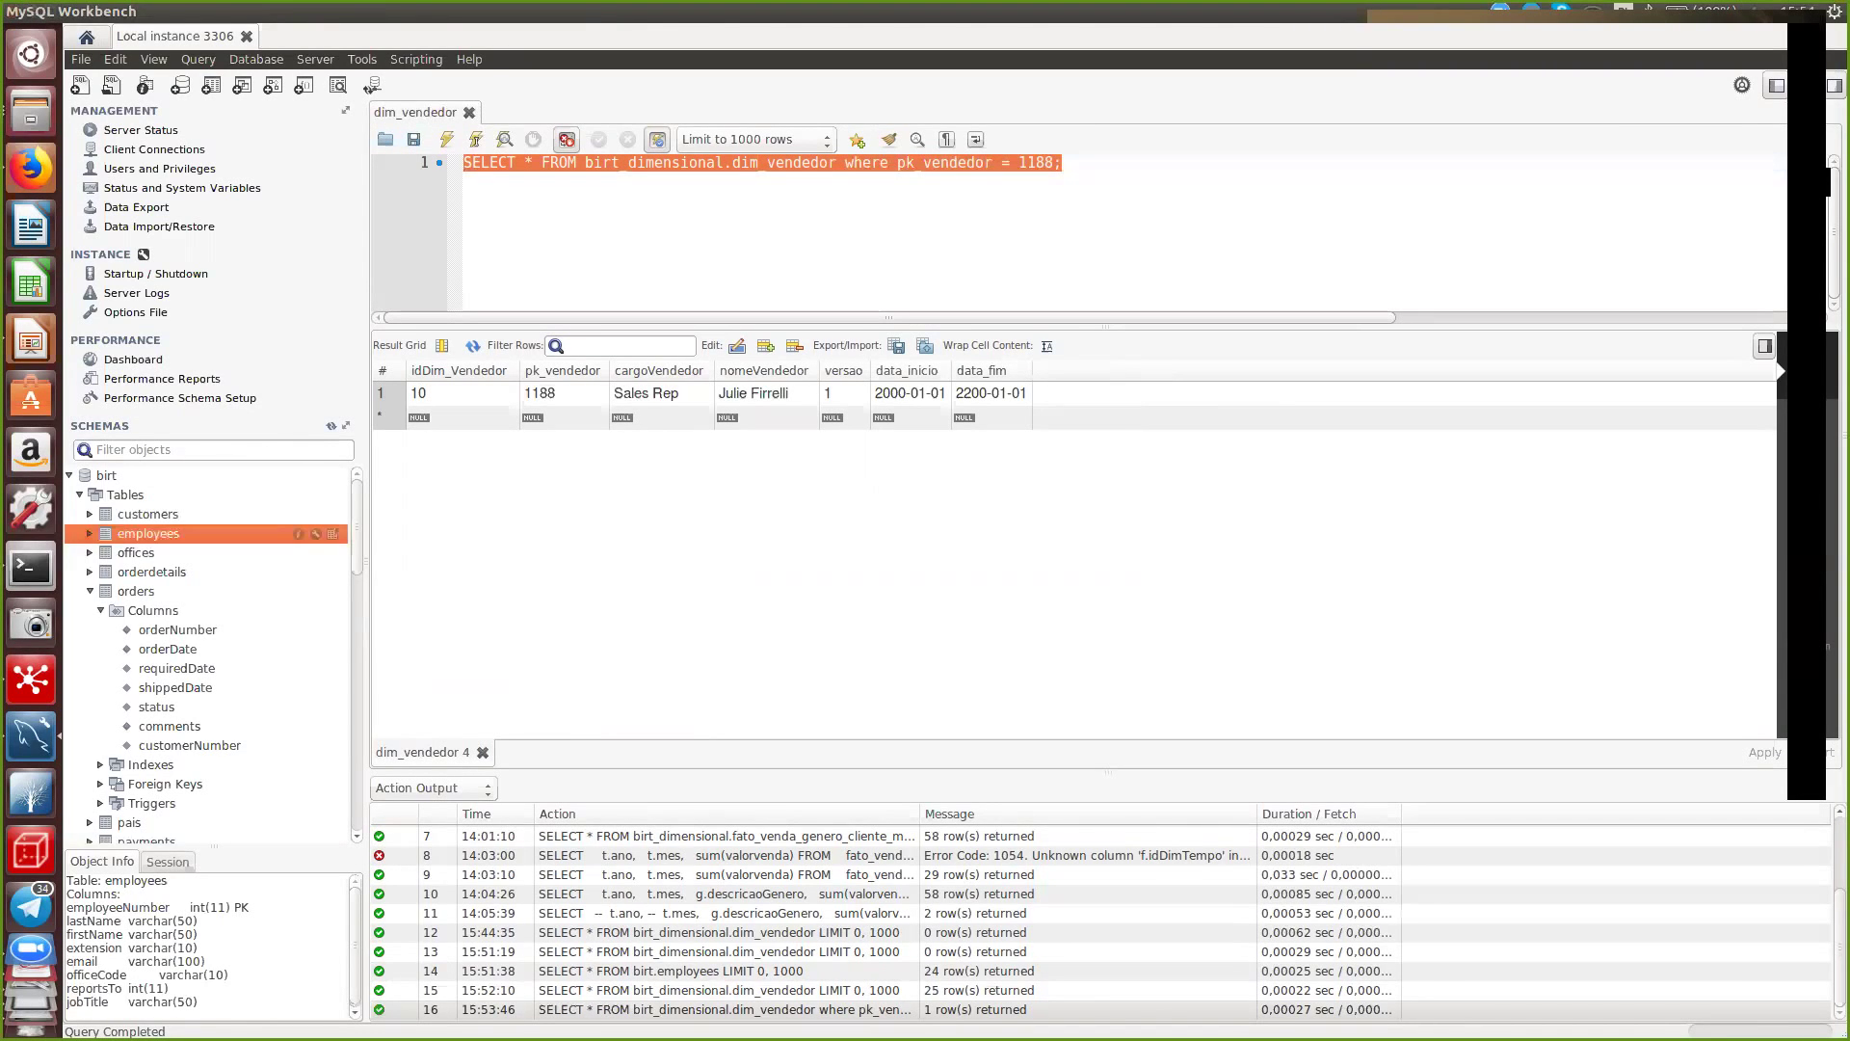
pyautogui.rightClick(150, 533)
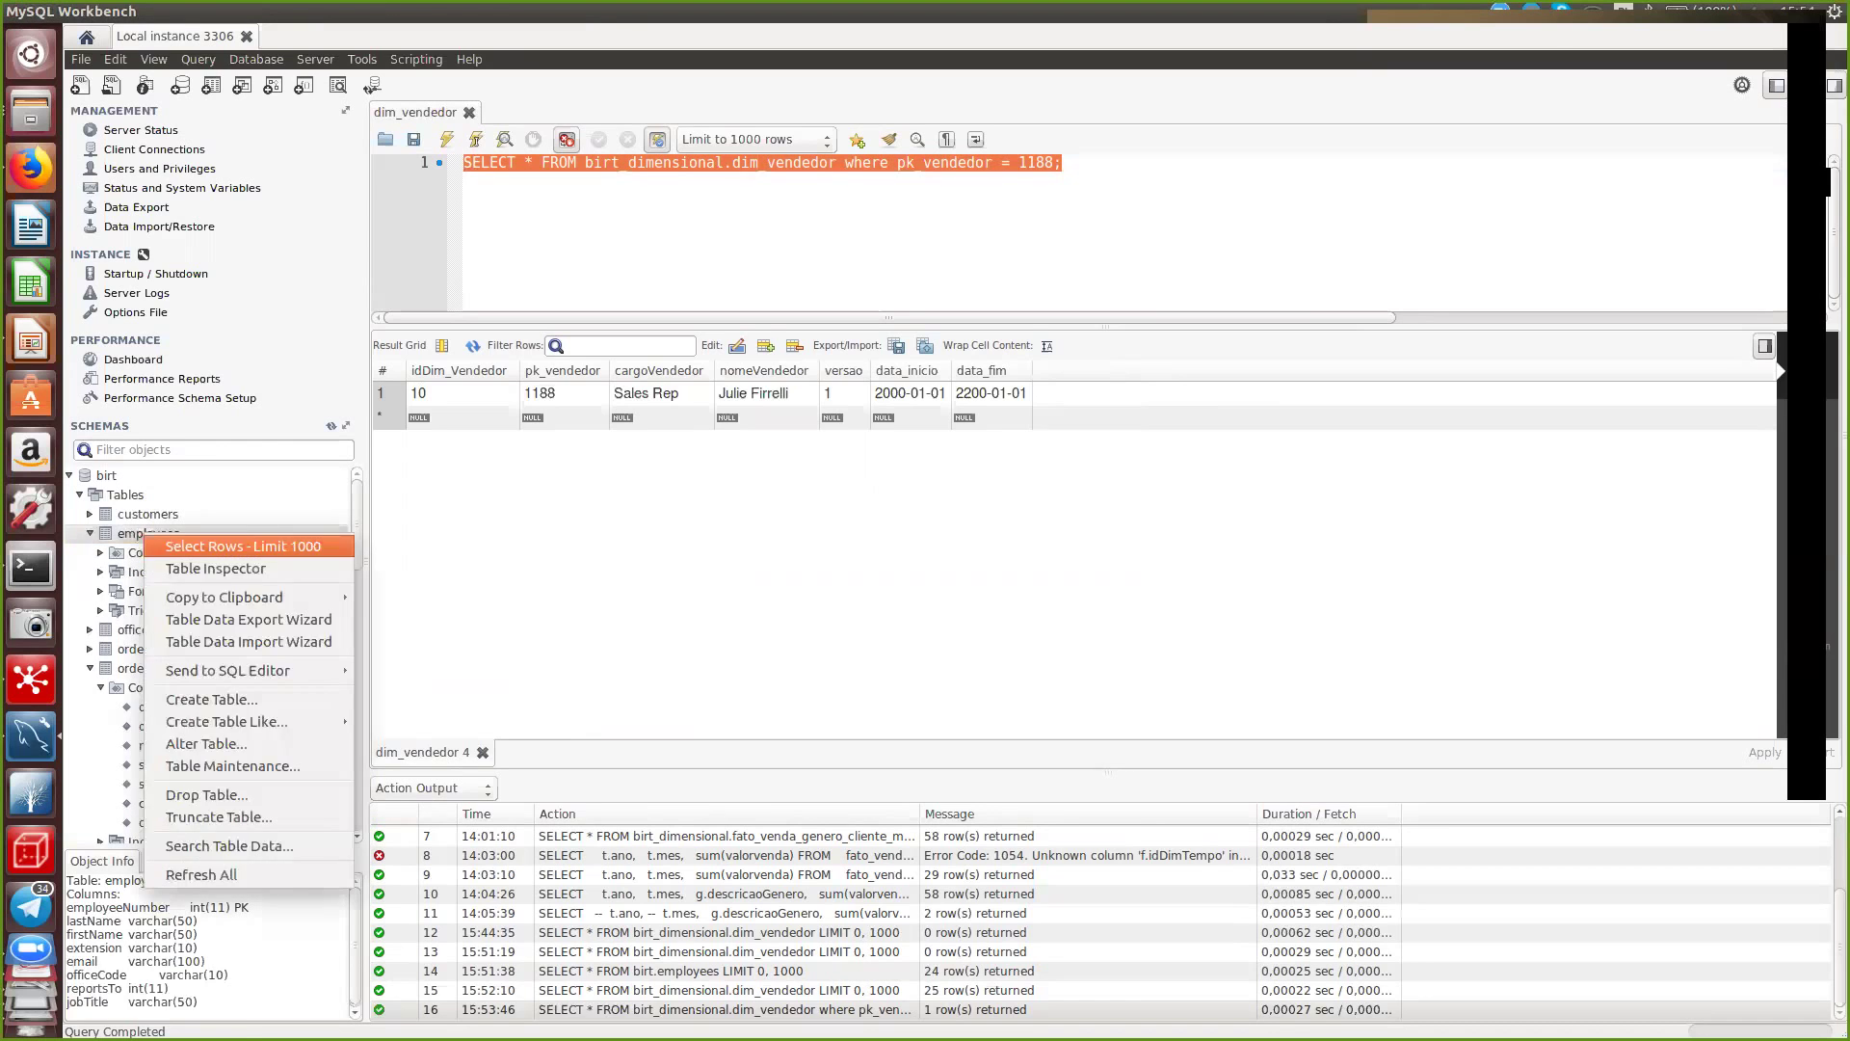
pyautogui.click(183, 539)
# - Restrict the employees query with where employeeNumber = 1188 and run it
pyautogui.click(714, 162)
pyautogui.write('where emplyee;')
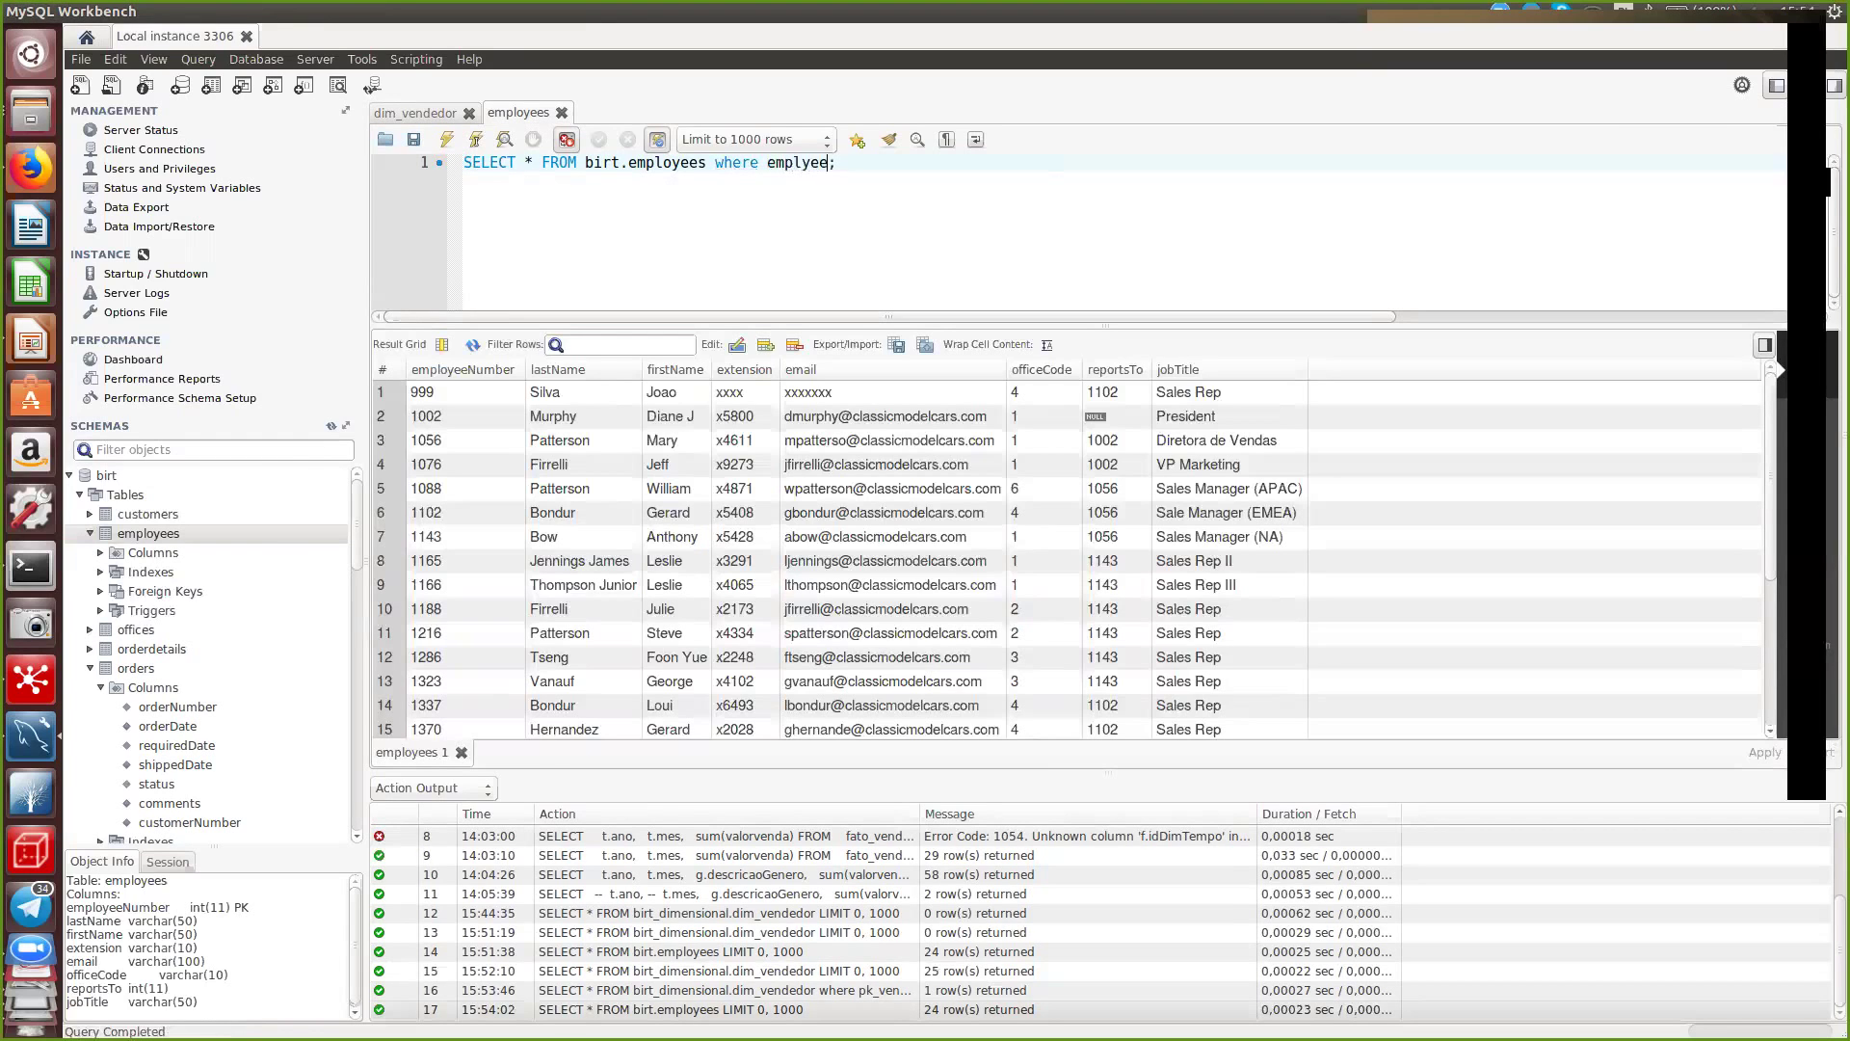
pyautogui.press('BackSpace')
pyautogui.press('BackSpace')
pyautogui.write('oyes')
pyautogui.press('BackSpace')
pyautogui.write('eeNumber = 1188')
pyautogui.hotkey('ctrl', 'Return')
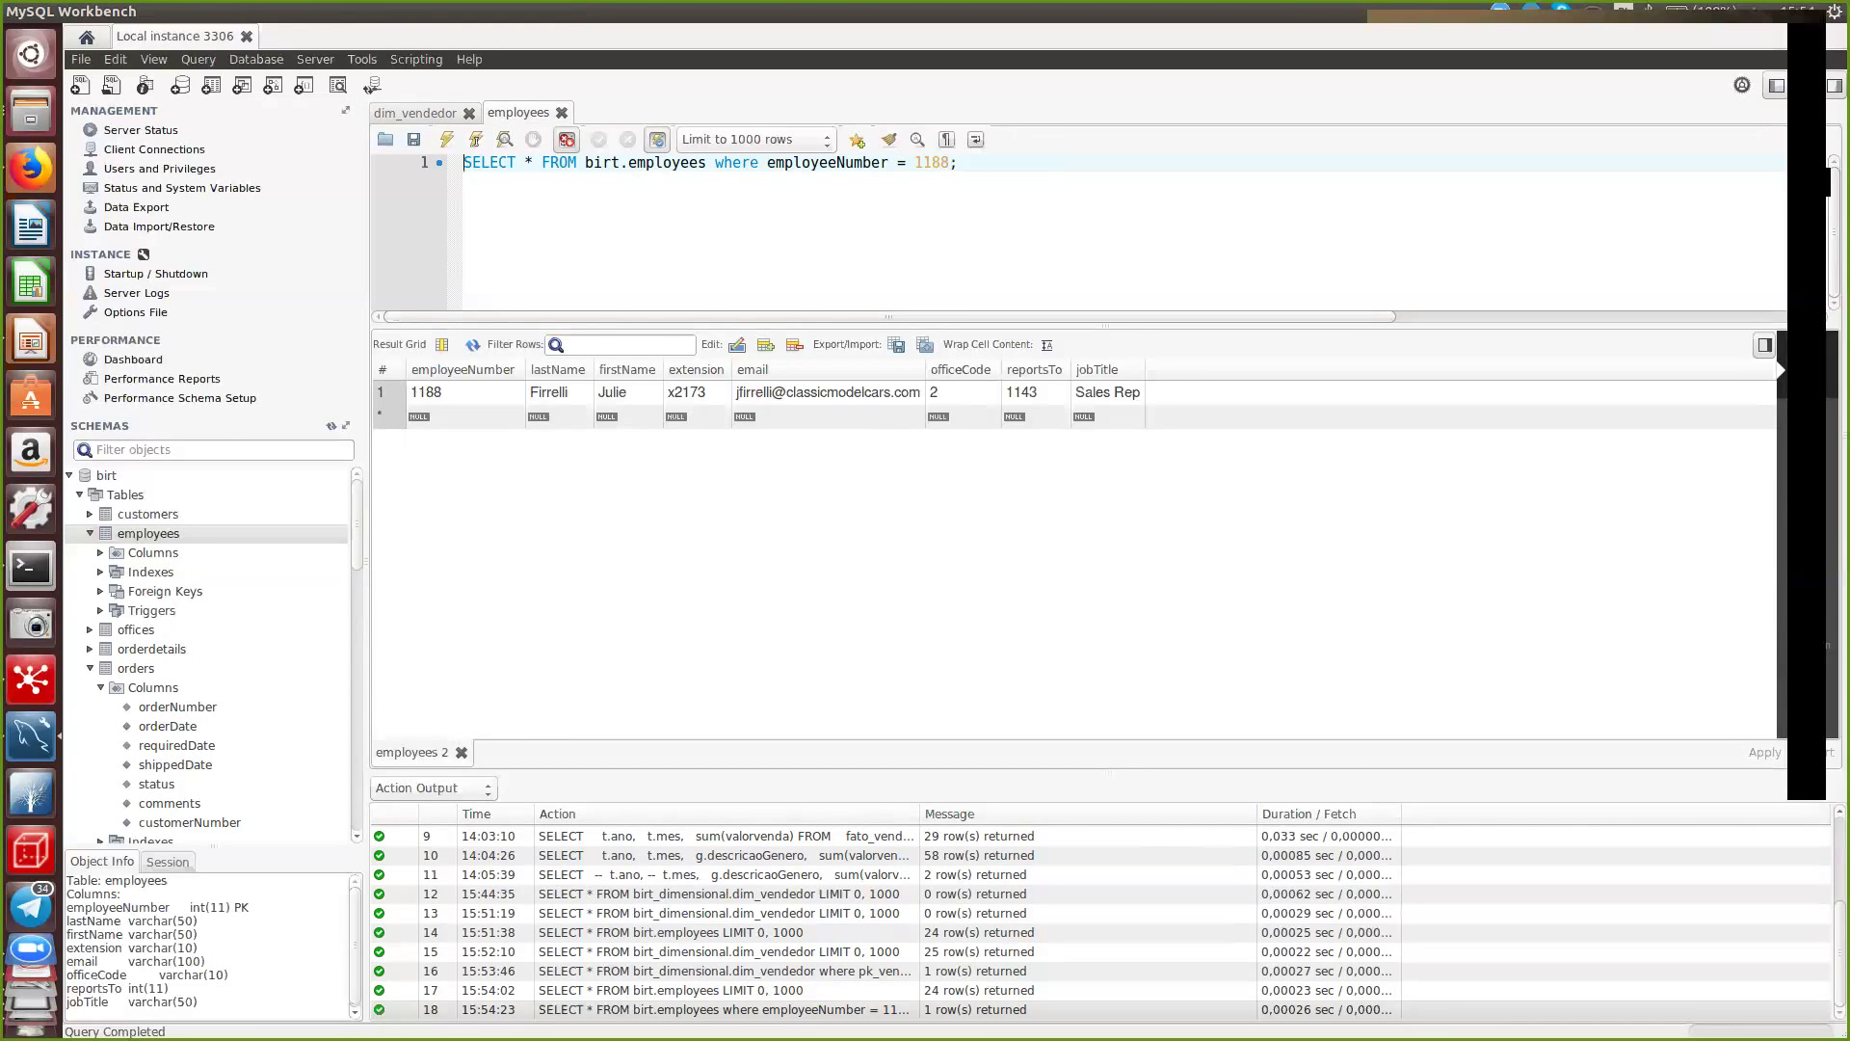
# - Comment out the employees SELECT query with -- and paste an uncommented copy of it two lines below
pyautogui.write('--')
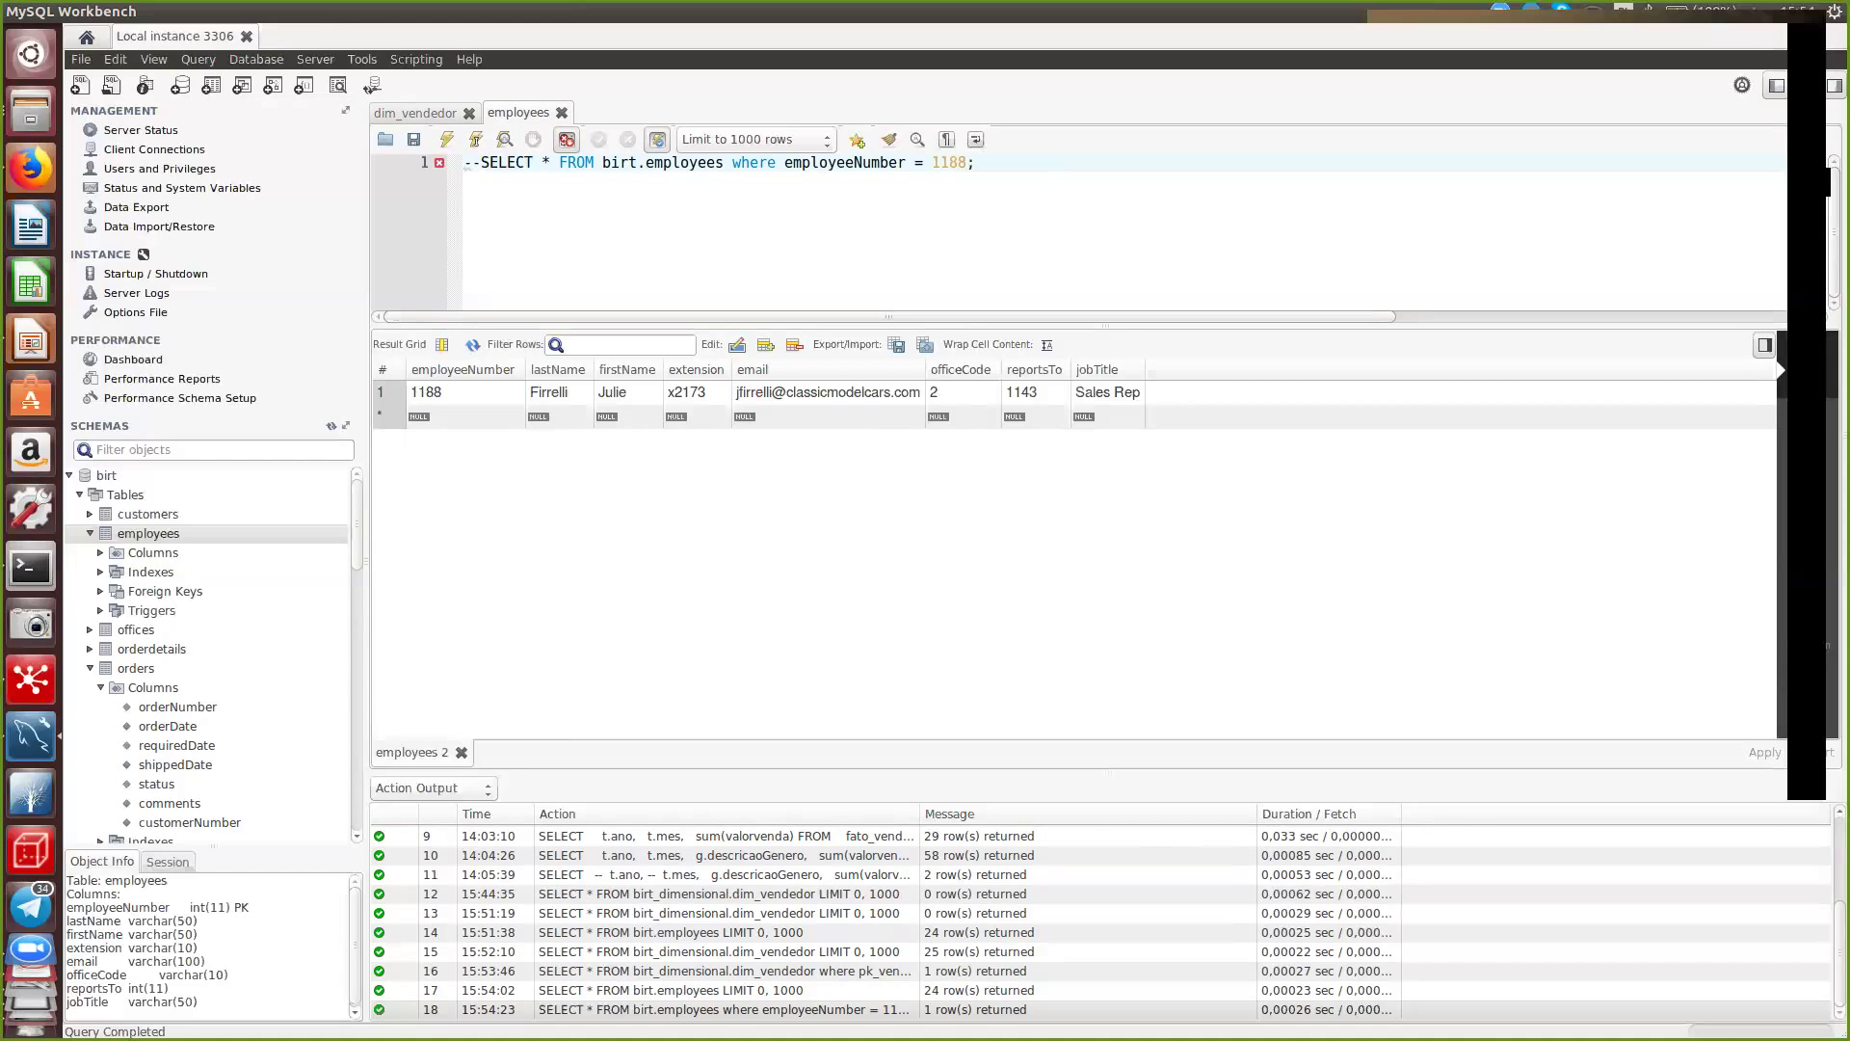
pyautogui.hotkey('shift', 'End')
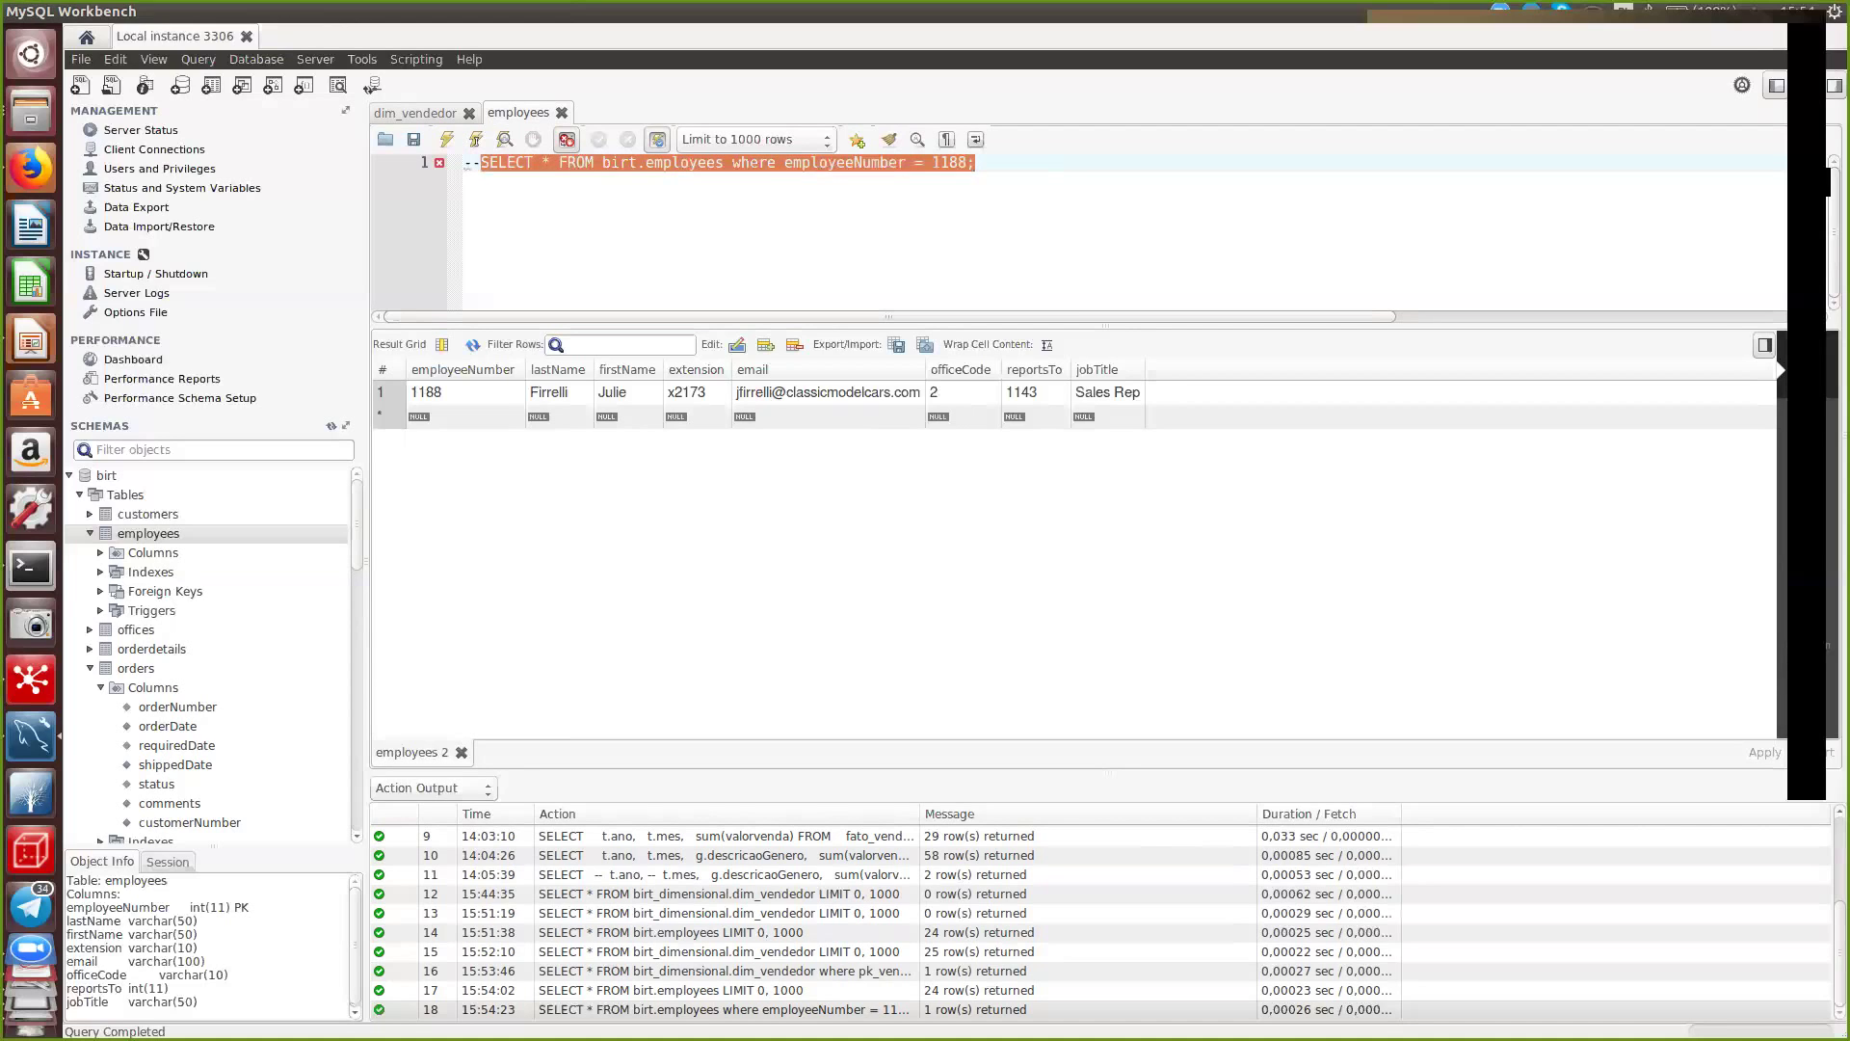
pyautogui.press('End')
pyautogui.press('Return')
pyautogui.press('Return')
pyautogui.hotkey('ctrl', 'v')
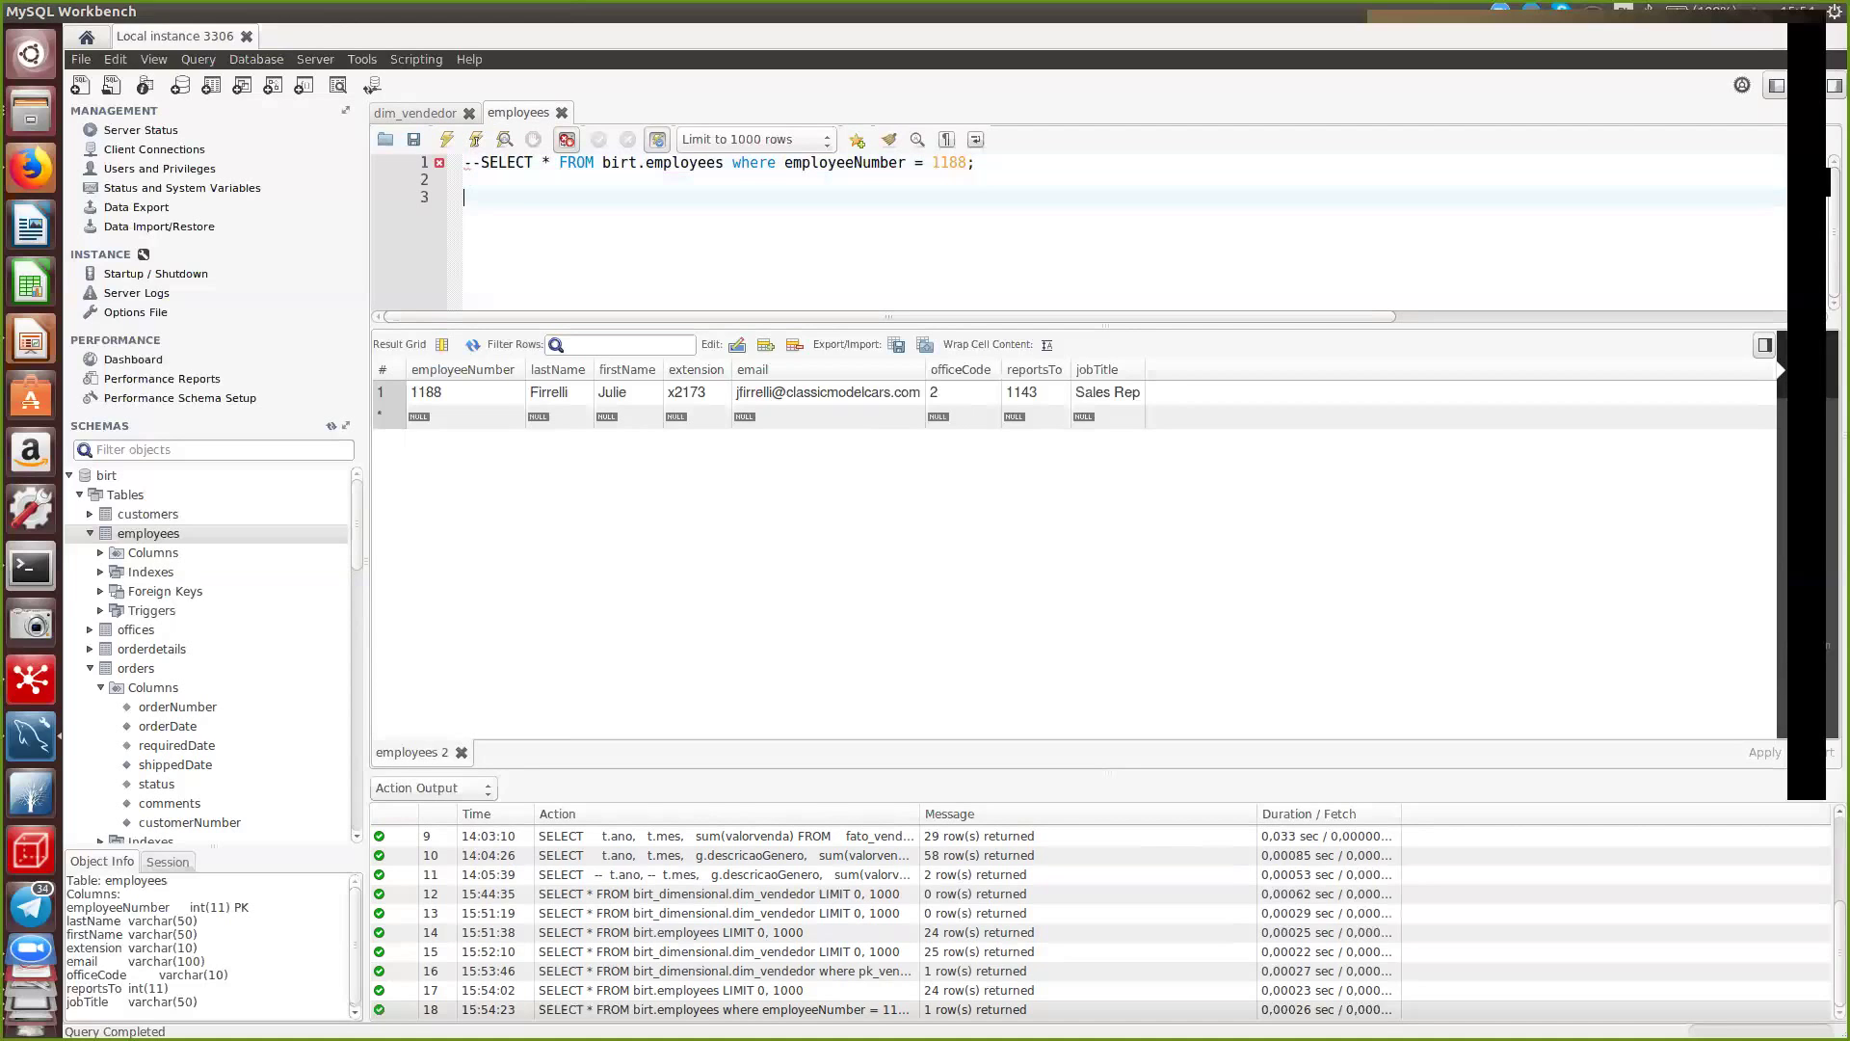
# - Turn the copied query into an UPDATE statement on birt.employees, keeping its where employeeNumber = 1188 condition
pyautogui.write('UPDATE')
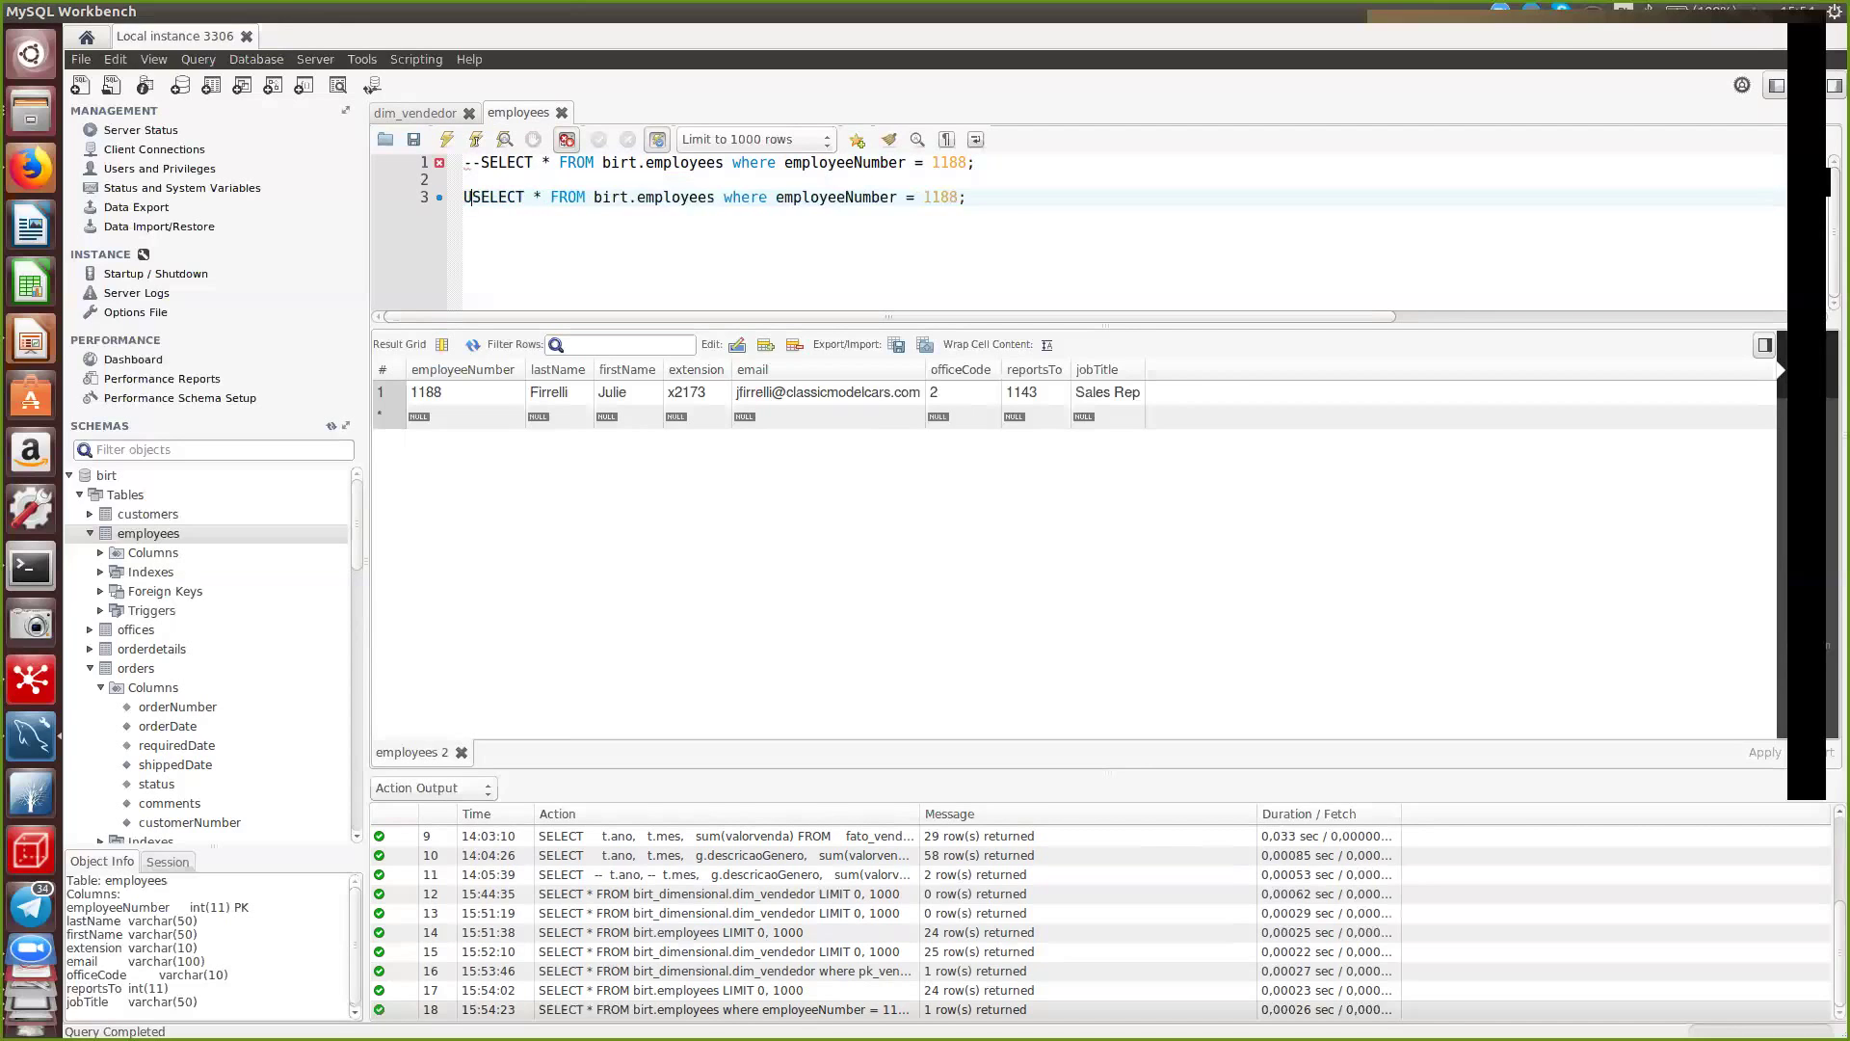
pyautogui.press('Delete')
pyautogui.press('Delete')
pyautogui.press('Delete')
pyautogui.press('Delete')
pyautogui.press('Delete')
pyautogui.press('Delete')
pyautogui.press('Delete')
pyautogui.press('Delete')
pyautogui.press('Delete')
pyautogui.press('Delete')
pyautogui.press('Delete')
pyautogui.press('Delete')
pyautogui.press('Delete')
pyautogui.press('Delete')
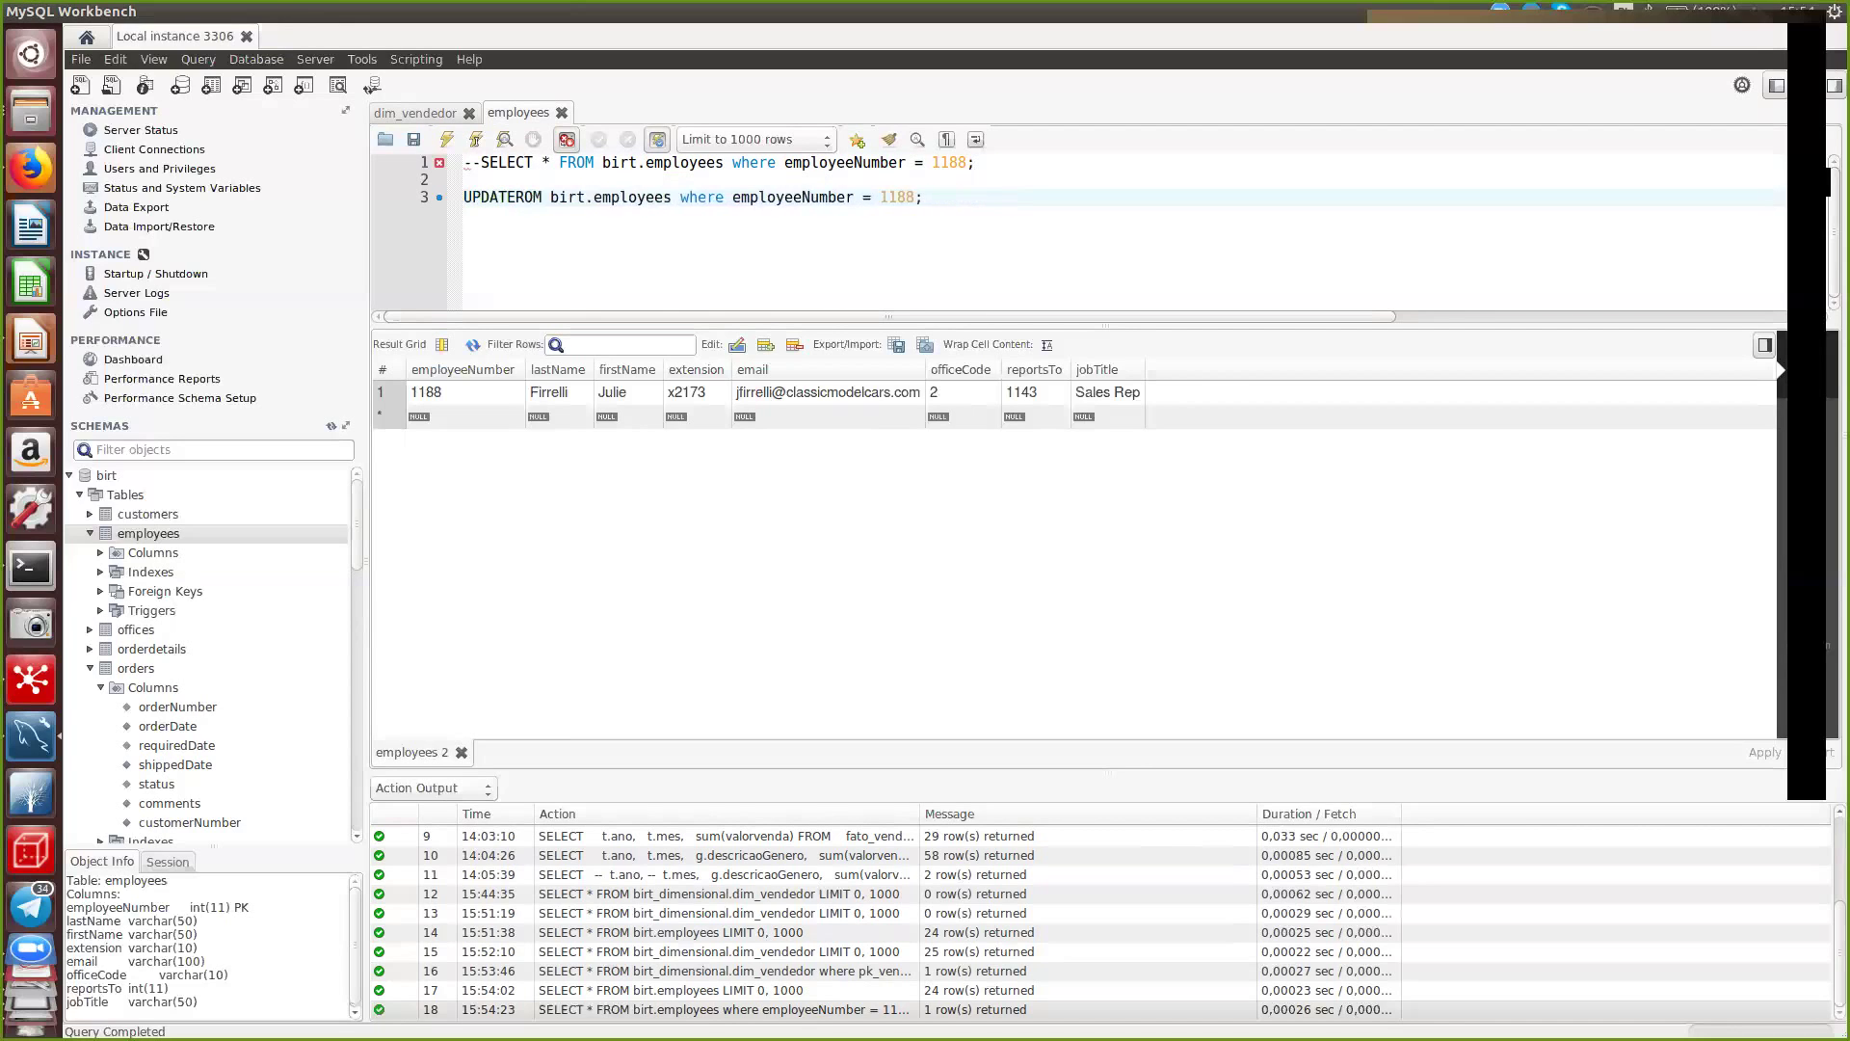
# - Add set jobTitle = 'Sales Rep II' to the UPDATE statement before its where clause
pyautogui.click(617, 196)
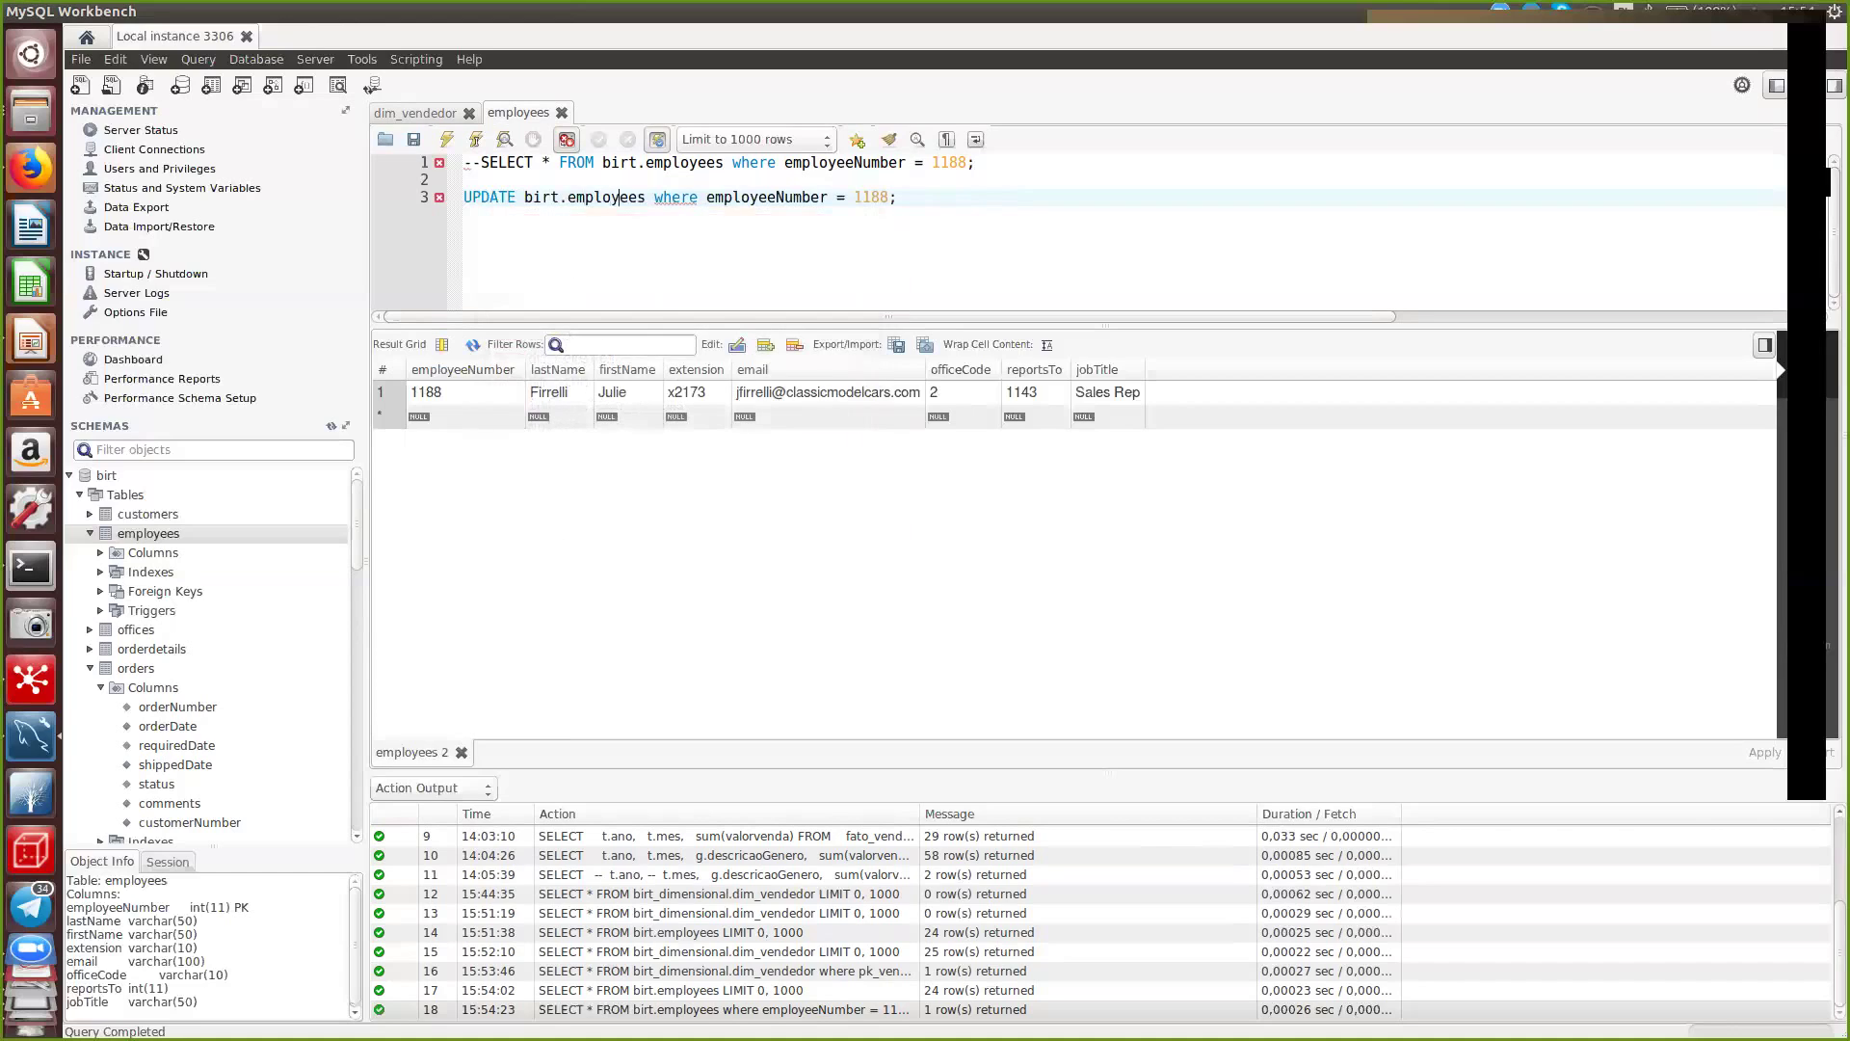
pyautogui.write('set ')
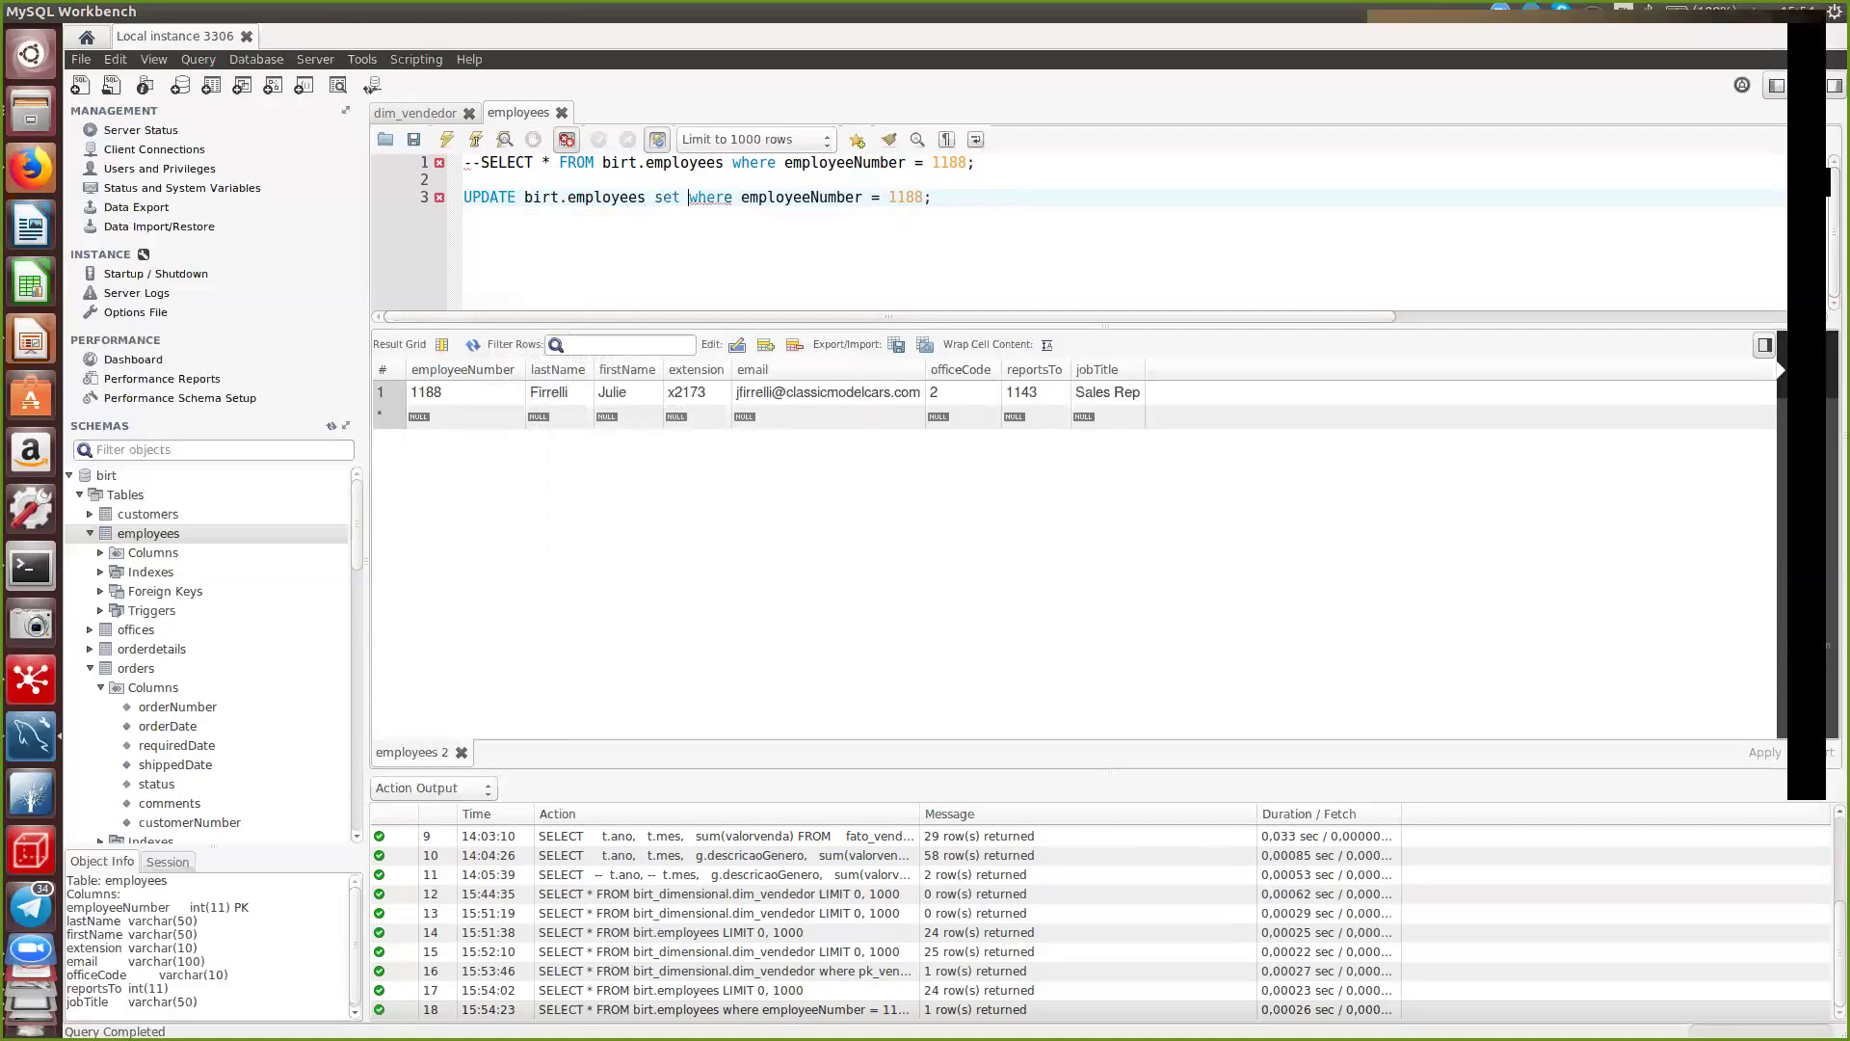
pyautogui.write('= ')
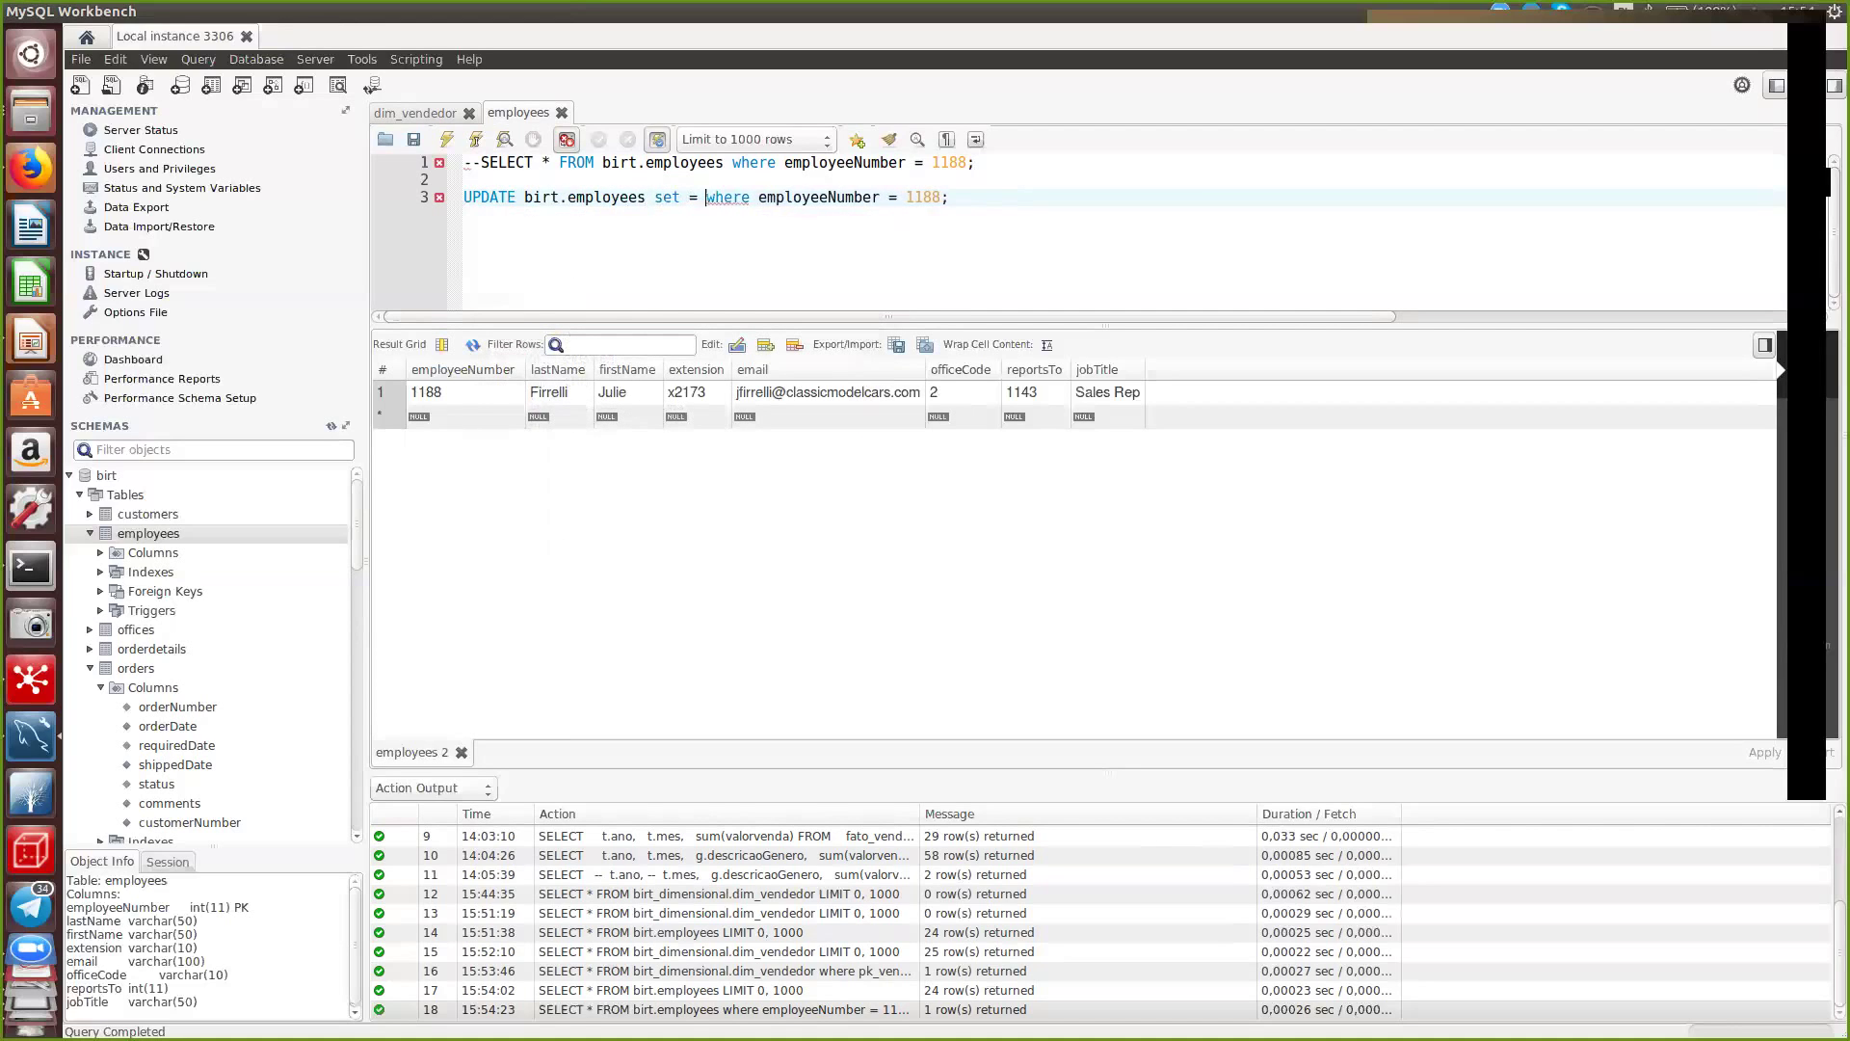
pyautogui.write('jobTitl')
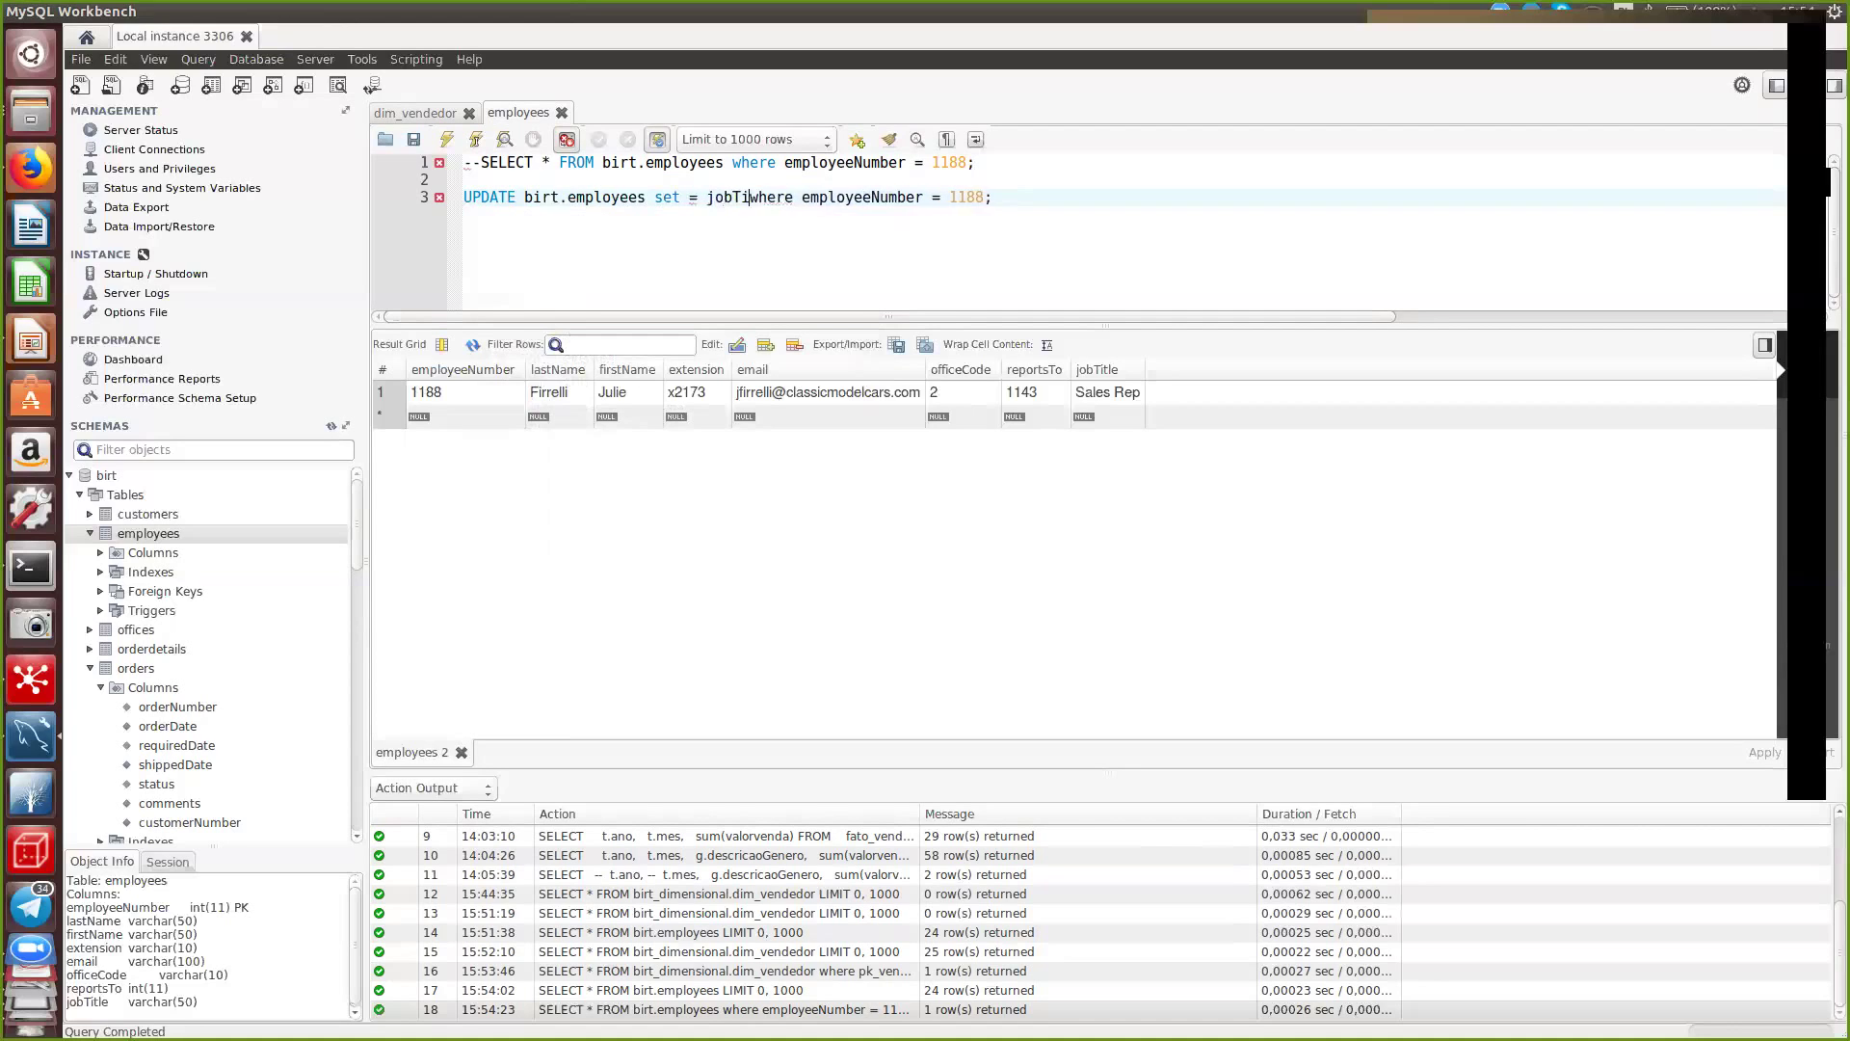
pyautogui.write('e ')
pyautogui.write("= '")
pyautogui.write('Sales R')
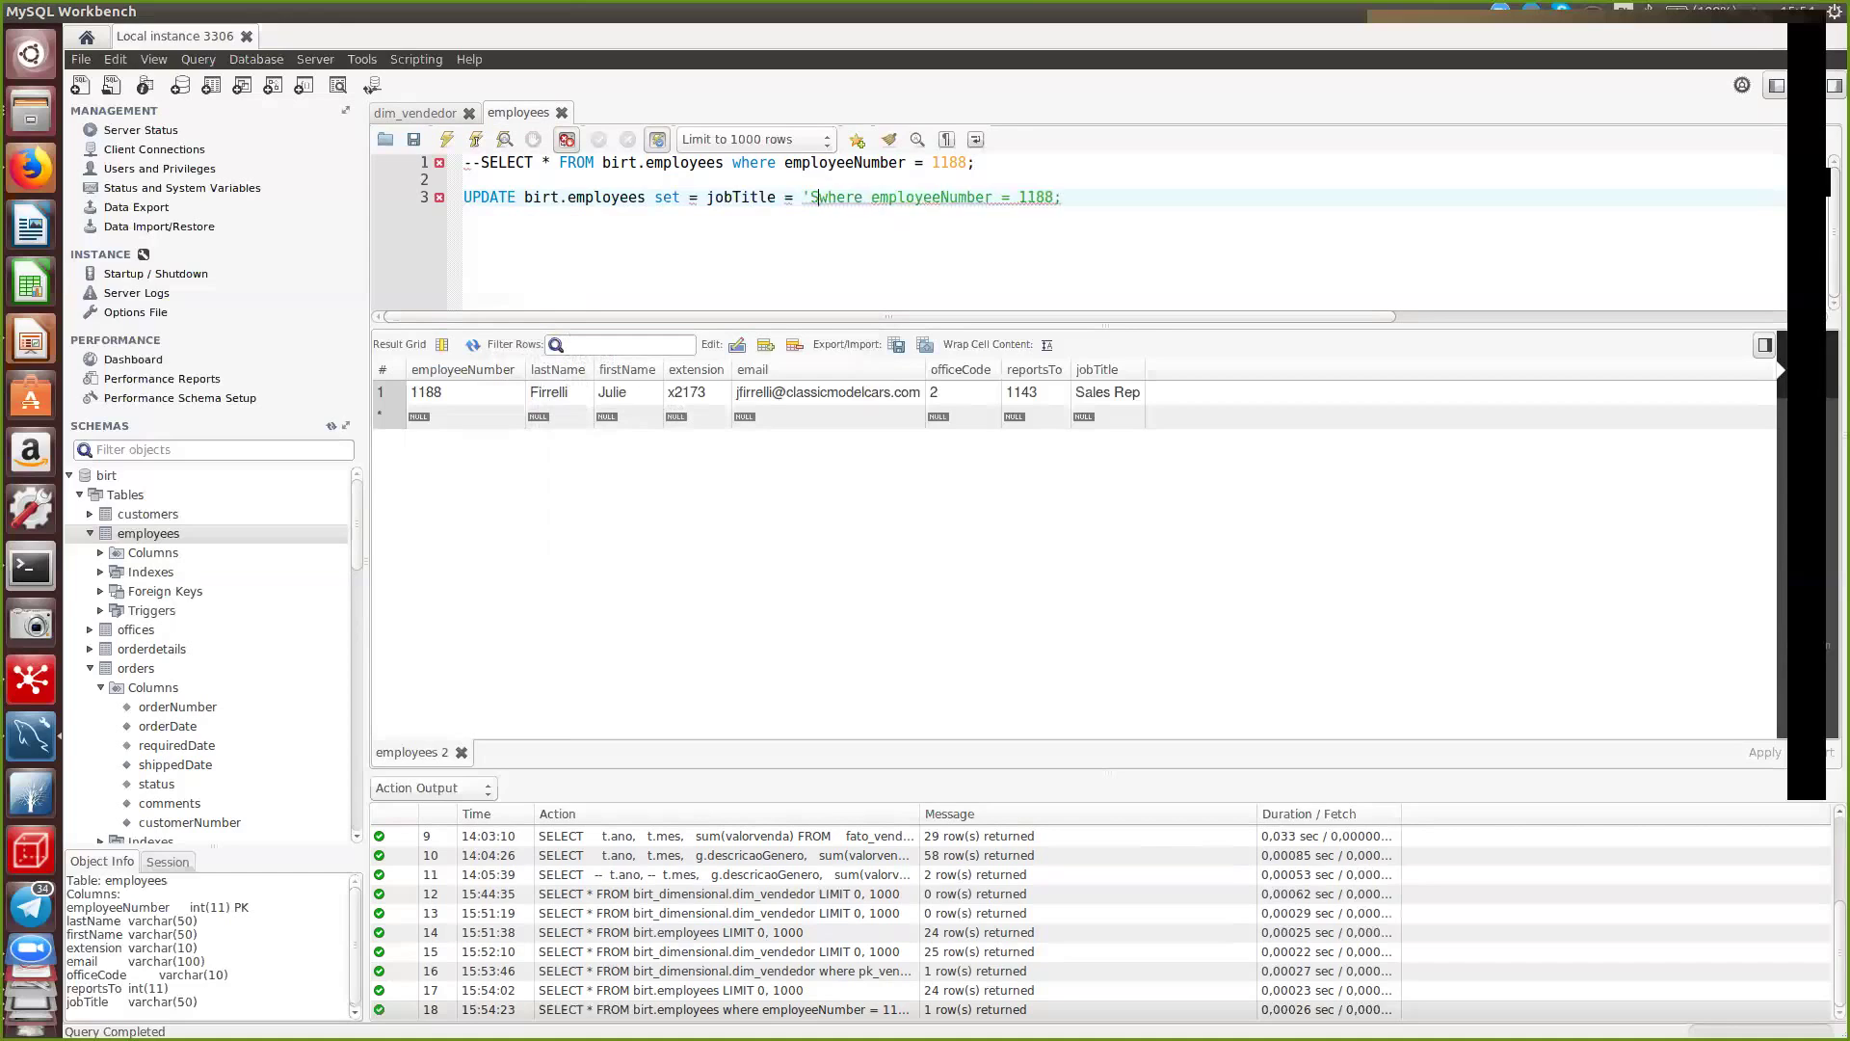
pyautogui.write("ep II'")
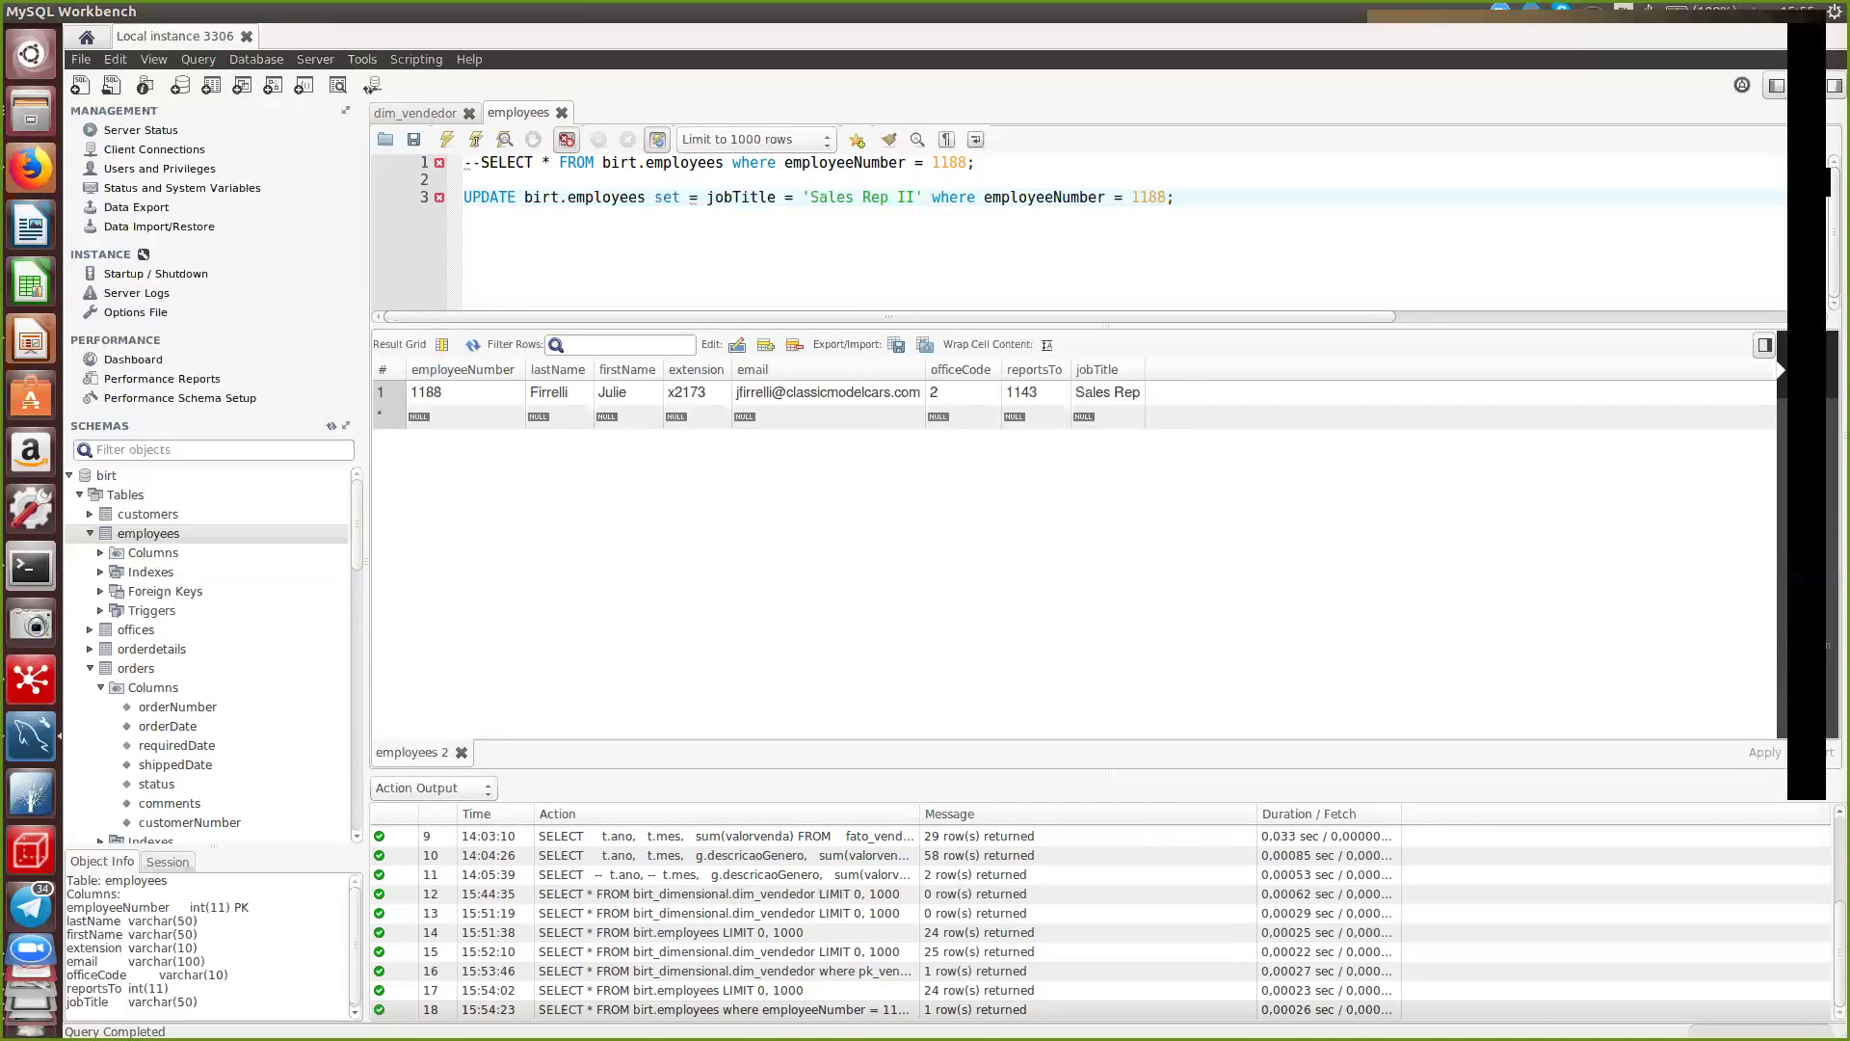
pyautogui.press('BackSpace')
pyautogui.press('BackSpace')
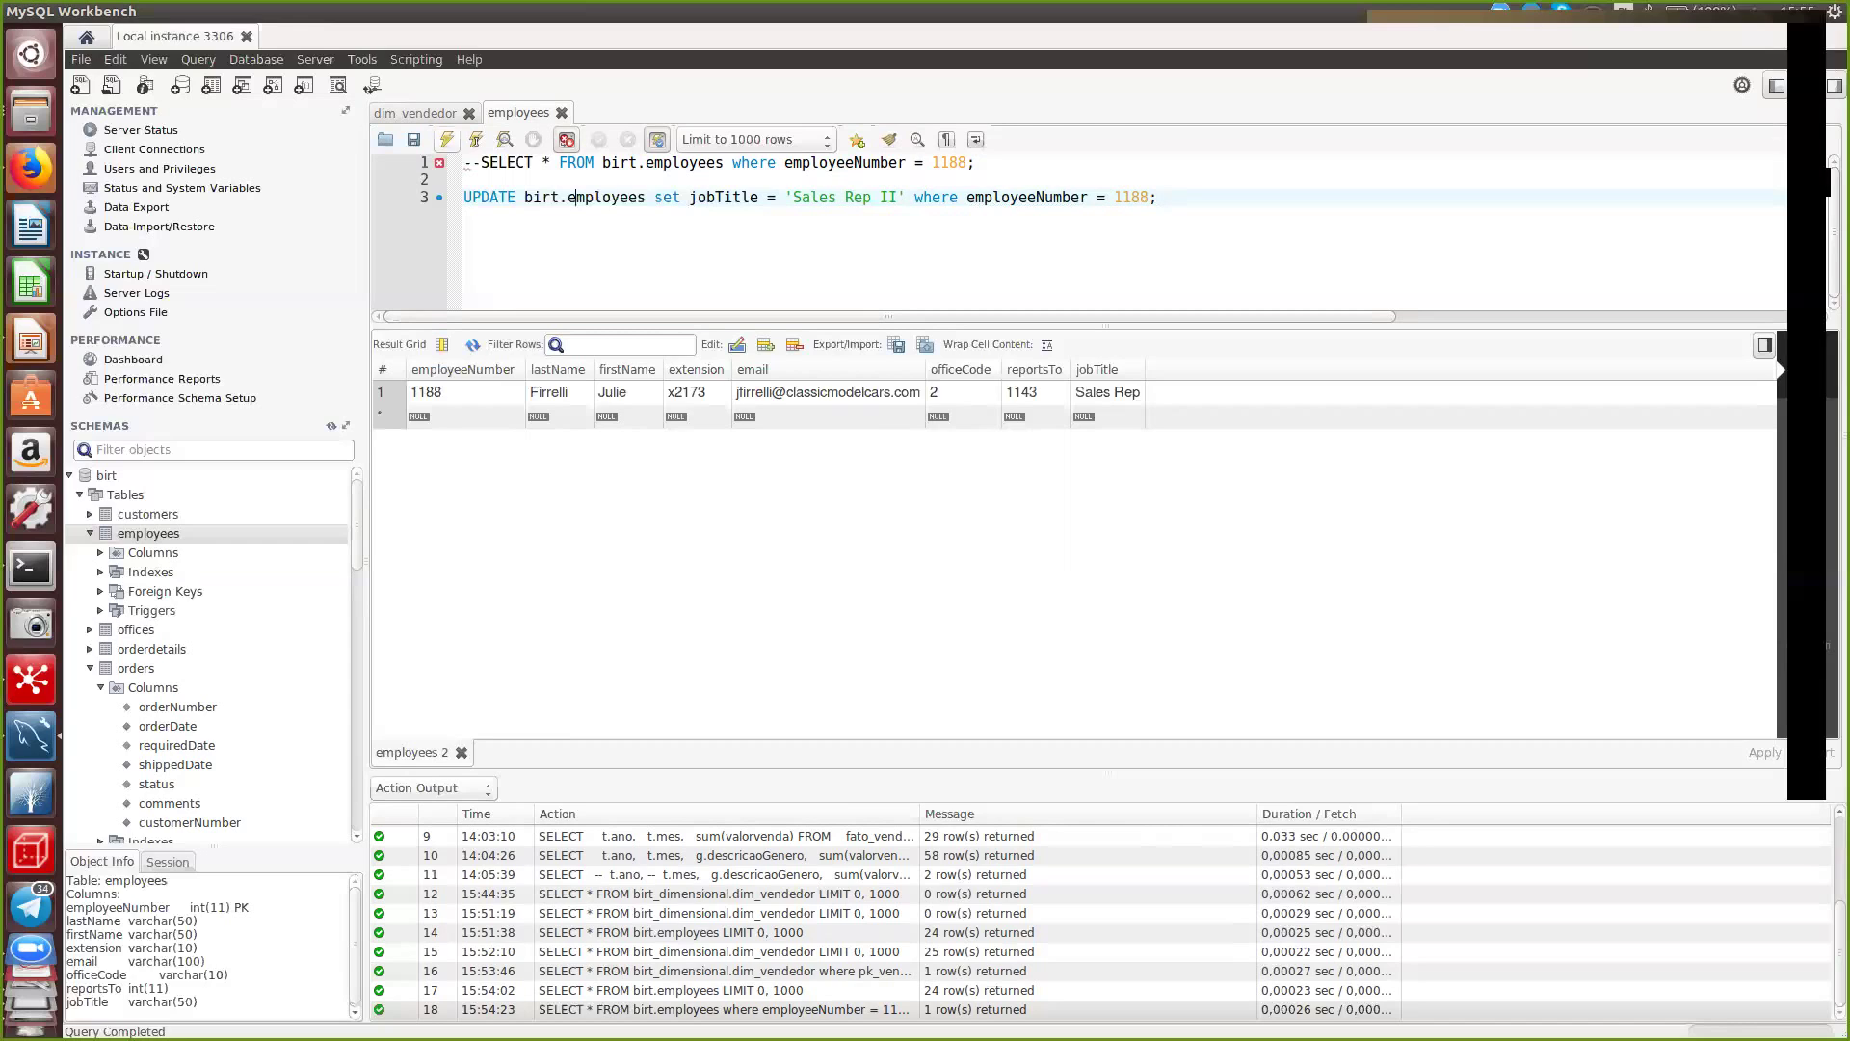
# - Delete the commented SELECT line from the script and run the jobTitle UPDATE statement
pyautogui.click(447, 140)
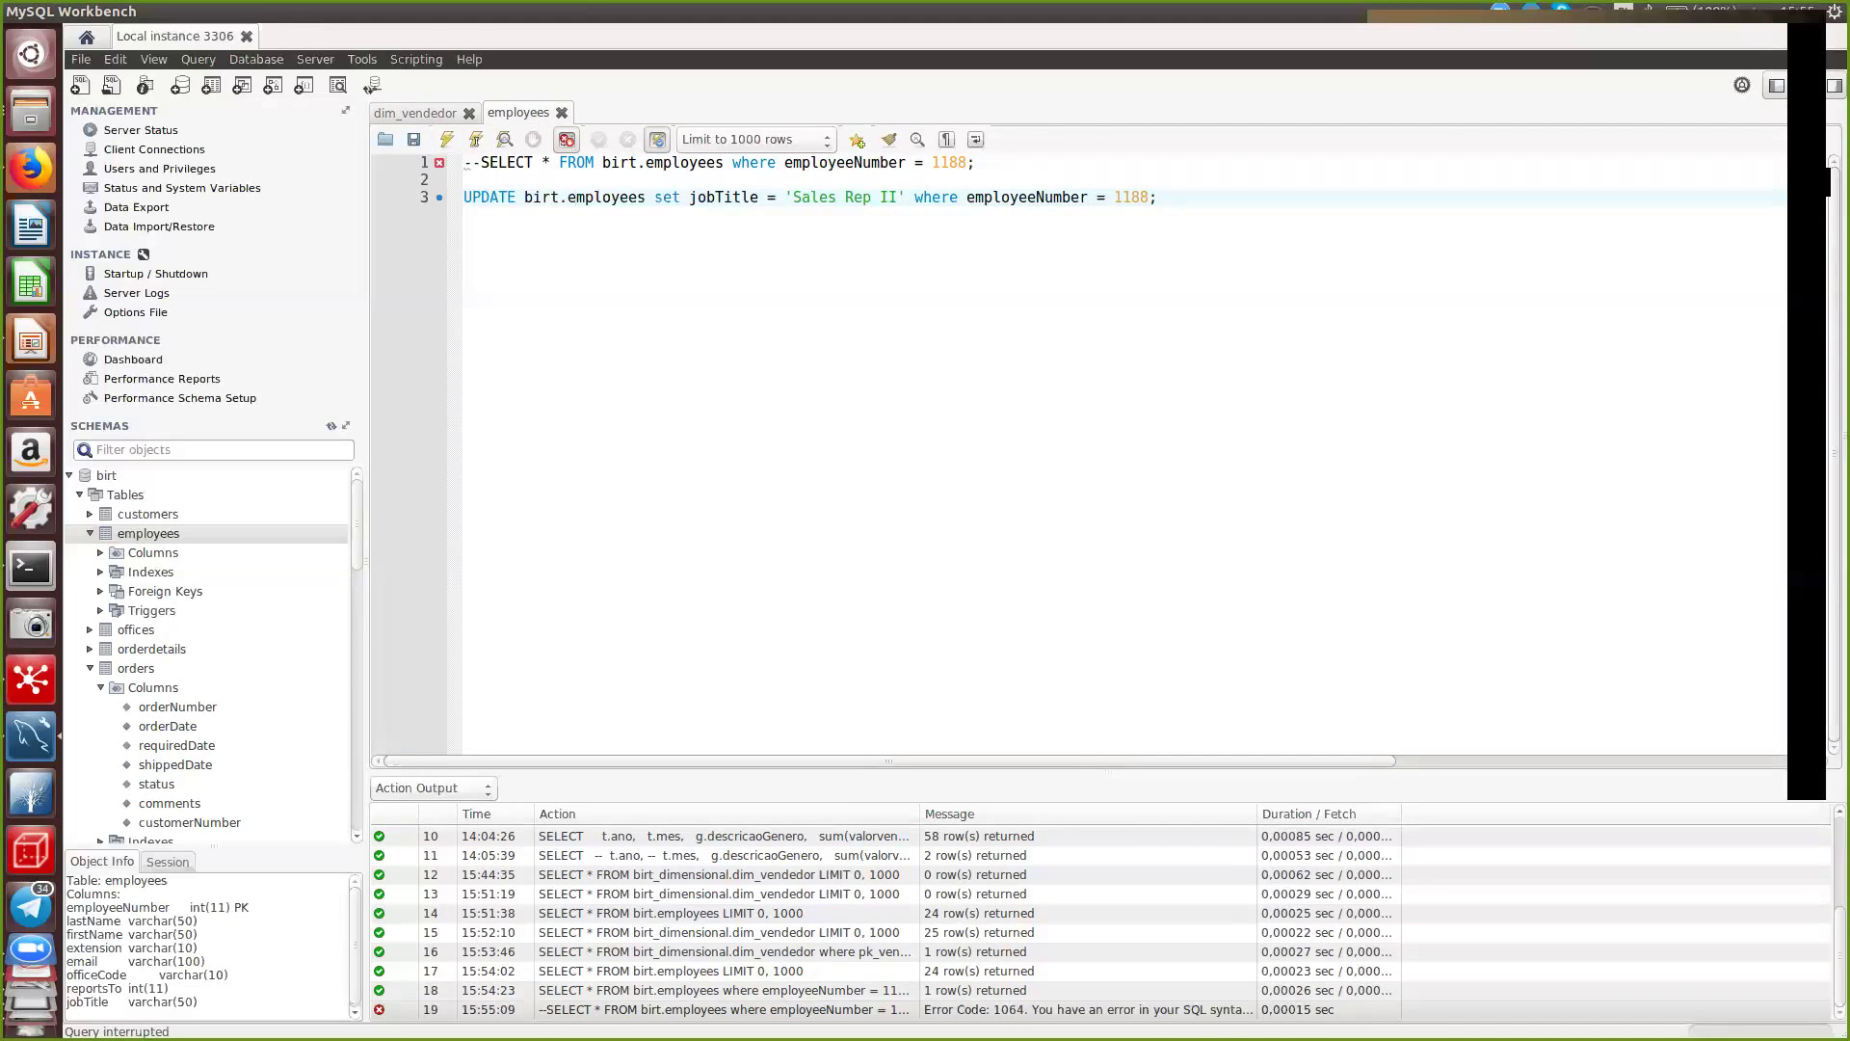
pyautogui.hotkey('shift', 'Down')
pyautogui.press('Delete')
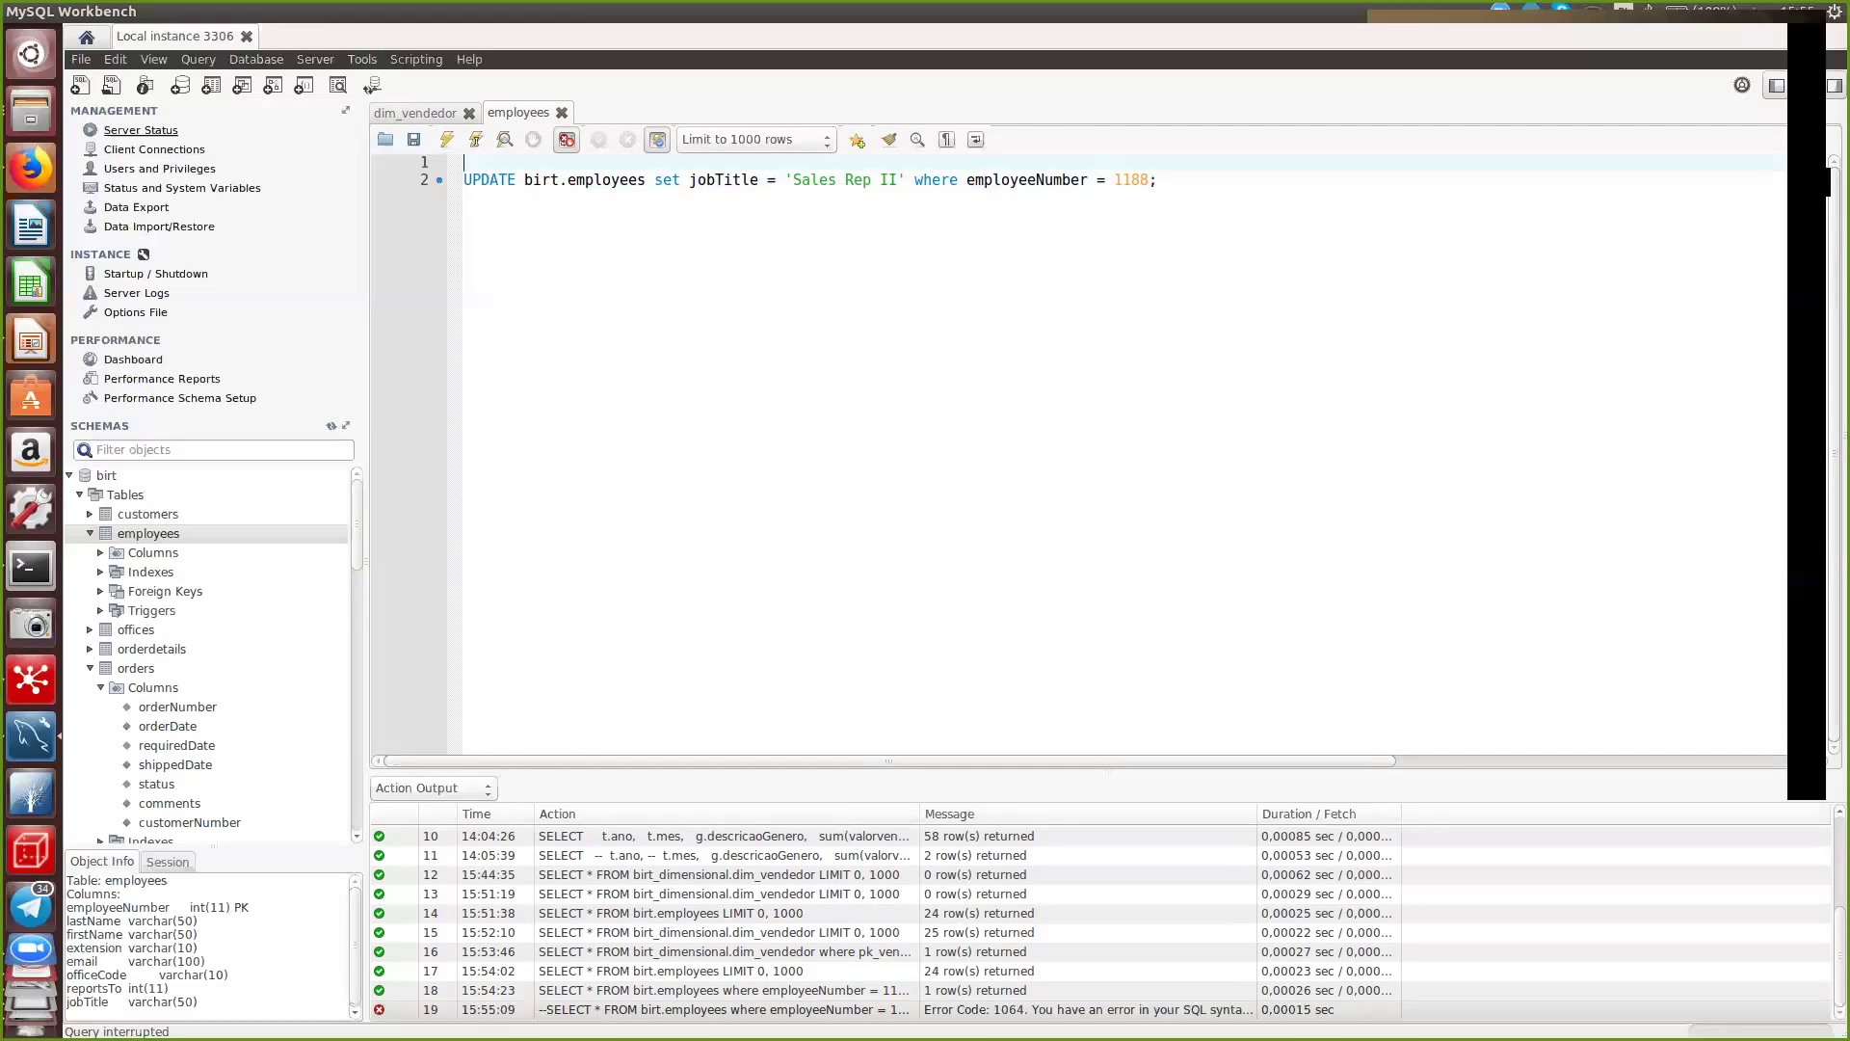
pyautogui.click(447, 140)
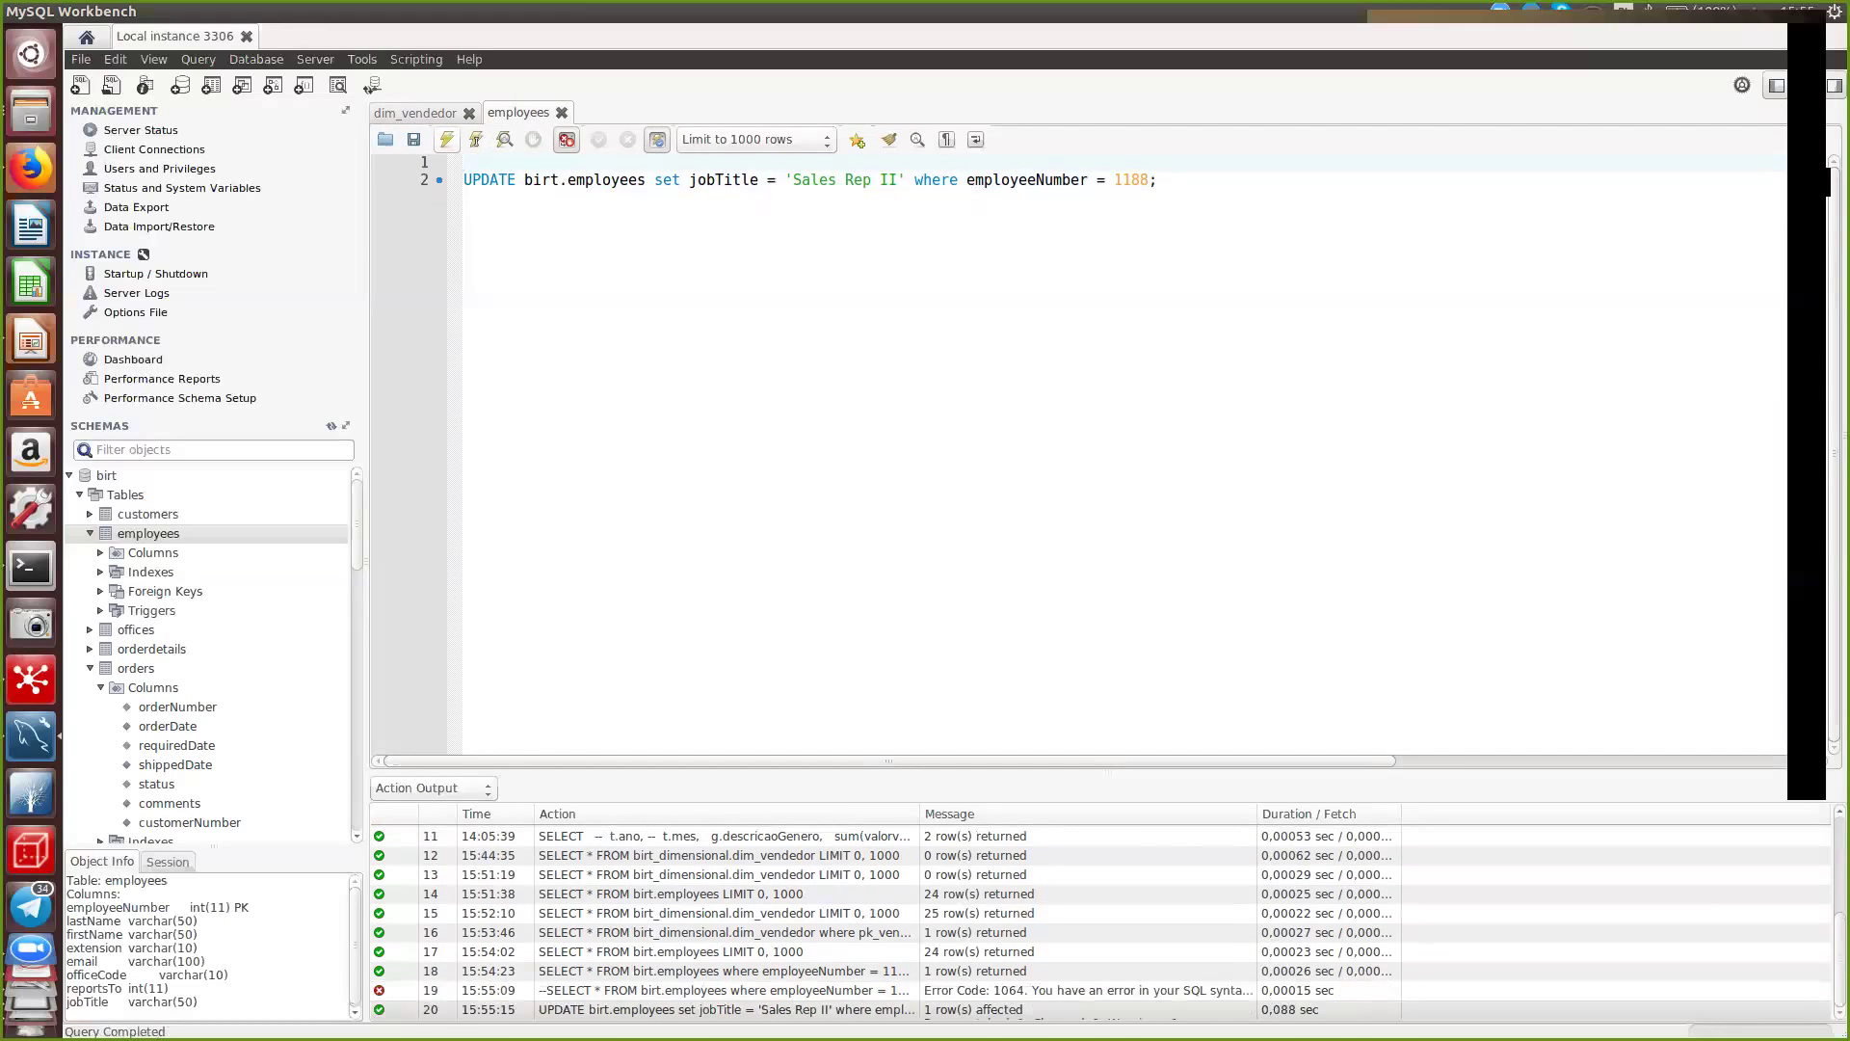
# - Replace the UPDATE statement with SELECT * FROM birt.employees where employeeNumber = 1188; and run it
pyautogui.hotkey('ctrl', 'a')
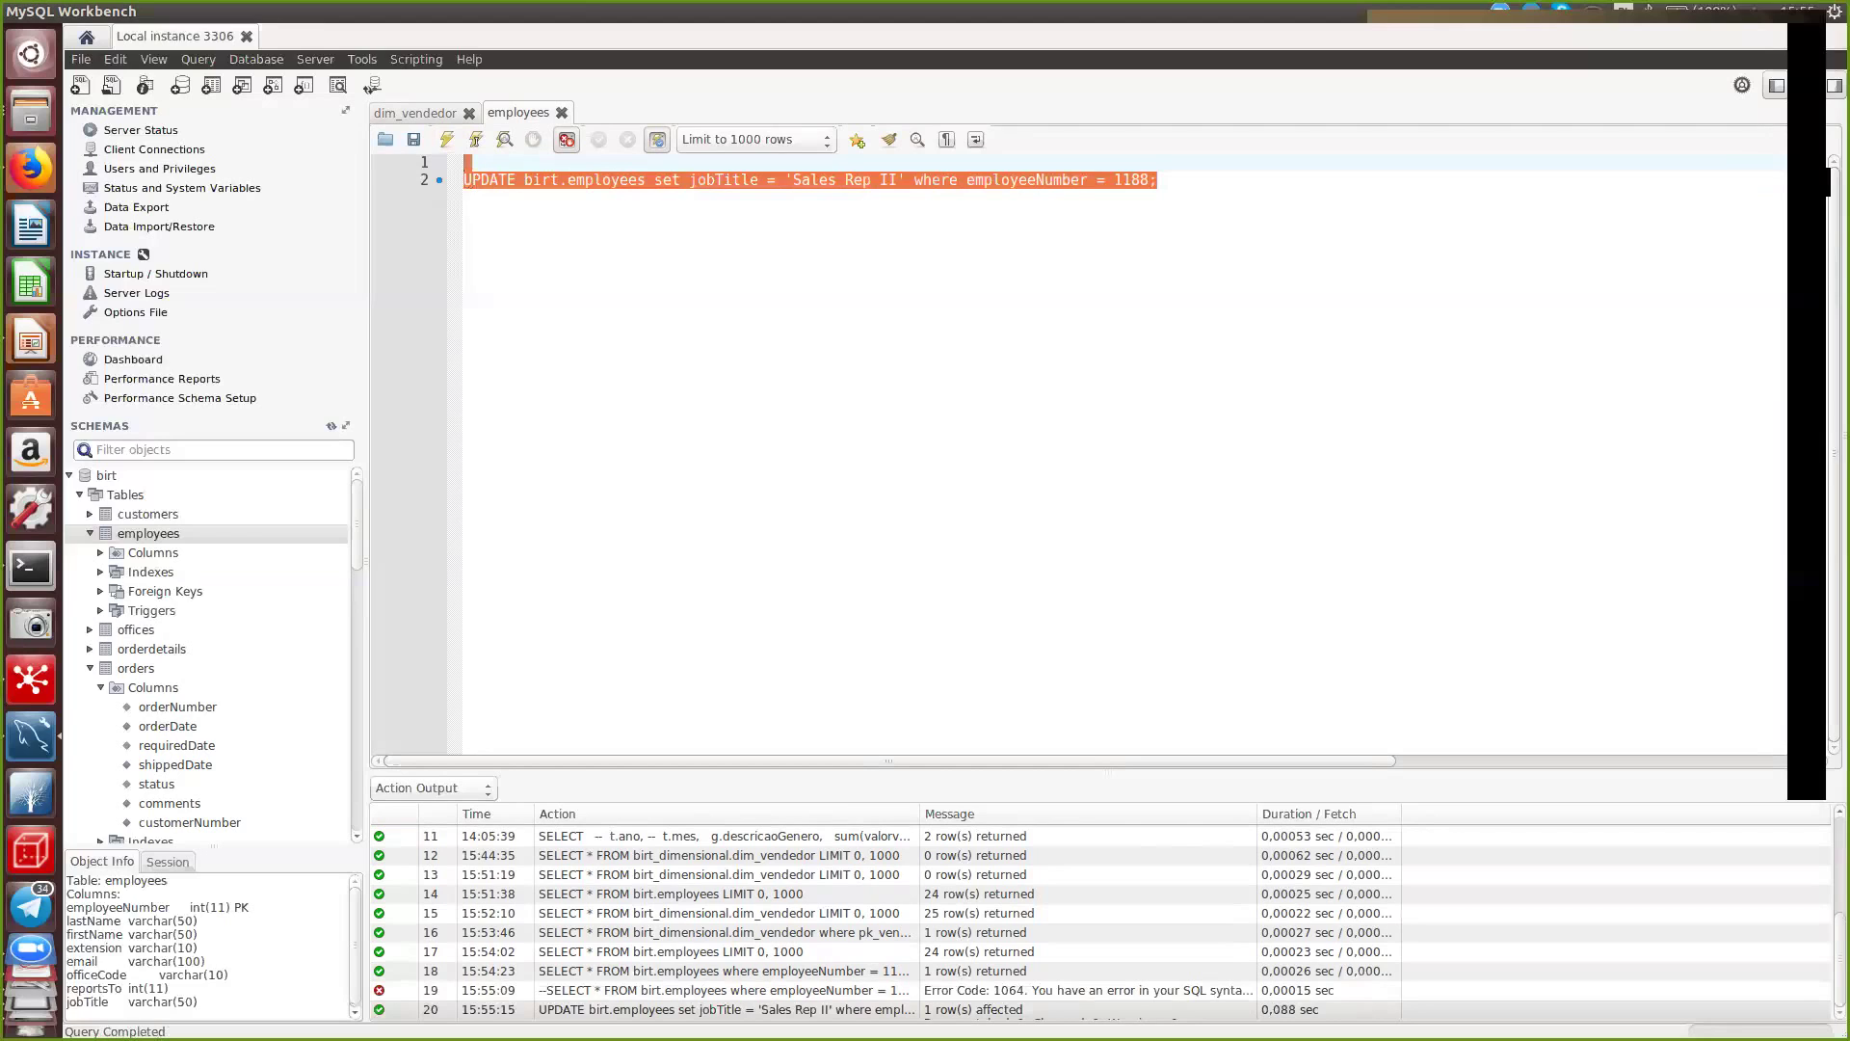
pyautogui.hotkey('ctrl', 'z')
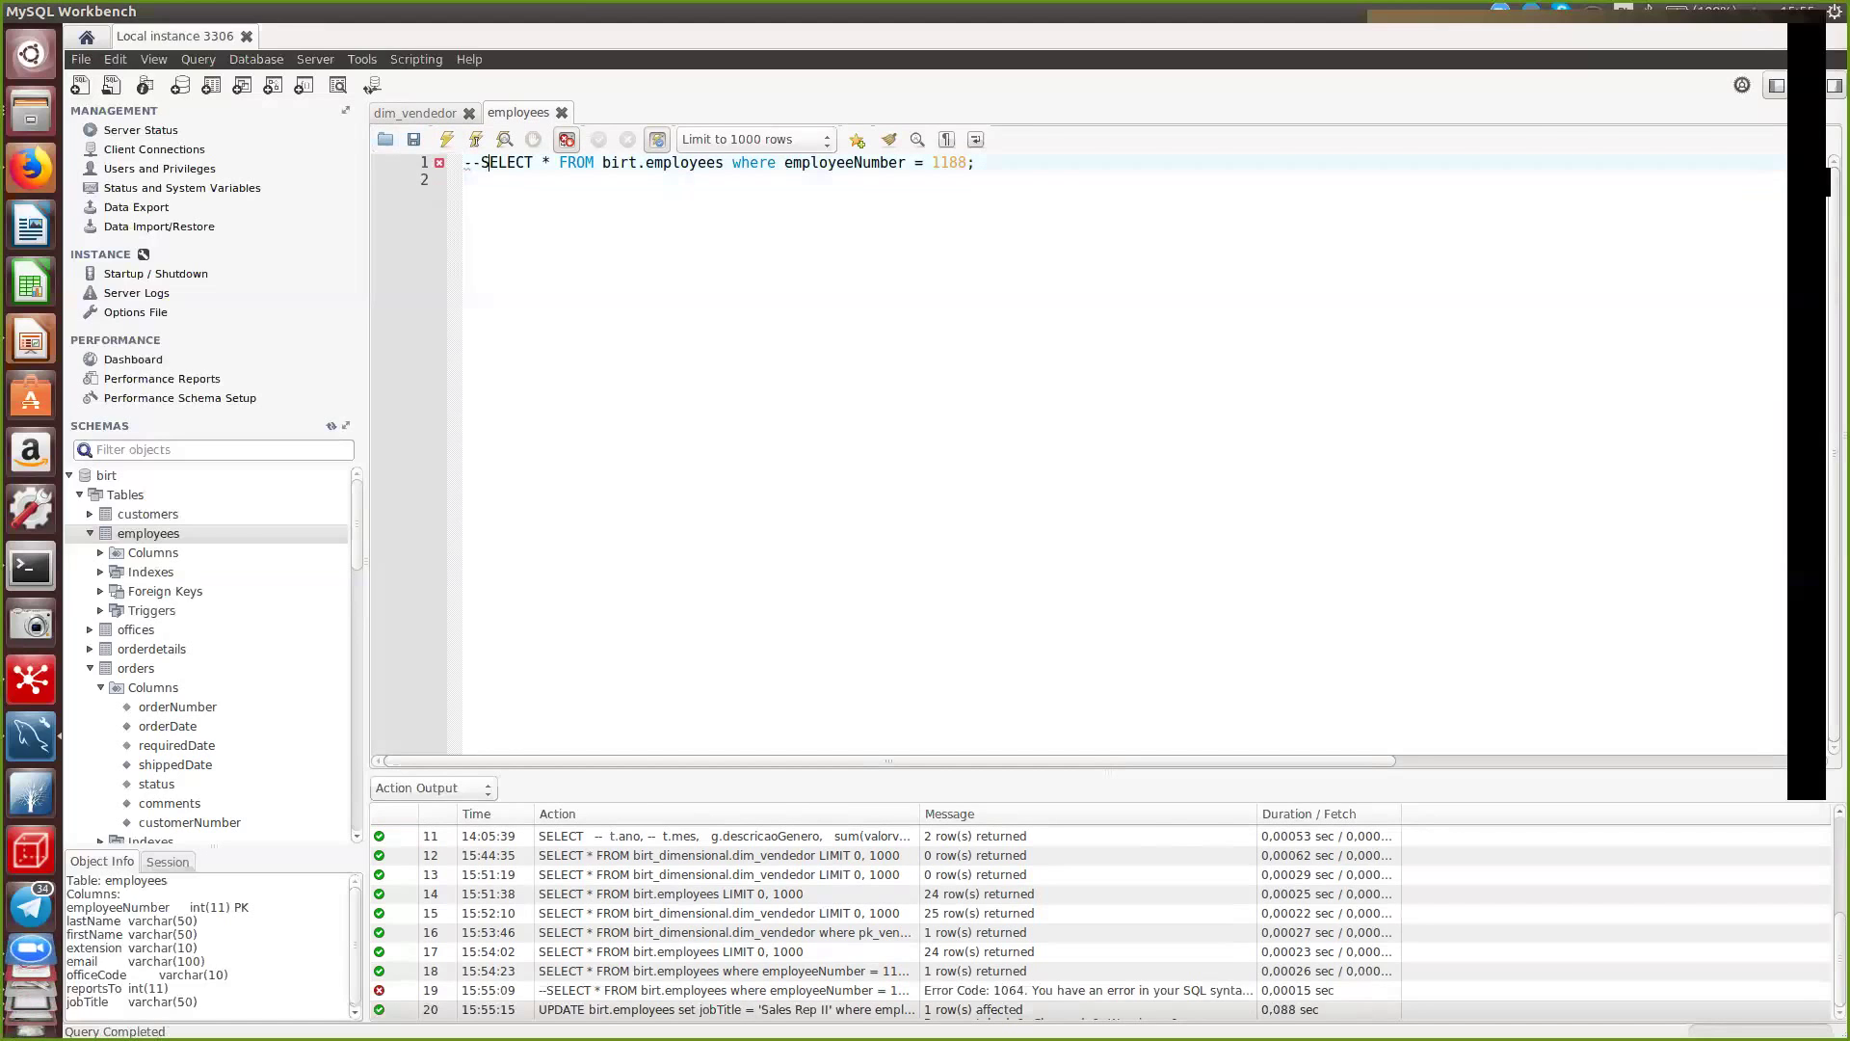
pyautogui.press('BackSpace')
pyautogui.press('BackSpace')
pyautogui.hotkey('ctrl', 'Return')
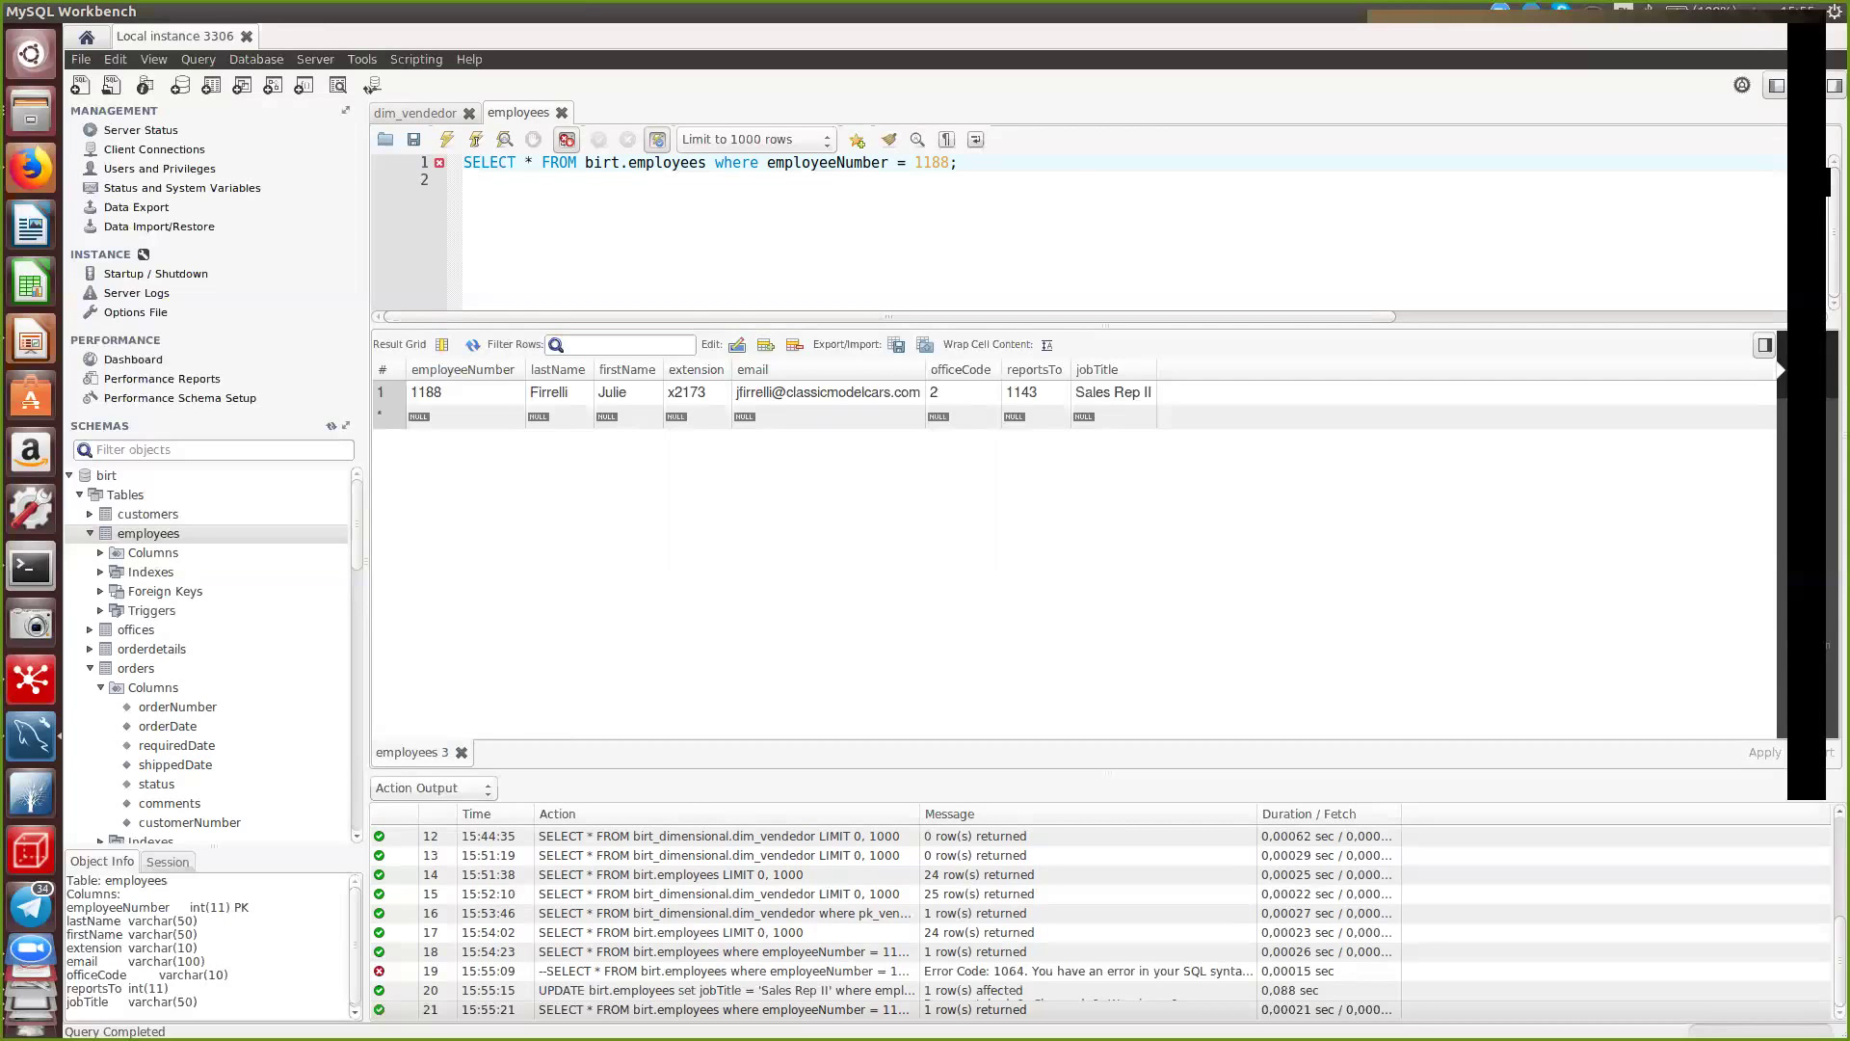
# - Rerun the dim_vendedor query for pk_vendedor = 1188 to check the seller's current dimension row
pyautogui.click(416, 113)
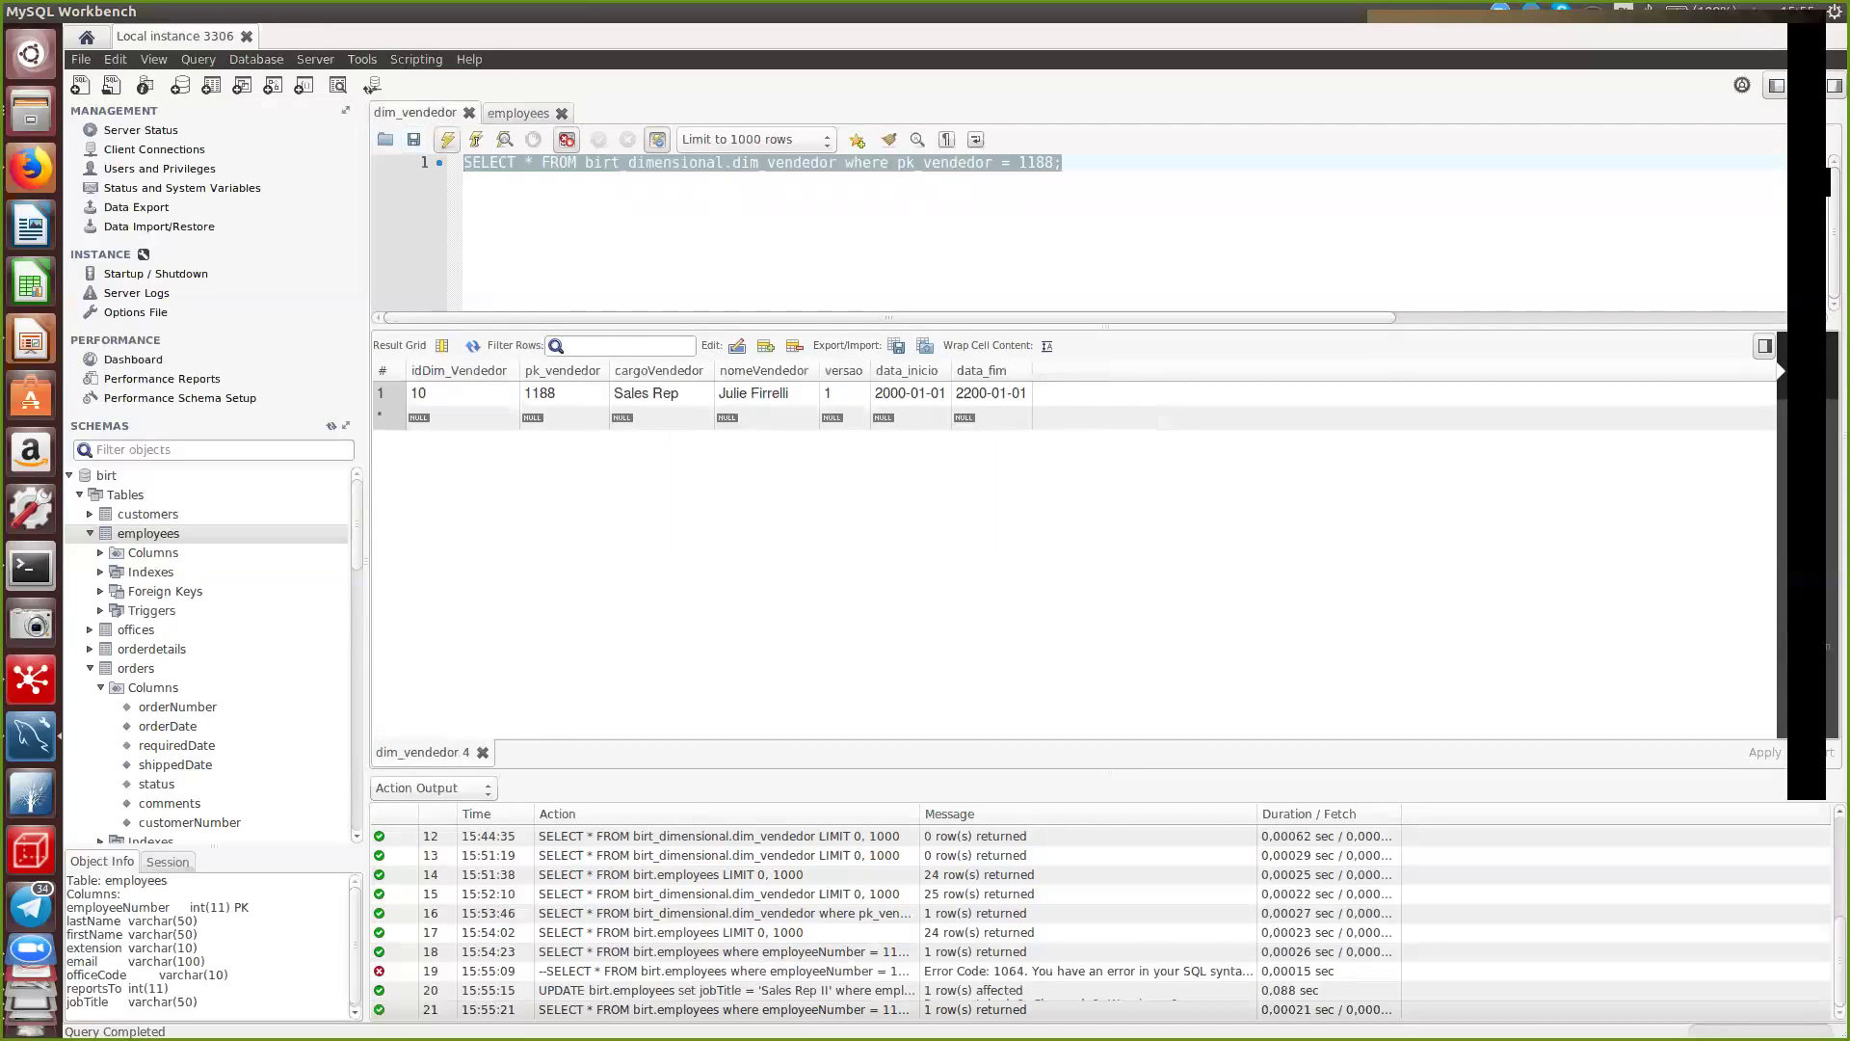
pyautogui.hotkey('ctrl', 'Return')
pyautogui.click(447, 140)
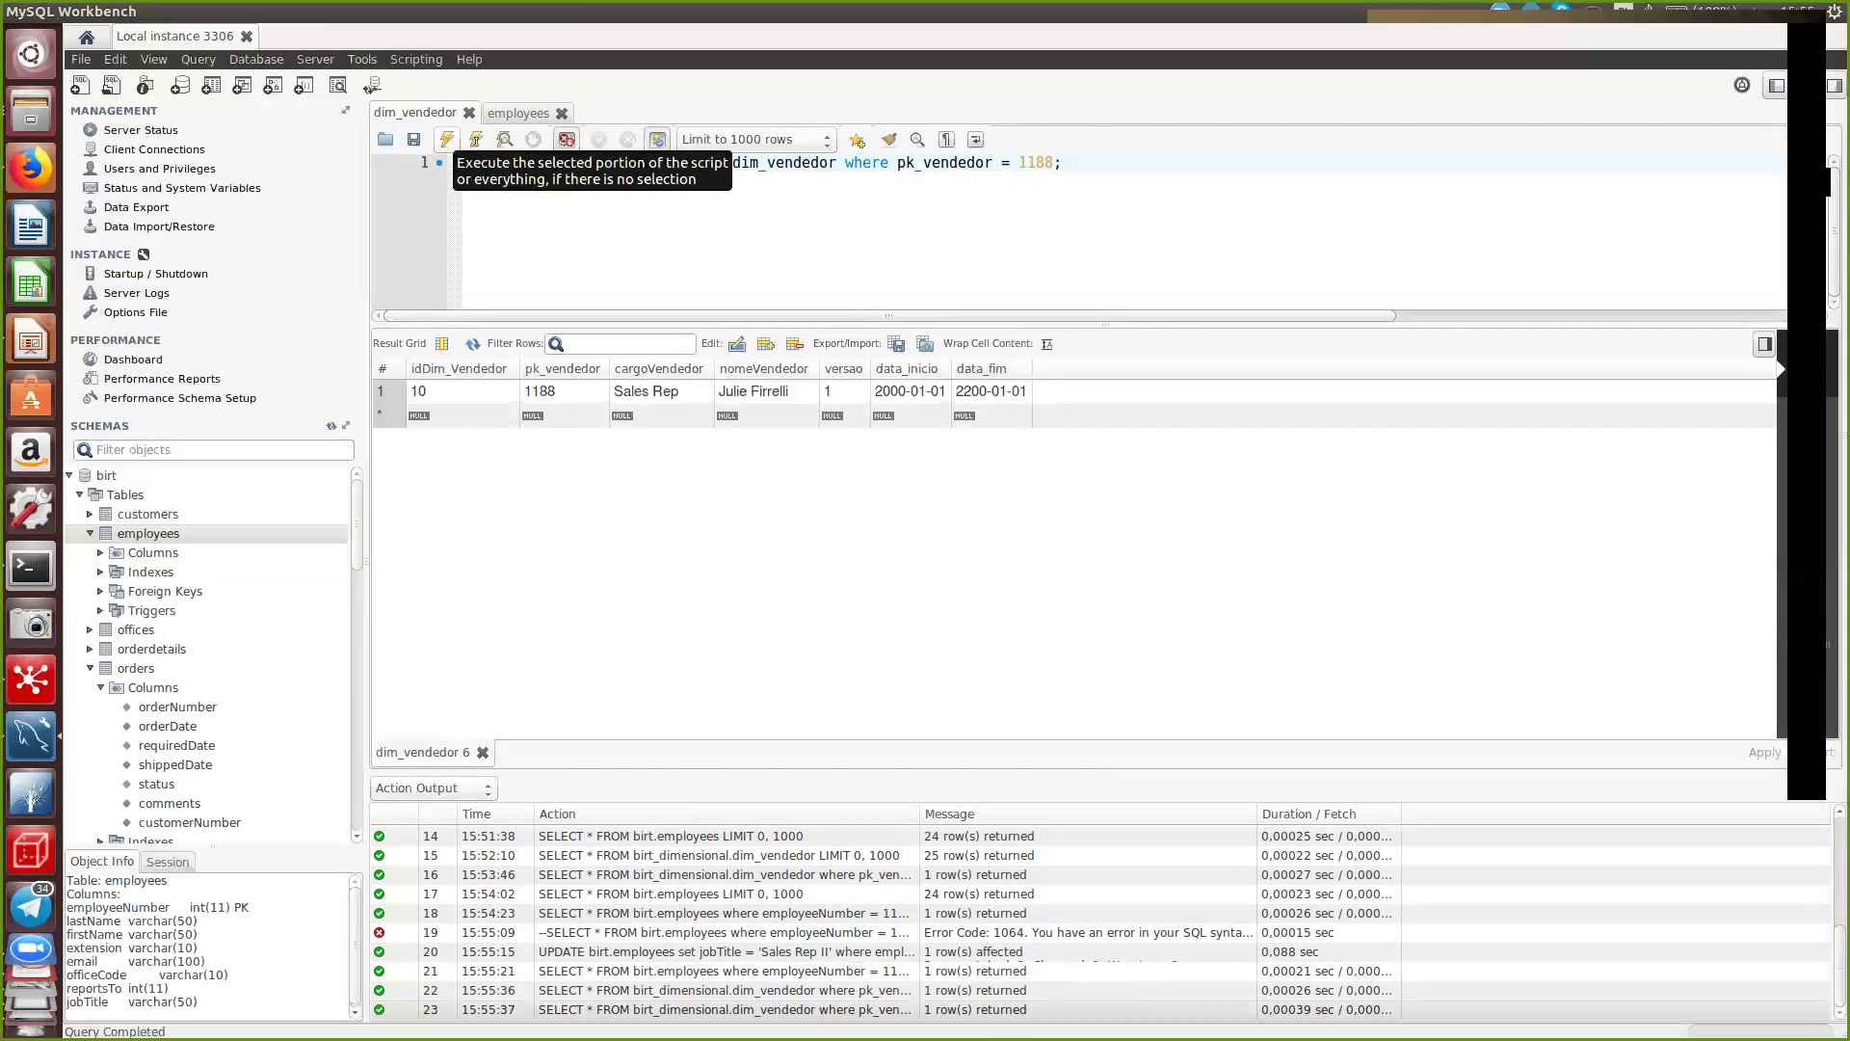
# - Switch to Spoon and run the loadDimVendedor transformation with the Pentaho local configuration
pyautogui.hotkey('alt', 'Tab')
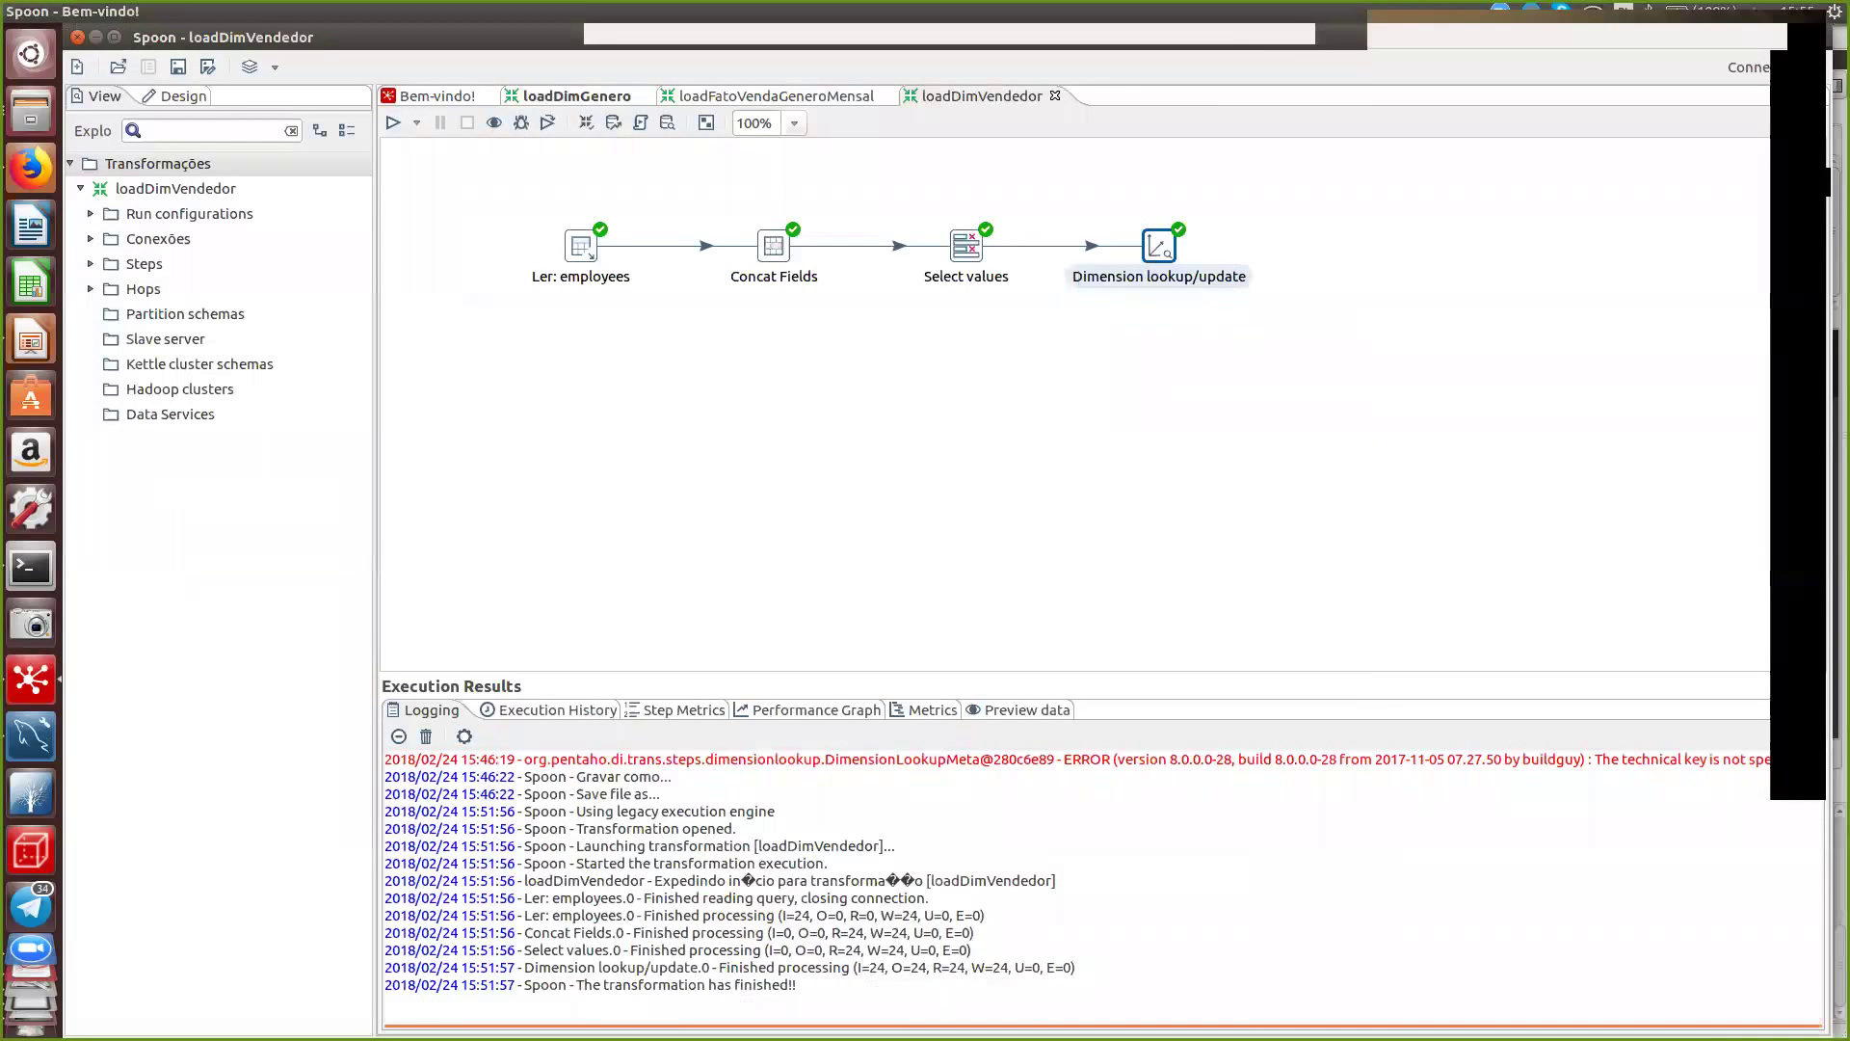
pyautogui.click(392, 123)
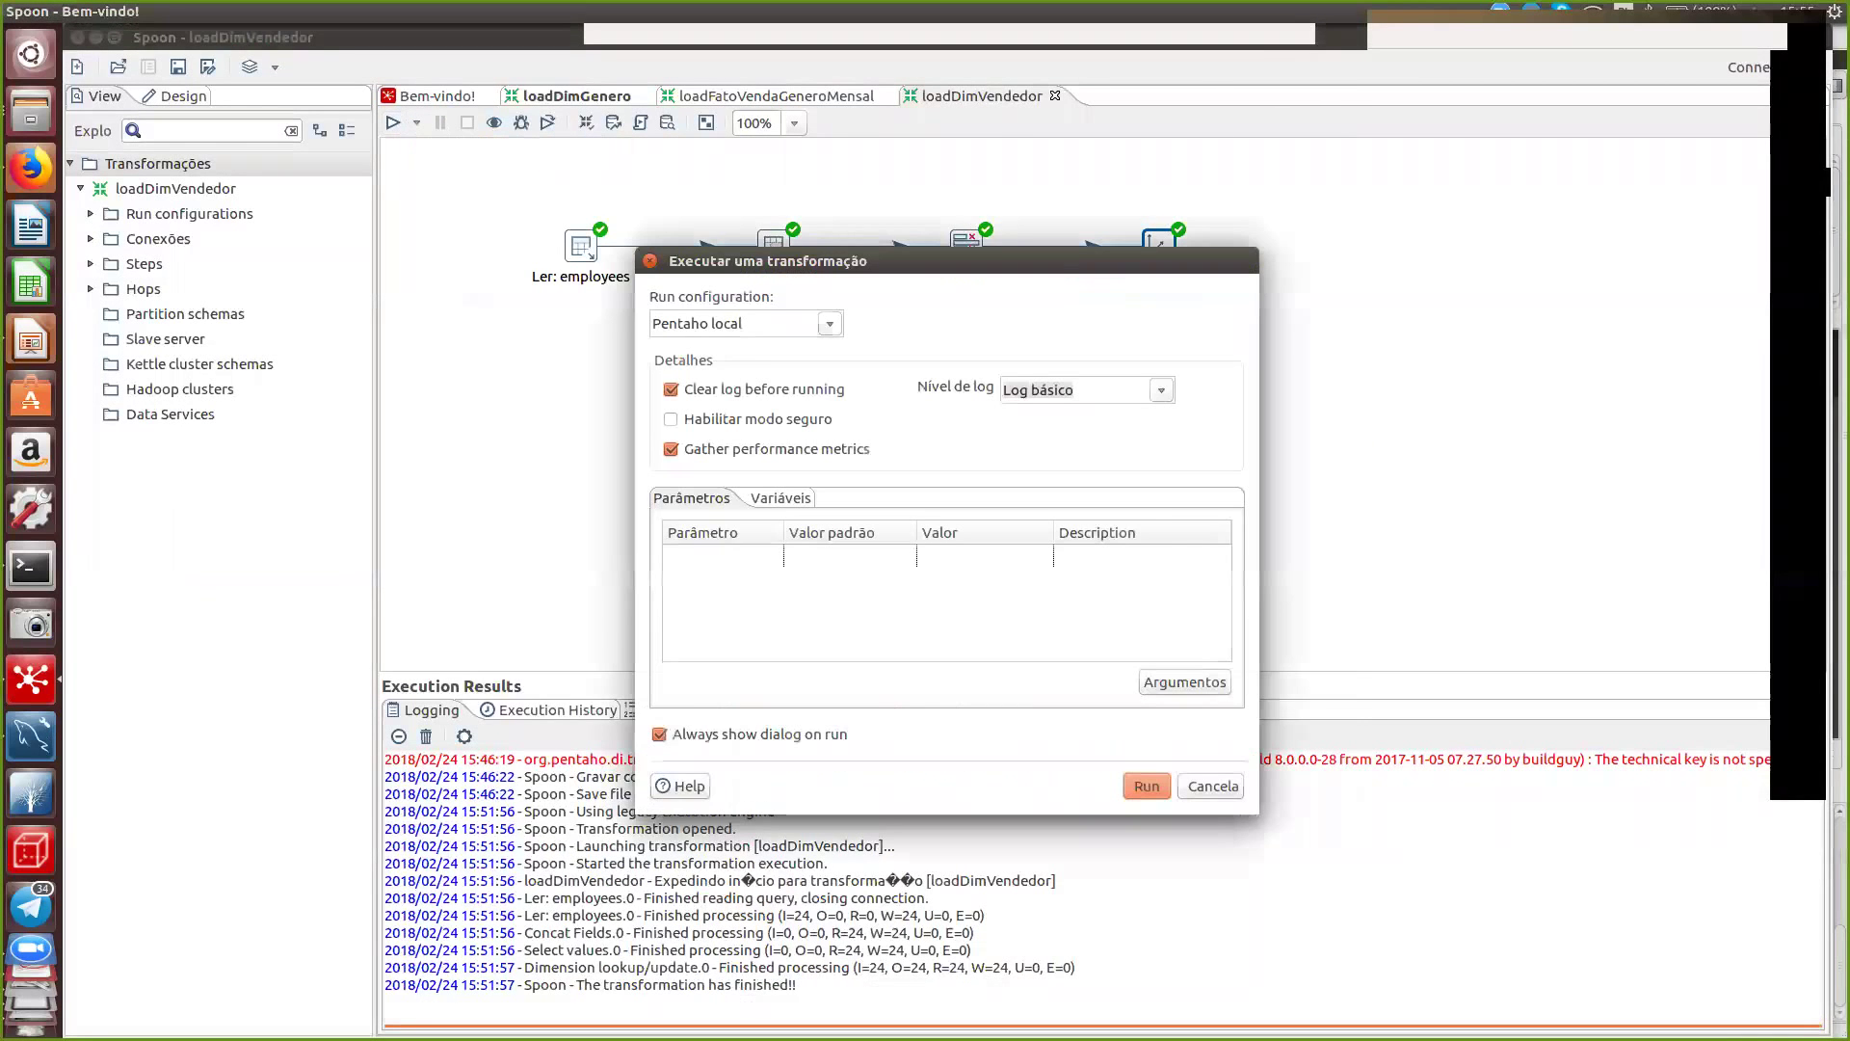
pyautogui.click(1146, 786)
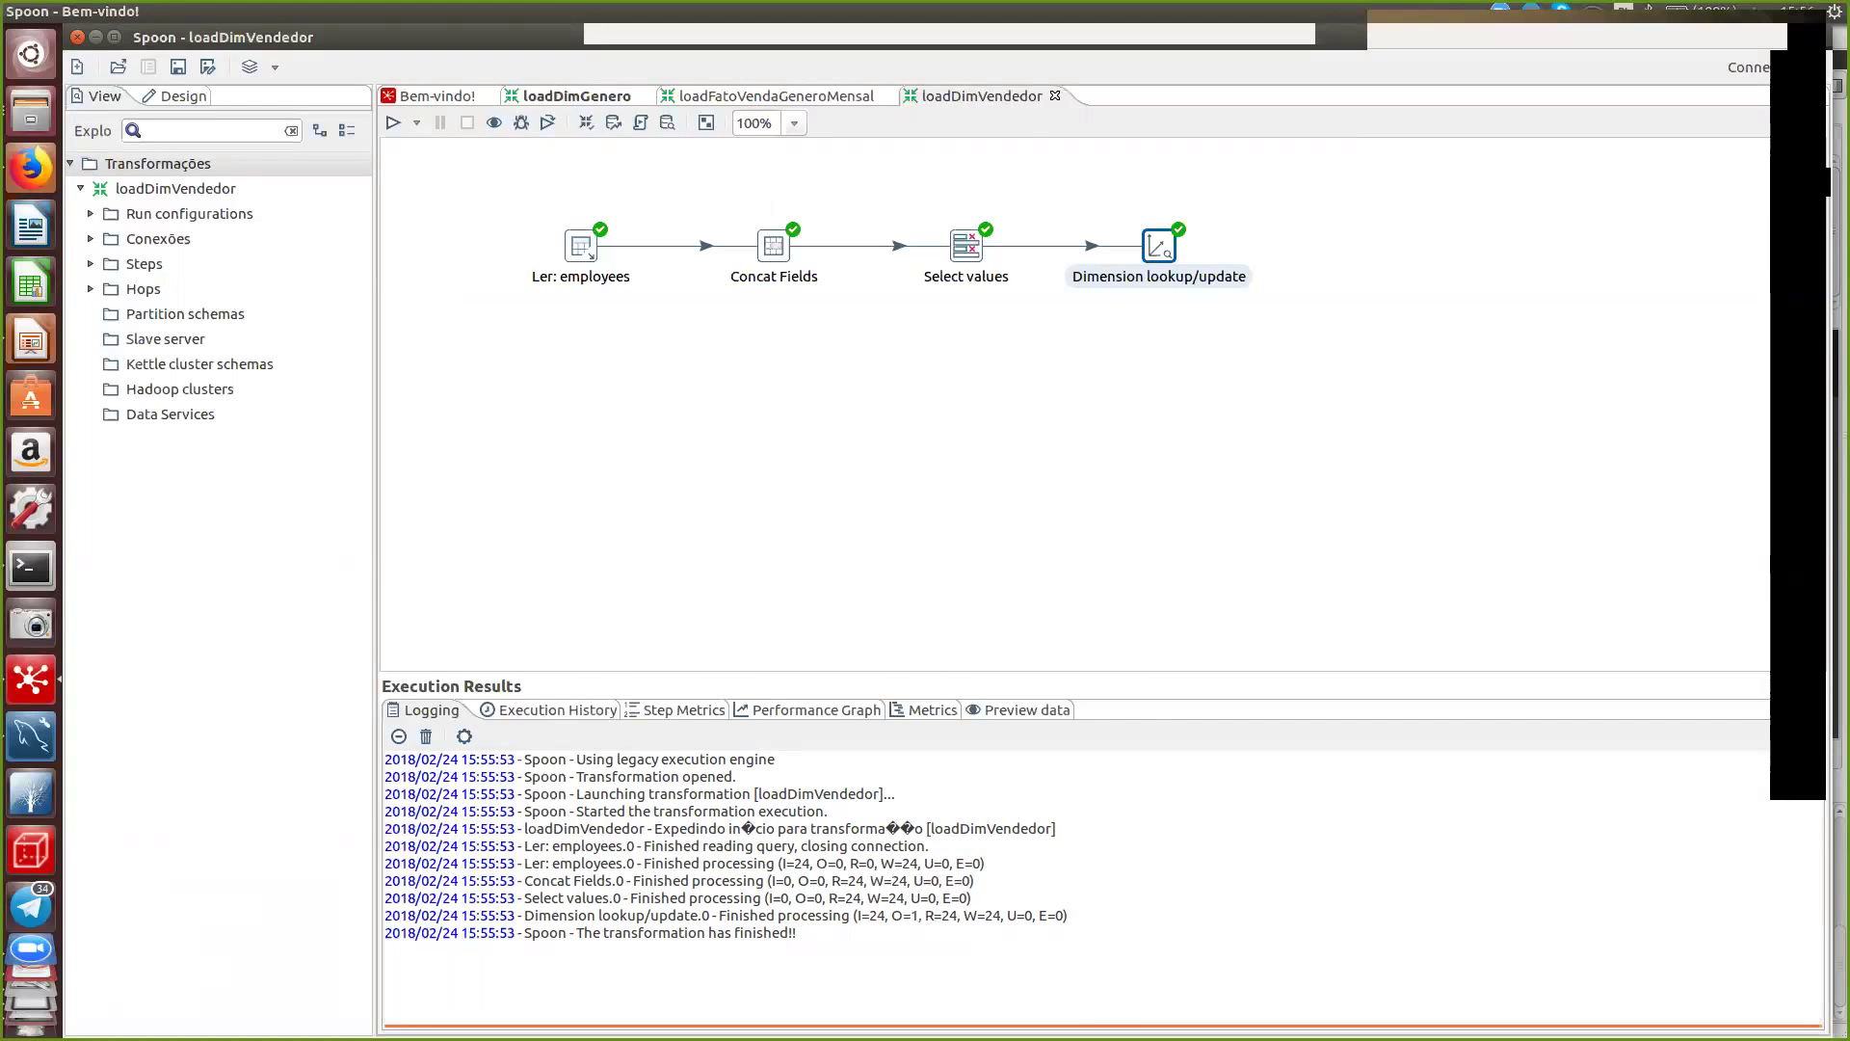
# - Switch to MySQL Workbench and rerun the employees query, followed by the dim_vendedor query for pk_vendedor = 1188
pyautogui.hotkey('alt', 'Tab')
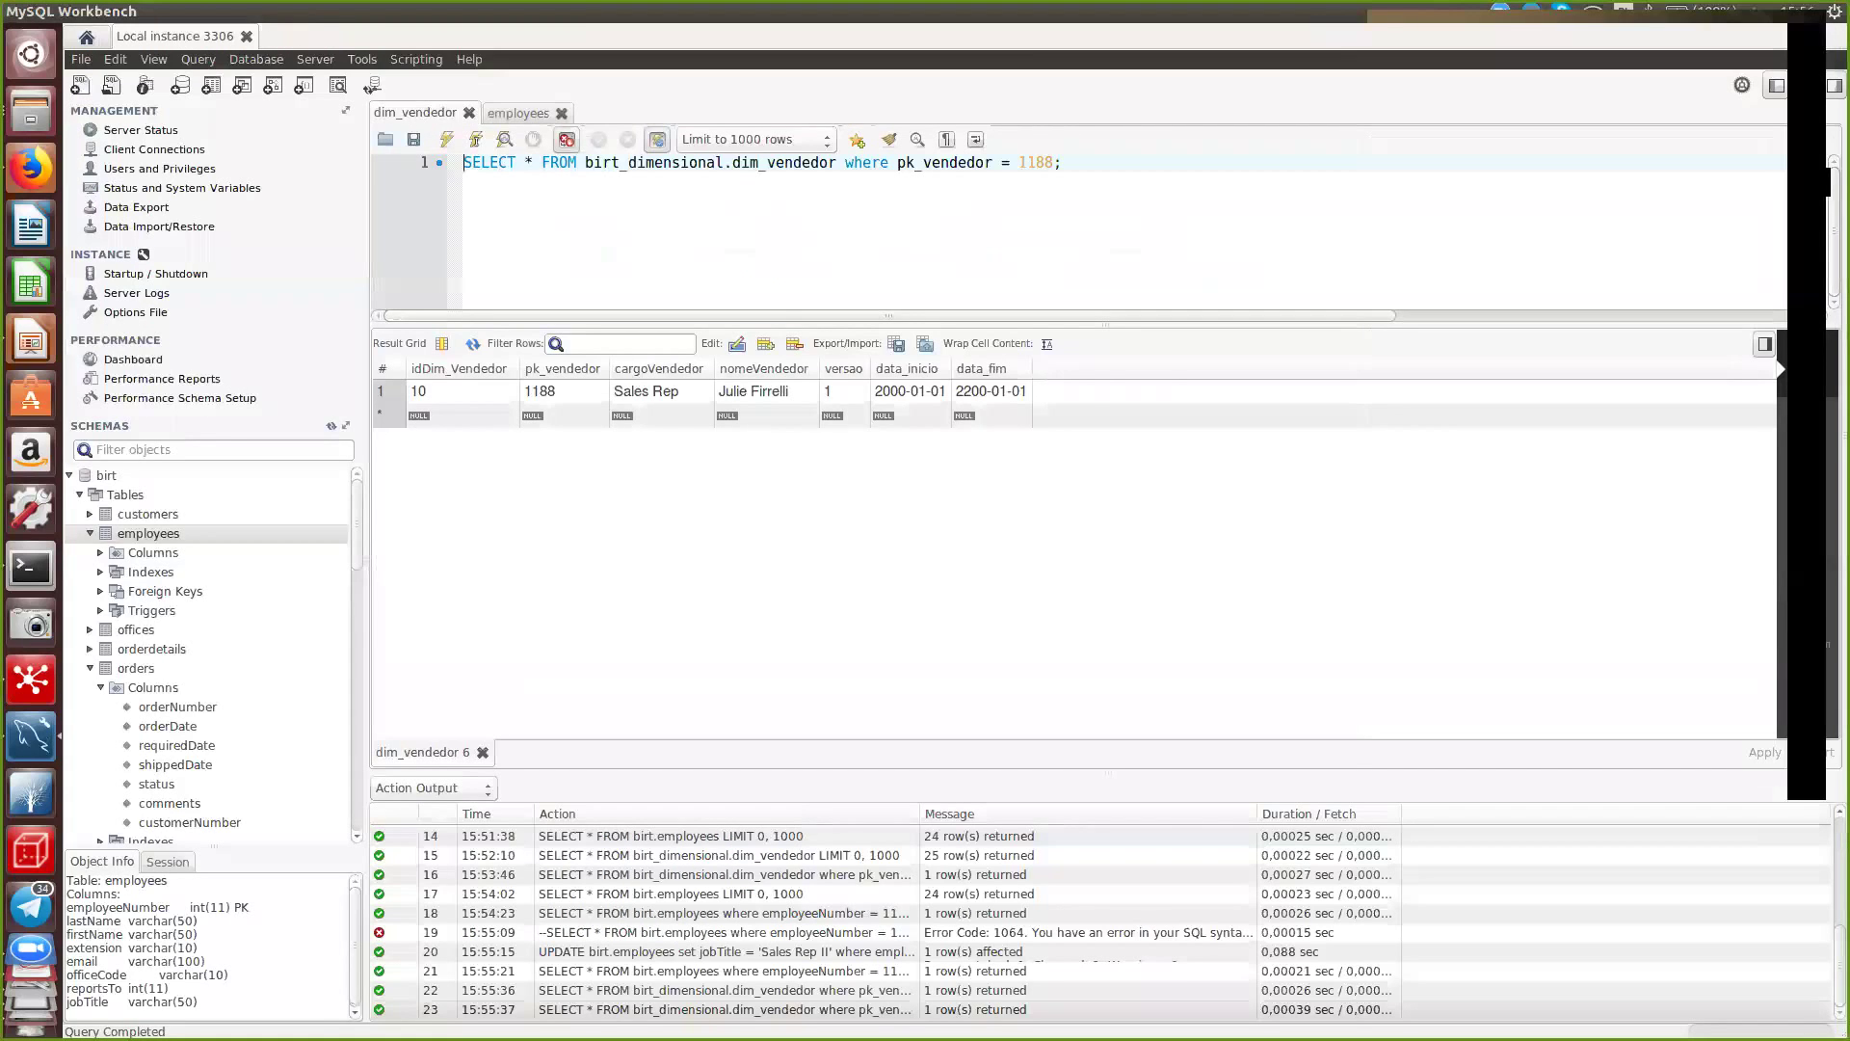
pyautogui.click(519, 113)
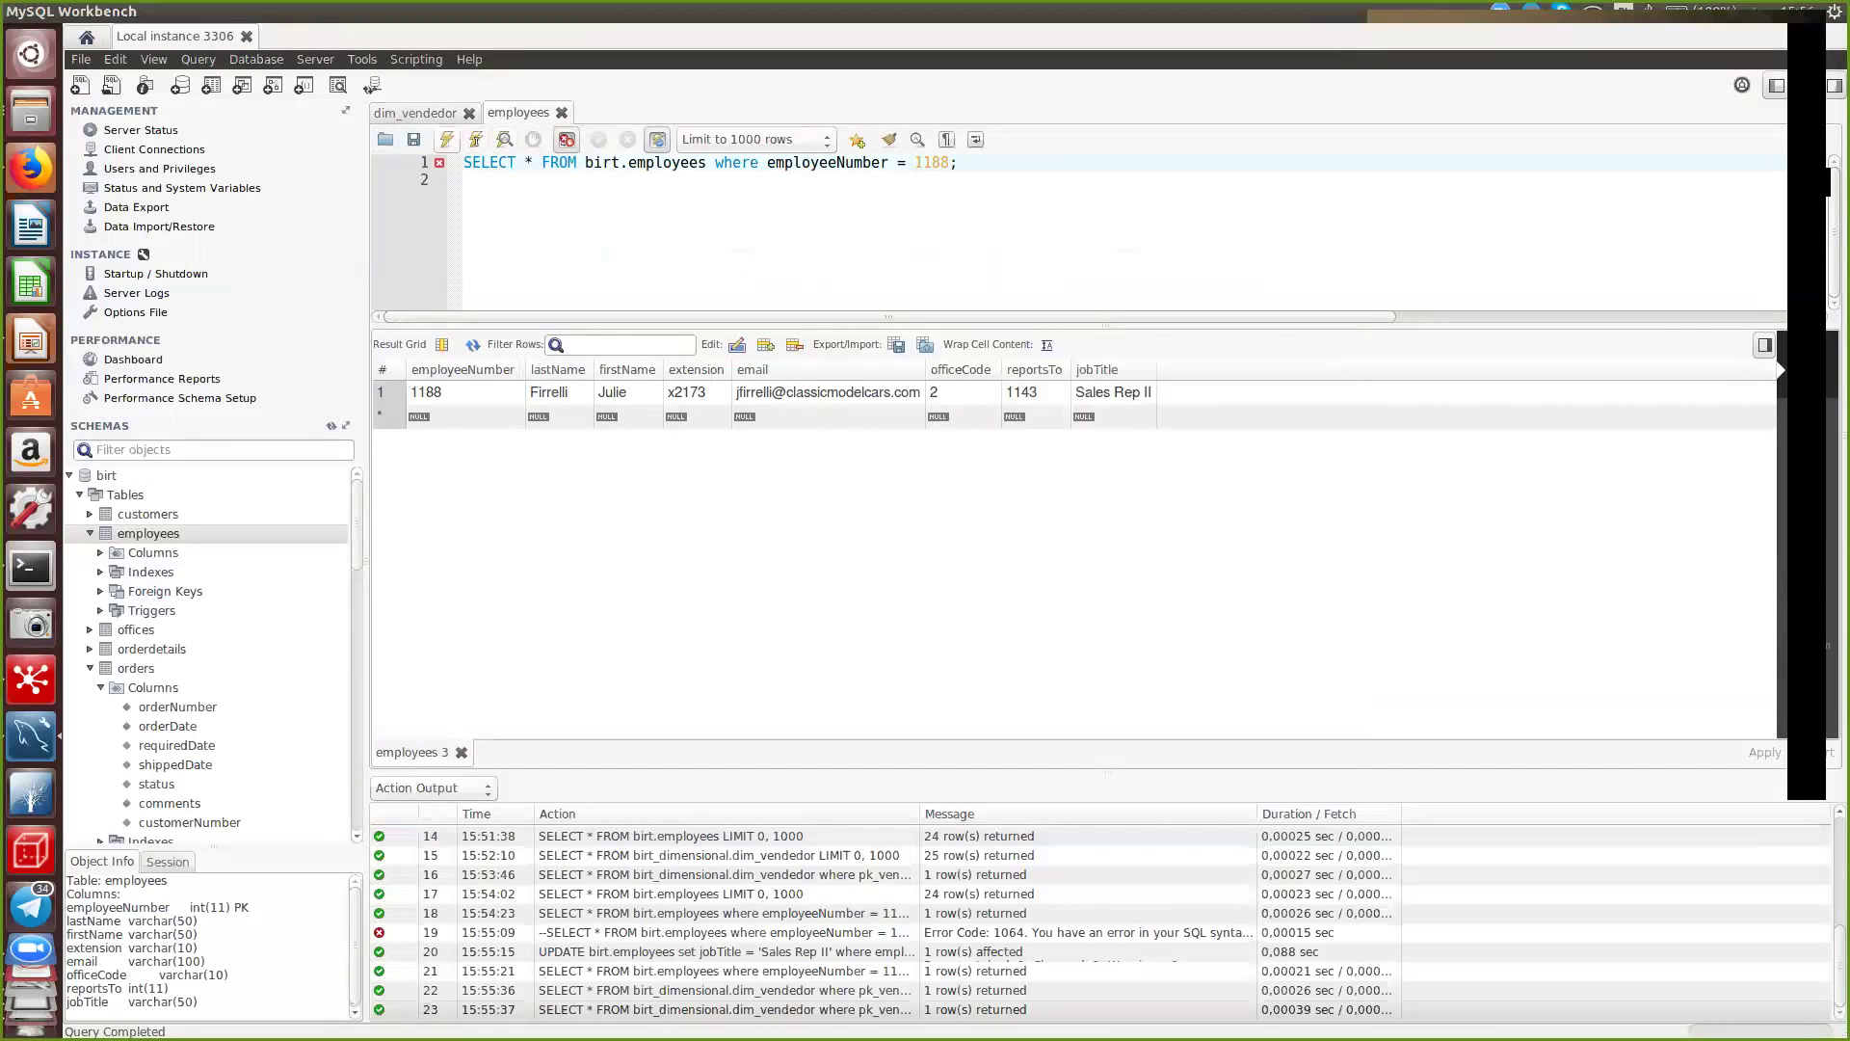
pyautogui.click(446, 139)
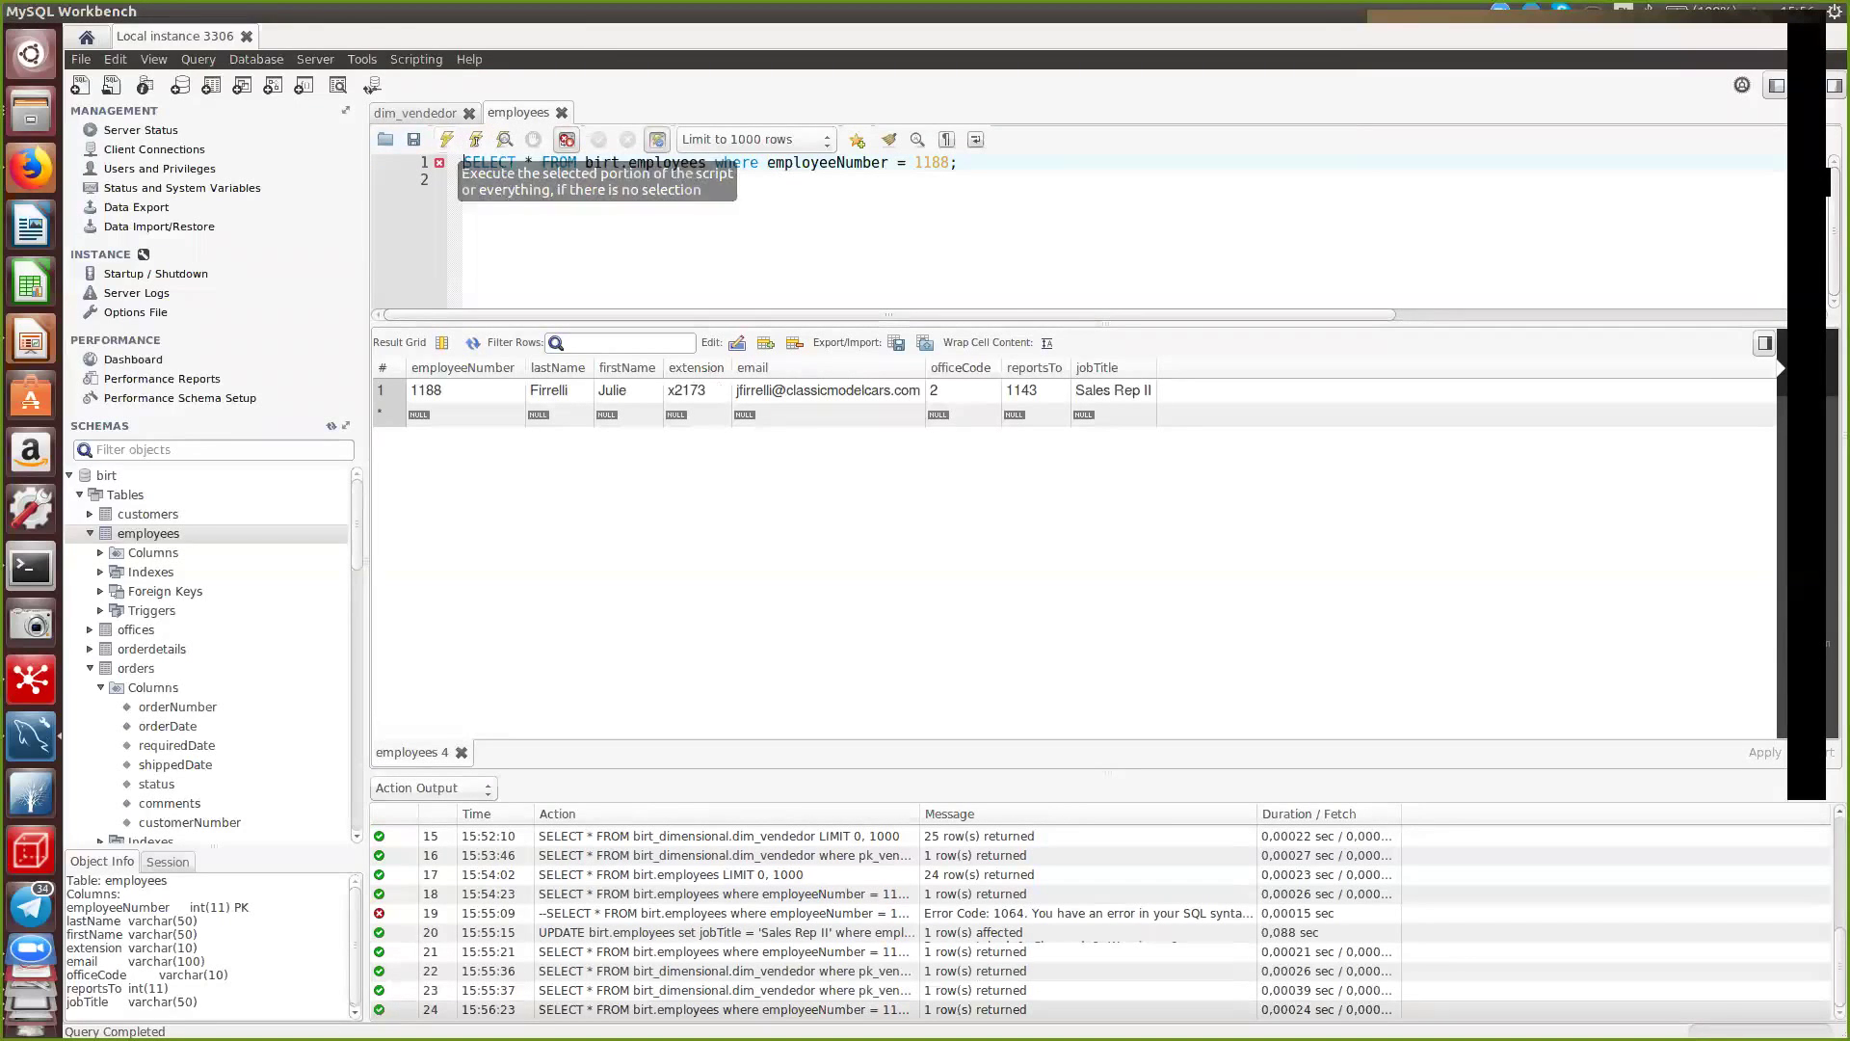
pyautogui.click(447, 140)
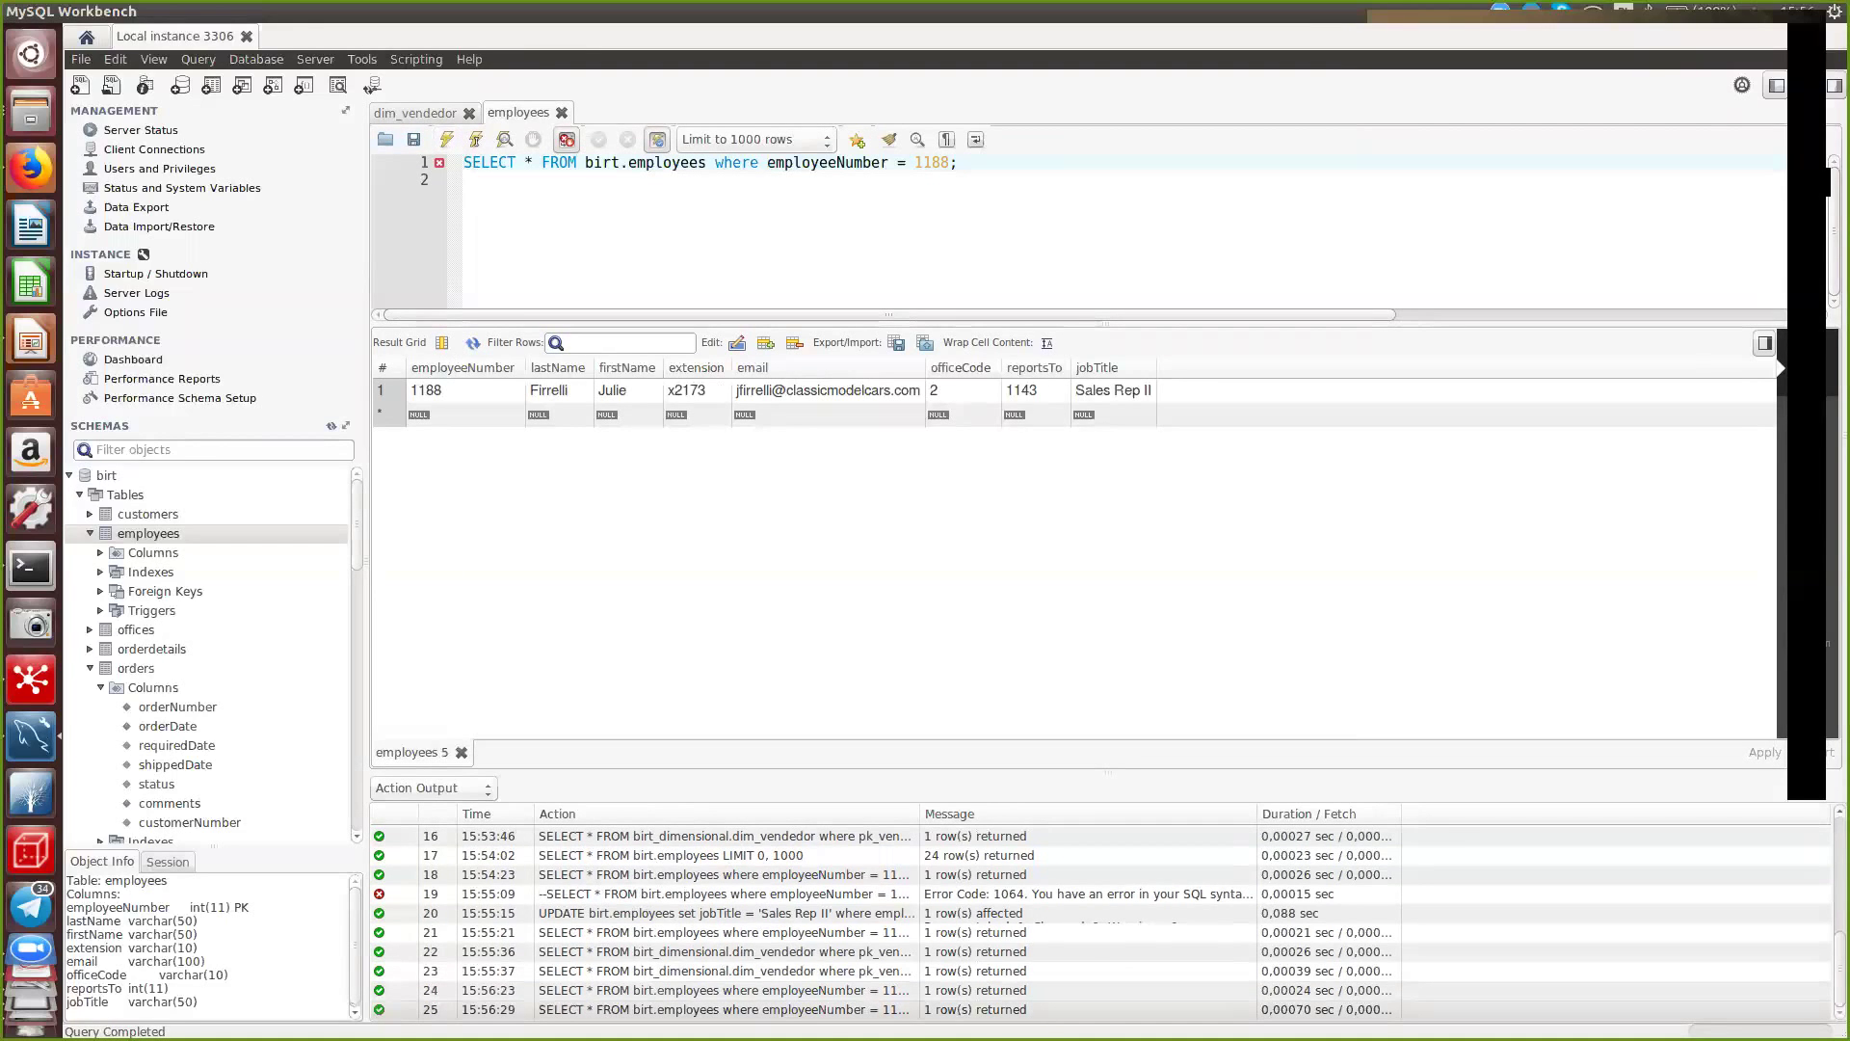
pyautogui.click(464, 181)
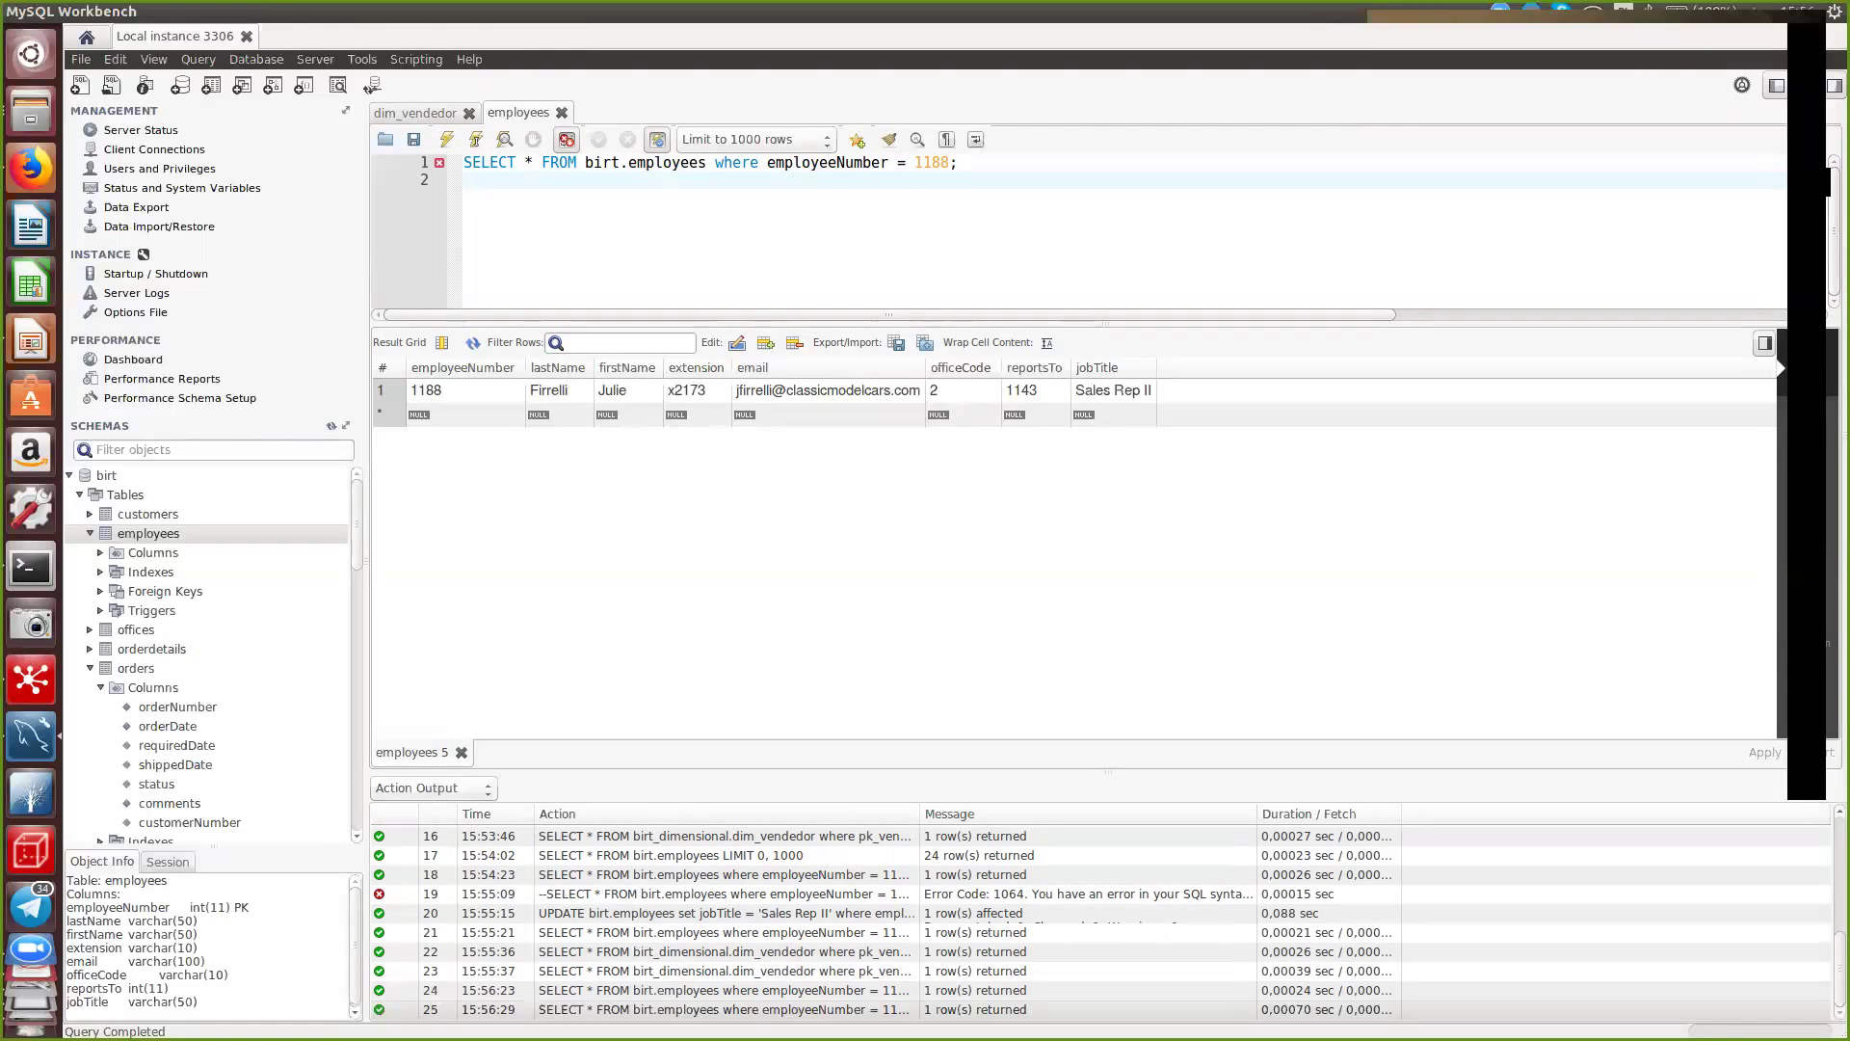
pyautogui.click(415, 113)
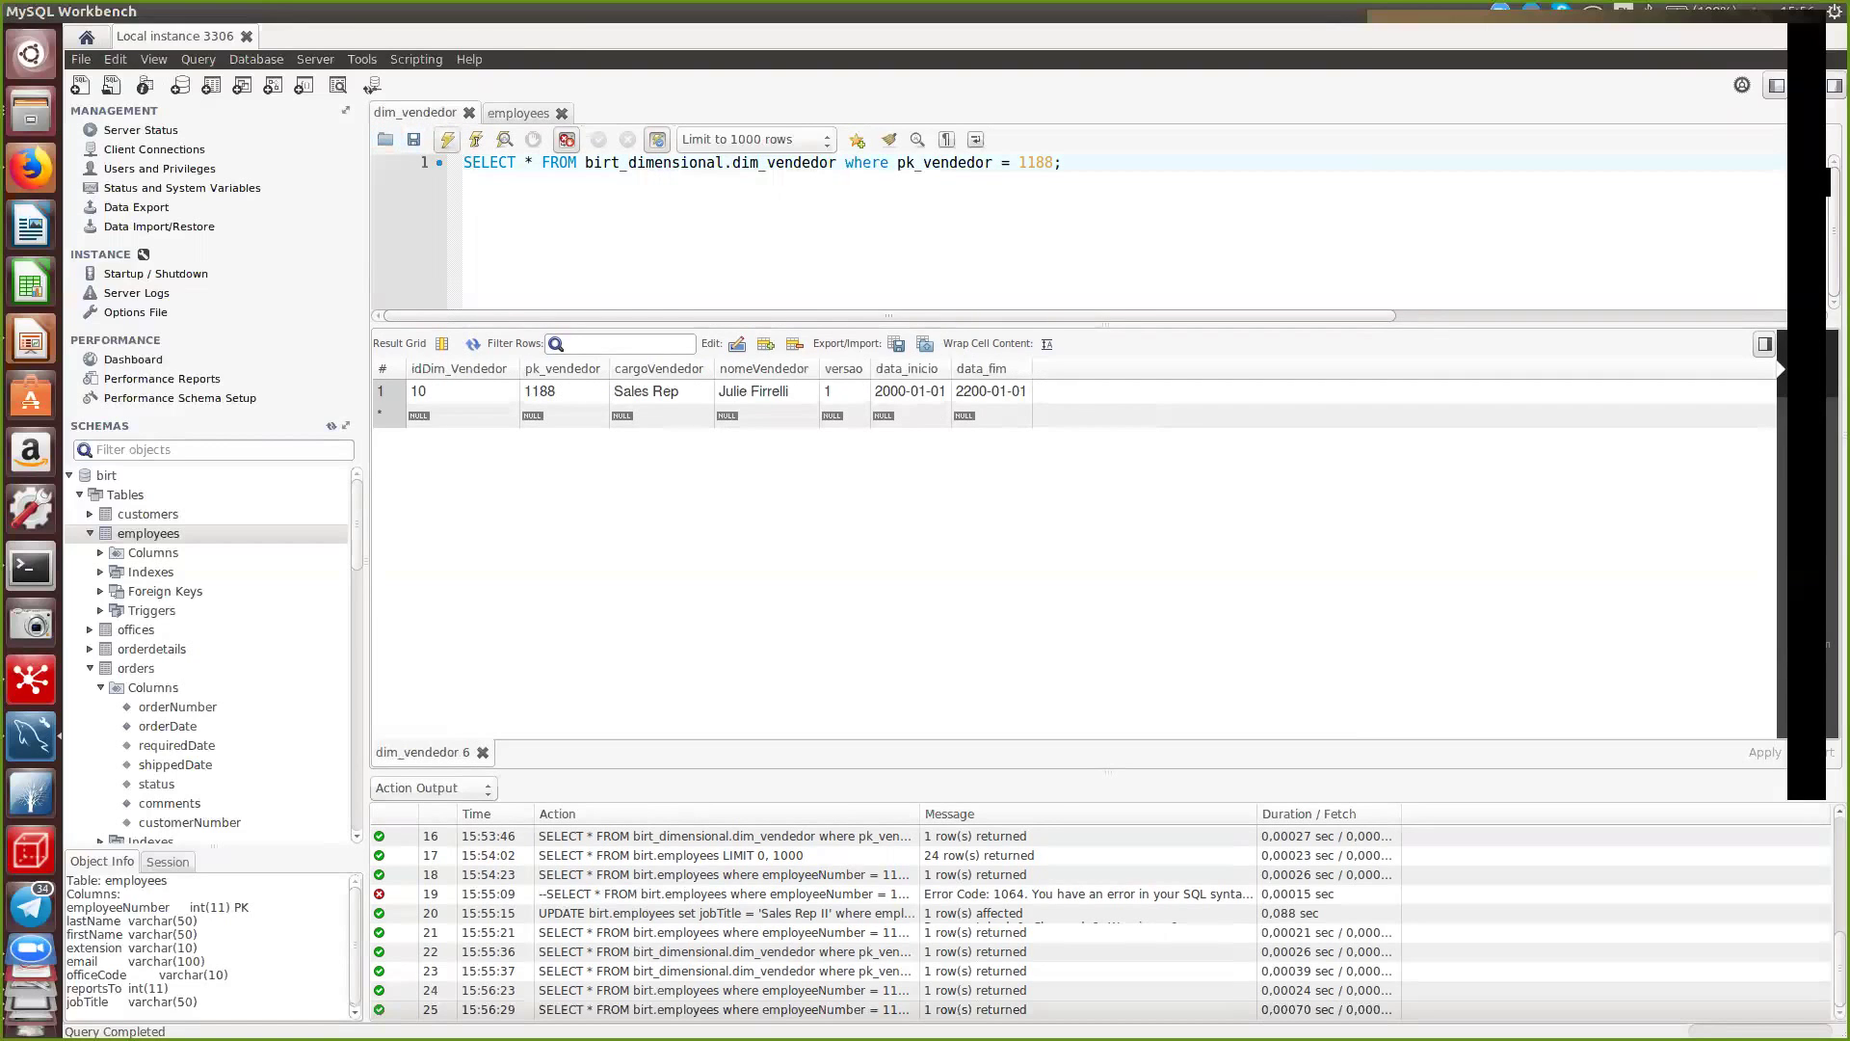
pyautogui.click(448, 140)
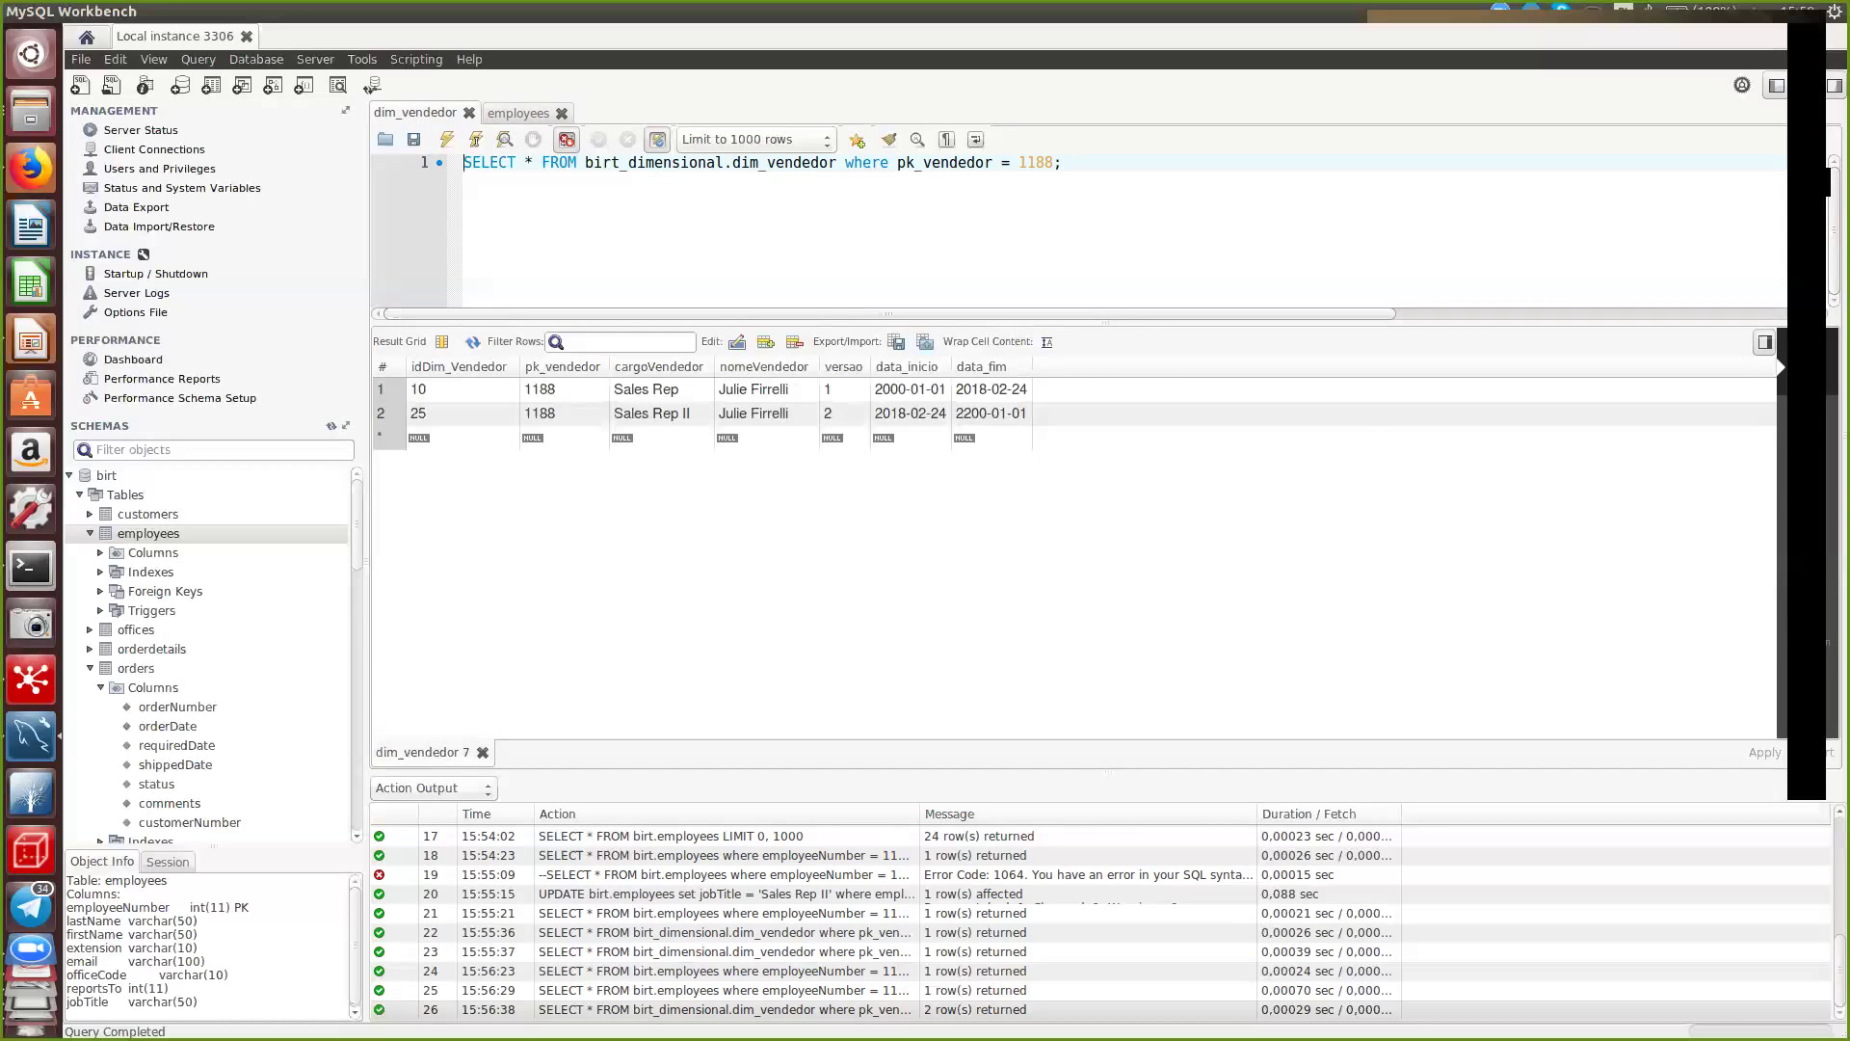
# - Switch to Spoon with the loadDimVendedor transformation open
pyautogui.hotkey('alt', 'Tab')
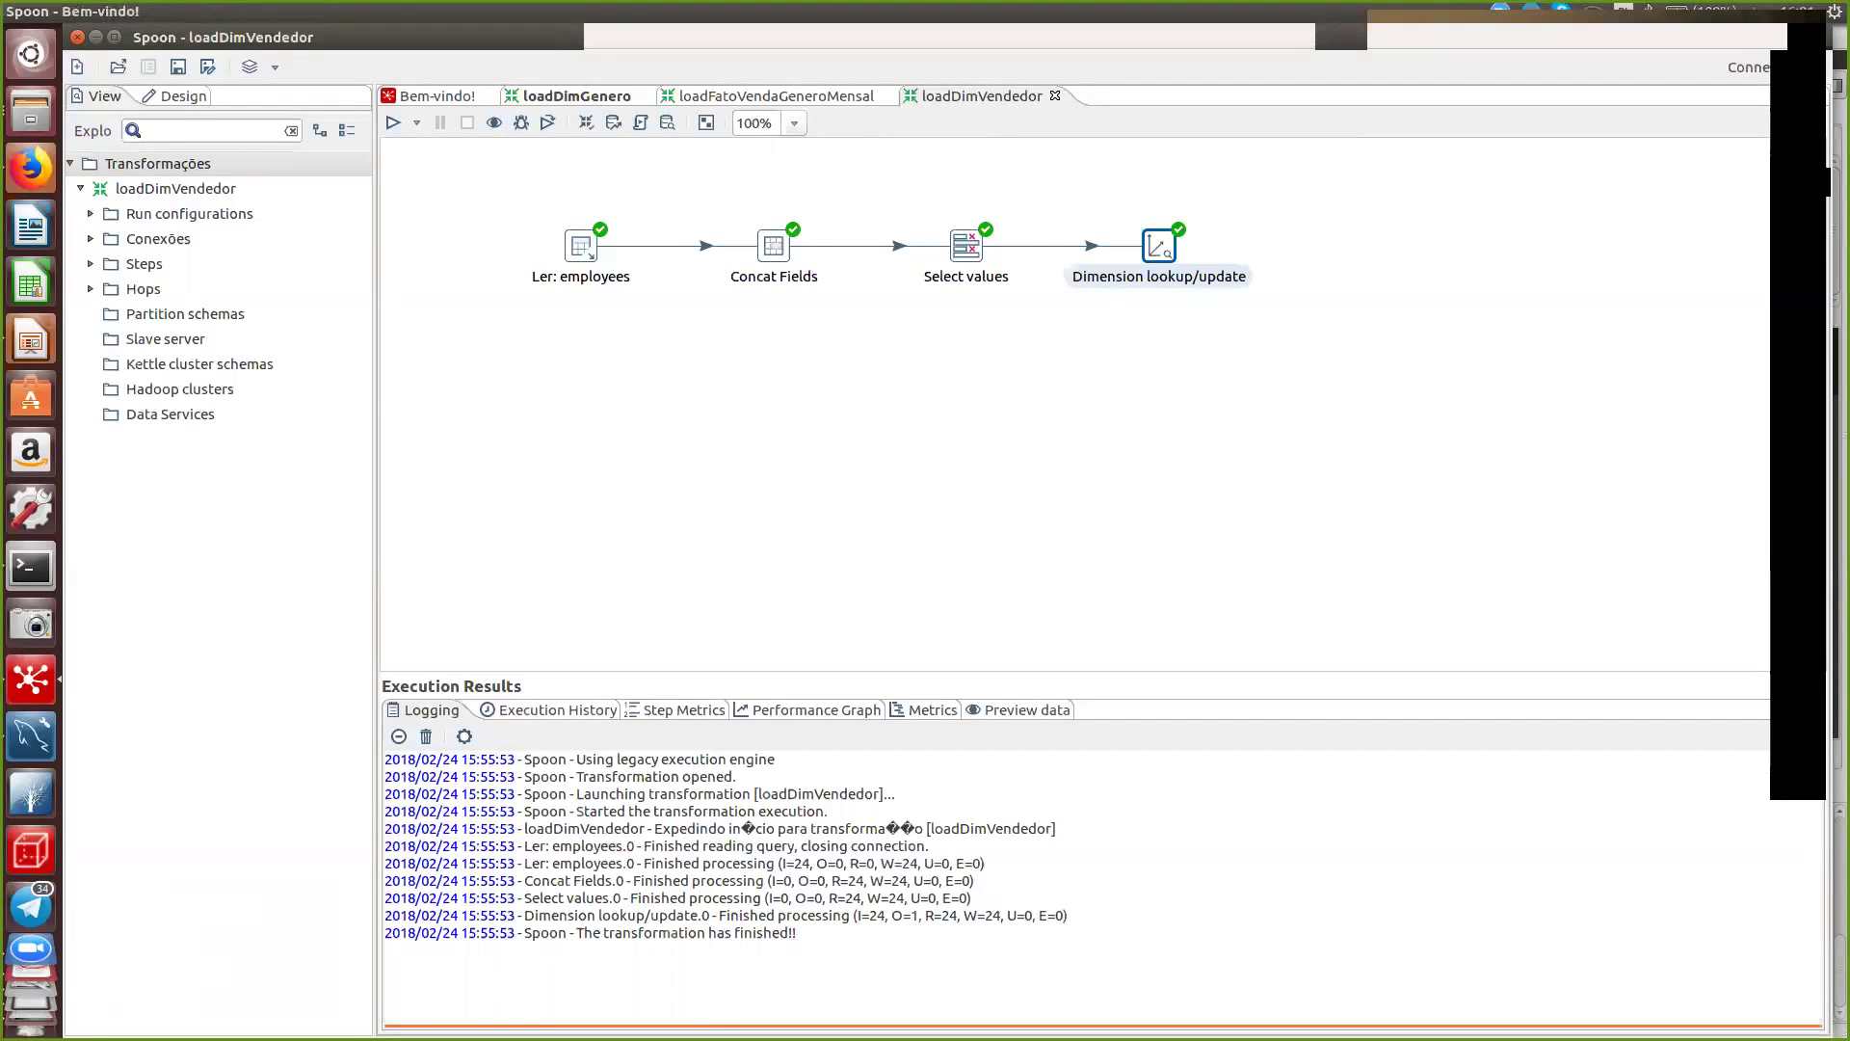
pyautogui.click(1278, 50)
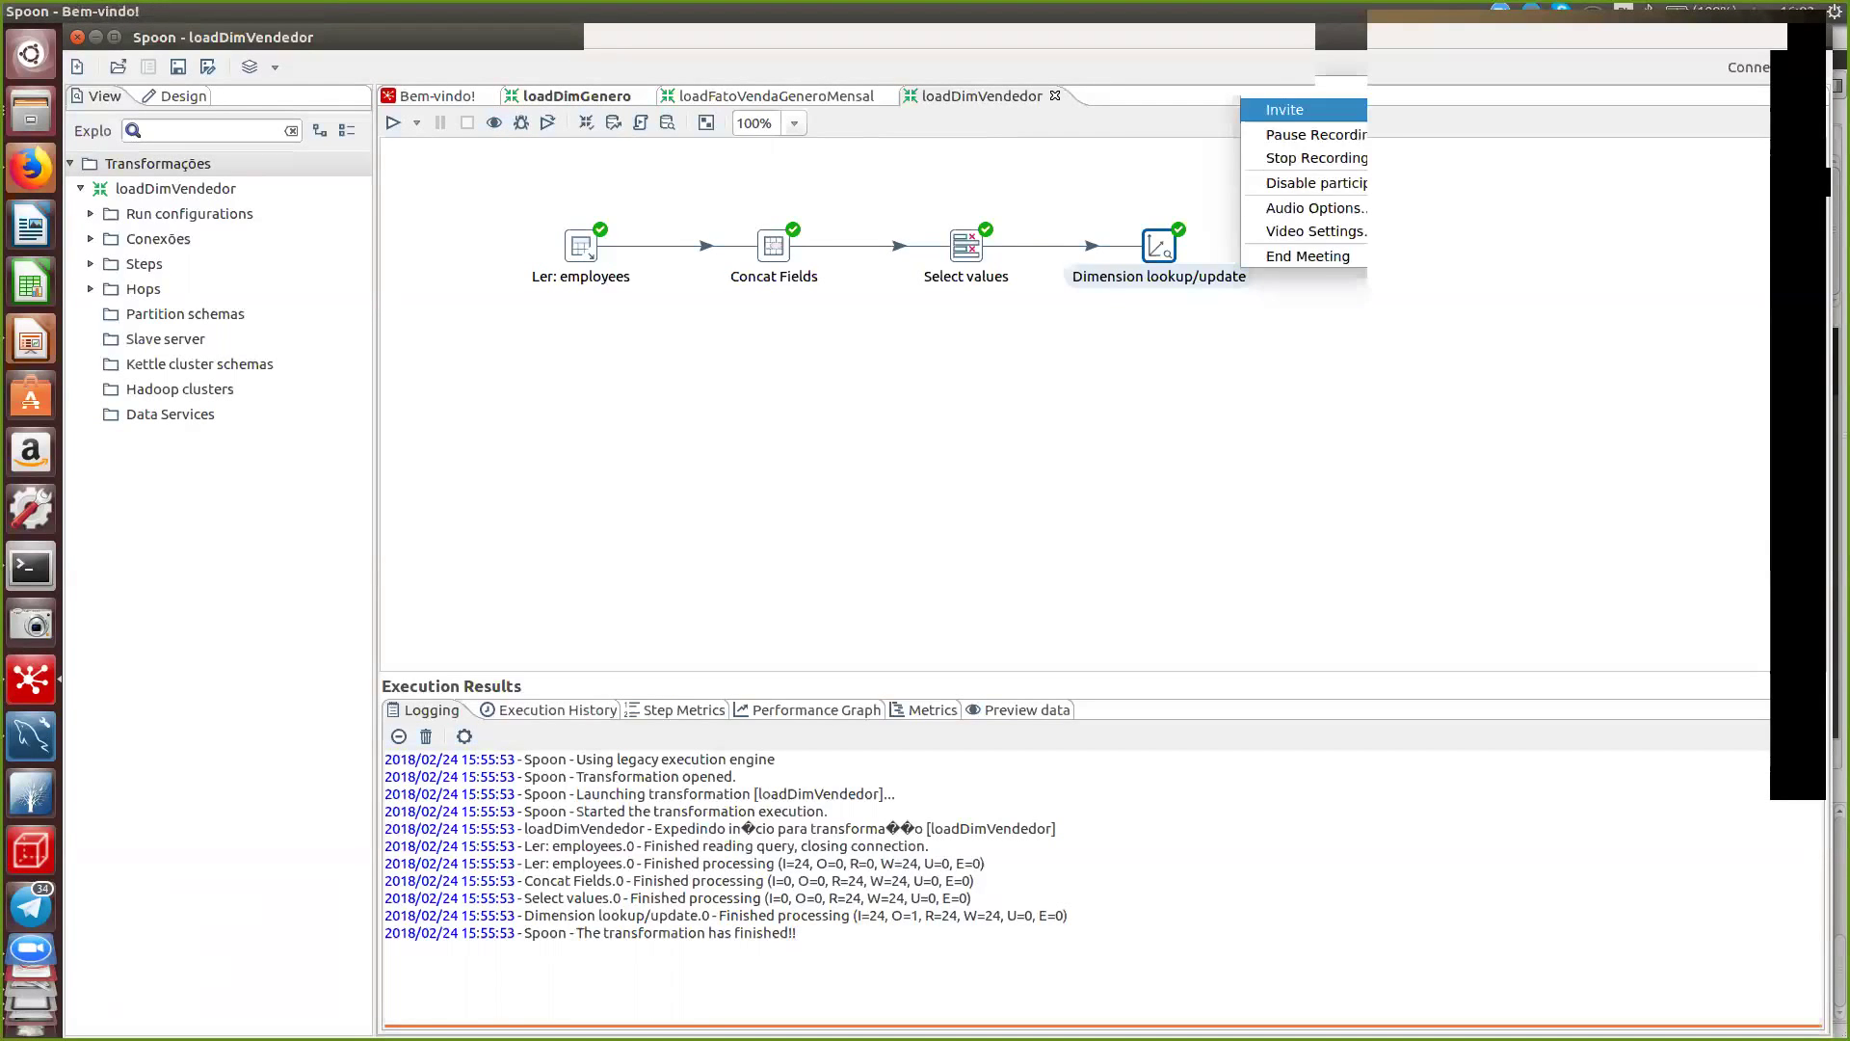
pyautogui.click(1311, 134)
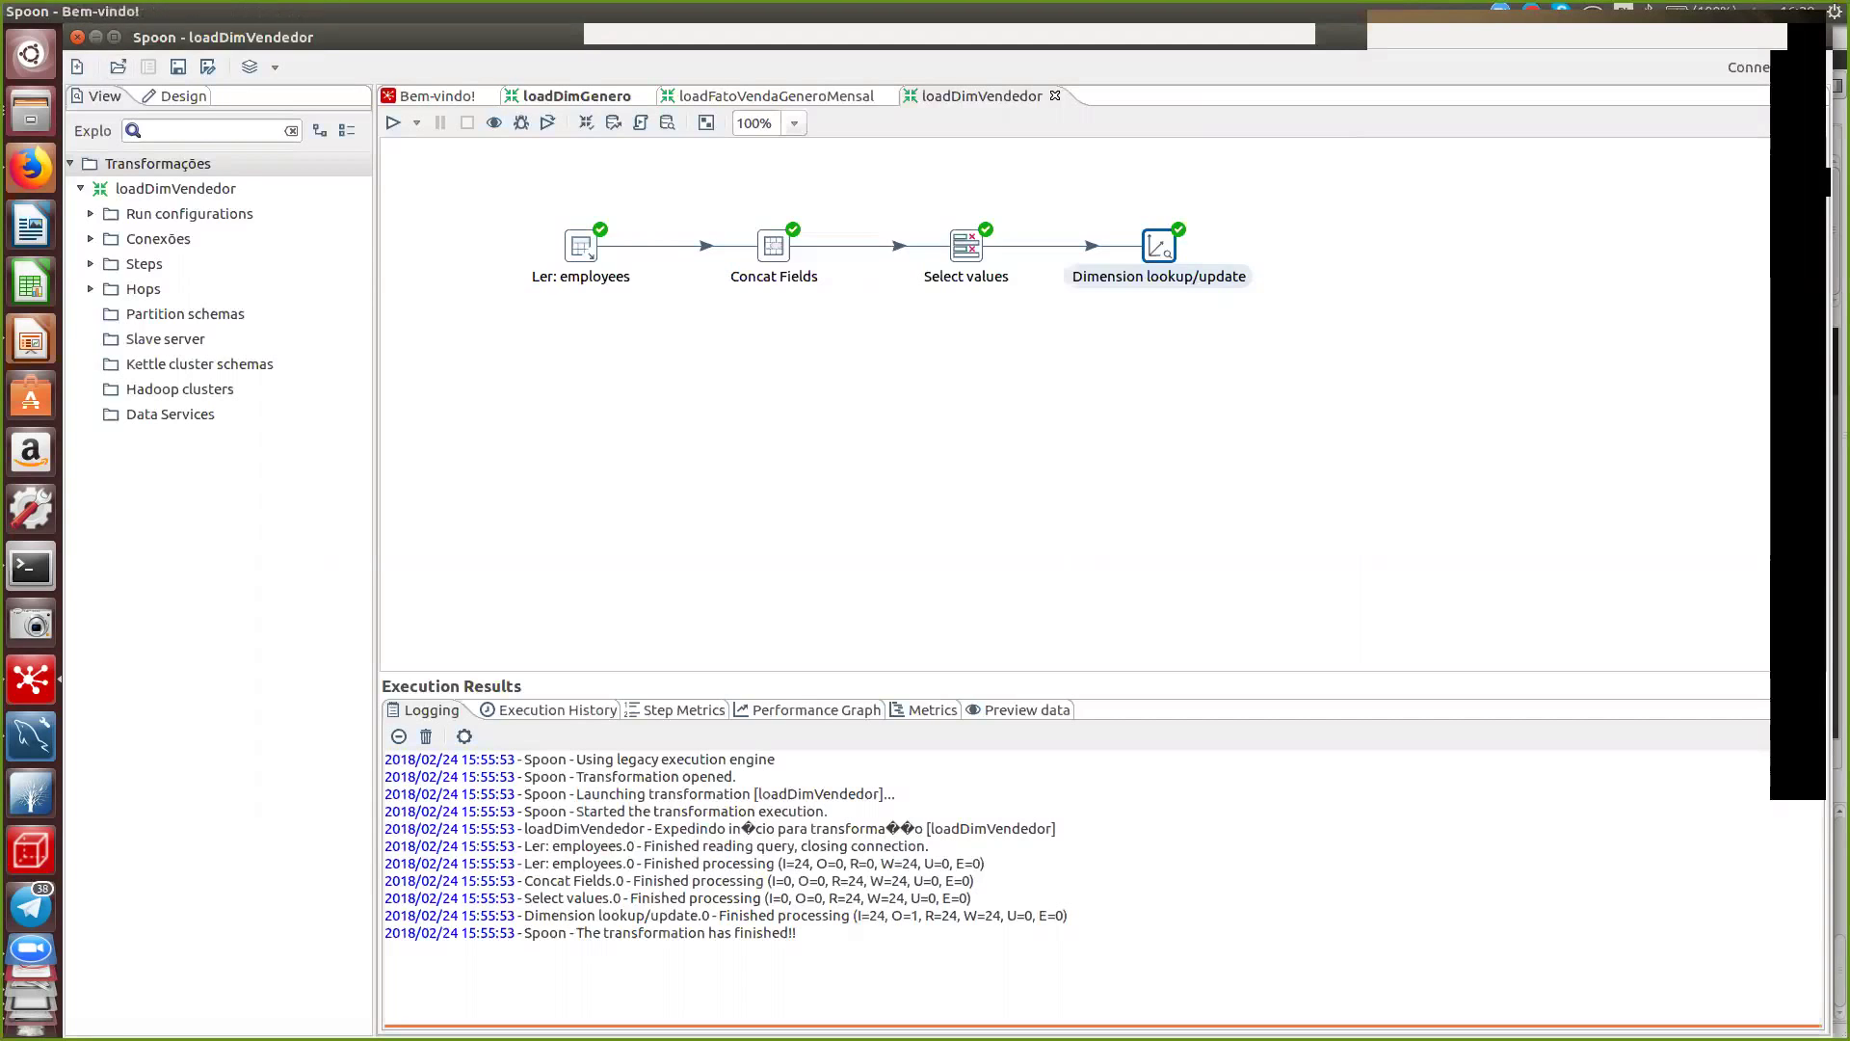
# - Create a new transformation and save it as loadDimFaixaEtaria in the Labo03 folder
pyautogui.hotkey('alt', 'f')
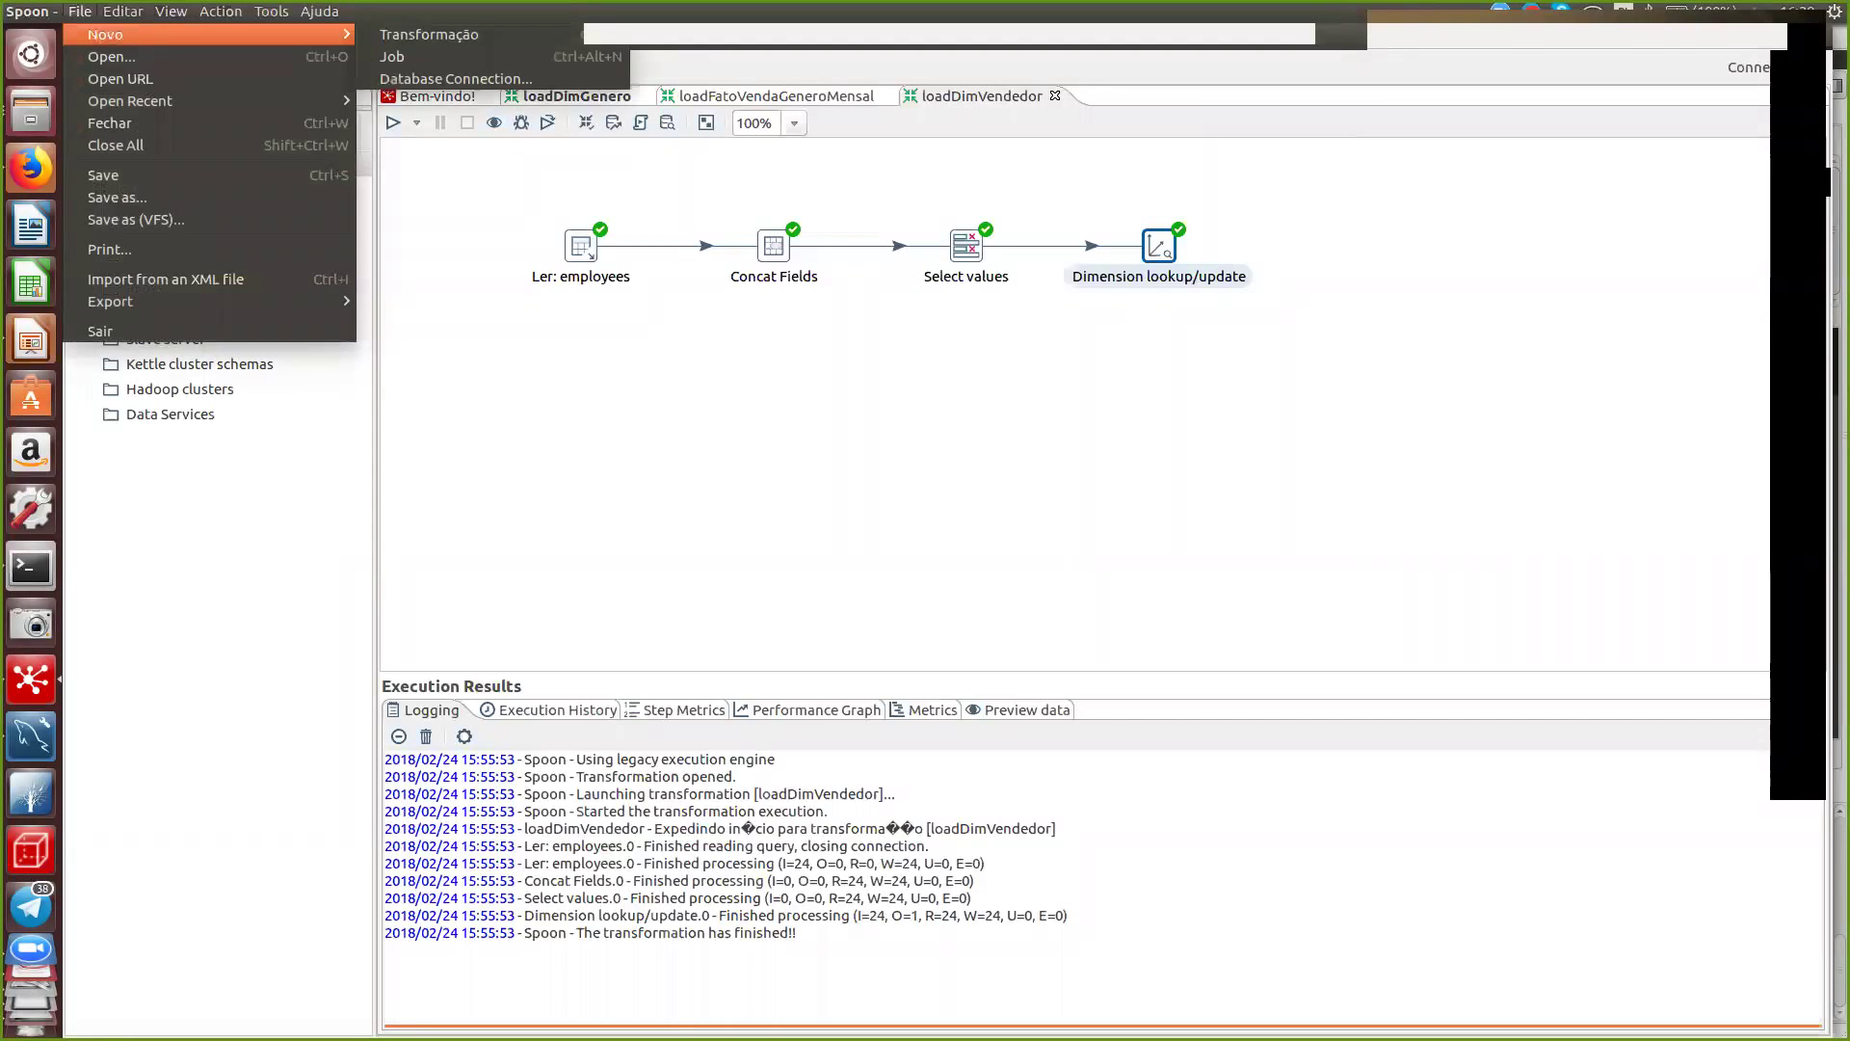
pyautogui.press('Escape')
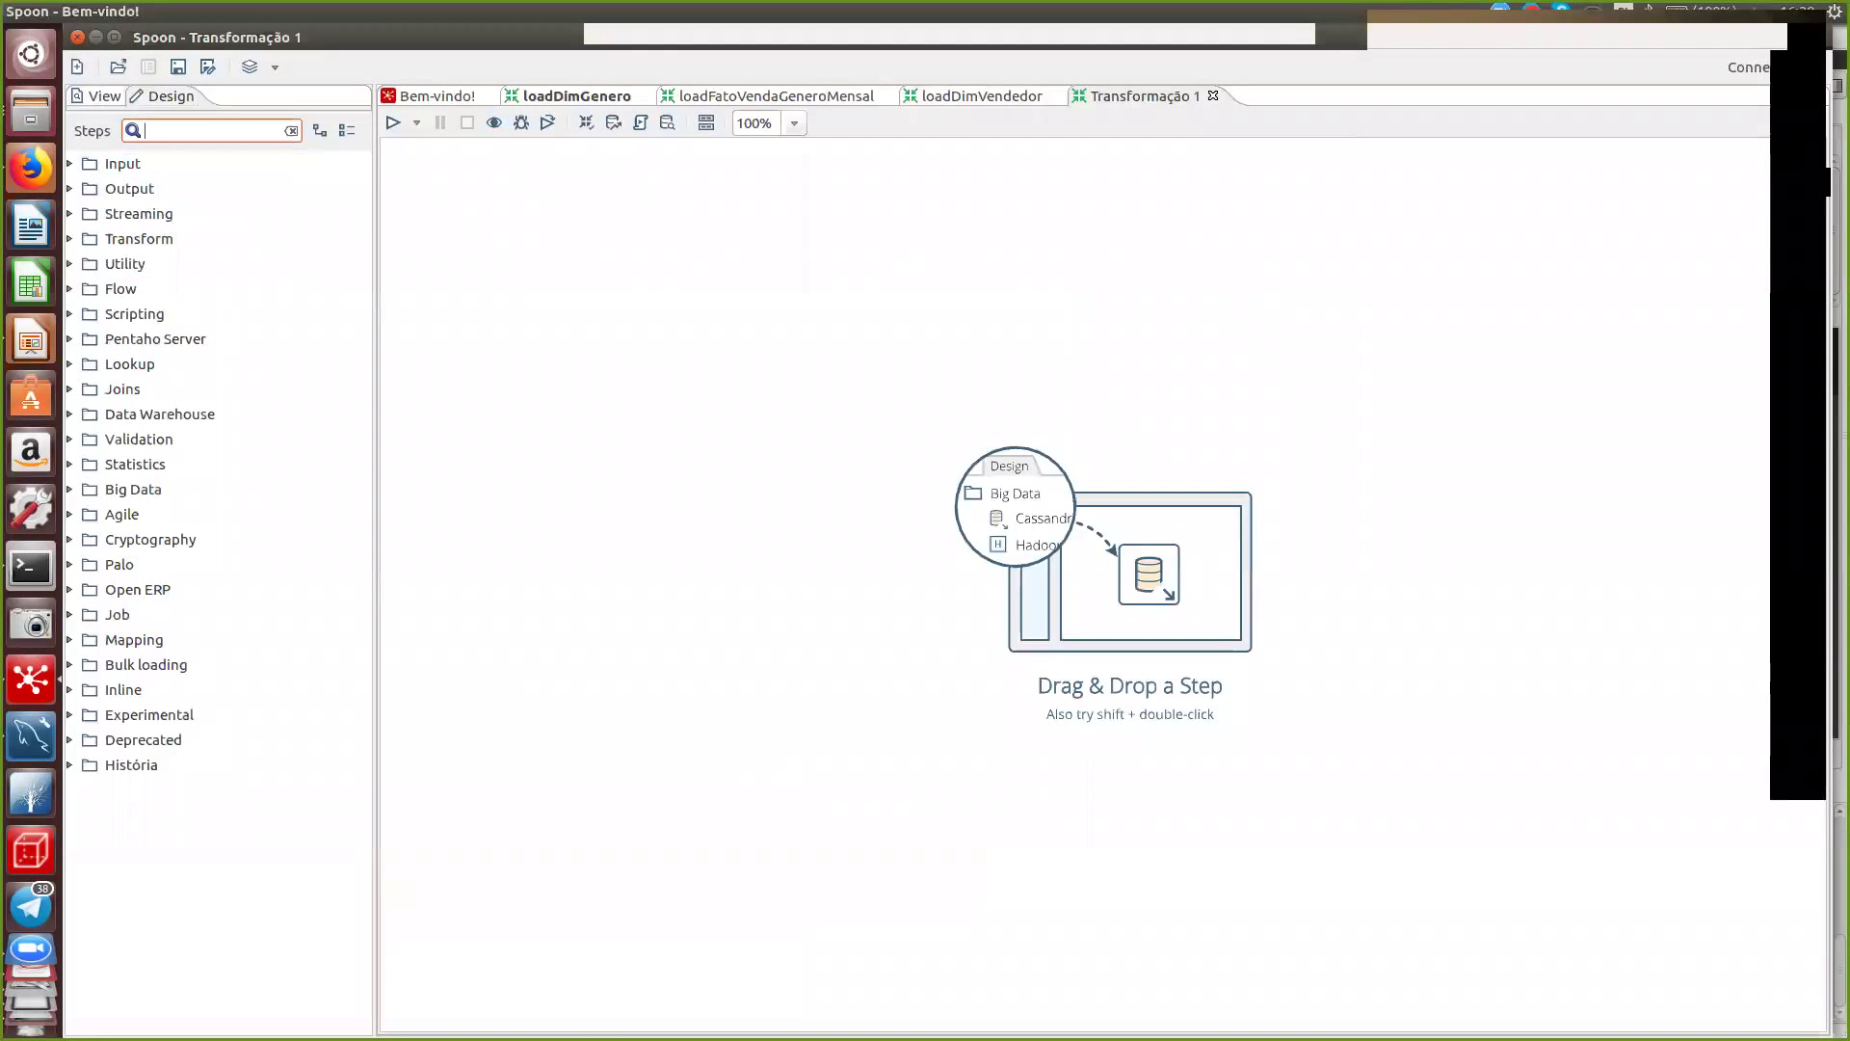
pyautogui.hotkey('ctrl', 's')
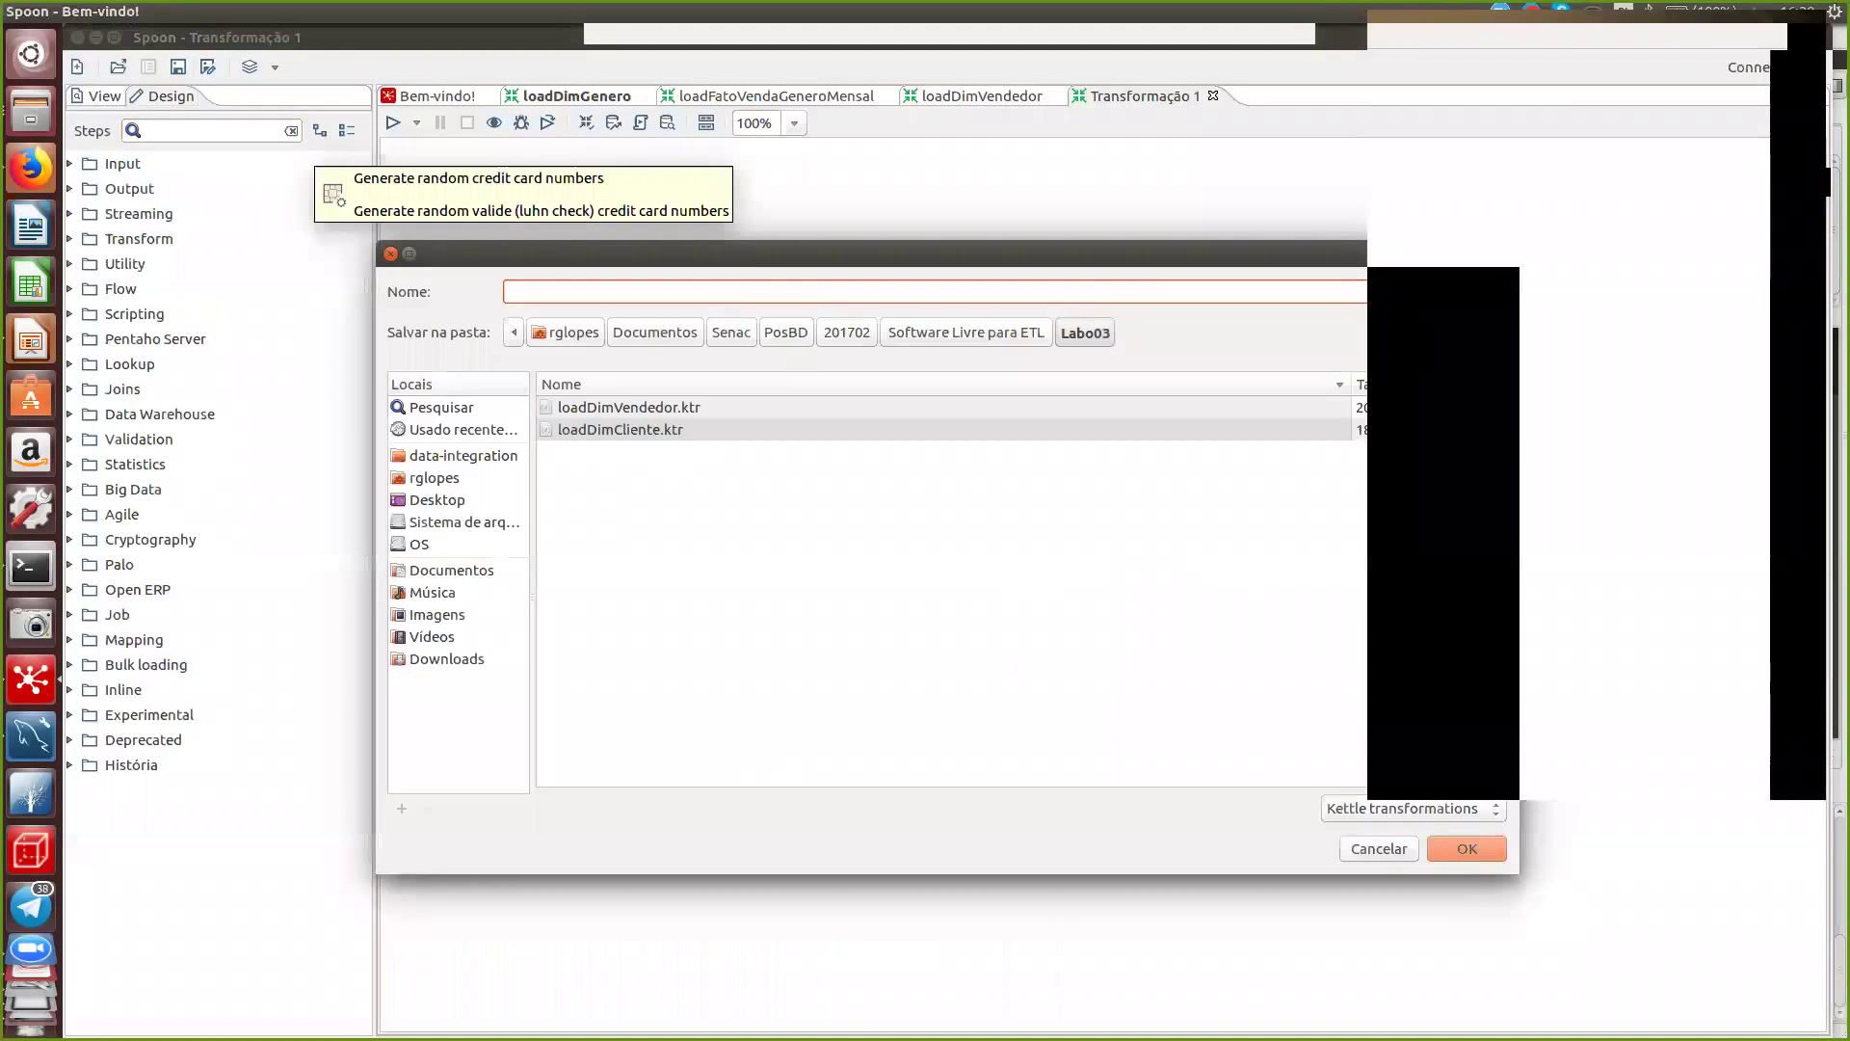
pyautogui.write('loadDimFaixaEtaria')
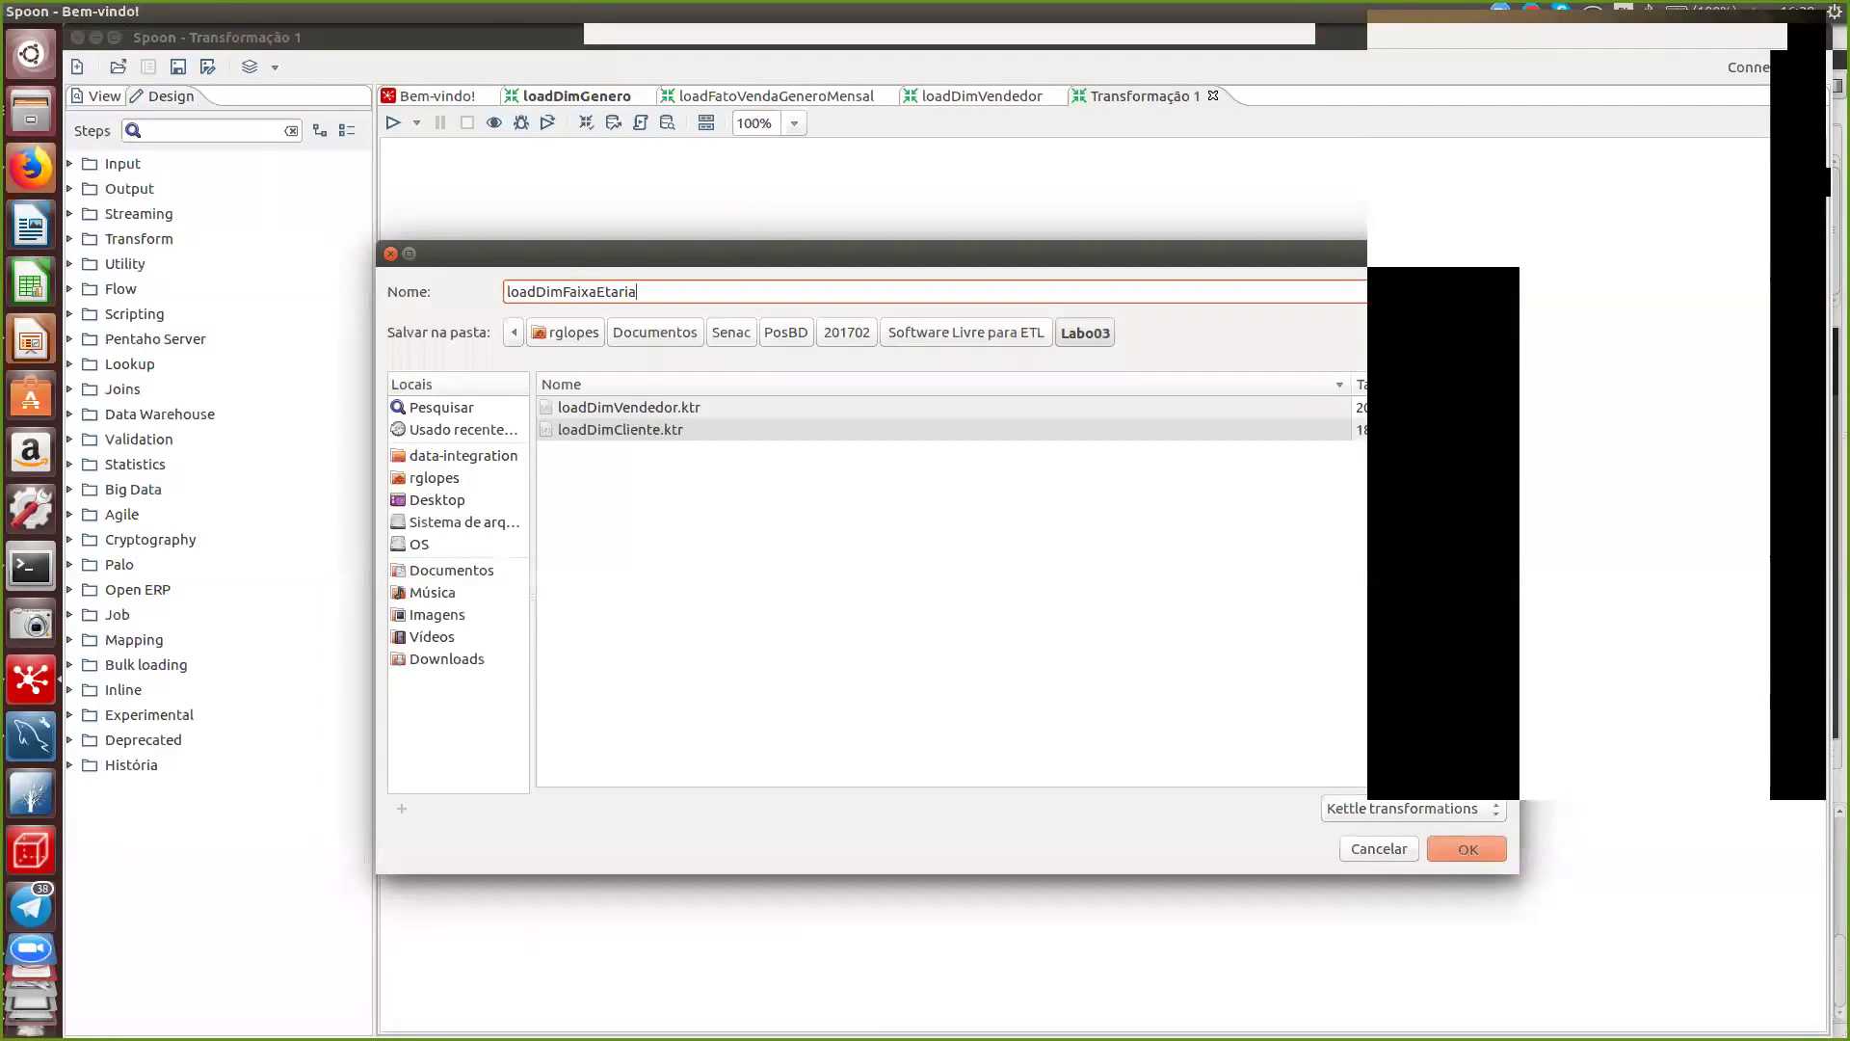
pyautogui.press('Return')
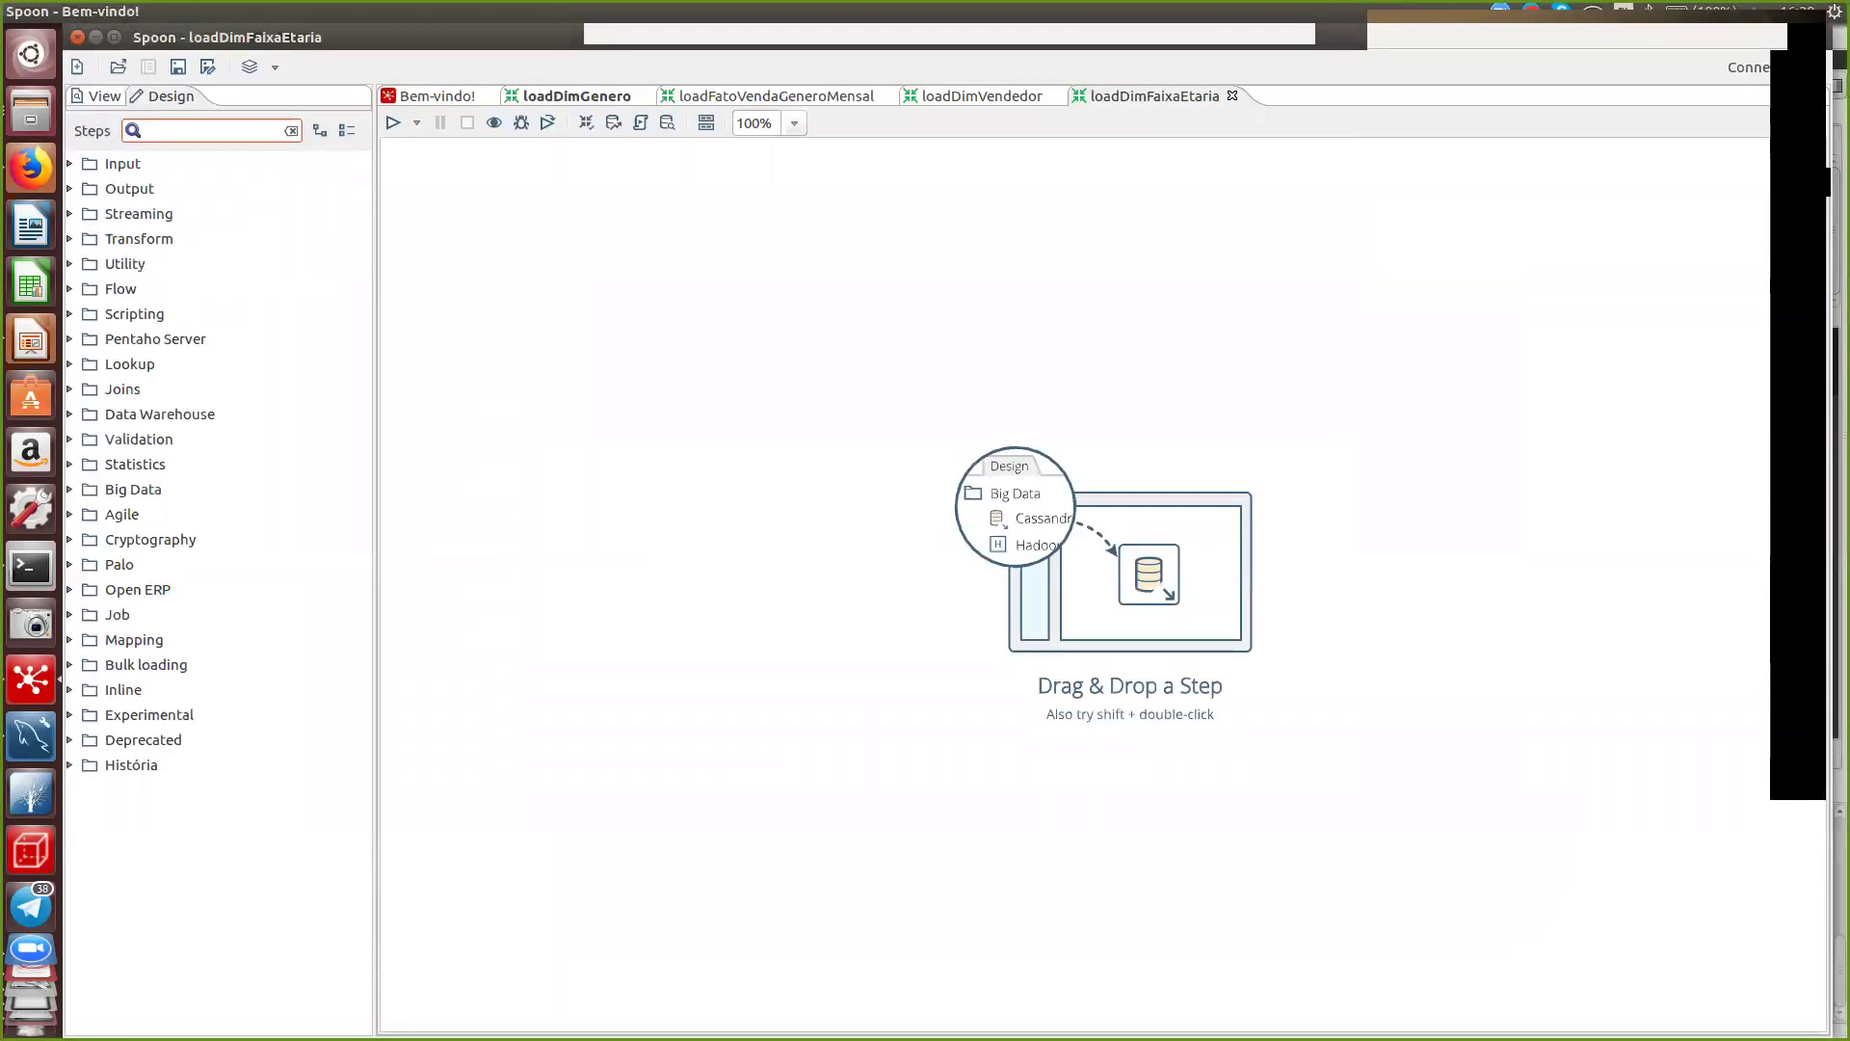
# - Find the Generate Rows step by searching for "gener" and place it on the empty loadDimFaixaEtaria canvas
pyautogui.click(122, 164)
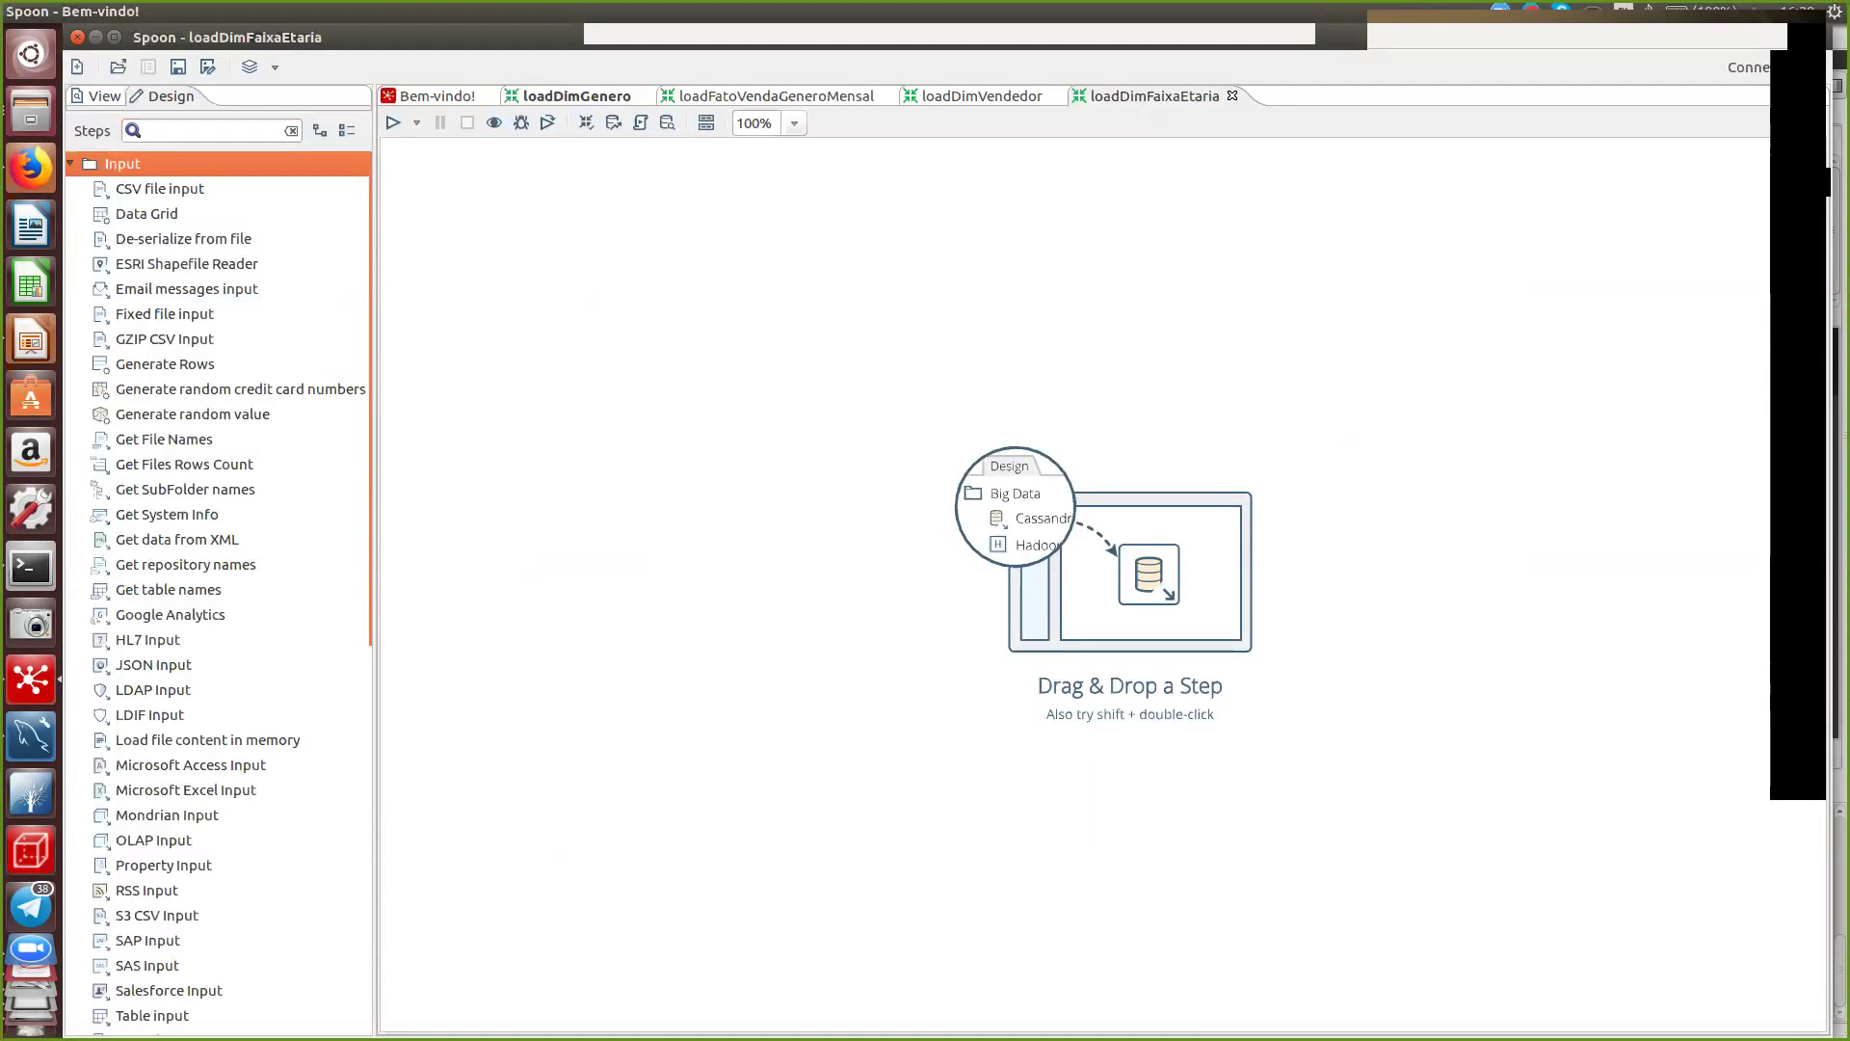
pyautogui.click(146, 213)
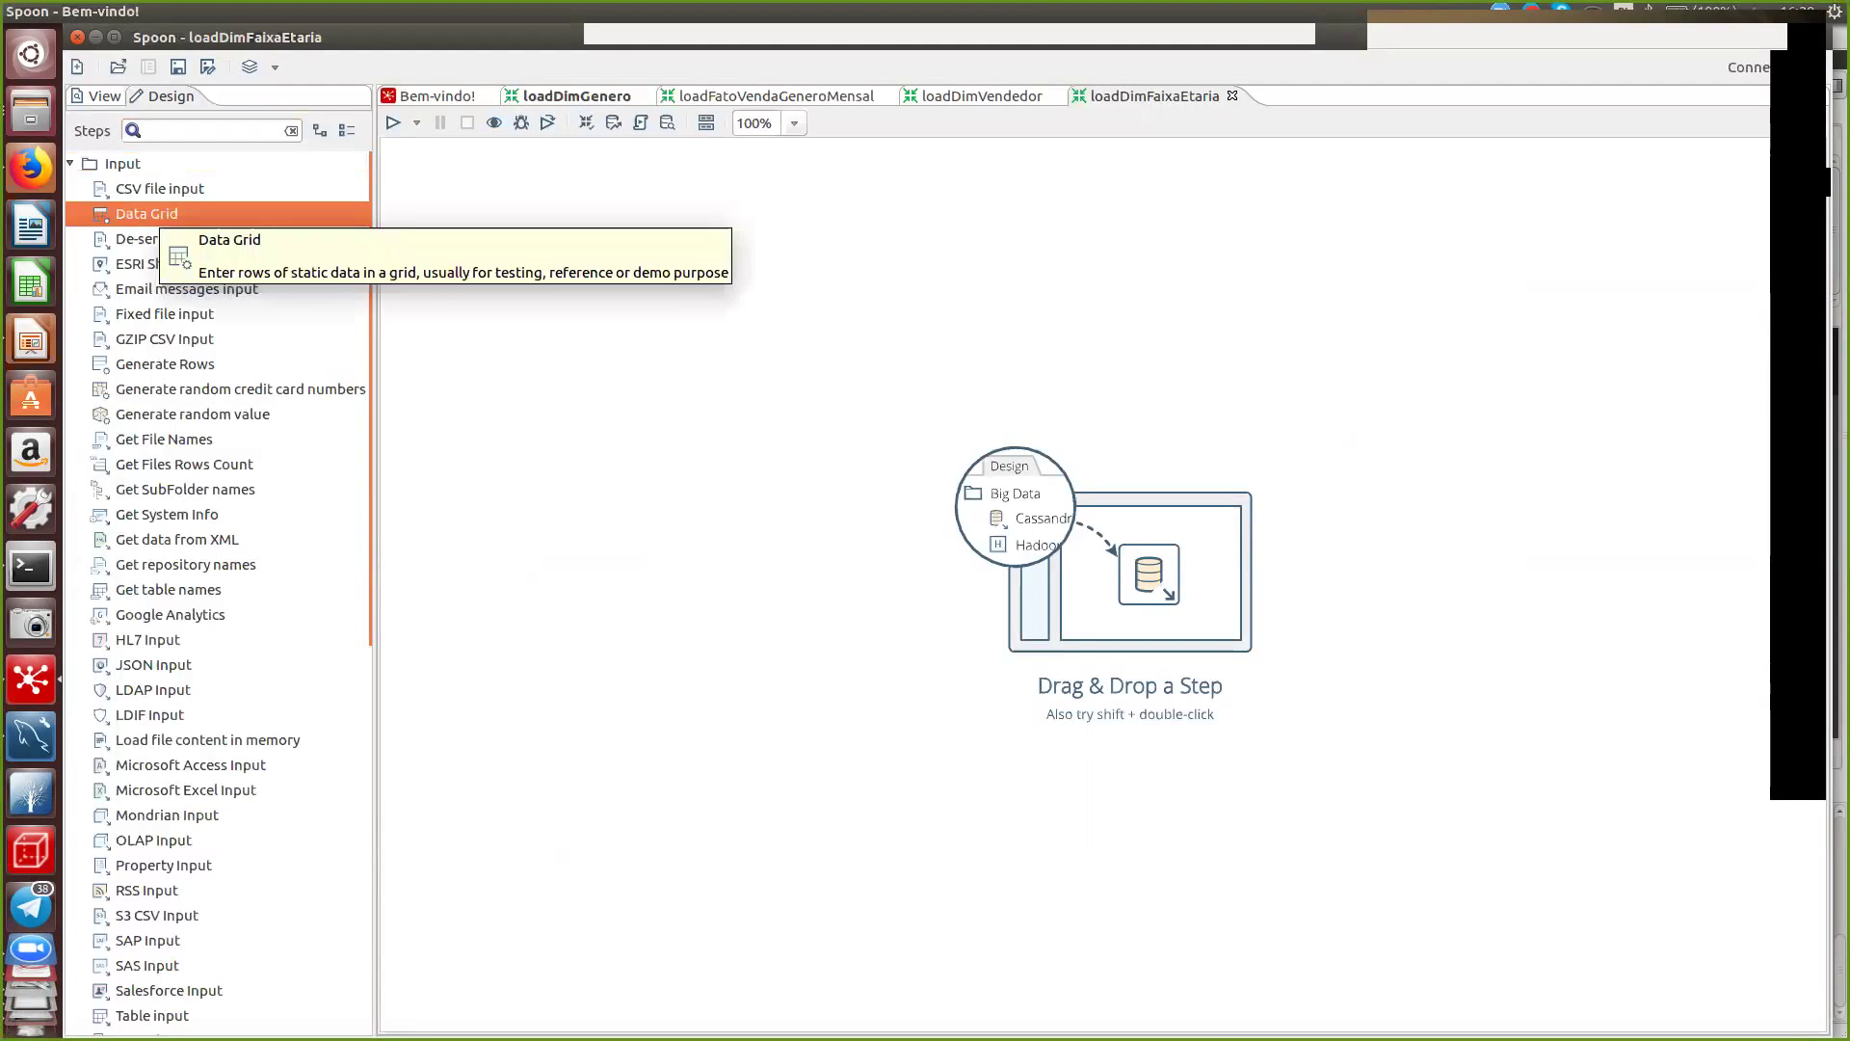
pyautogui.click(147, 130)
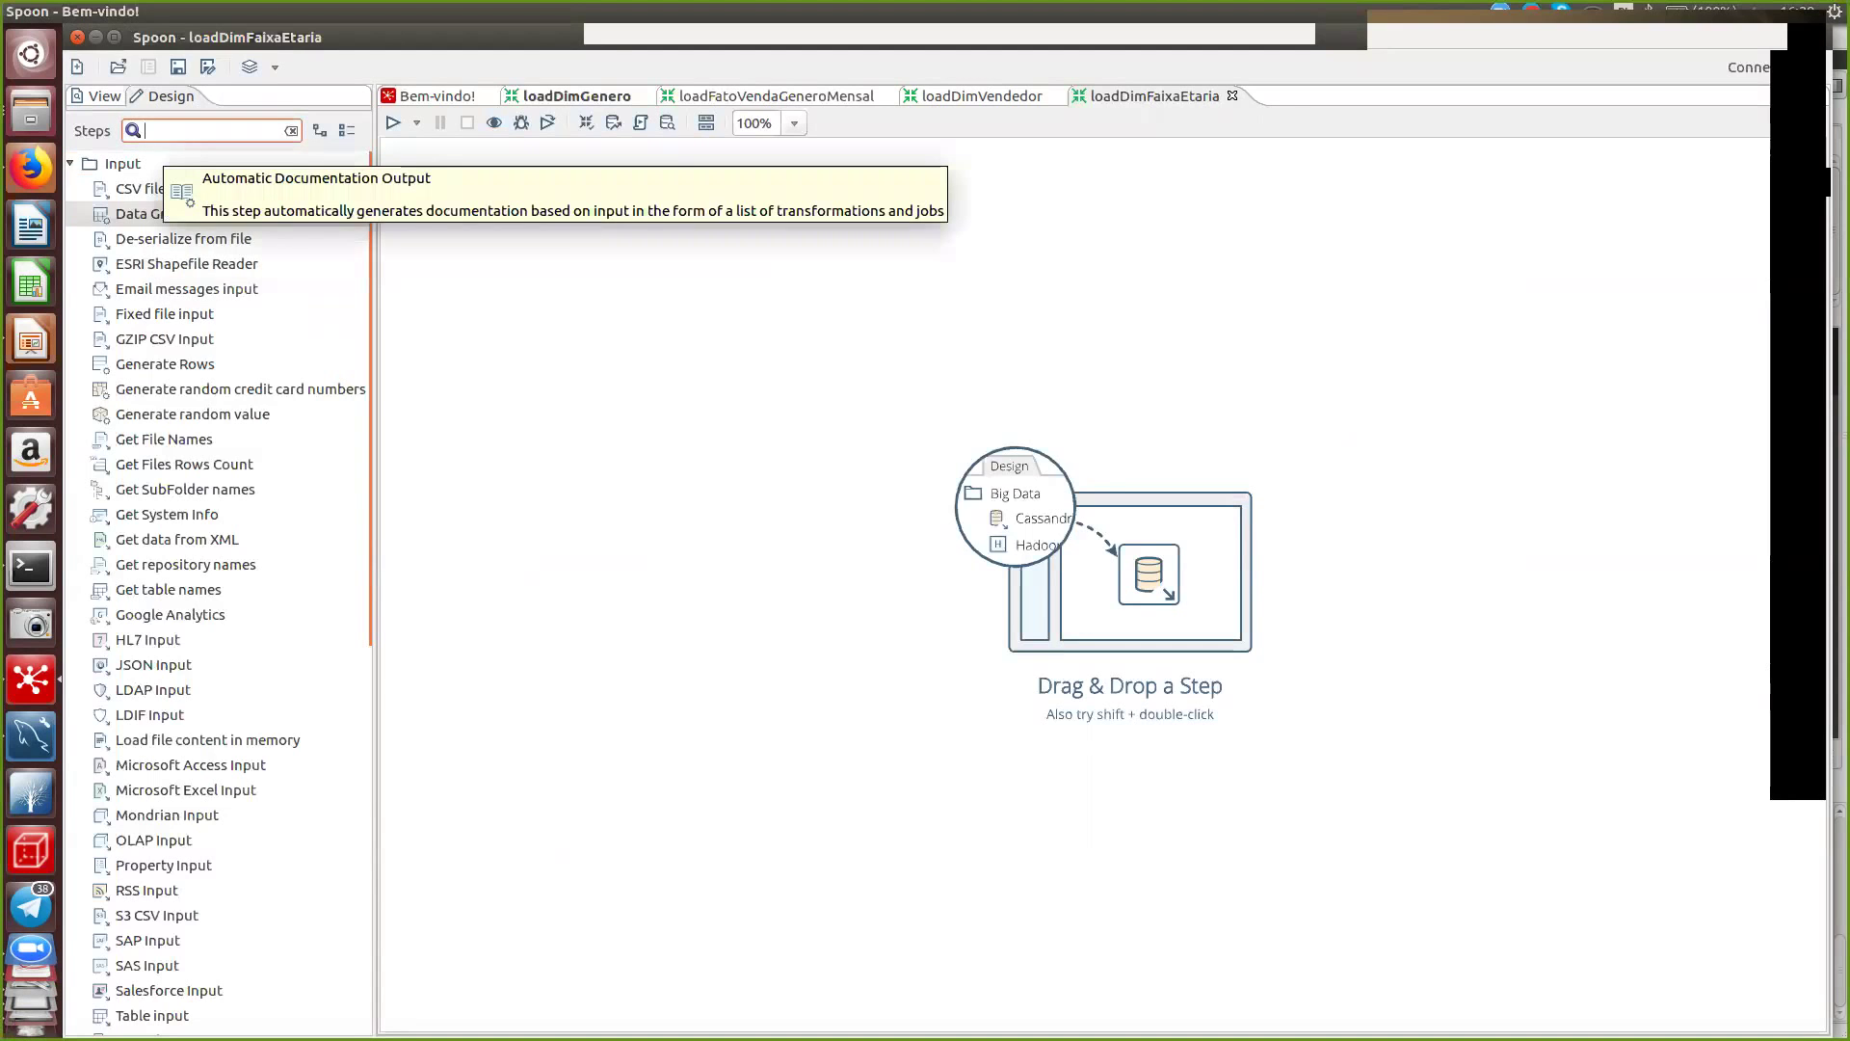
pyautogui.write('gener')
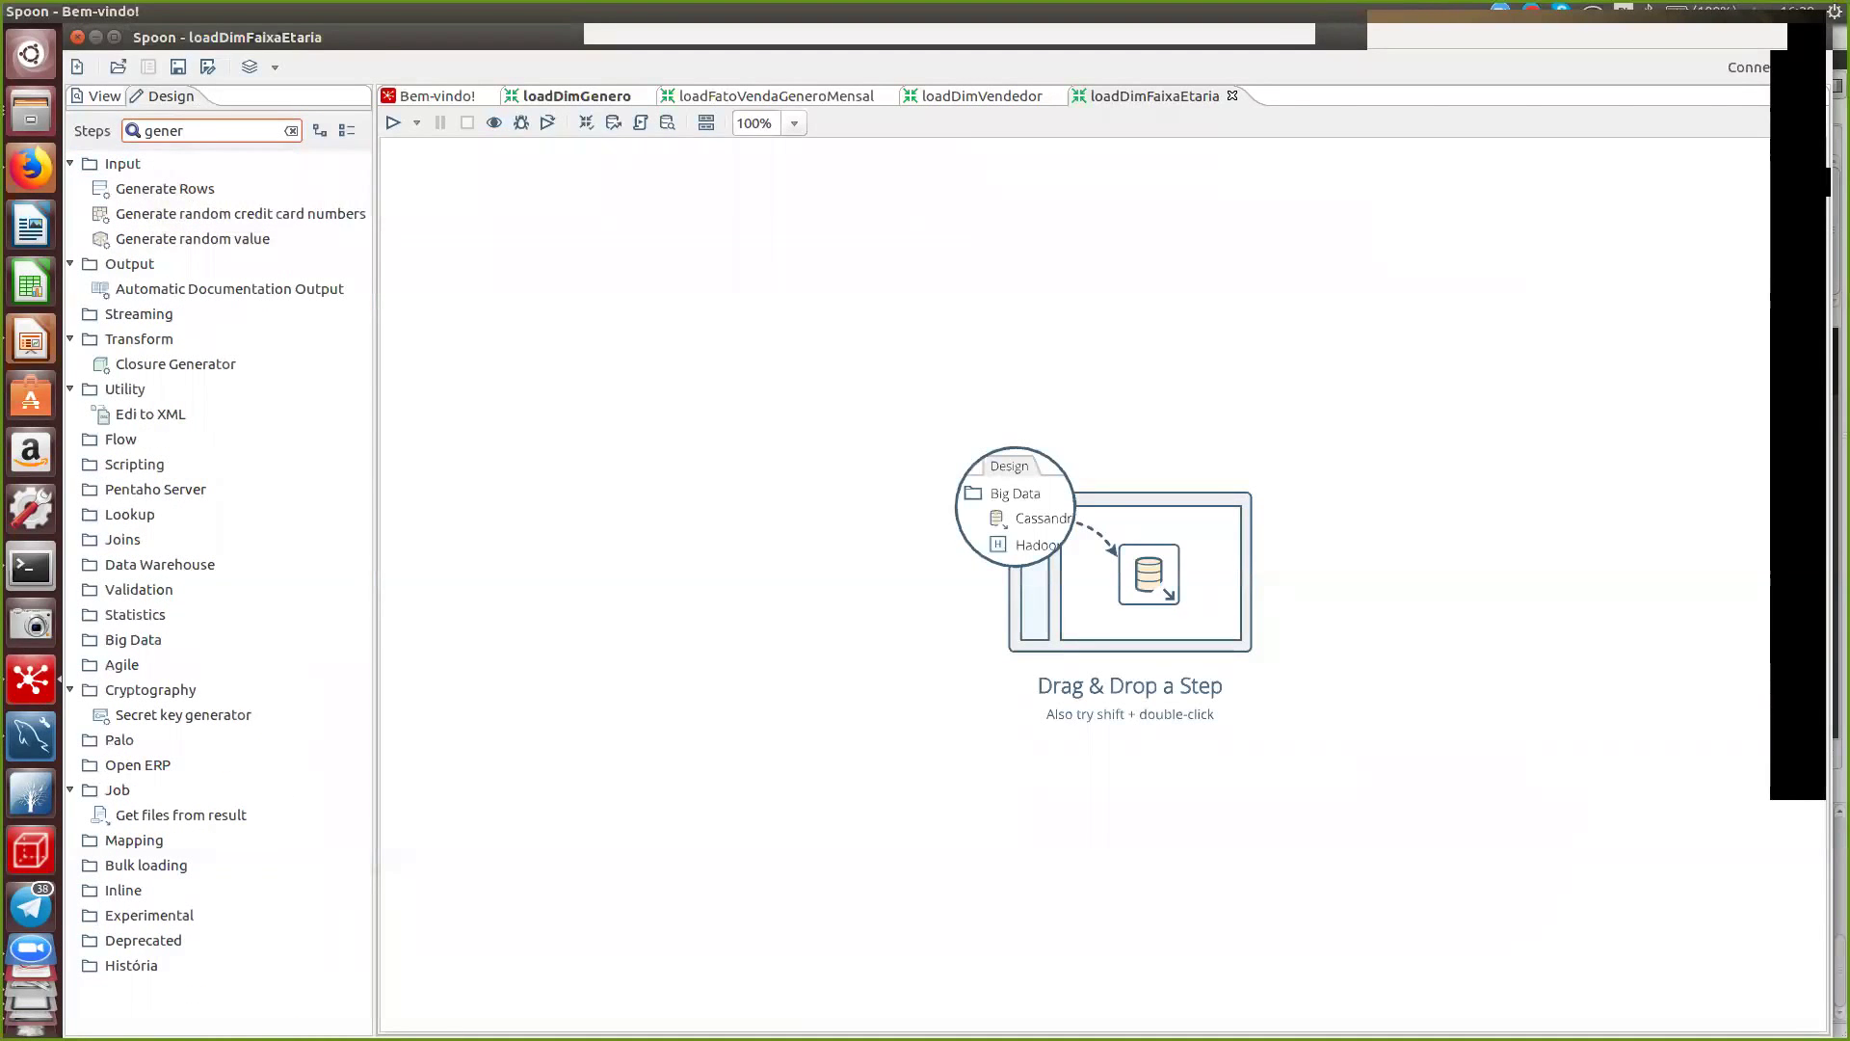
pyautogui.press('Down')
pyautogui.moveTo(165, 189); pyautogui.dragTo(586, 248)
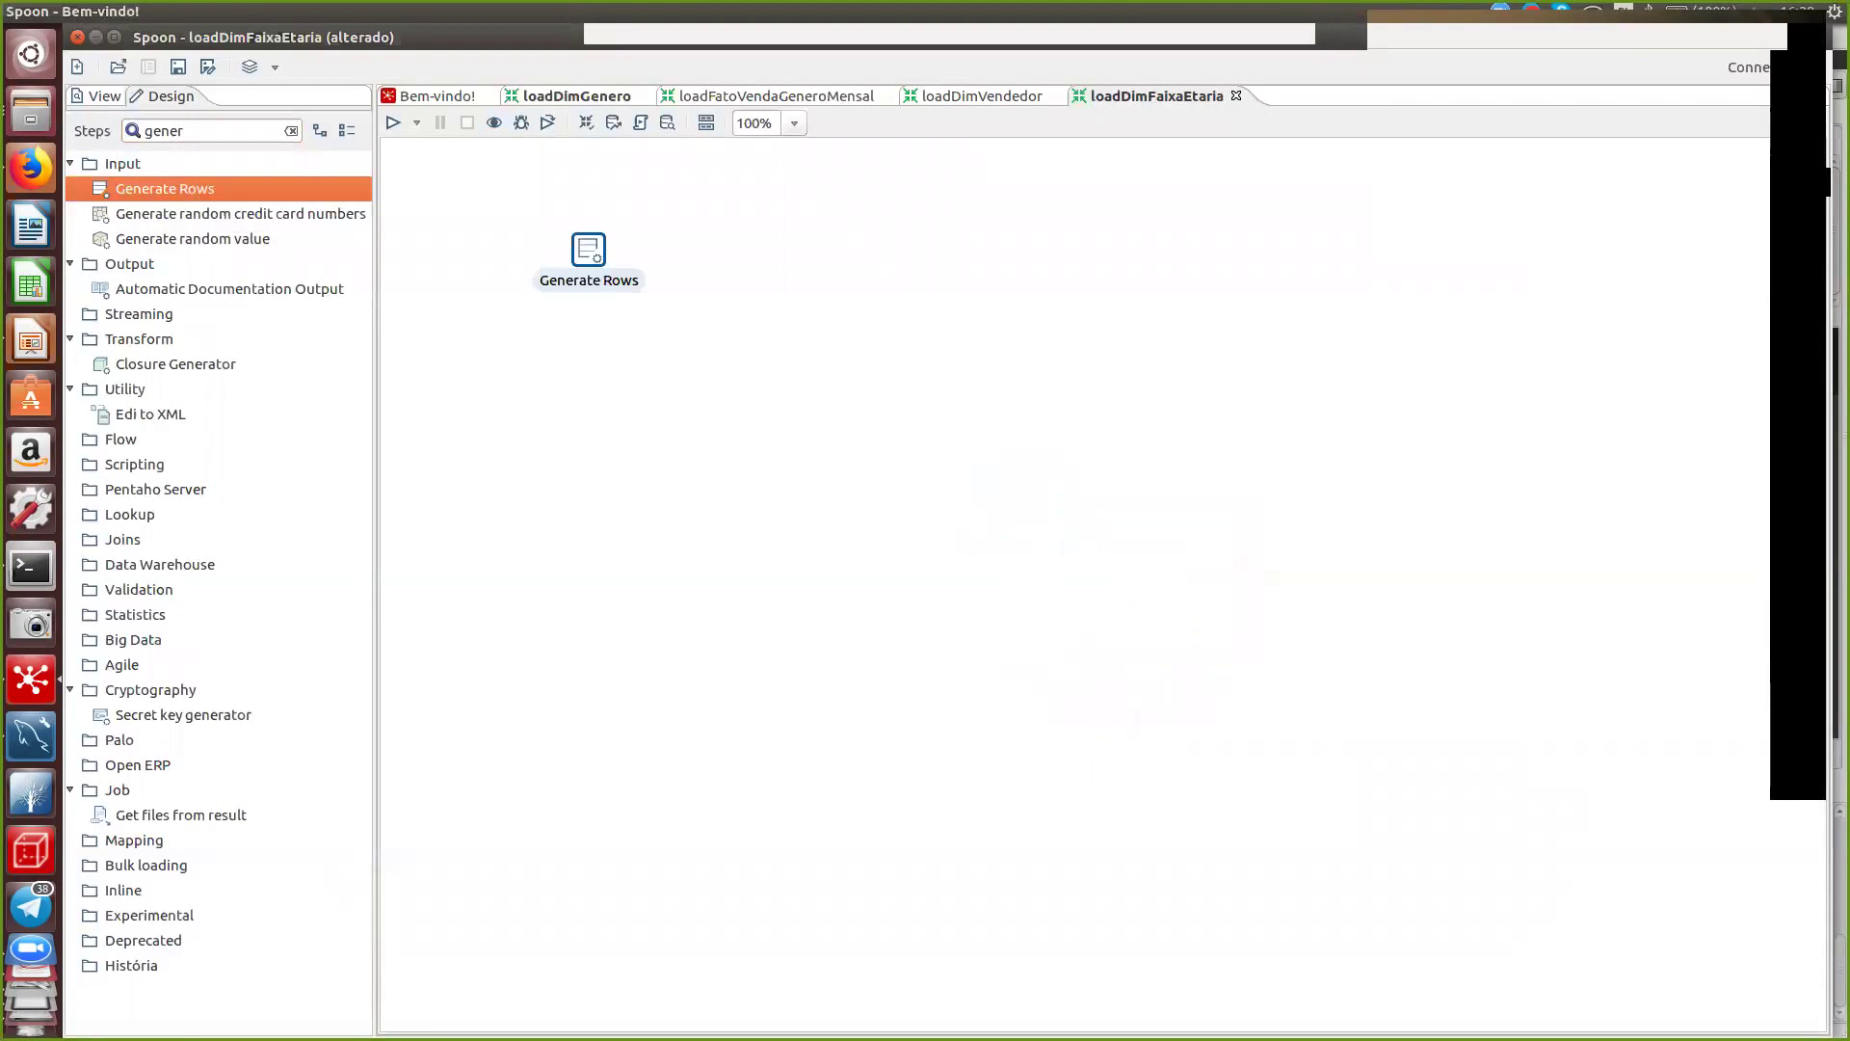
# - Set the Generate Rows limit to 7 and move the step closer to the canvas's upper-left corner
pyautogui.doubleClick(588, 248)
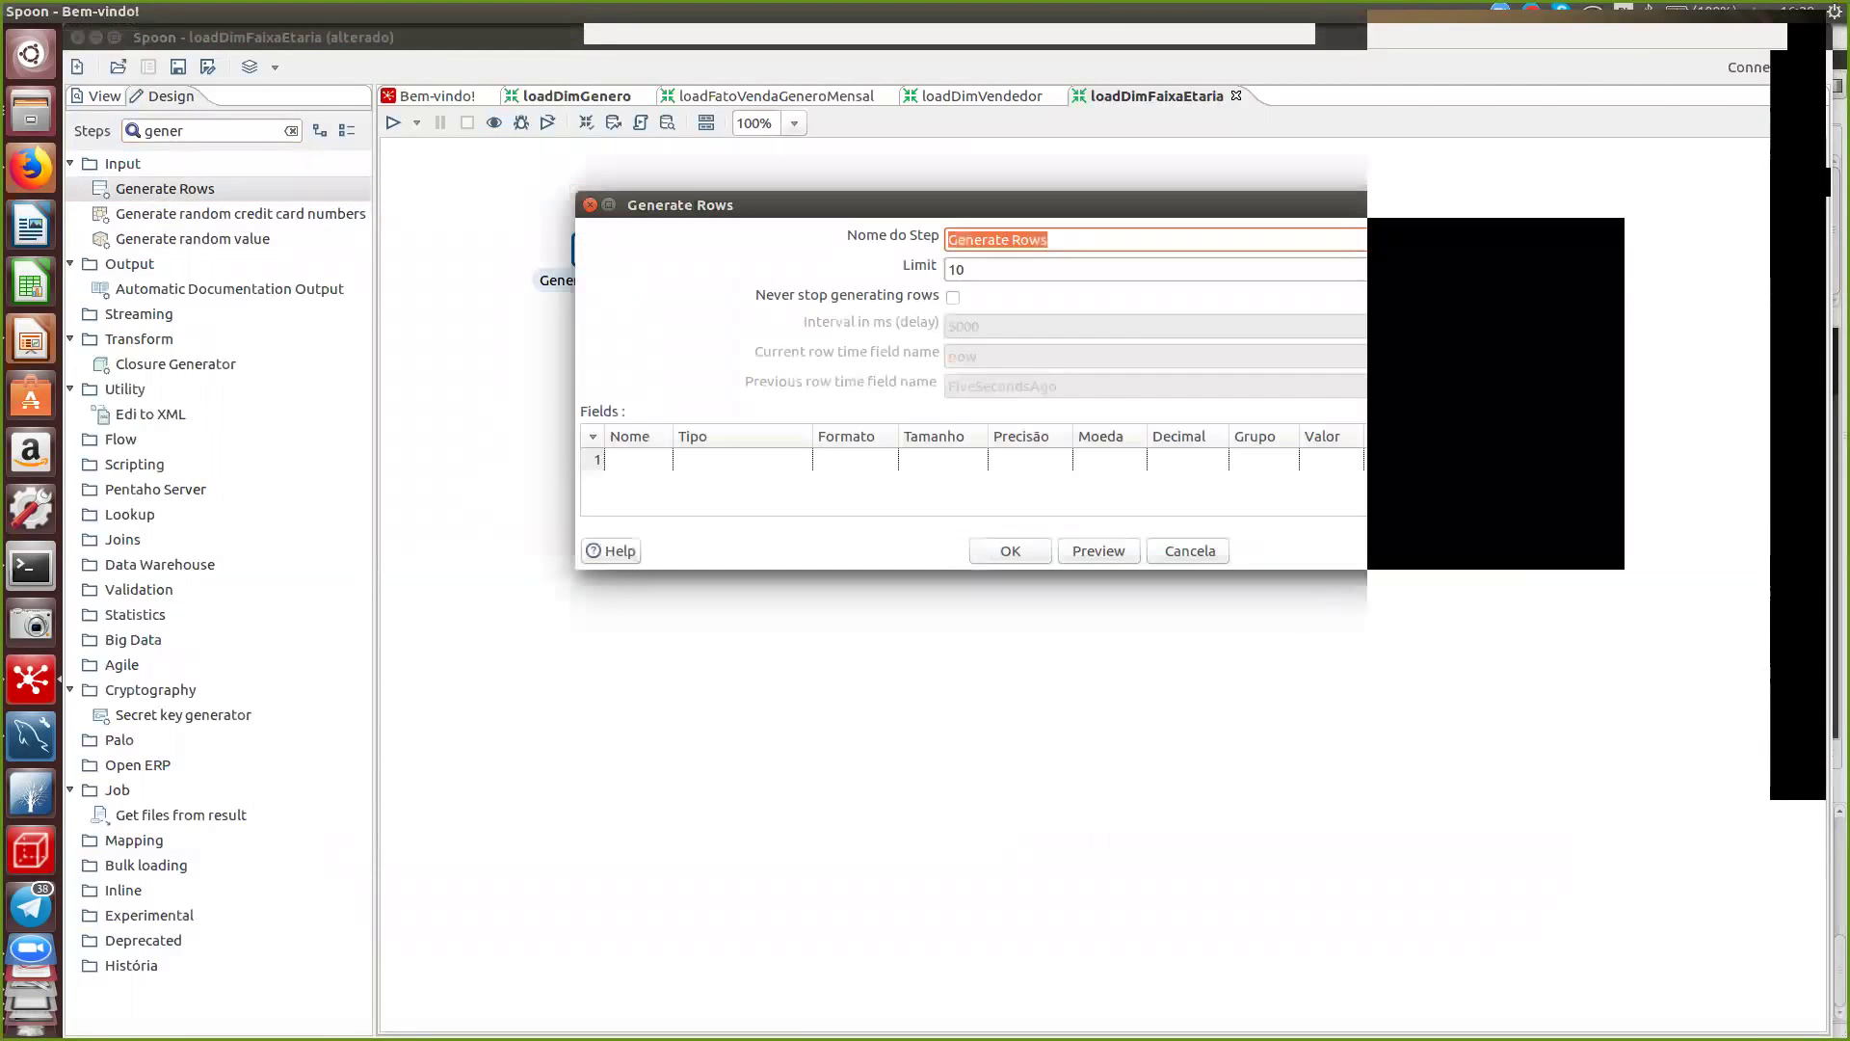
pyautogui.press('Tab')
pyautogui.write('7')
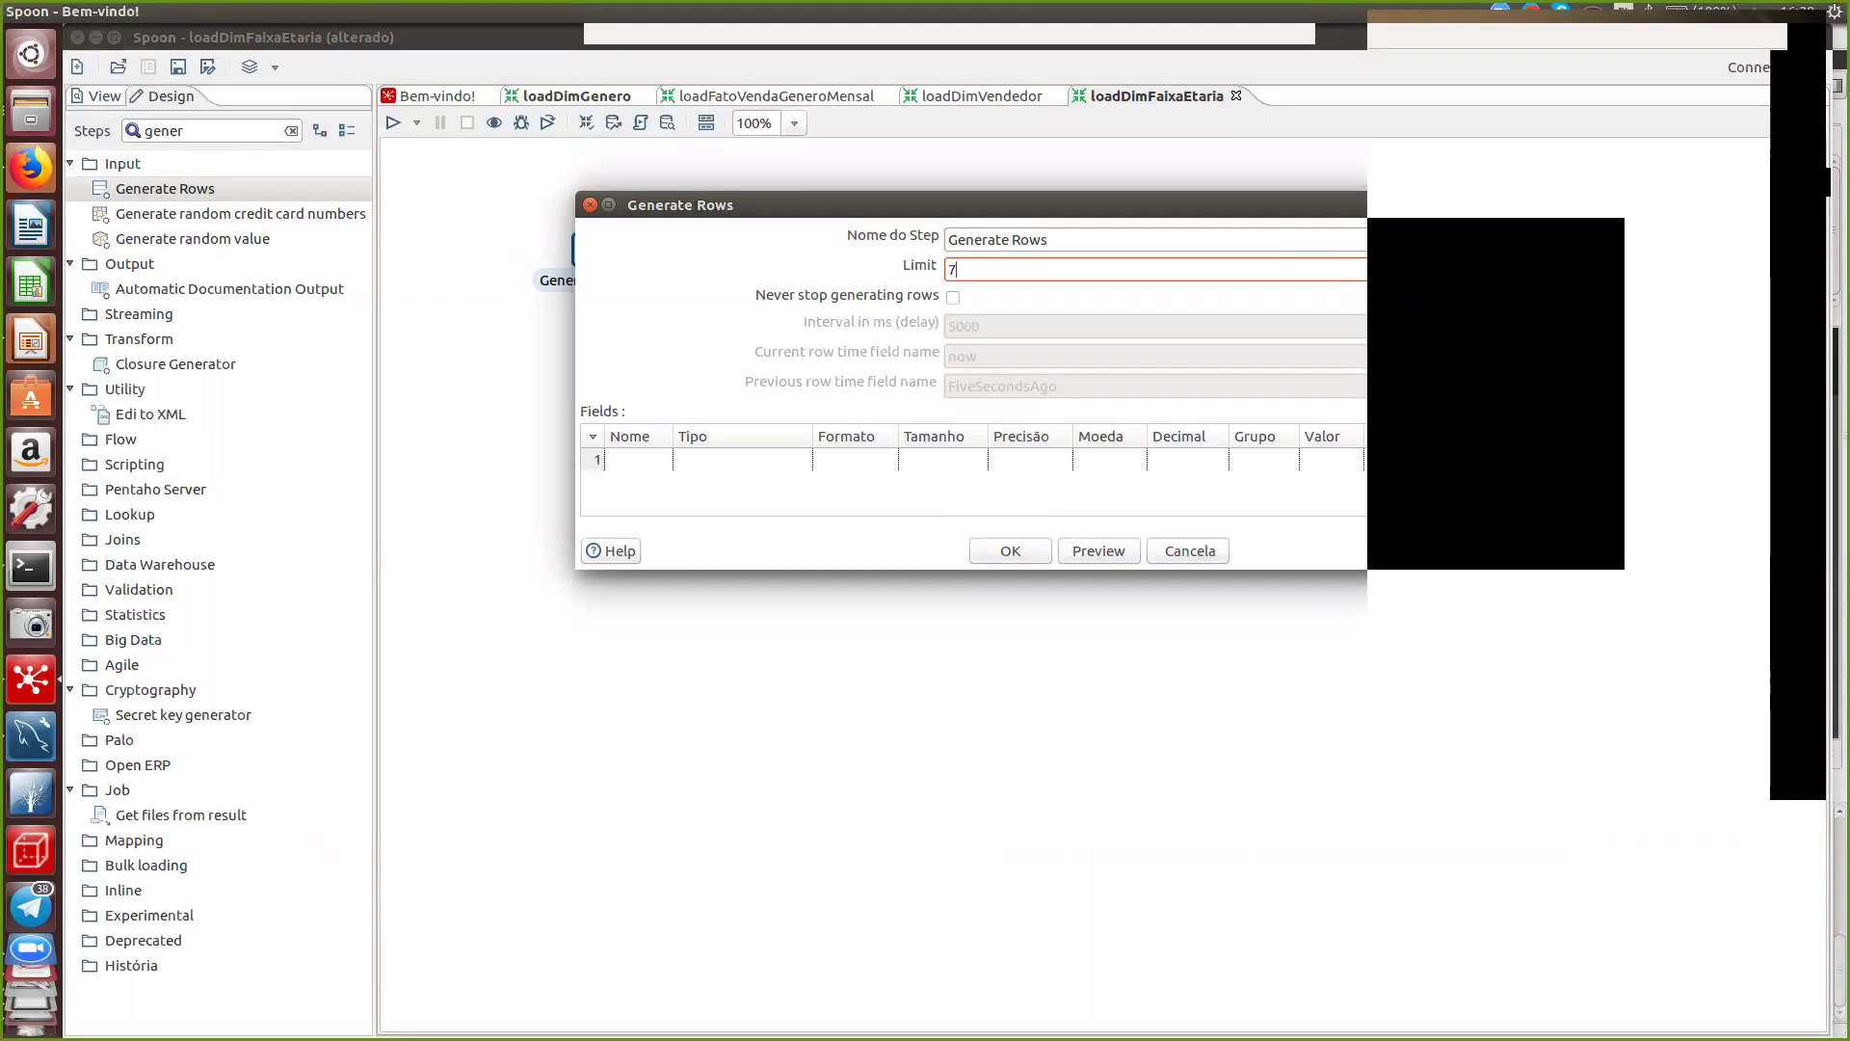
pyautogui.click(1010, 553)
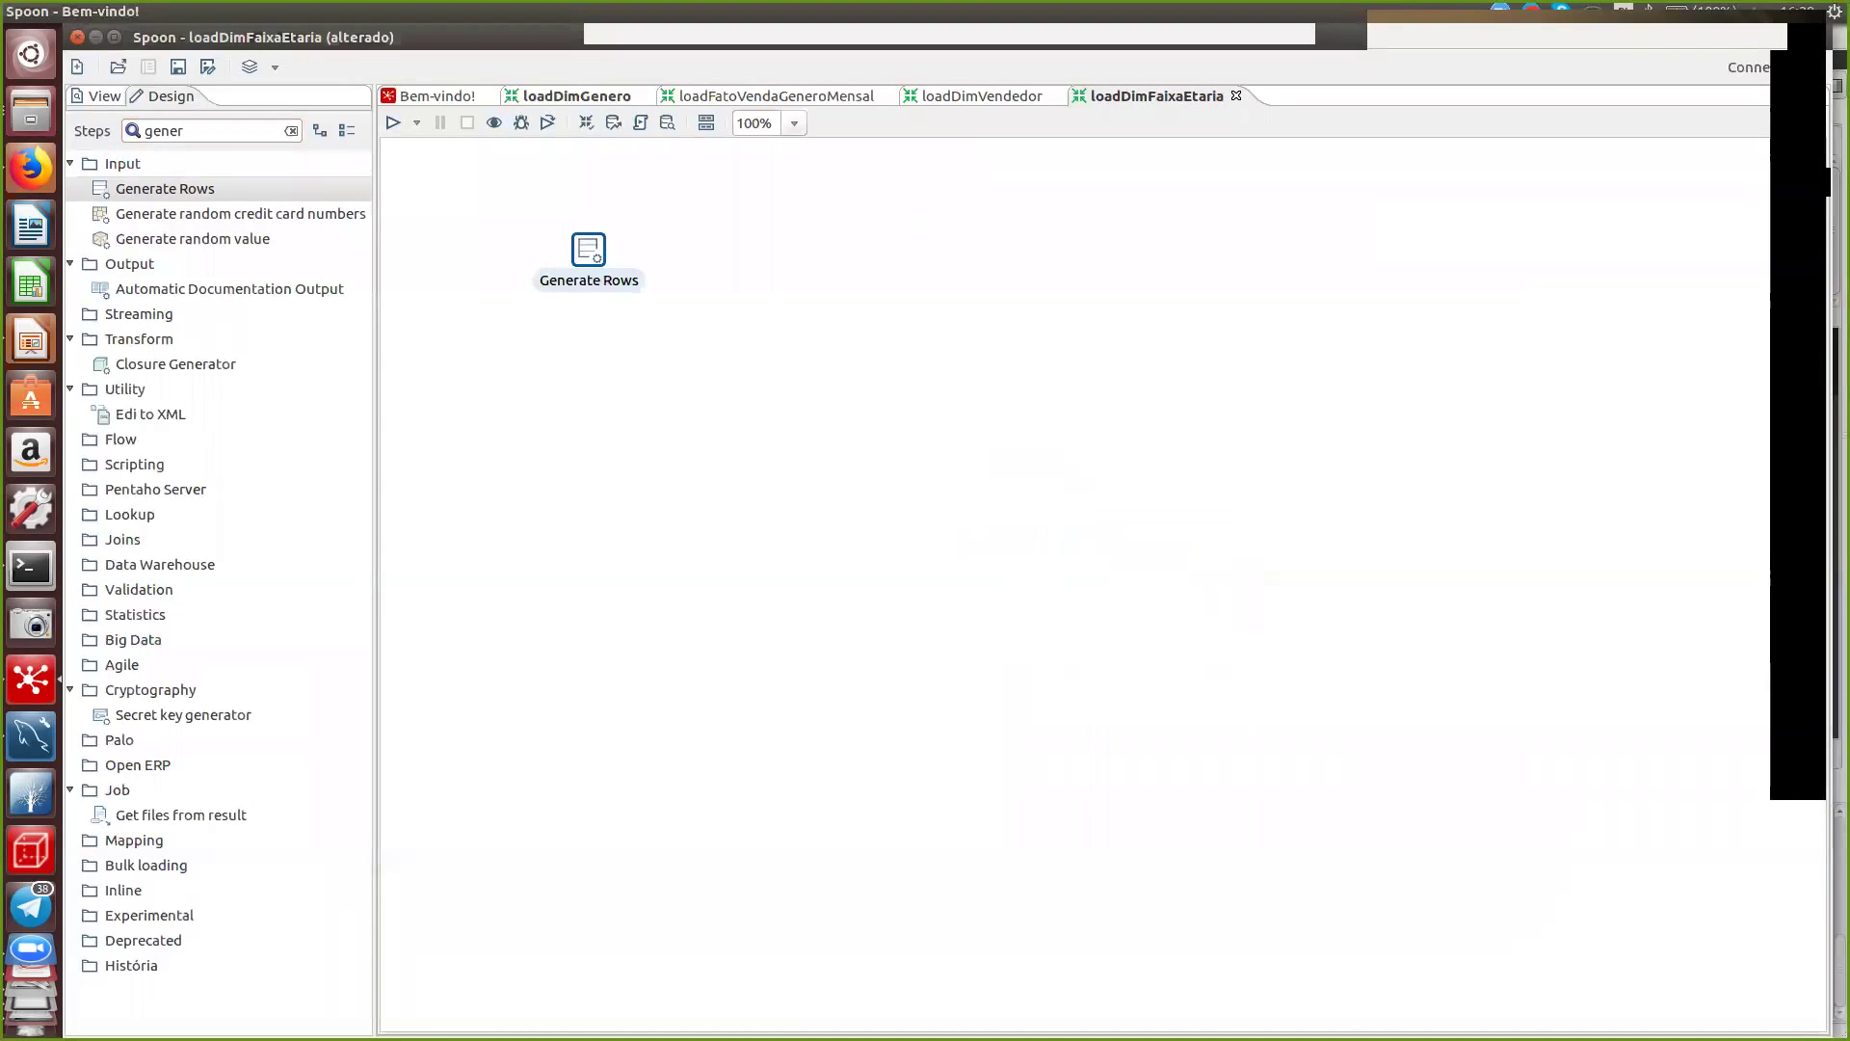
pyautogui.moveTo(566, 246); pyautogui.dragTo(489, 230)
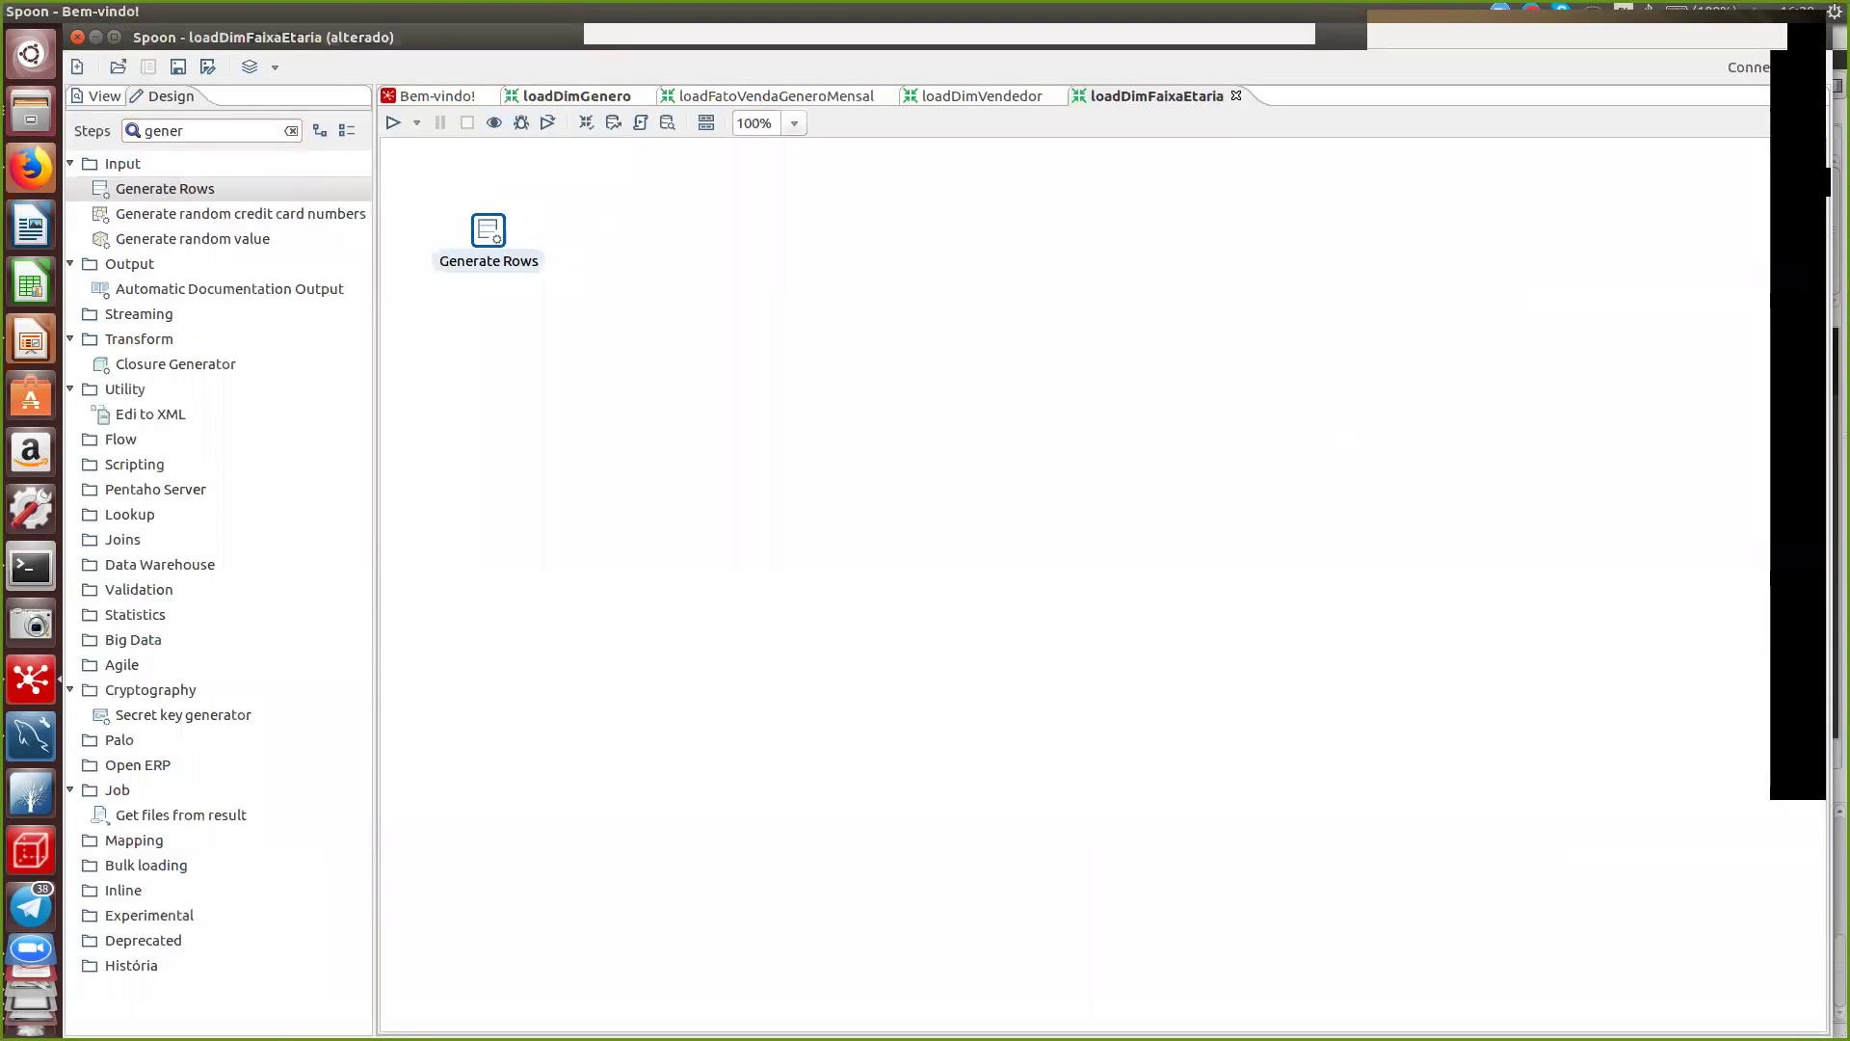
# - Preview the rows produced by the Generate Rows step, then close the preview
pyautogui.rightClick(487, 230)
pyautogui.click(559, 615)
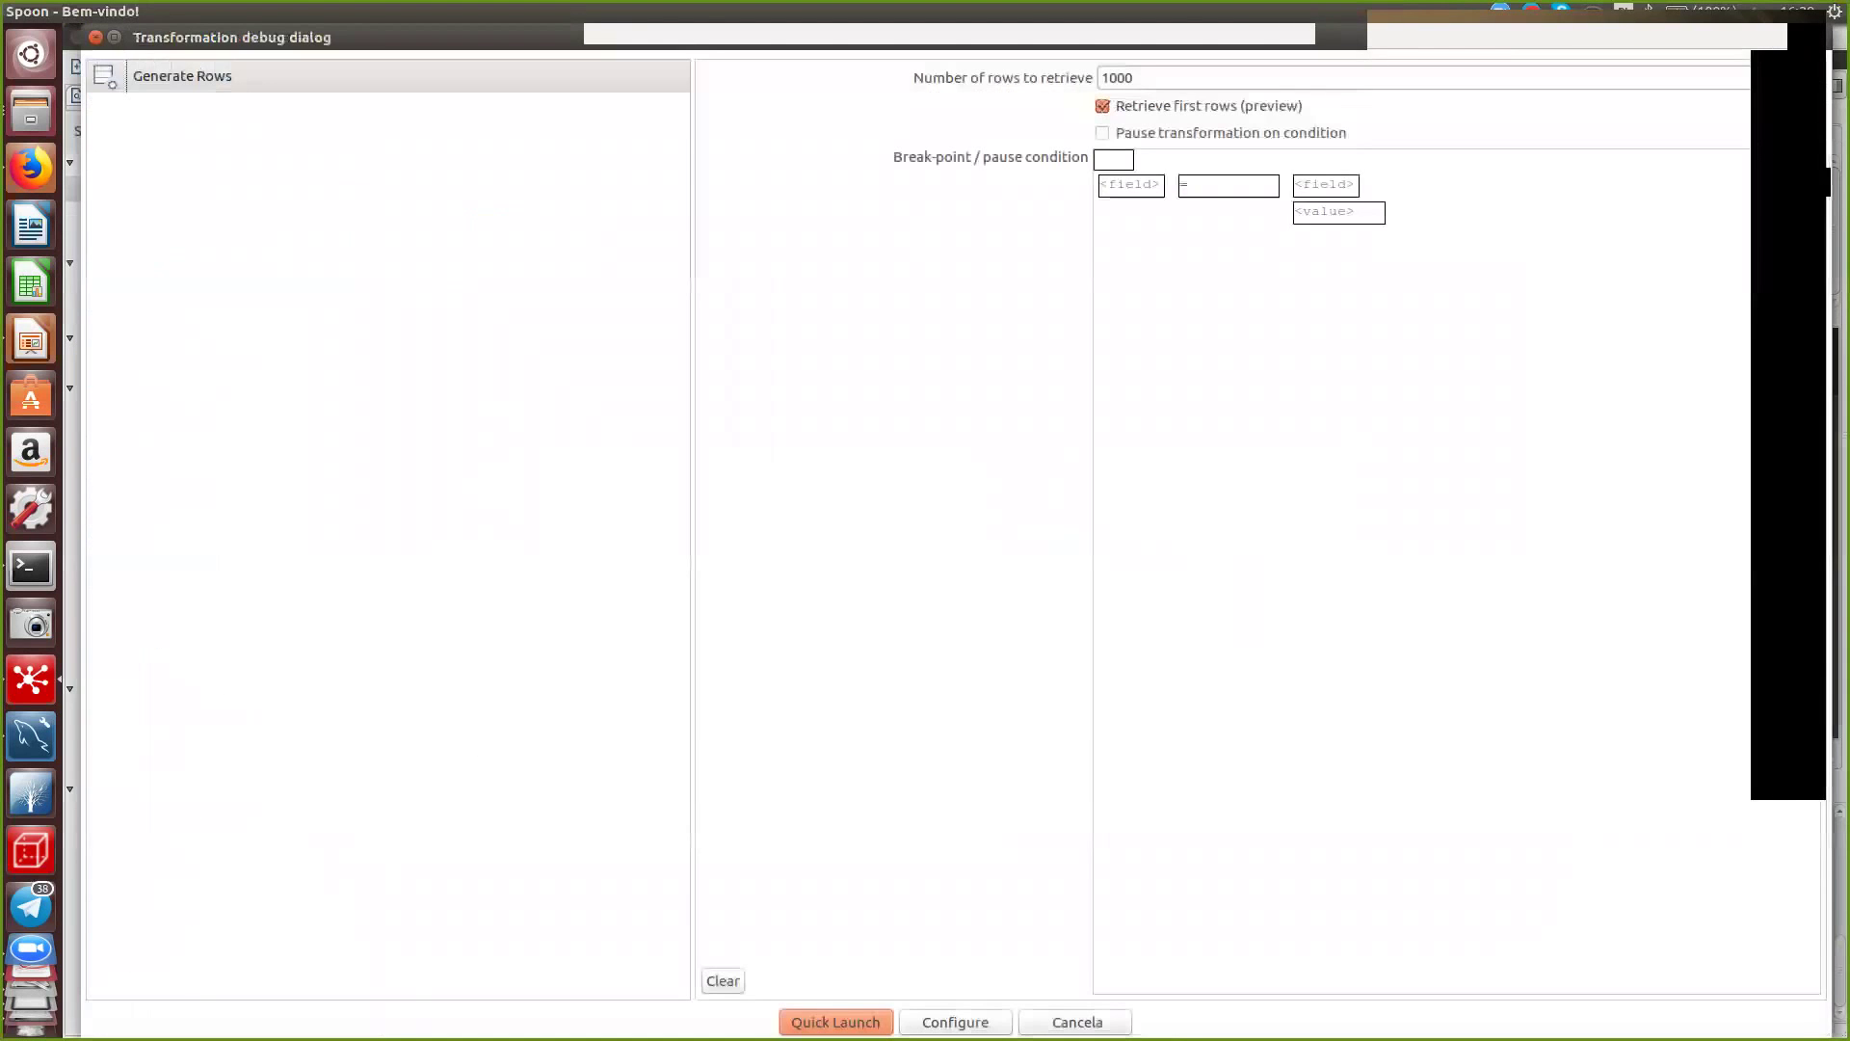
pyautogui.press('Return')
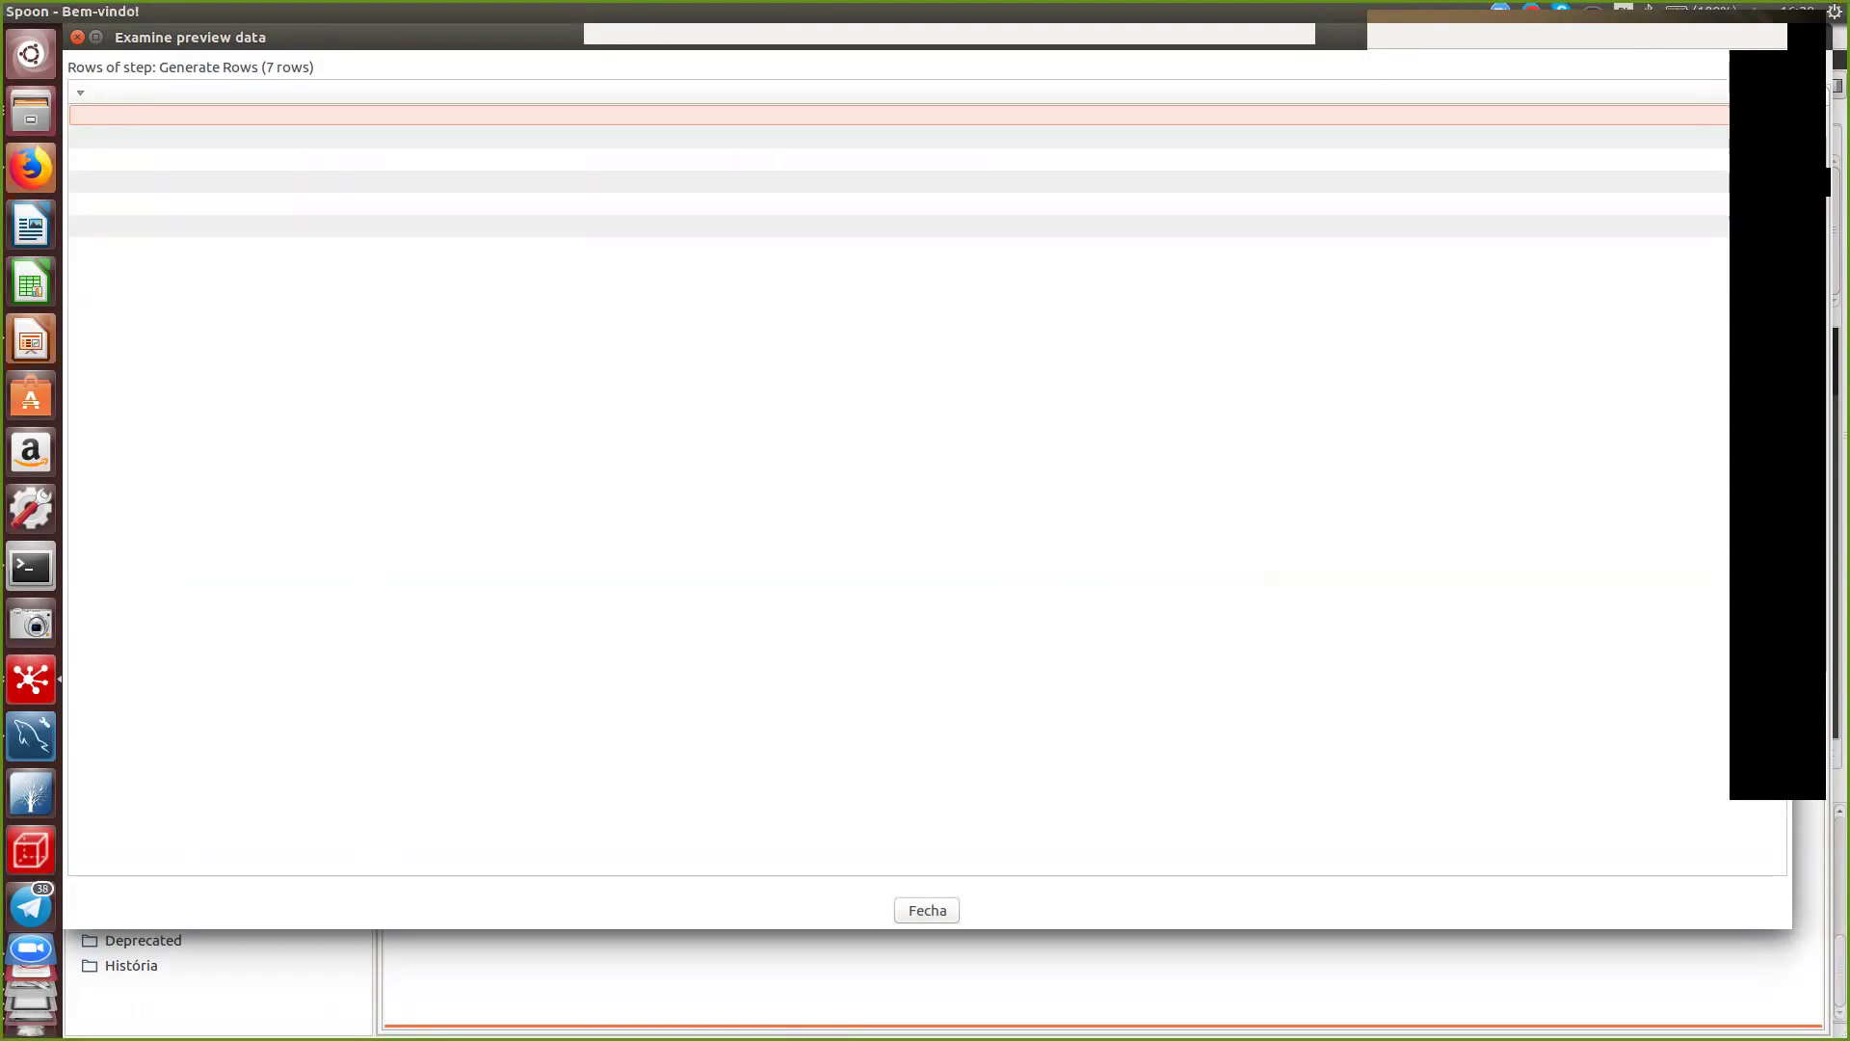
pyautogui.click(927, 910)
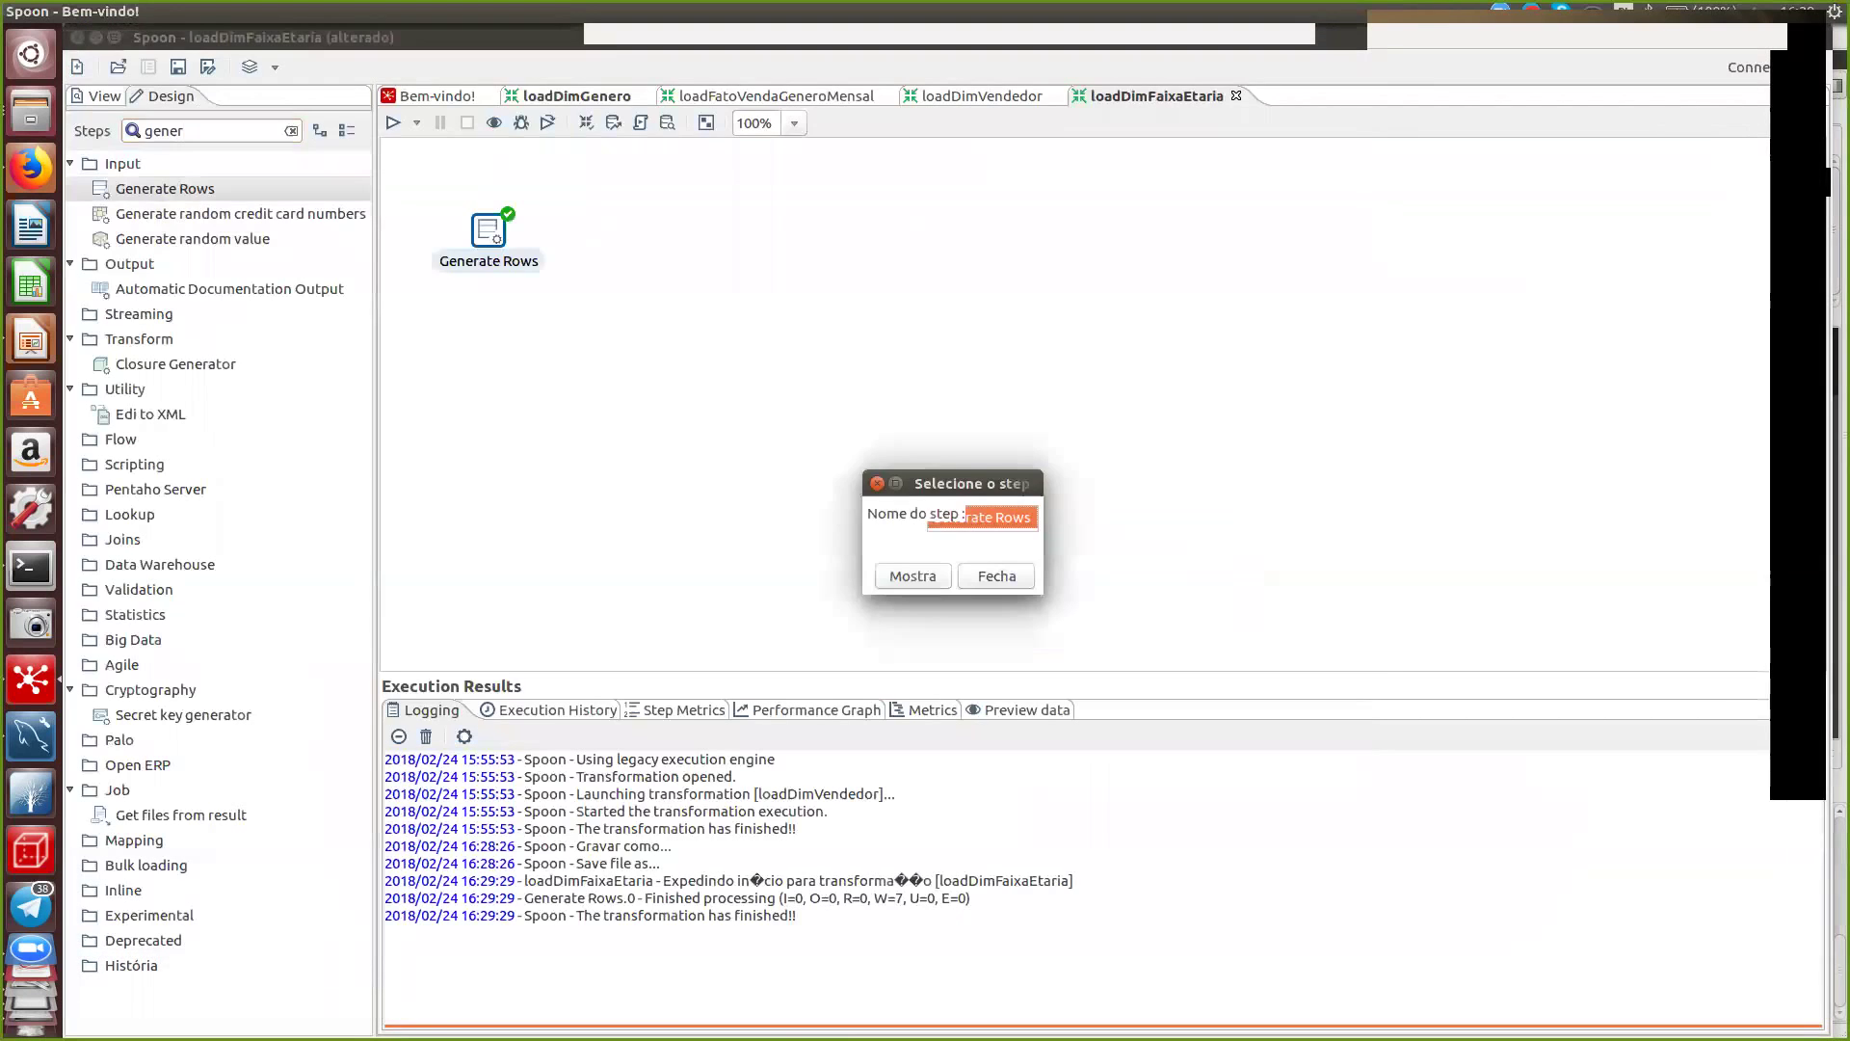
pyautogui.click(998, 575)
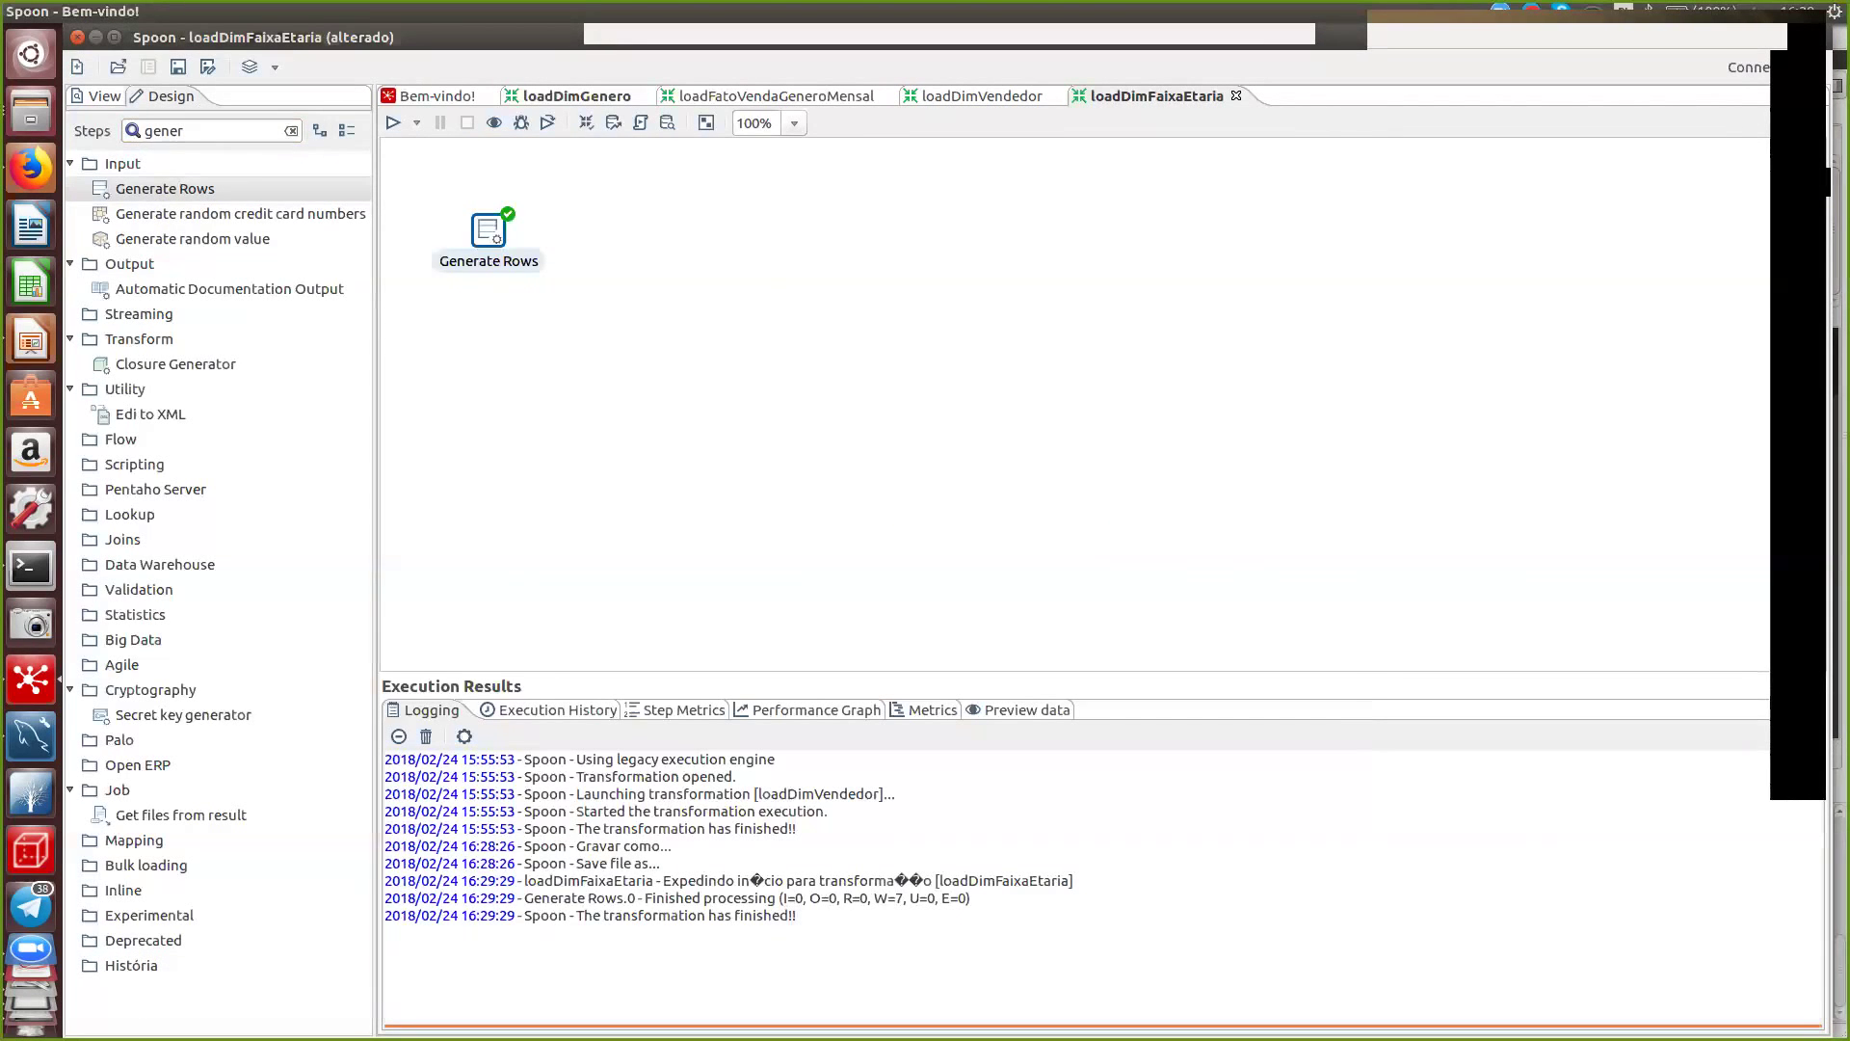
# - Add an Add sequence step connected after Generate Rows and enter idDim_faixa as its step name
pyautogui.doubleClick(164, 130)
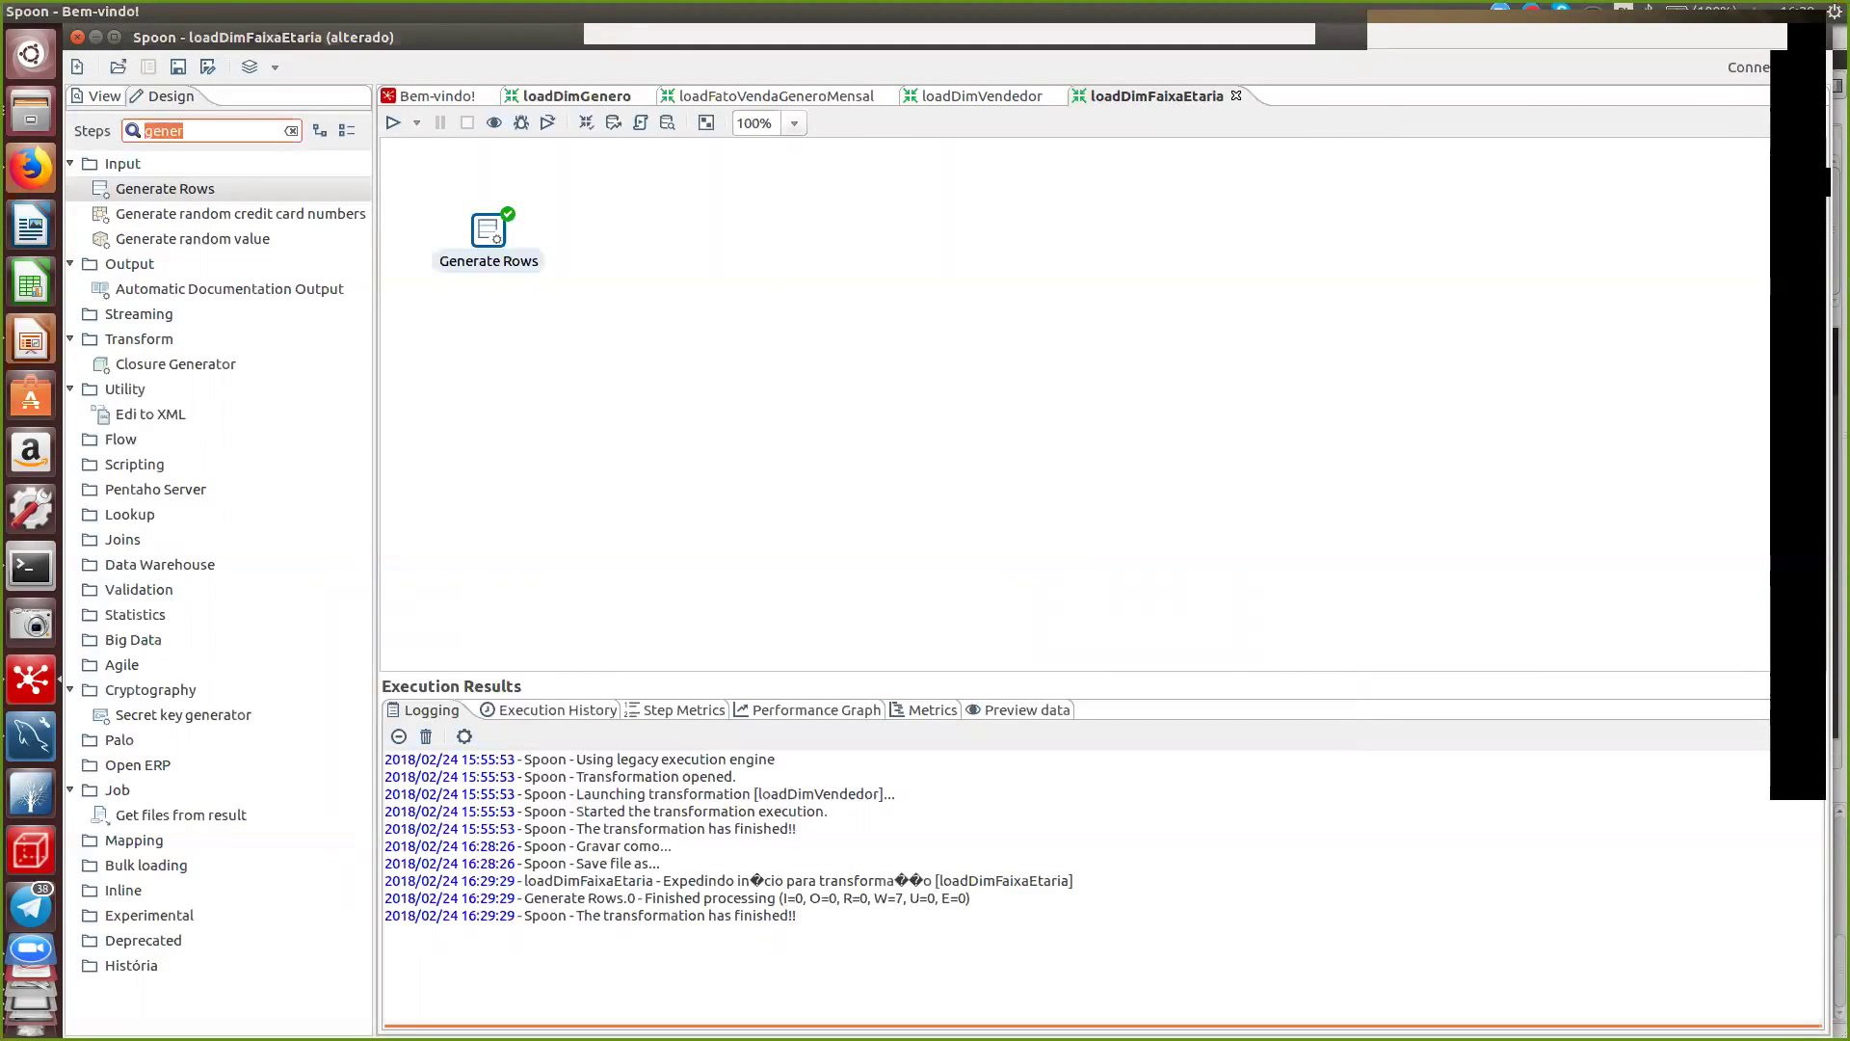
pyautogui.write('add')
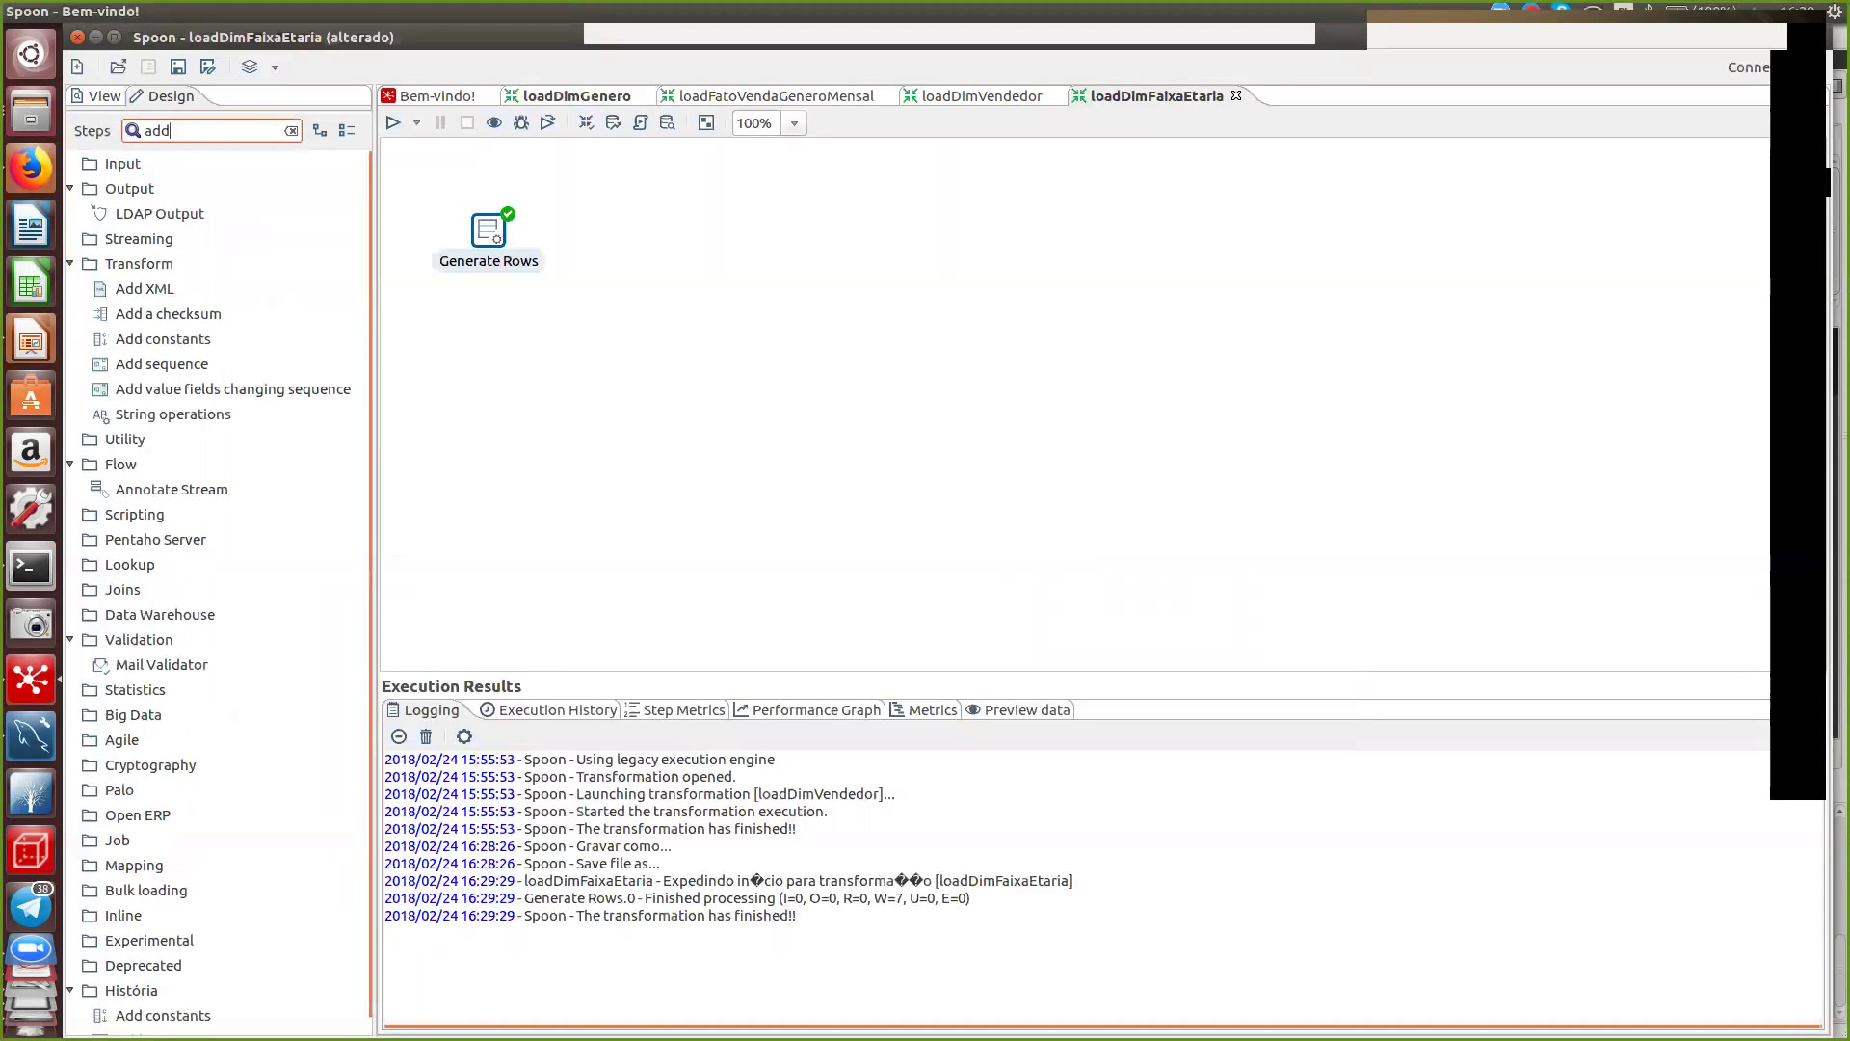
pyautogui.doubleClick(162, 363)
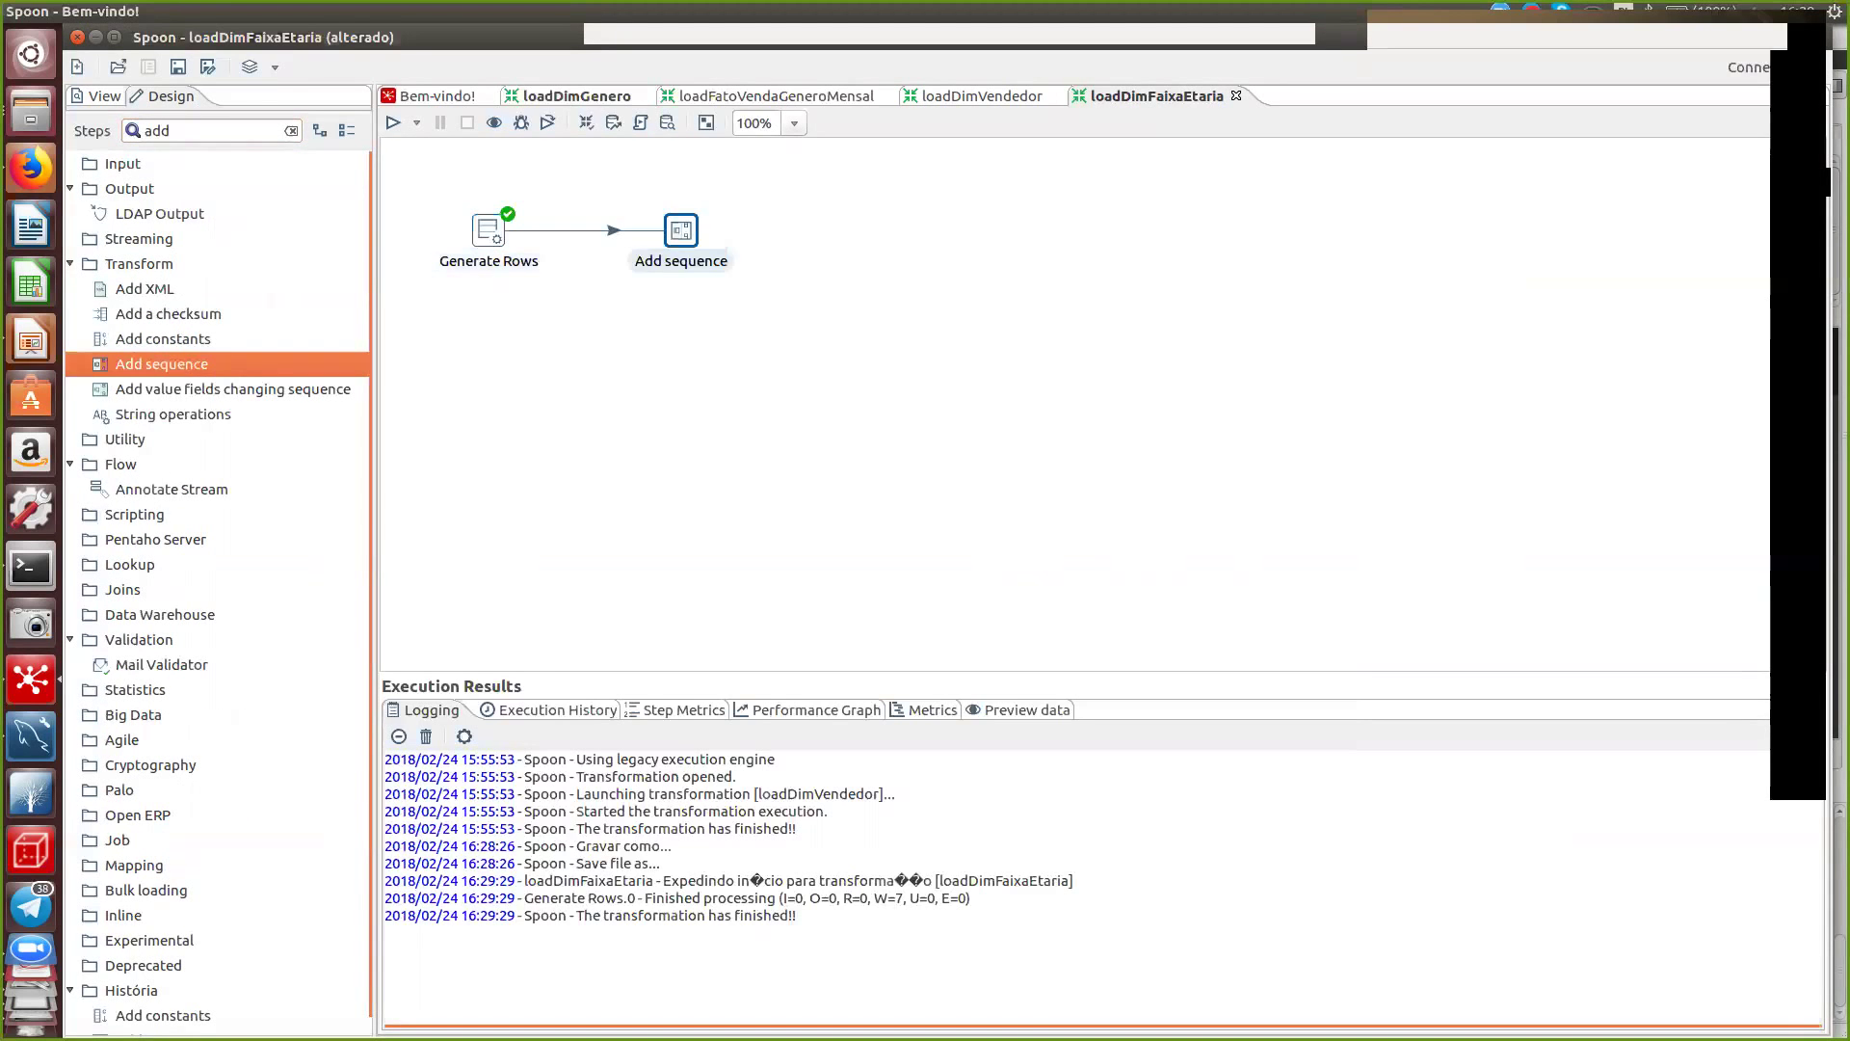
pyautogui.doubleClick(681, 229)
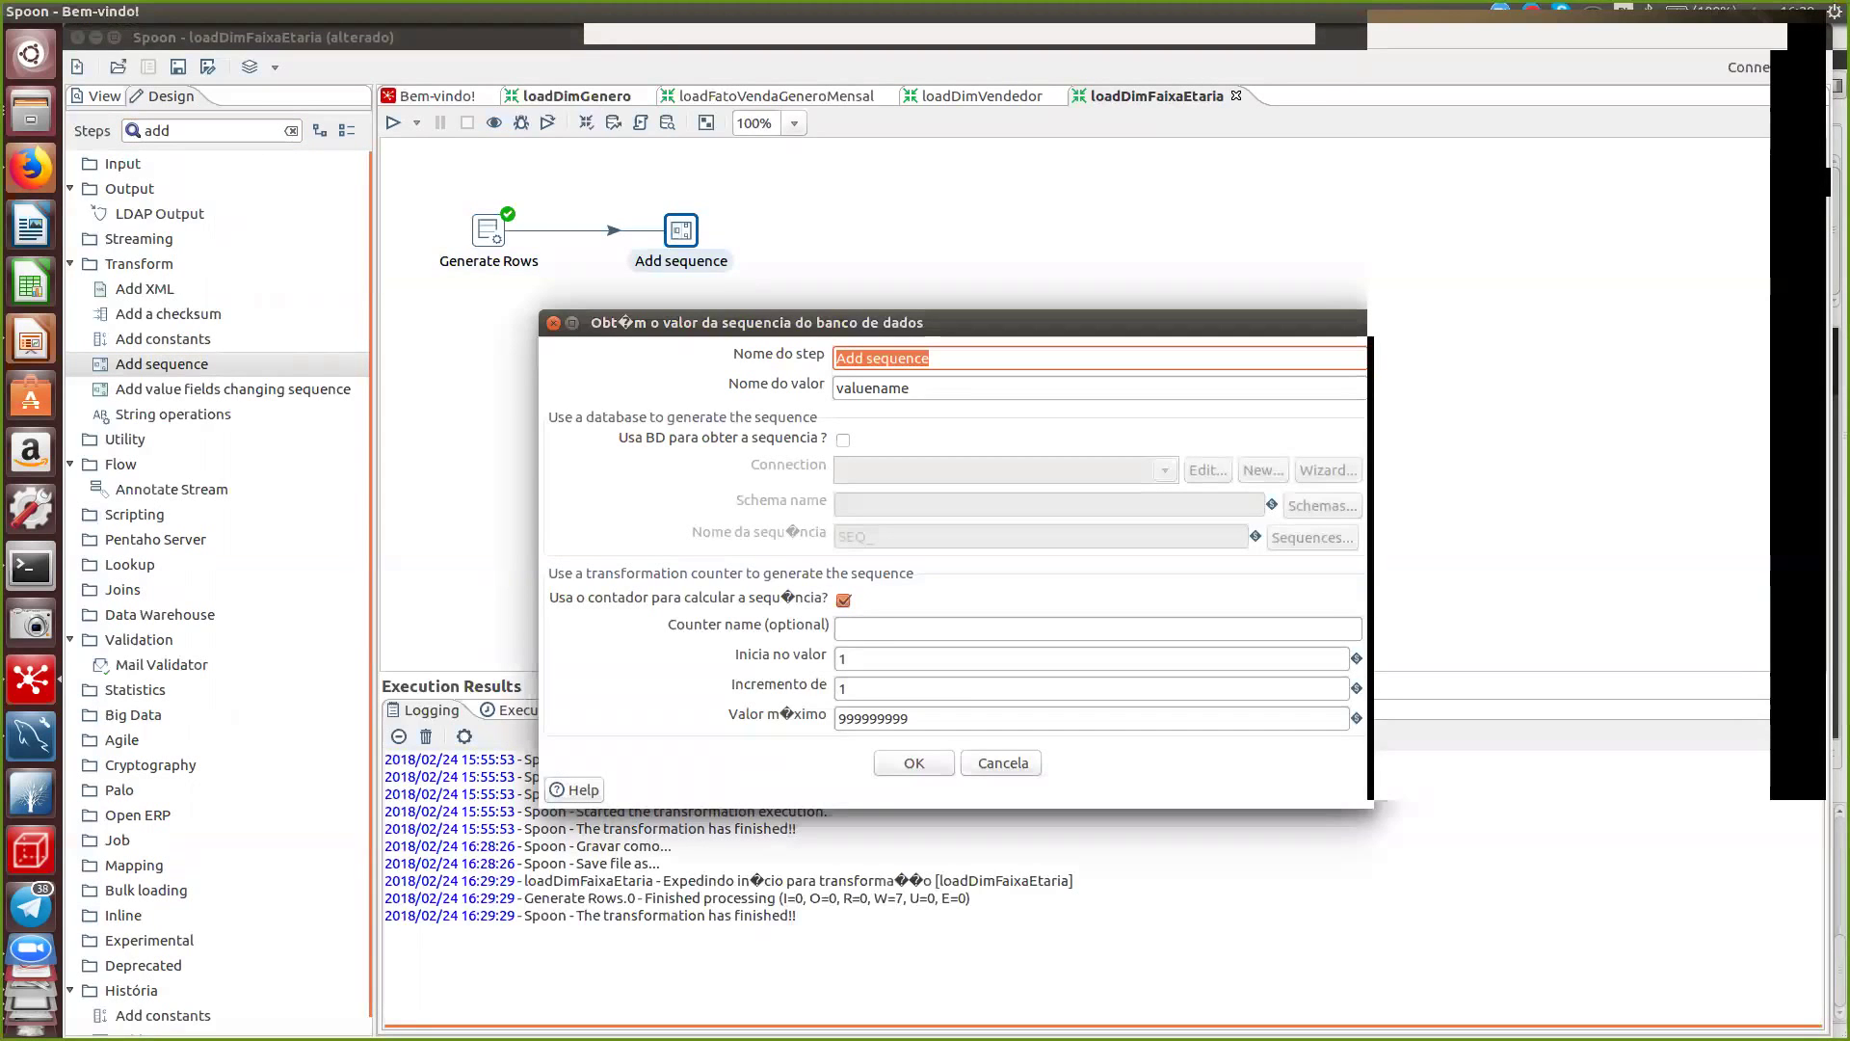
pyautogui.write('idDim_faixa')
# - Look up the columns of birt_dimensional's dim_faixaetaria table in MySQL Workbench, then return to Spoon
pyautogui.hotkey('alt', 'Tab')
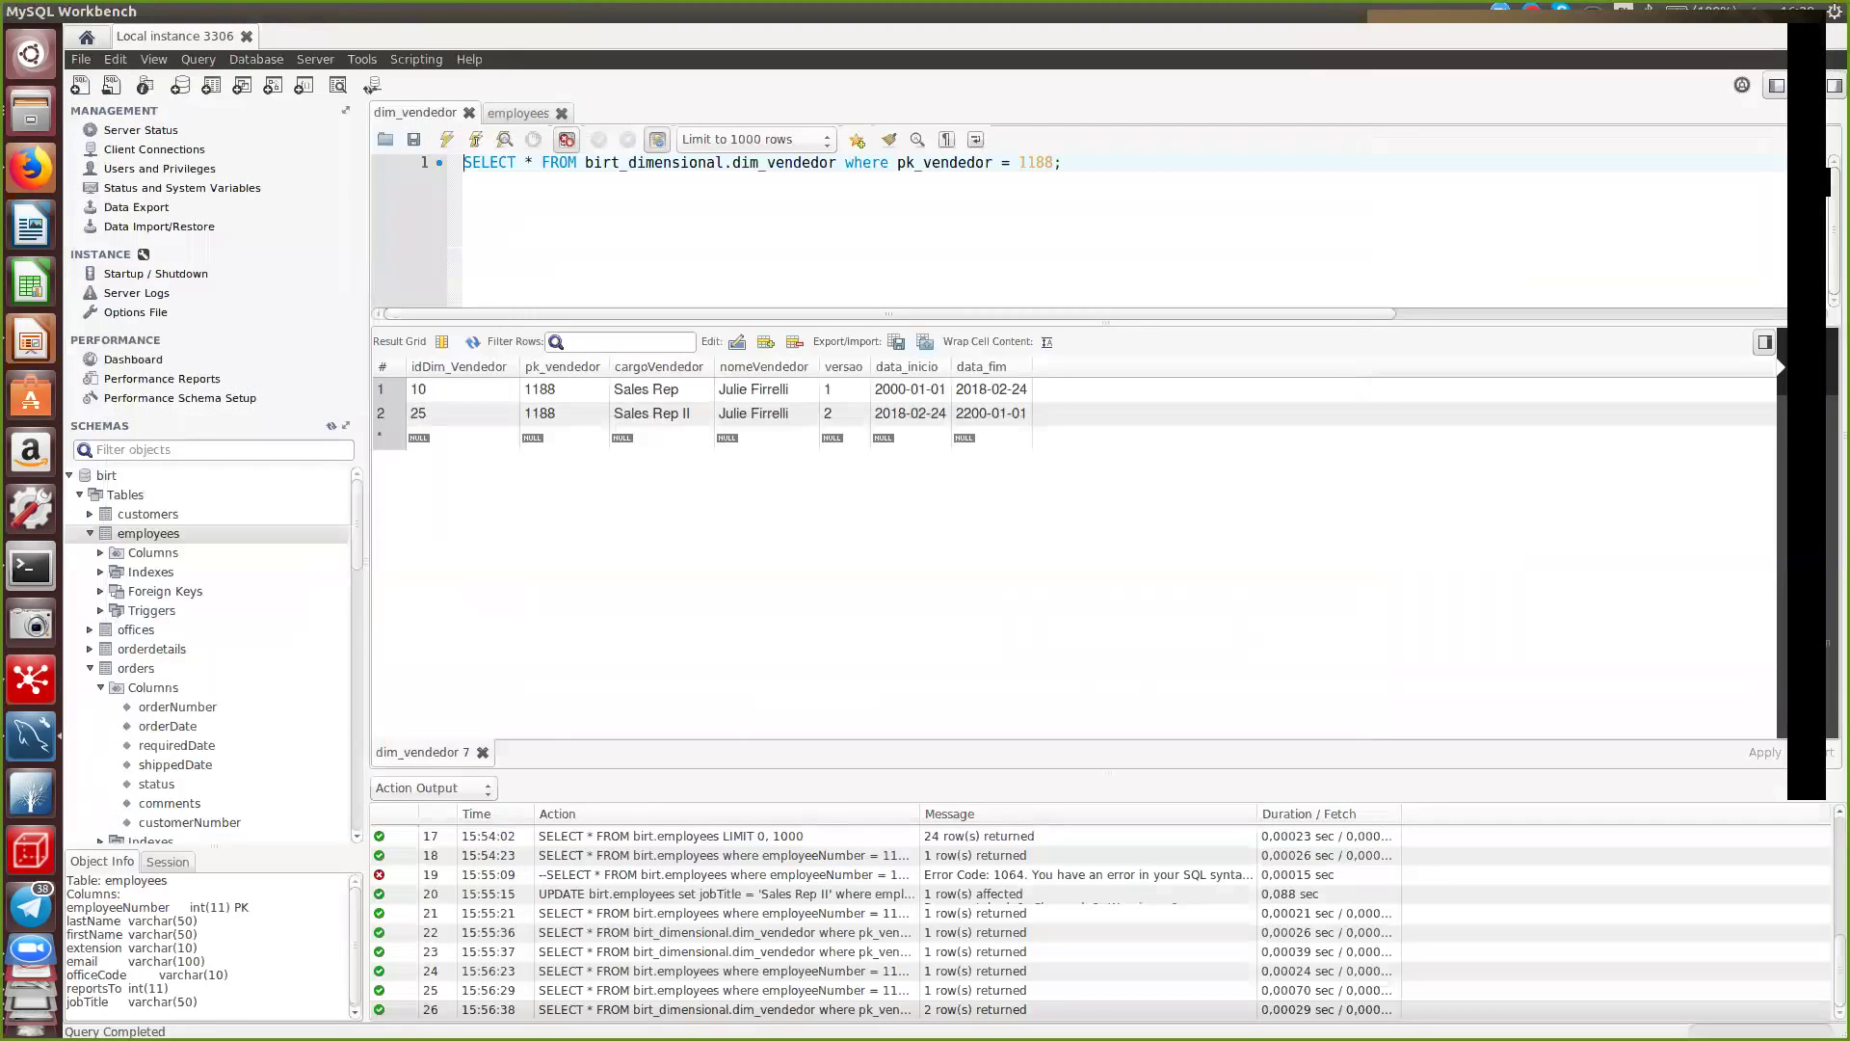
pyautogui.scroll(-15, 212, 656)
pyautogui.scroll(-5, 212, 655)
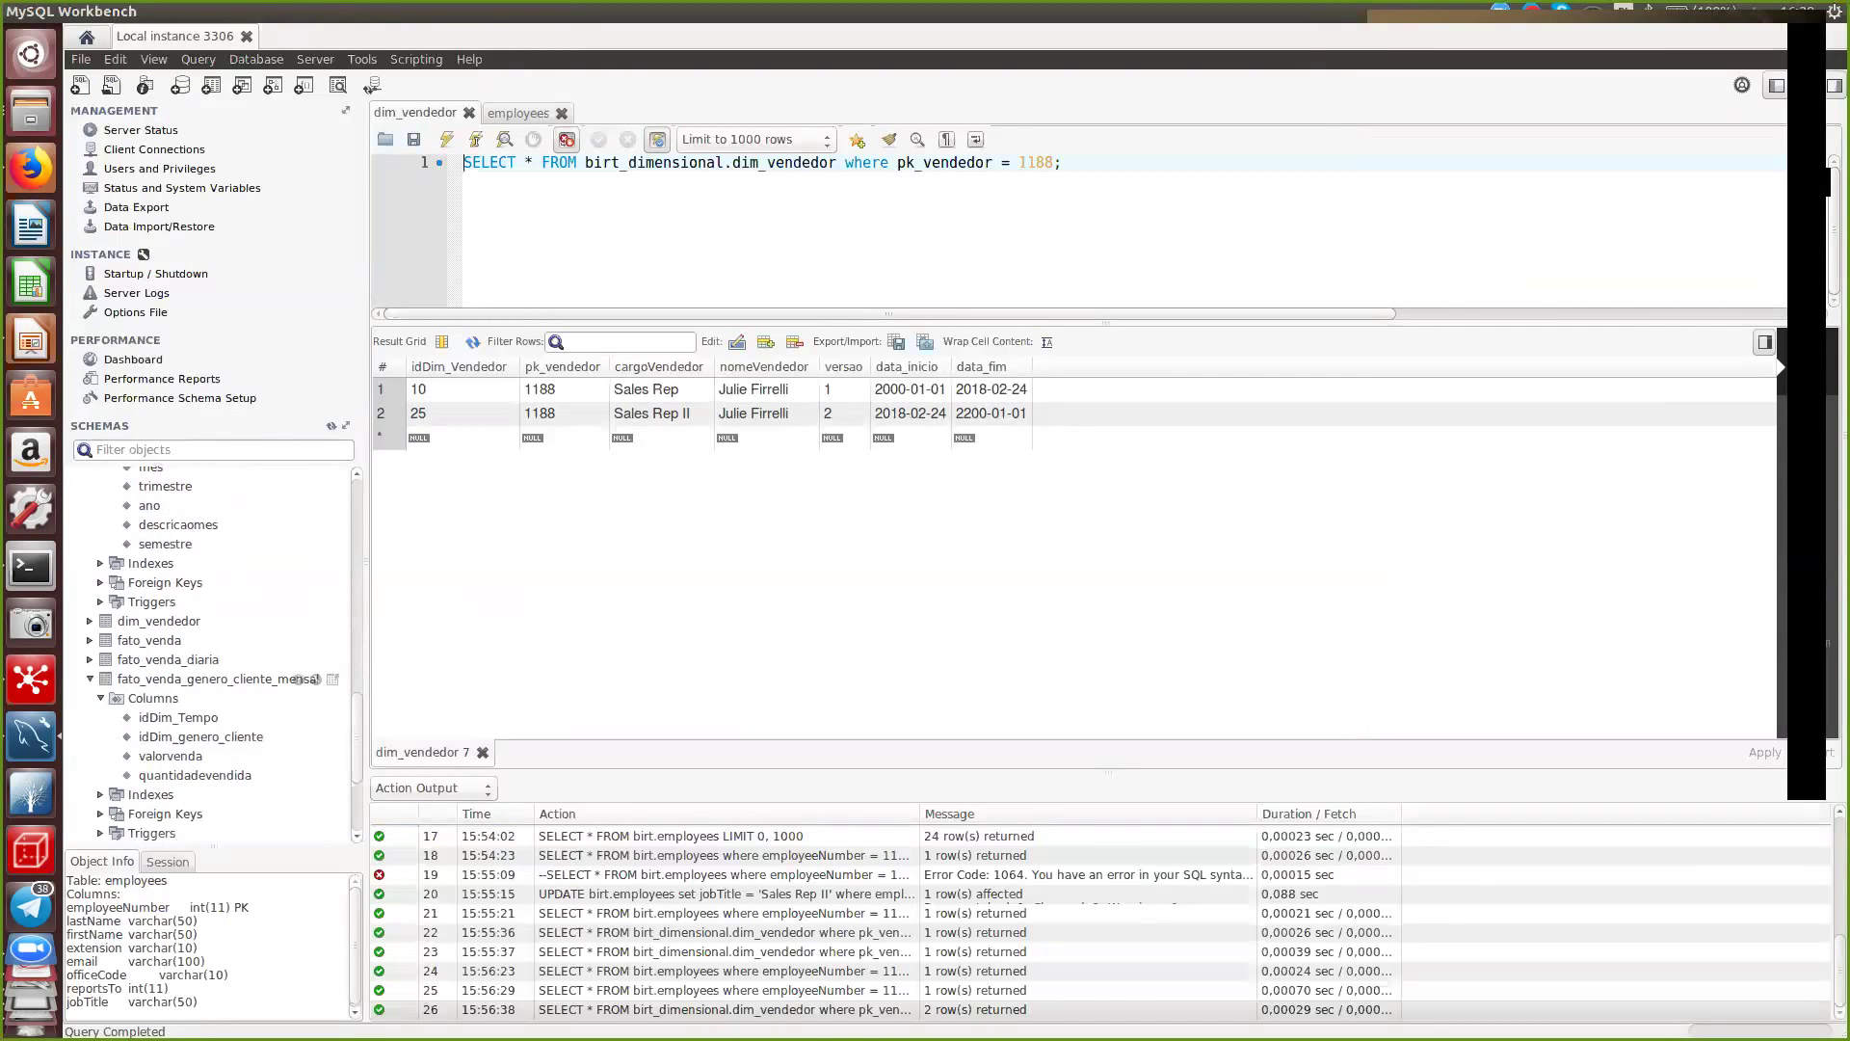
pyautogui.scroll(7, 310, 678)
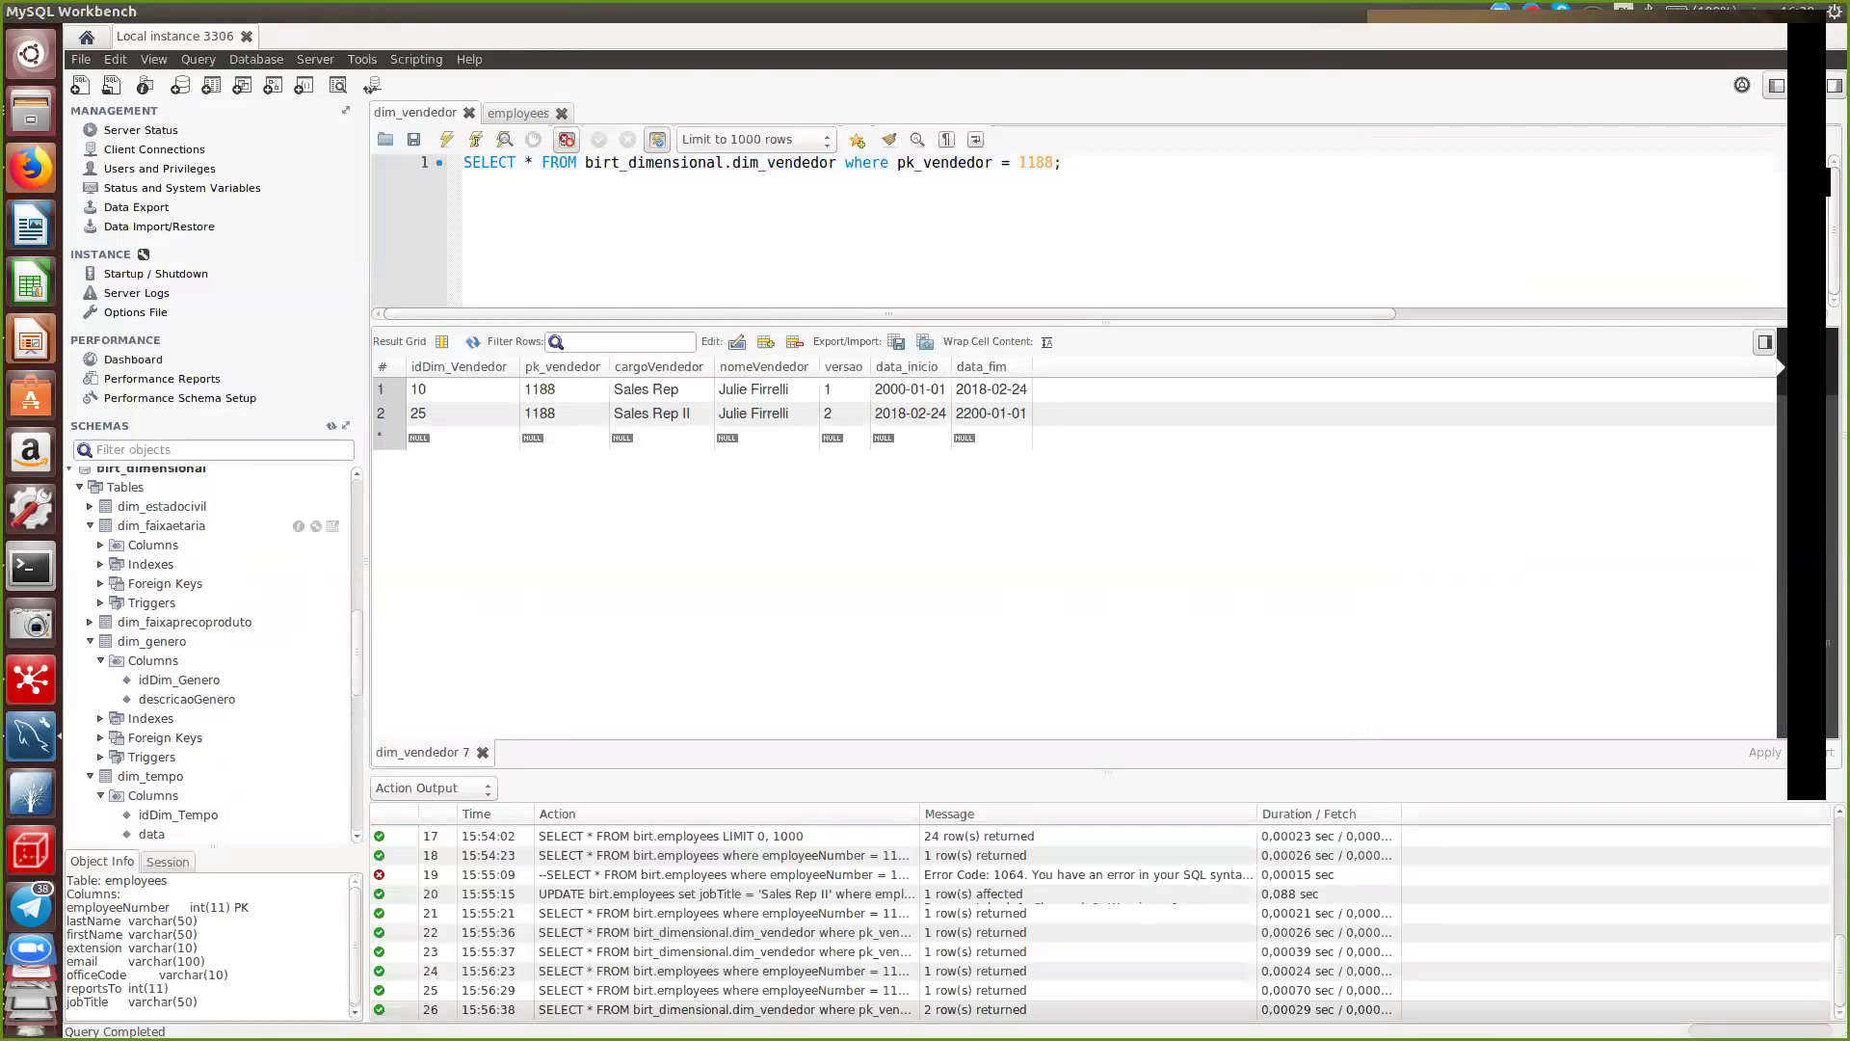
pyautogui.click(100, 545)
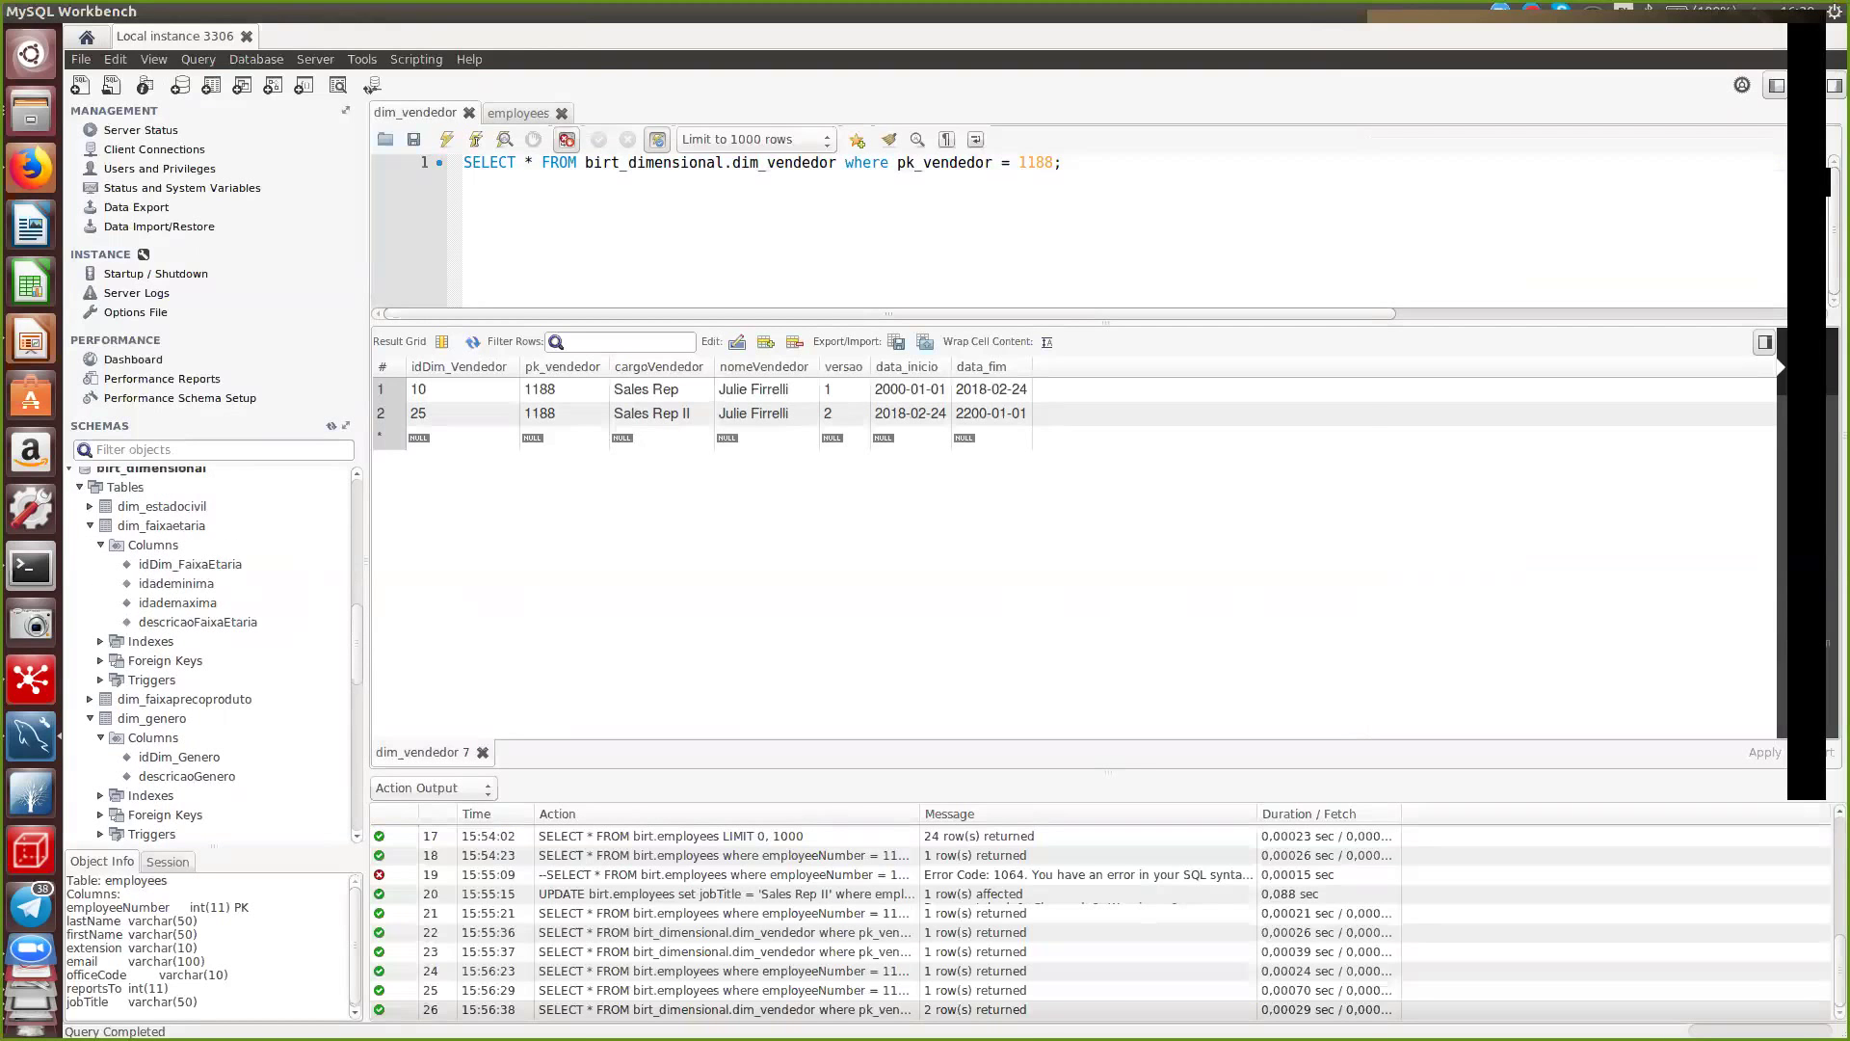
pyautogui.hotkey('alt', 'Tab')
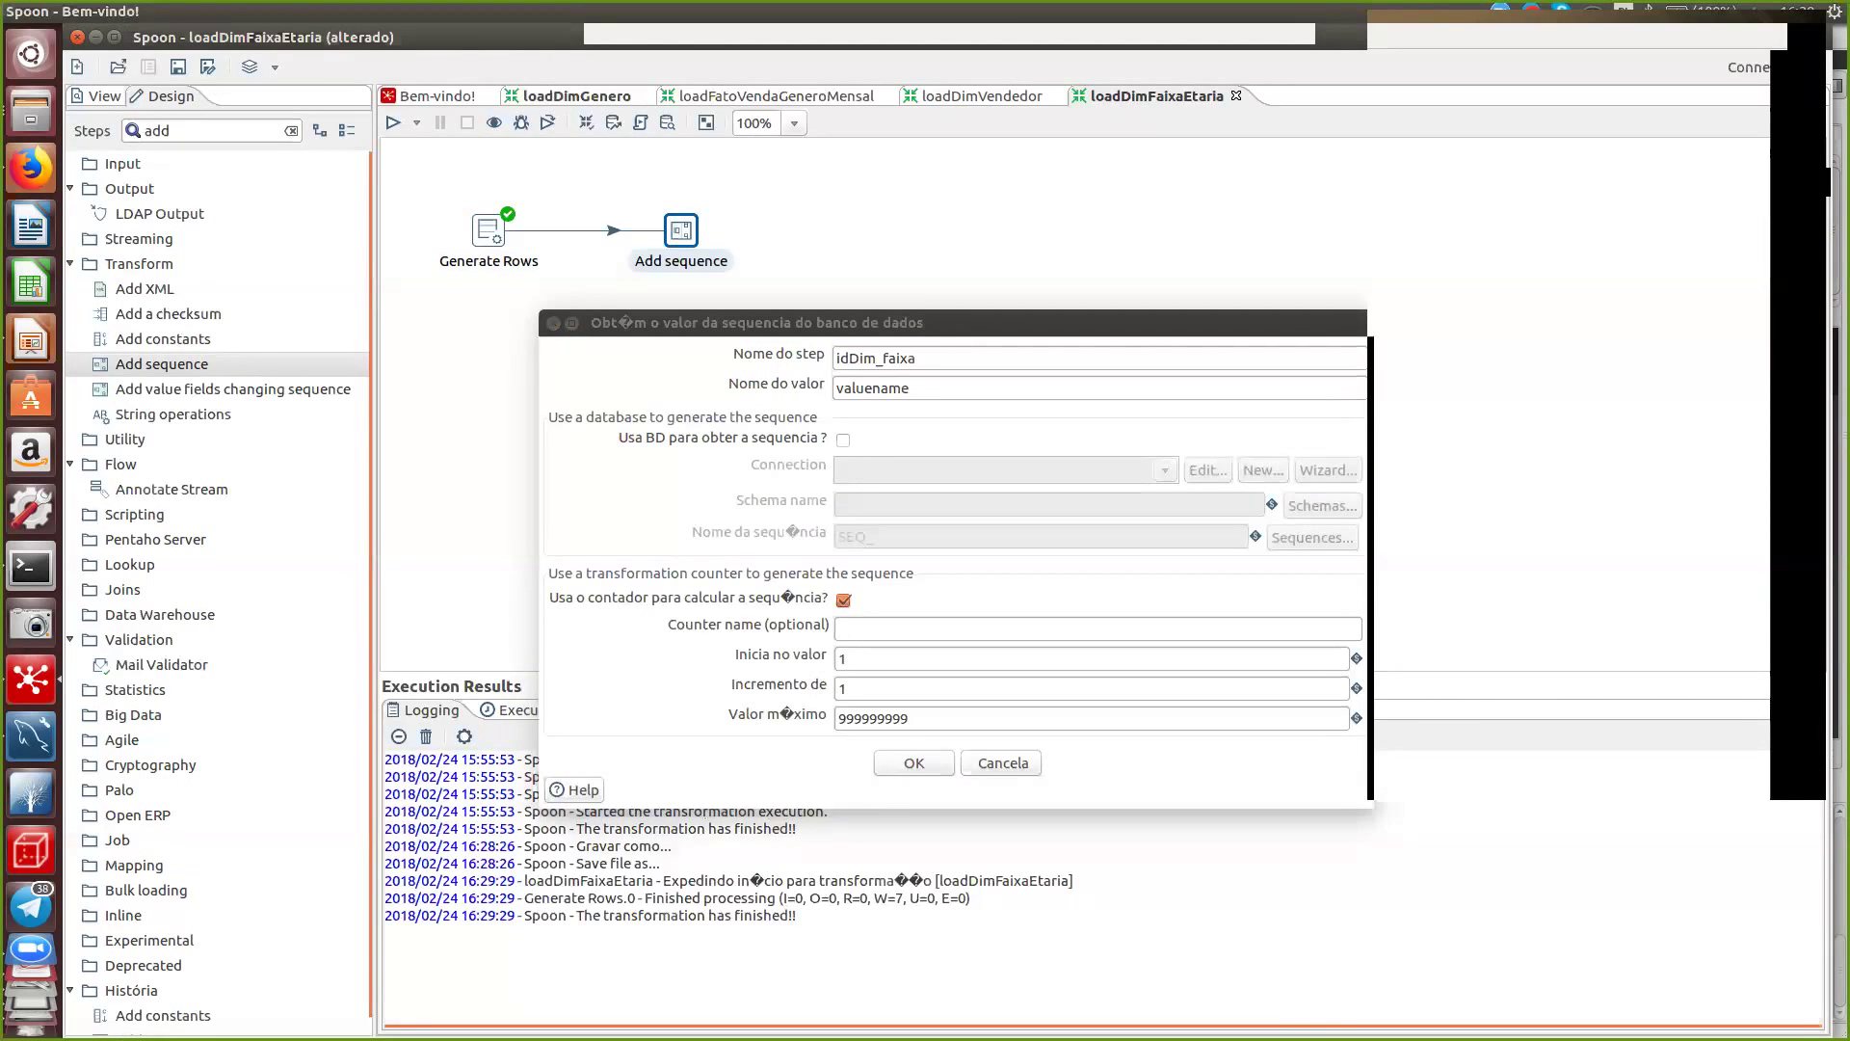
pyautogui.hotkey('alt', 'Tab')
pyautogui.hotkey('alt', 'Tab')
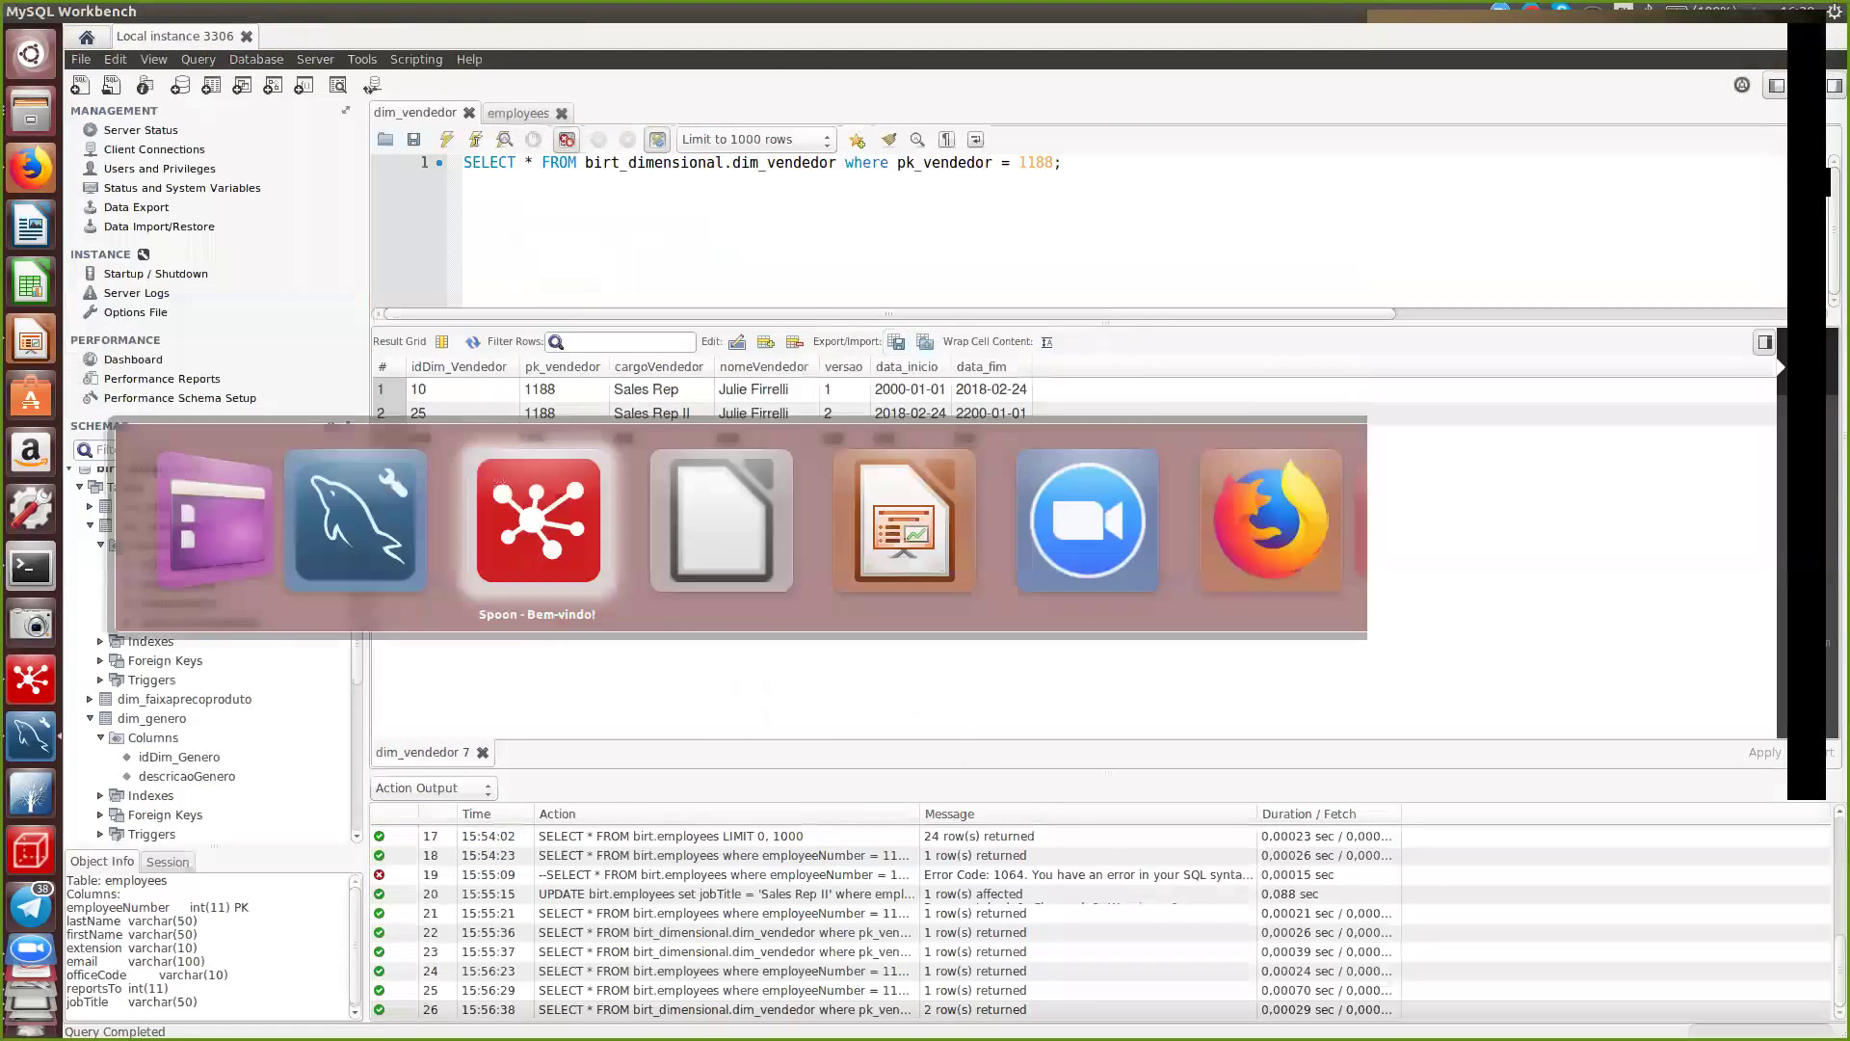
# - Set both the step name and the value name of the Add sequence step to idDim_FaixaEtaria and accept the settings
pyautogui.click(885, 357)
pyautogui.press('BackSpace')
pyautogui.write('FaixaEtaria')
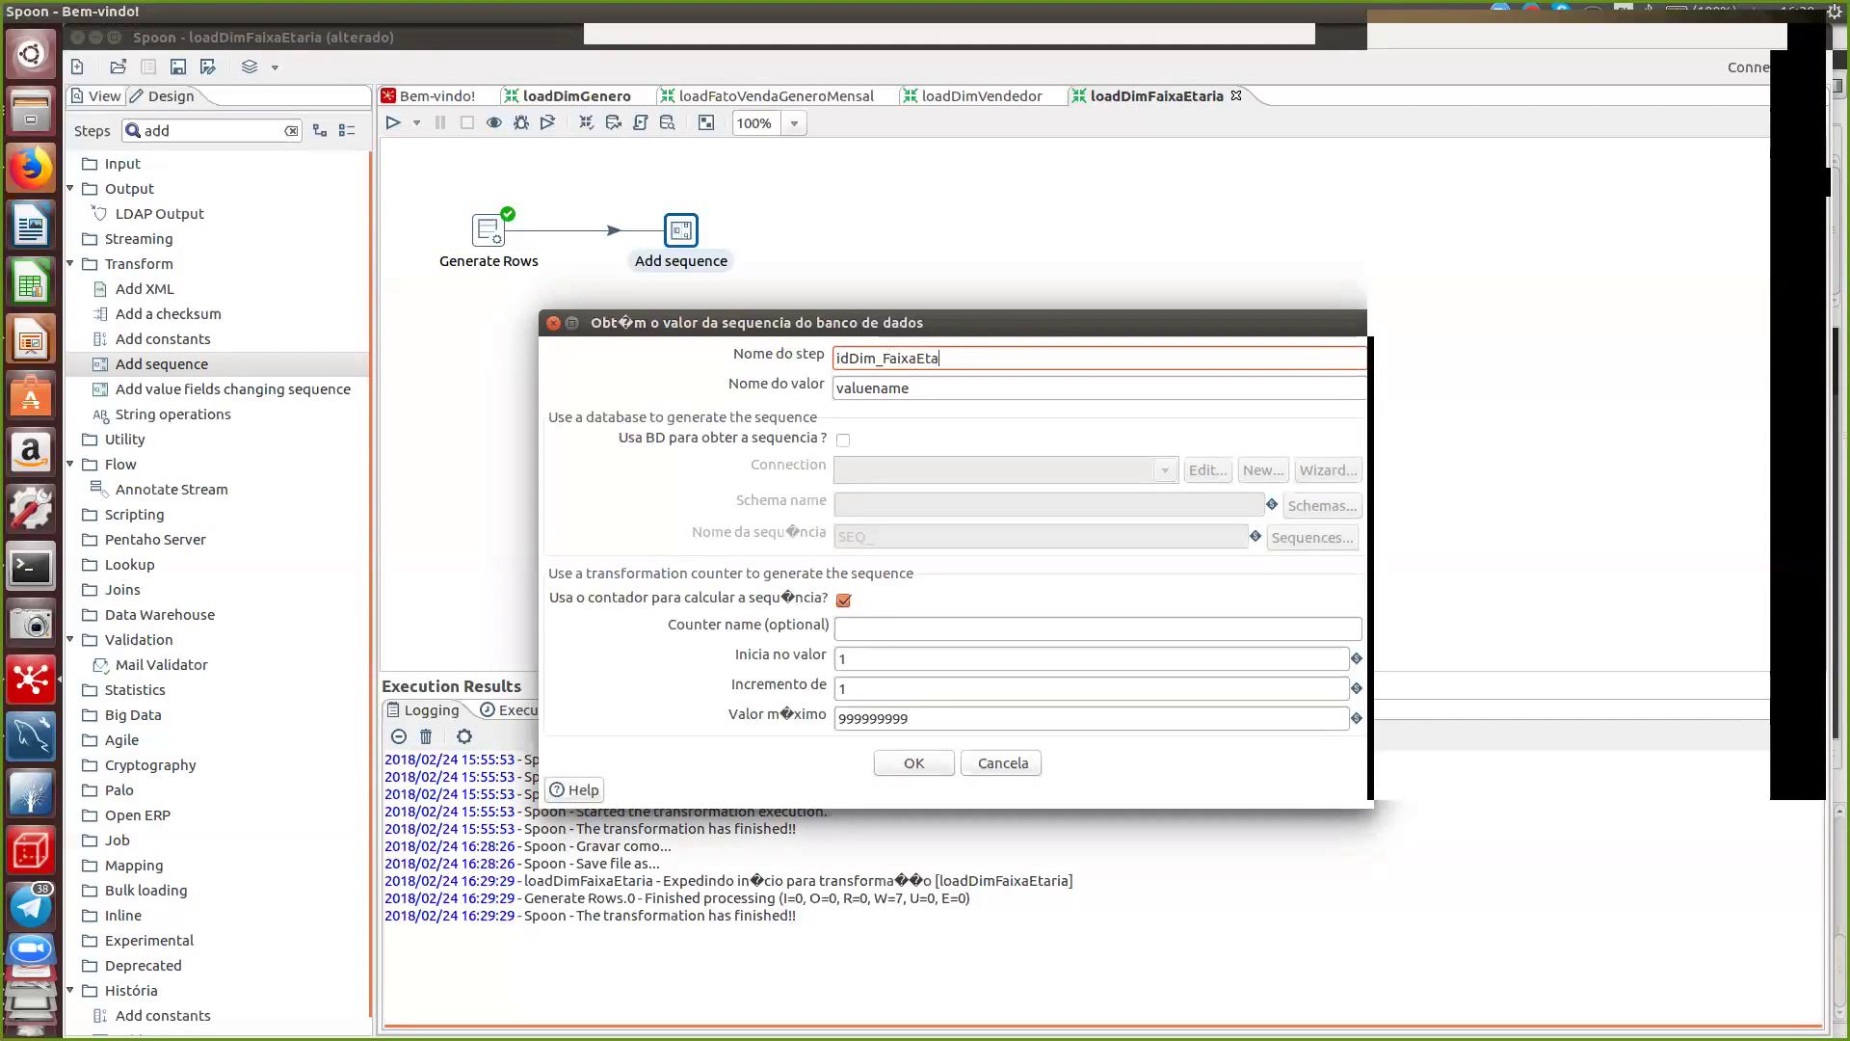
pyautogui.hotkey('ctrl', 'a')
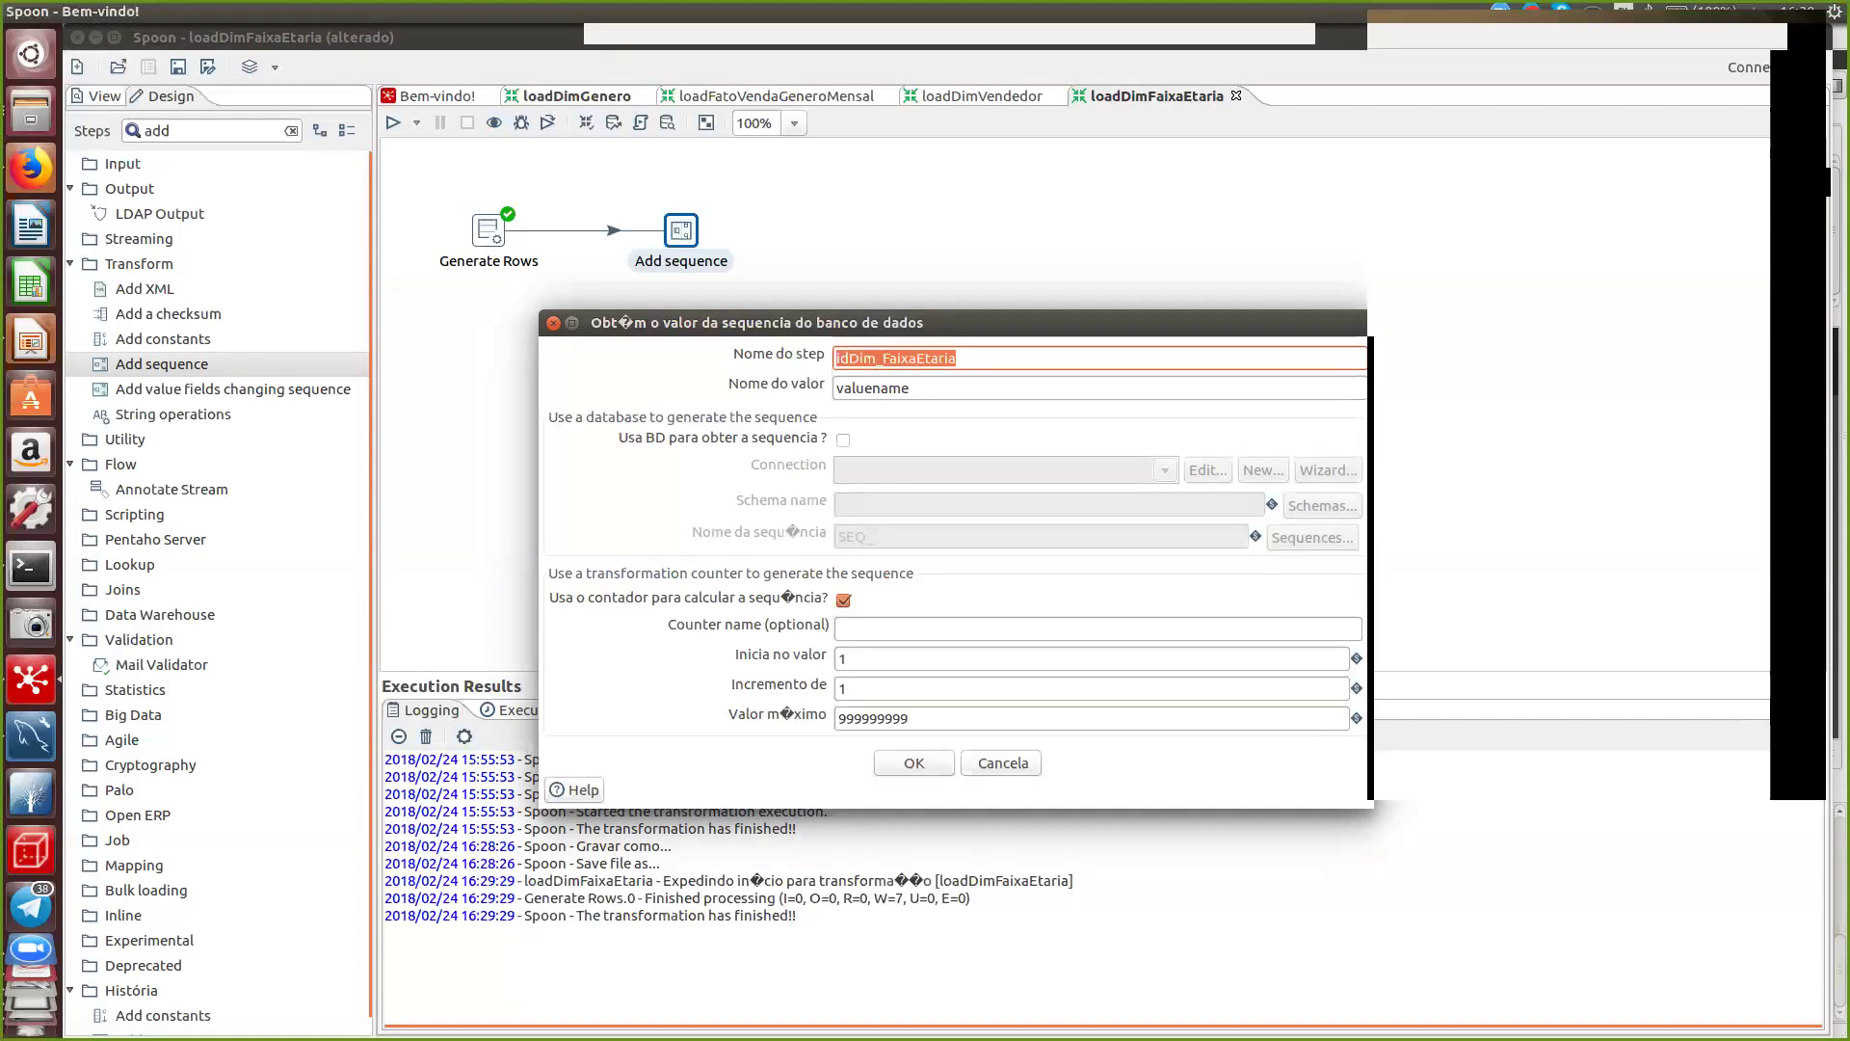
pyautogui.hotkey('ctrl', 'c')
pyautogui.press('Tab')
pyautogui.hotkey('ctrl', 'v')
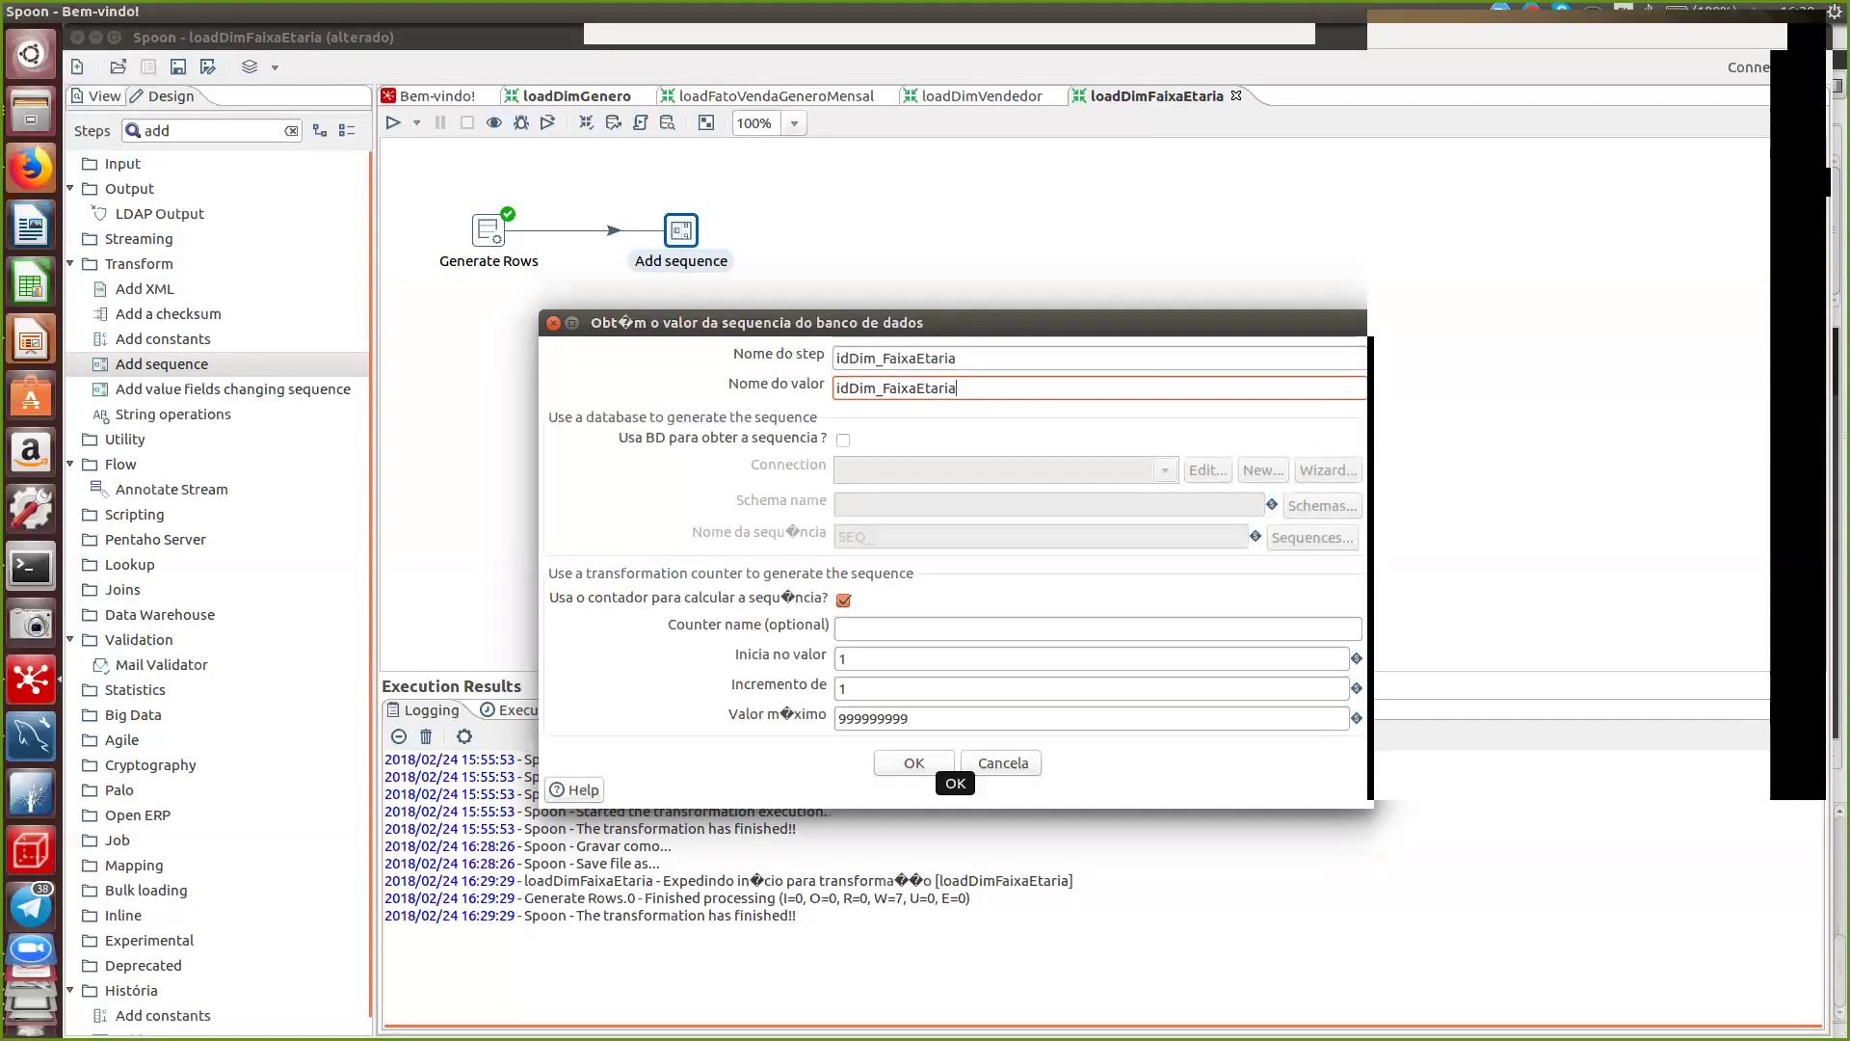
pyautogui.click(913, 764)
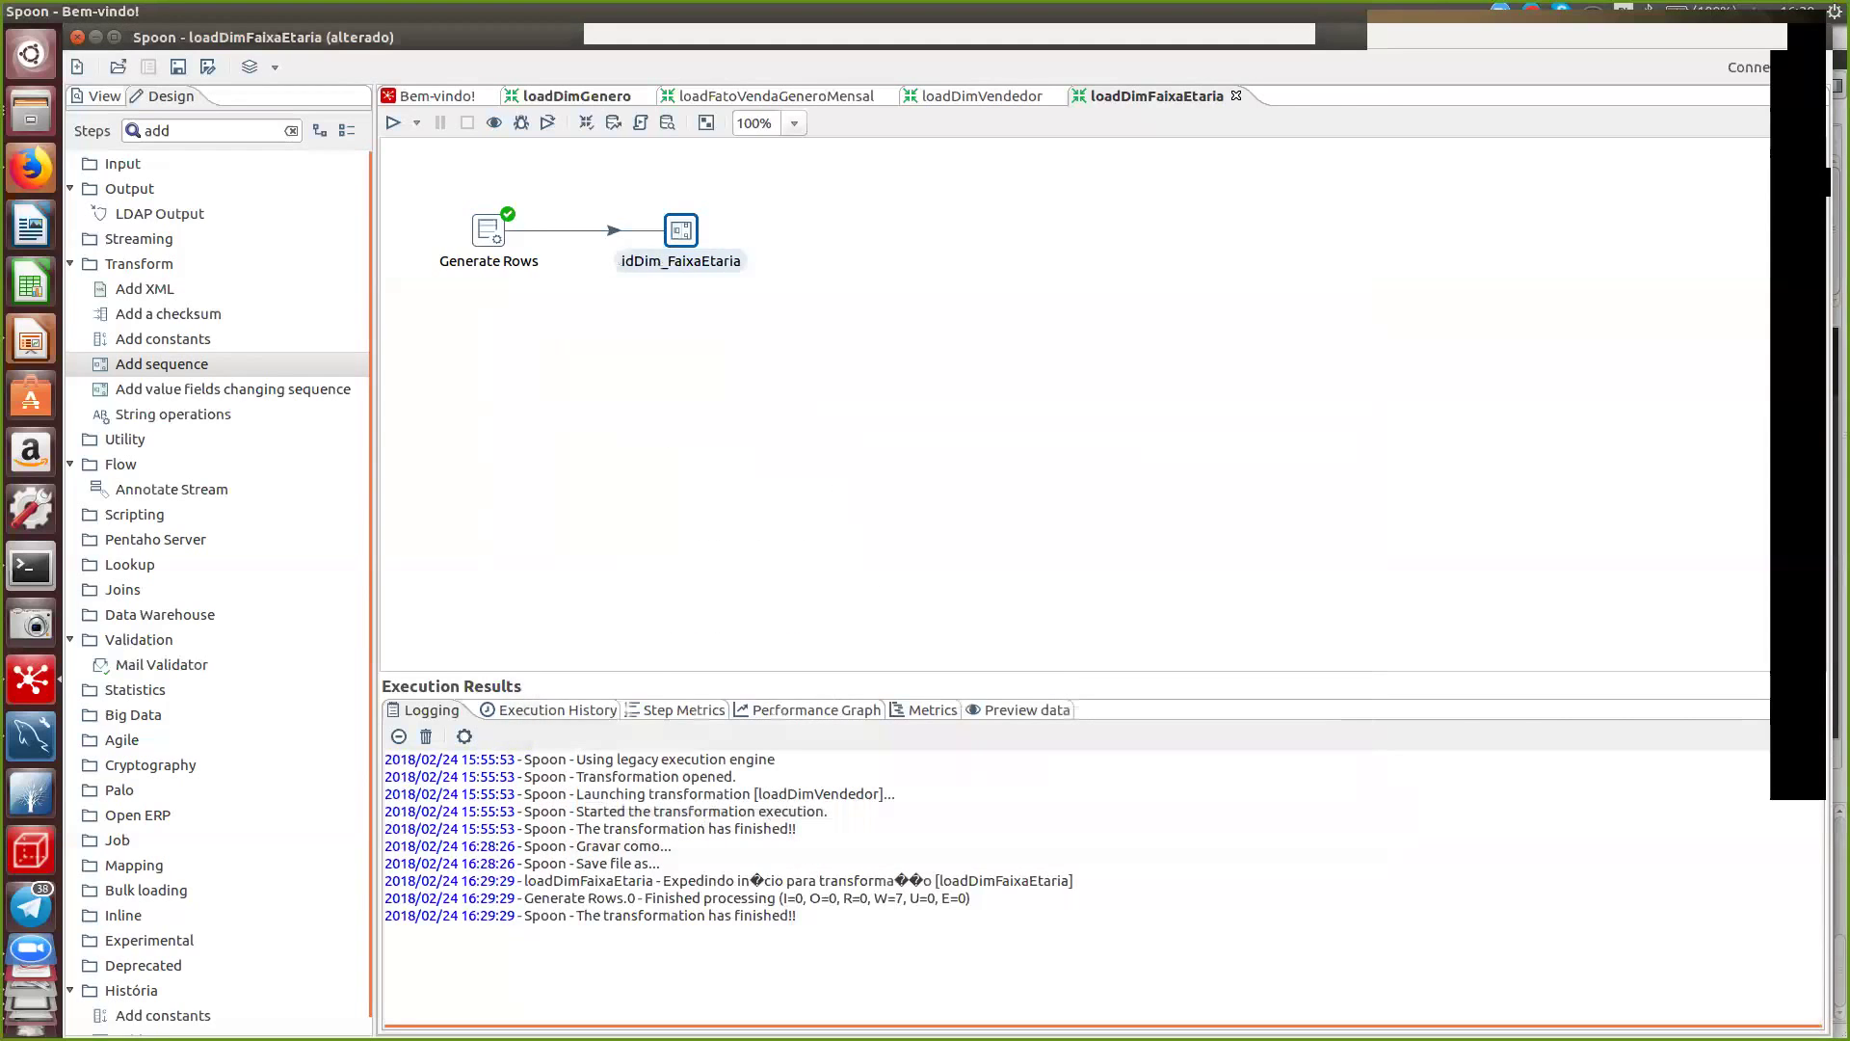
# - Preview the rows produced by the idDim_FaixaEtaria sequence step, then close the preview
pyautogui.rightClick(684, 229)
pyautogui.click(733, 613)
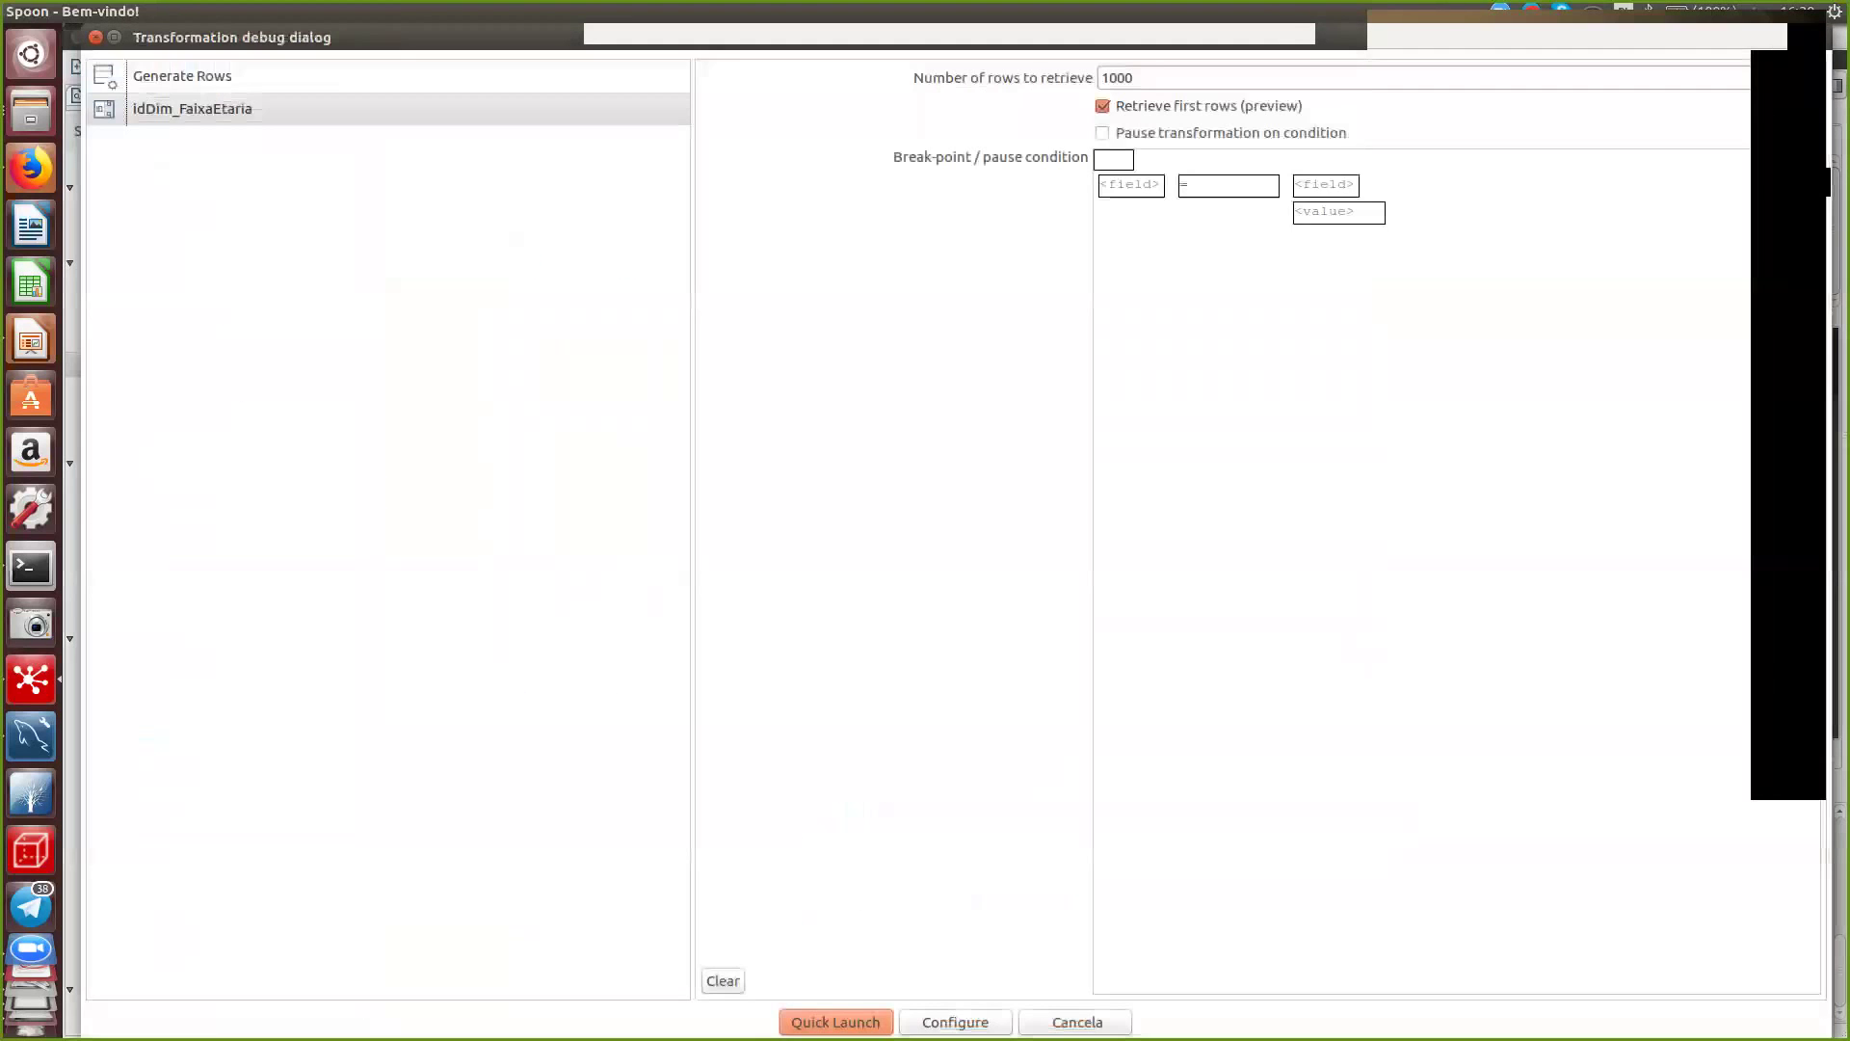
pyautogui.click(836, 1021)
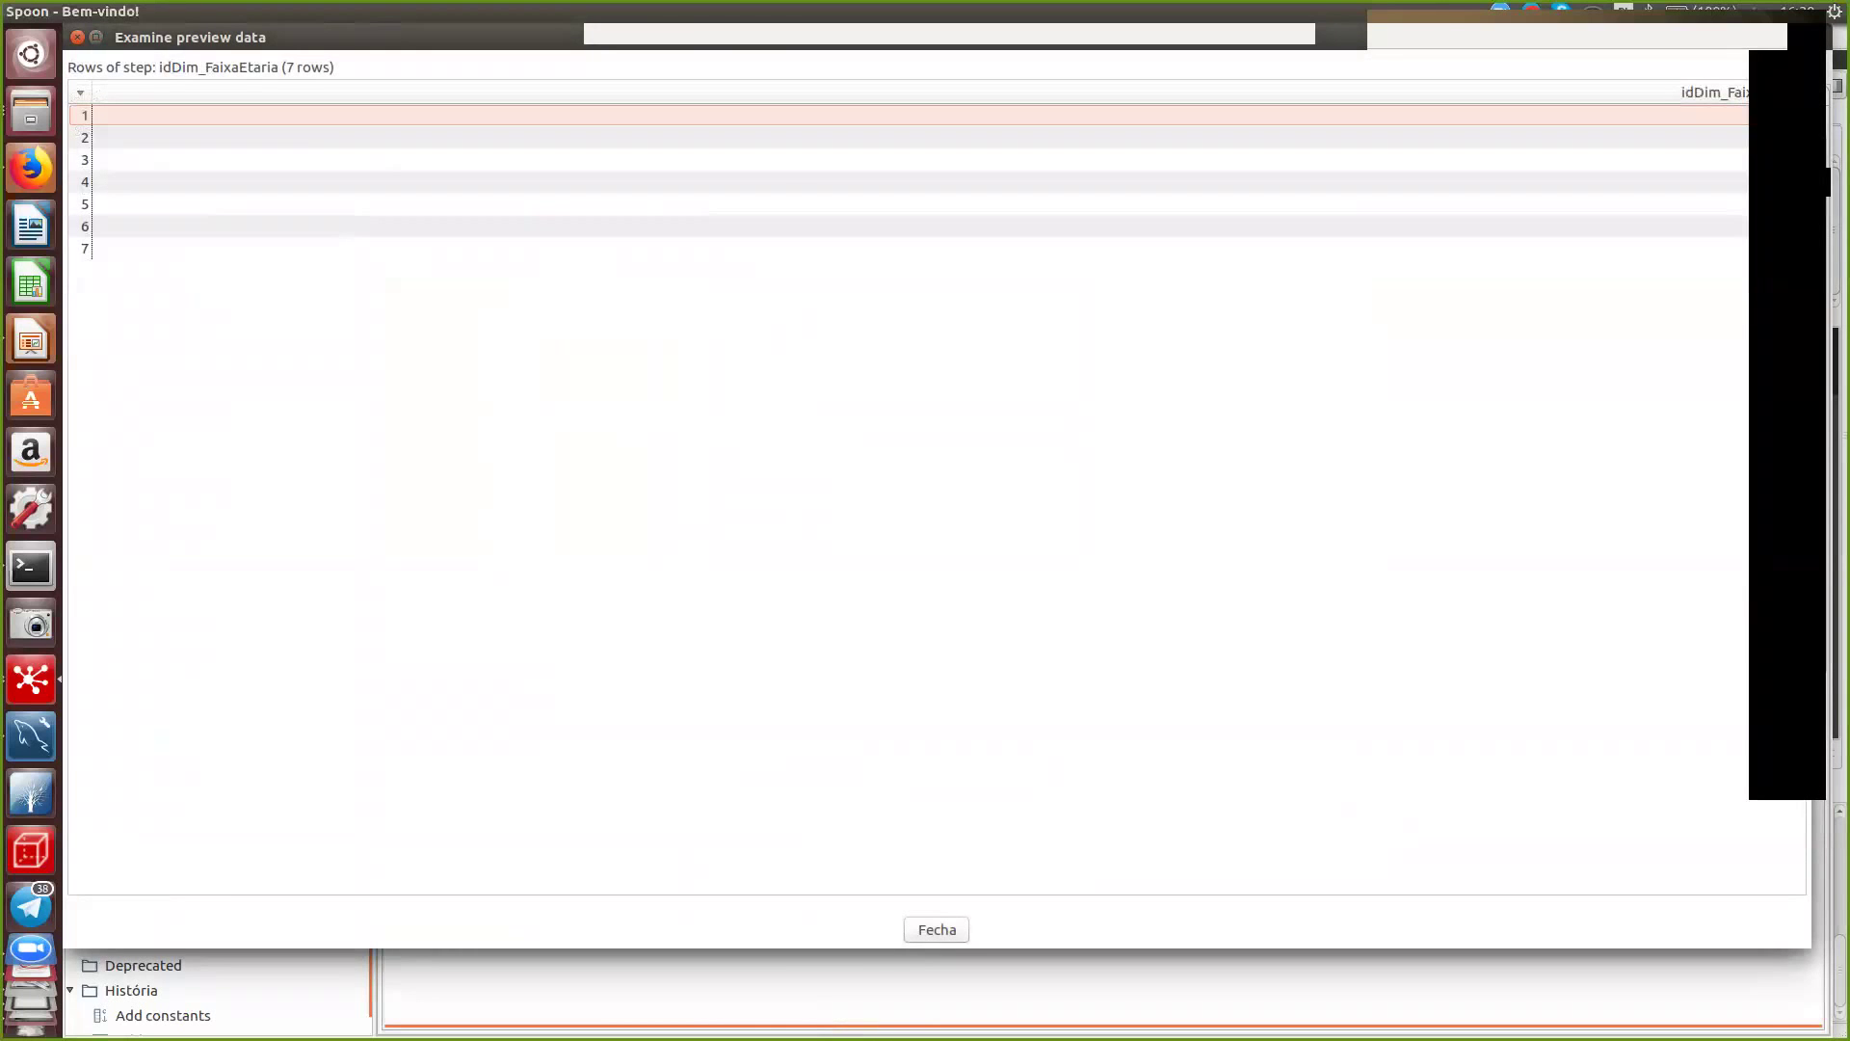
pyautogui.click(937, 929)
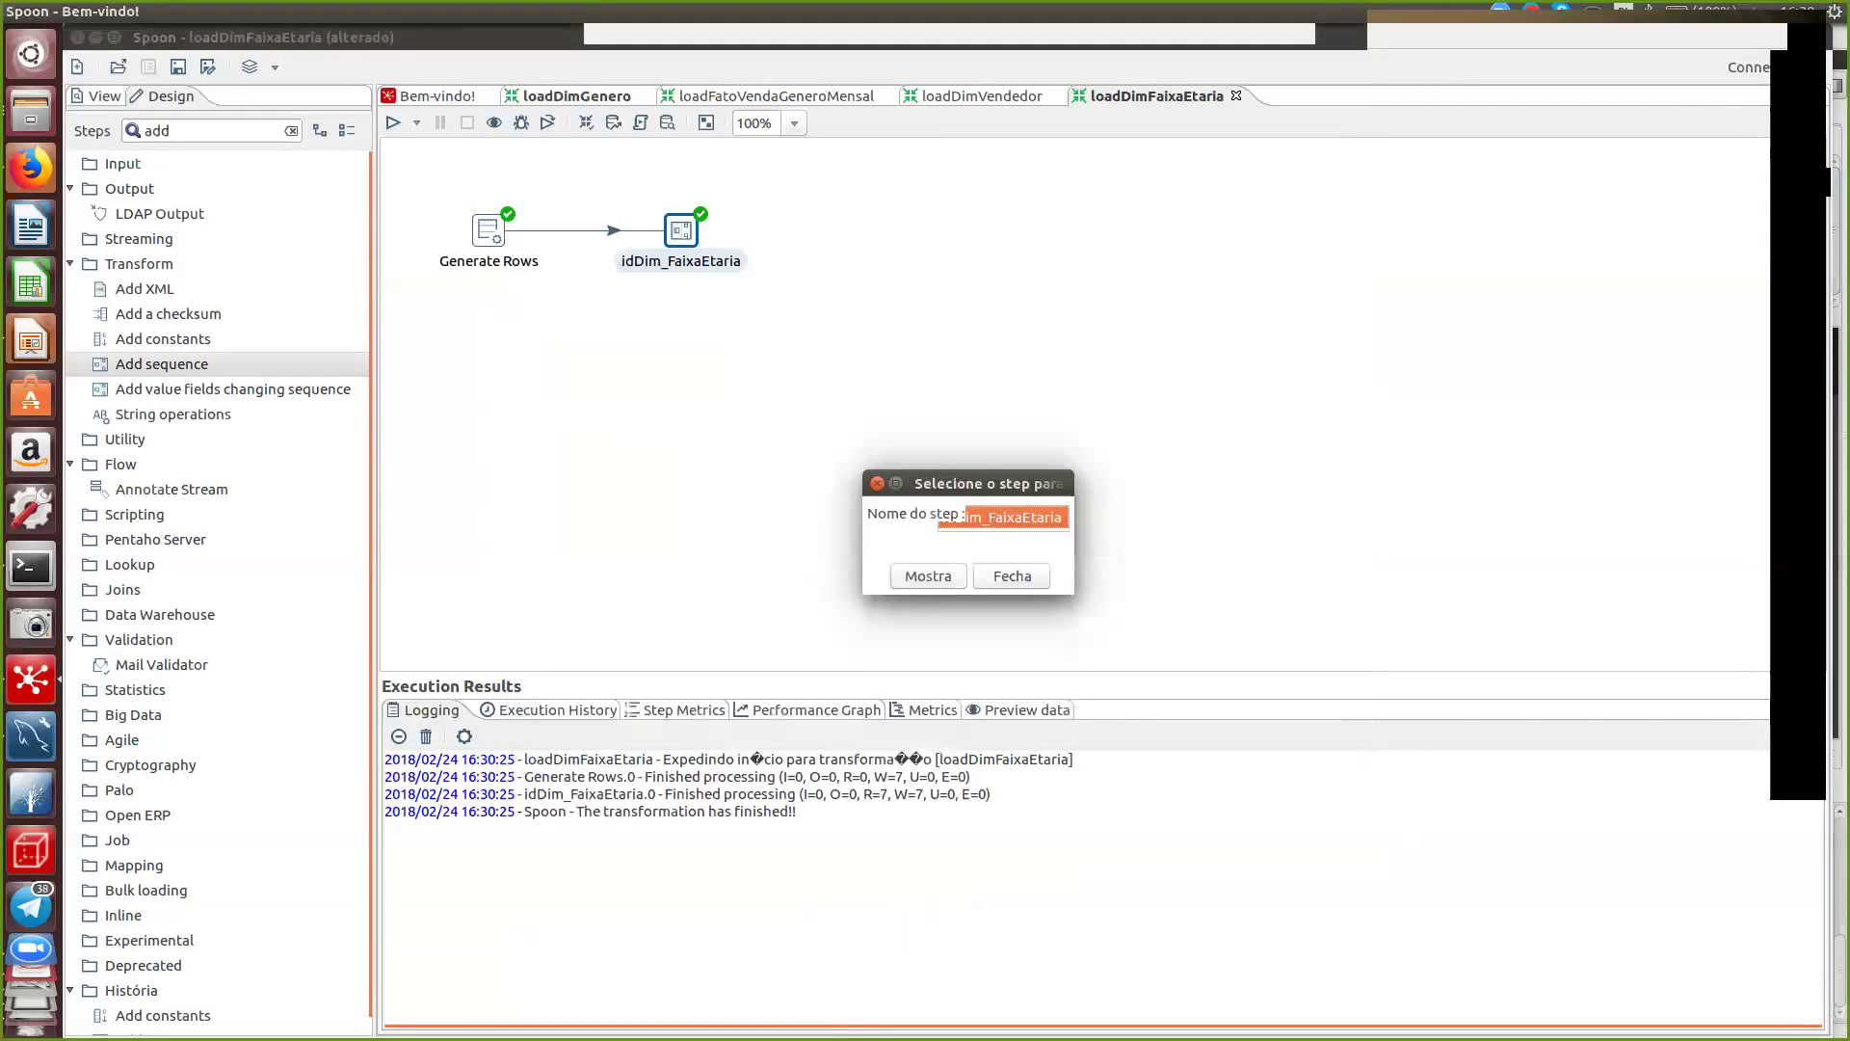
pyautogui.click(1011, 576)
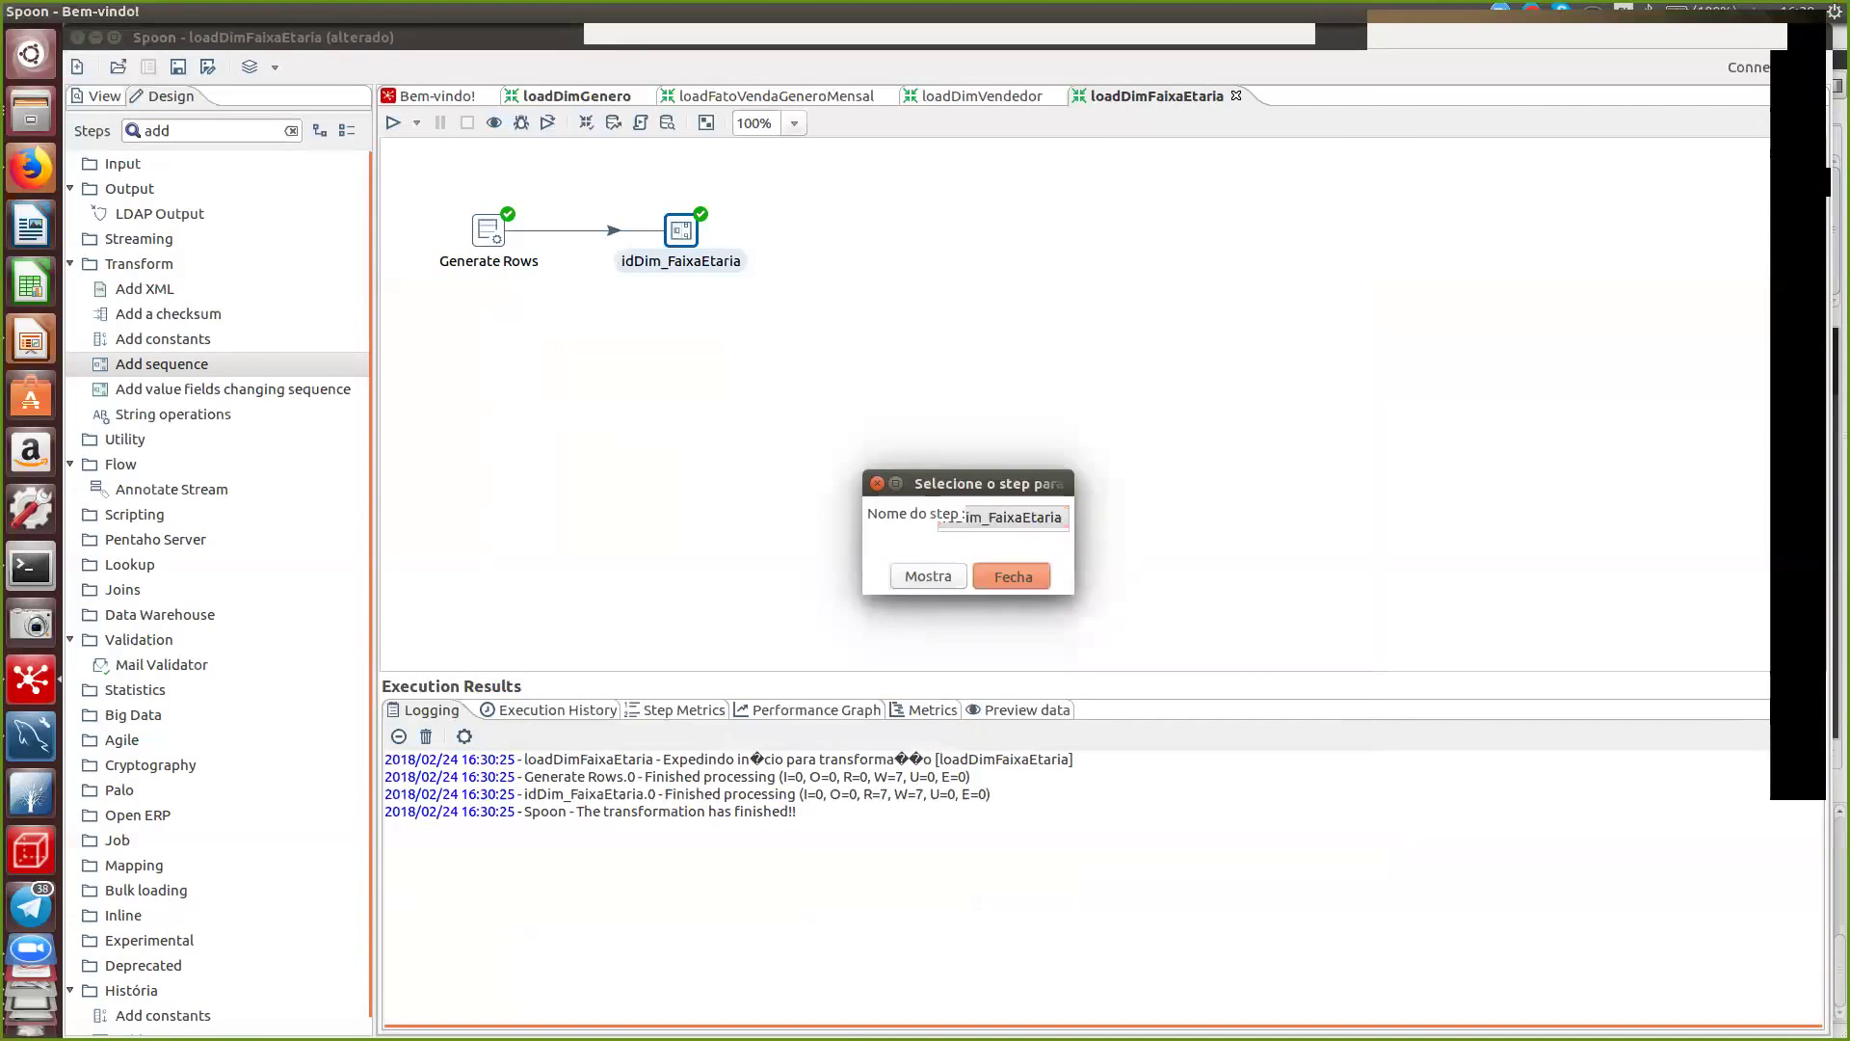
# - Add an Add sequence step after idDim_FaixaEtaria and name it idademinima, checking the dim_faixaetaria column name in MySQL Workbench
pyautogui.hotkey('alt', 'Tab')
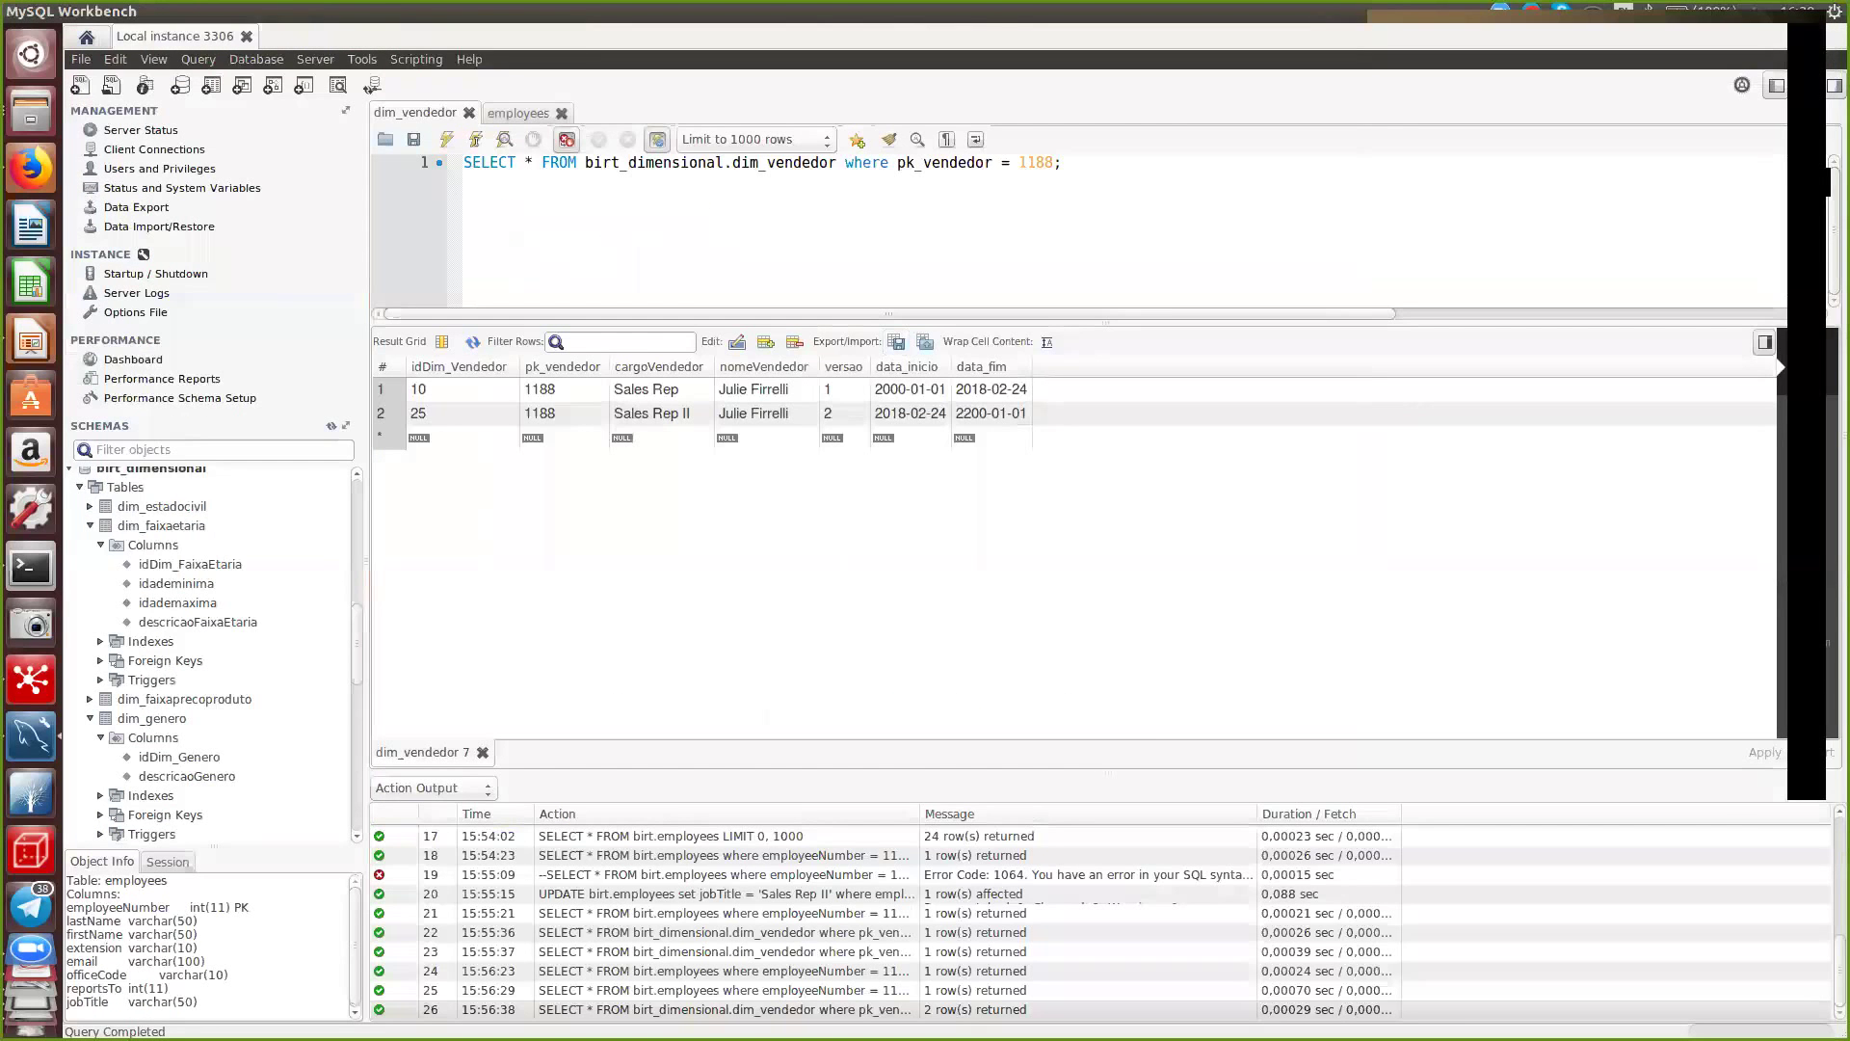
pyautogui.hotkey('alt', 'Tab')
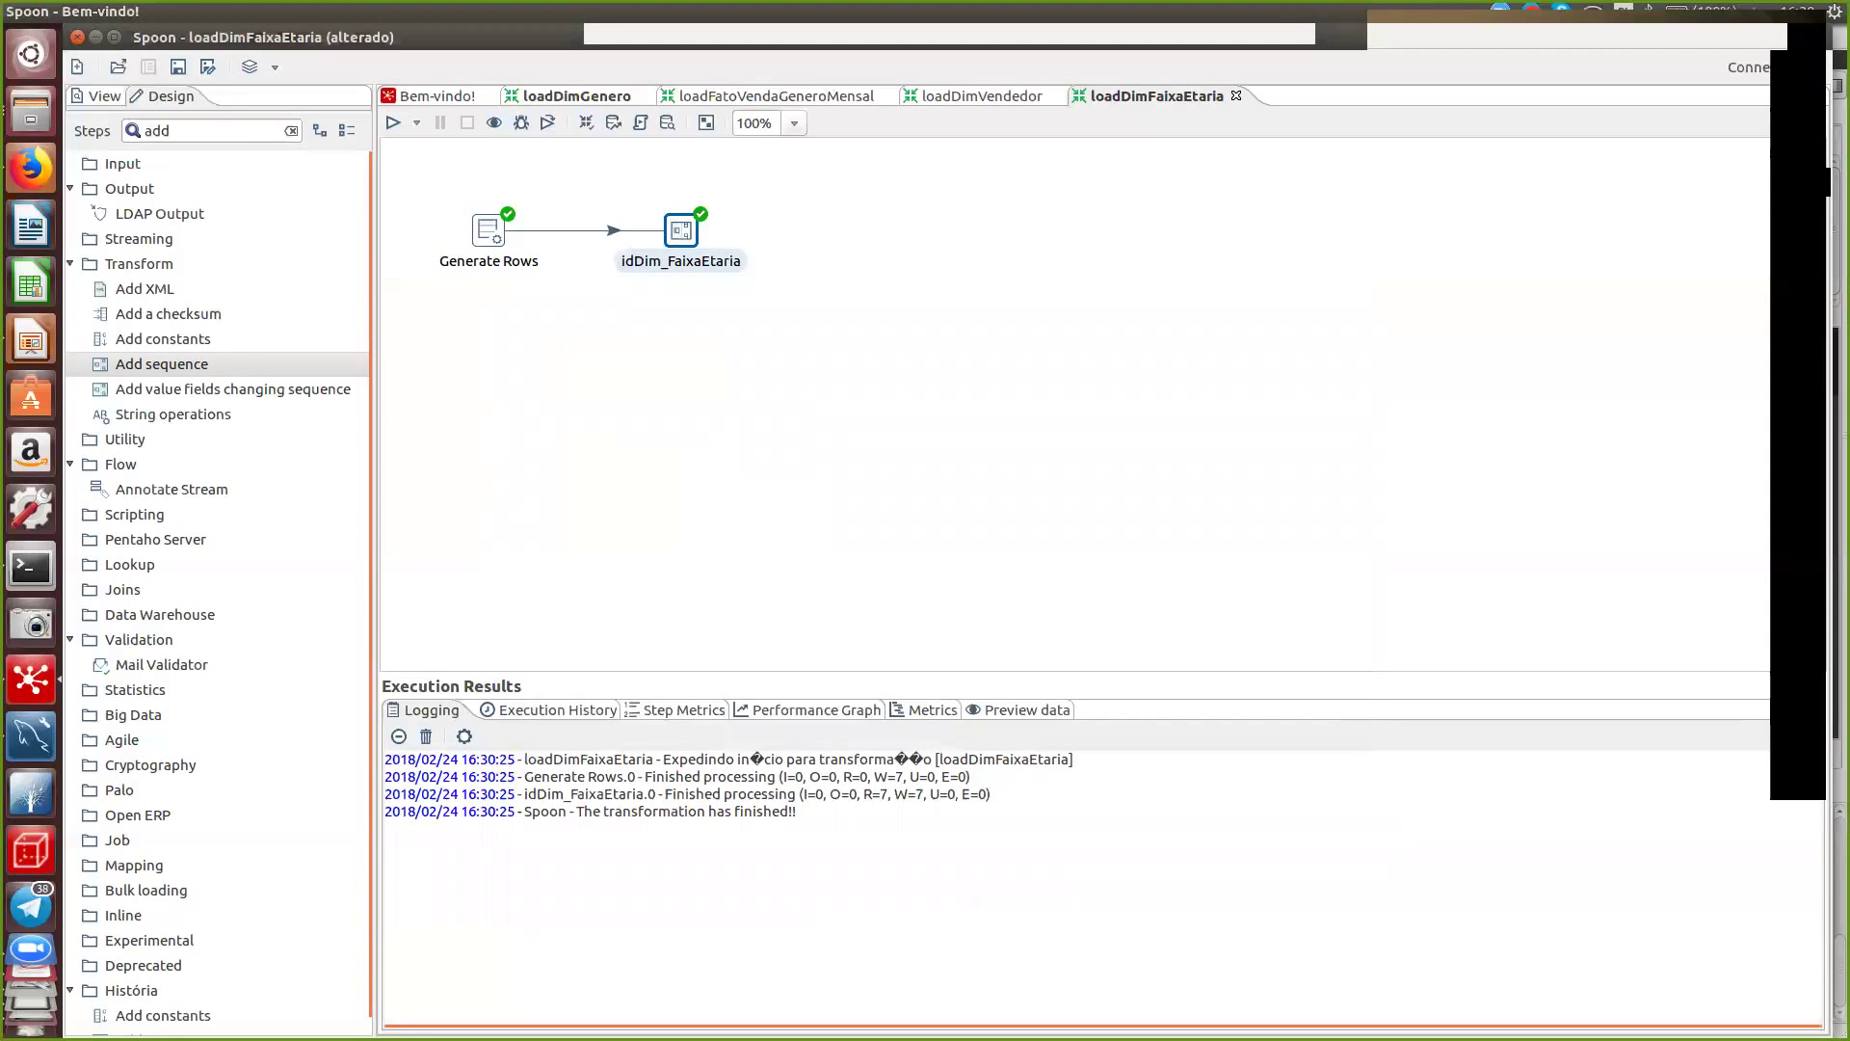
pyautogui.doubleClick(162, 364)
pyautogui.doubleClick(874, 230)
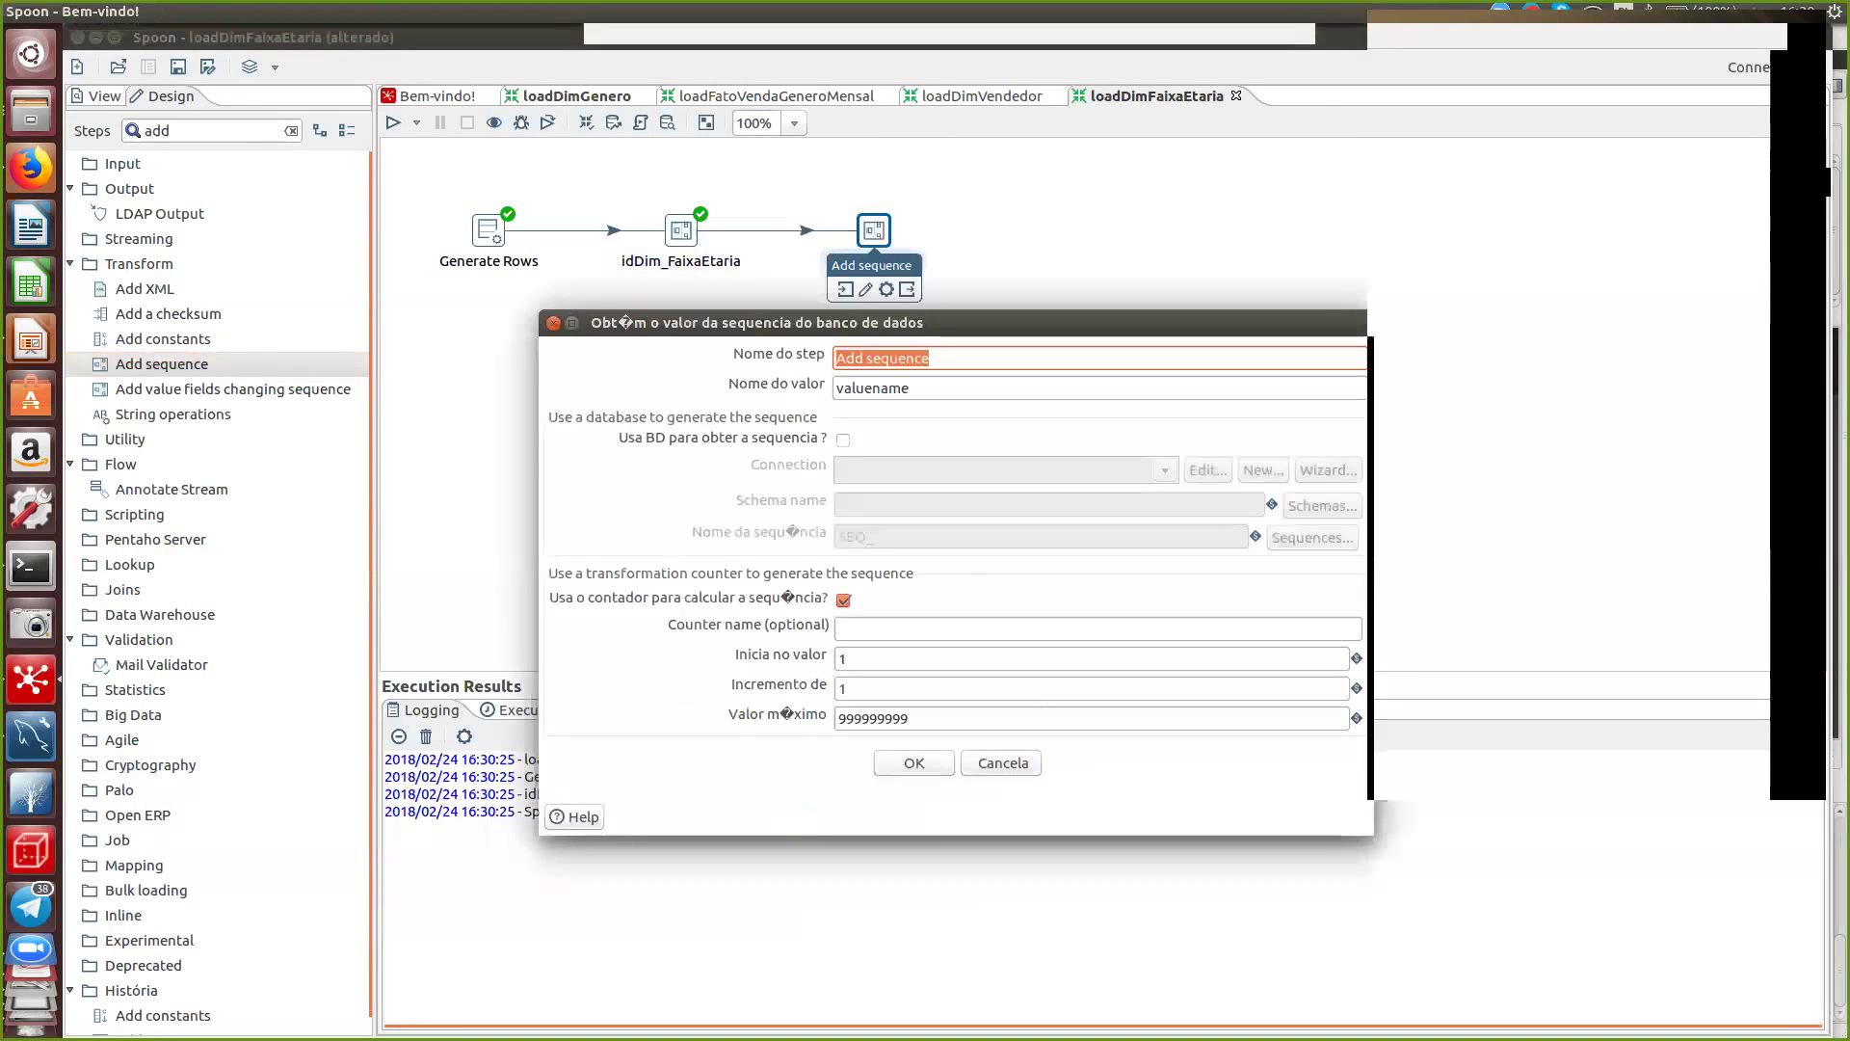
pyautogui.write('idamini')
pyautogui.press('BackSpace')
pyautogui.press('BackSpace')
pyautogui.press('BackSpace')
pyautogui.press('BackSpace')
pyautogui.write('deMinima')
pyautogui.hotkey('alt', 'Tab')
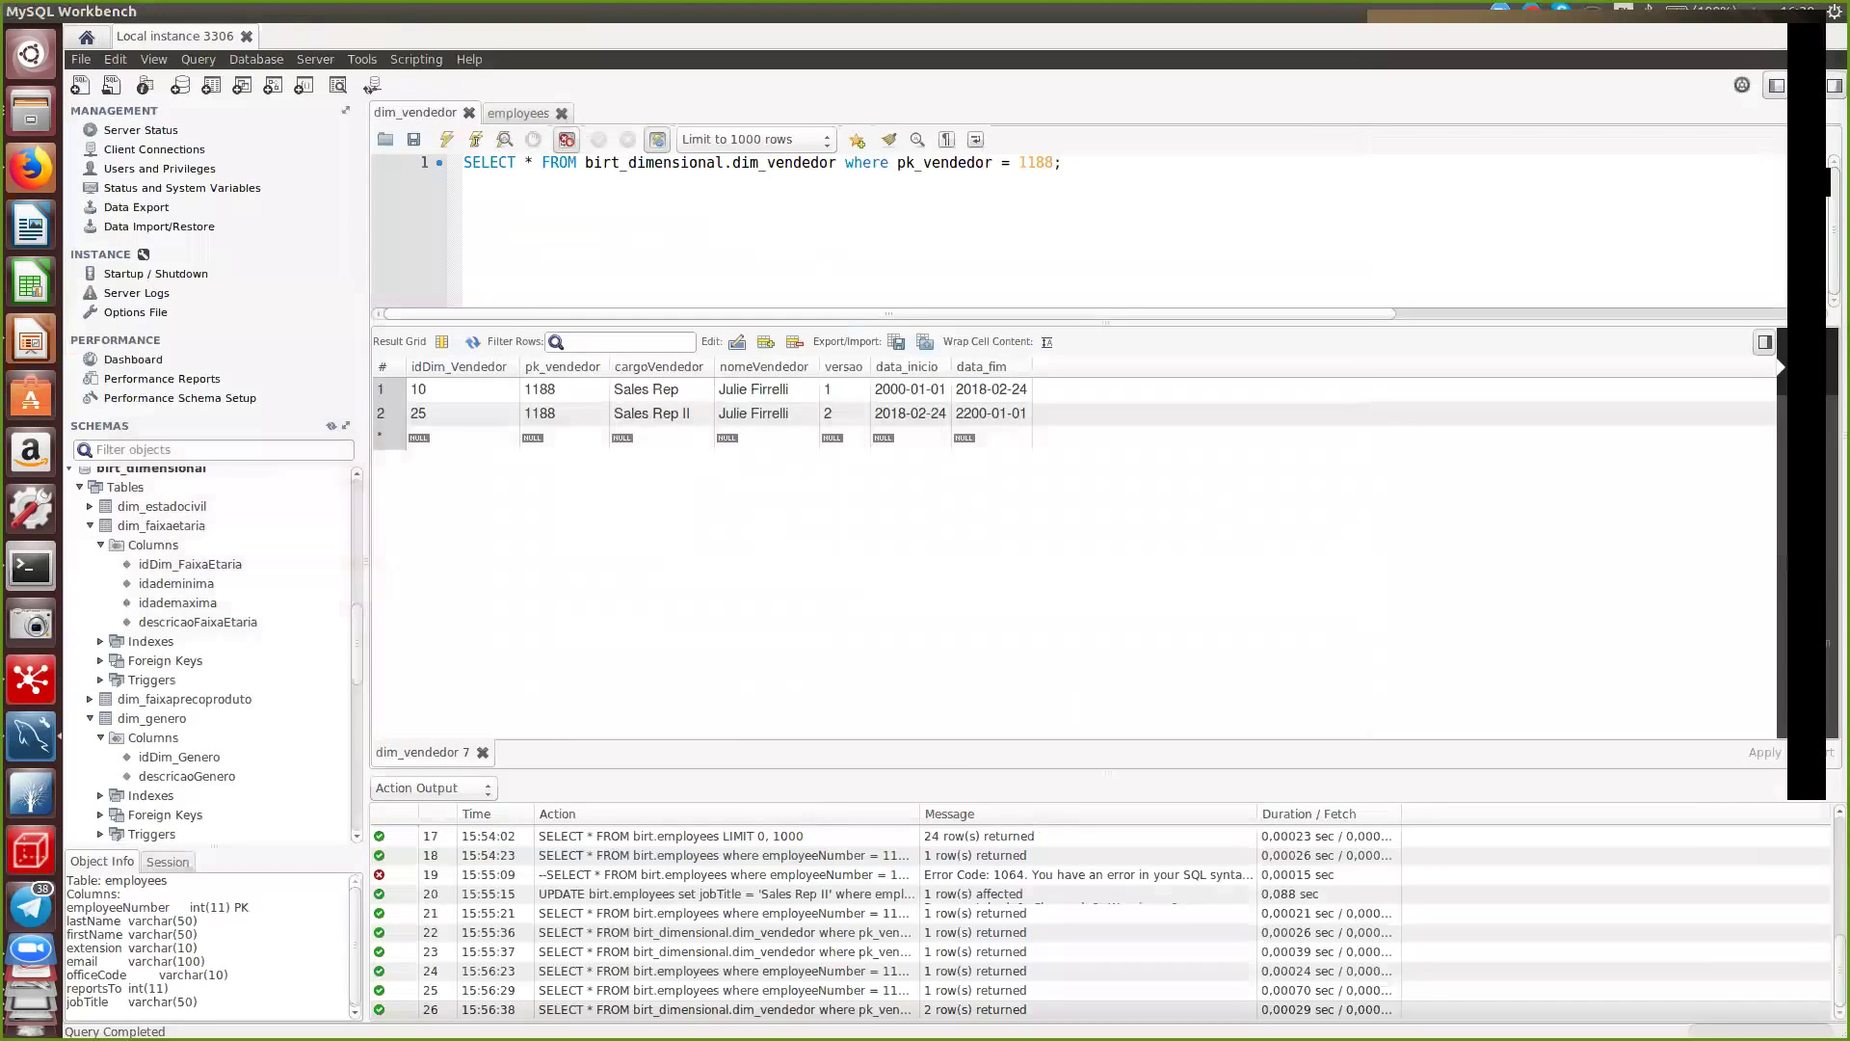
pyautogui.hotkey('alt', 'Tab')
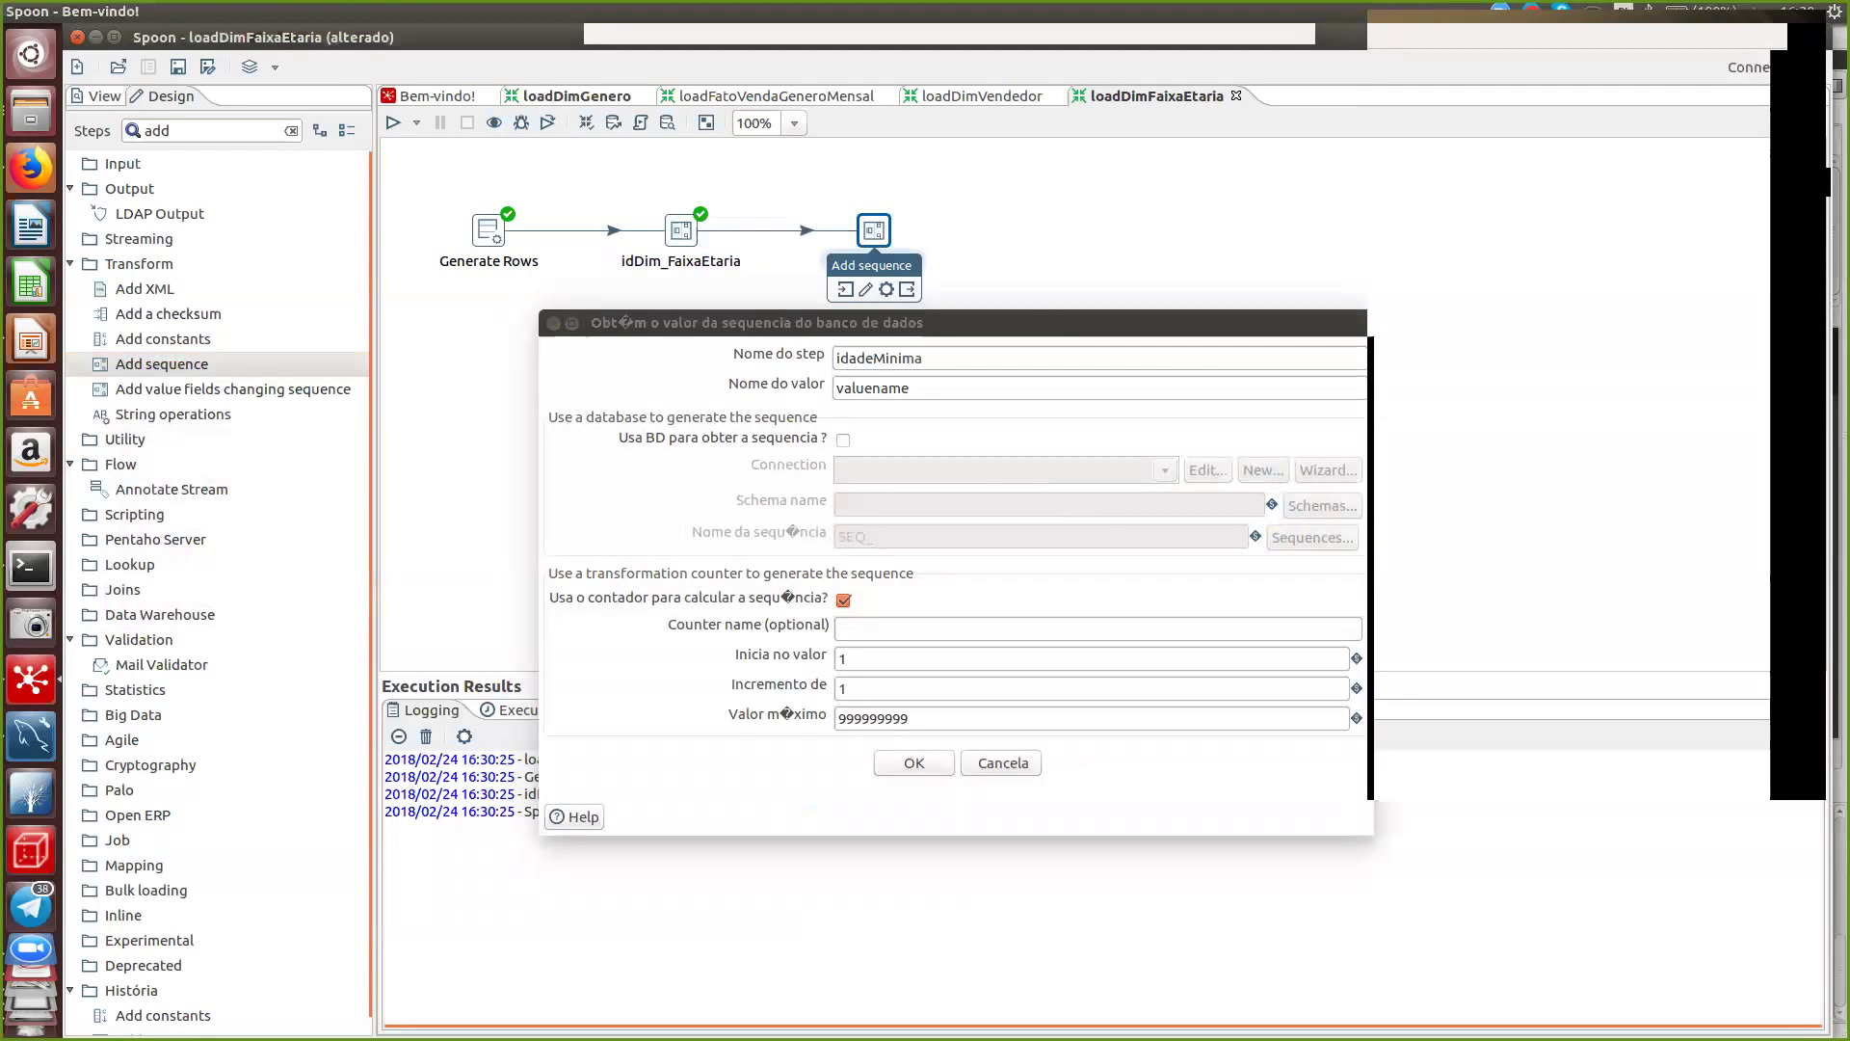
pyautogui.click(875, 359)
pyautogui.press('Delete')
pyautogui.write('m')
pyautogui.press('super')
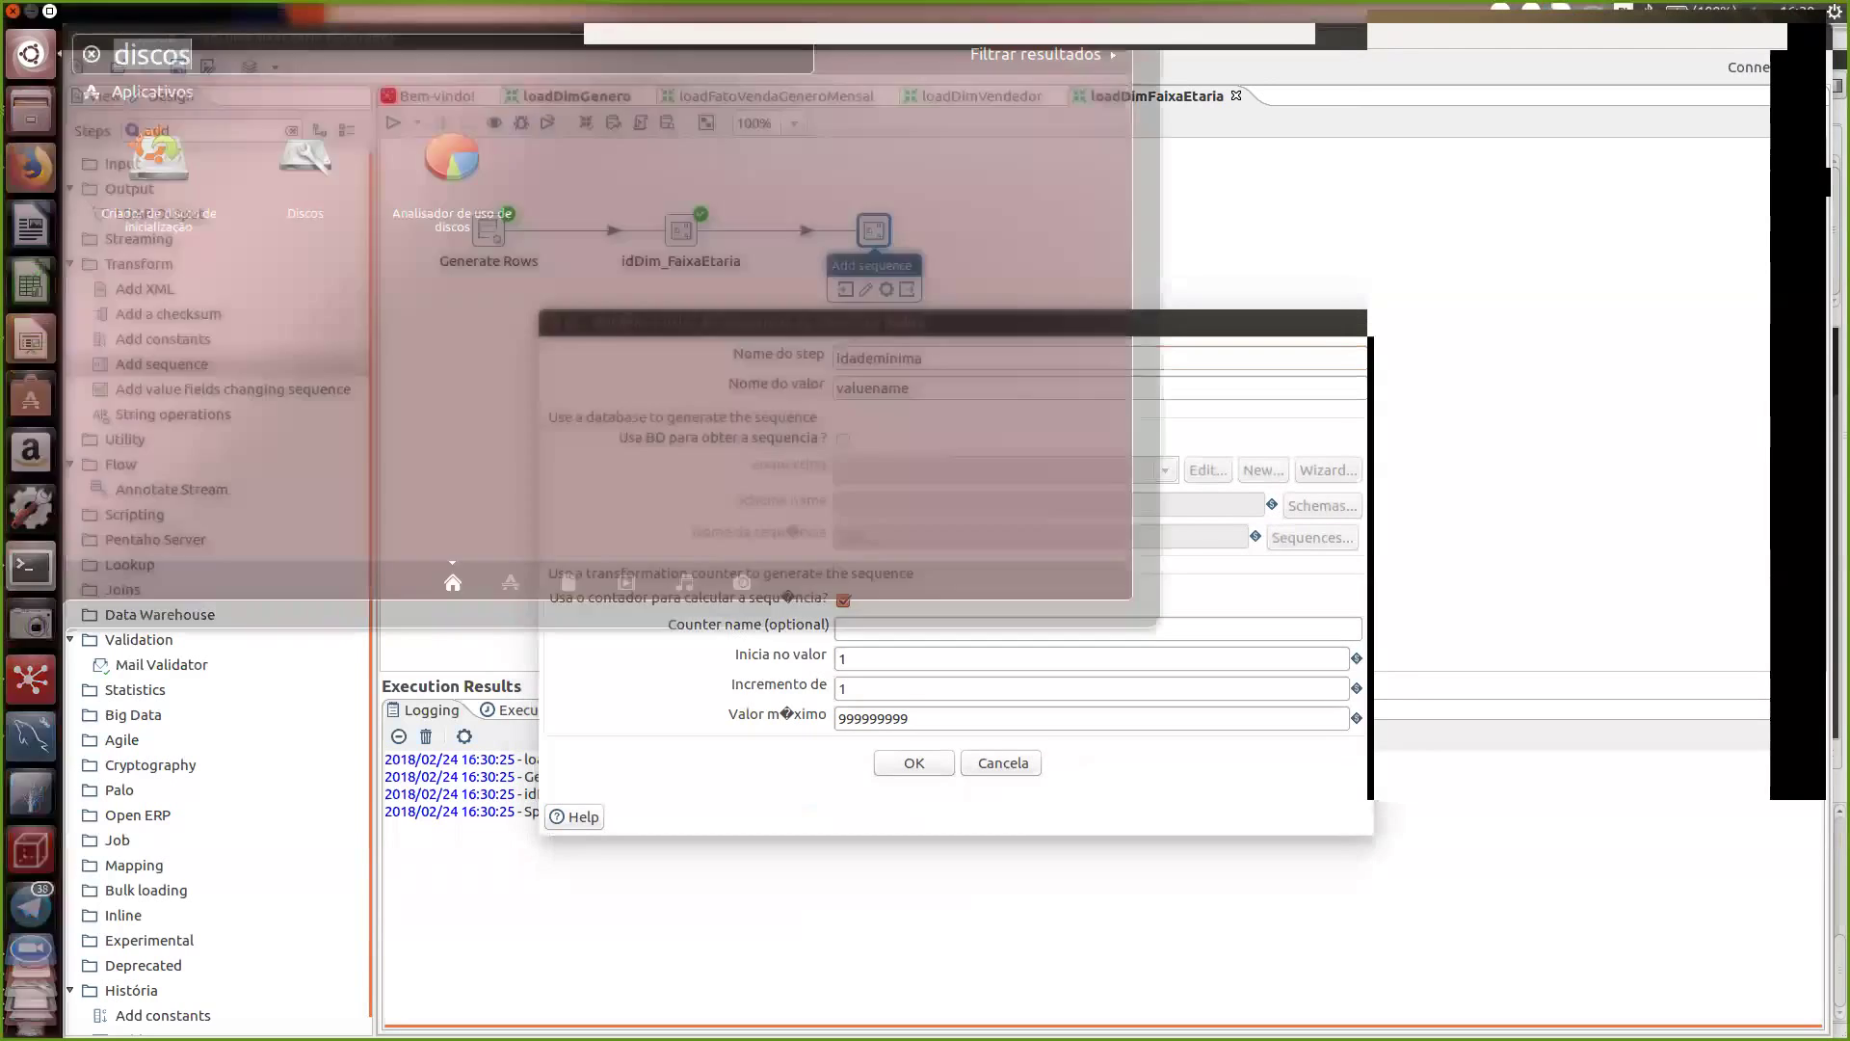
pyautogui.press('Escape')
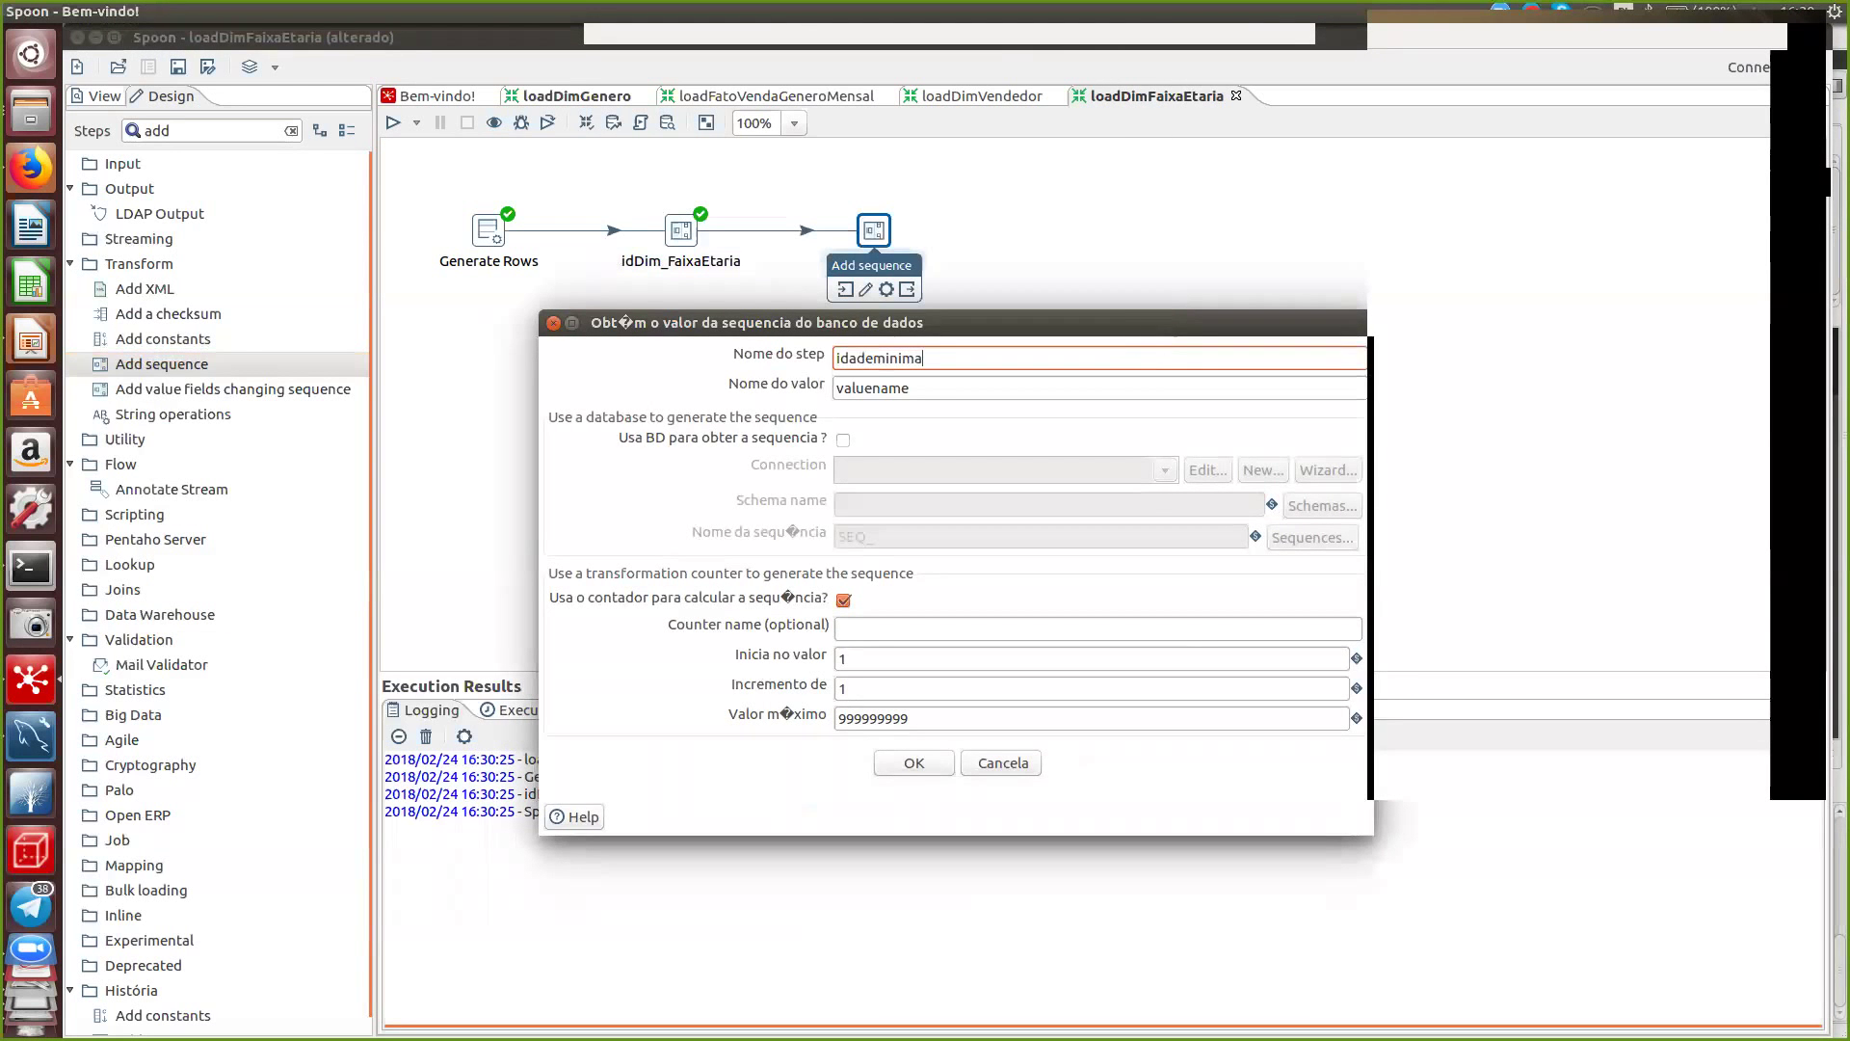
# - Set the new sequence's value name to idademinima, its start value to 0 and its increment to 10, and accept
pyautogui.hotkey('shift', 'Left')
pyautogui.hotkey('shift', 'Home')
pyautogui.hotkey('ctrl', 'c')
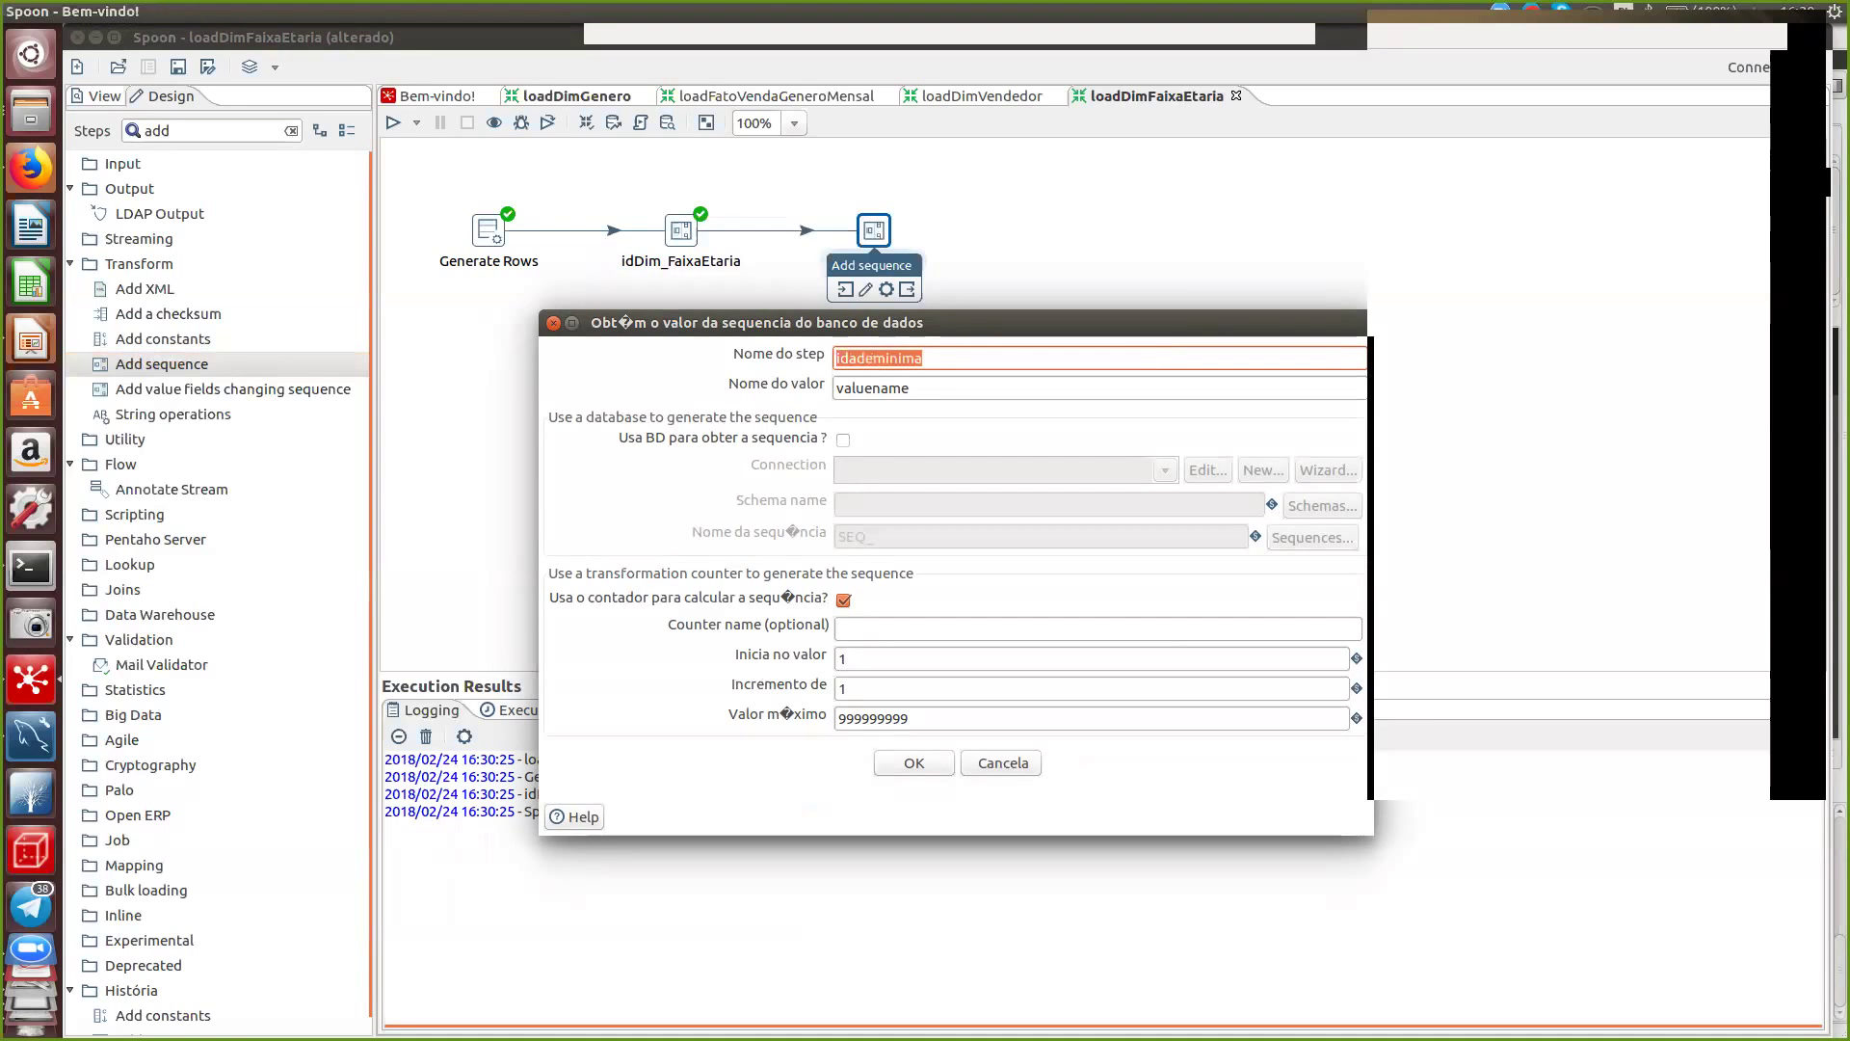
pyautogui.press('Tab')
pyautogui.hotkey('ctrl', 'v')
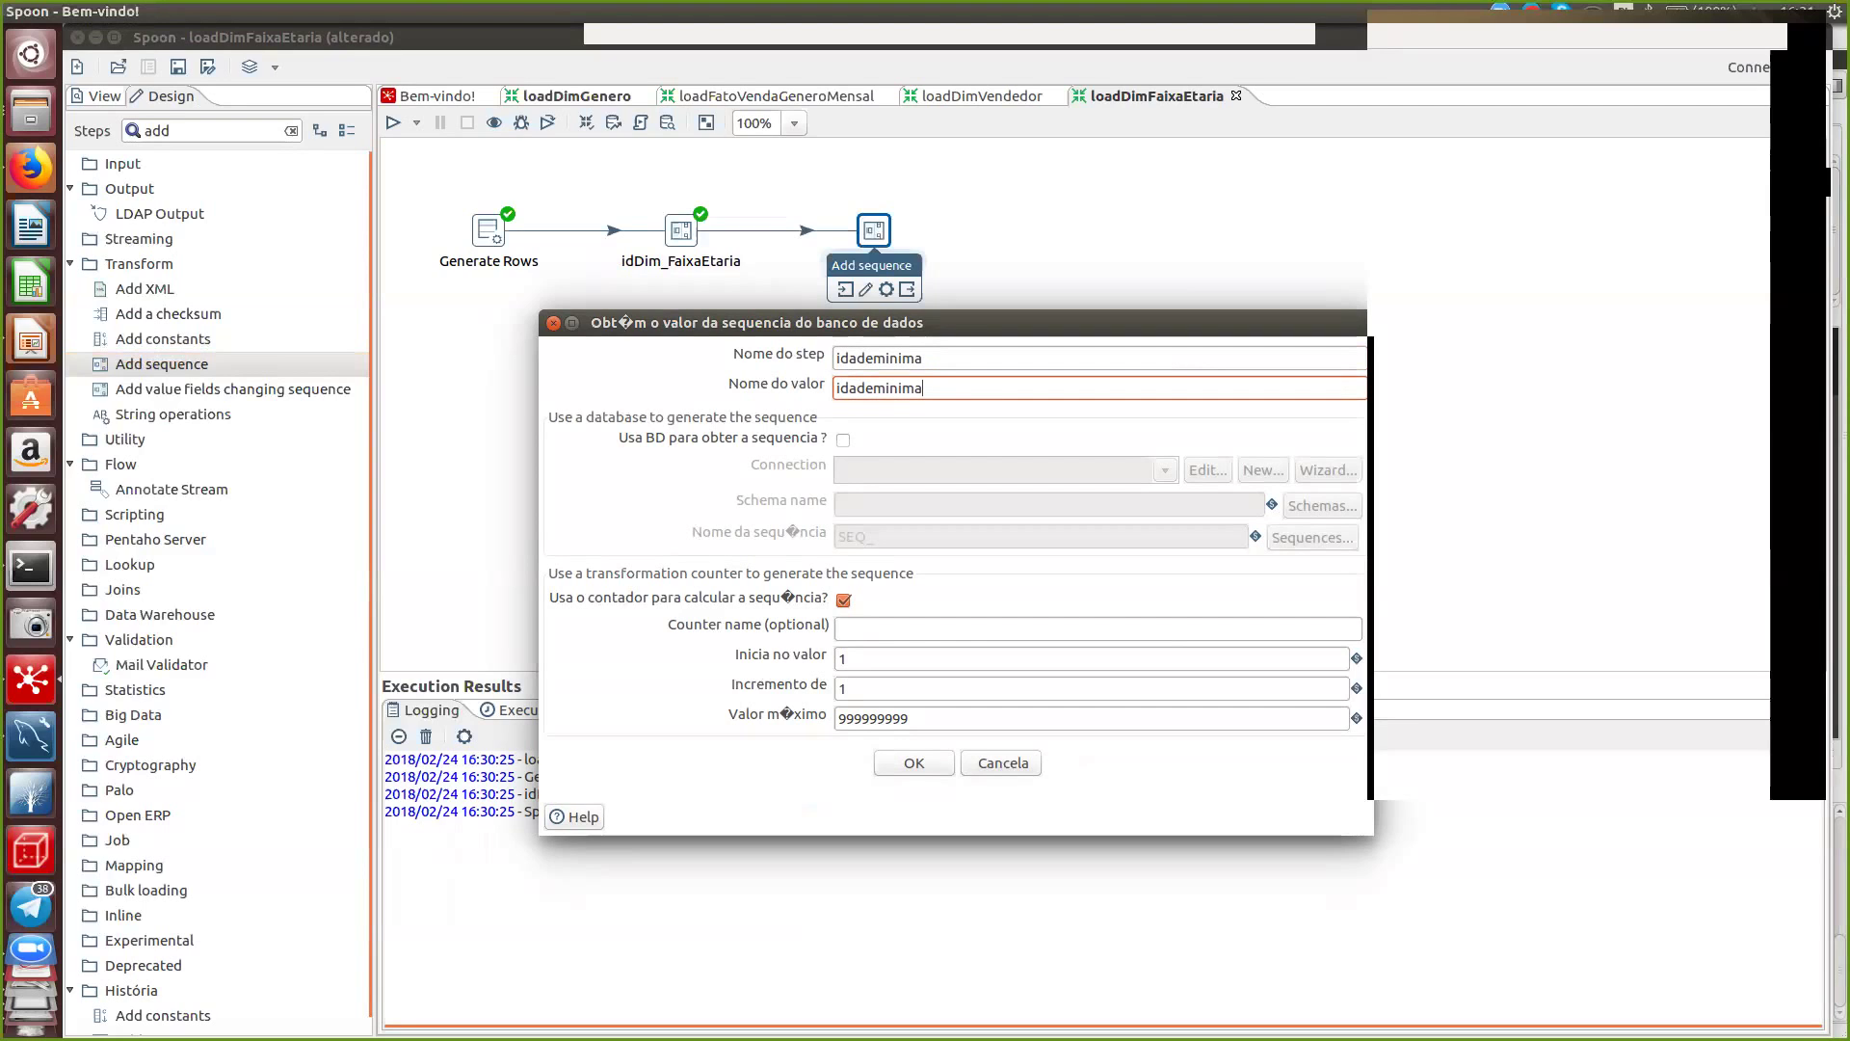
pyautogui.doubleClick(842, 659)
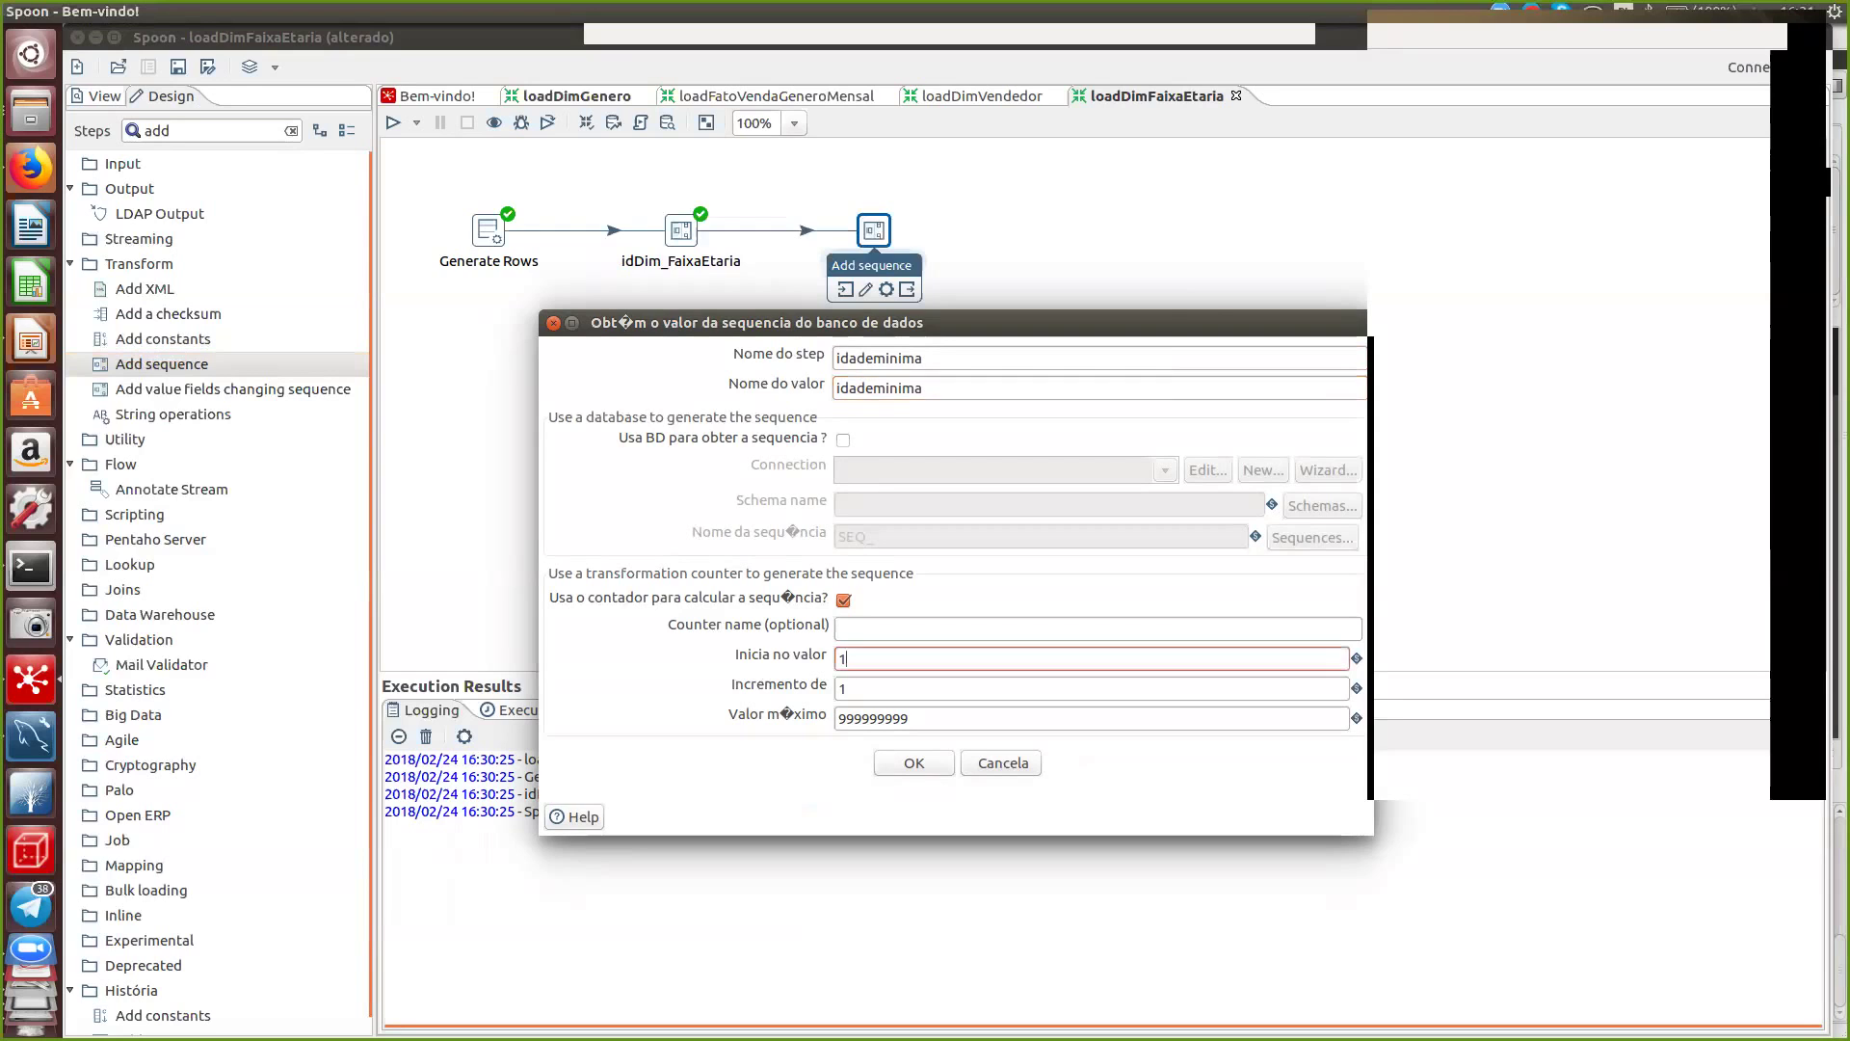
pyautogui.write('0')
pyautogui.click(842, 689)
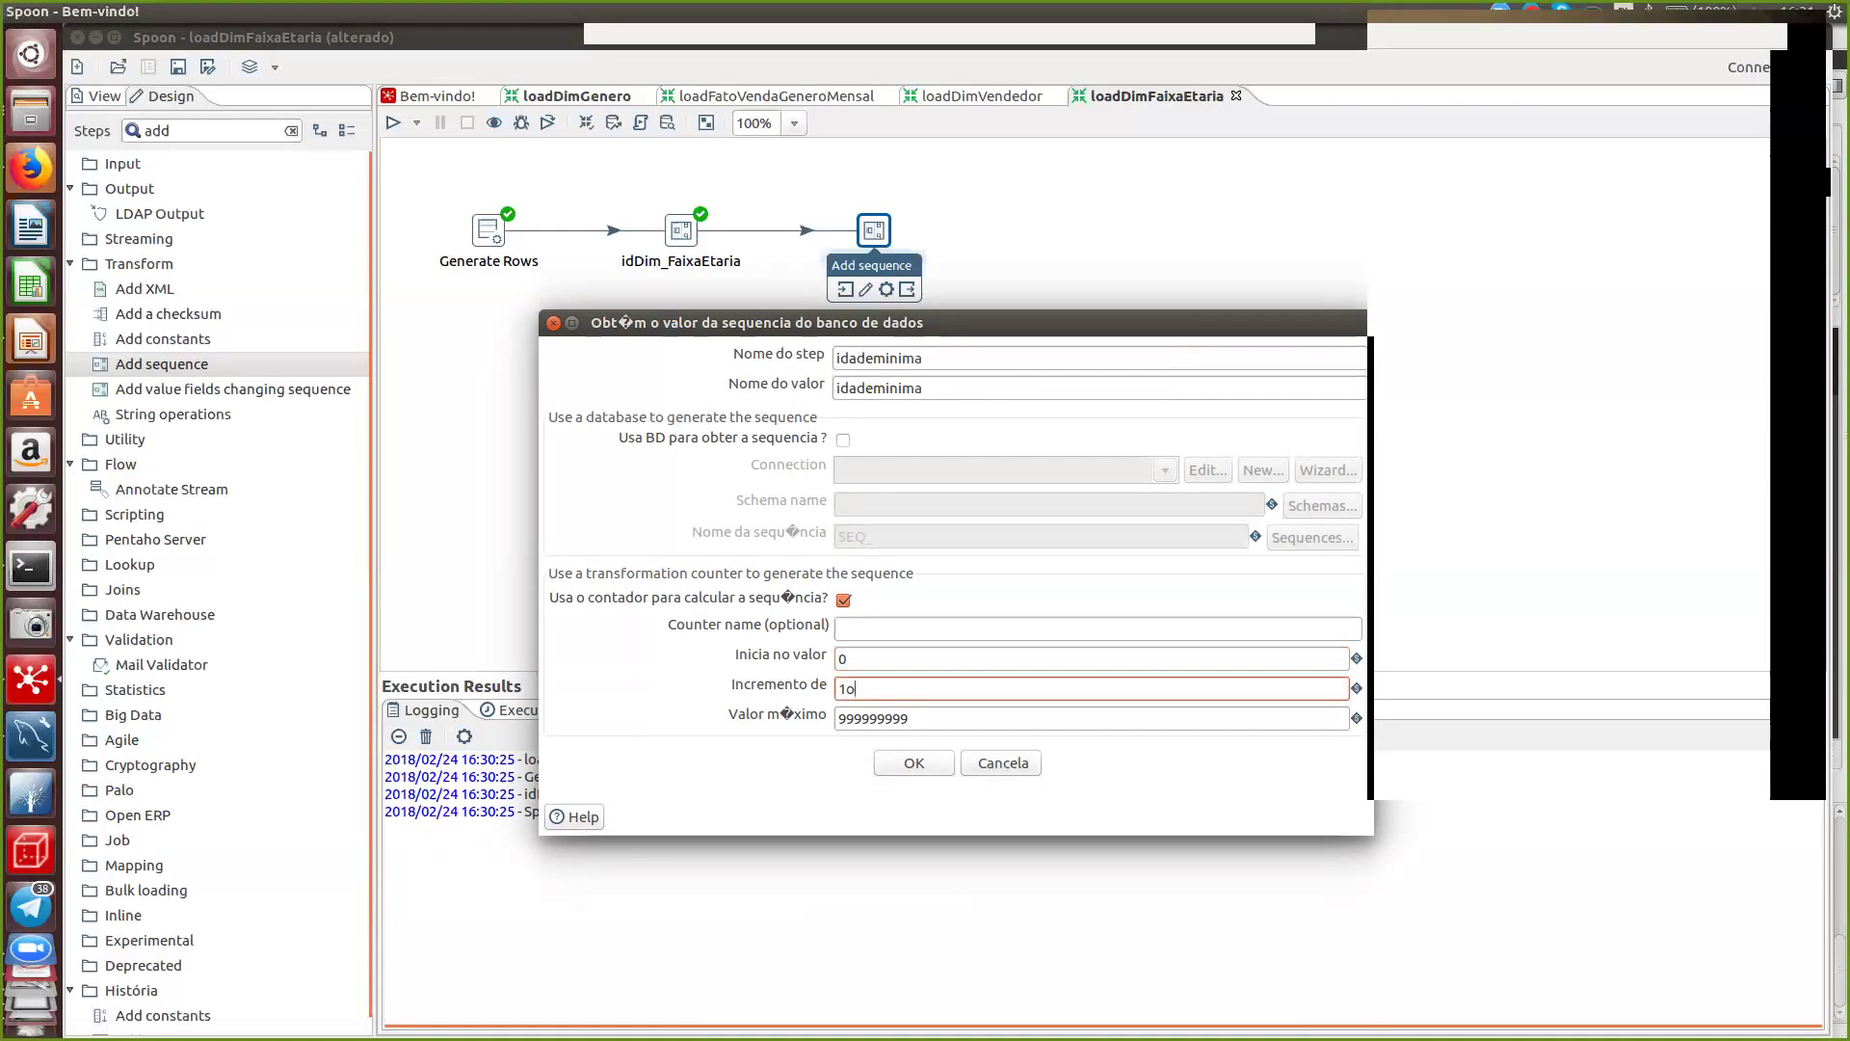
pyautogui.write('0')
pyautogui.press('Return')
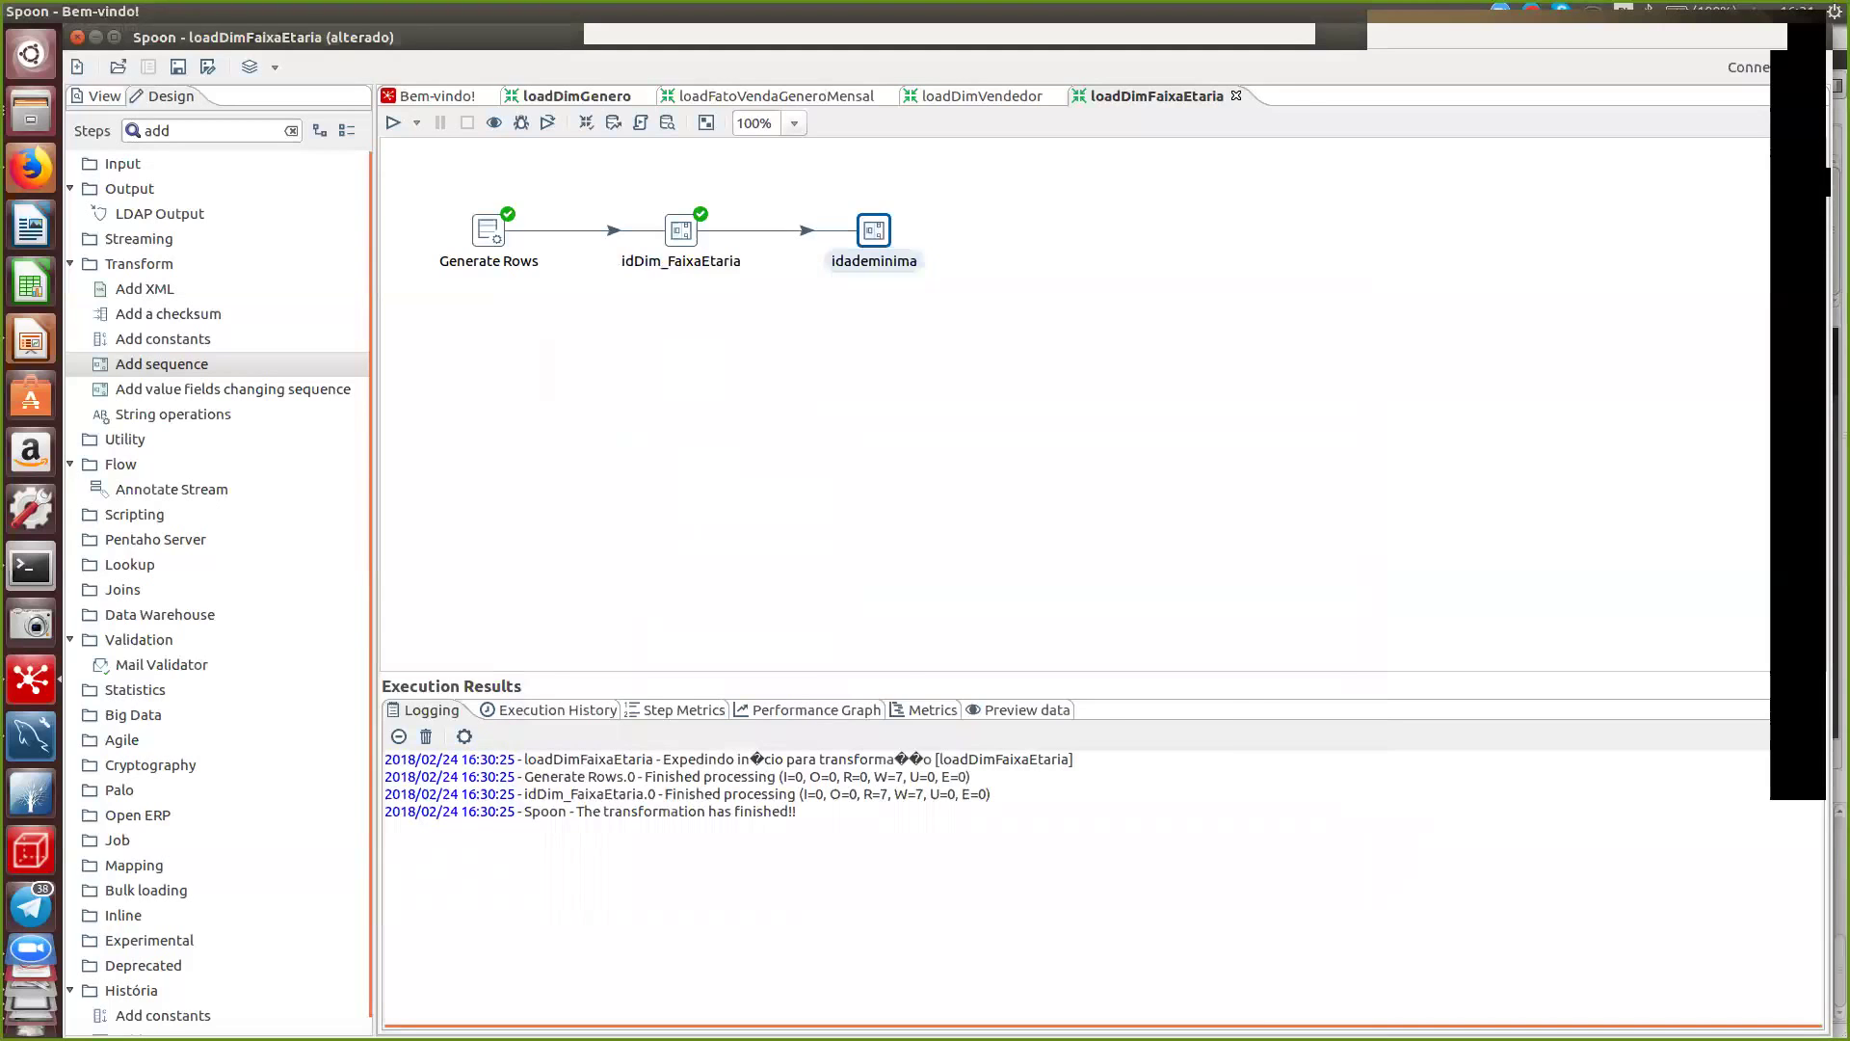
# - Preview the rows produced by the idademinima step, then close the preview
pyautogui.rightClick(872, 227)
pyautogui.click(964, 611)
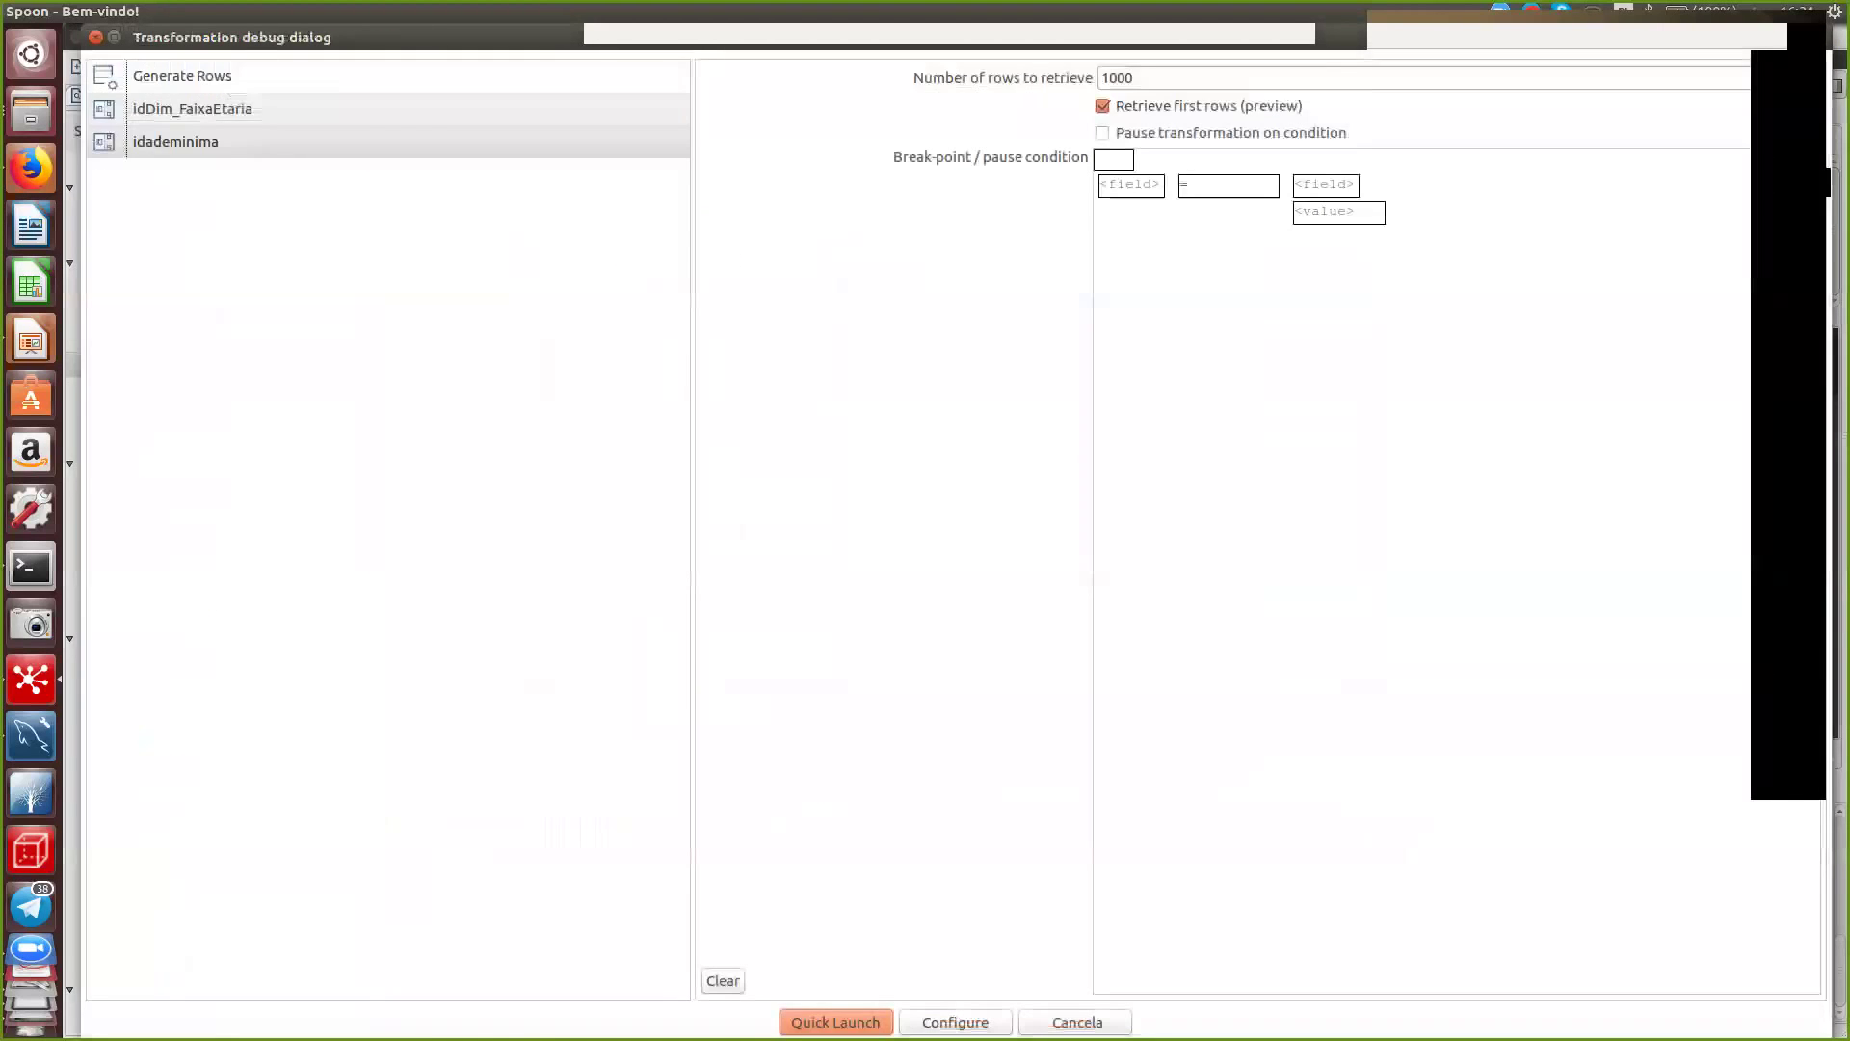
pyautogui.press('Return')
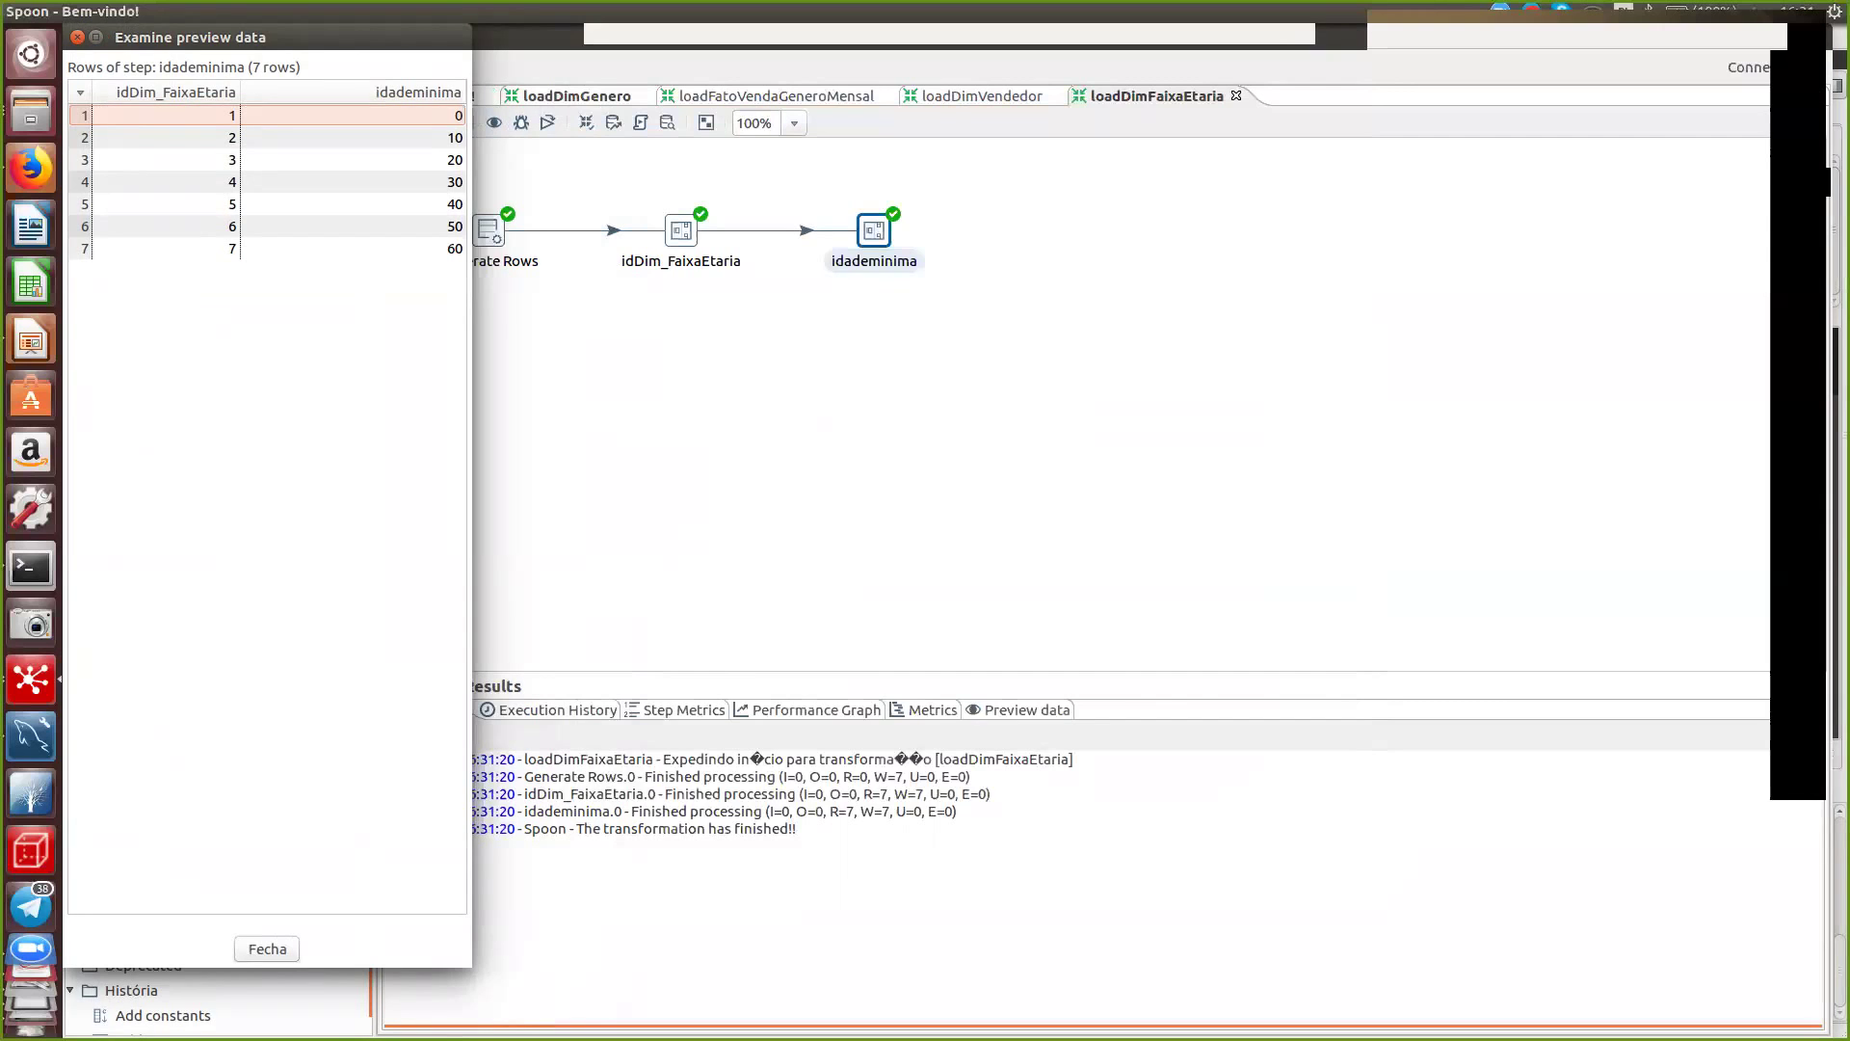
pyautogui.click(267, 948)
pyautogui.click(1012, 576)
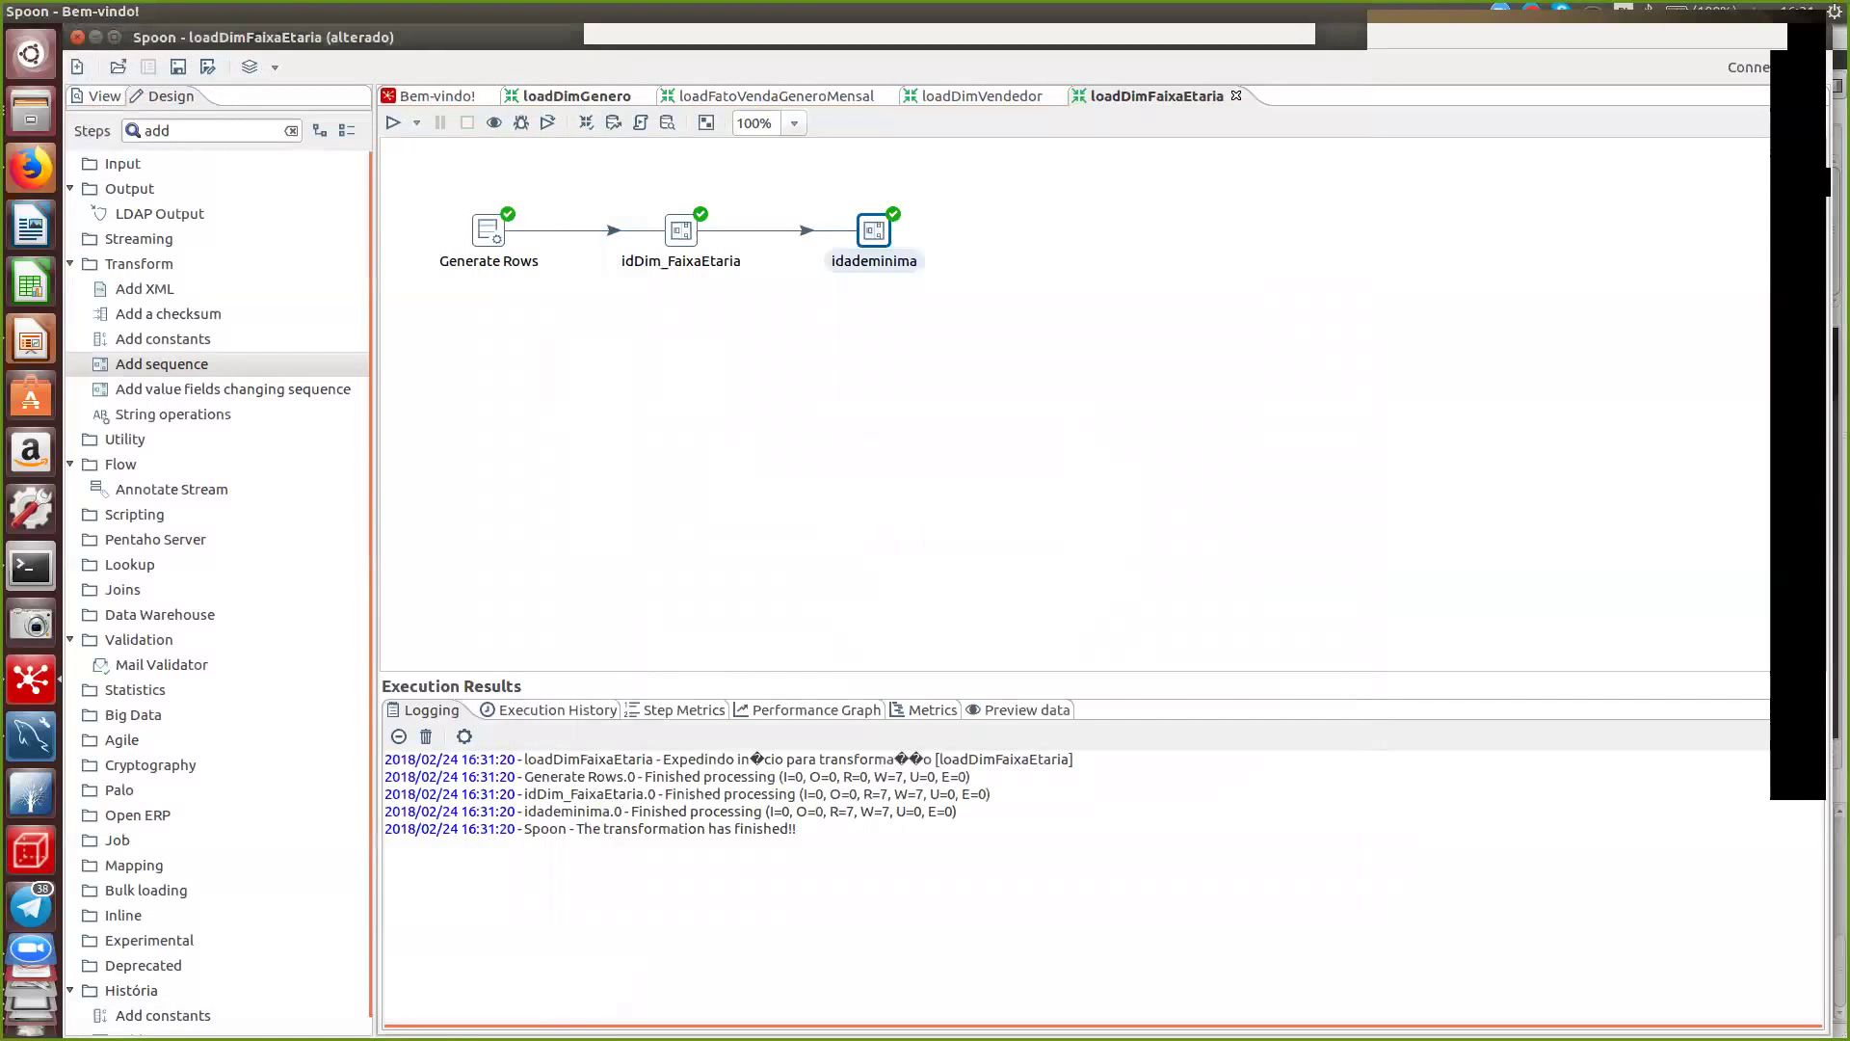
# - Paste a copy of the idademinima step, place it after the original and connect idademinima to it with a hop
pyautogui.hotkey('ctrl', 'v')
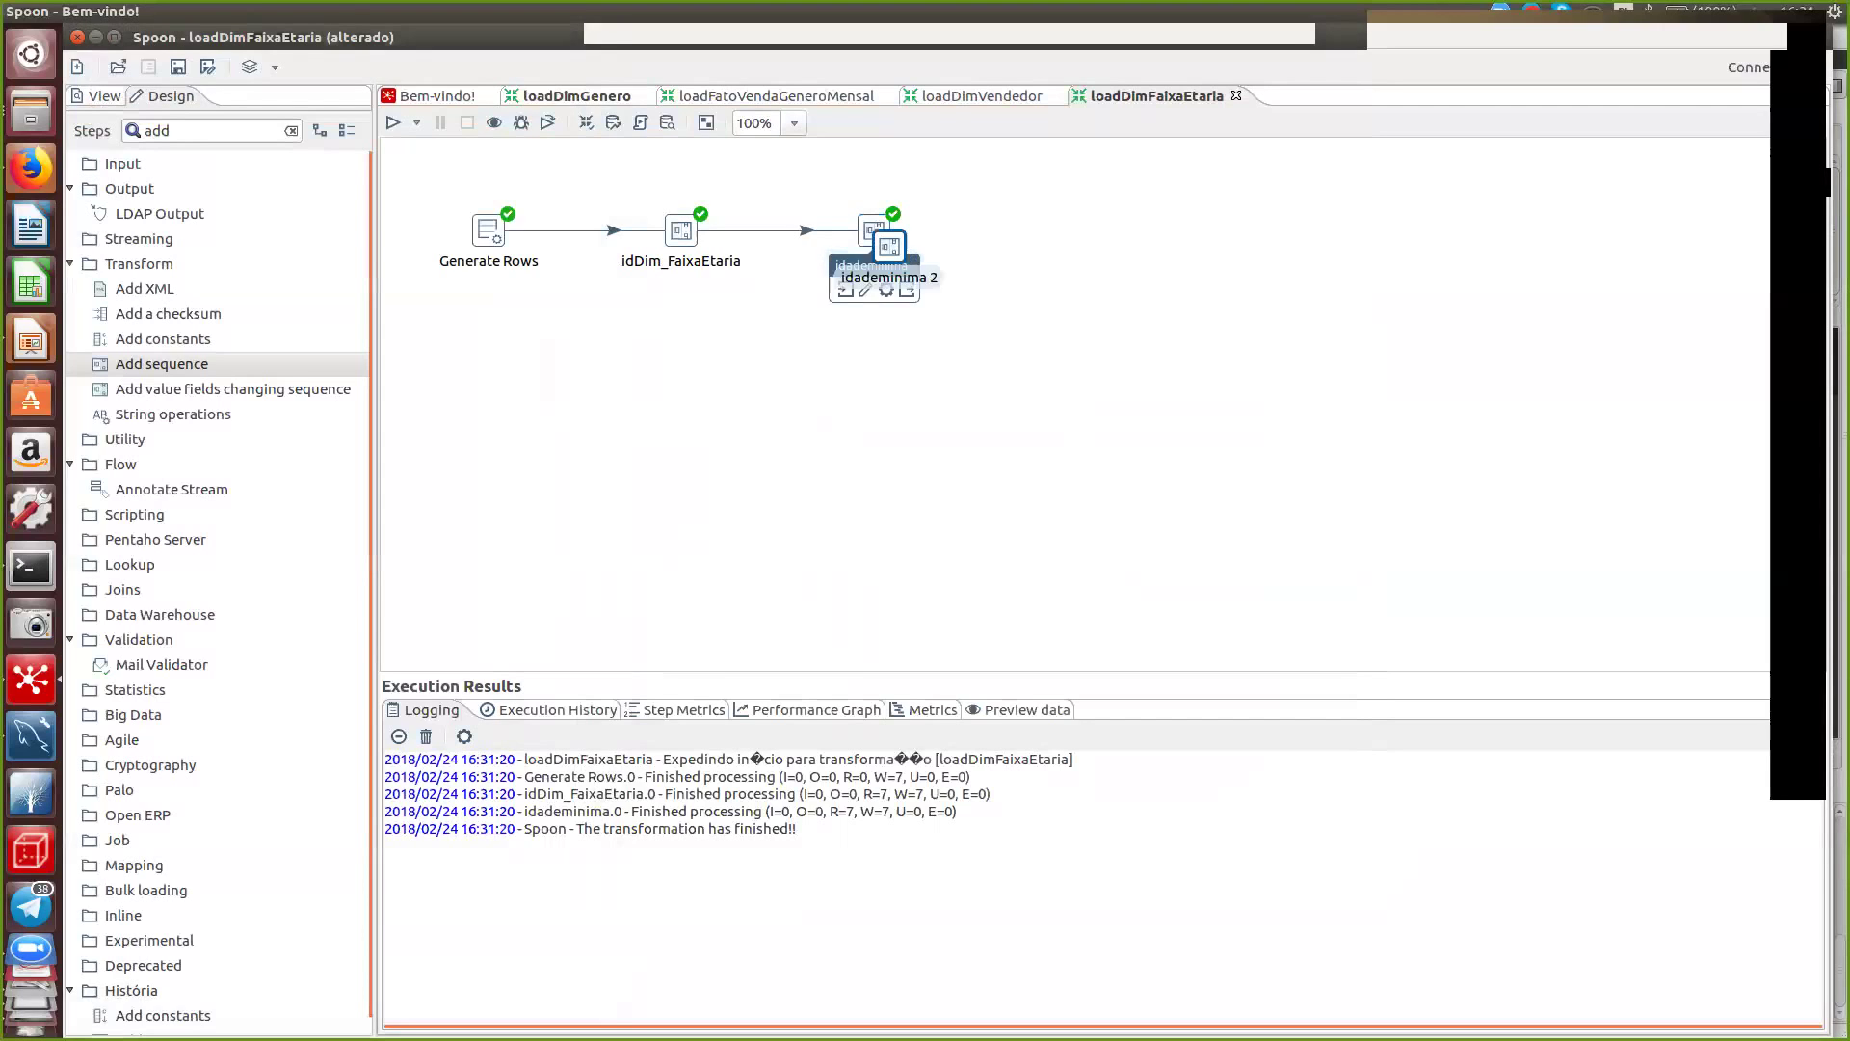
pyautogui.moveTo(887, 251); pyautogui.dragTo(1013, 231)
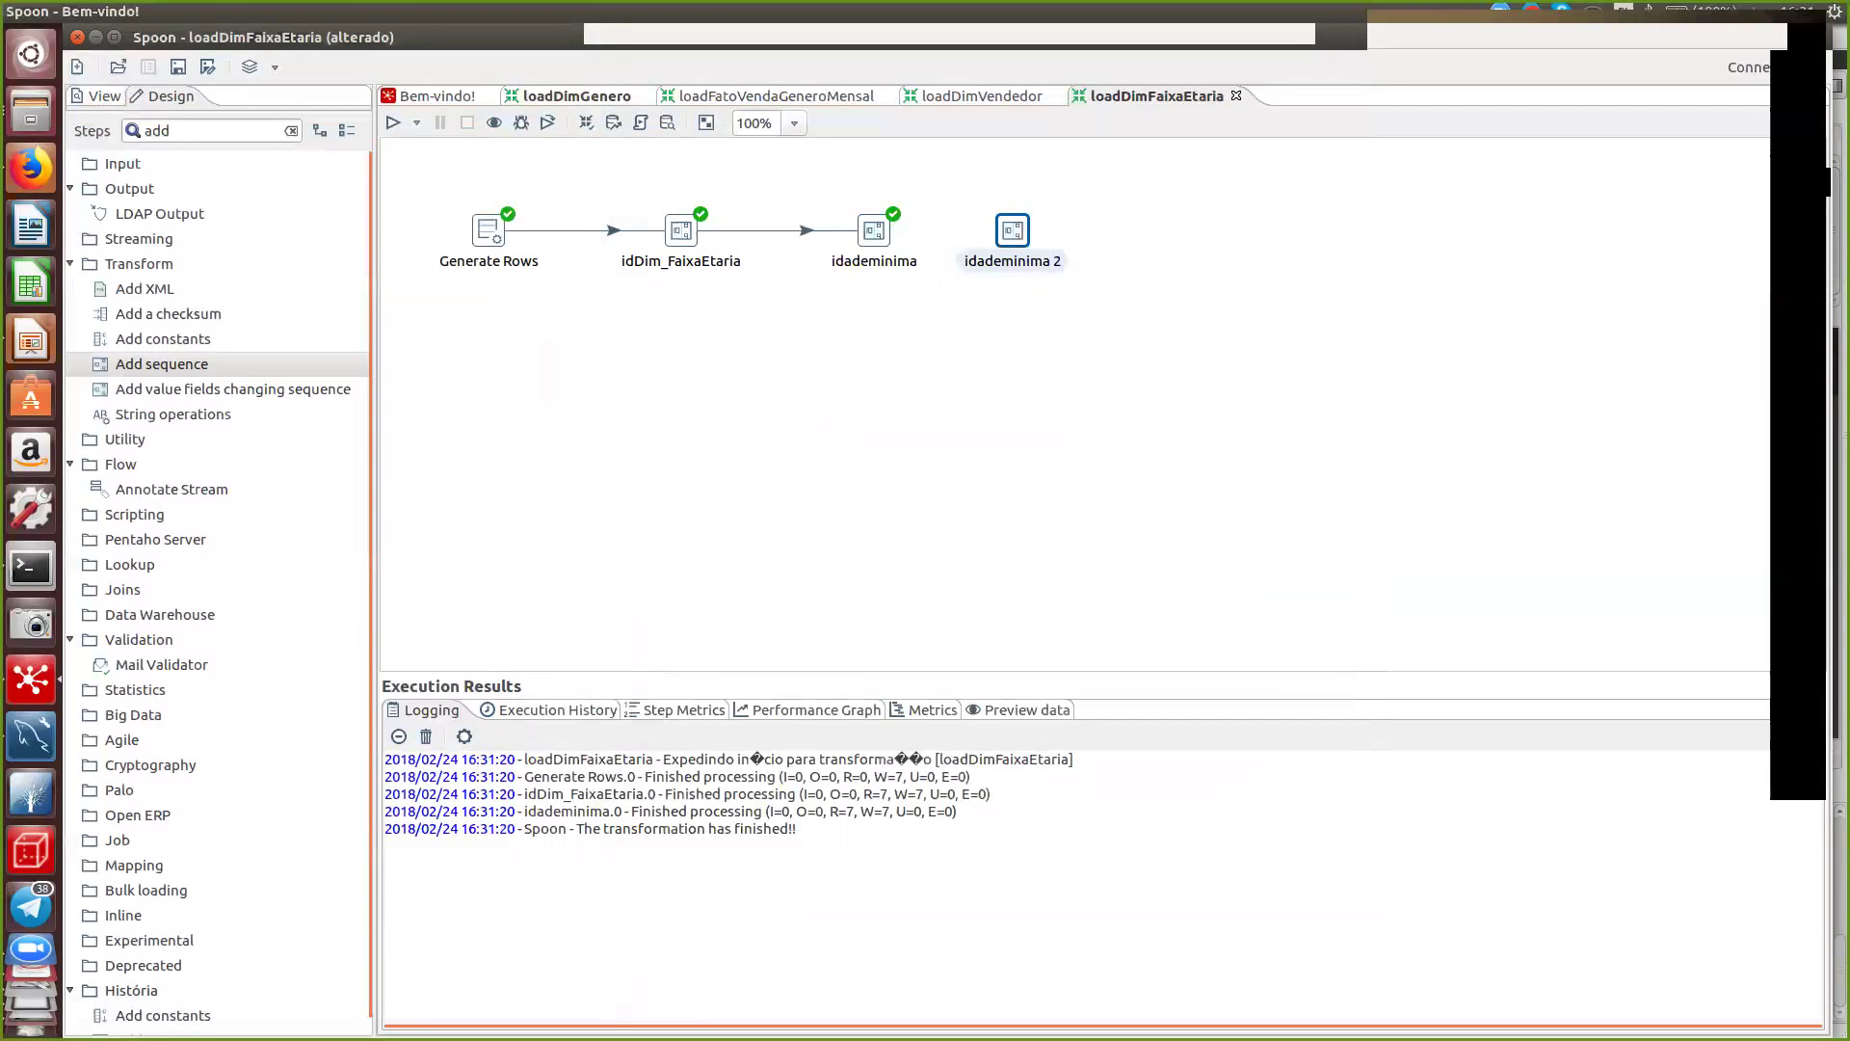
pyautogui.moveTo(874, 232)
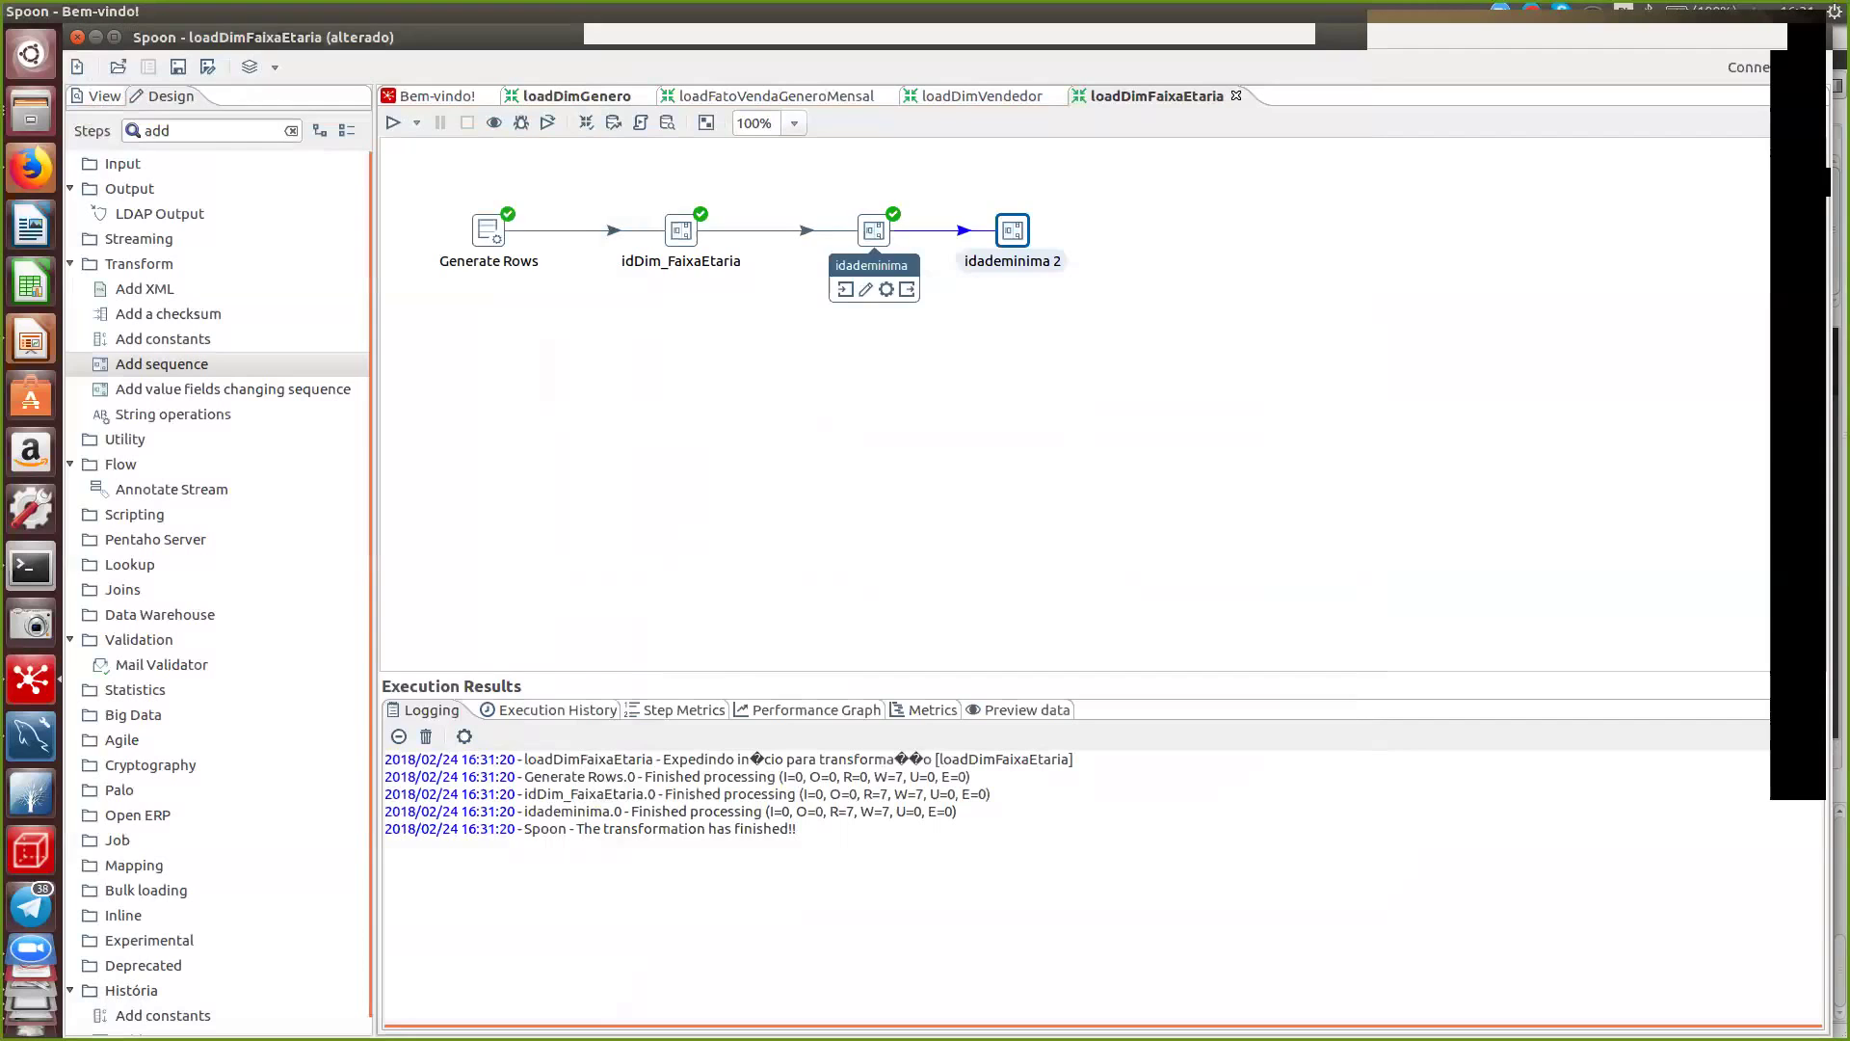
pyautogui.doubleClick(1013, 230)
pyautogui.click(1002, 762)
pyautogui.moveTo(874, 231)
pyautogui.moveTo(907, 289); pyautogui.dragTo(1013, 230)
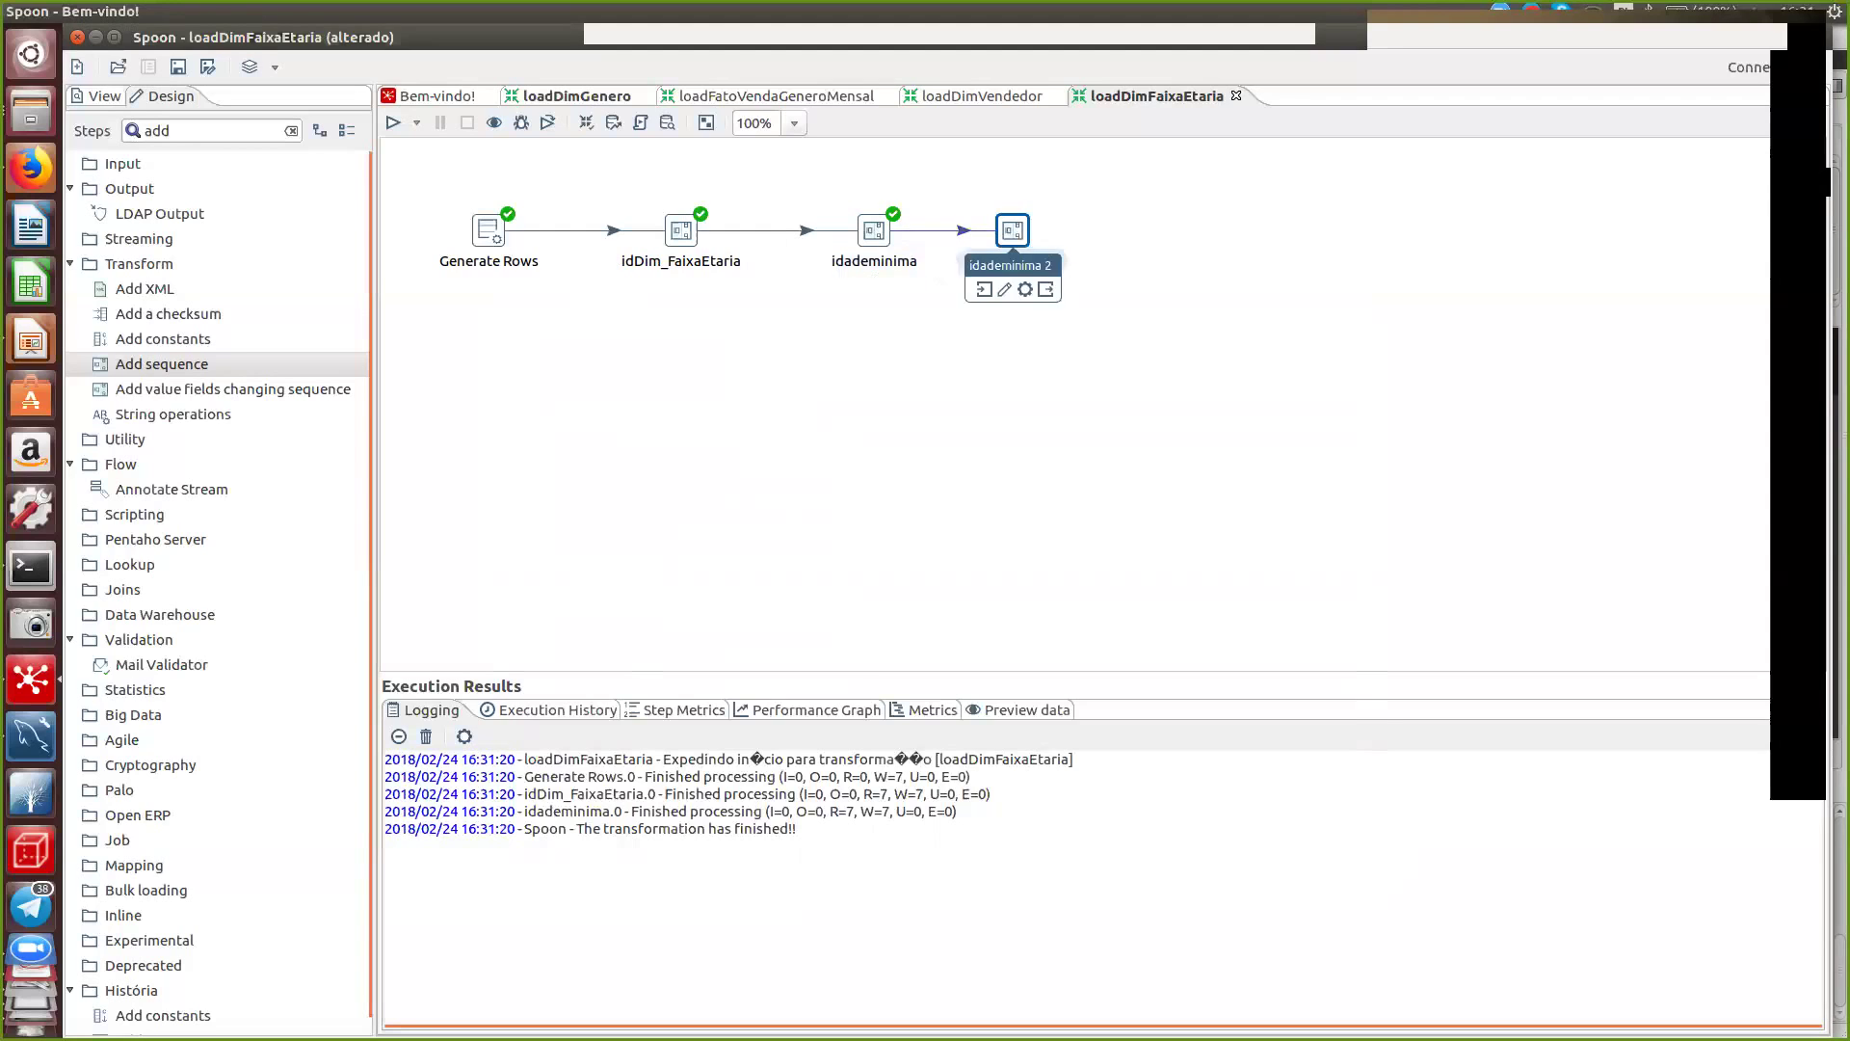
# - Set both the step name and the value name of the copied sequence step to idademaxima
pyautogui.doubleClick(1013, 230)
pyautogui.press('End')
pyautogui.press('BackSpace')
pyautogui.press('BackSpace')
pyautogui.press('BackSpace')
pyautogui.press('BackSpace')
pyautogui.press('BackSpace')
pyautogui.press('BackSpace')
pyautogui.press('BackSpace')
pyautogui.write('axima')
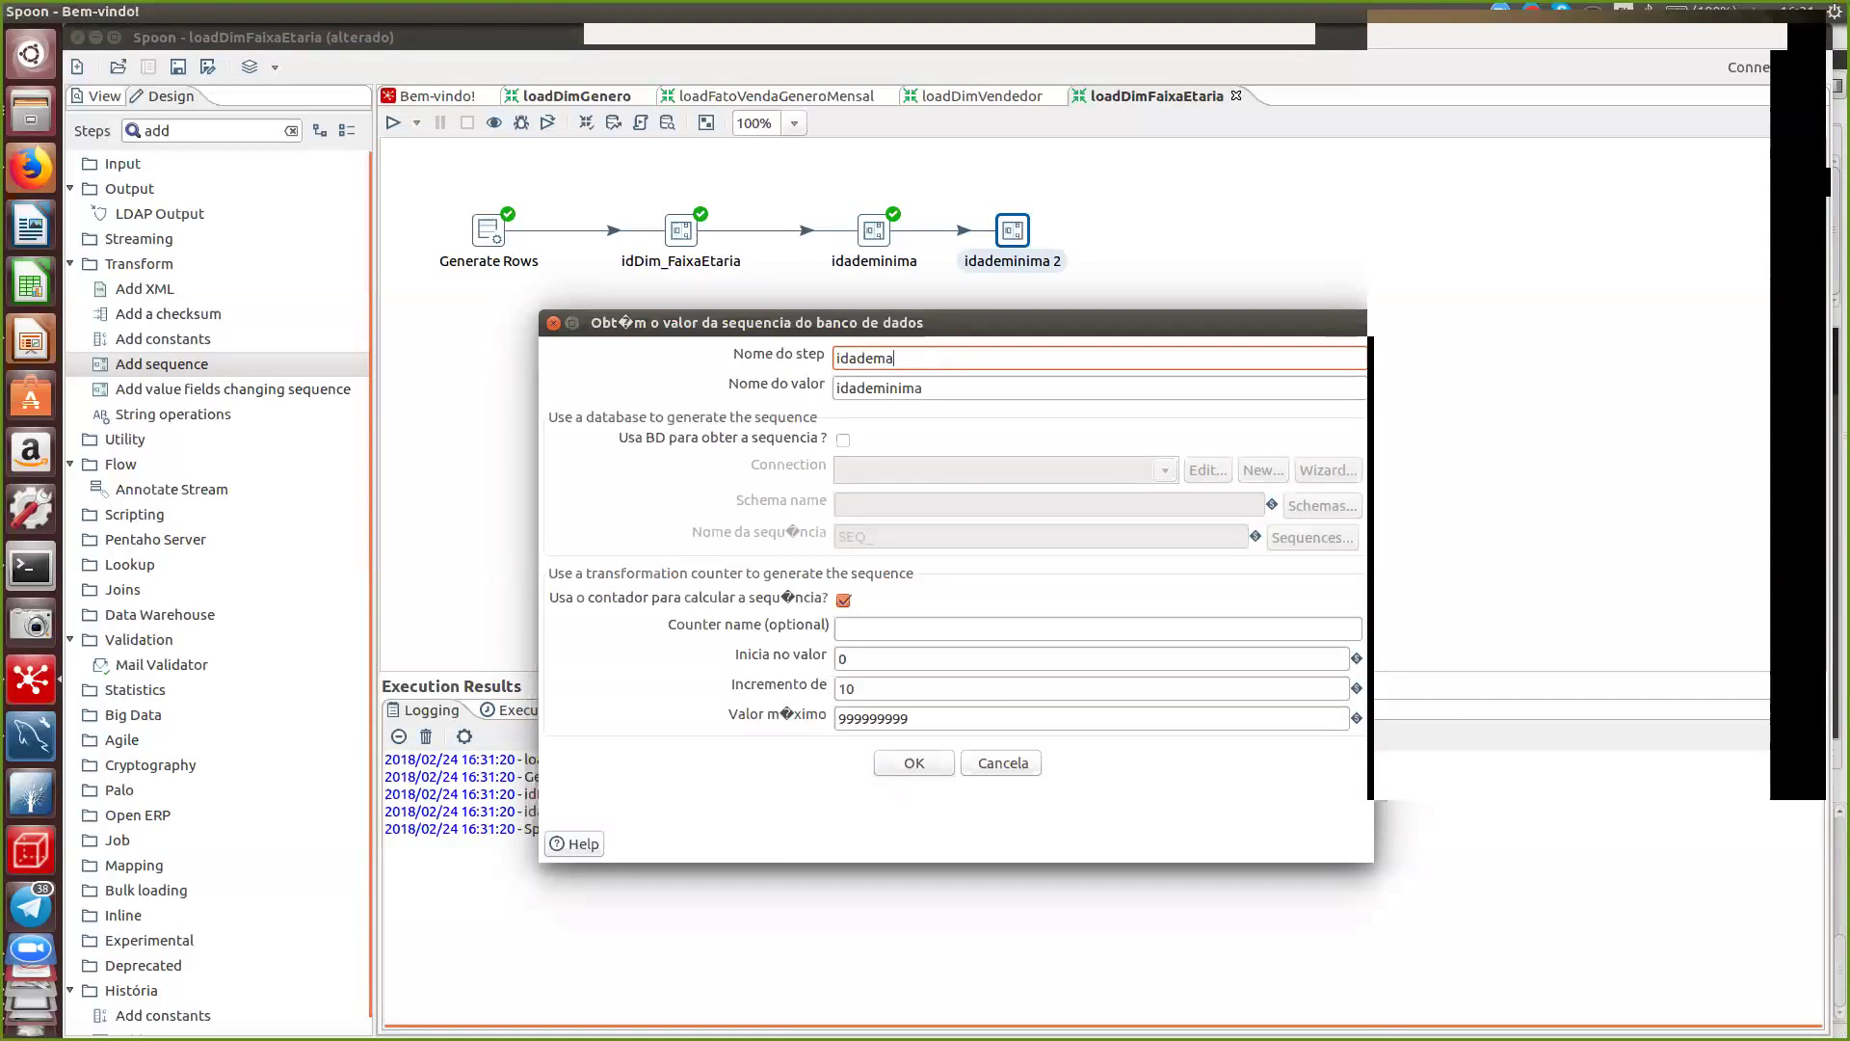
pyautogui.press('Tab')
pyautogui.press('BackSpace')
pyautogui.press('BackSpace')
pyautogui.press('BackSpace')
pyautogui.press('BackSpace')
pyautogui.press('BackSpace')
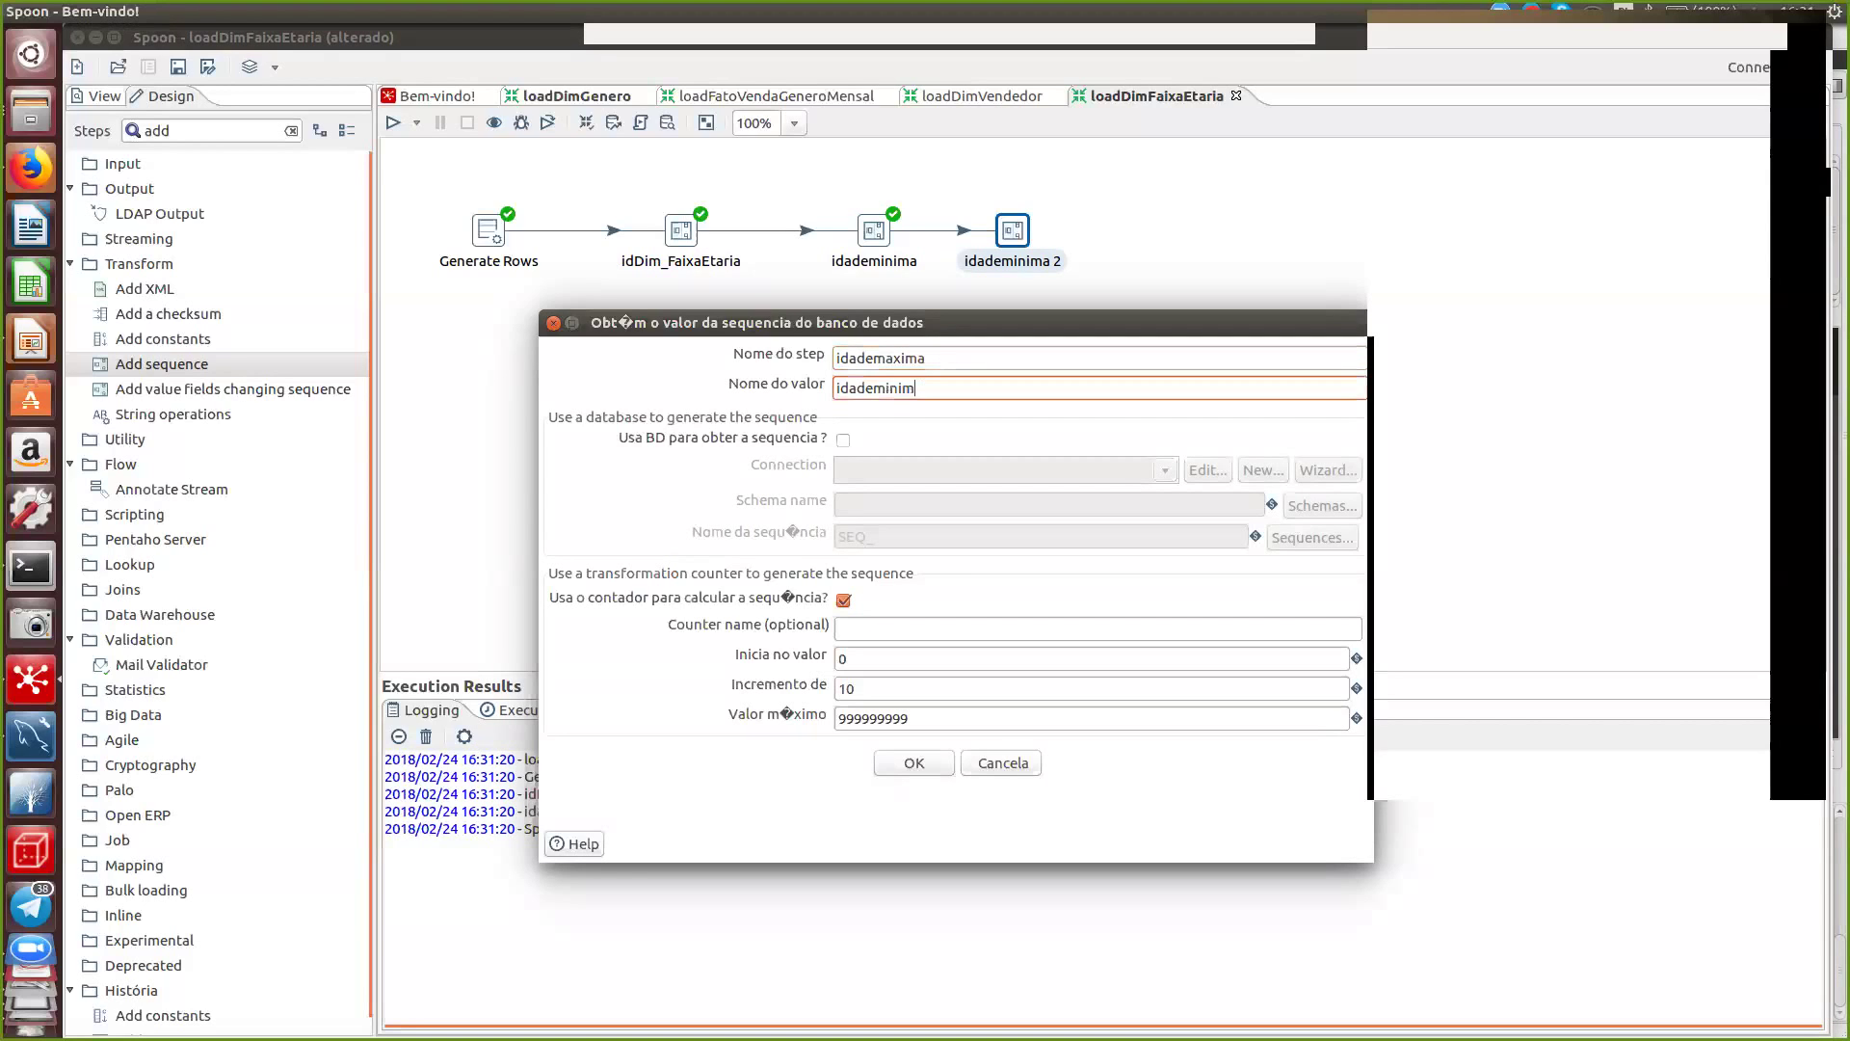
pyautogui.write('axima')
# - Set the idademaxima sequence's start value to 10 and accept the settings
pyautogui.doubleClick(842, 659)
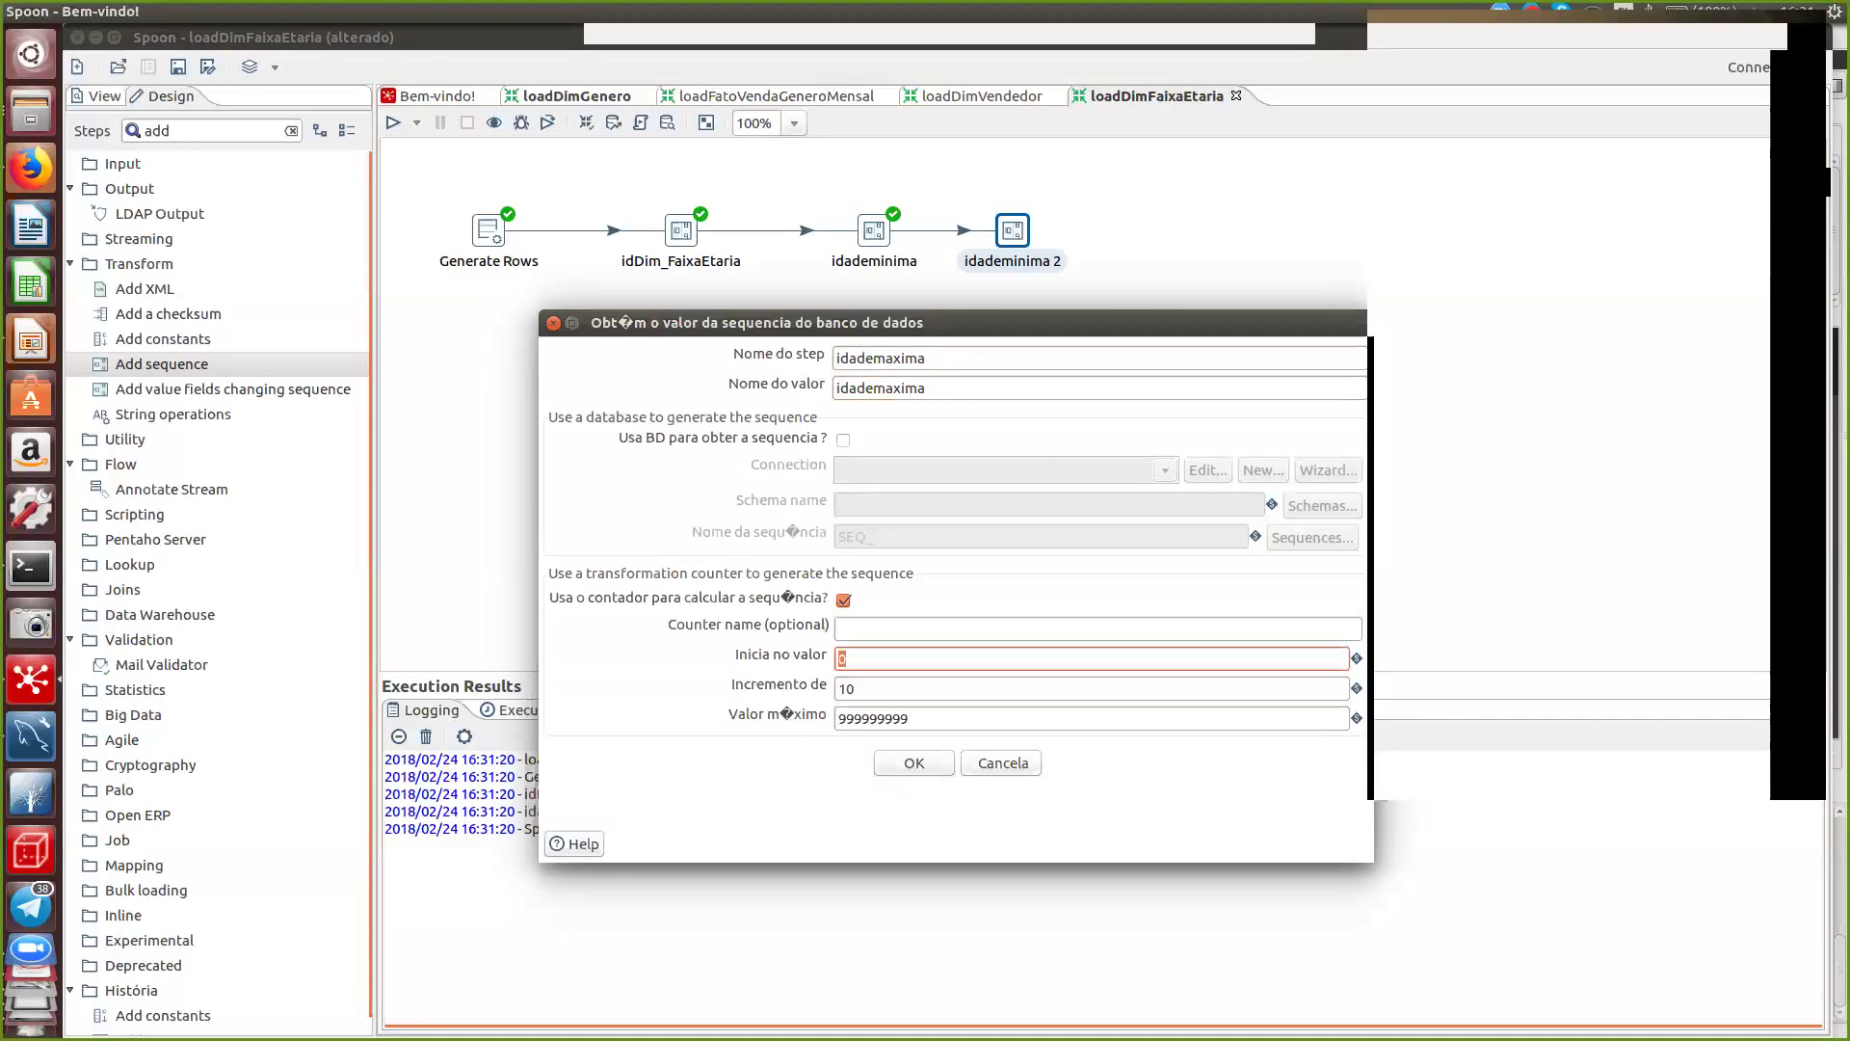
pyautogui.write('10')
pyautogui.click(913, 764)
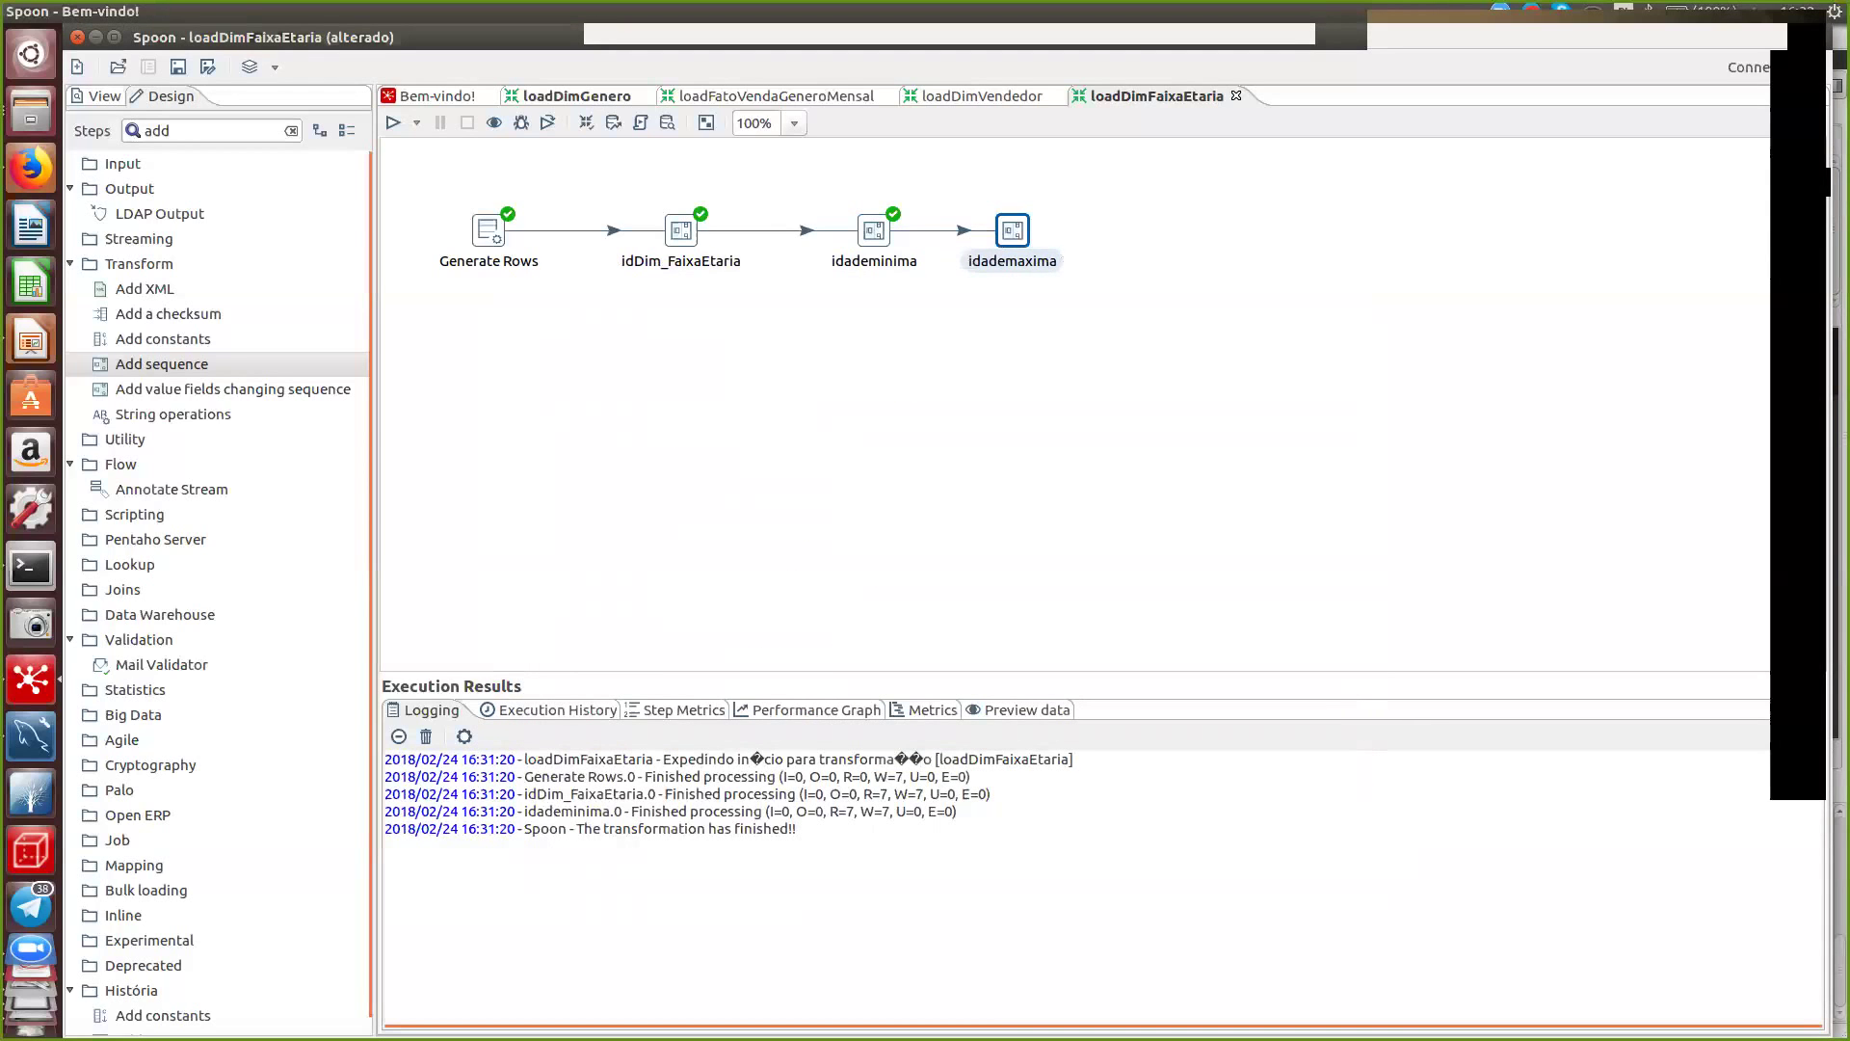
# - Preview the rows produced by the idademaxima step, then close the preview
pyautogui.rightClick(1017, 231)
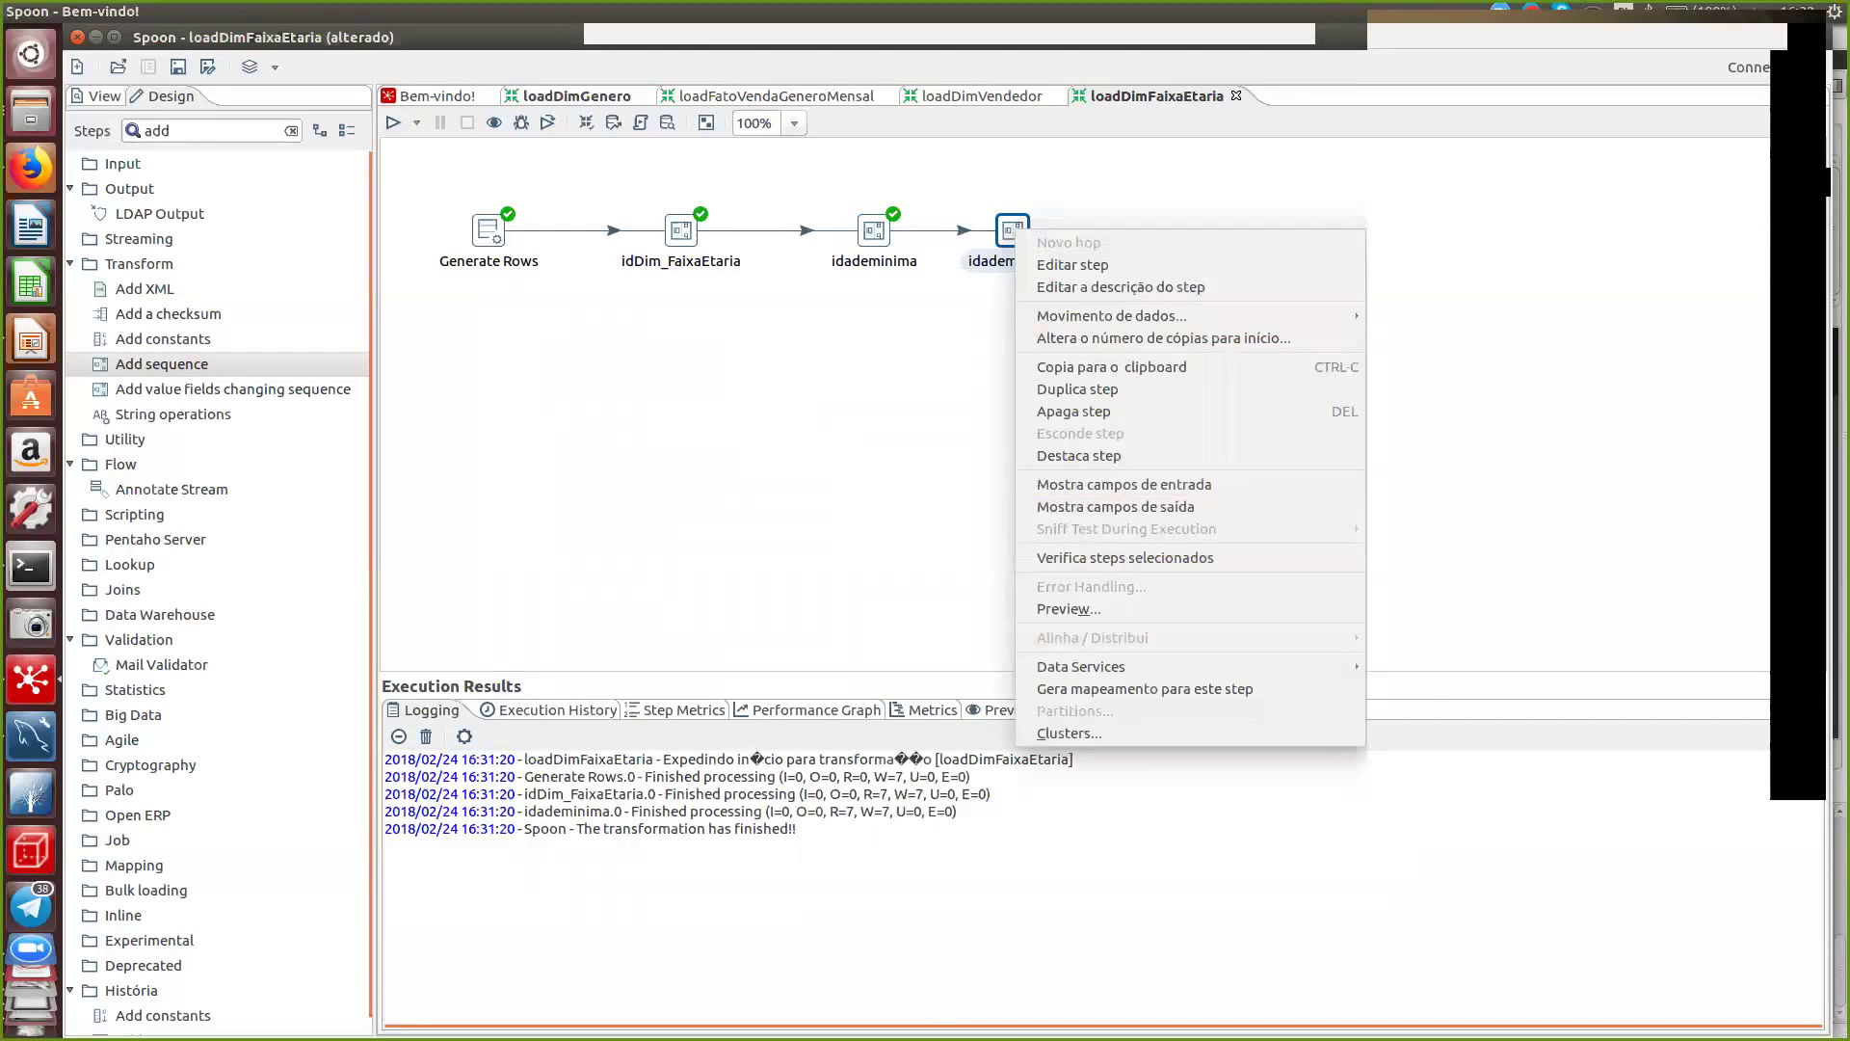
pyautogui.click(1069, 608)
pyautogui.click(835, 1018)
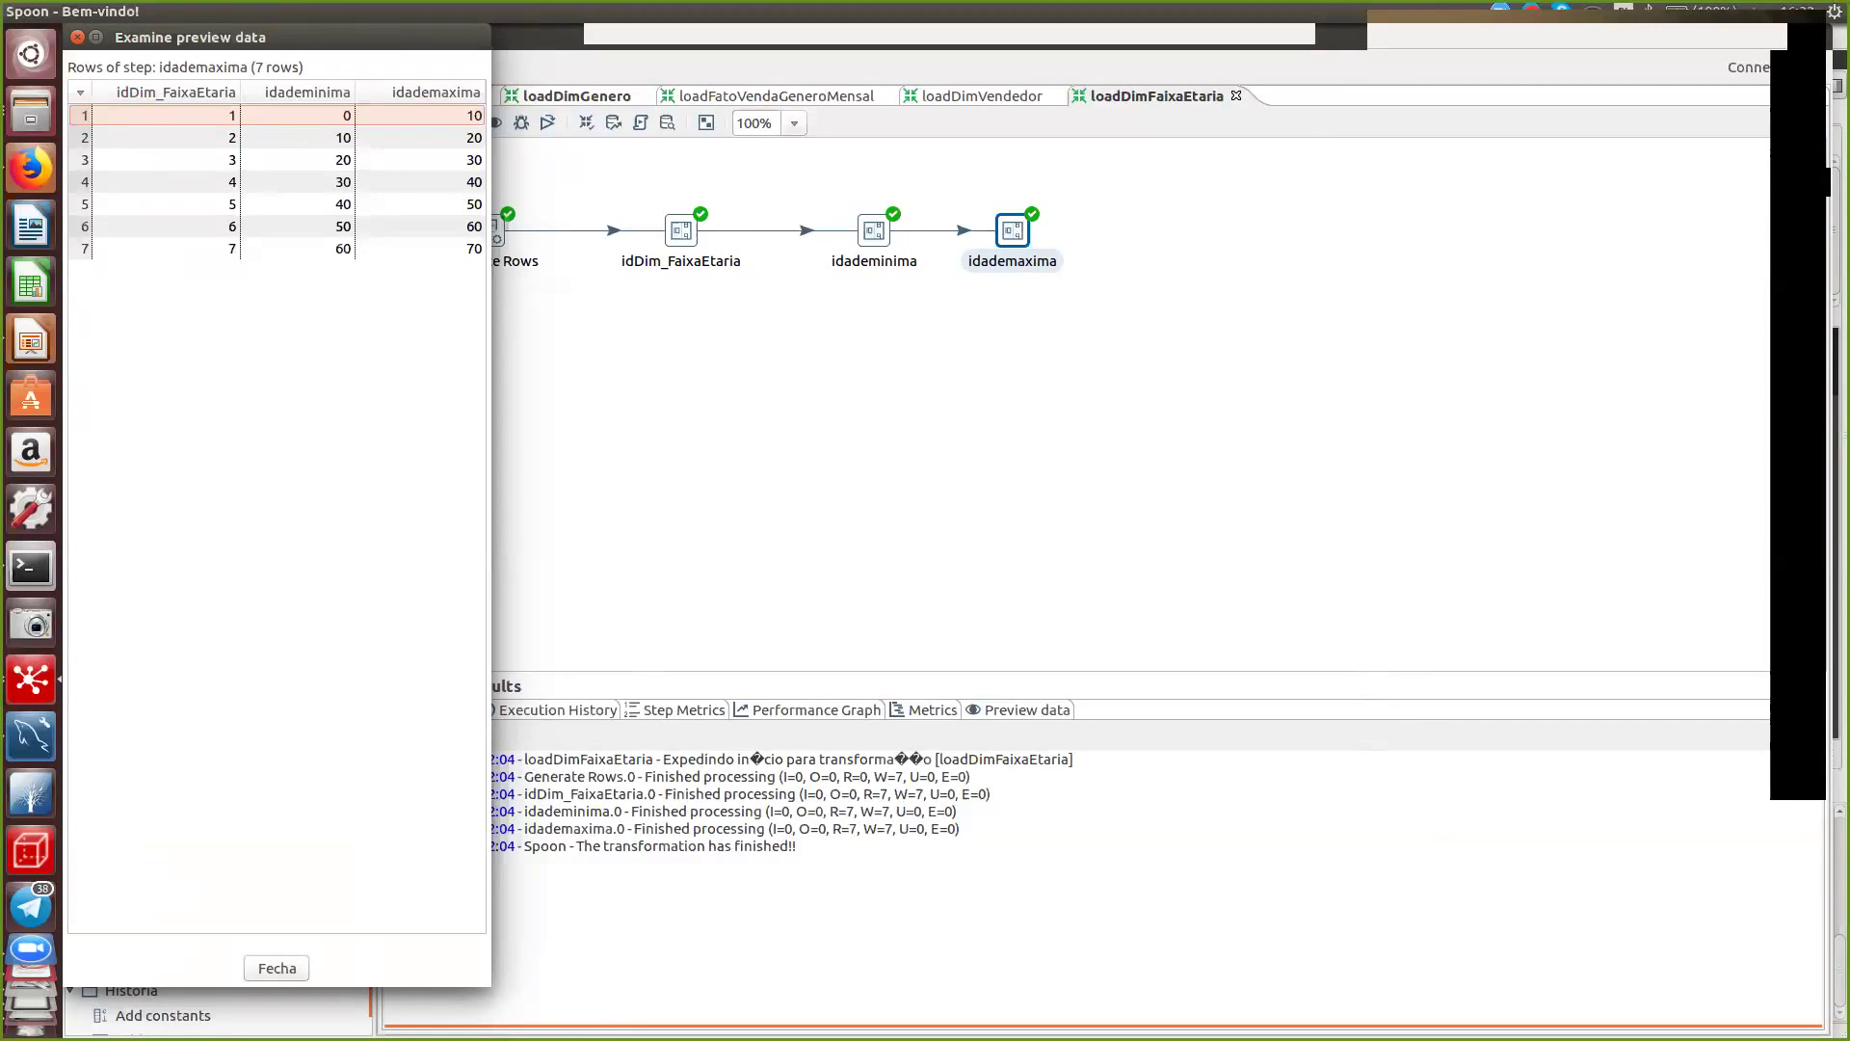
pyautogui.click(276, 968)
pyautogui.click(1012, 575)
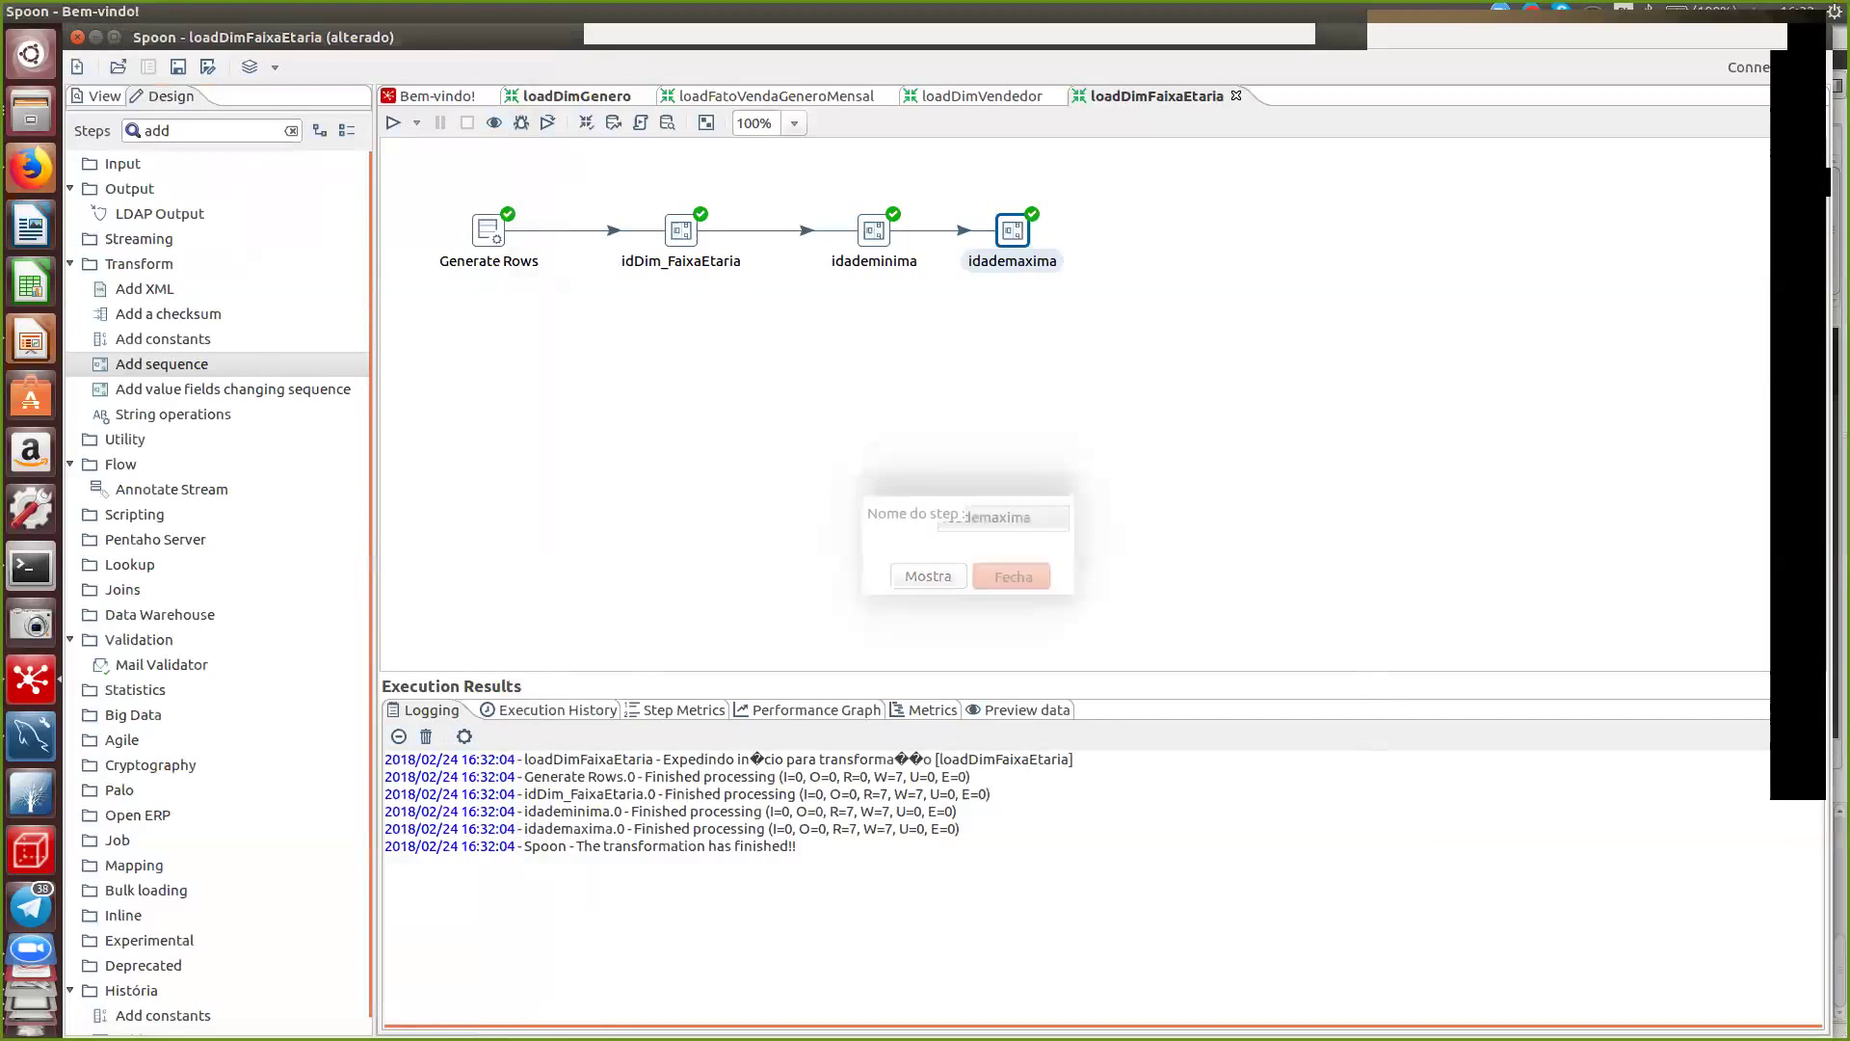
# - Set the limit of the Generate Rows step to 70 and accept the settings
pyautogui.doubleClick(489, 229)
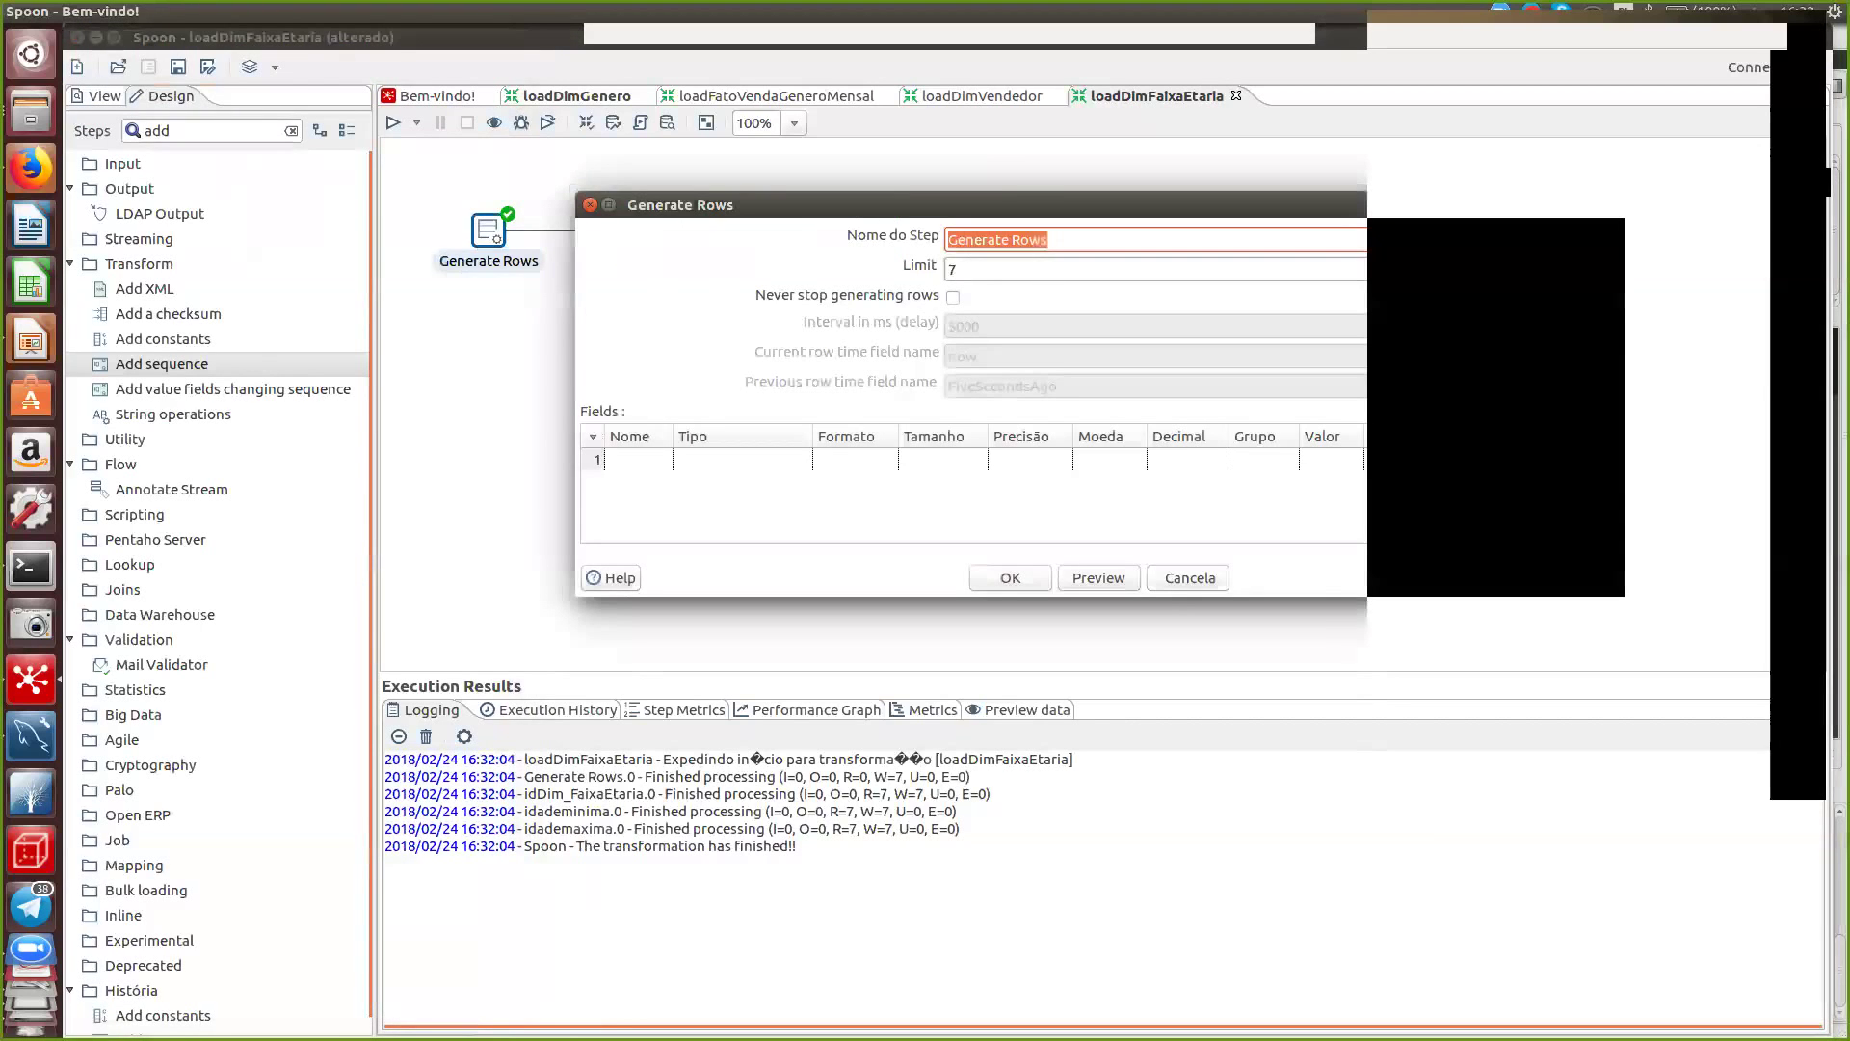
pyautogui.click(954, 269)
pyautogui.write('0')
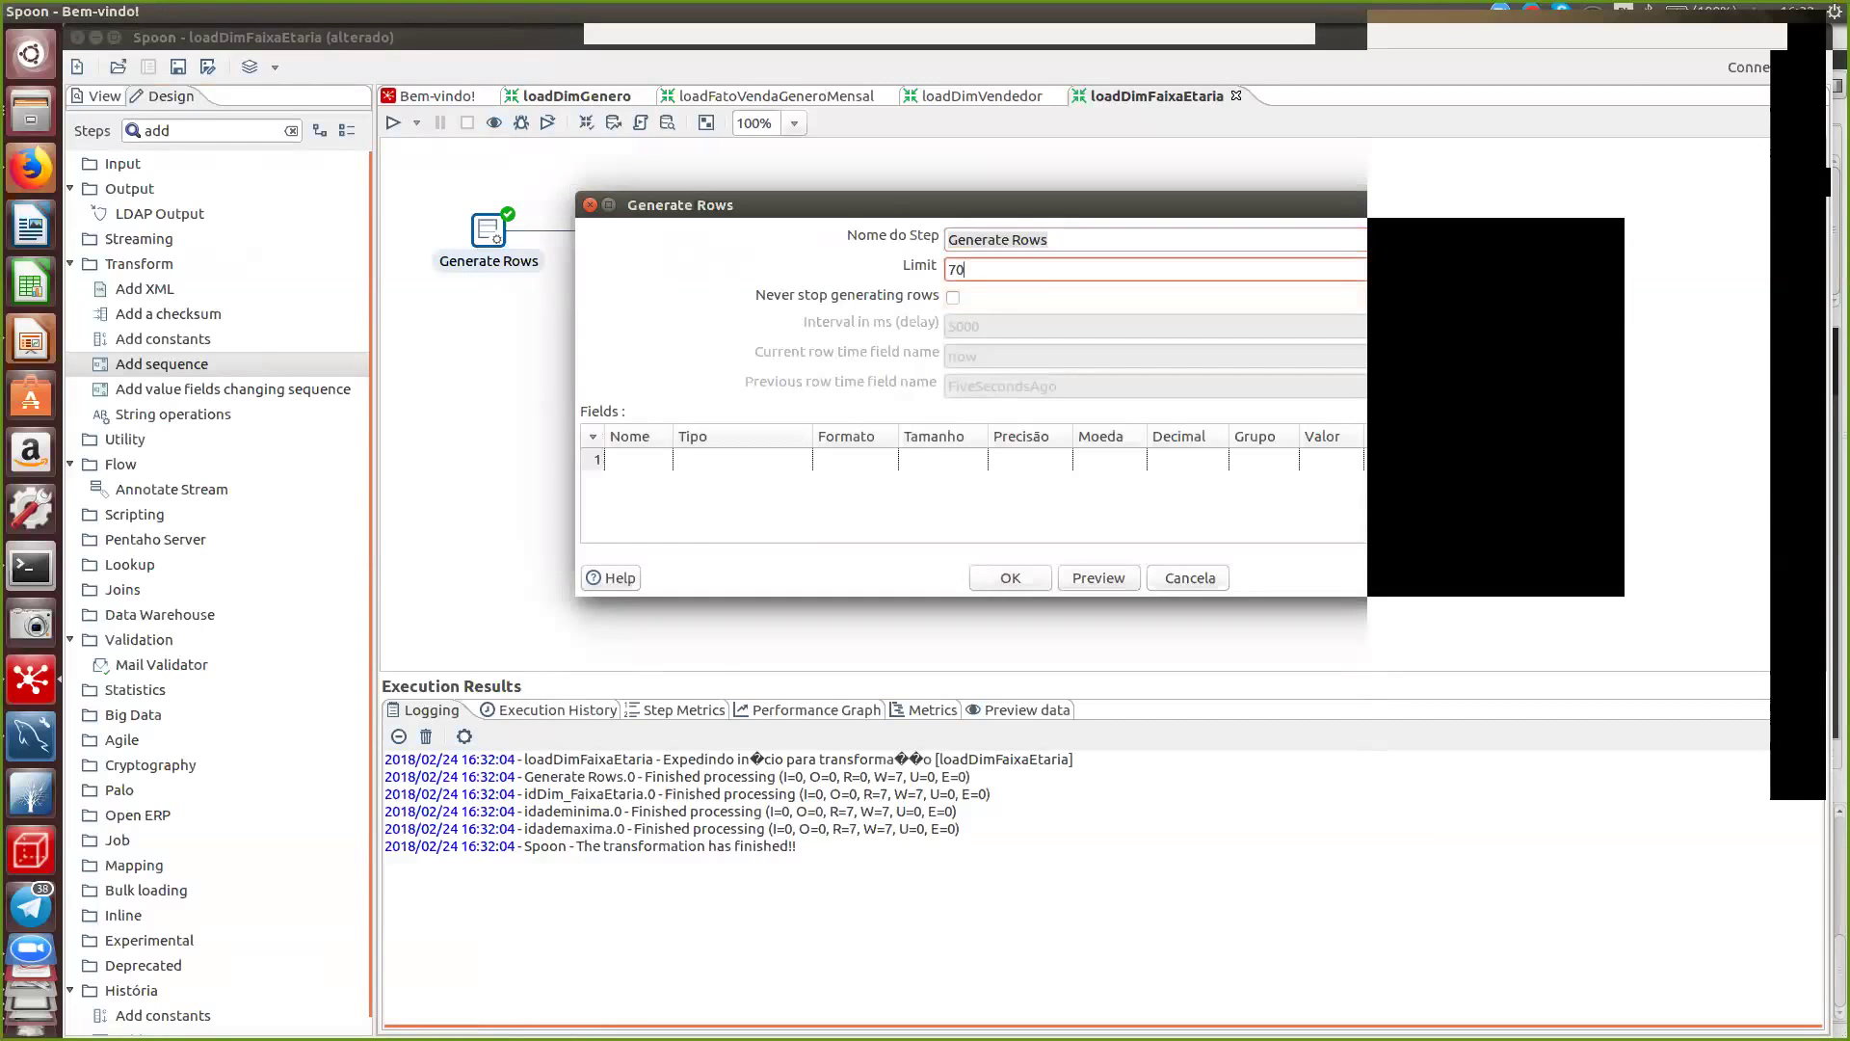
pyautogui.click(1010, 578)
# - Preview the rows produced by the idademaxima step, look further down the list, and close the preview
pyautogui.rightClick(1012, 230)
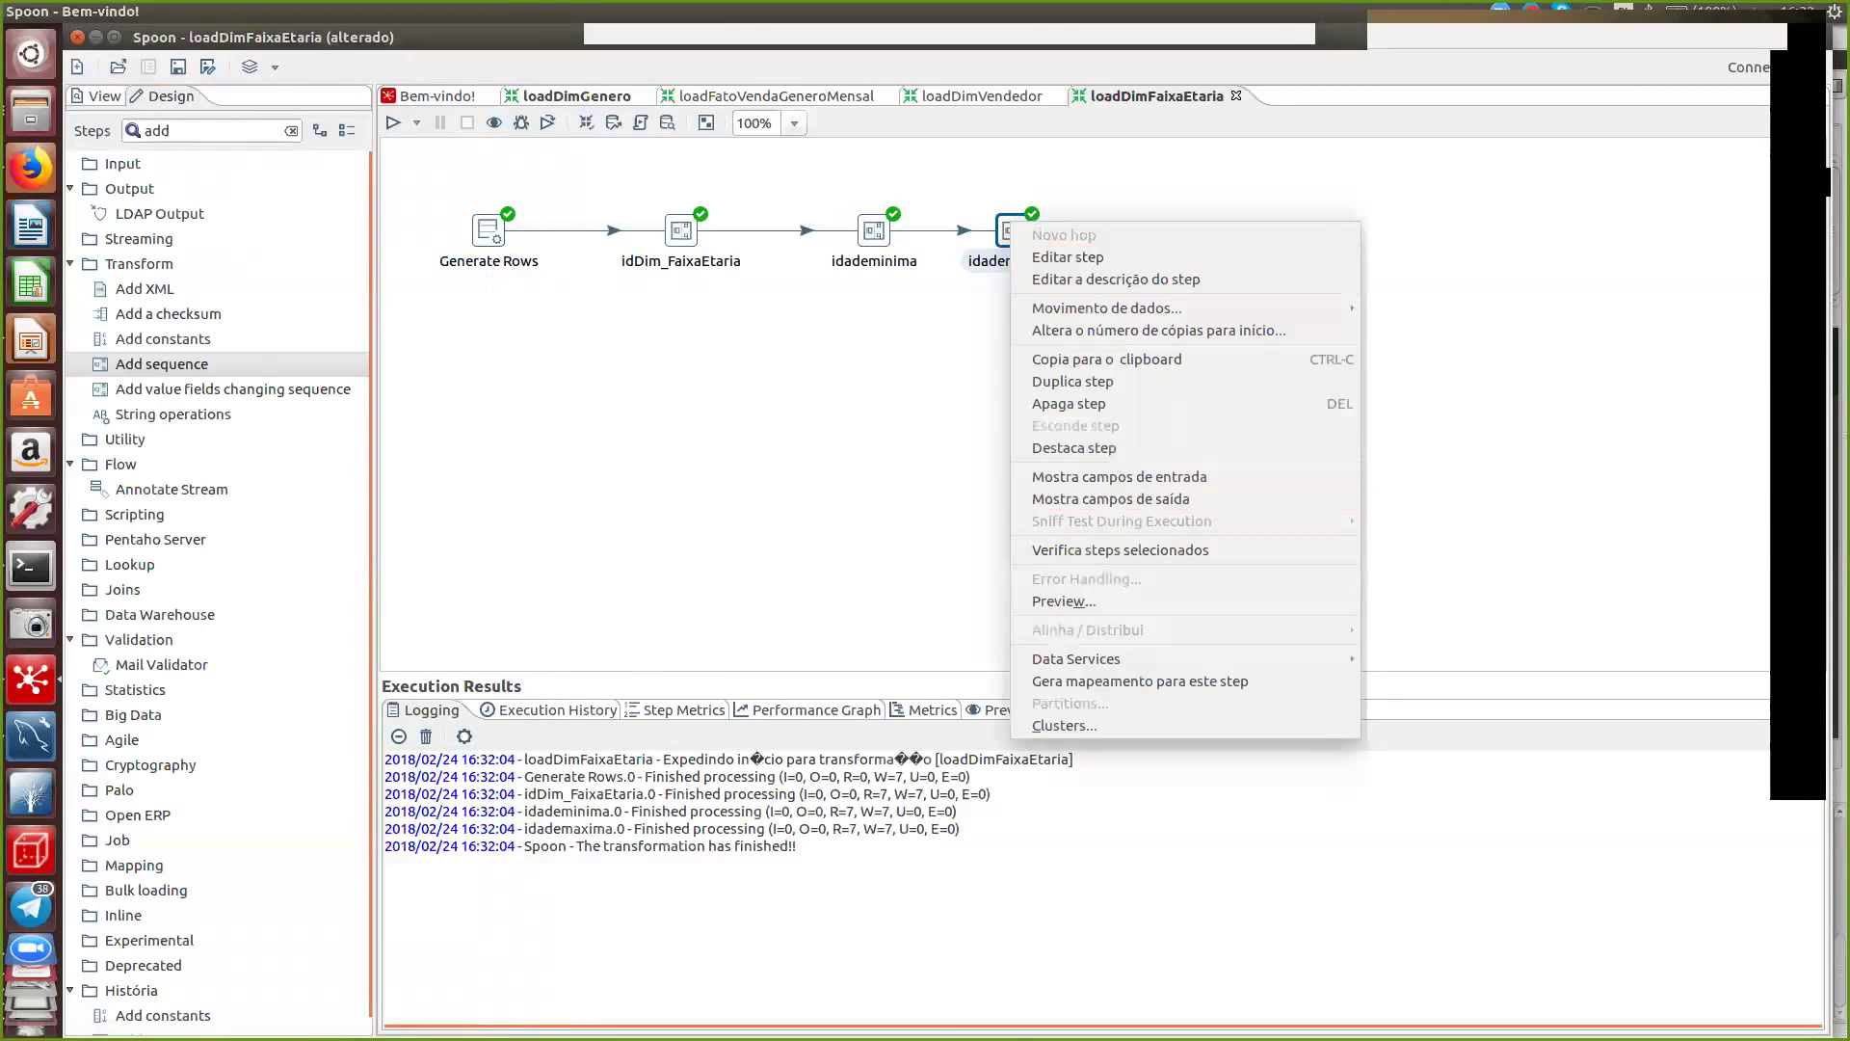
pyautogui.click(1051, 601)
pyautogui.press('Return')
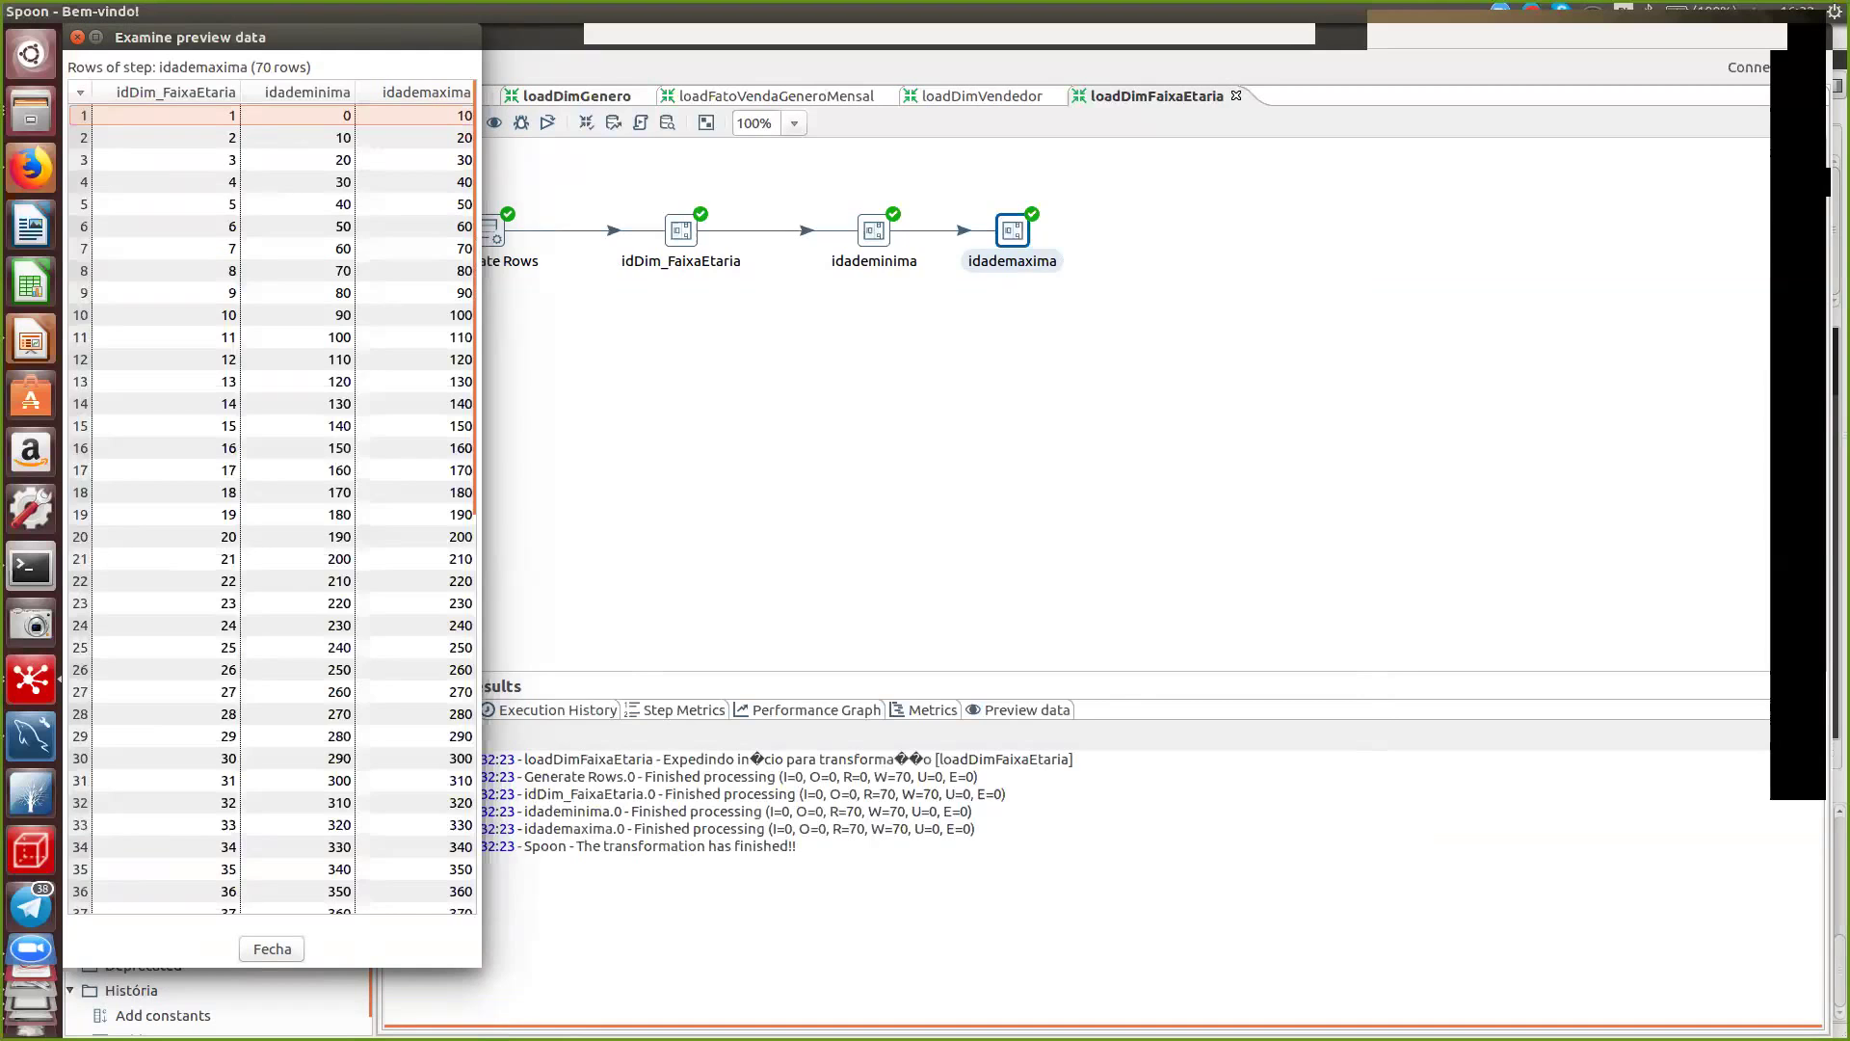
pyautogui.scroll(-5, 272, 508)
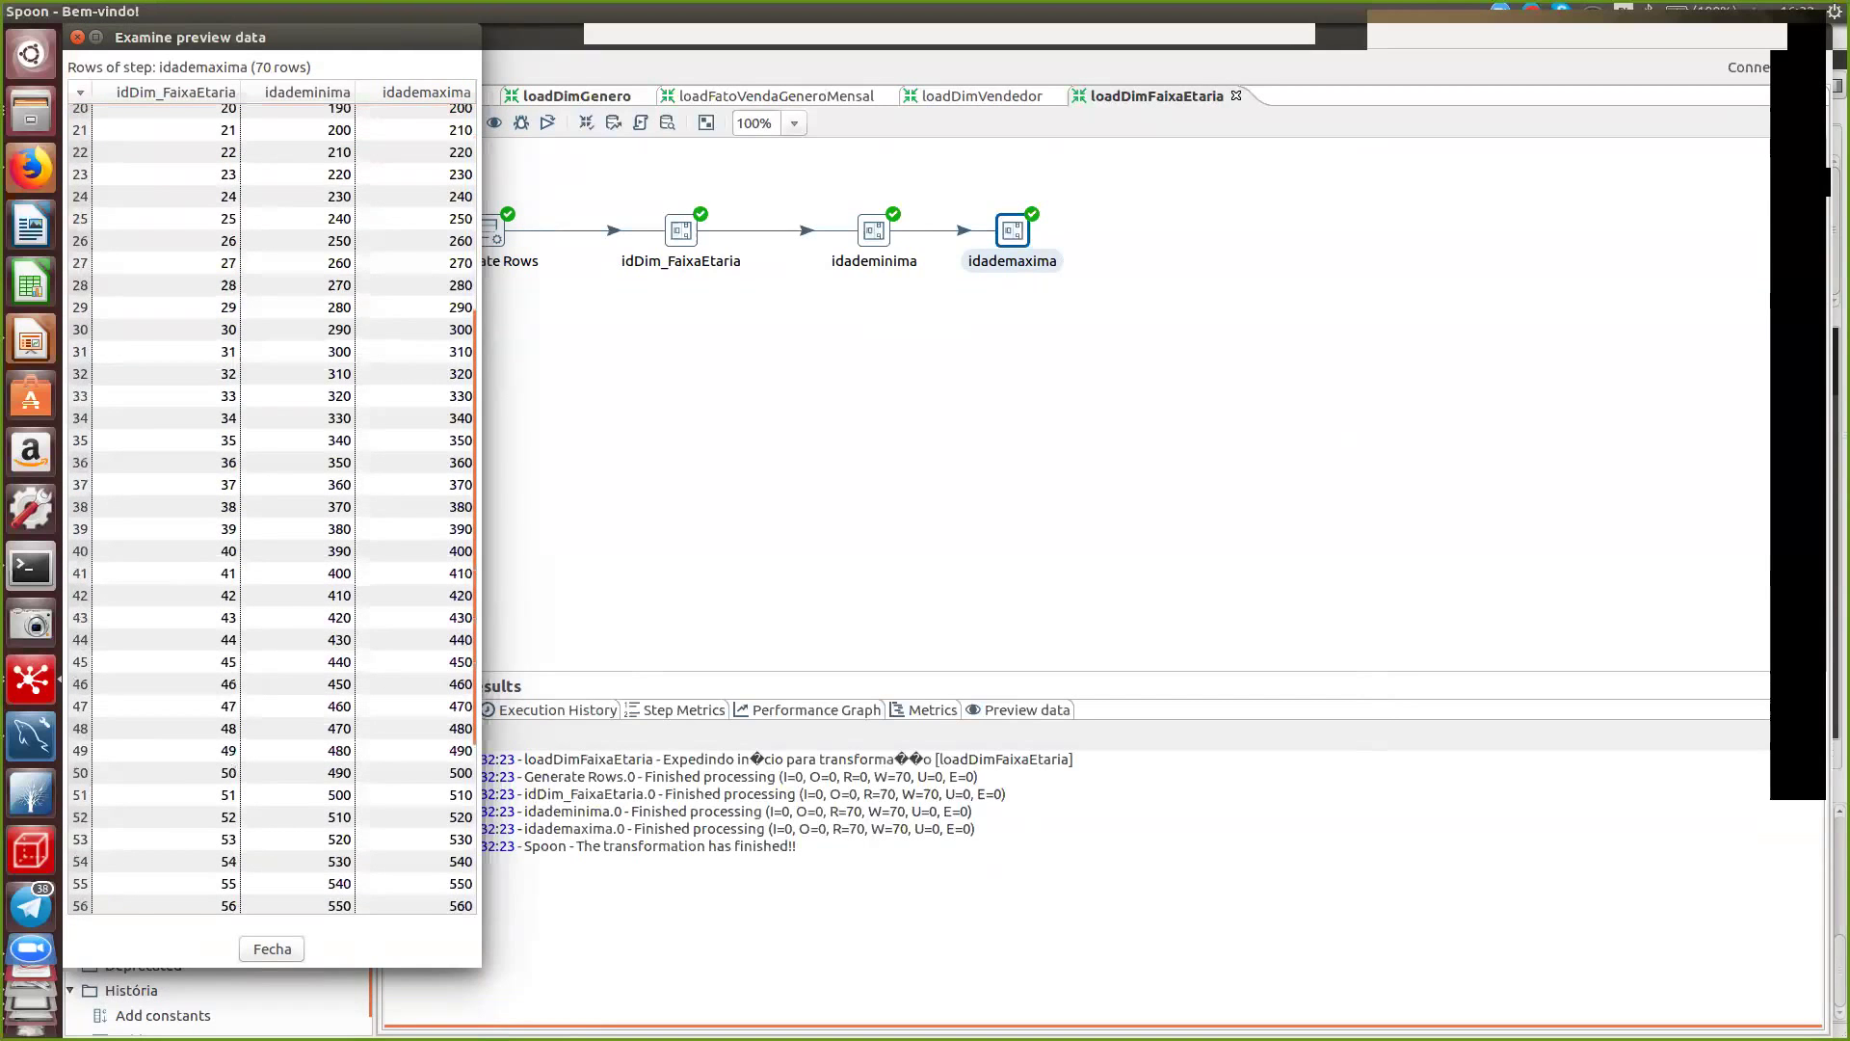
pyautogui.click(273, 949)
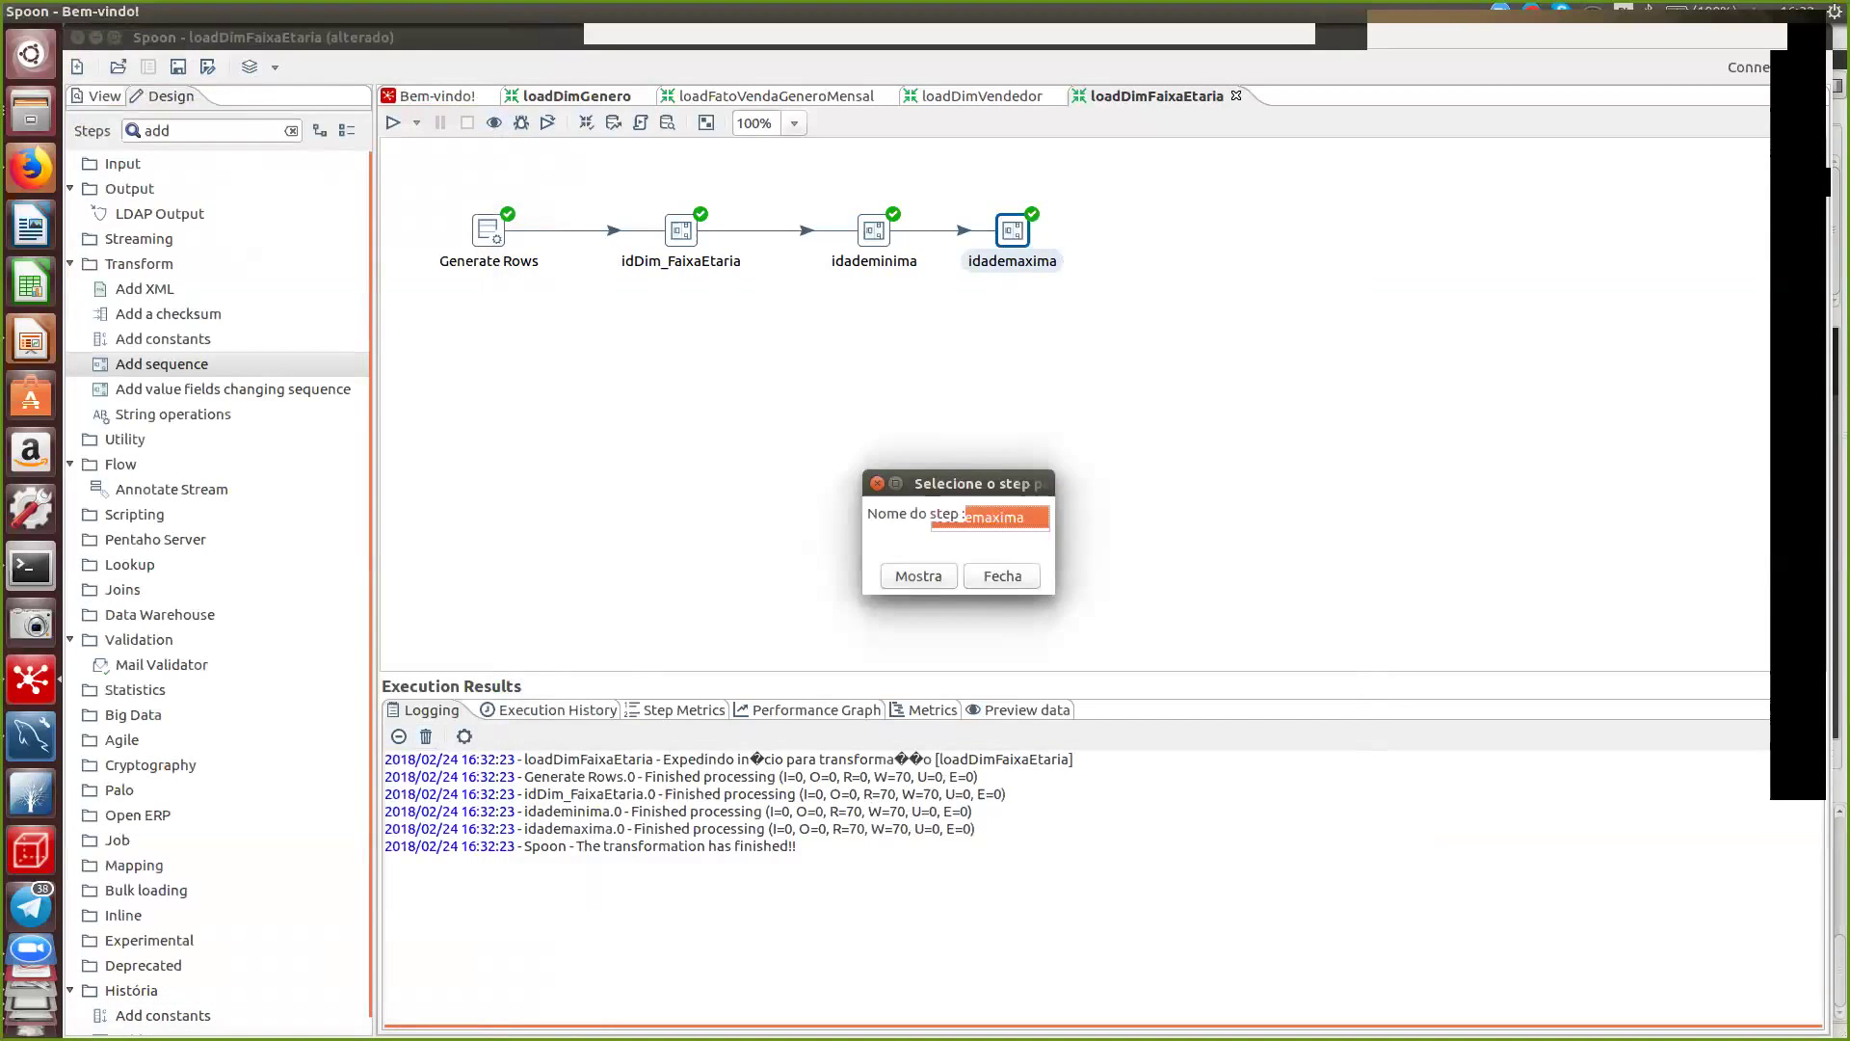
pyautogui.click(1002, 576)
# - Set the limit of the Generate Rows step to 7 and accept the settings
pyautogui.doubleClick(488, 229)
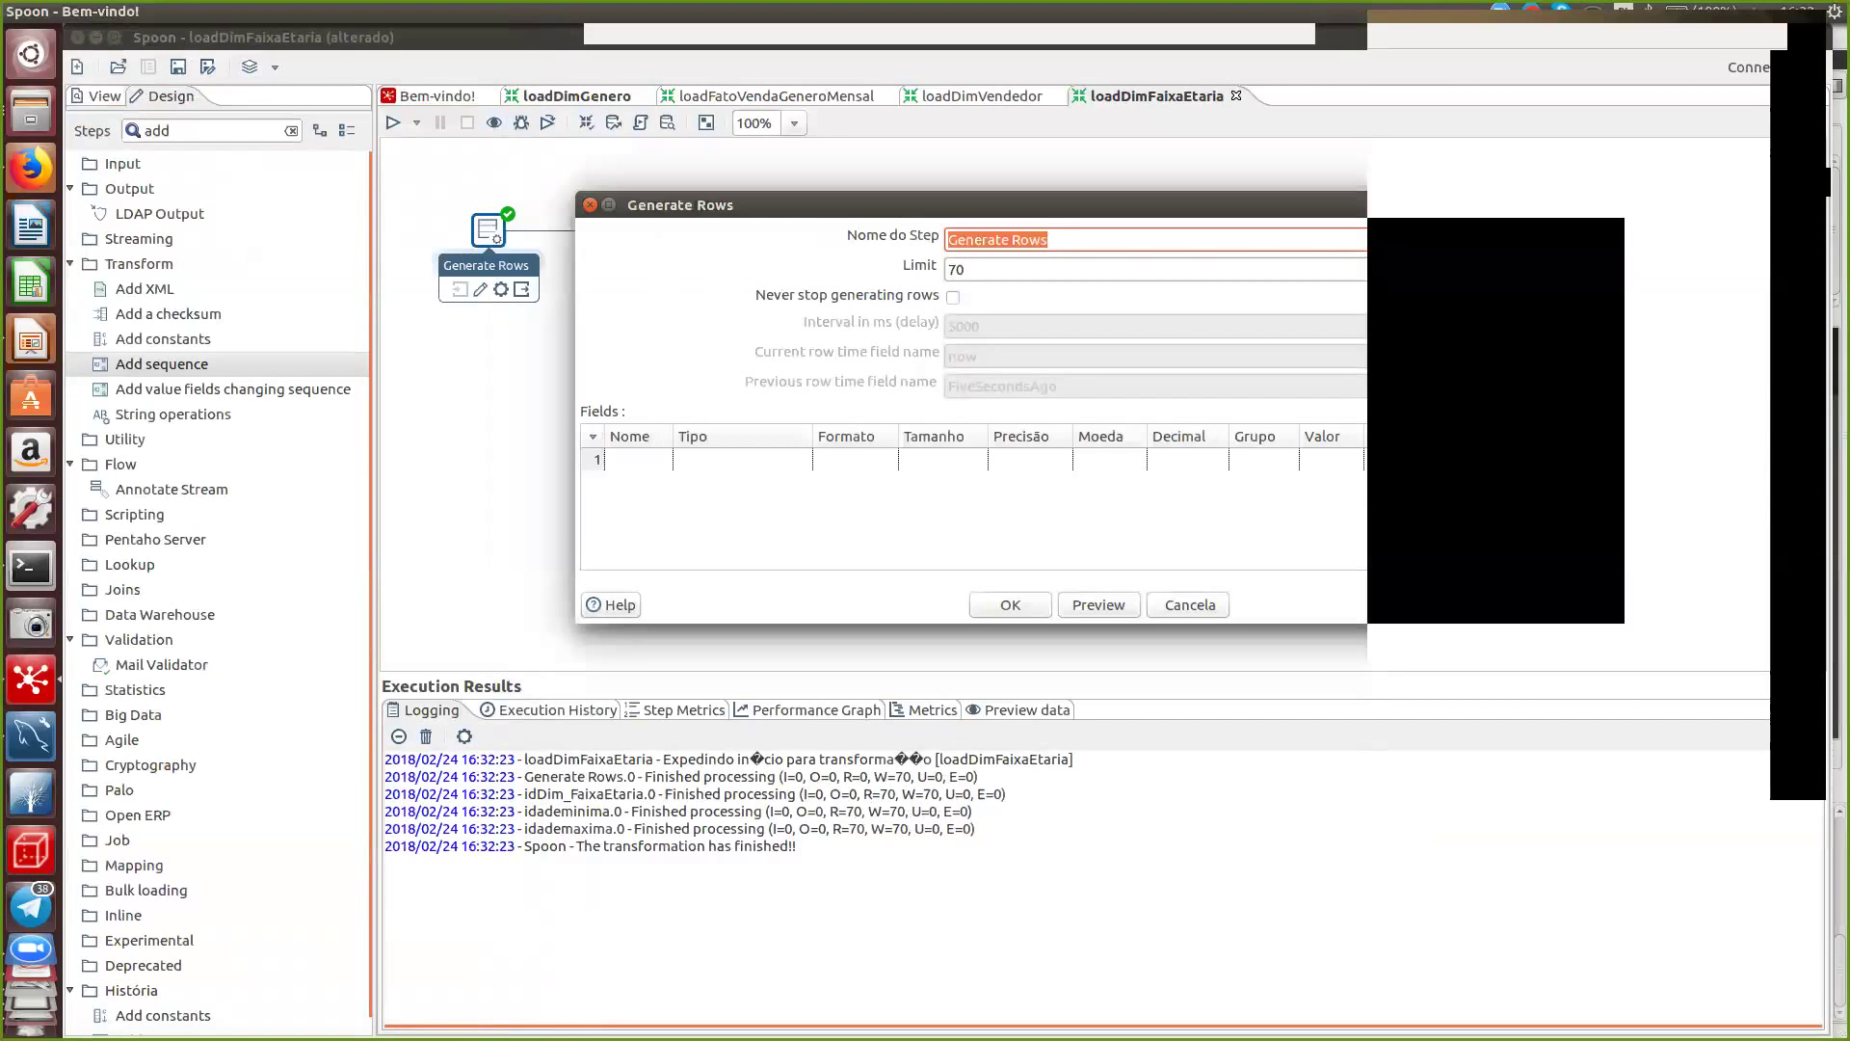
pyautogui.press('Tab')
pyautogui.write('7')
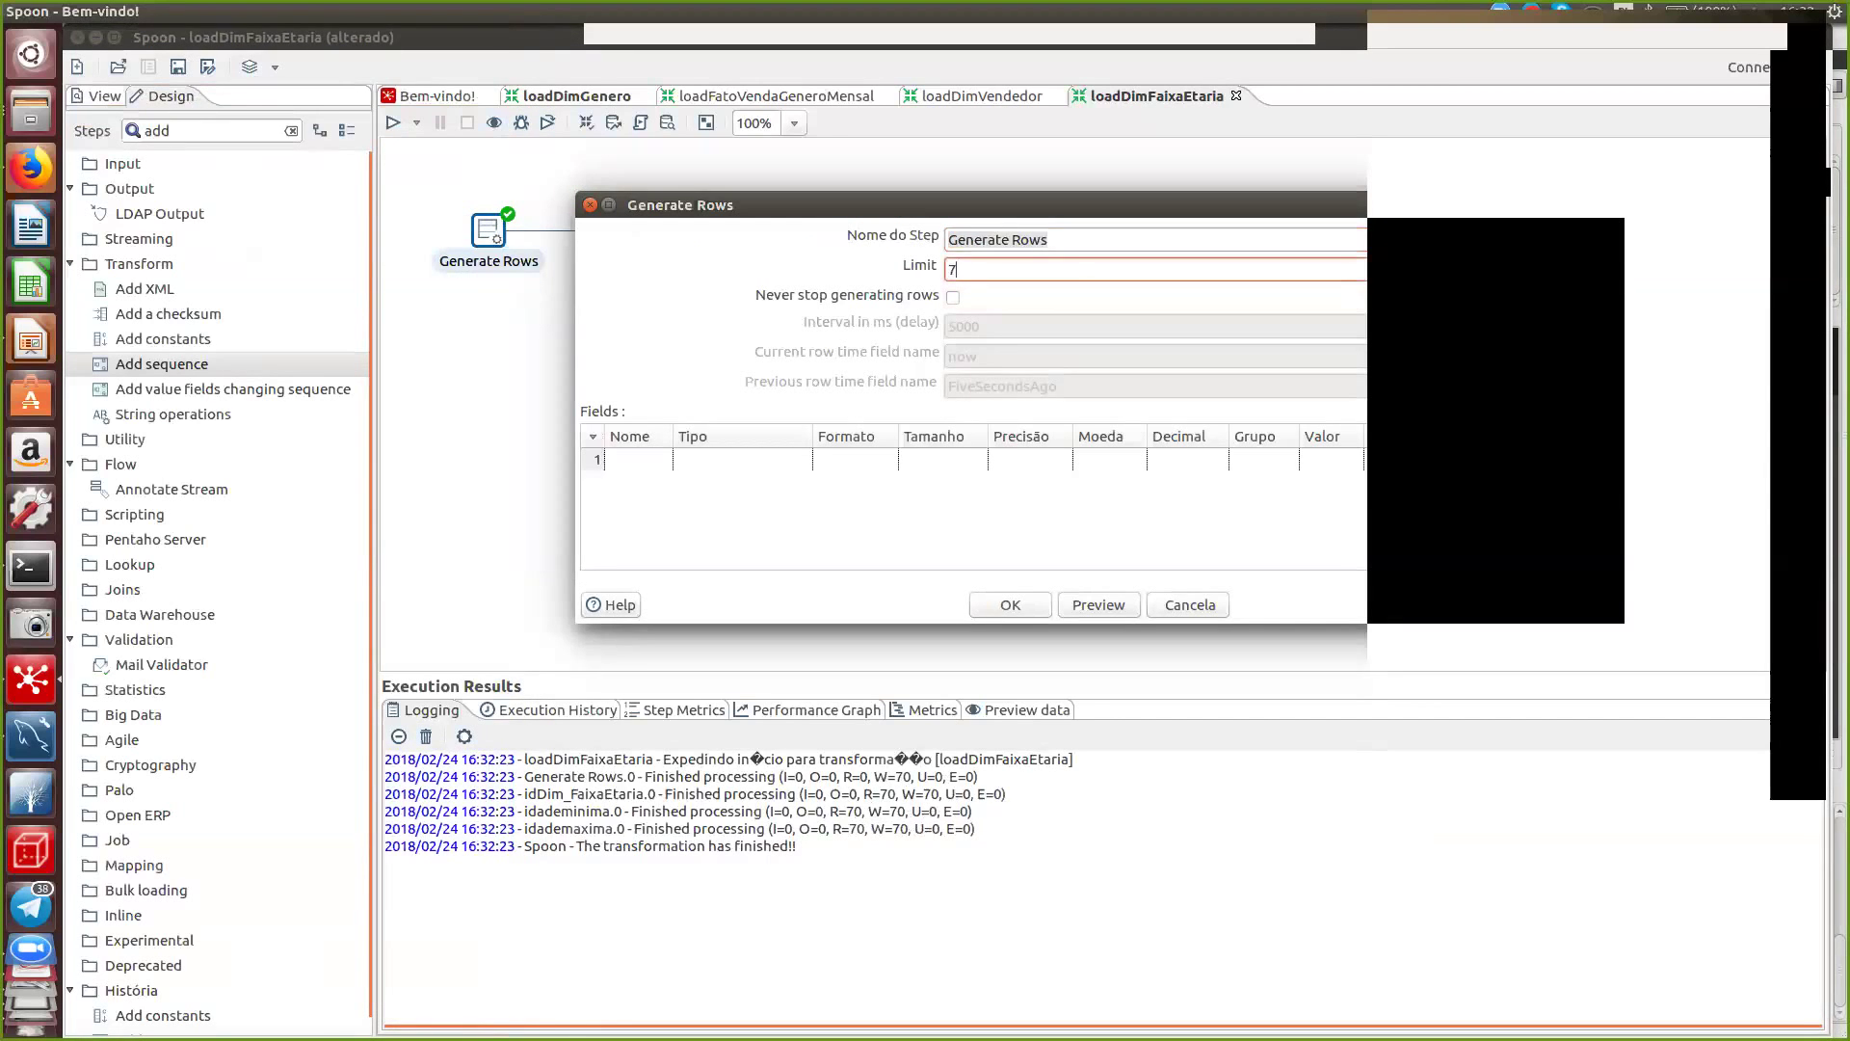
pyautogui.press('Return')
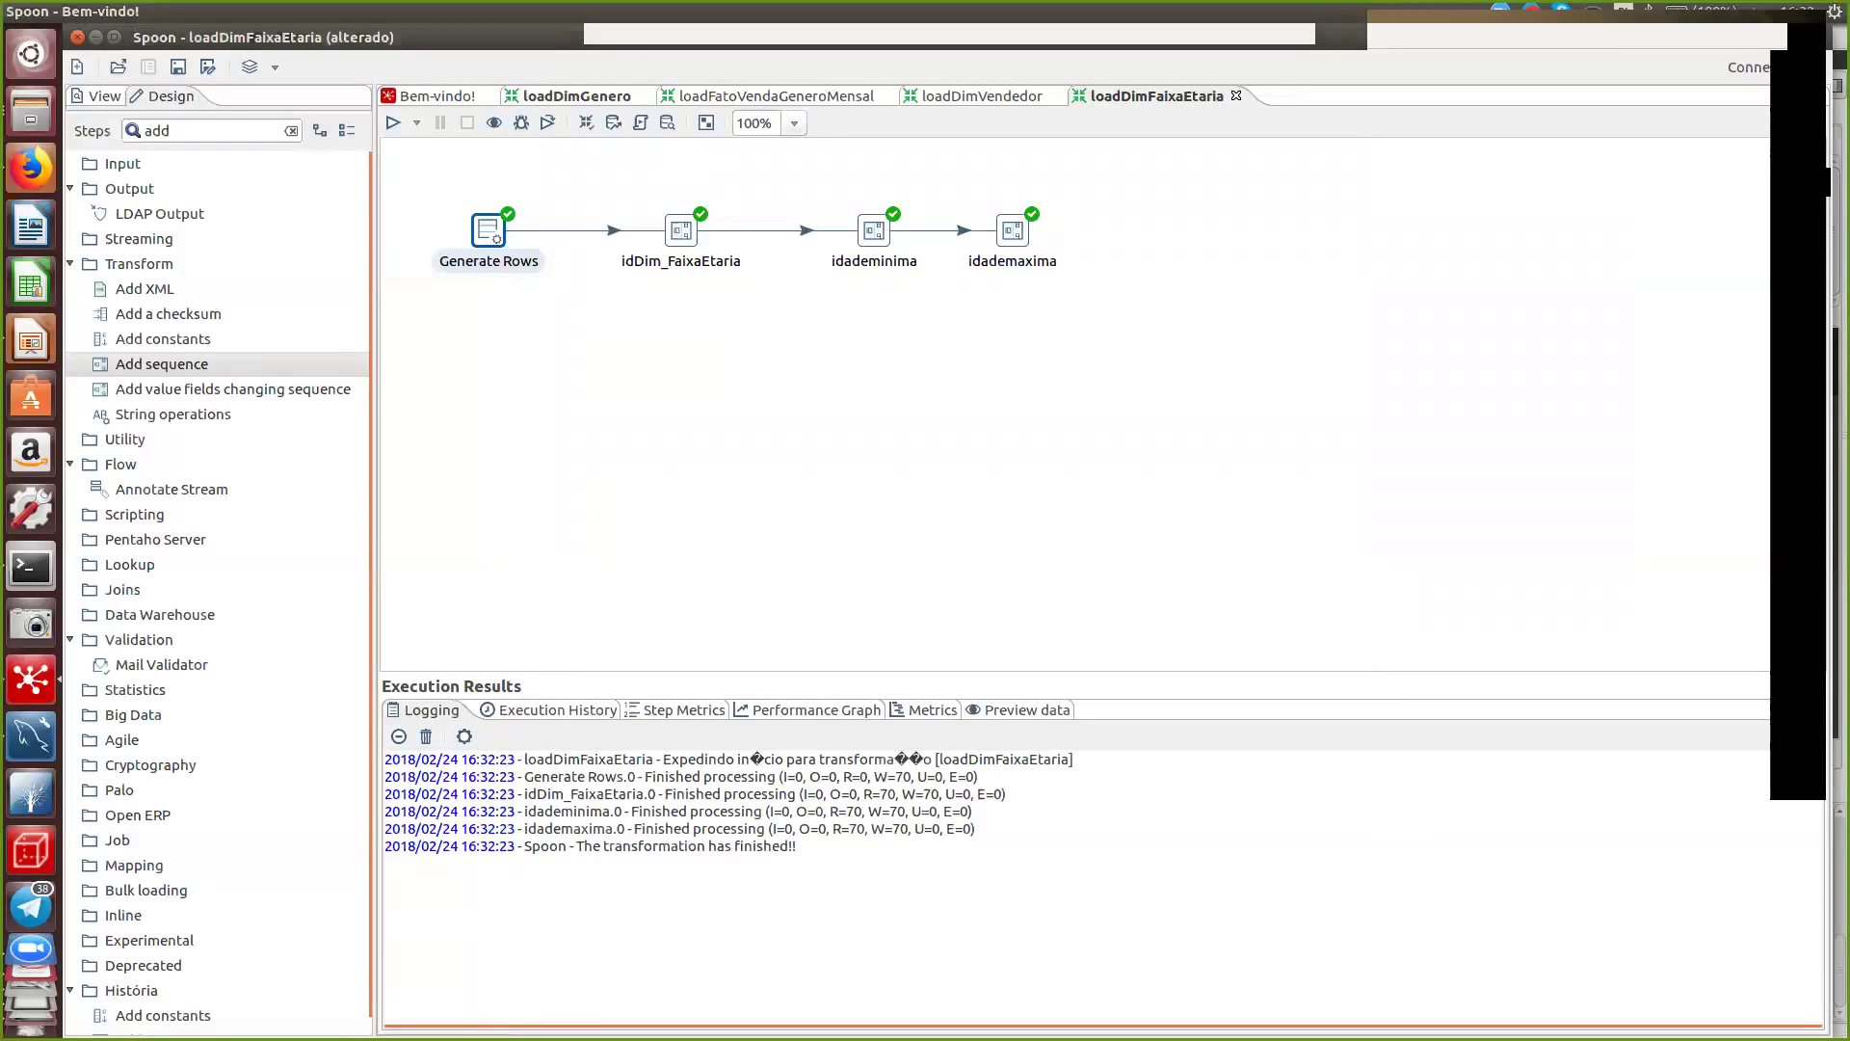
# - Move the idDim_FaixaEtaria, idademinima and idademaxima steps closer together in a row beside Generate Rows
pyautogui.moveTo(682, 230); pyautogui.dragTo(612, 229)
pyautogui.moveTo(874, 230); pyautogui.dragTo(751, 229)
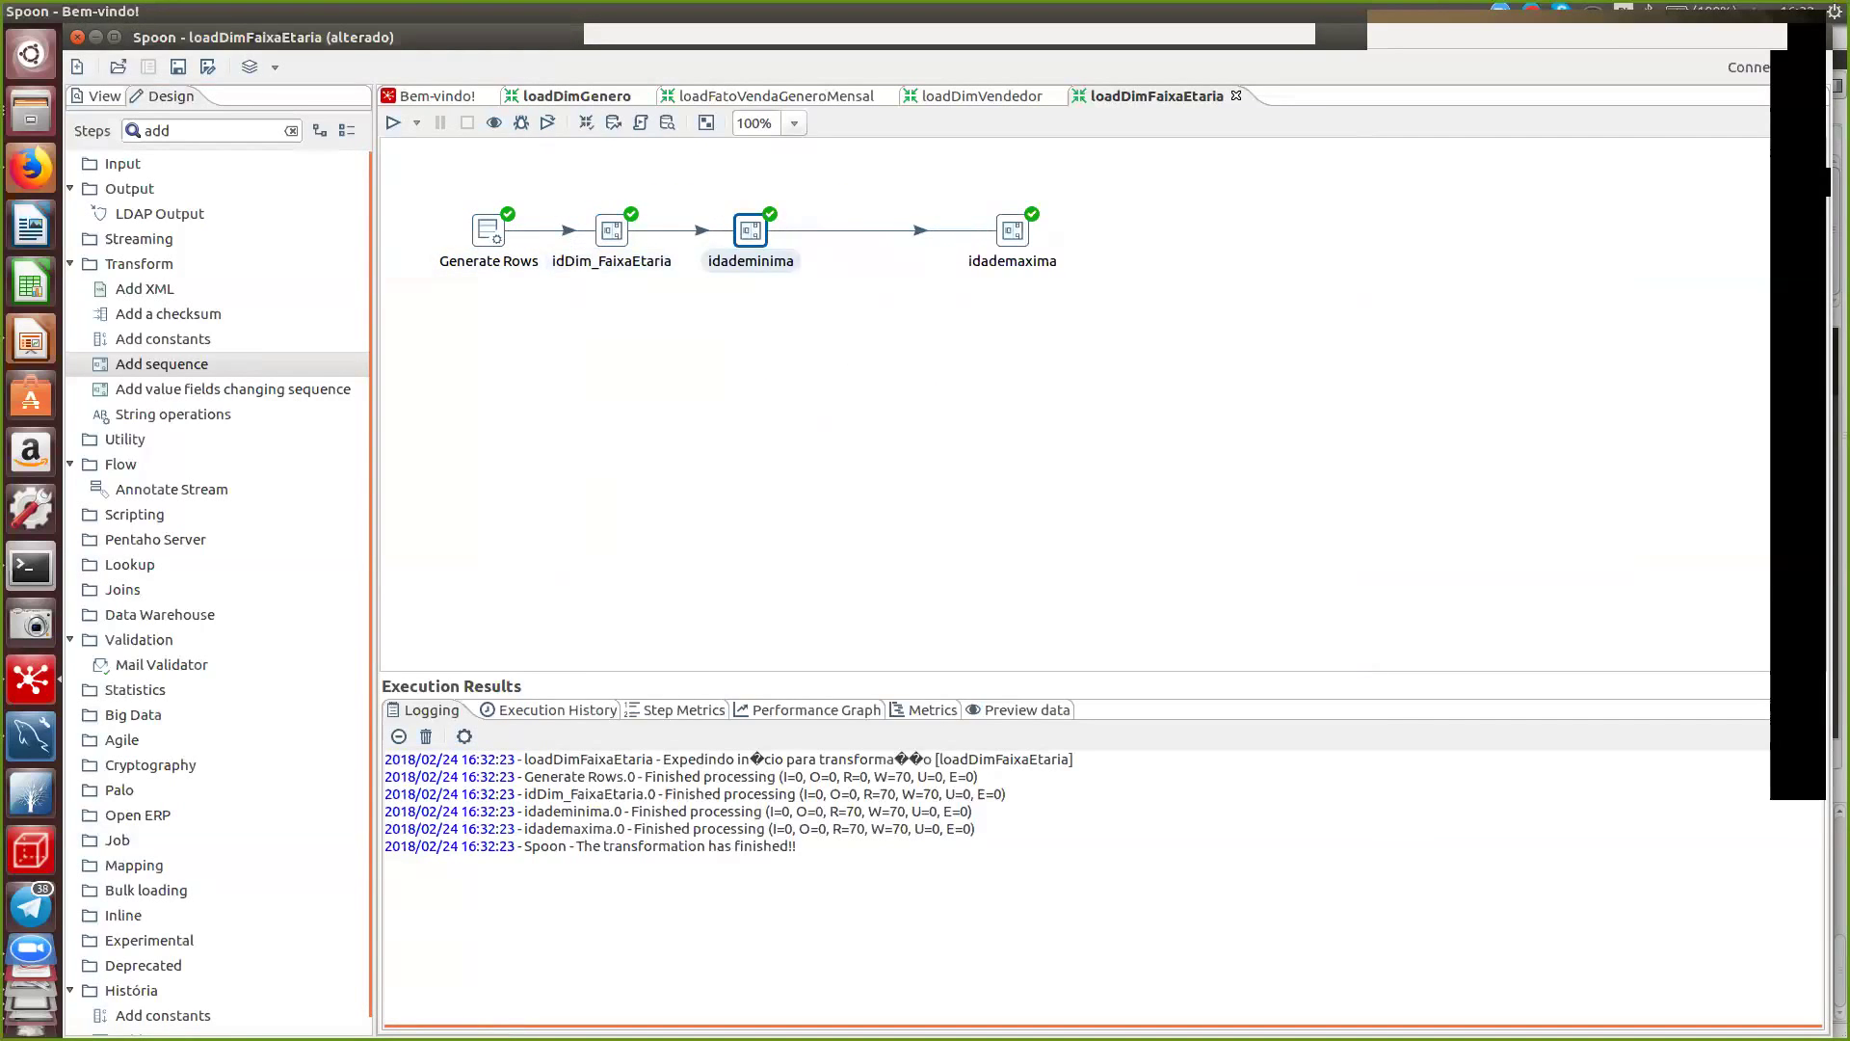
pyautogui.moveTo(1013, 229); pyautogui.dragTo(874, 229)
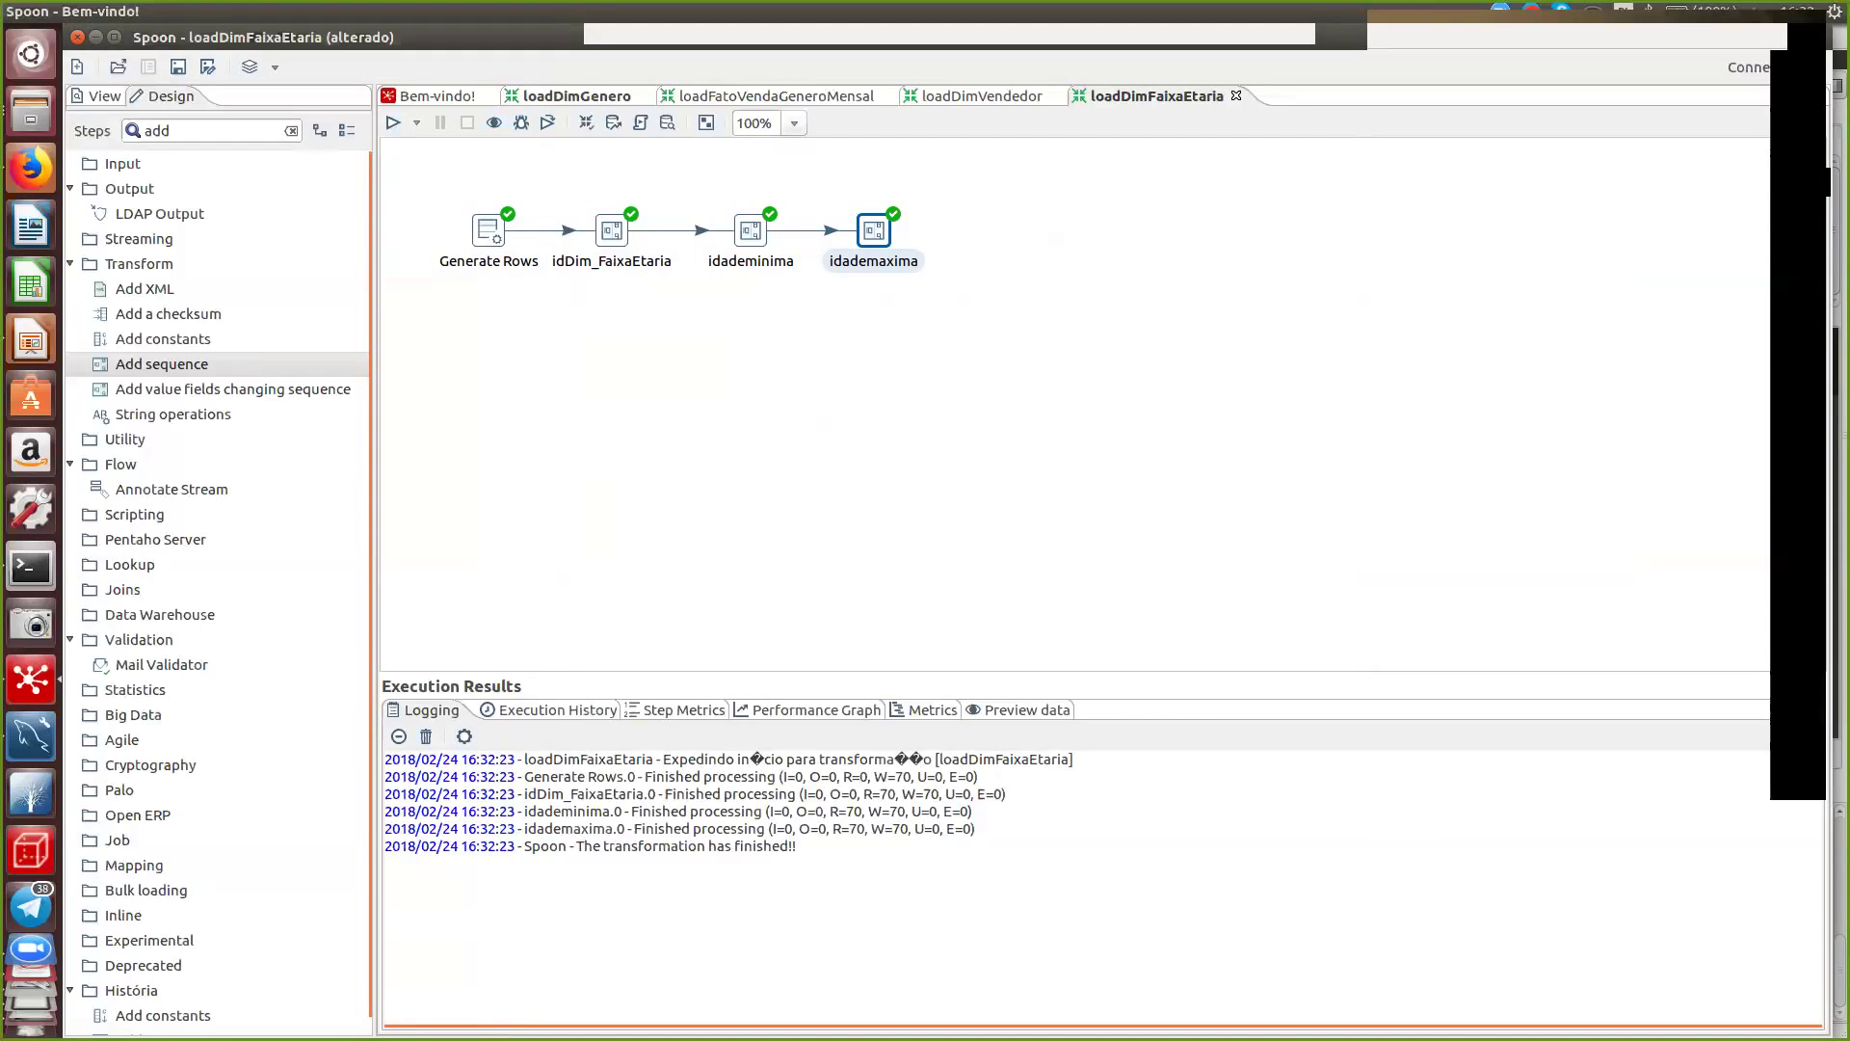
# - Find the Calculator step with the search term calc, add it after idademaxima, and place it close beside that step
pyautogui.doubleClick(157, 131)
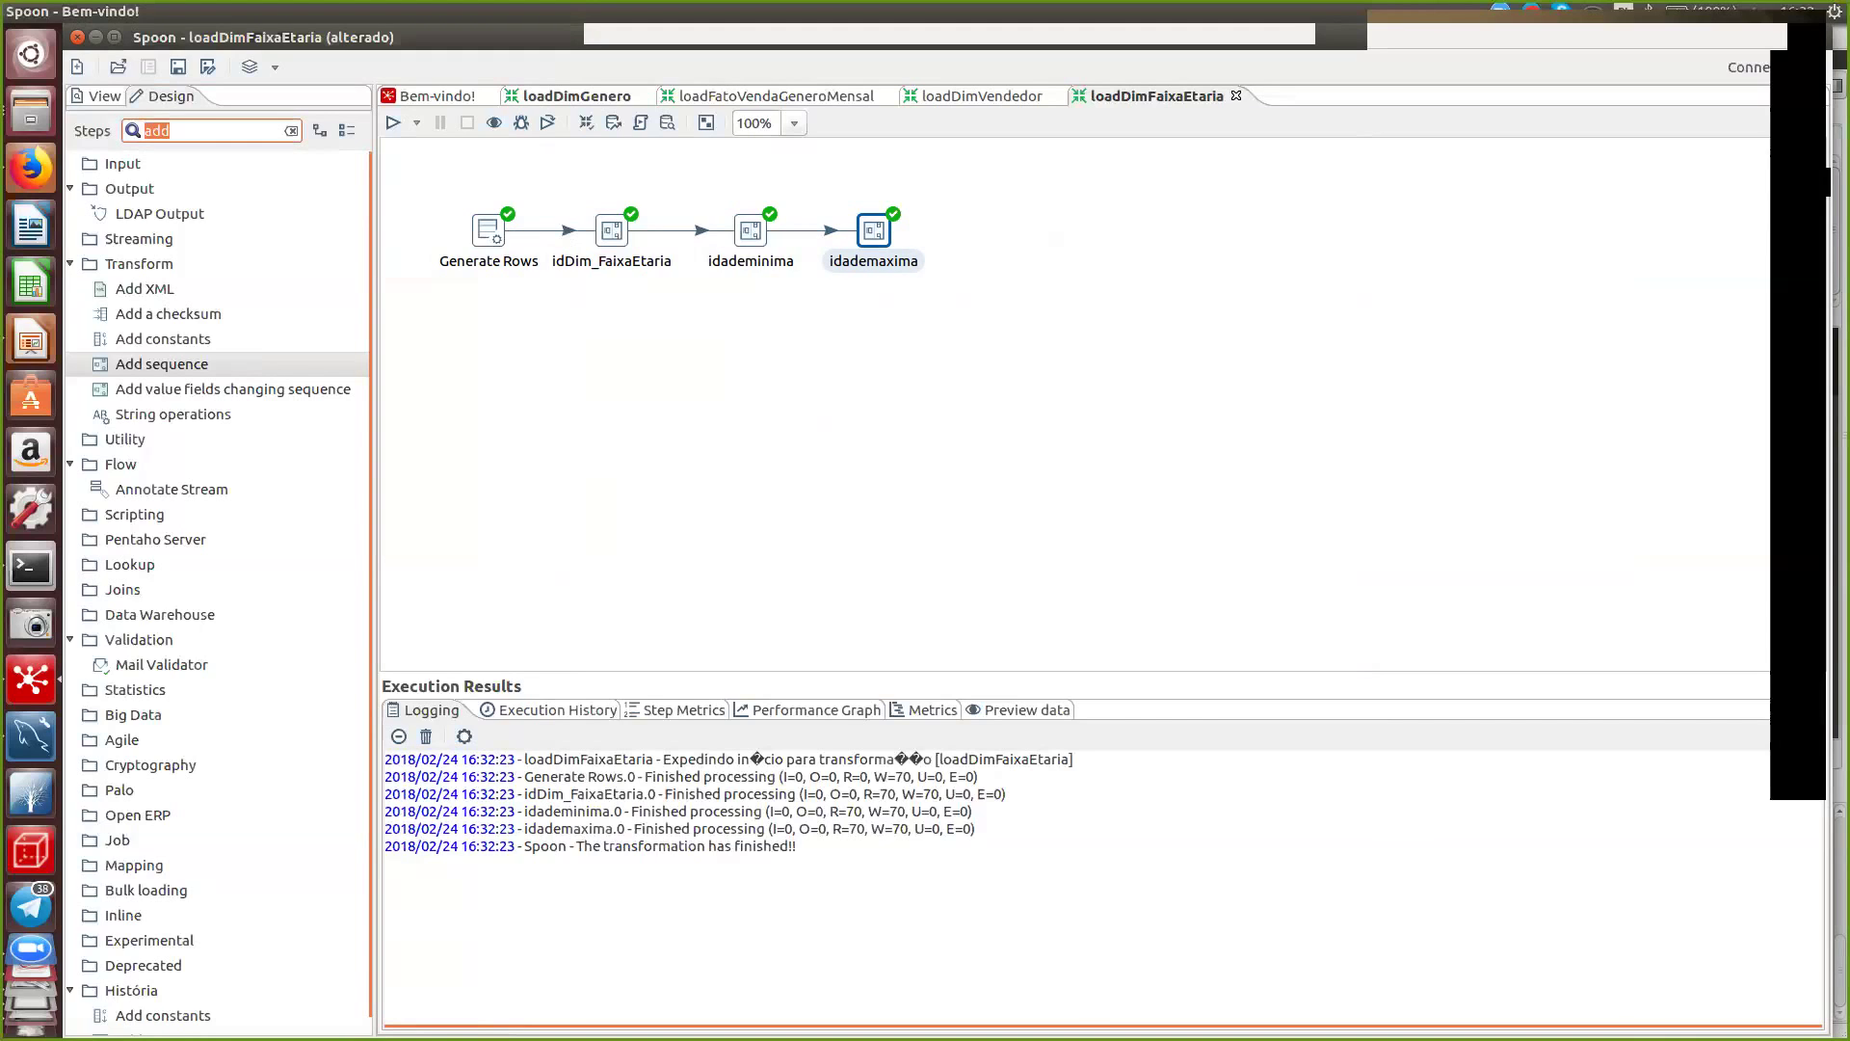
pyautogui.write('cal')
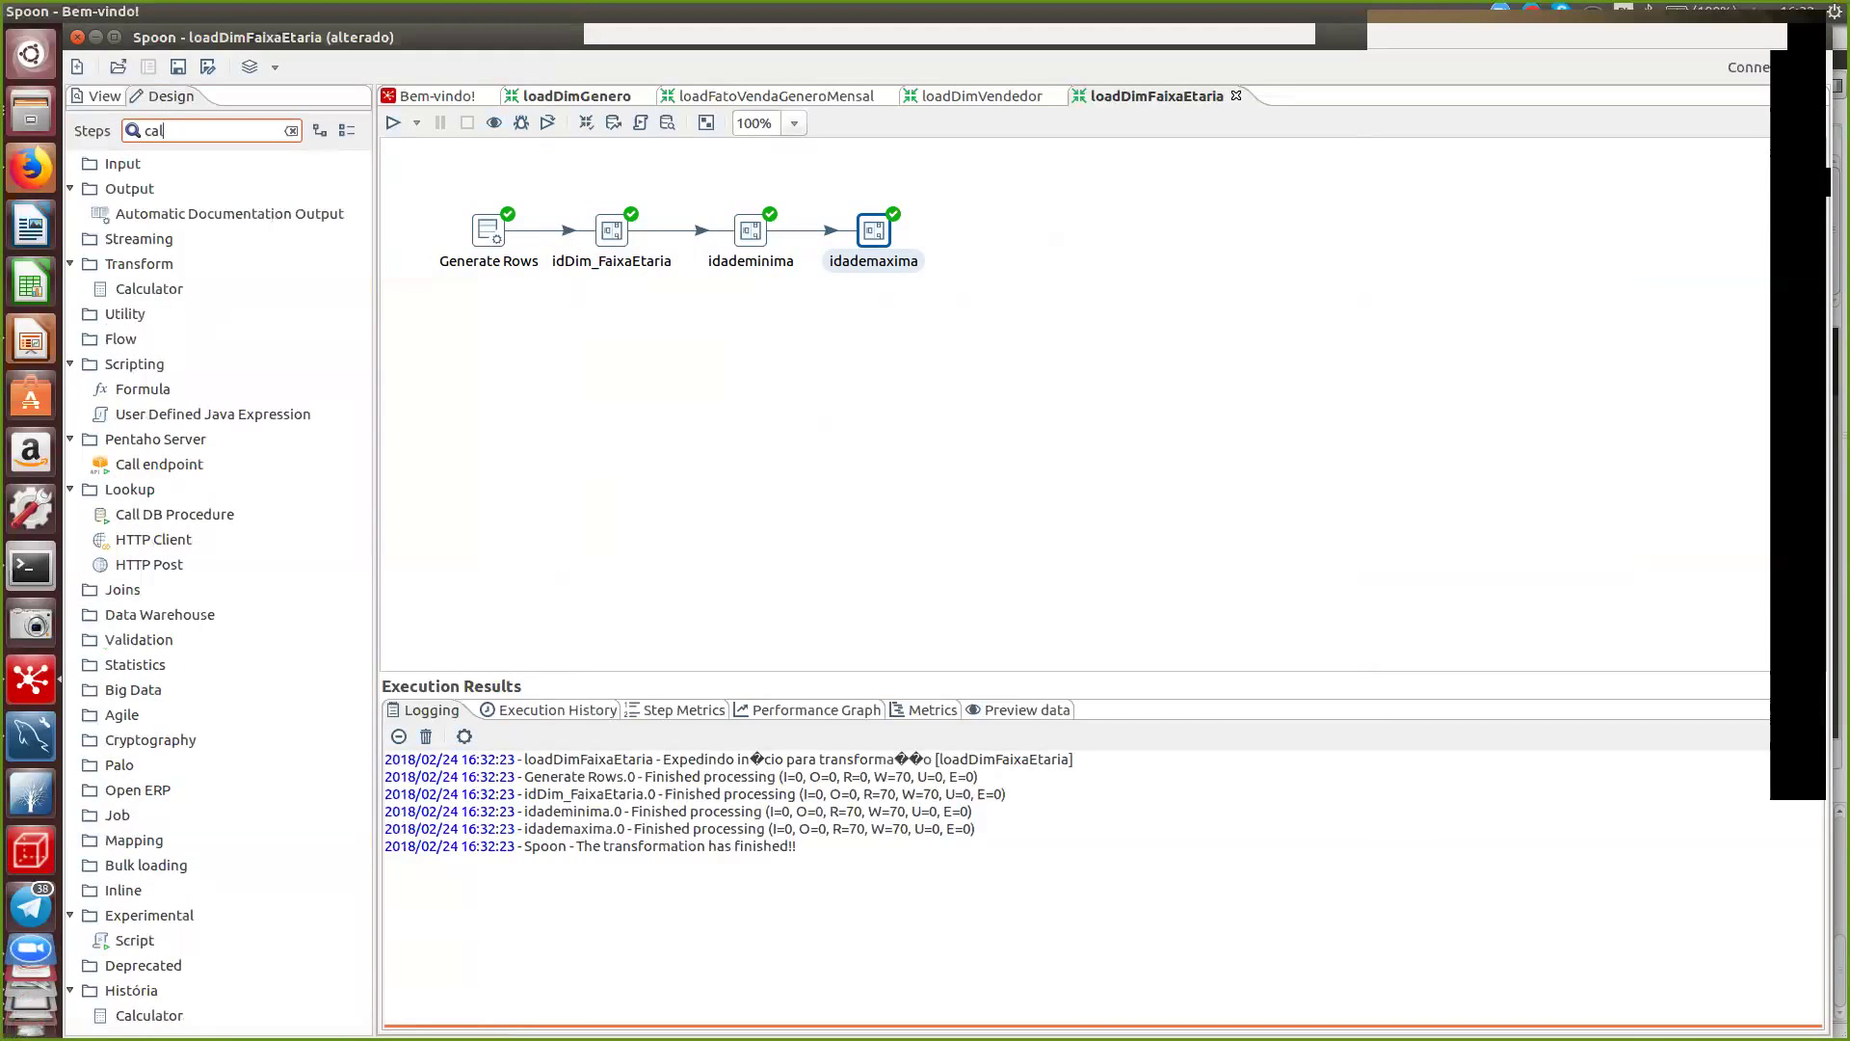
pyautogui.write('c')
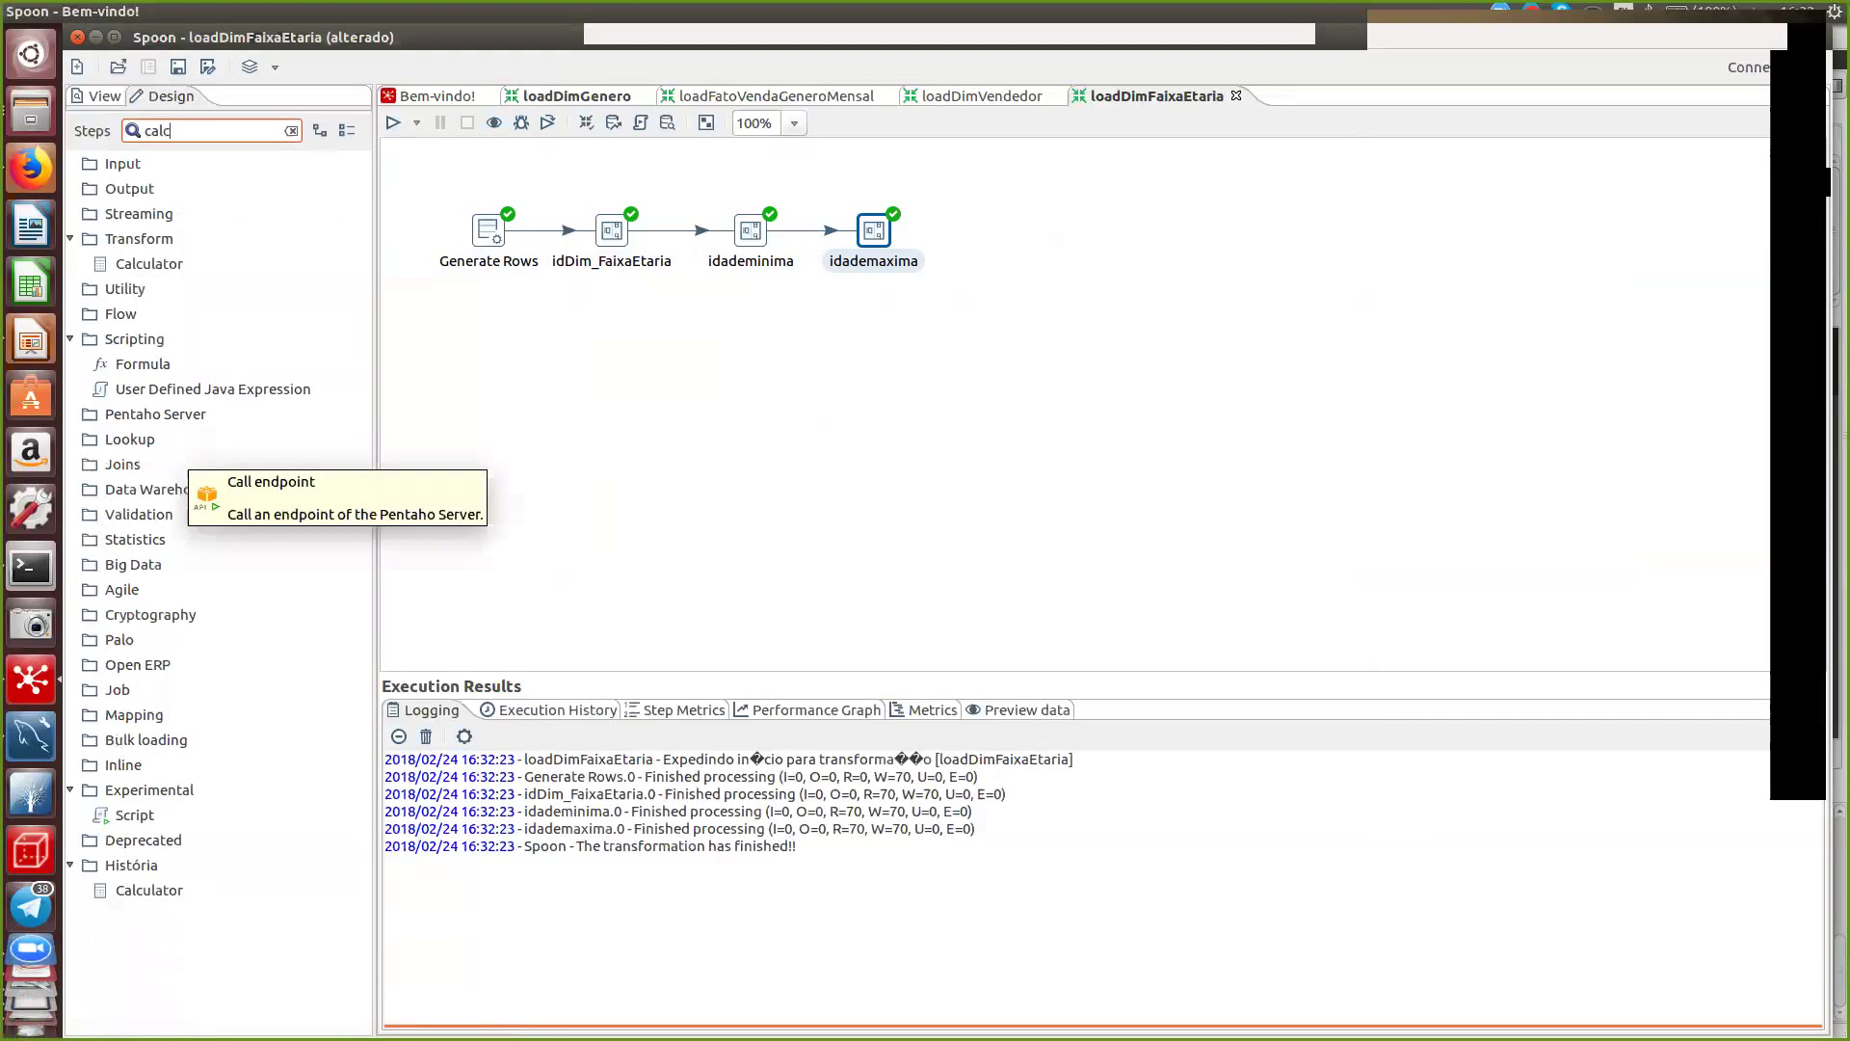
pyautogui.click(150, 263)
pyautogui.doubleClick(150, 263)
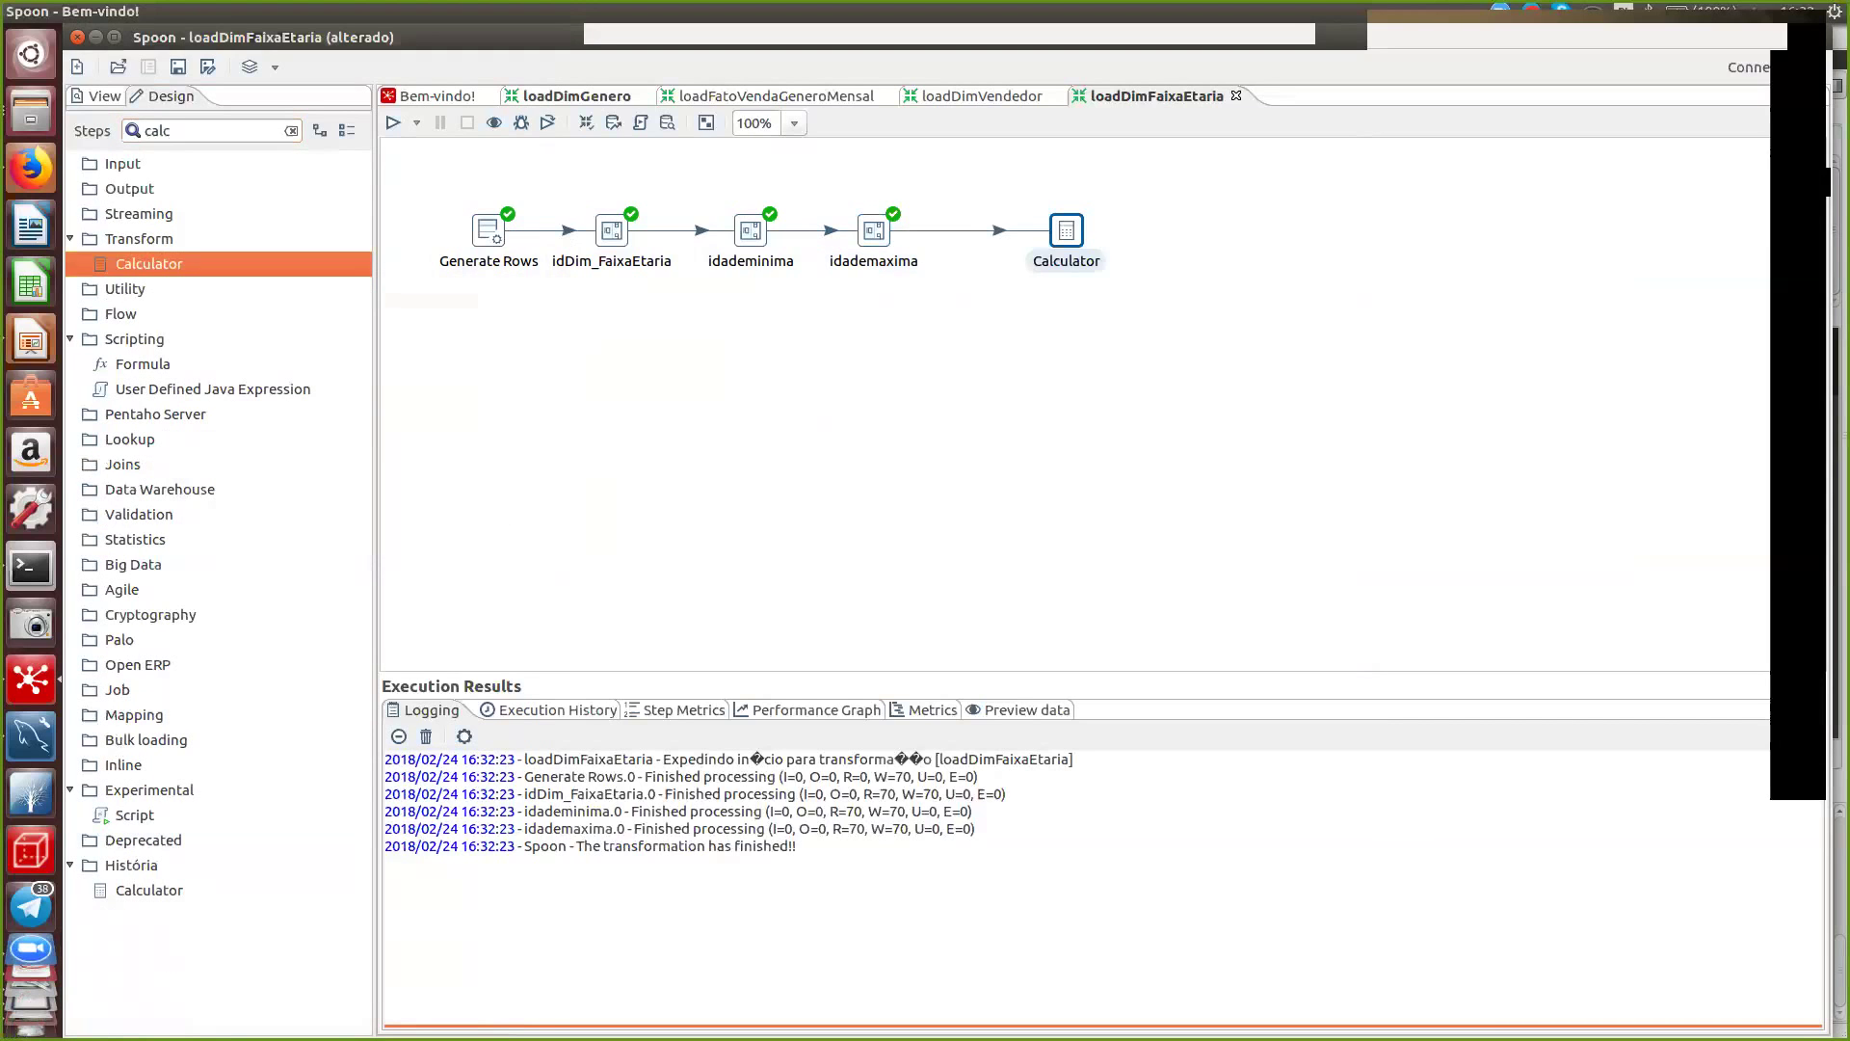
pyautogui.moveTo(1066, 230); pyautogui.dragTo(982, 231)
# - In the Calculator step, create a new field De with the calculation "Define o valor constante A para o campo"
pyautogui.doubleClick(982, 231)
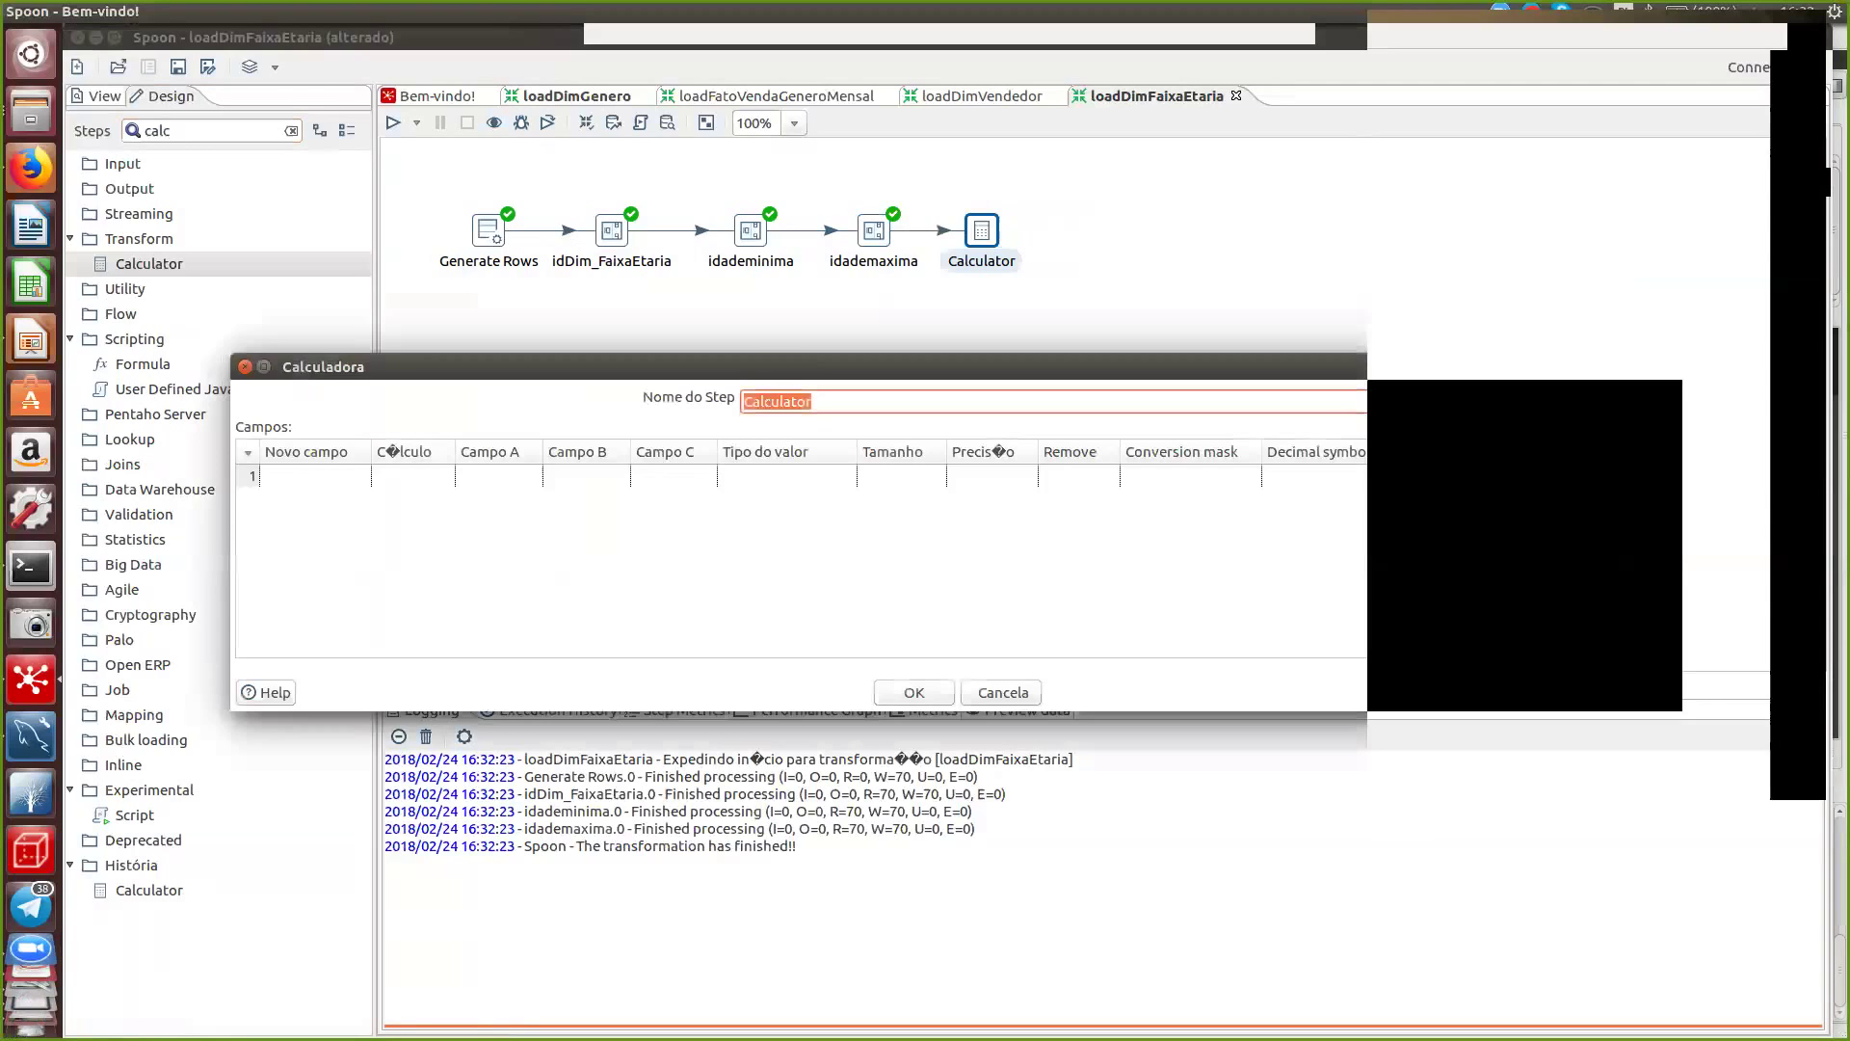
pyautogui.click(315, 476)
pyautogui.write('De')
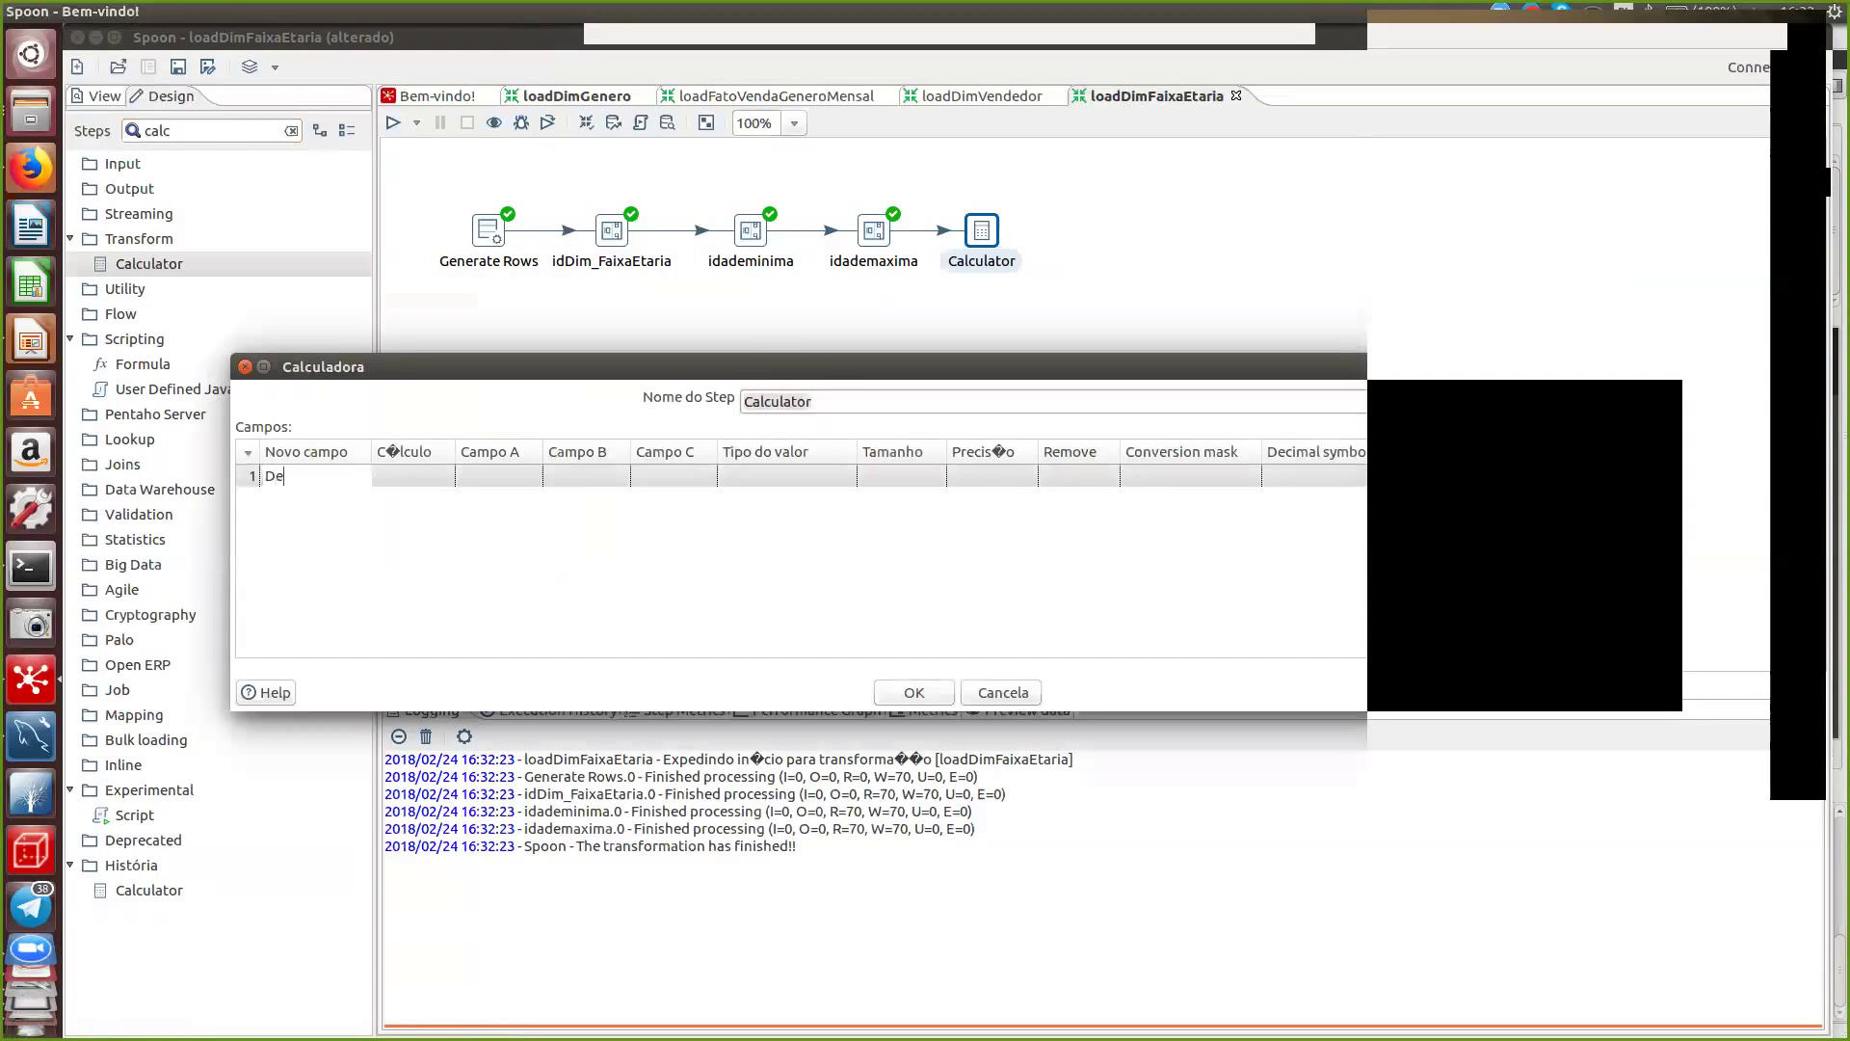
pyautogui.press('Tab')
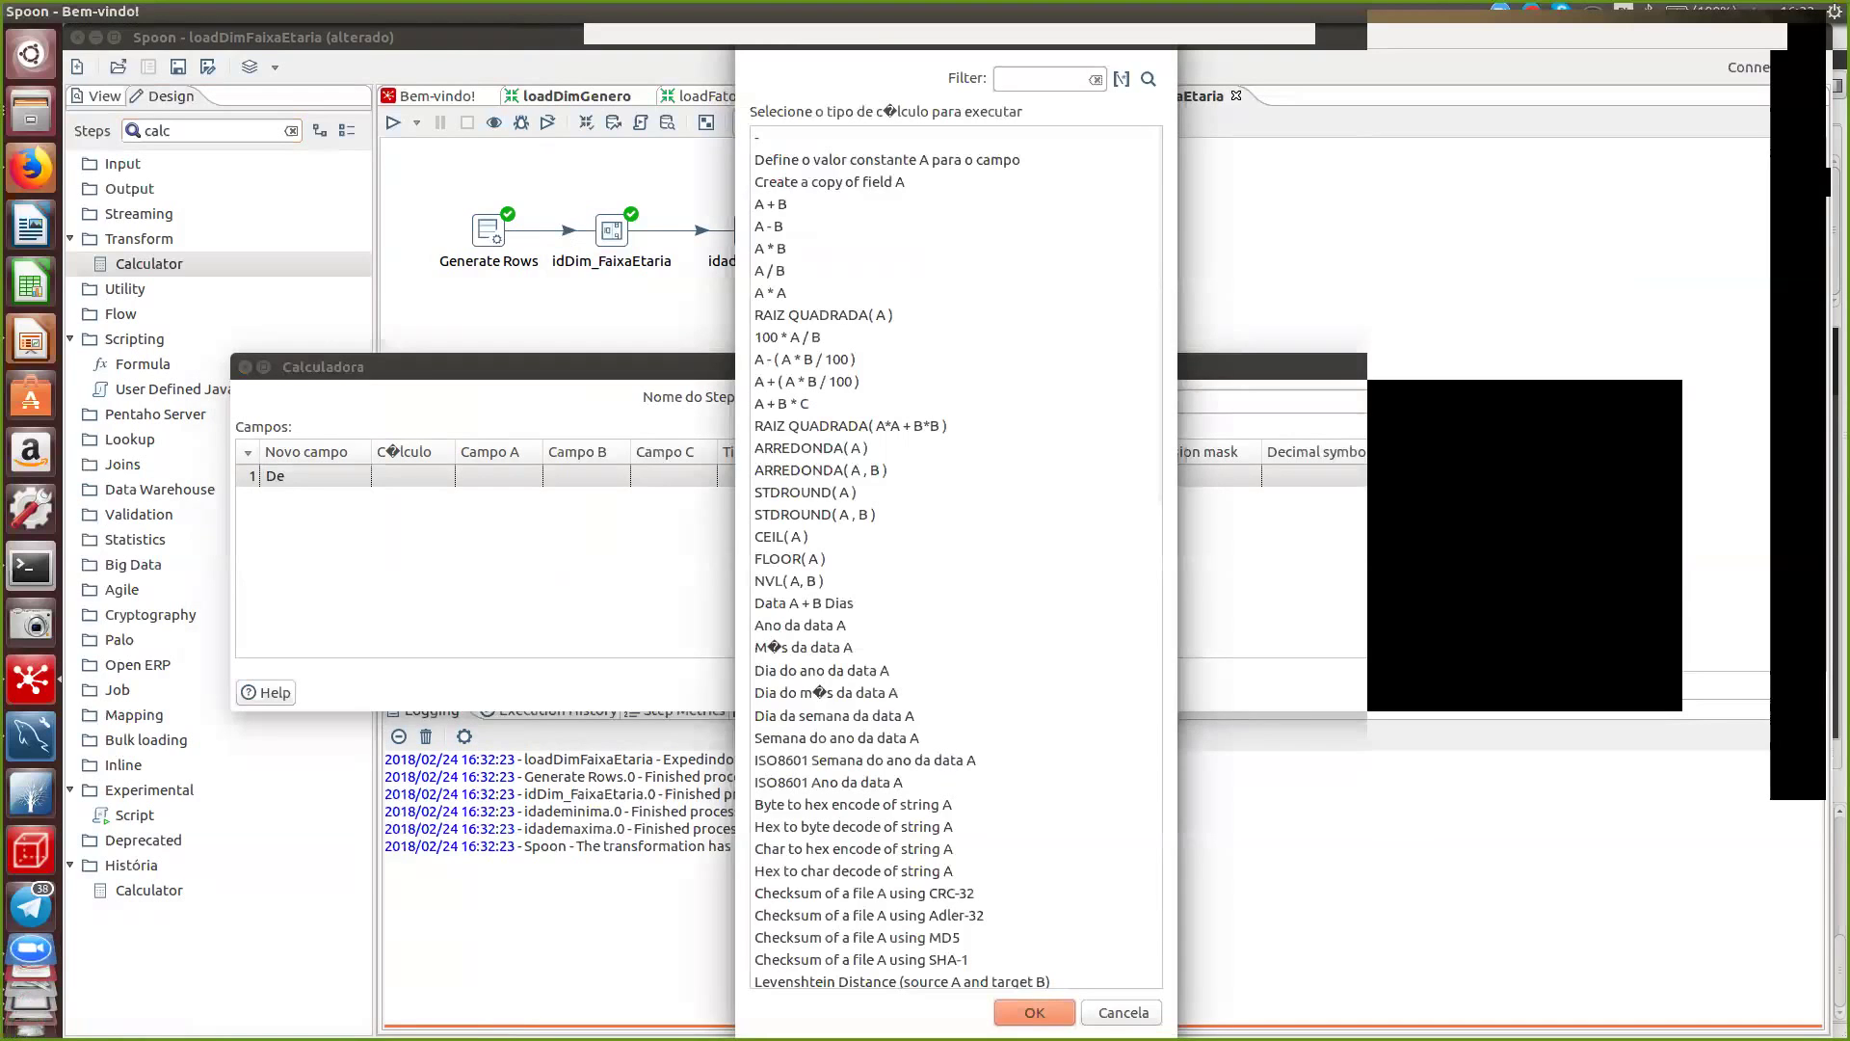
pyautogui.press('Down')
pyautogui.press('Return')
pyautogui.press('Tab')
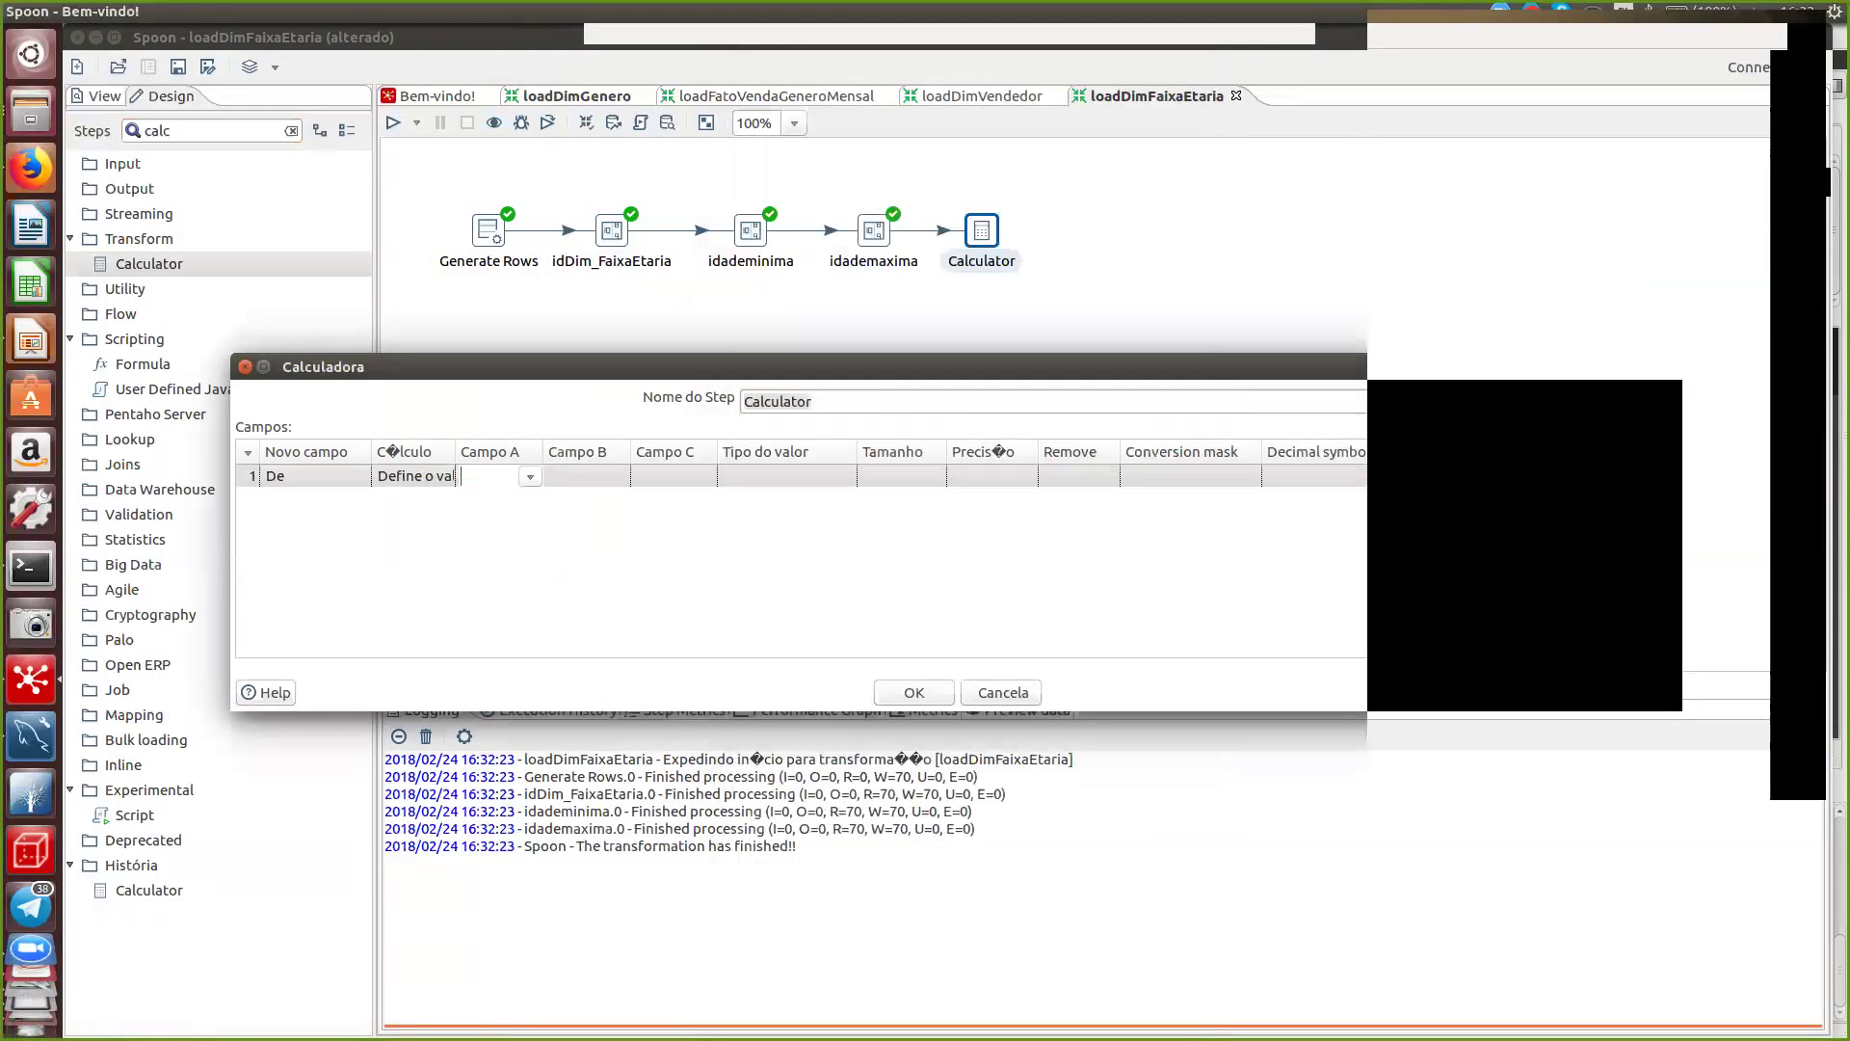
# - Give the calculated field De the constant value De in Campo A and the value type String
pyautogui.write('De')
pyautogui.press('Tab')
pyautogui.press('Tab')
pyautogui.press('Tab')
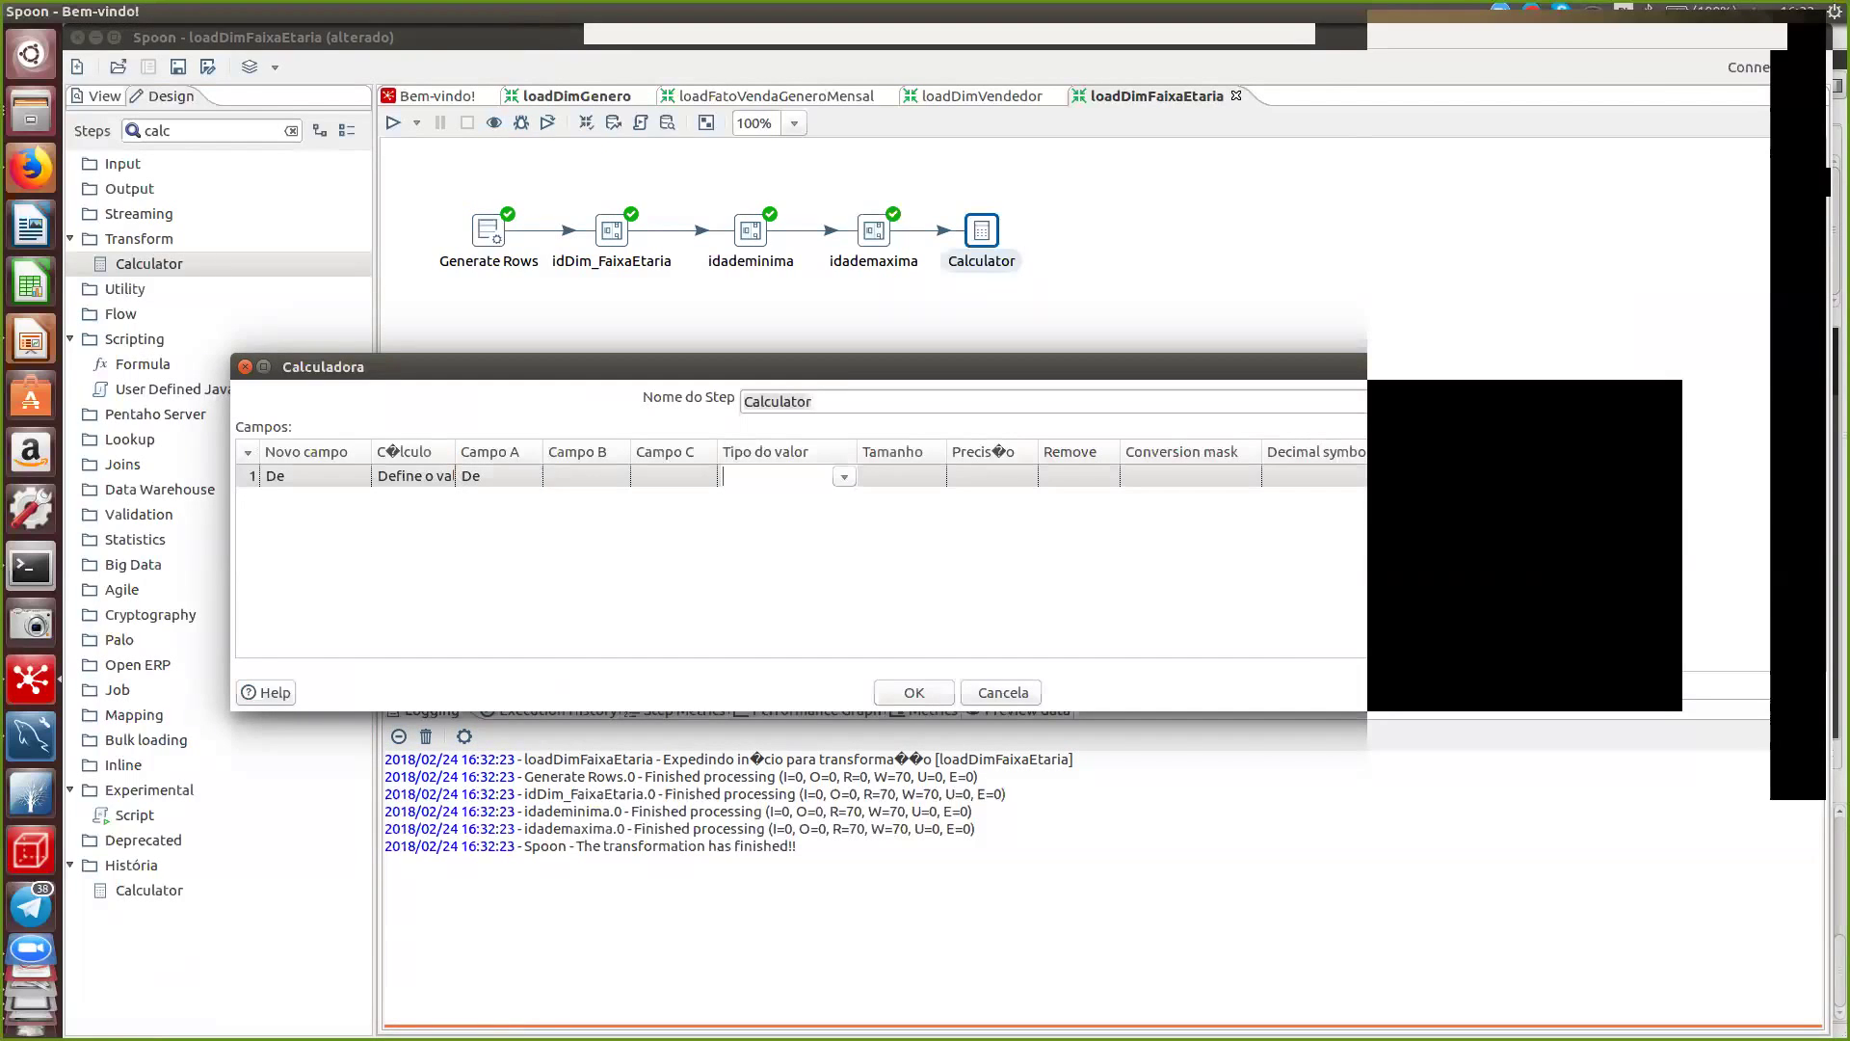
pyautogui.hotkey('alt', 'Down')
pyautogui.press('Down')
pyautogui.press('Return')
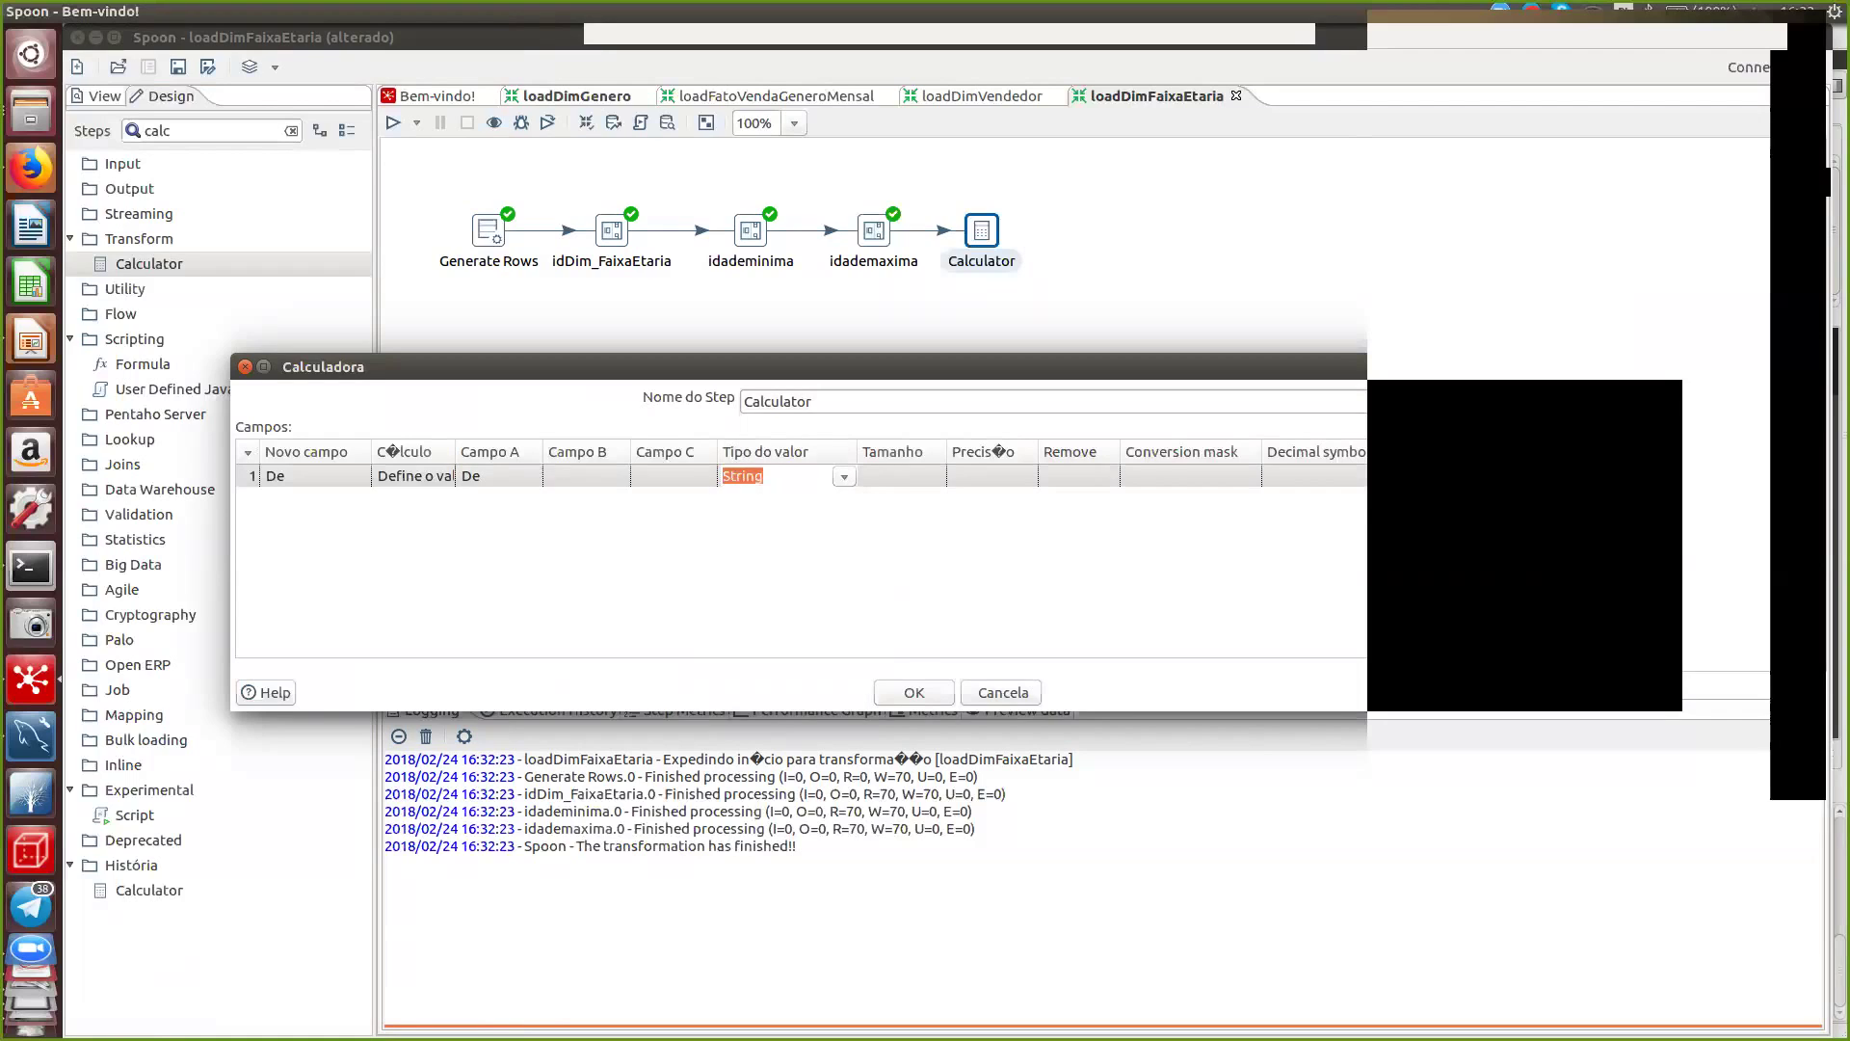
pyautogui.press('Return')
# - Add a second constant-value field named ate, with até in Campo A and the value type String
pyautogui.write('ate')
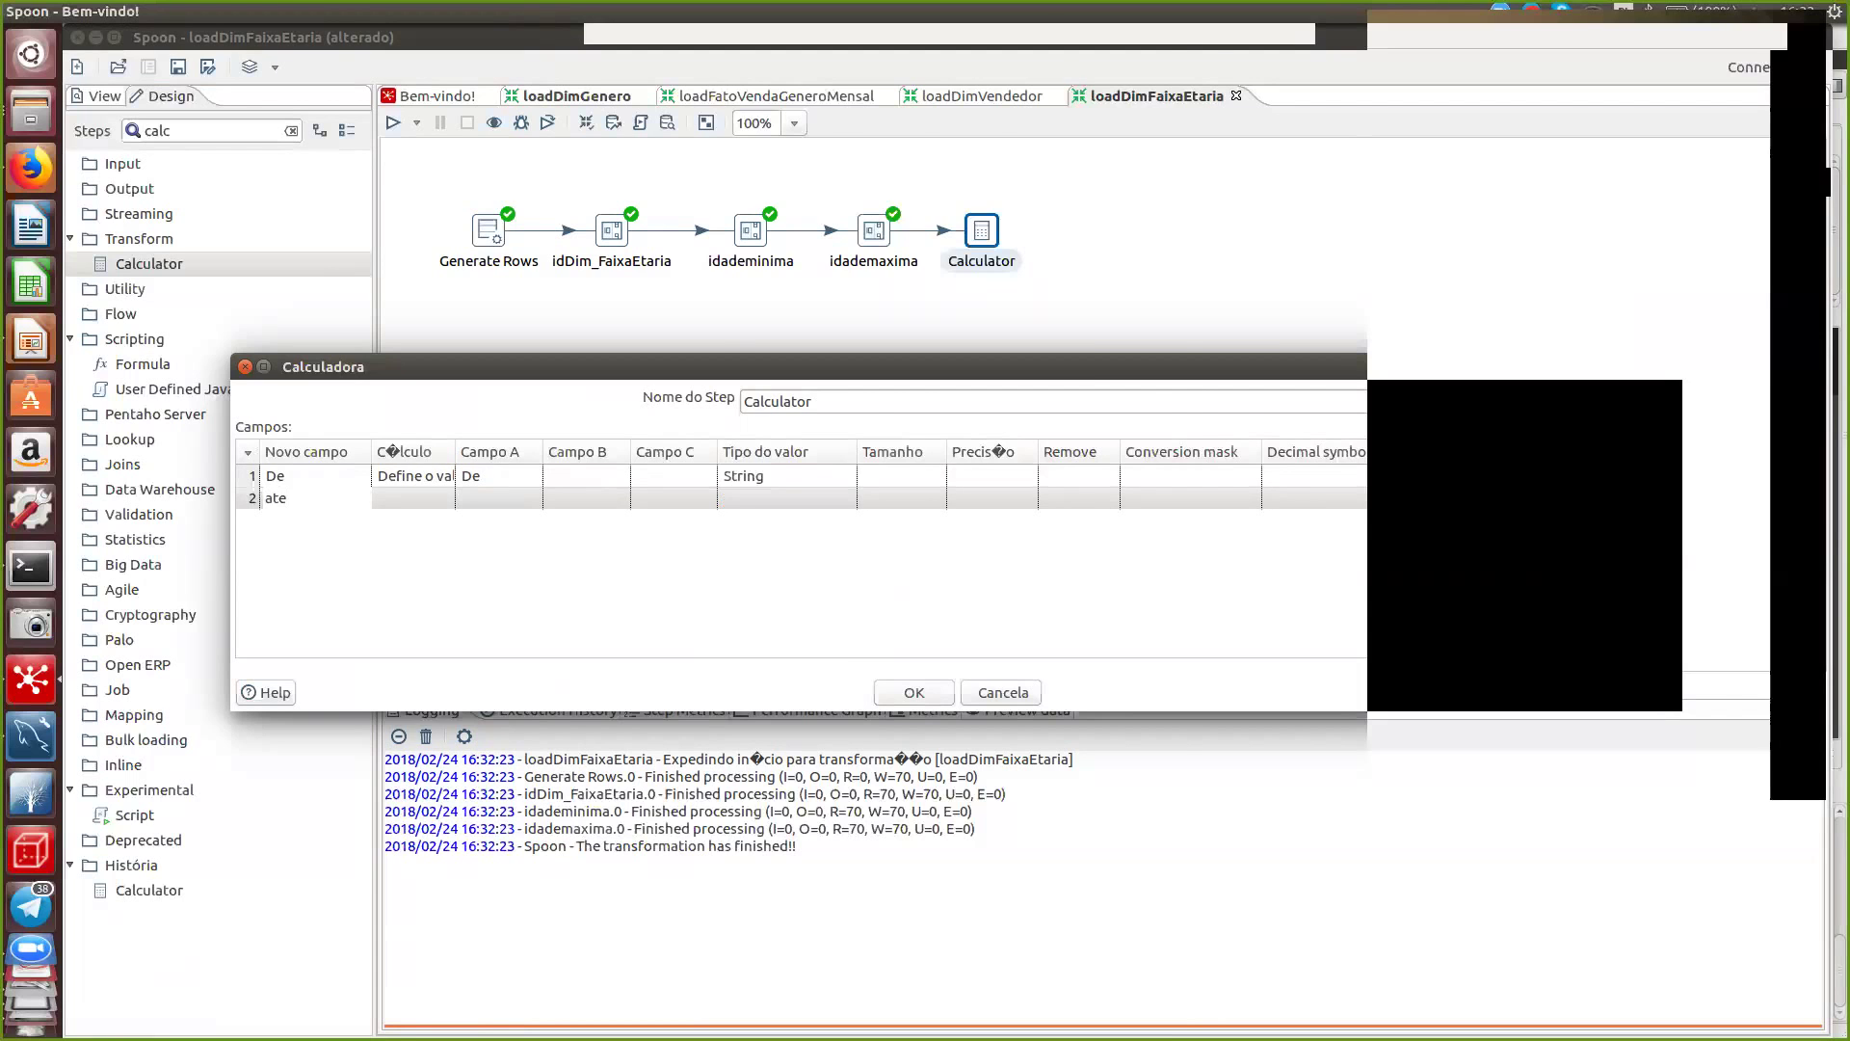
pyautogui.press('Tab')
pyautogui.click(886, 159)
pyautogui.press('Return')
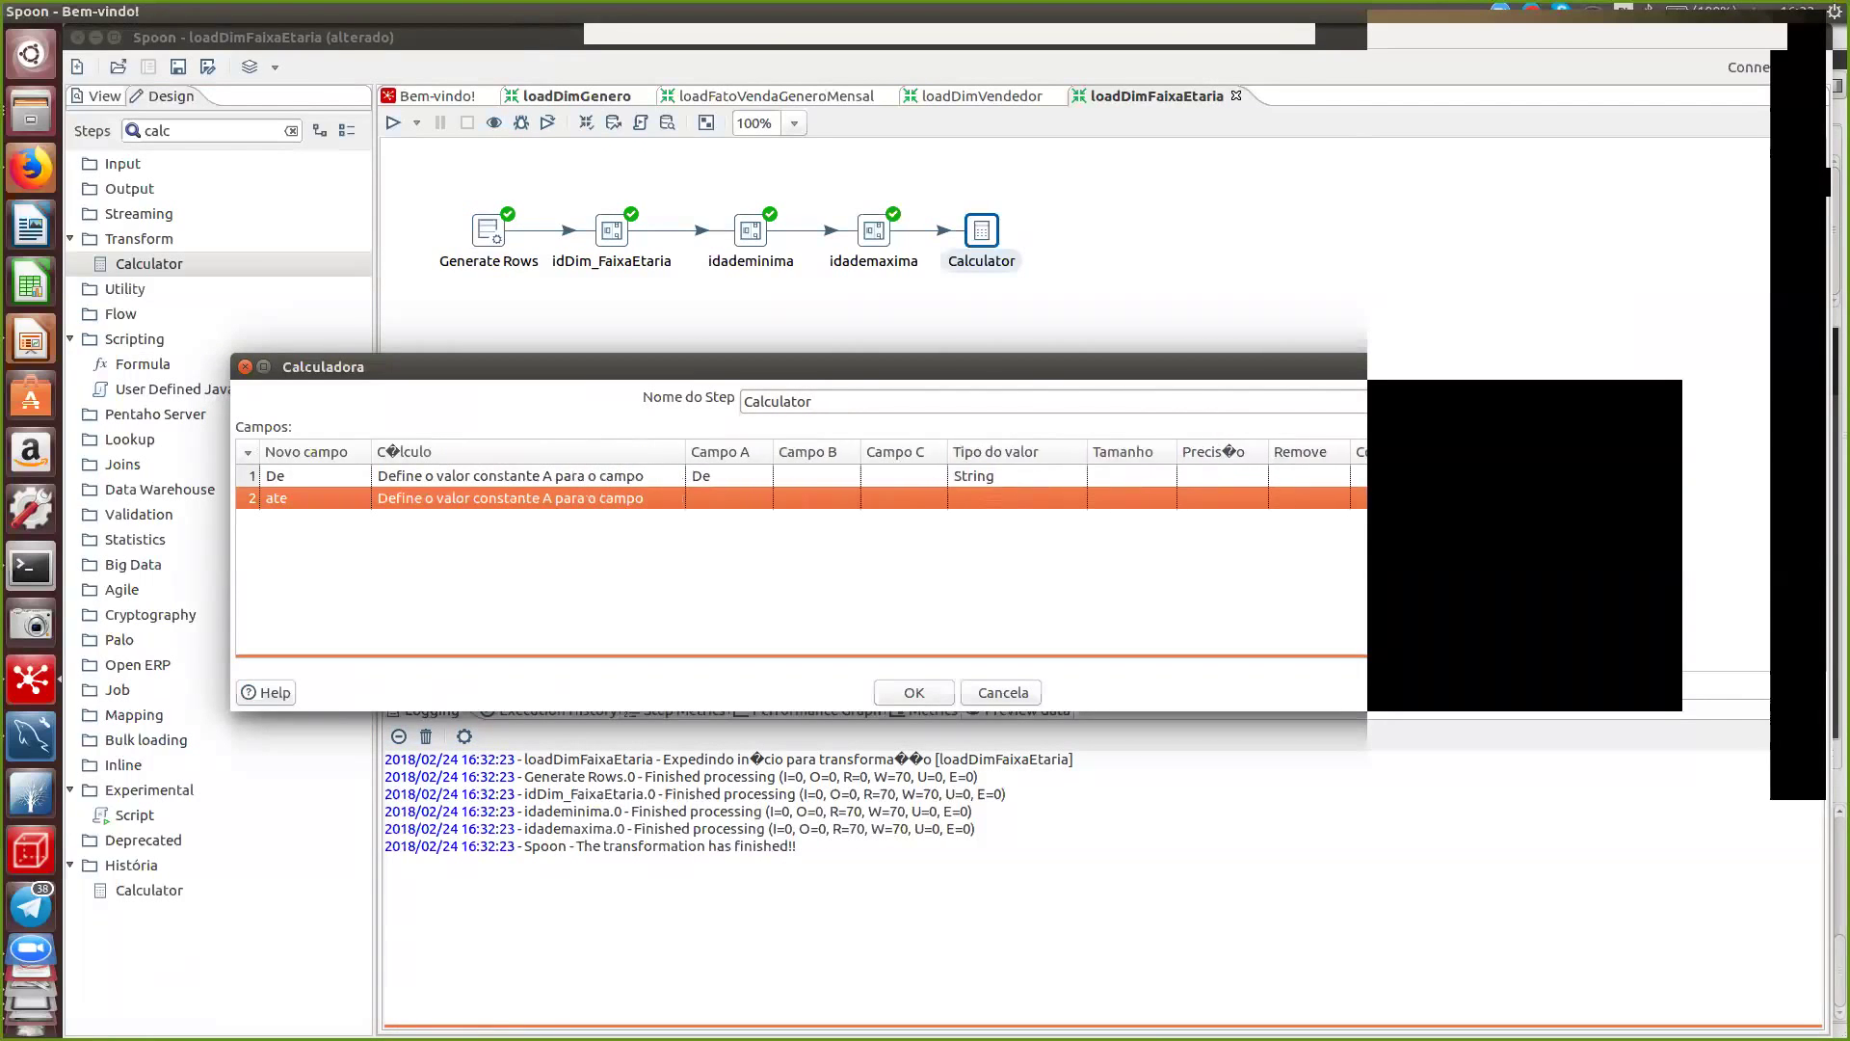
pyautogui.click(694, 498)
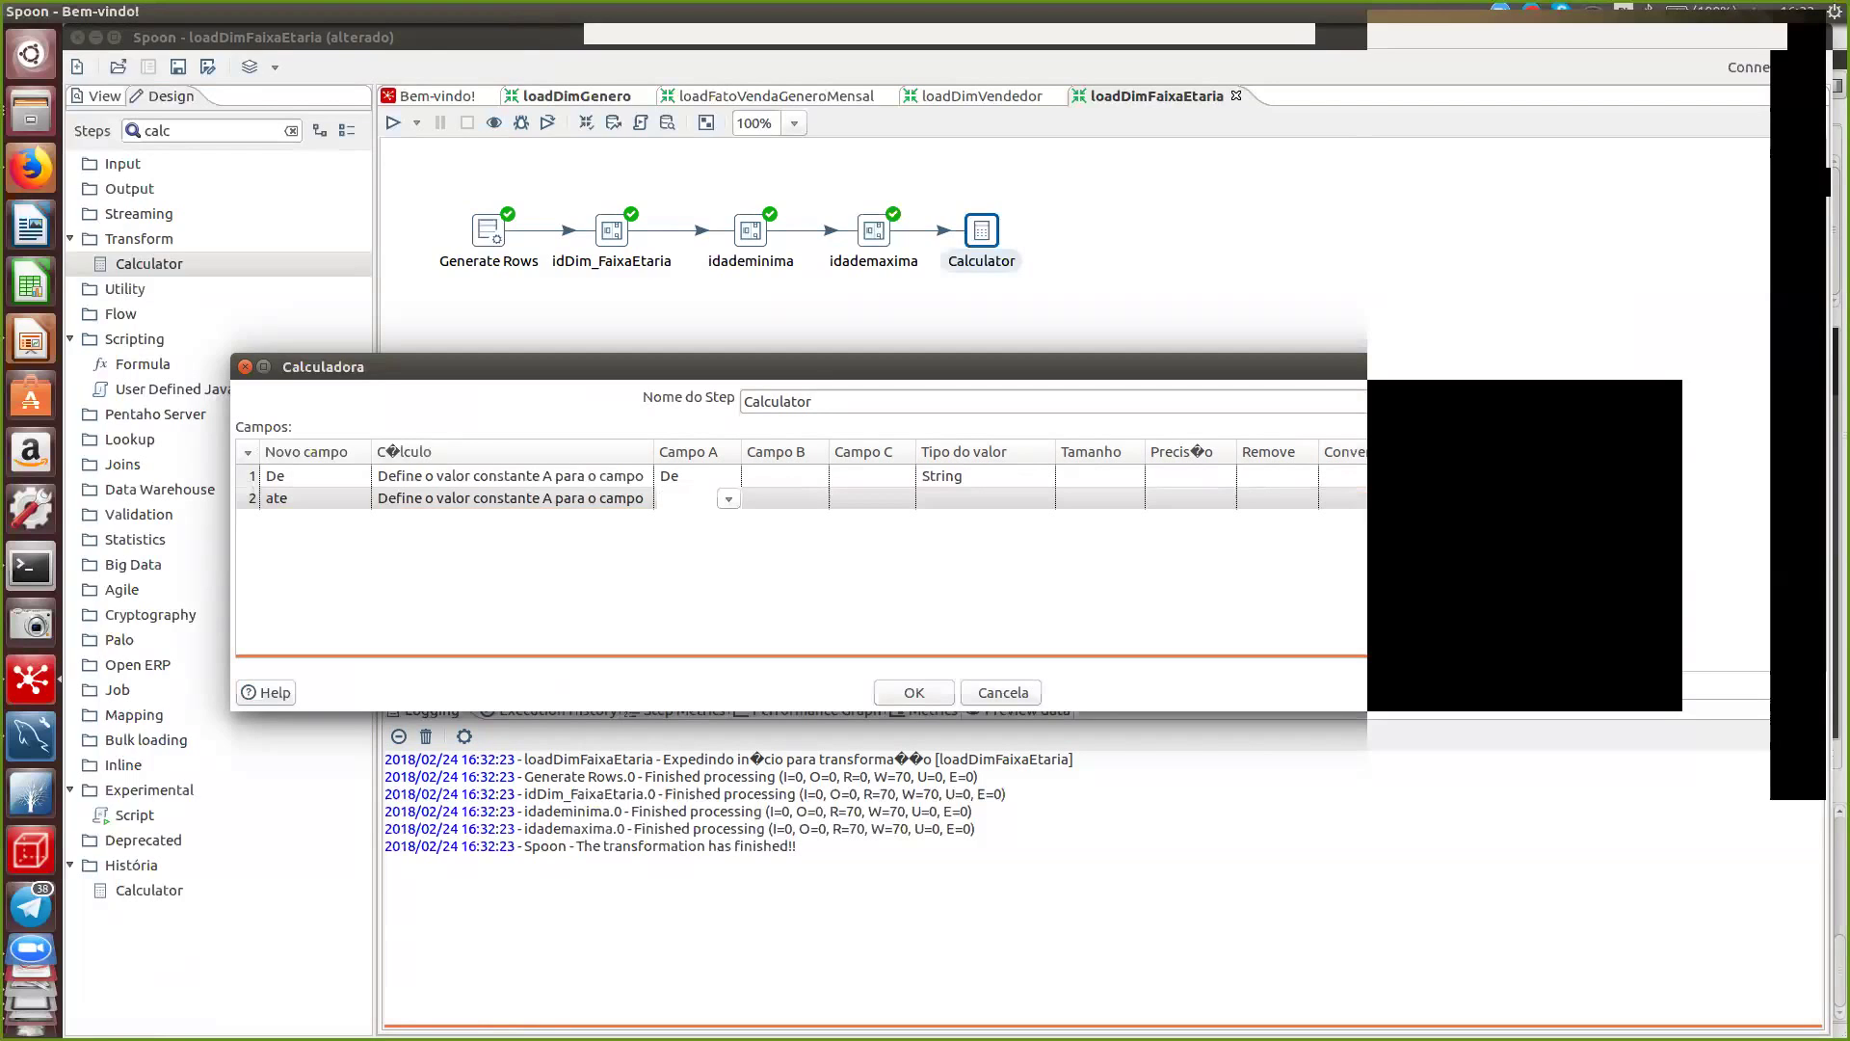
pyautogui.write('até')
pyautogui.click(973, 498)
pyautogui.click(964, 560)
pyautogui.press('Return')
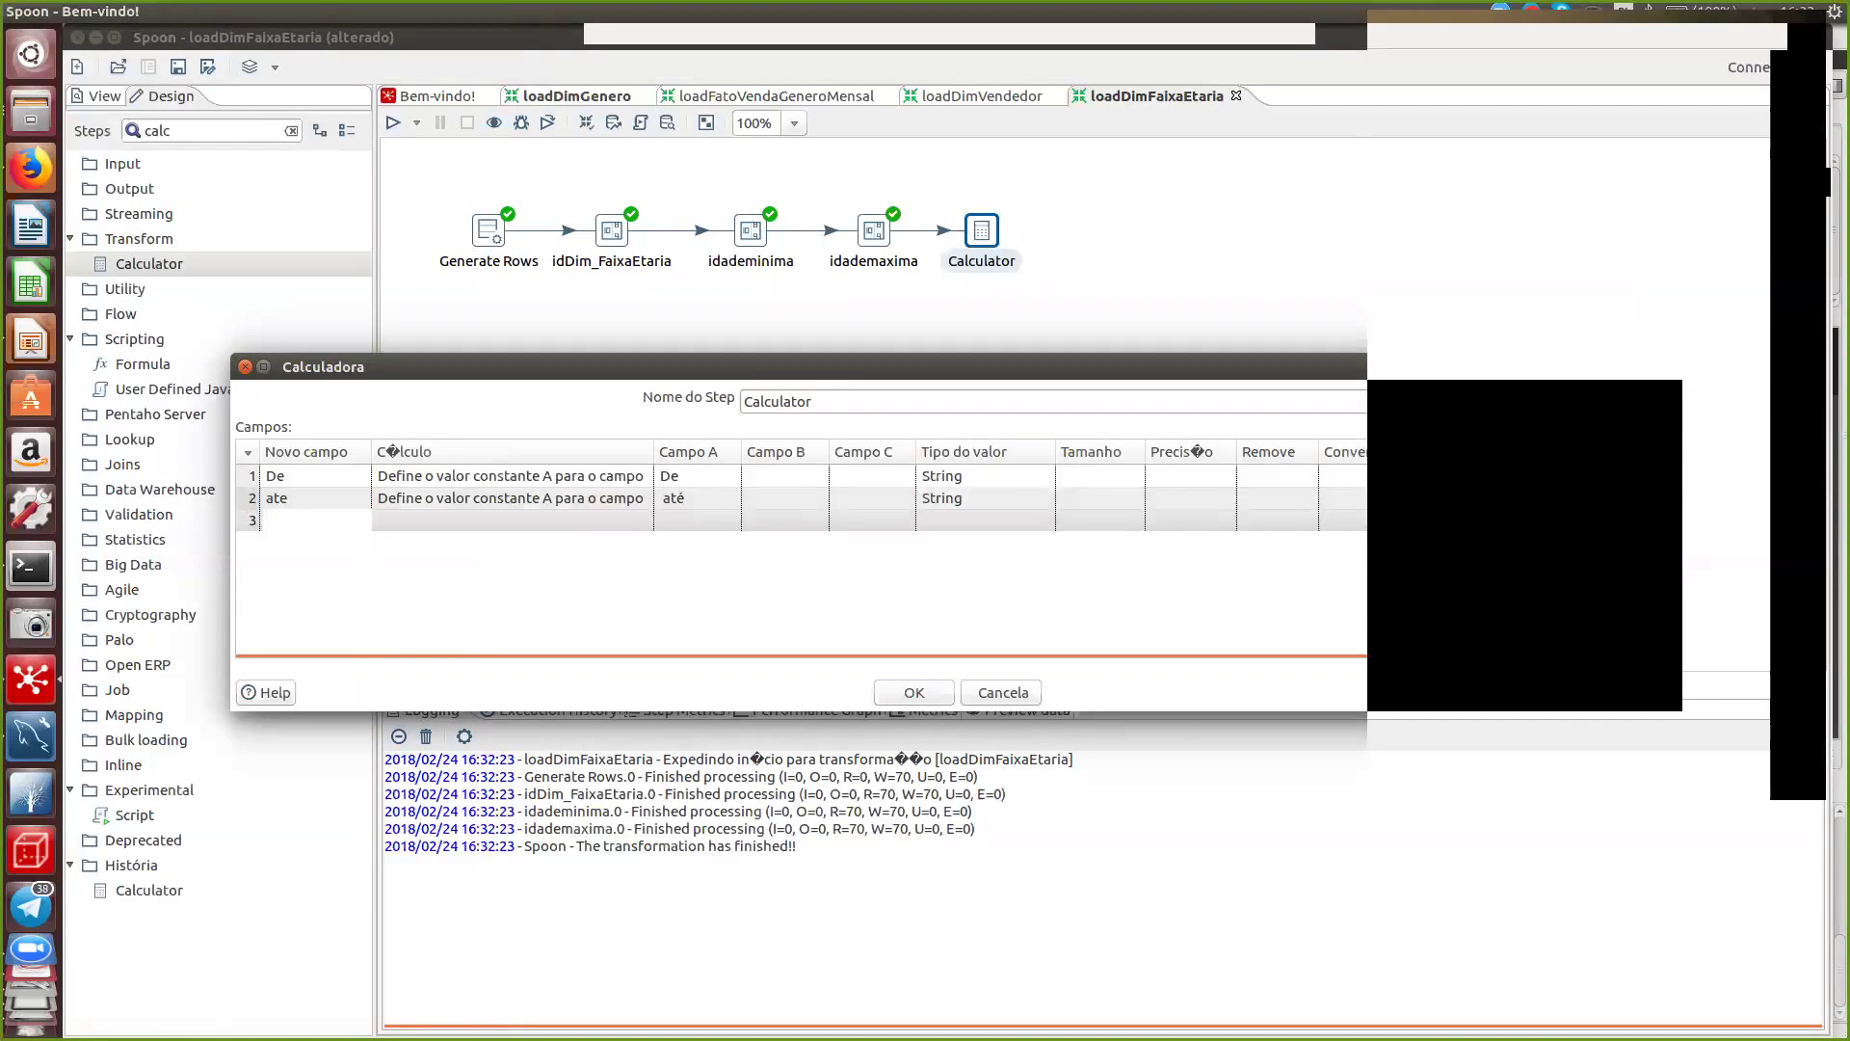
# - Add a third calculated field named aux using the A + B + C calculation, with De as Campo A
pyautogui.write('aux')
pyautogui.press('Tab')
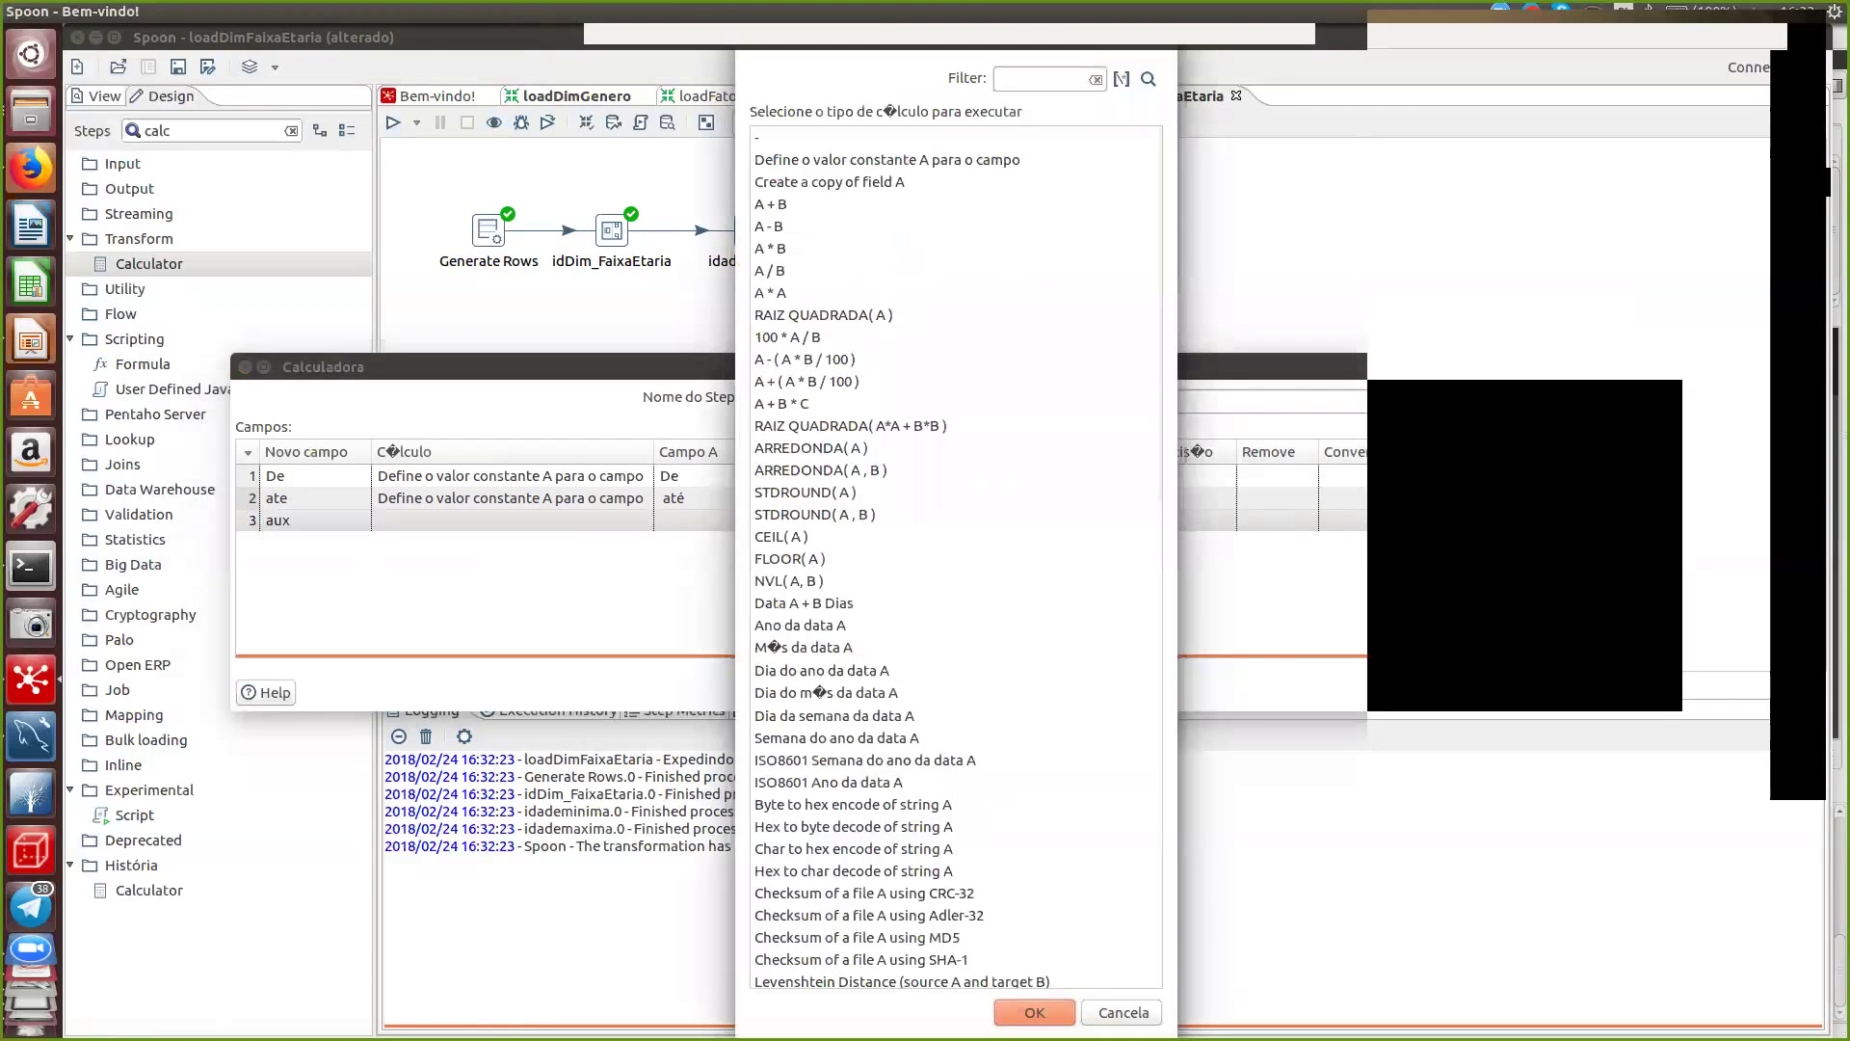
pyautogui.scroll(-8, 956, 559)
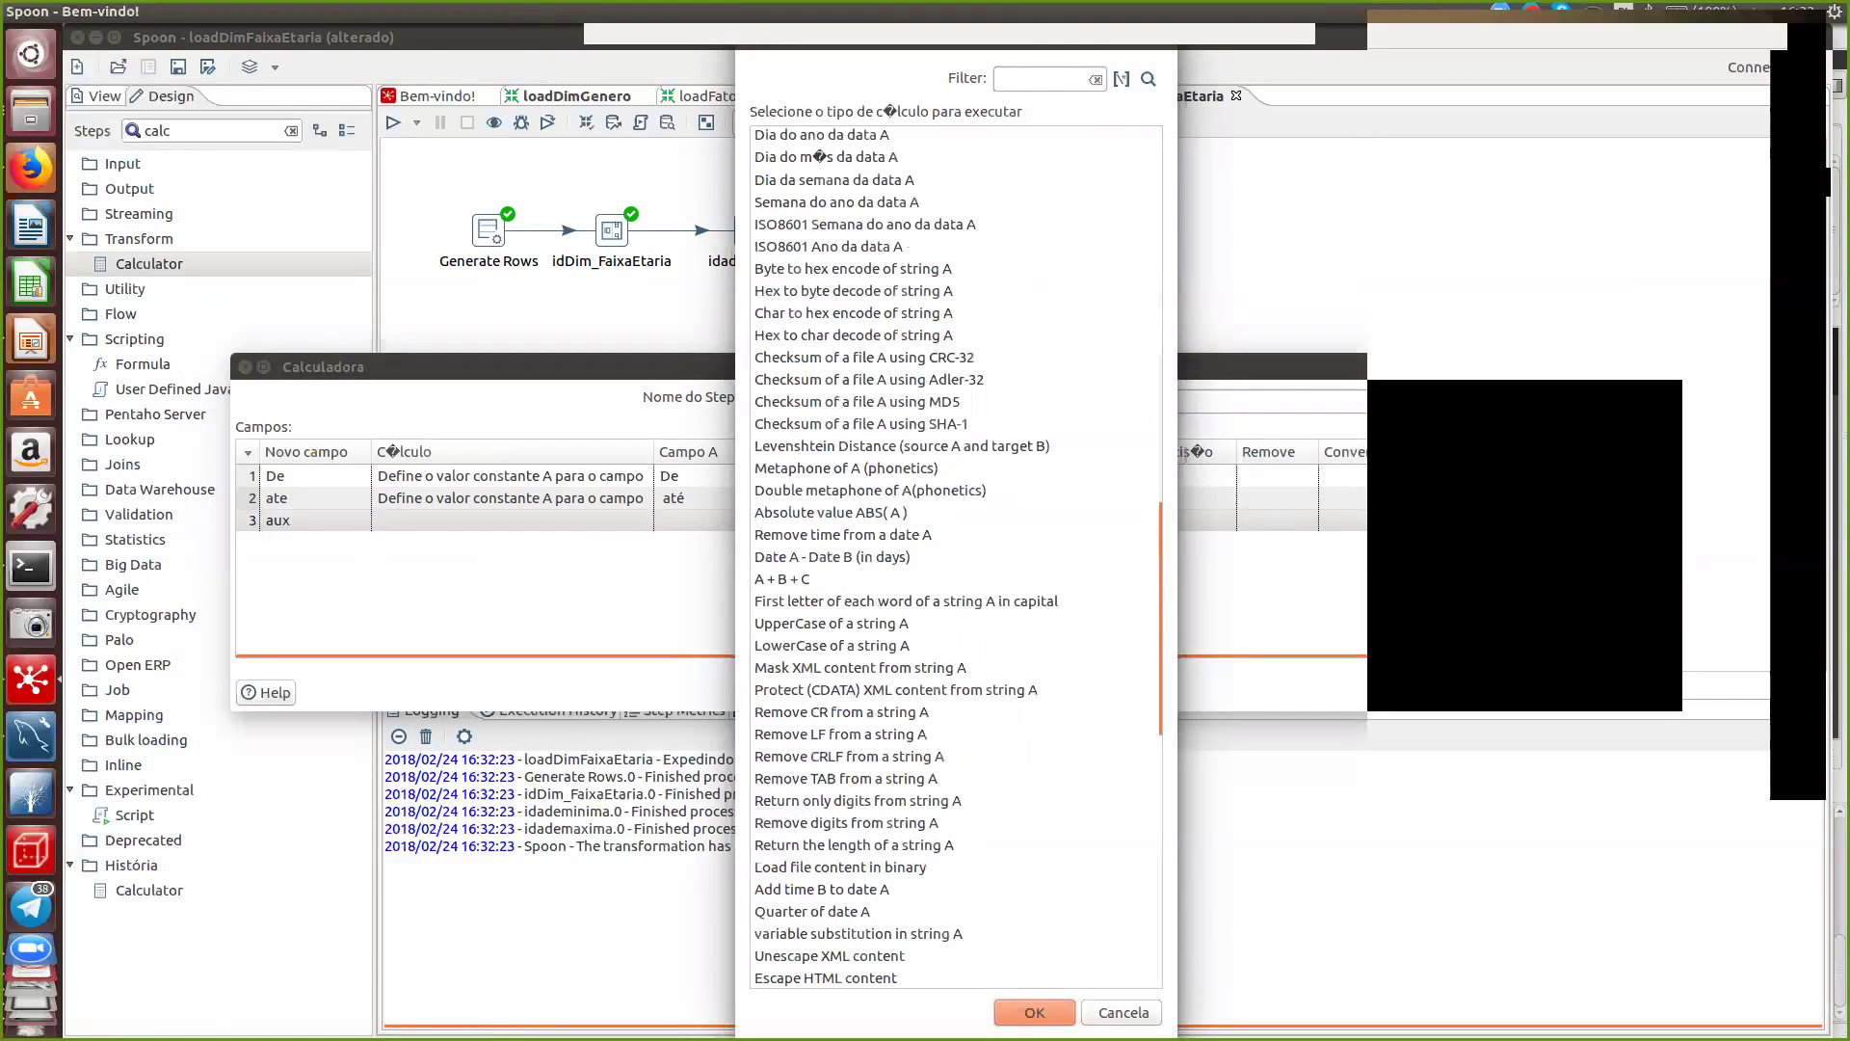
pyautogui.doubleClick(782, 578)
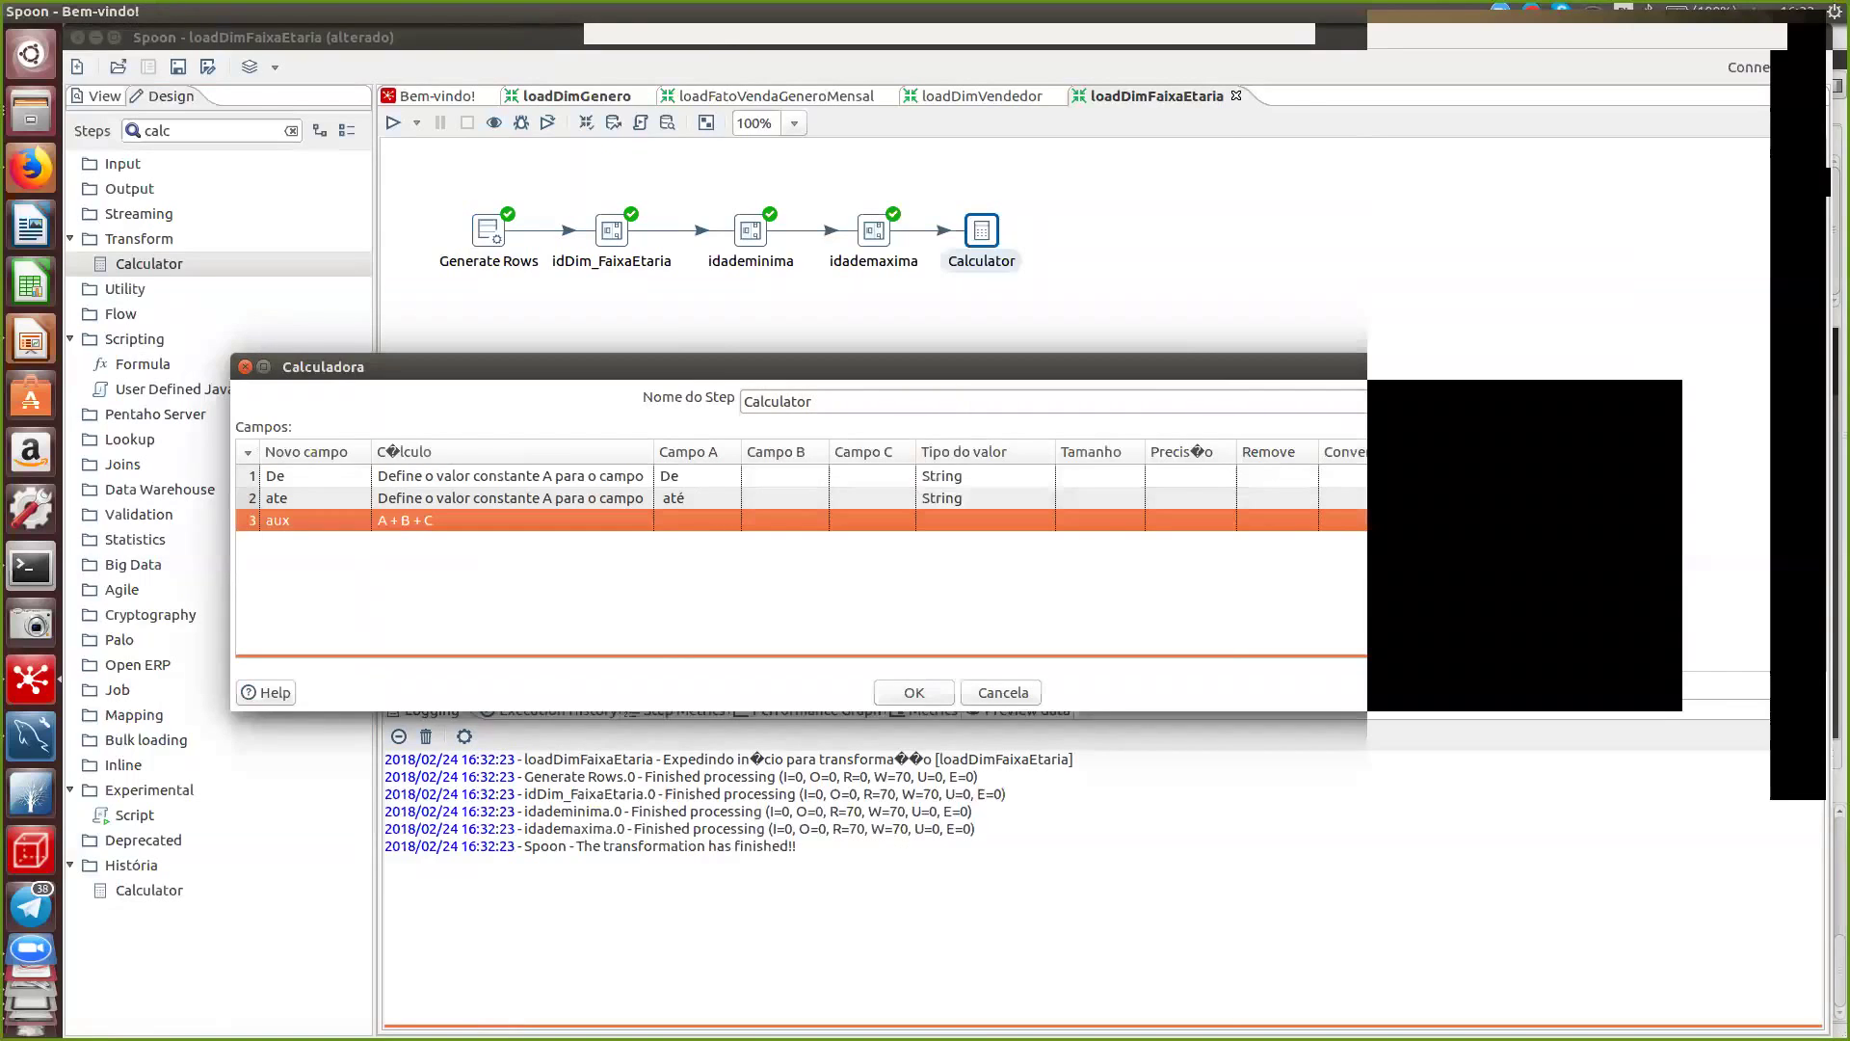
pyautogui.press('Tab')
pyautogui.press('Return')
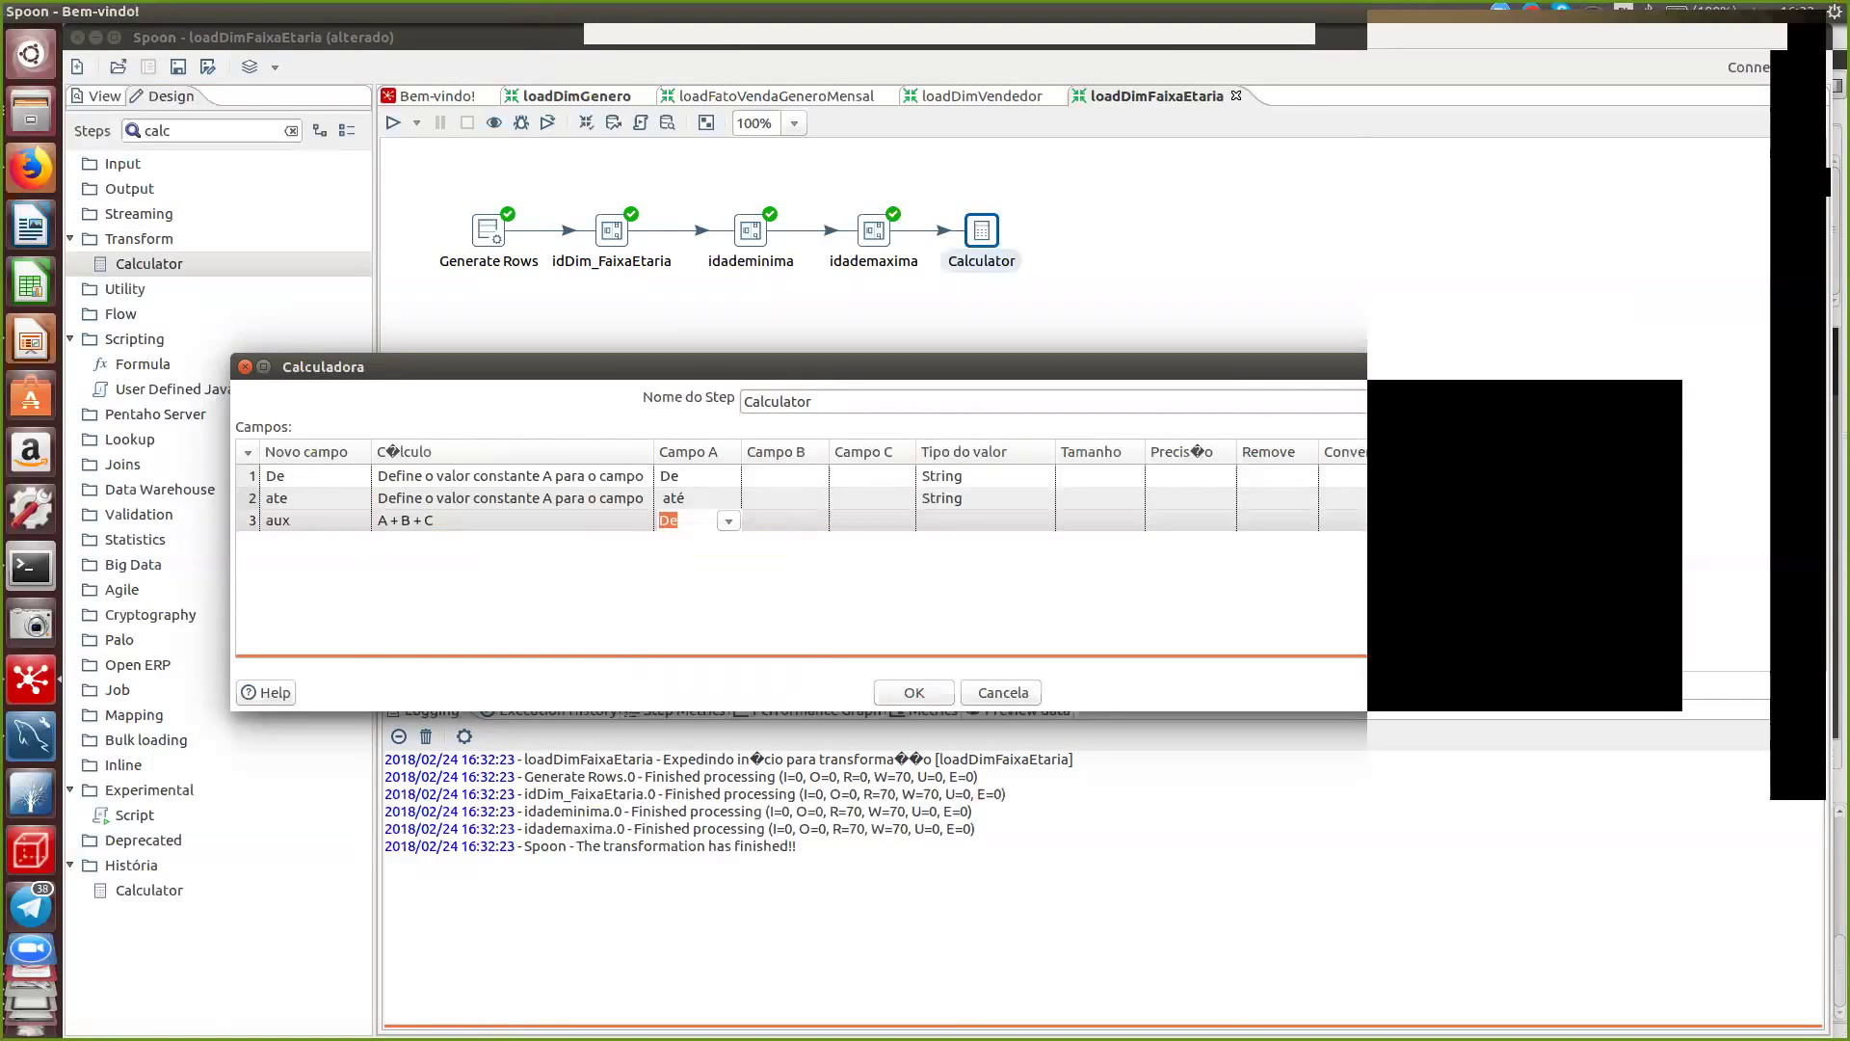
# - Choose idademinima as Campo B of the aux calculation
pyautogui.press('Tab')
pyautogui.press('Down')
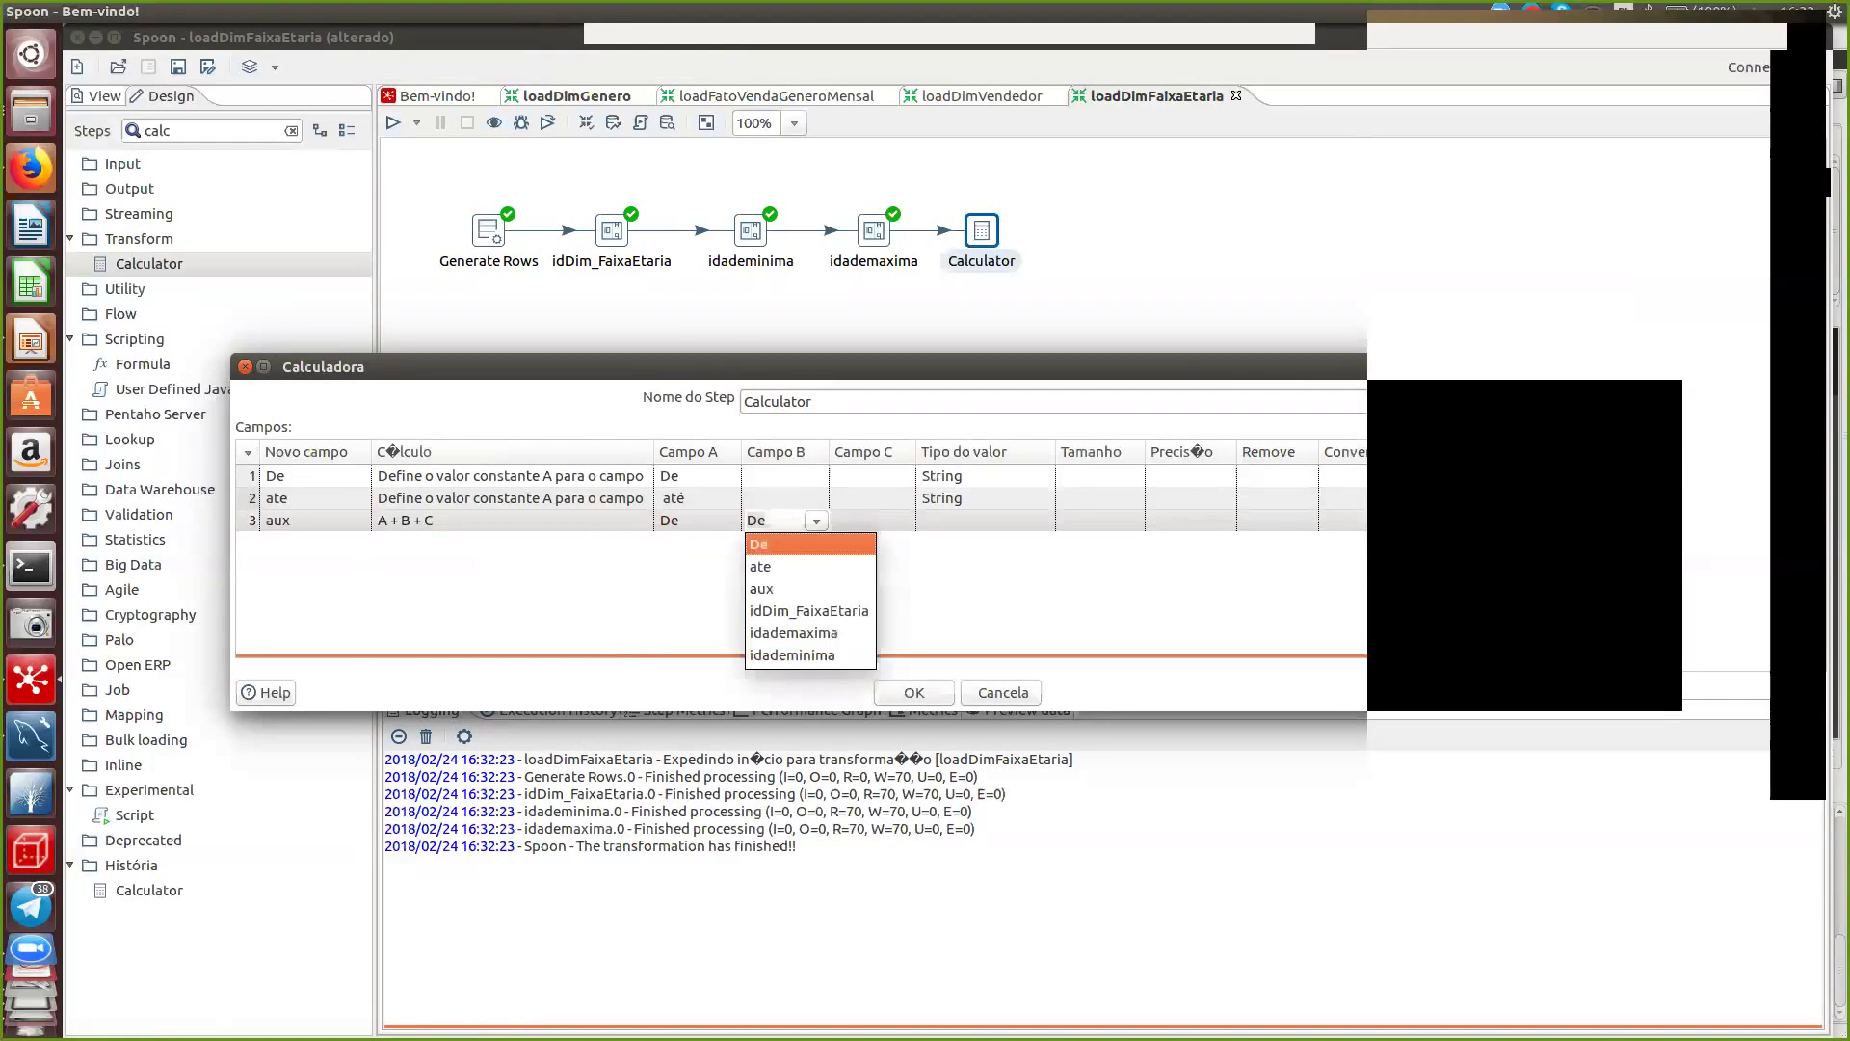
pyautogui.press('Down')
pyautogui.press('Down')
pyautogui.press('Down')
pyautogui.press('Down')
pyautogui.press('Down')
pyautogui.press('Return')
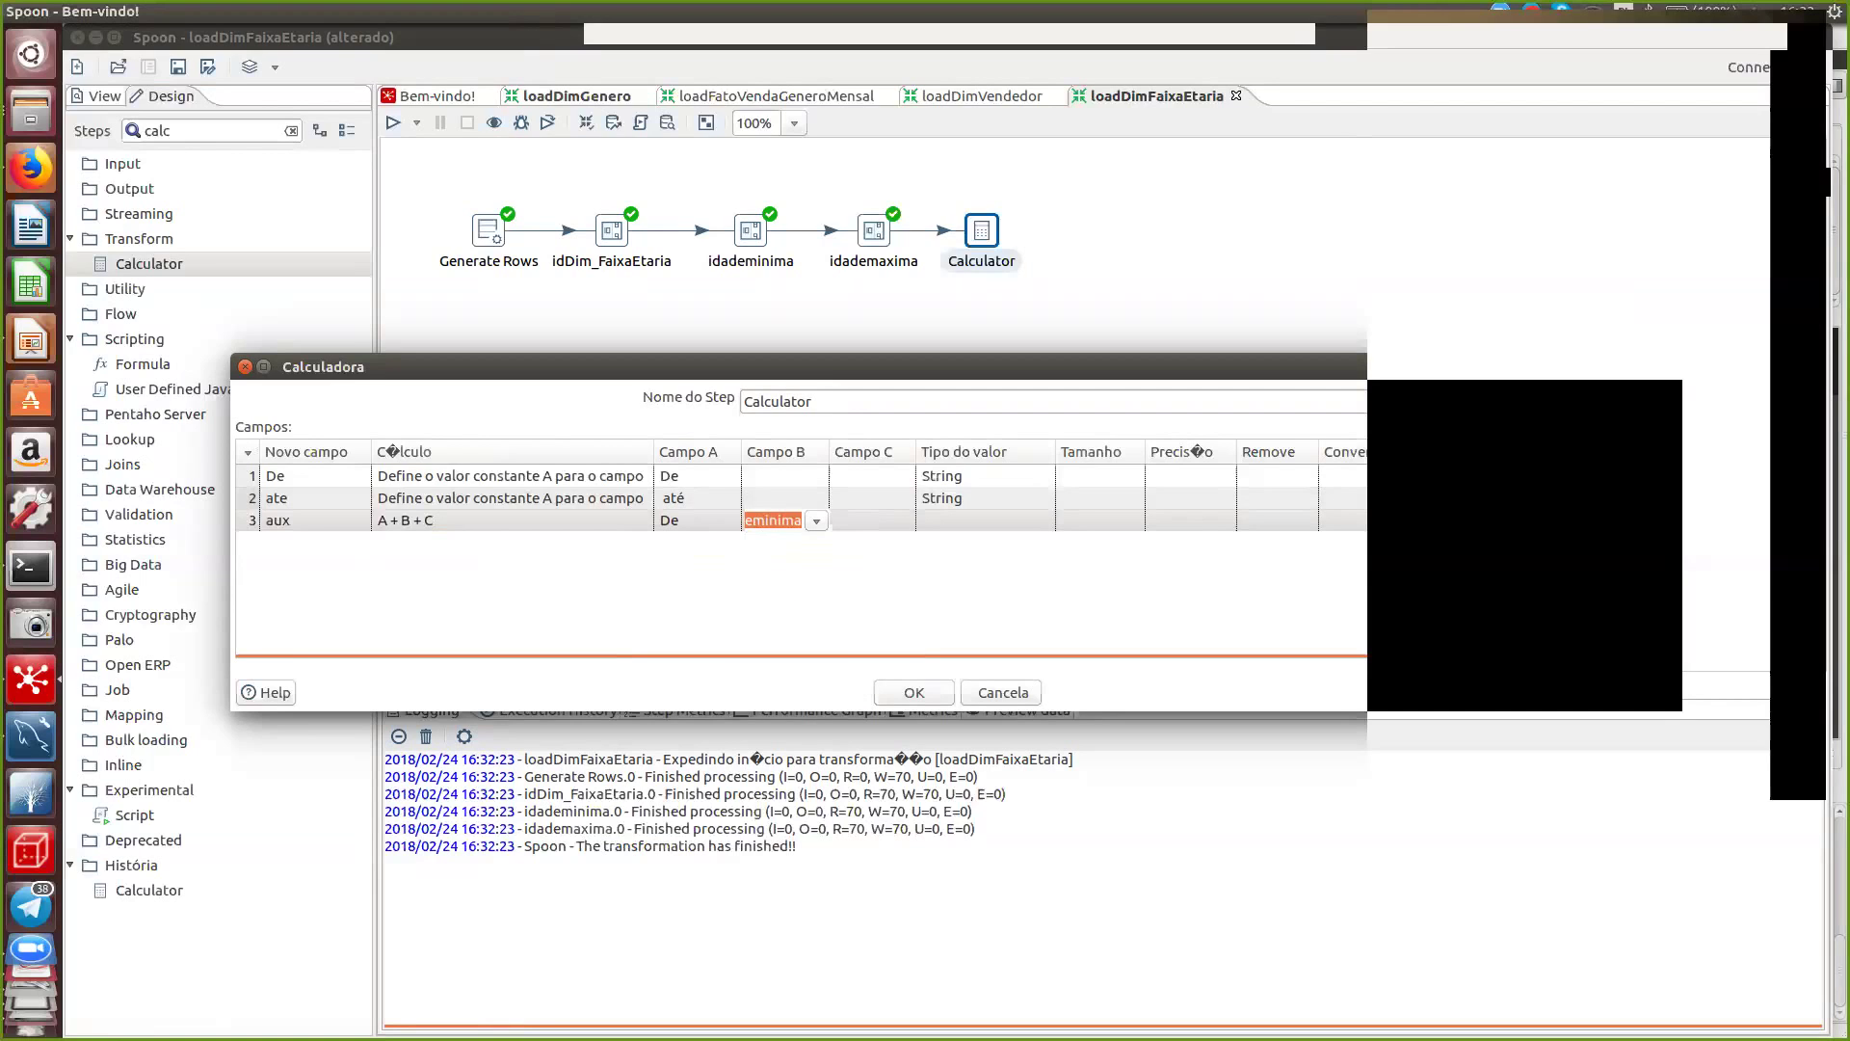
pyautogui.press('Return')
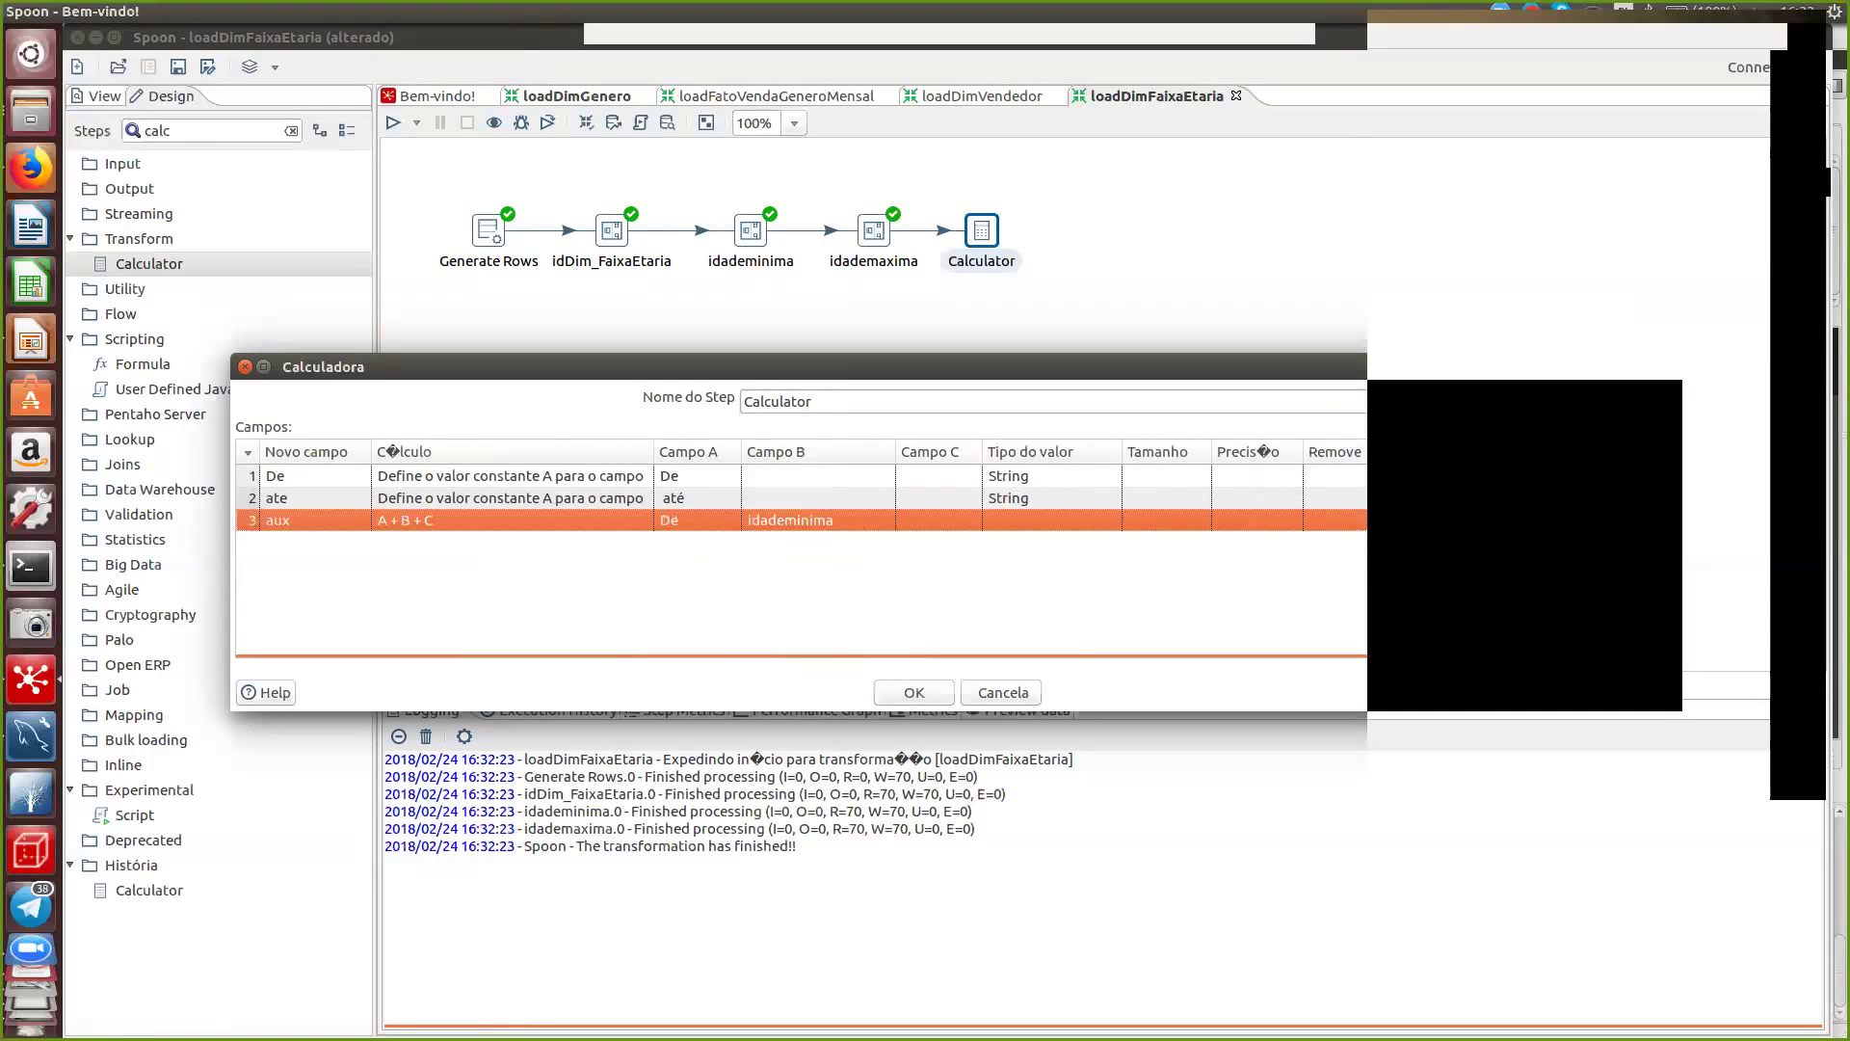
# - Choose idademaxima as Campo C of the aux calculation
pyautogui.press('Tab')
pyautogui.press('Down')
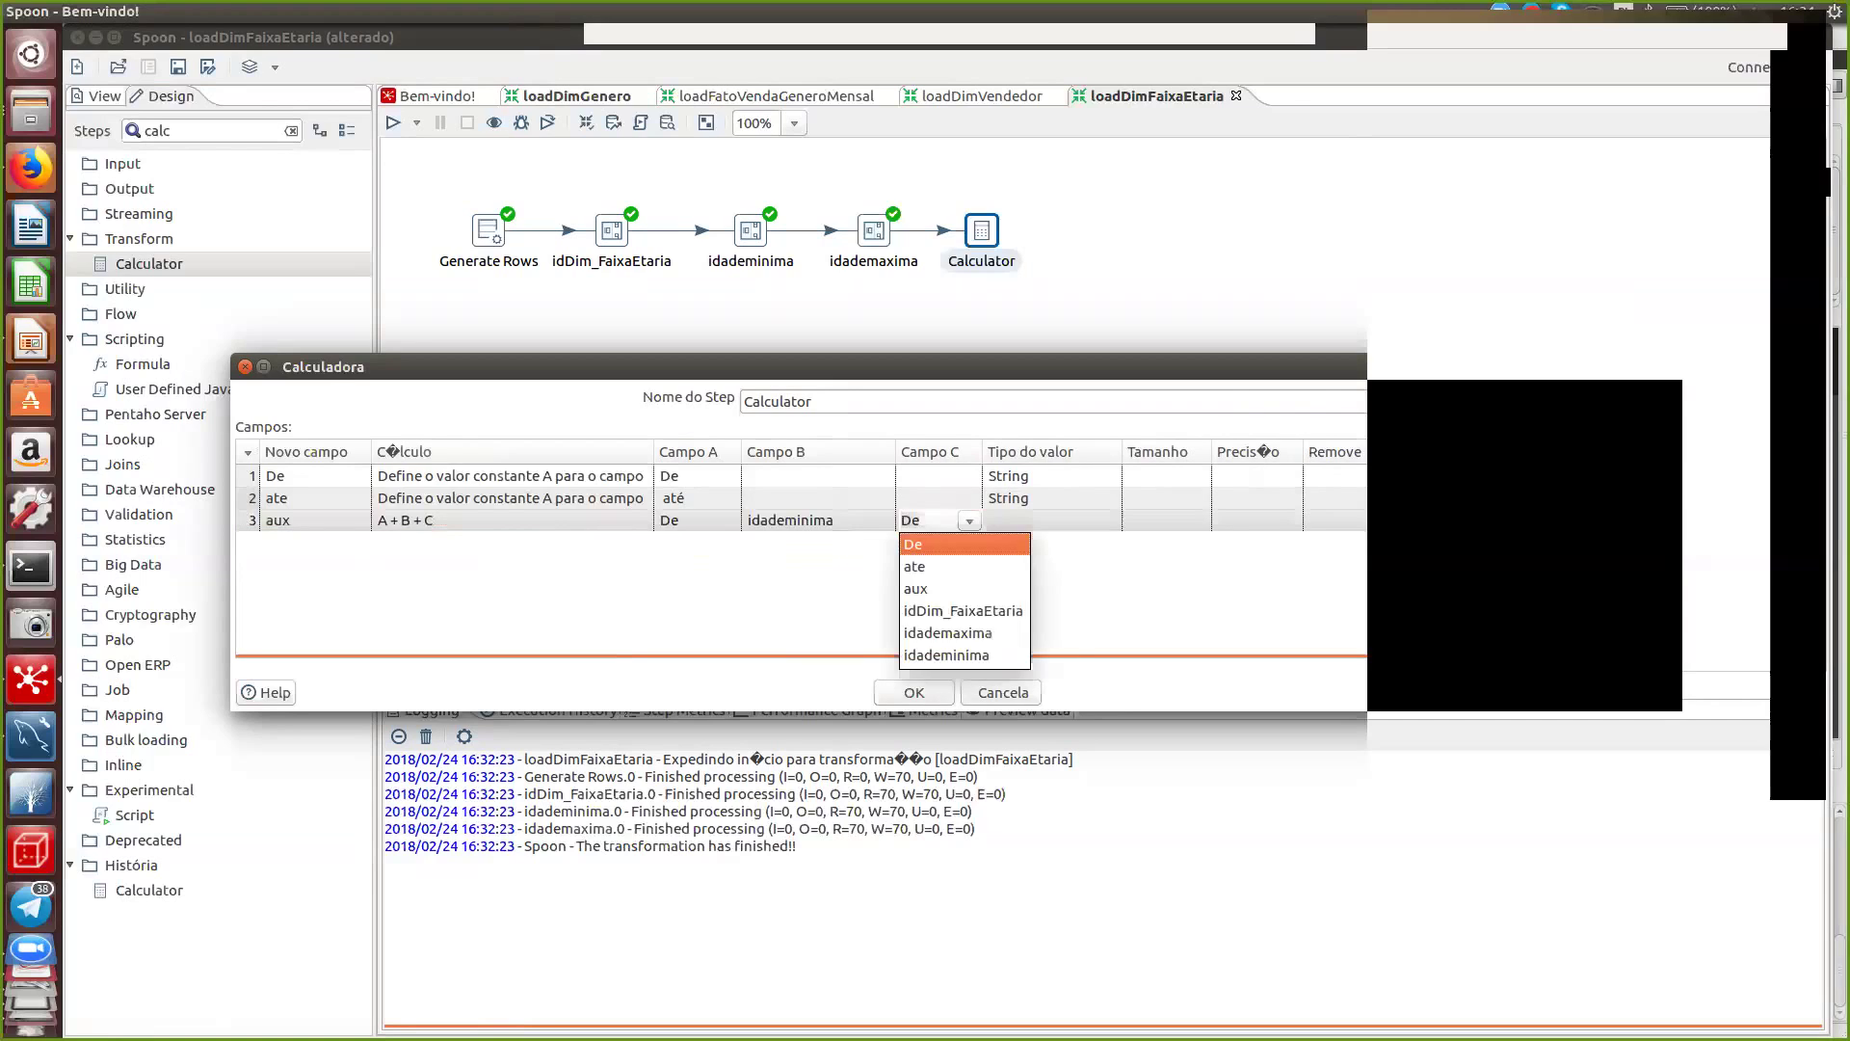
pyautogui.press('Down')
pyautogui.press('Down')
pyautogui.press('Down')
pyautogui.press('Down')
pyautogui.press('Return')
# - Set the value type of the aux field to String and accept the Calculator settings
pyautogui.press('Tab')
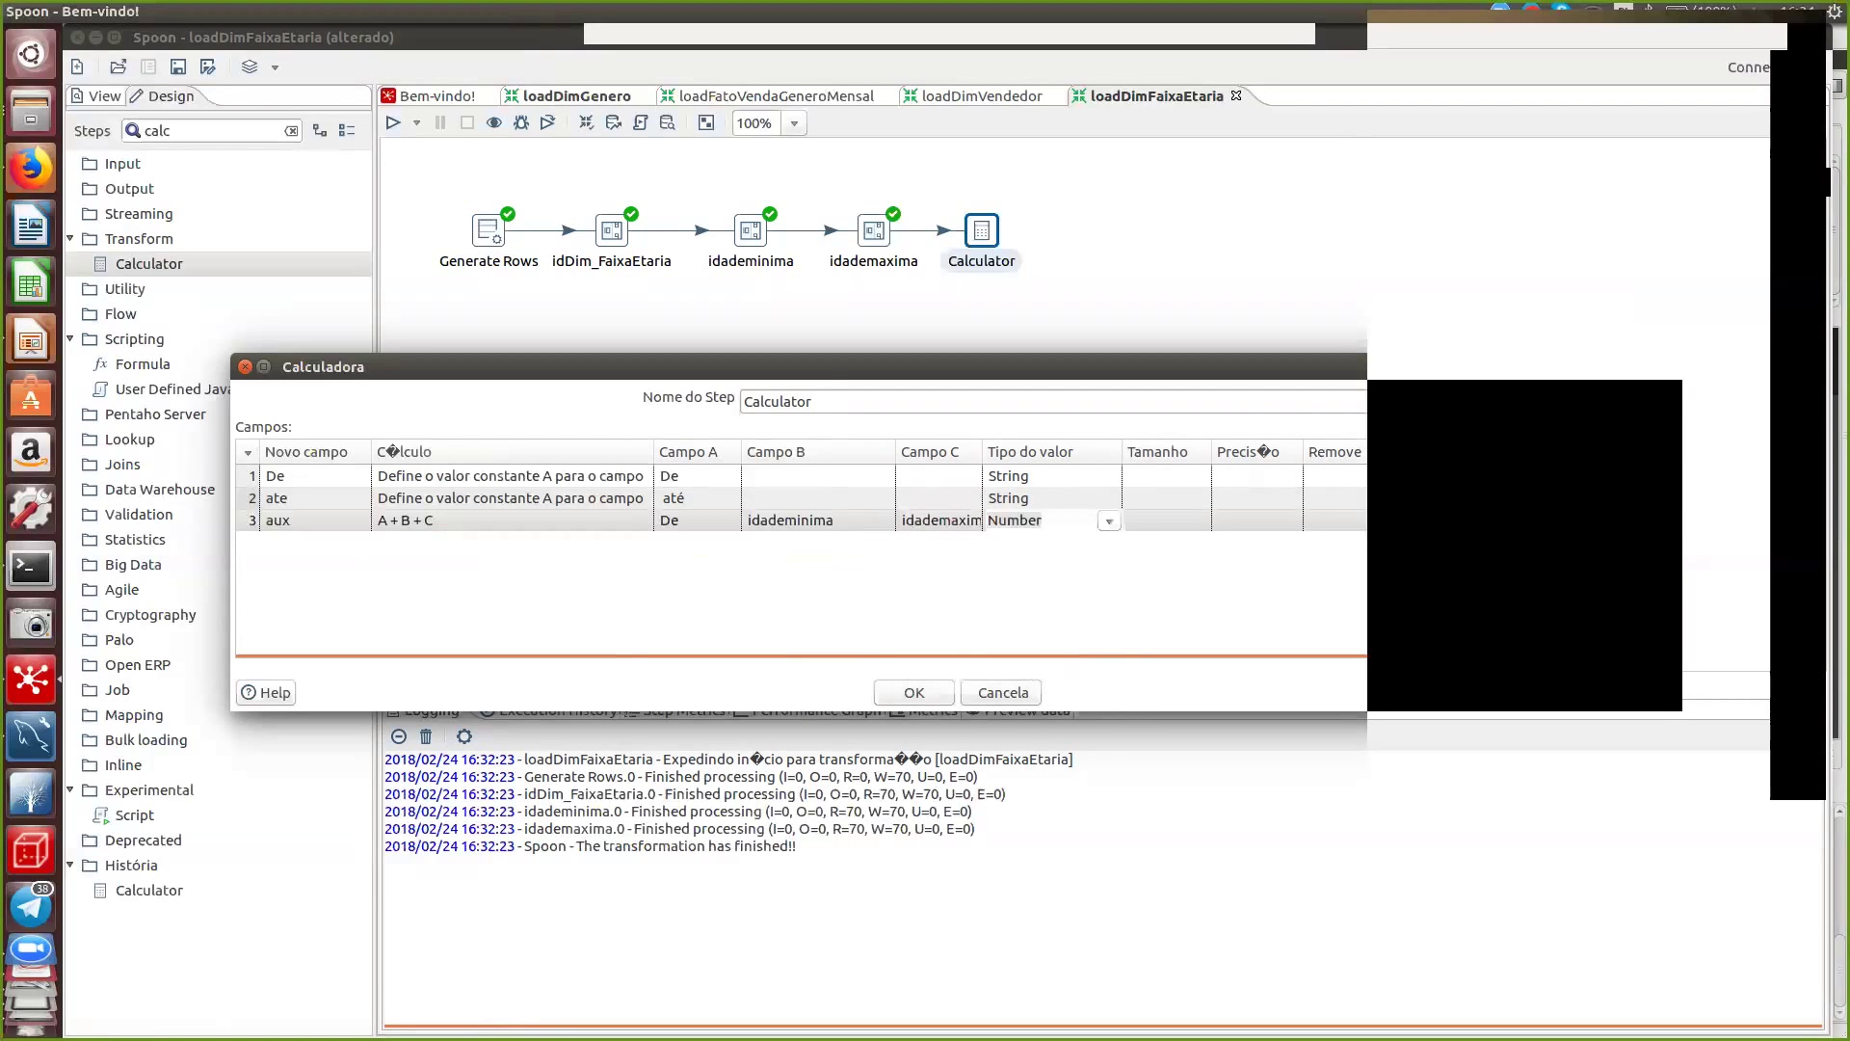
pyautogui.press('Down')
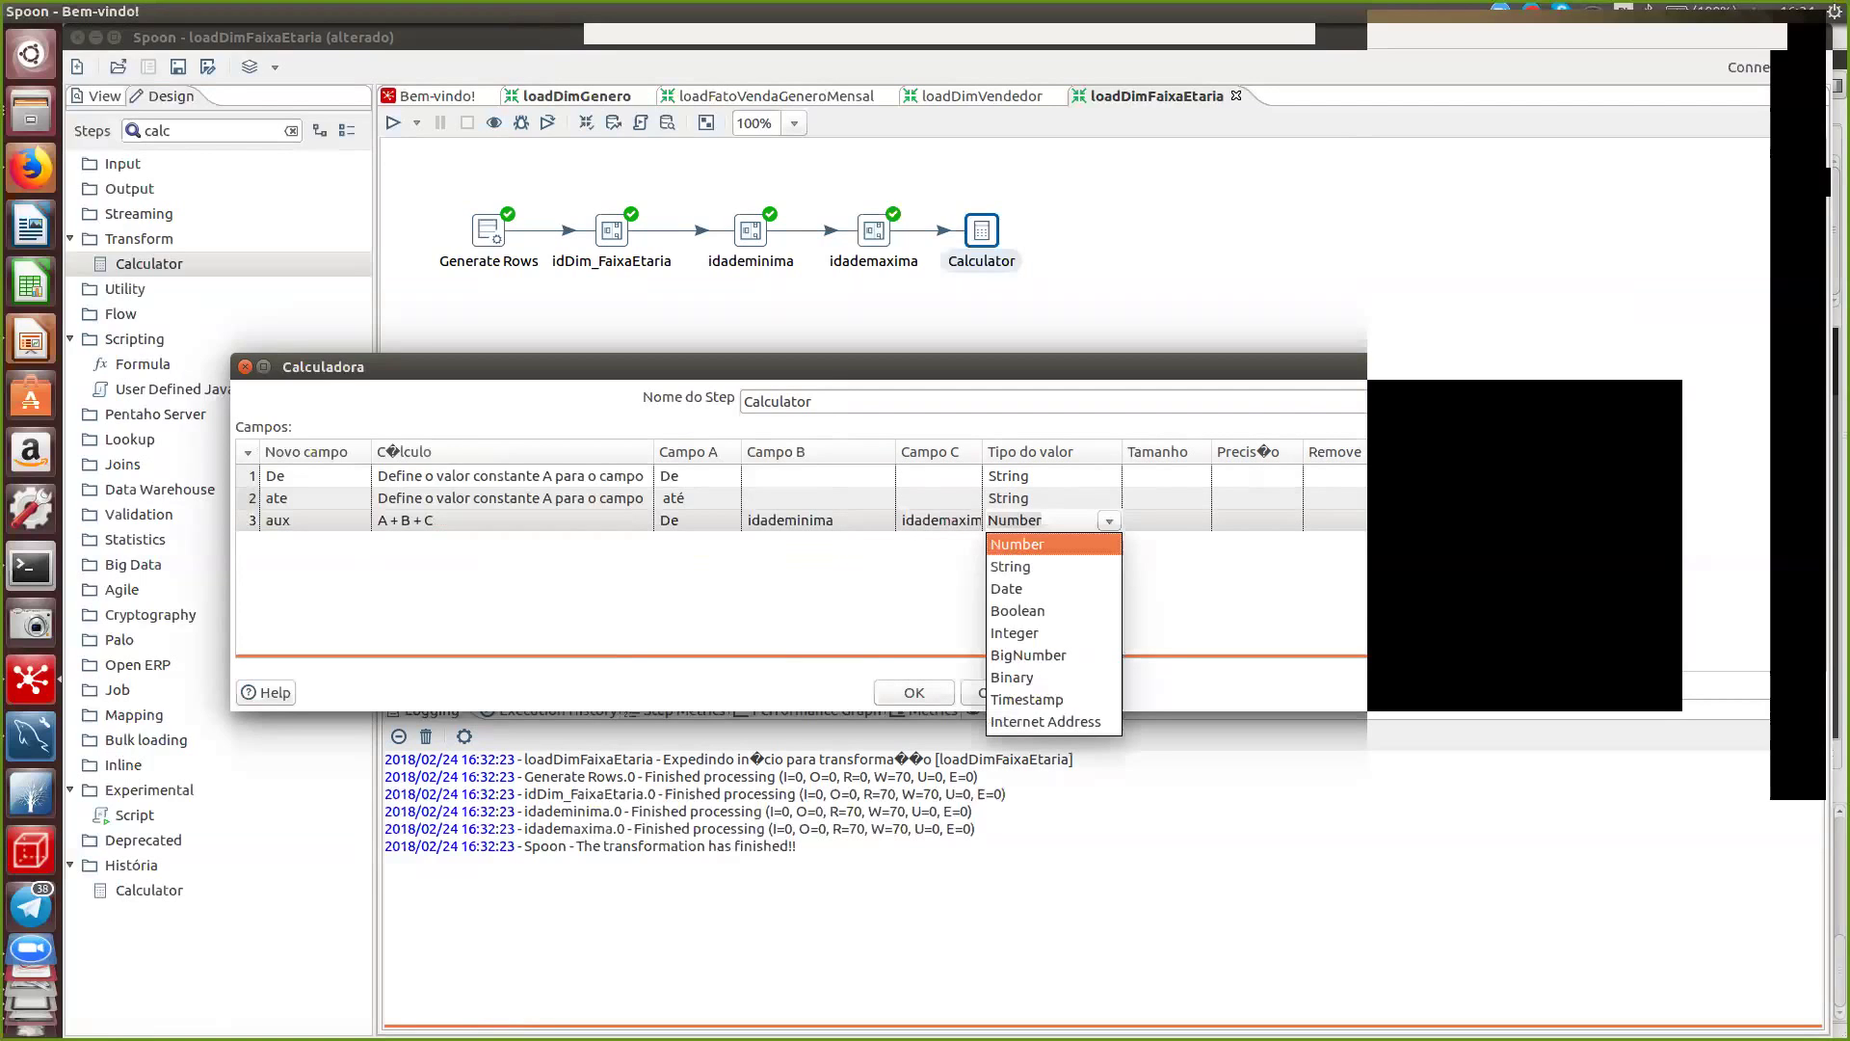
pyautogui.press('Down')
pyautogui.press('Return')
pyautogui.press('Return')
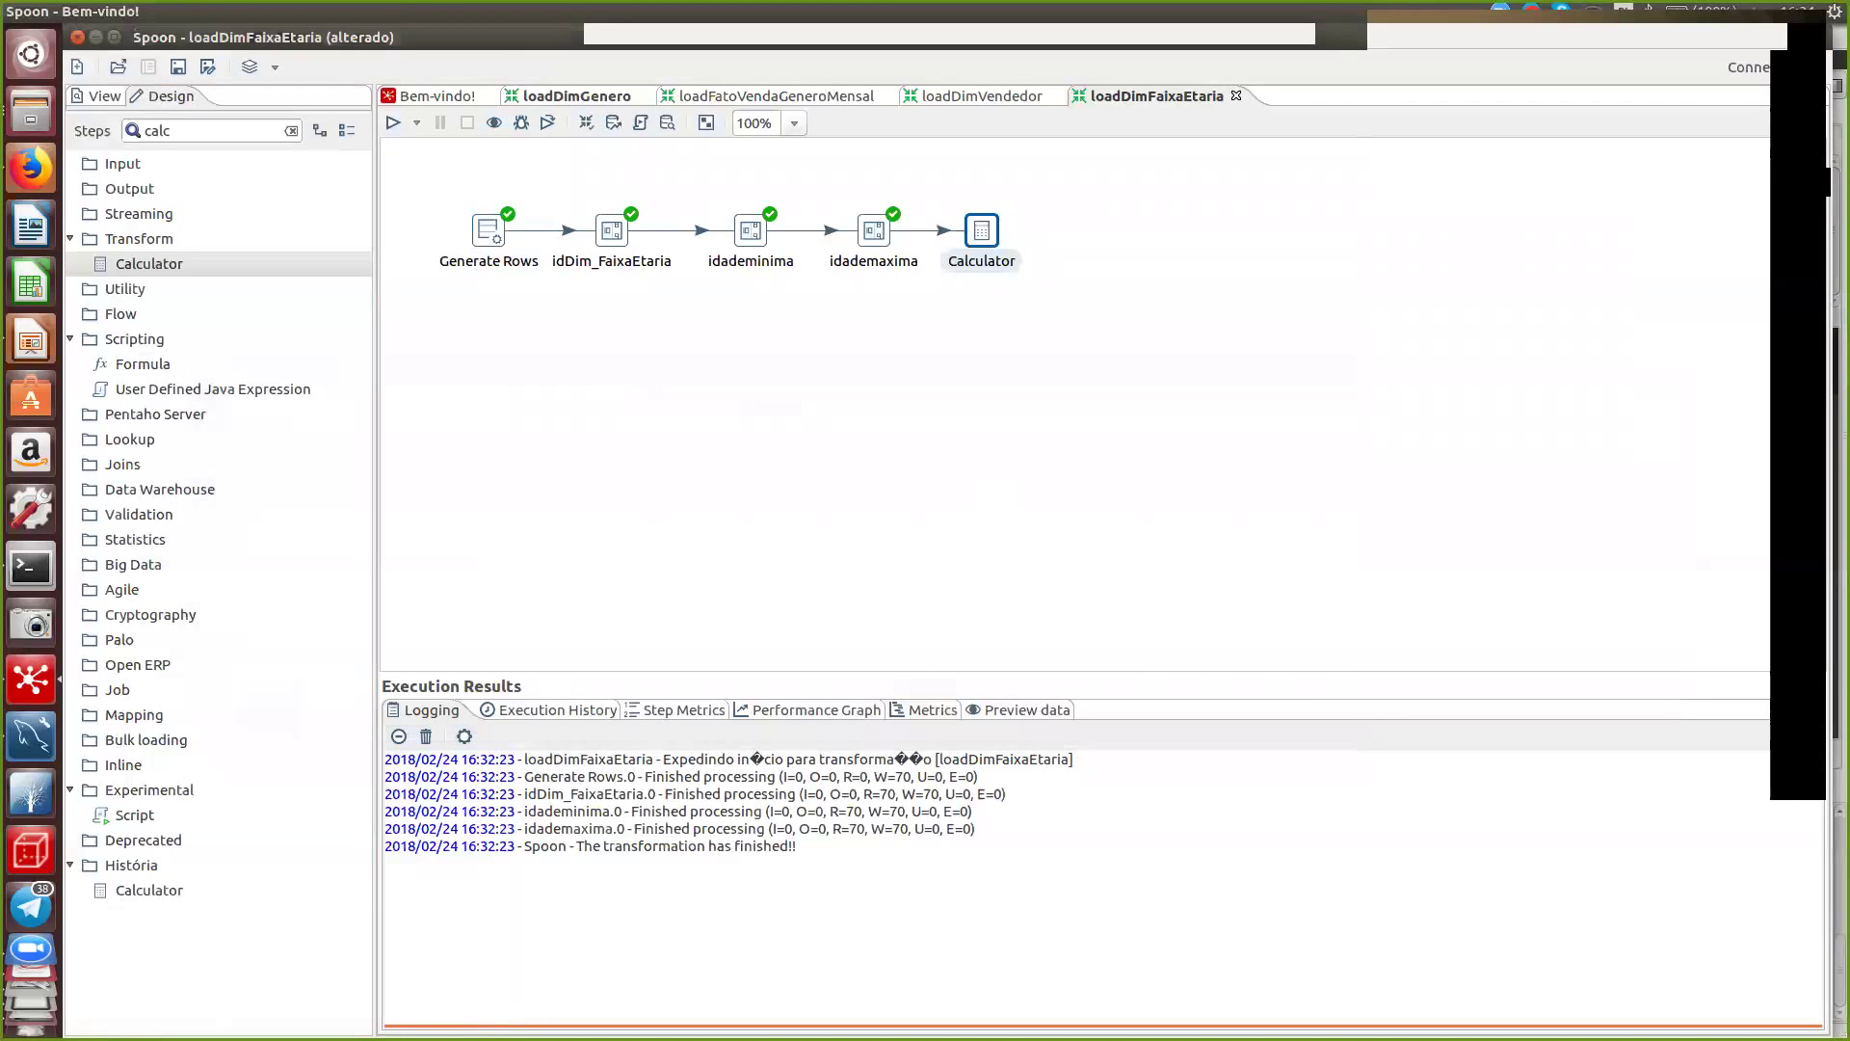
# - Preview the rows produced by the Calculator step, then close the preview and the step selection dialog
pyautogui.rightClick(981, 229)
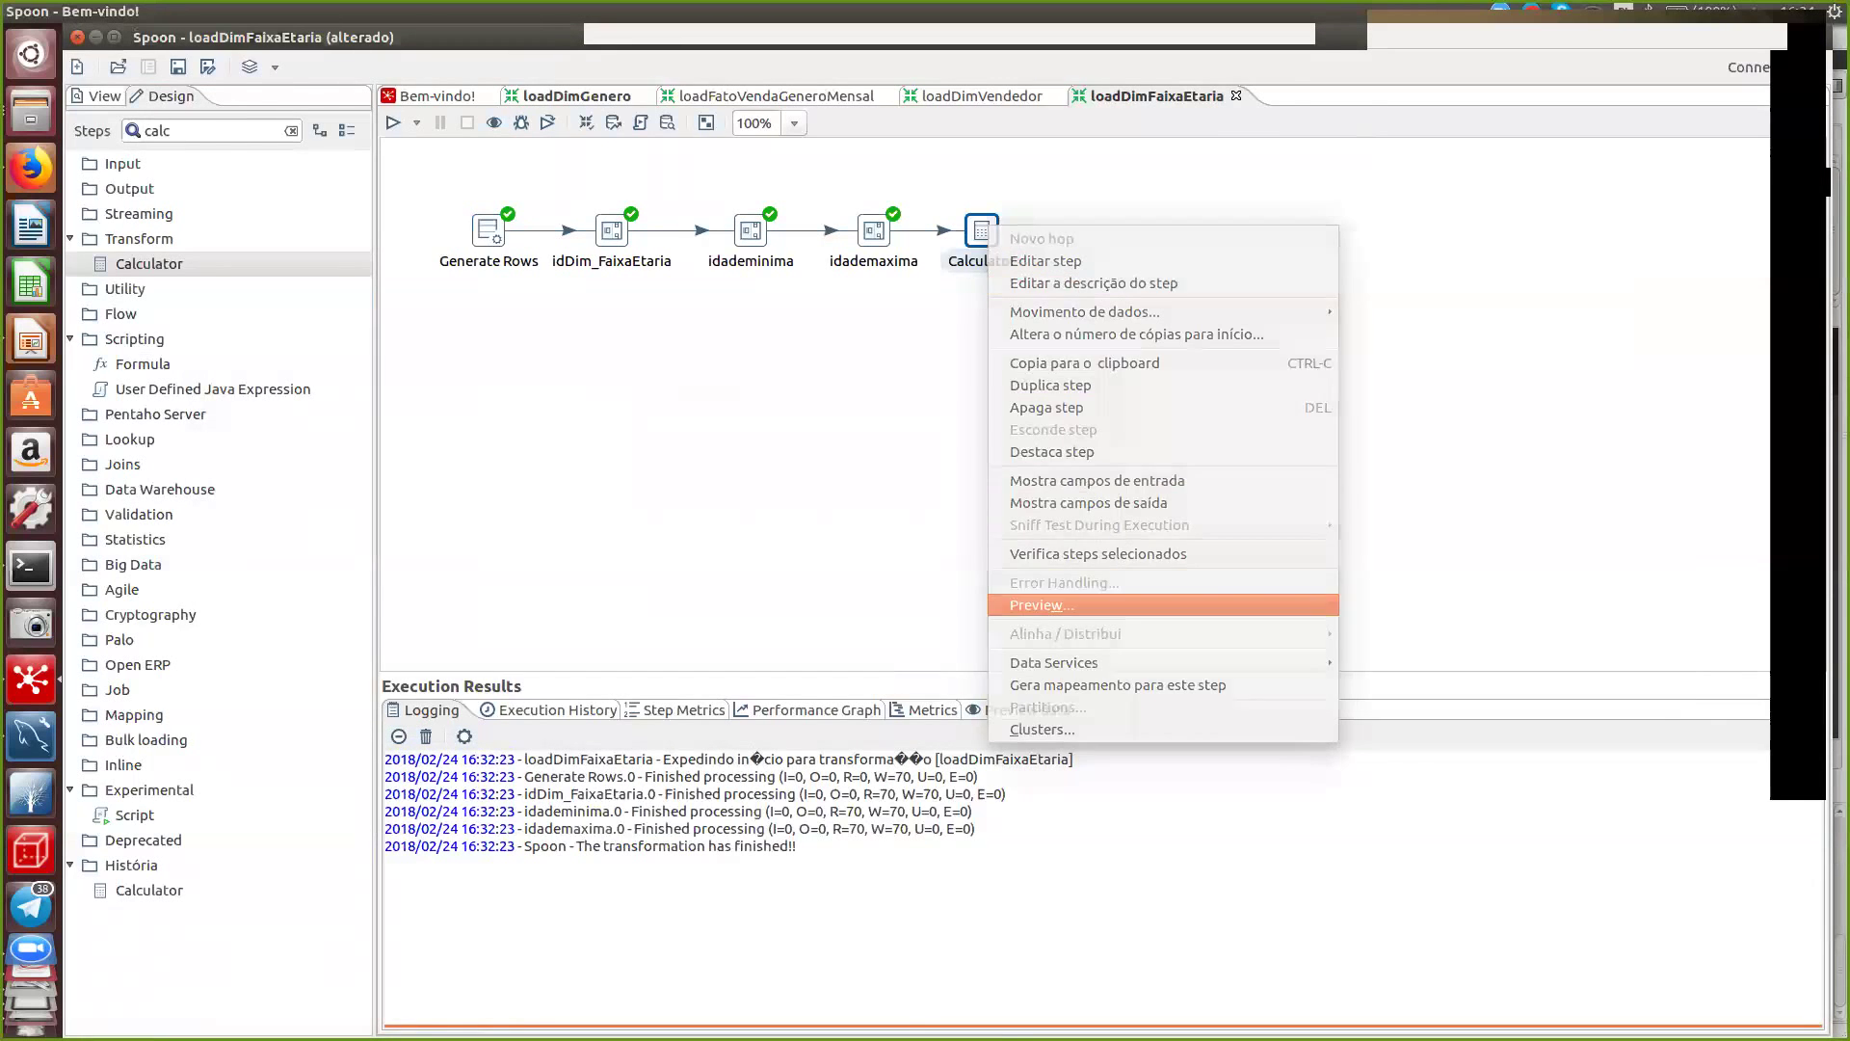
pyautogui.click(1060, 605)
pyautogui.press('Return')
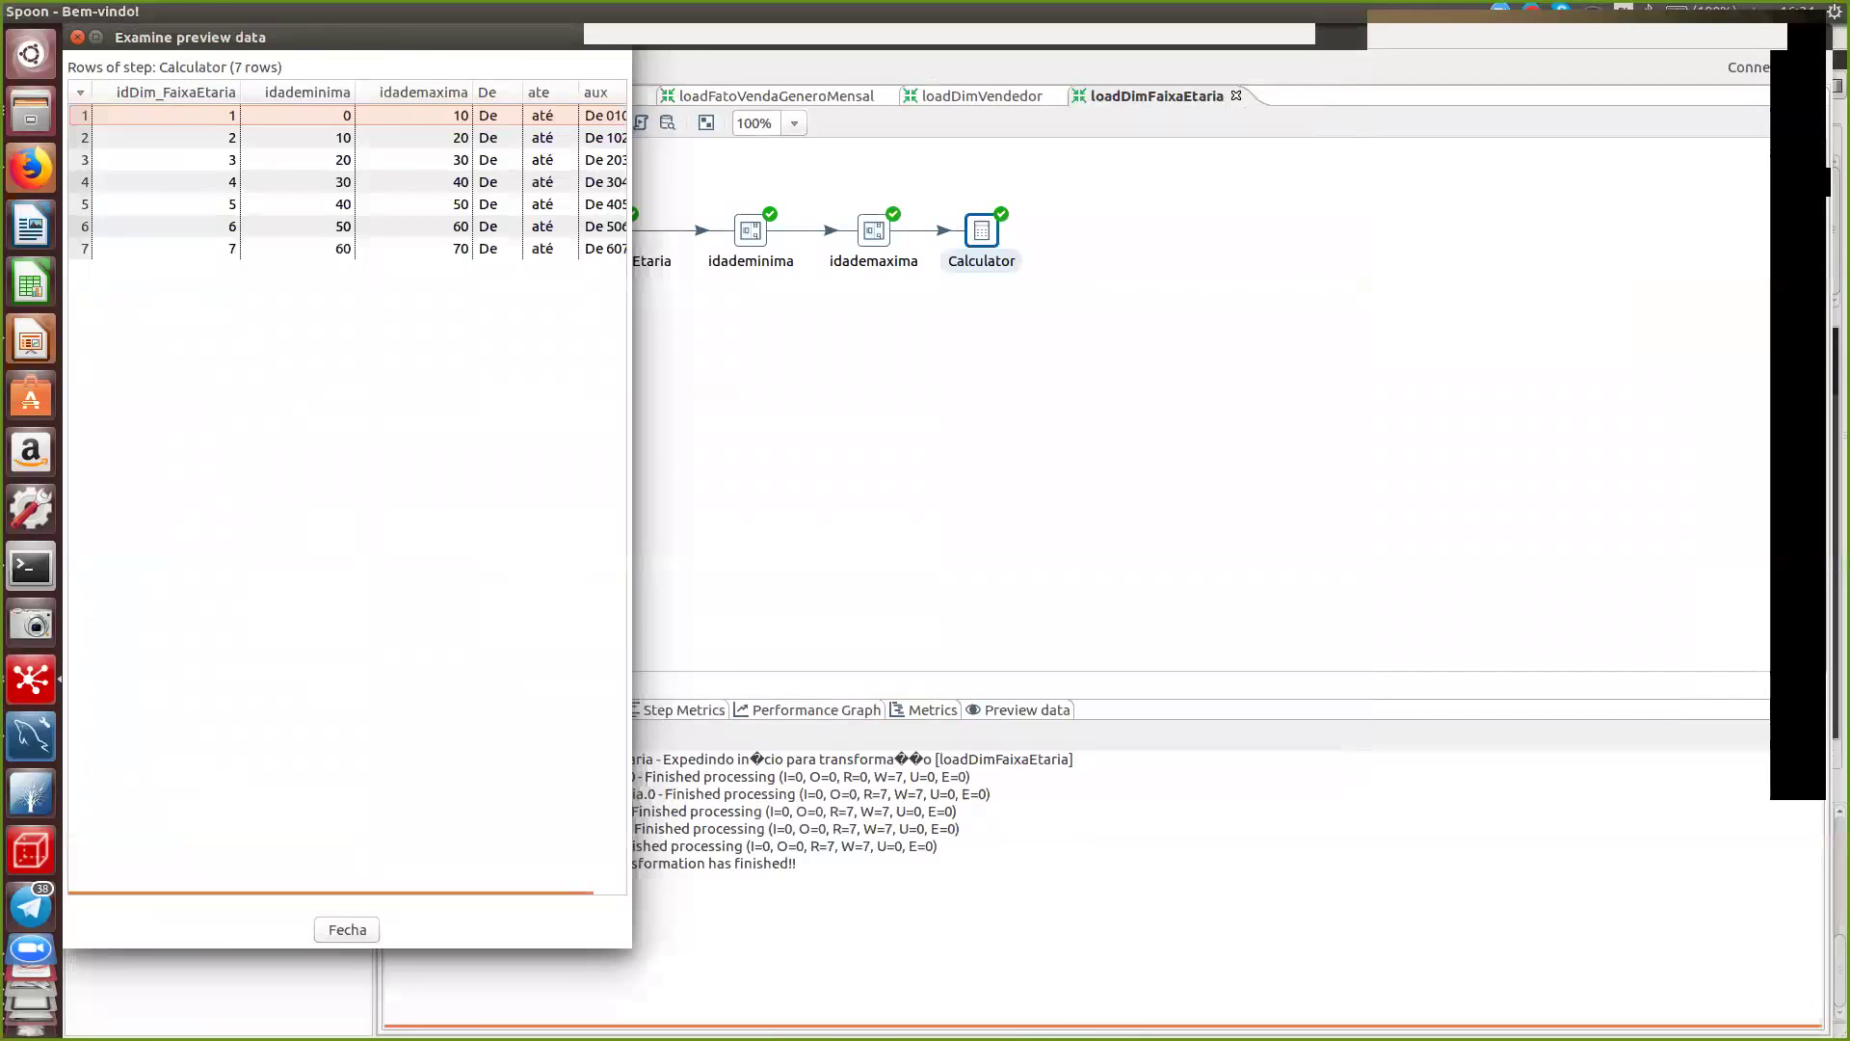
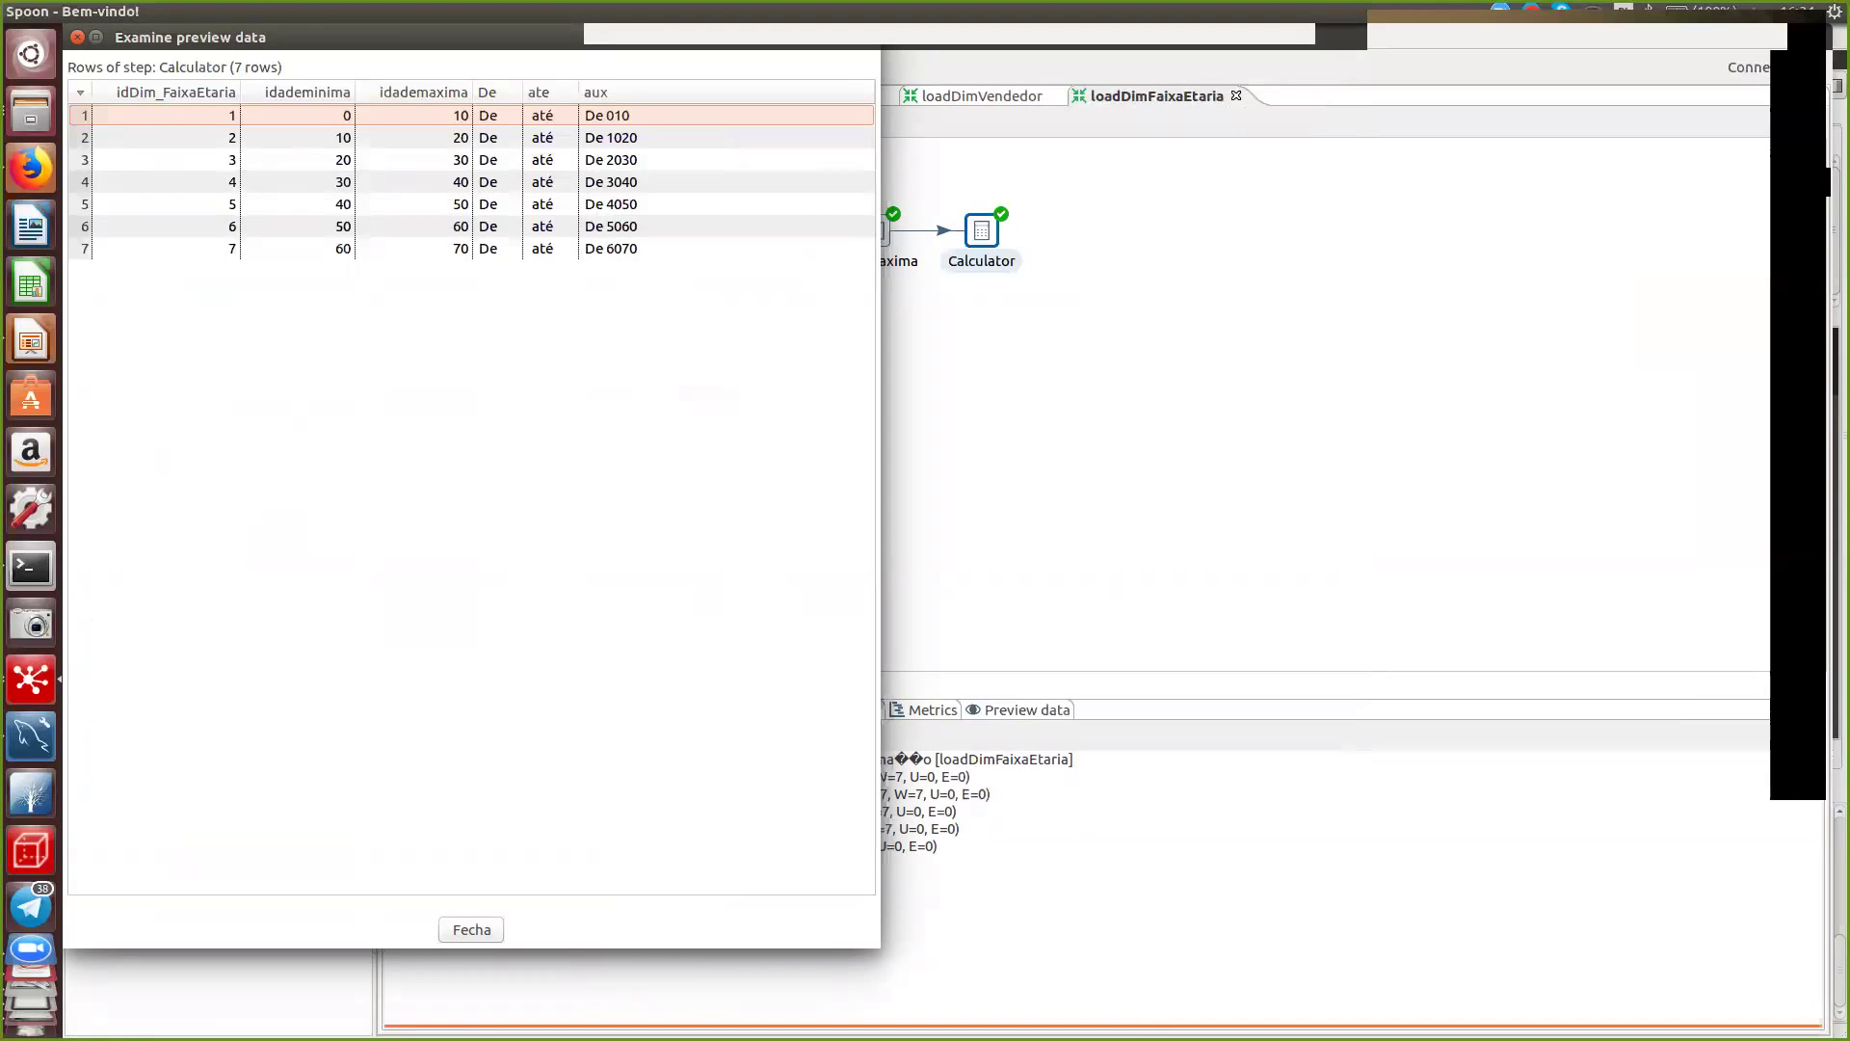
pyautogui.click(472, 929)
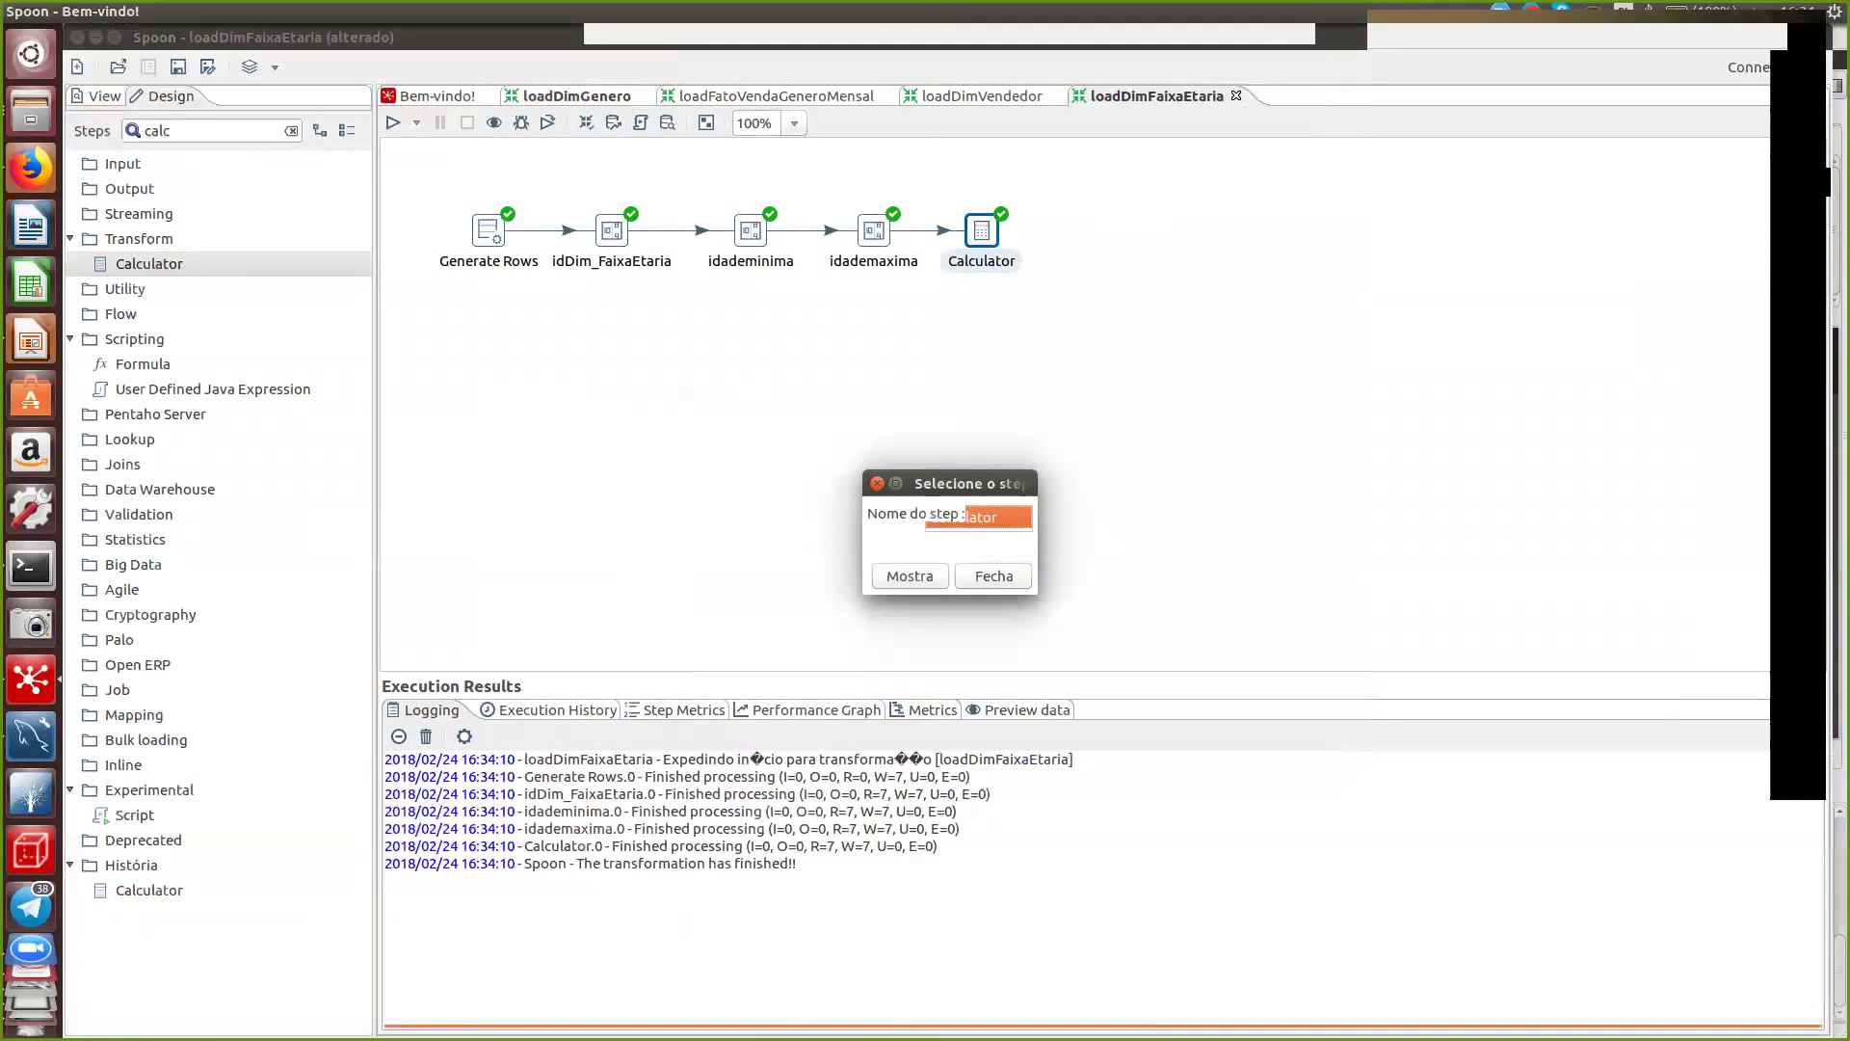
pyautogui.click(993, 576)
# - Change Campo C of the aux calculation to ate in the Calculator step and accept the settings
pyautogui.doubleClick(982, 231)
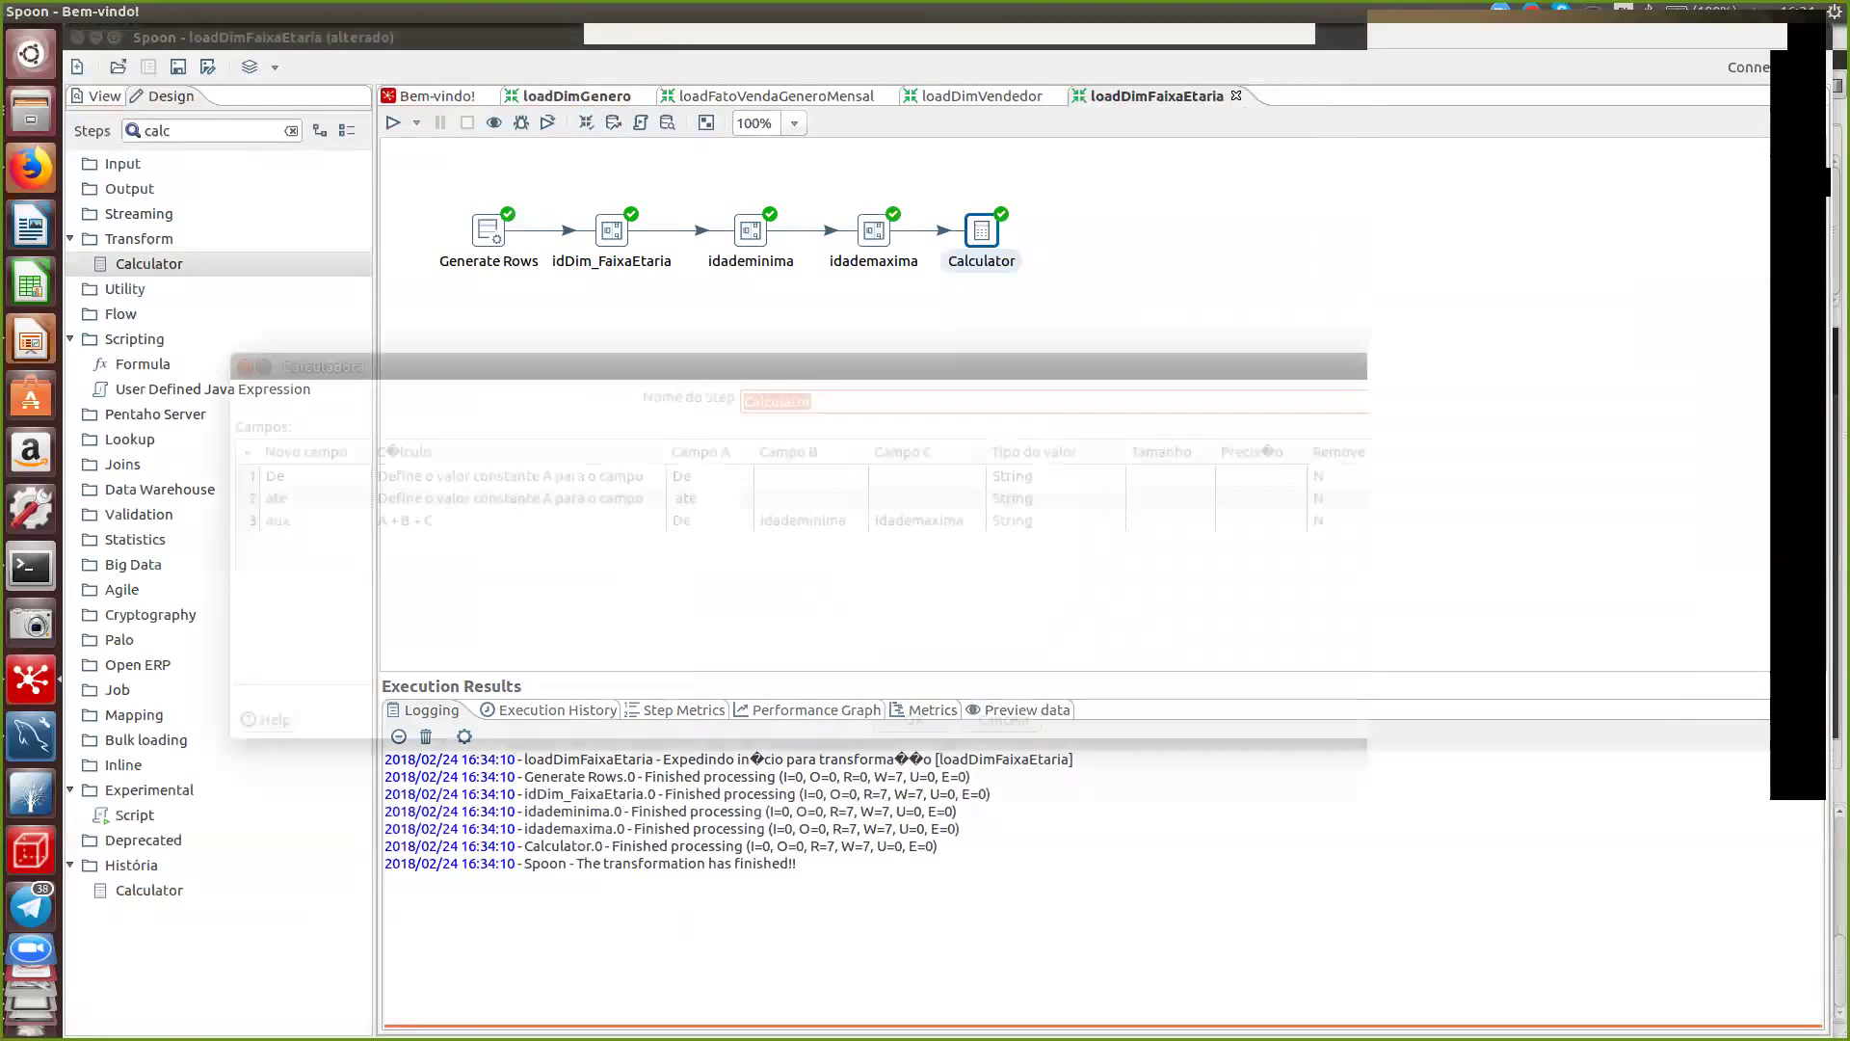
pyautogui.click(920, 521)
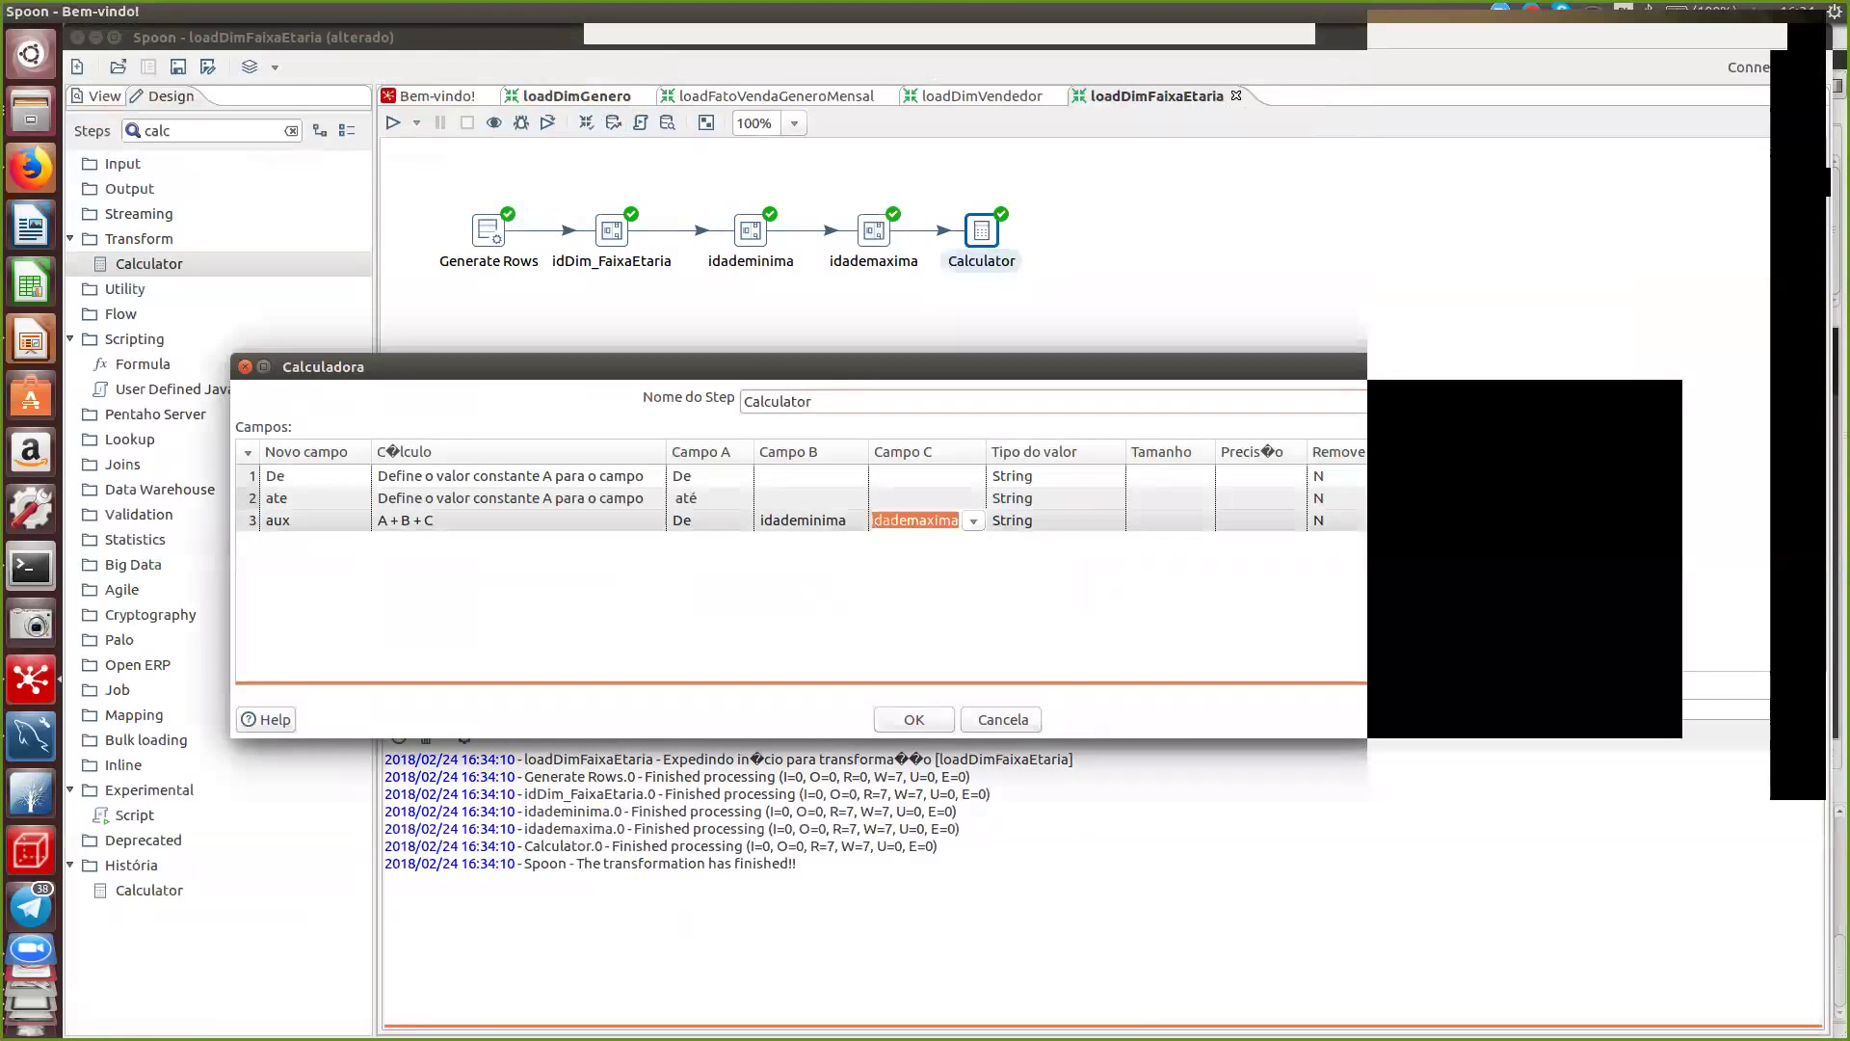
pyautogui.press('Up')
pyautogui.press('Up')
pyautogui.press('Up')
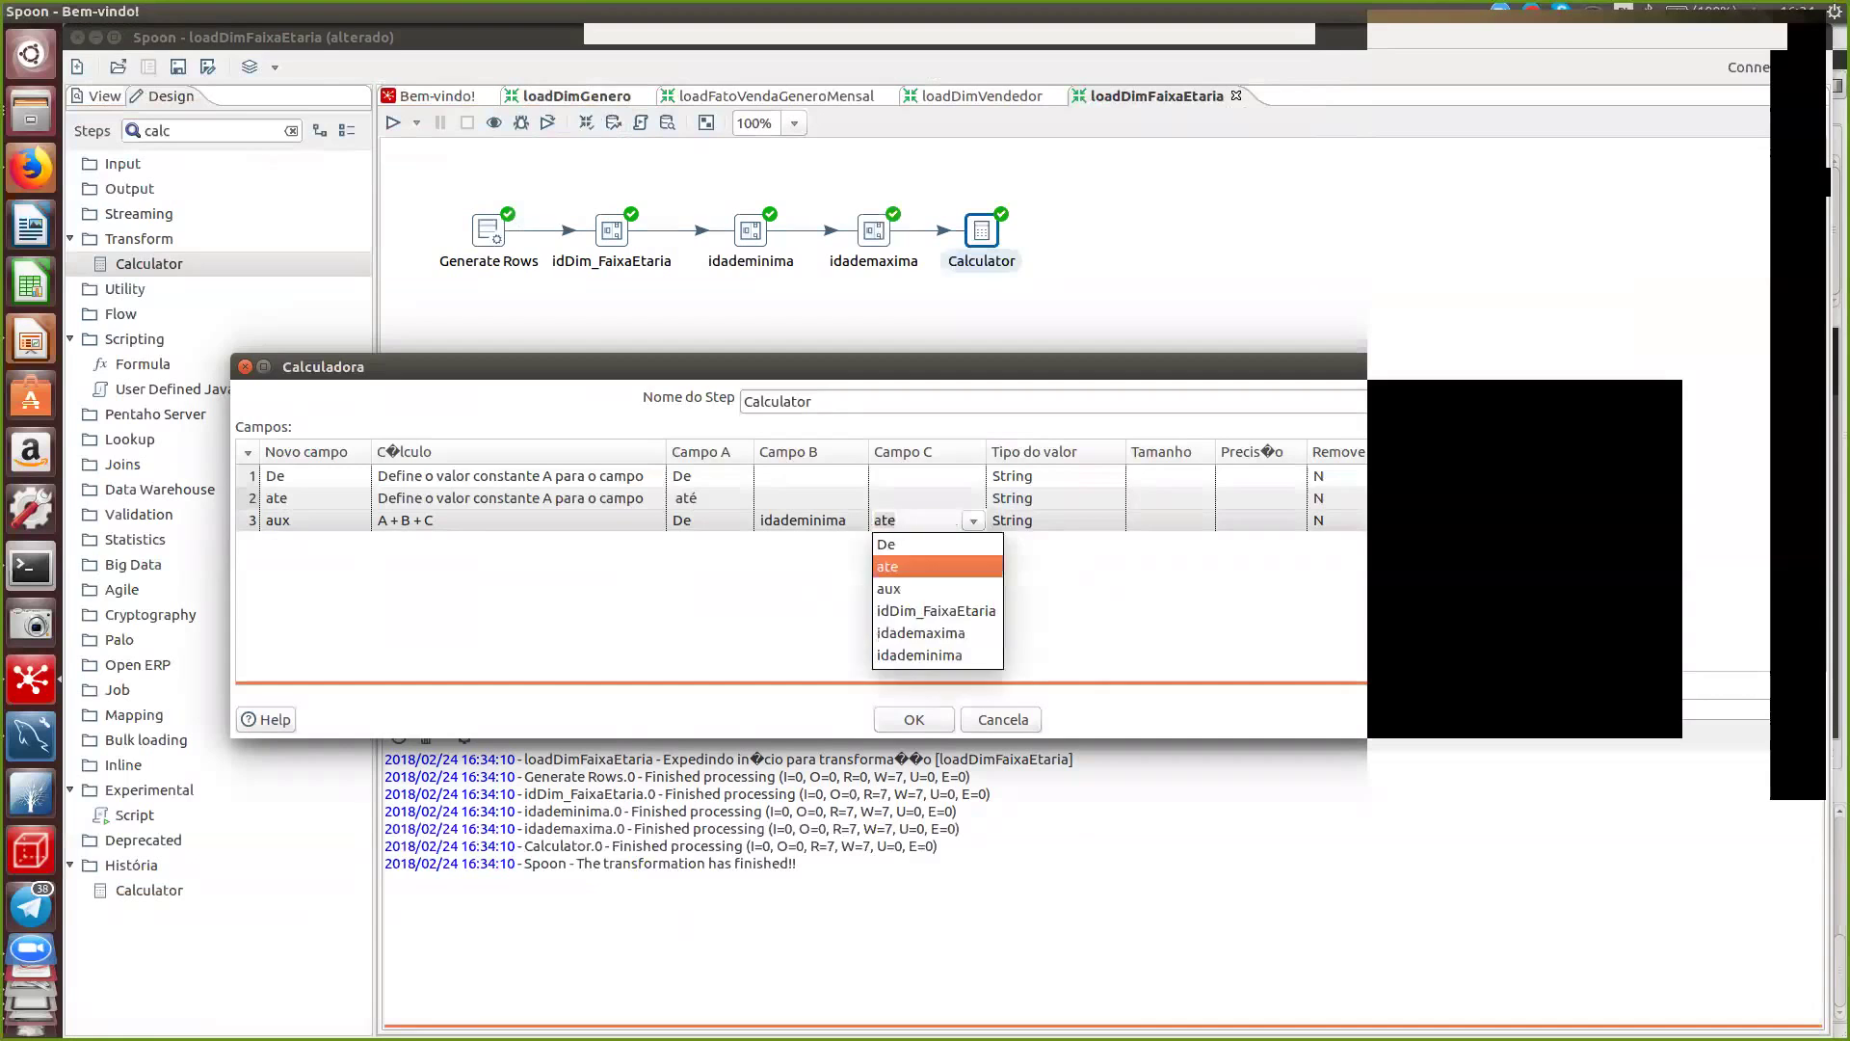
pyautogui.press('Return')
pyautogui.press('Return')
# - Preview the Calculator rows again to examine the aux text, then close the preview dialogs
pyautogui.rightClick(981, 223)
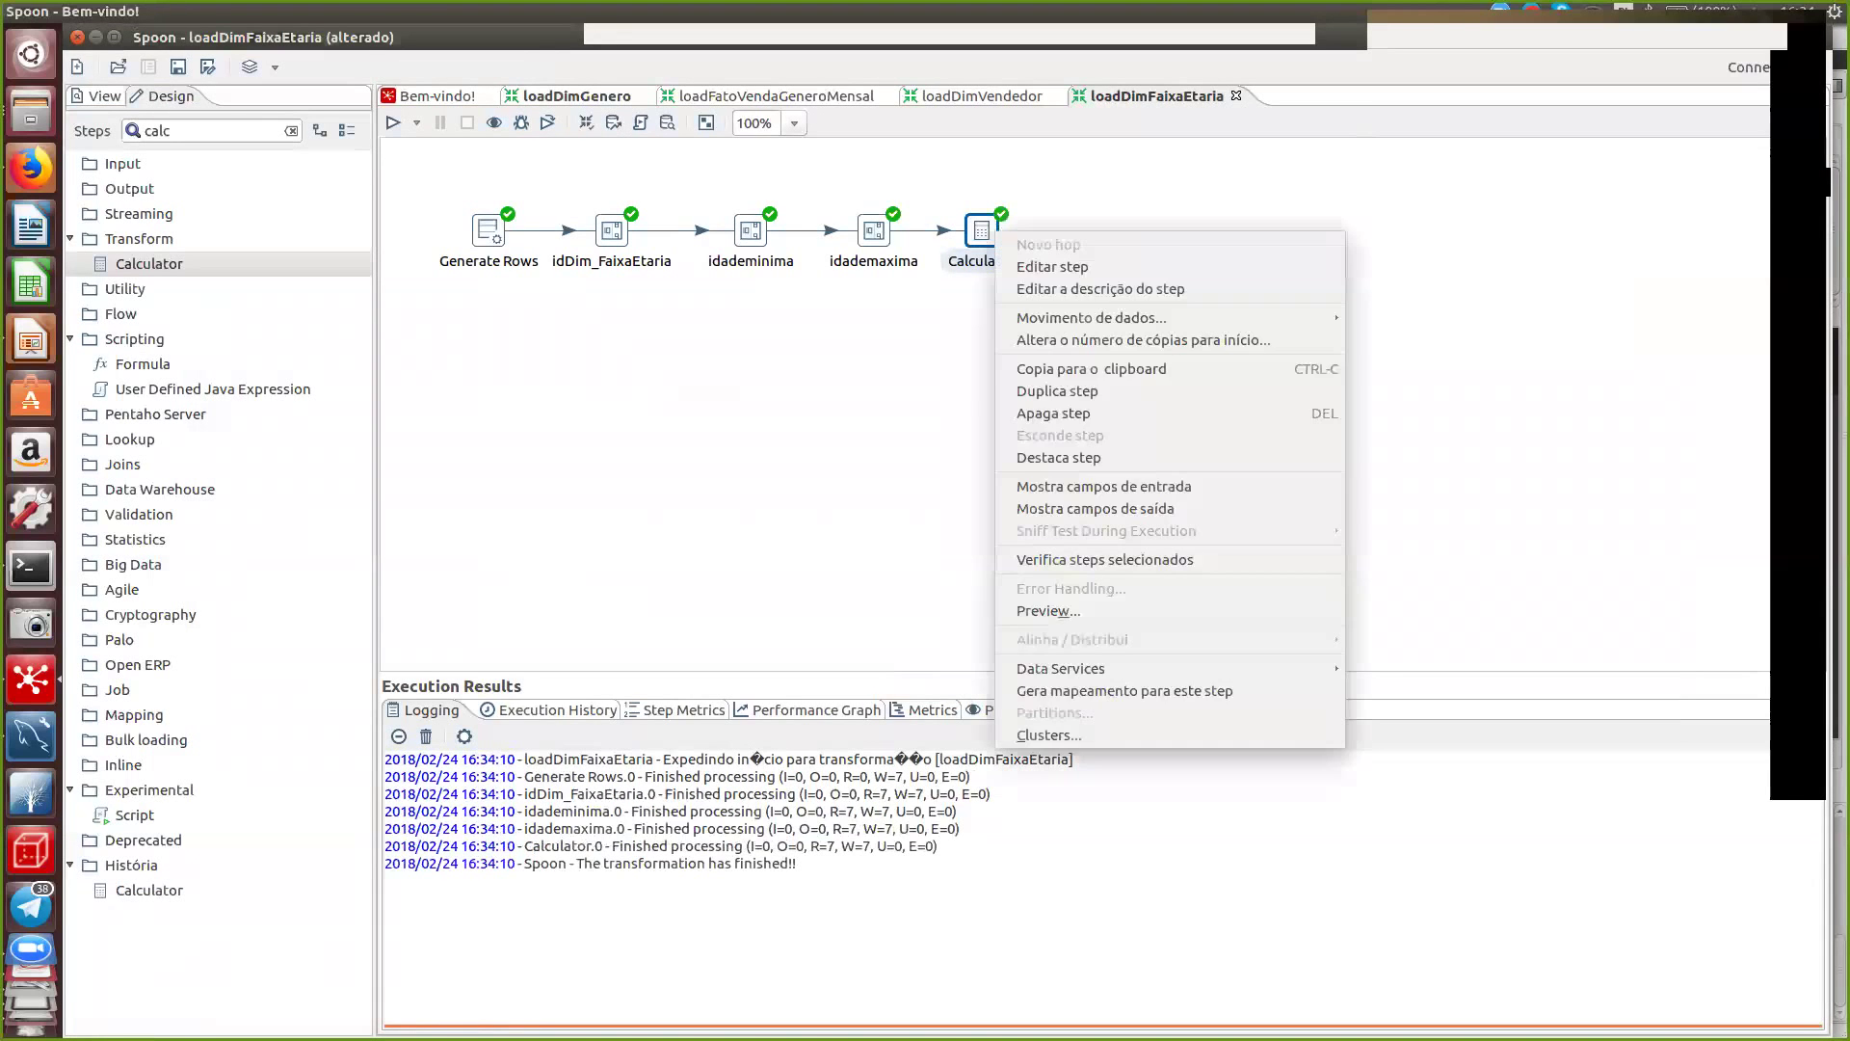
pyautogui.click(1060, 610)
pyautogui.press('Return')
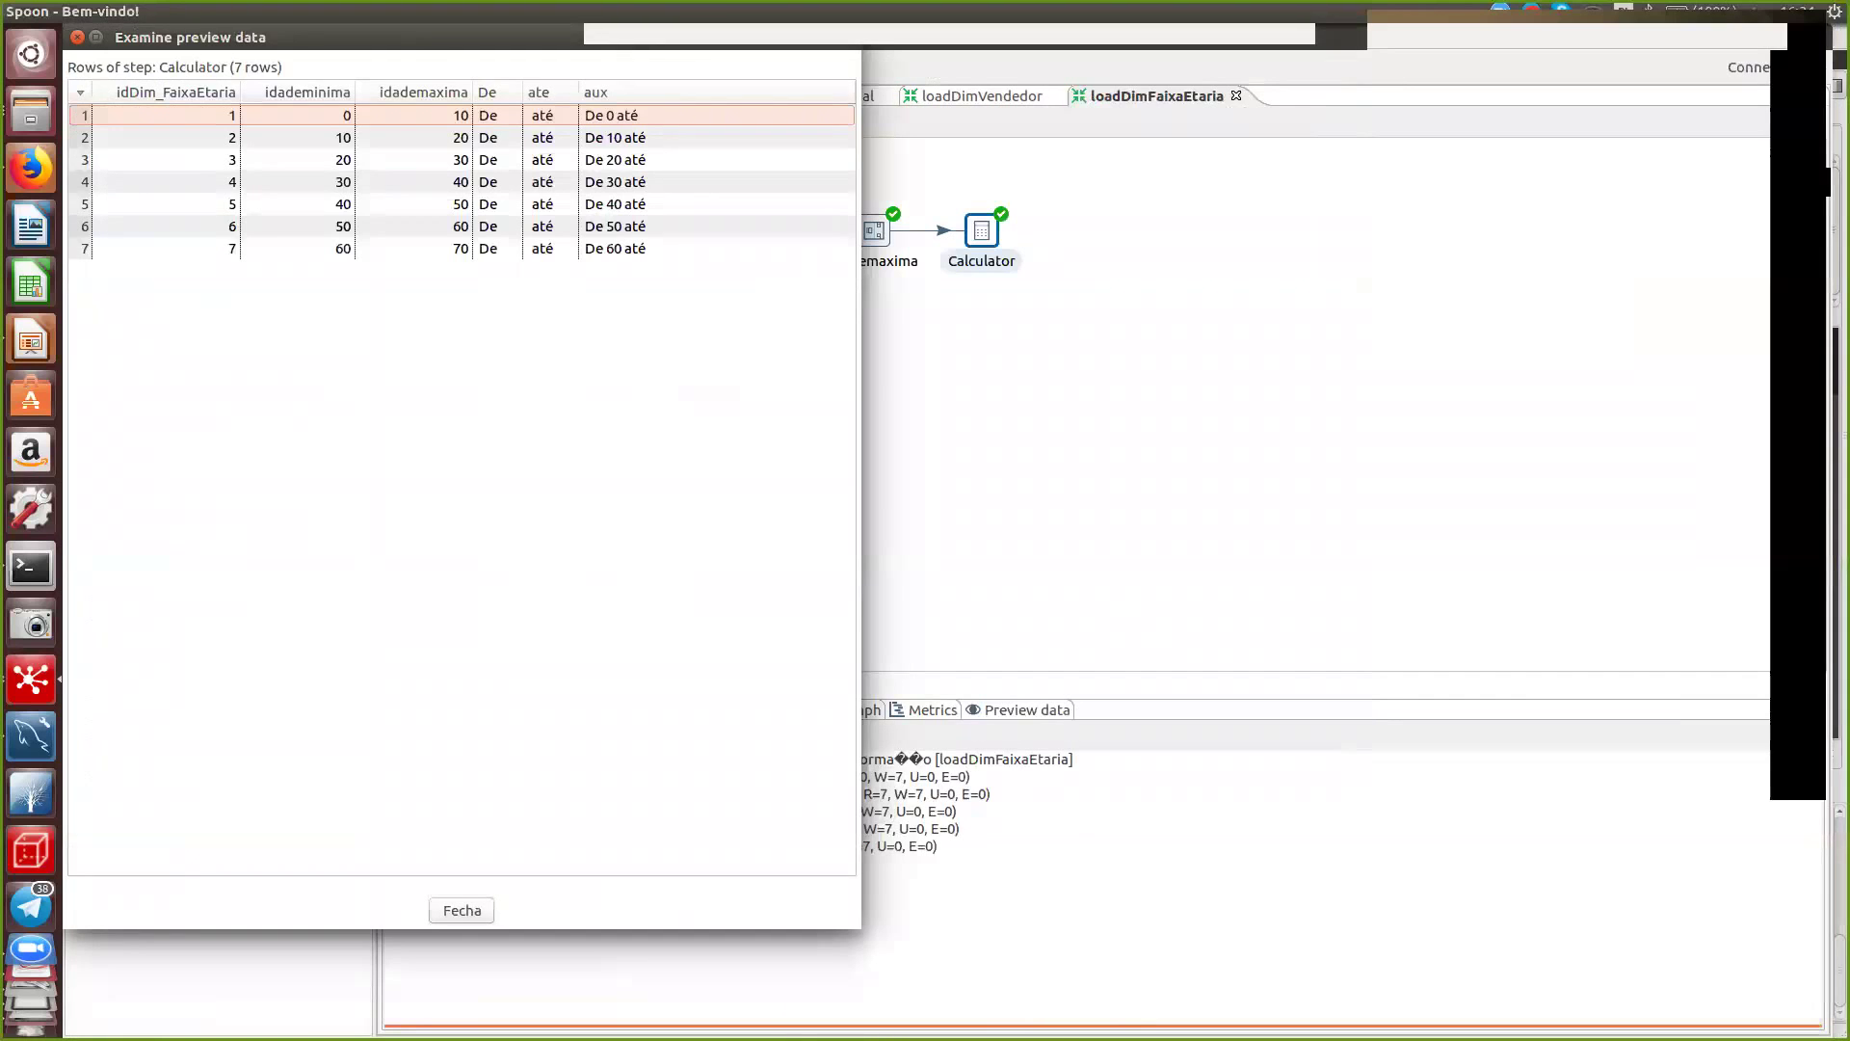
pyautogui.press('Return')
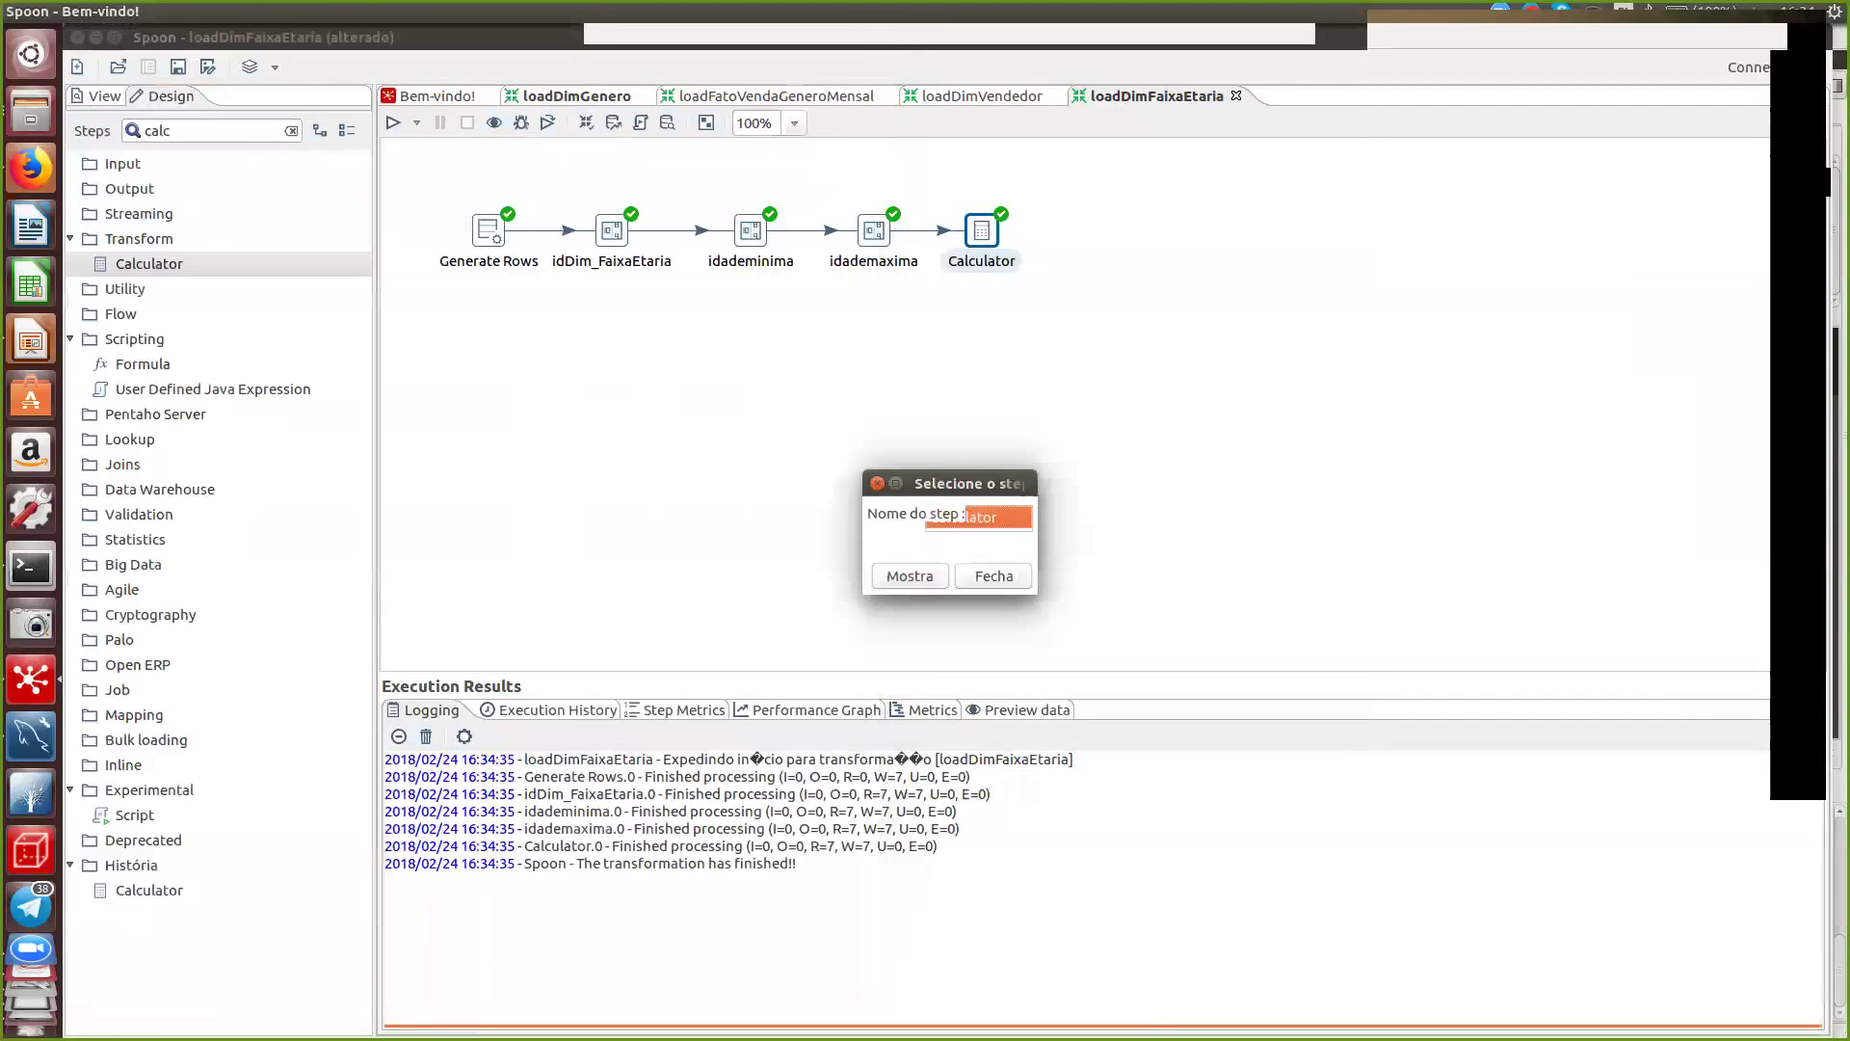
pyautogui.press('Return')
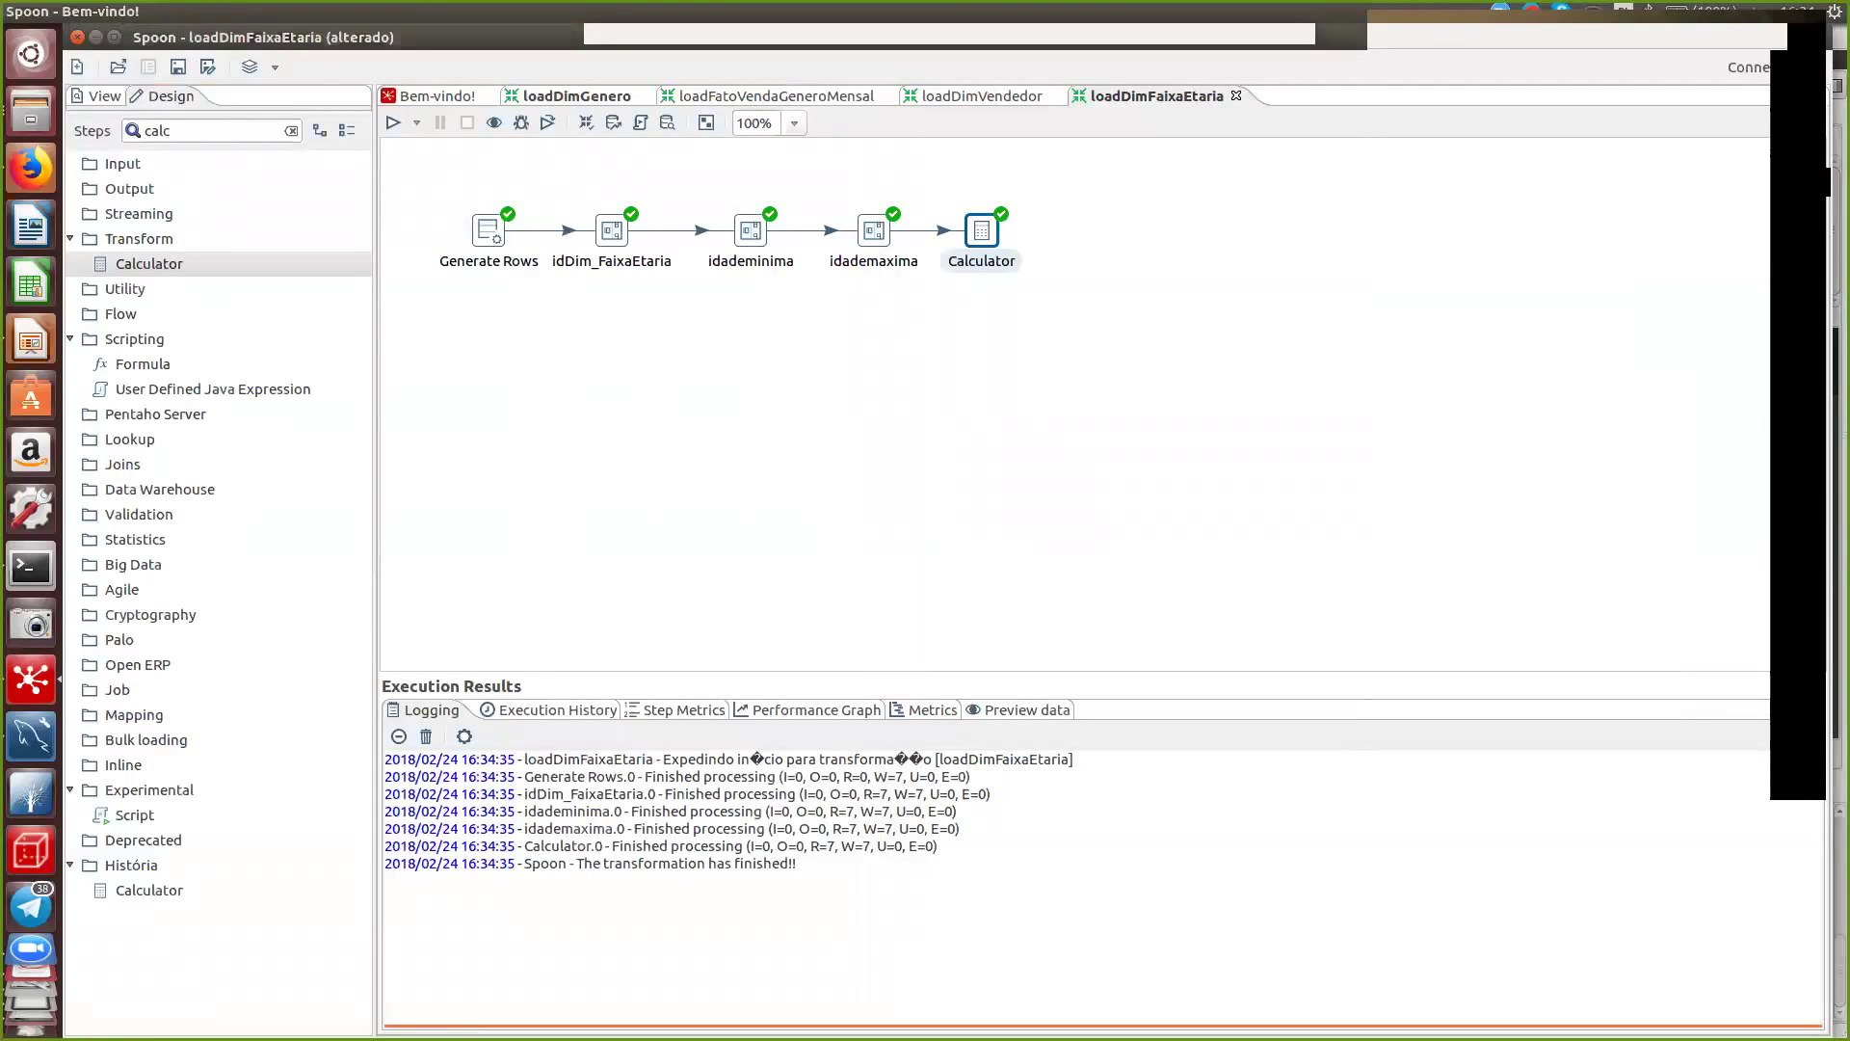
# - Add a fourth calculated field named descricaoFaixaEtaria, as in the dim_faixaetaria table, using the A + B calculation
pyautogui.press('Return')
pyautogui.click(310, 542)
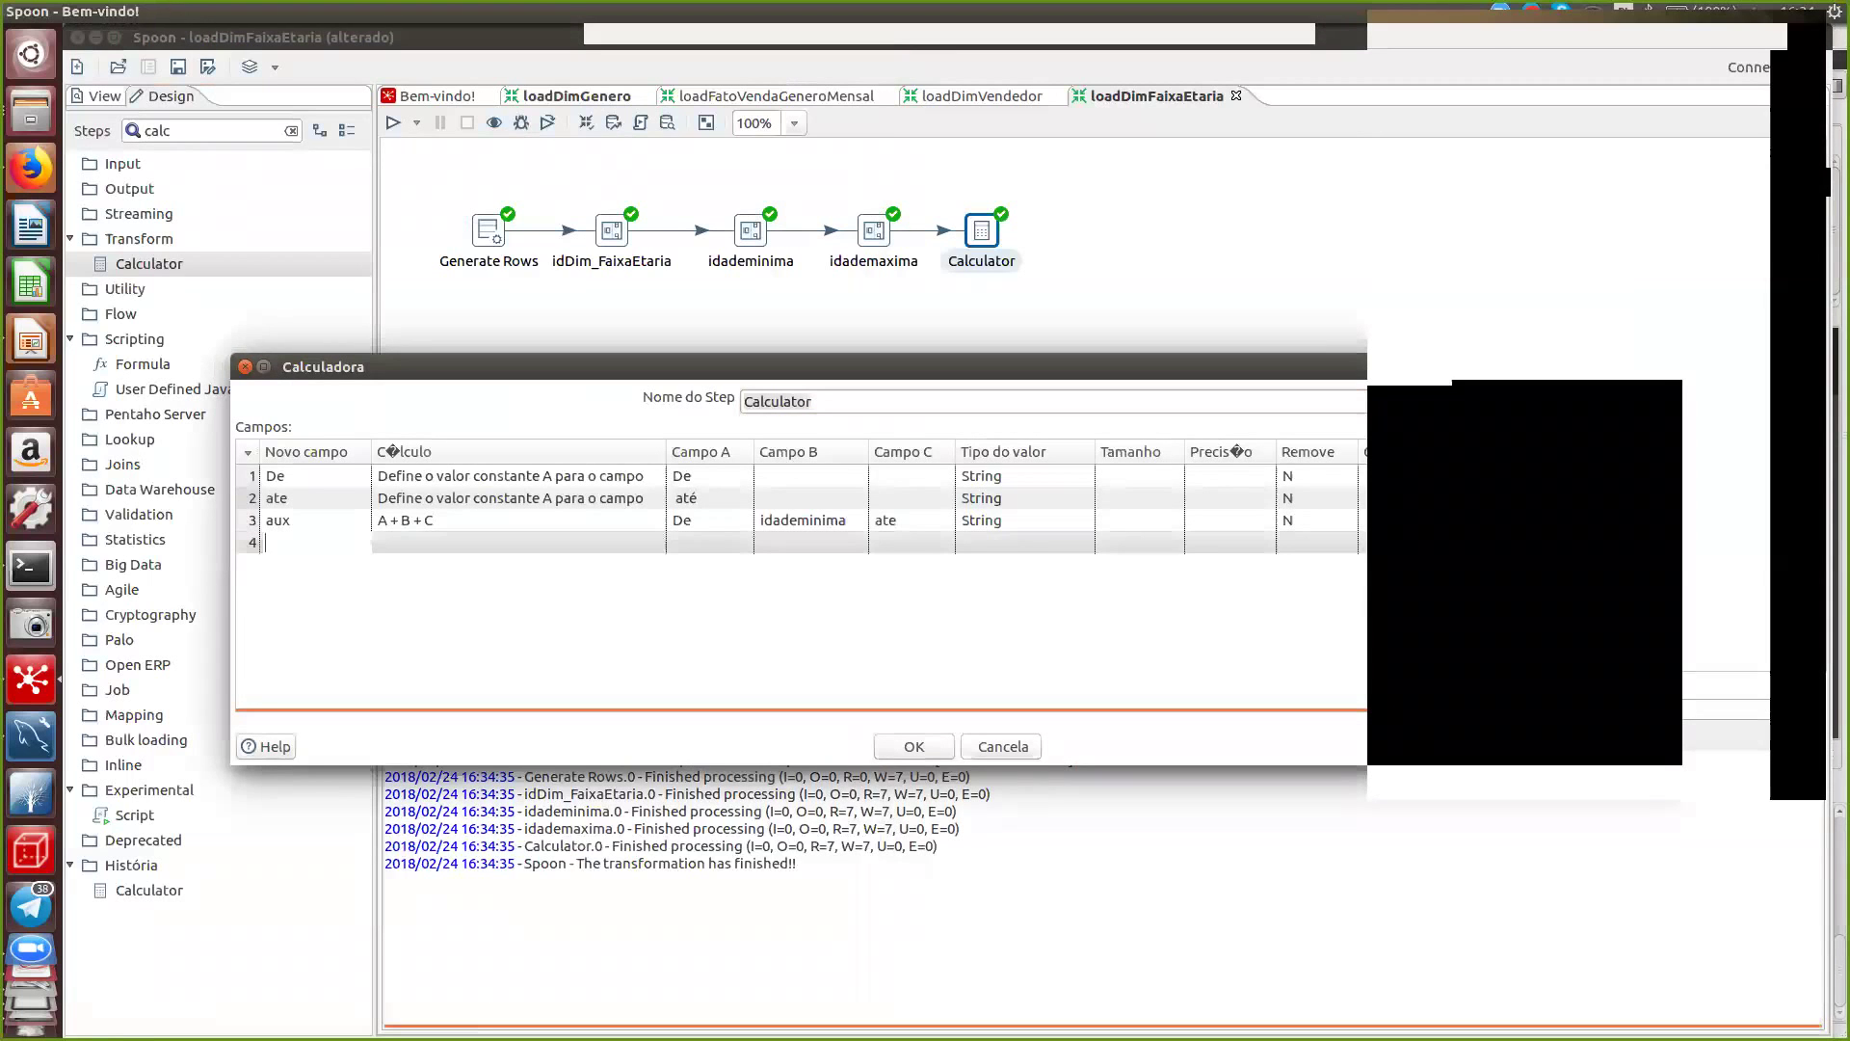
pyautogui.hotkey('alt', 'Tab')
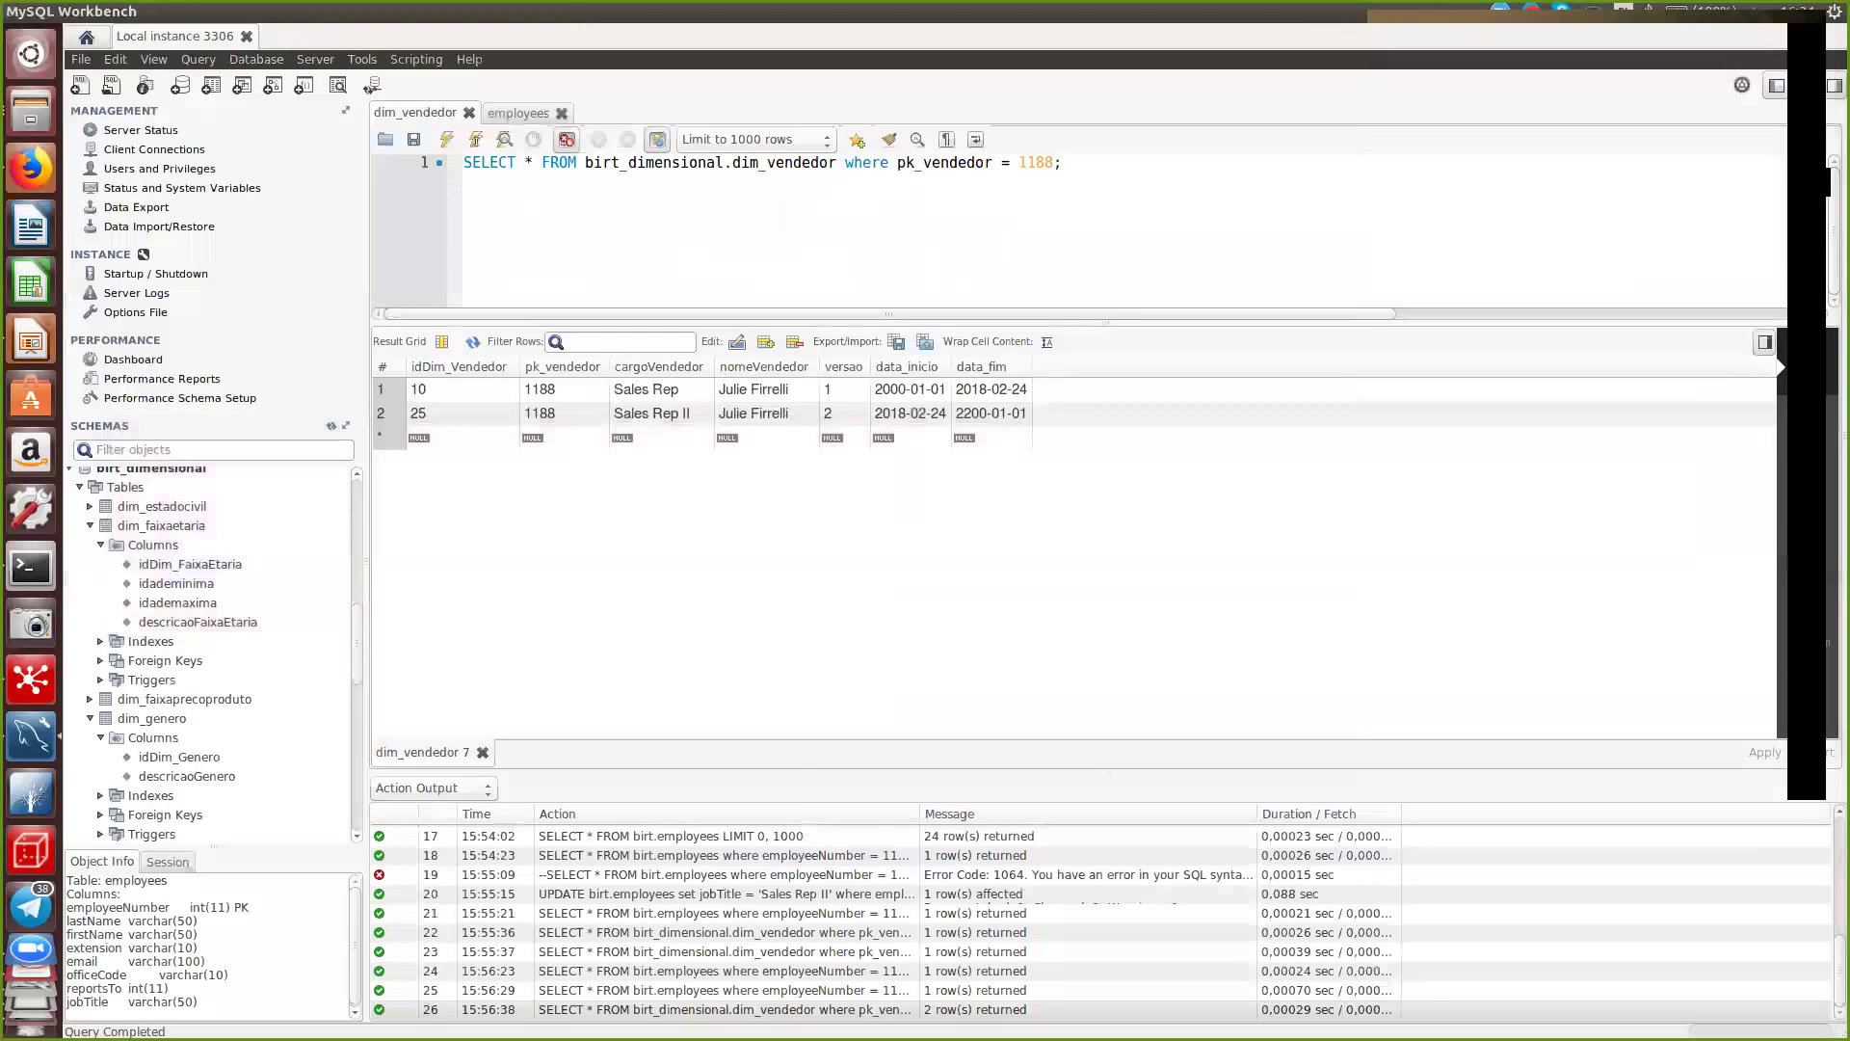
pyautogui.hotkey('alt', 'Tab')
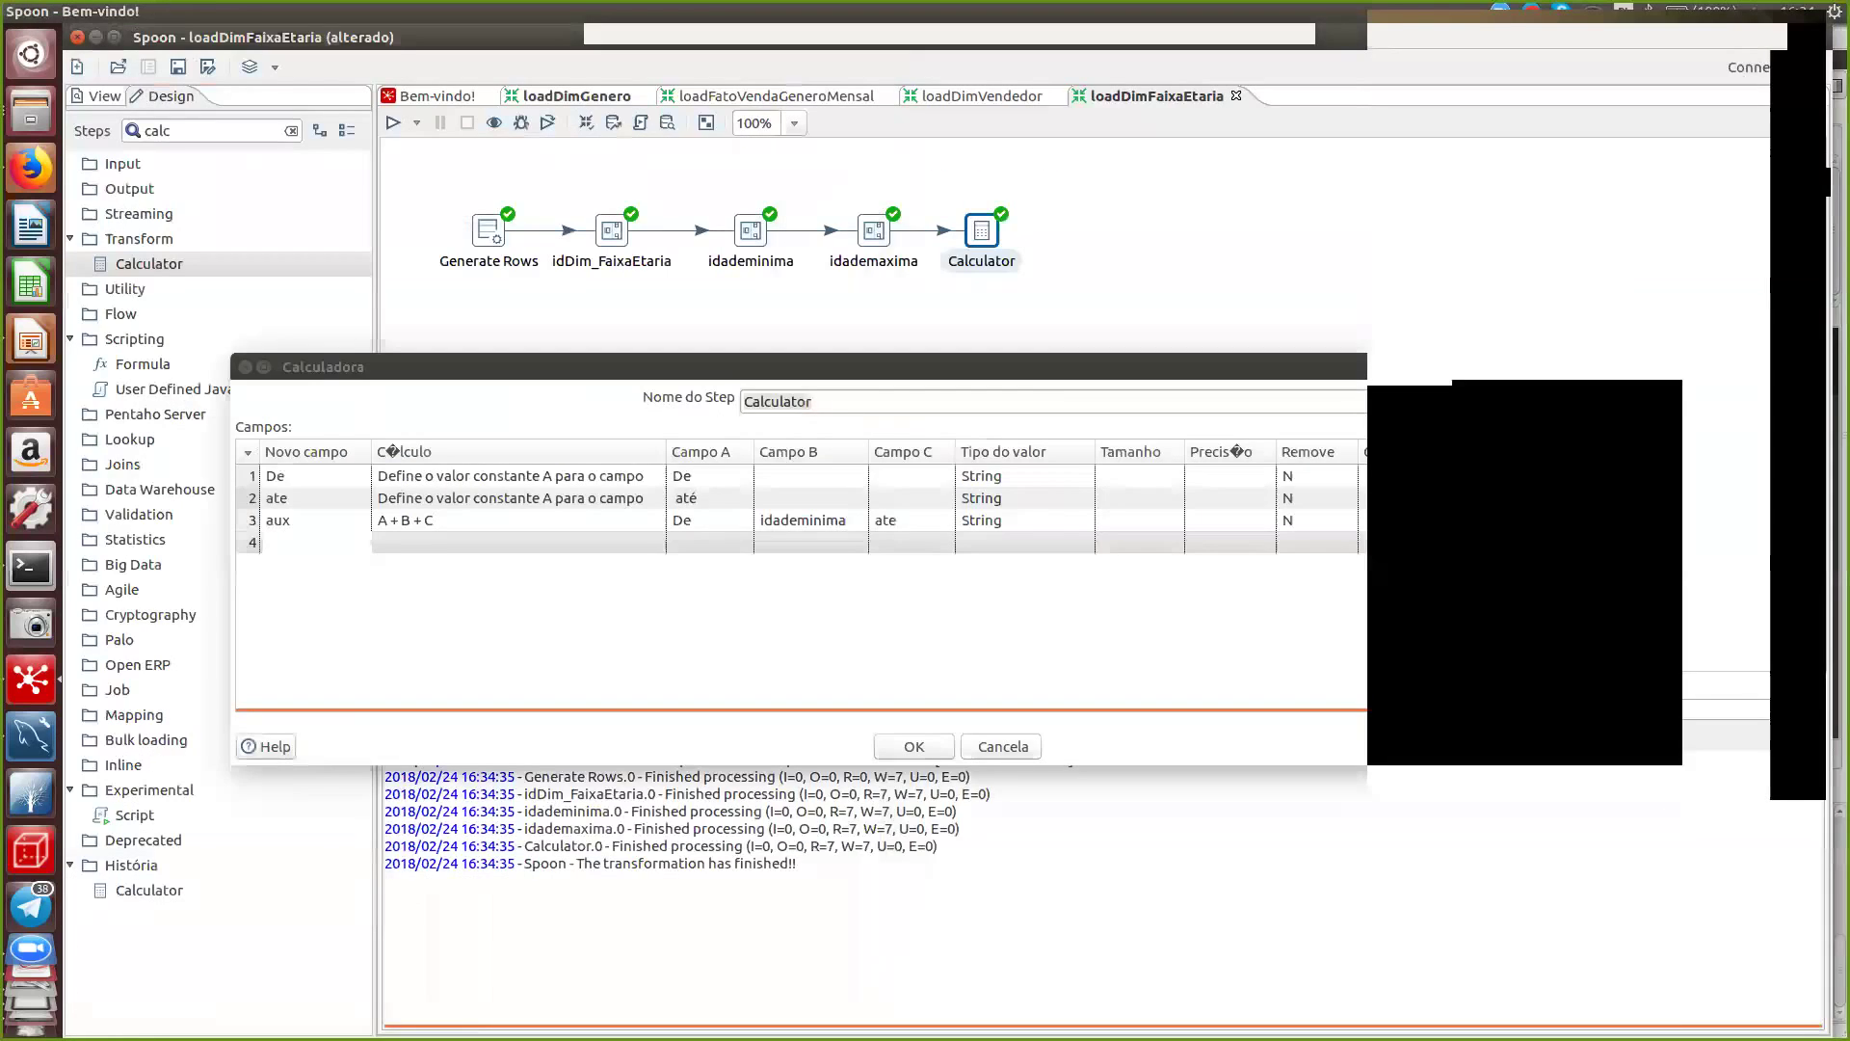
pyautogui.write('de')
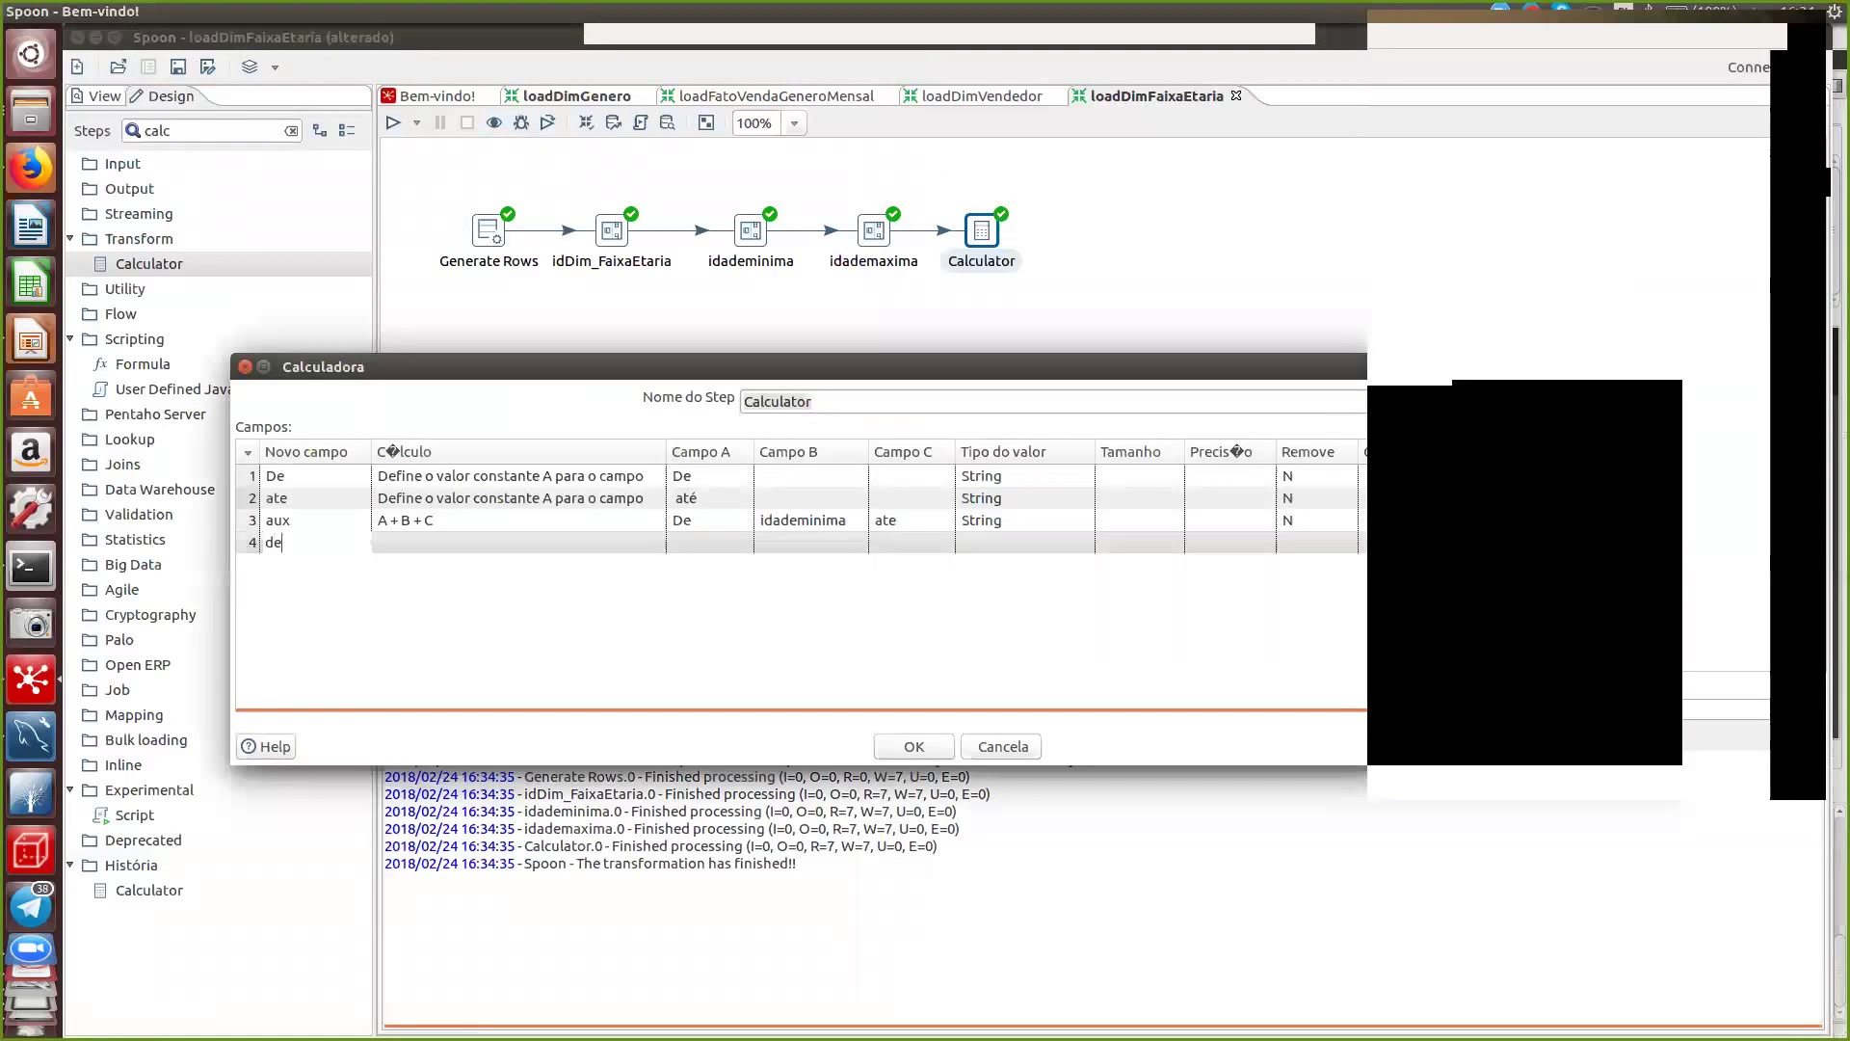
pyautogui.write('scricaoFaixaEtaria')
pyautogui.press('Return')
pyautogui.click(598, 542)
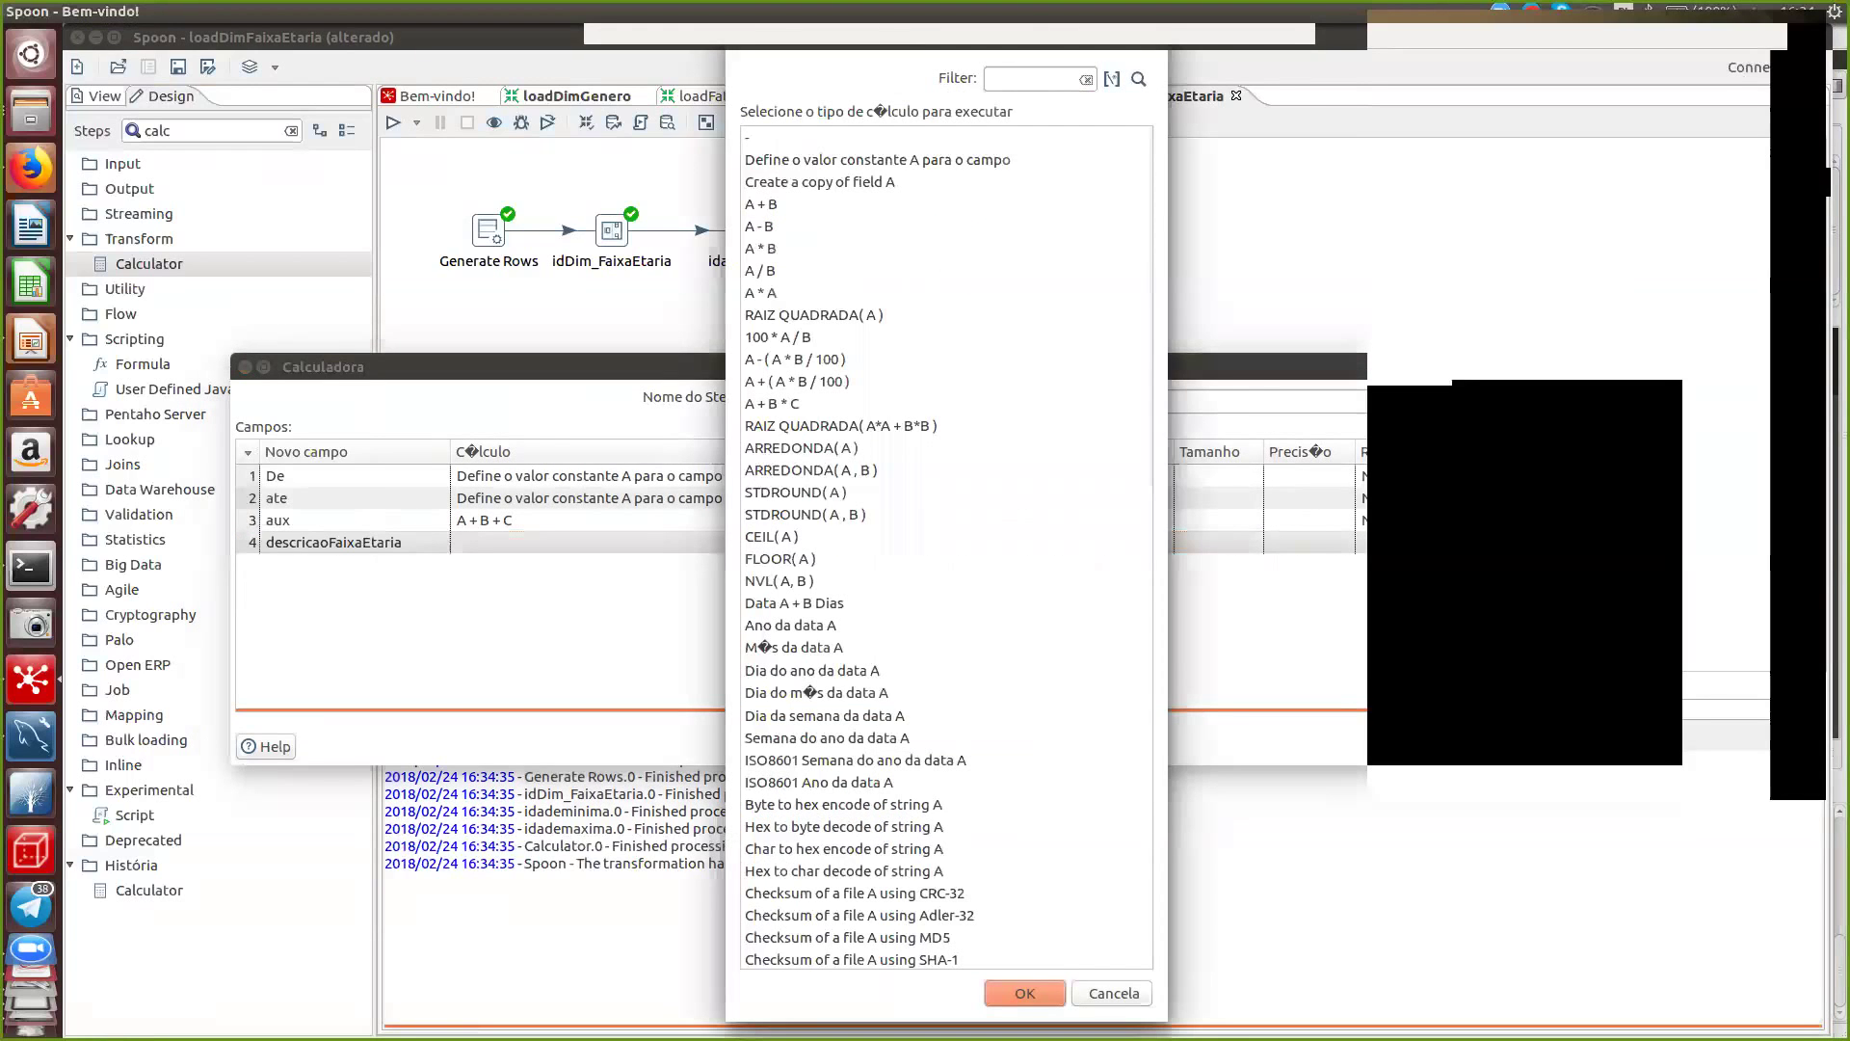
pyautogui.doubleClick(761, 204)
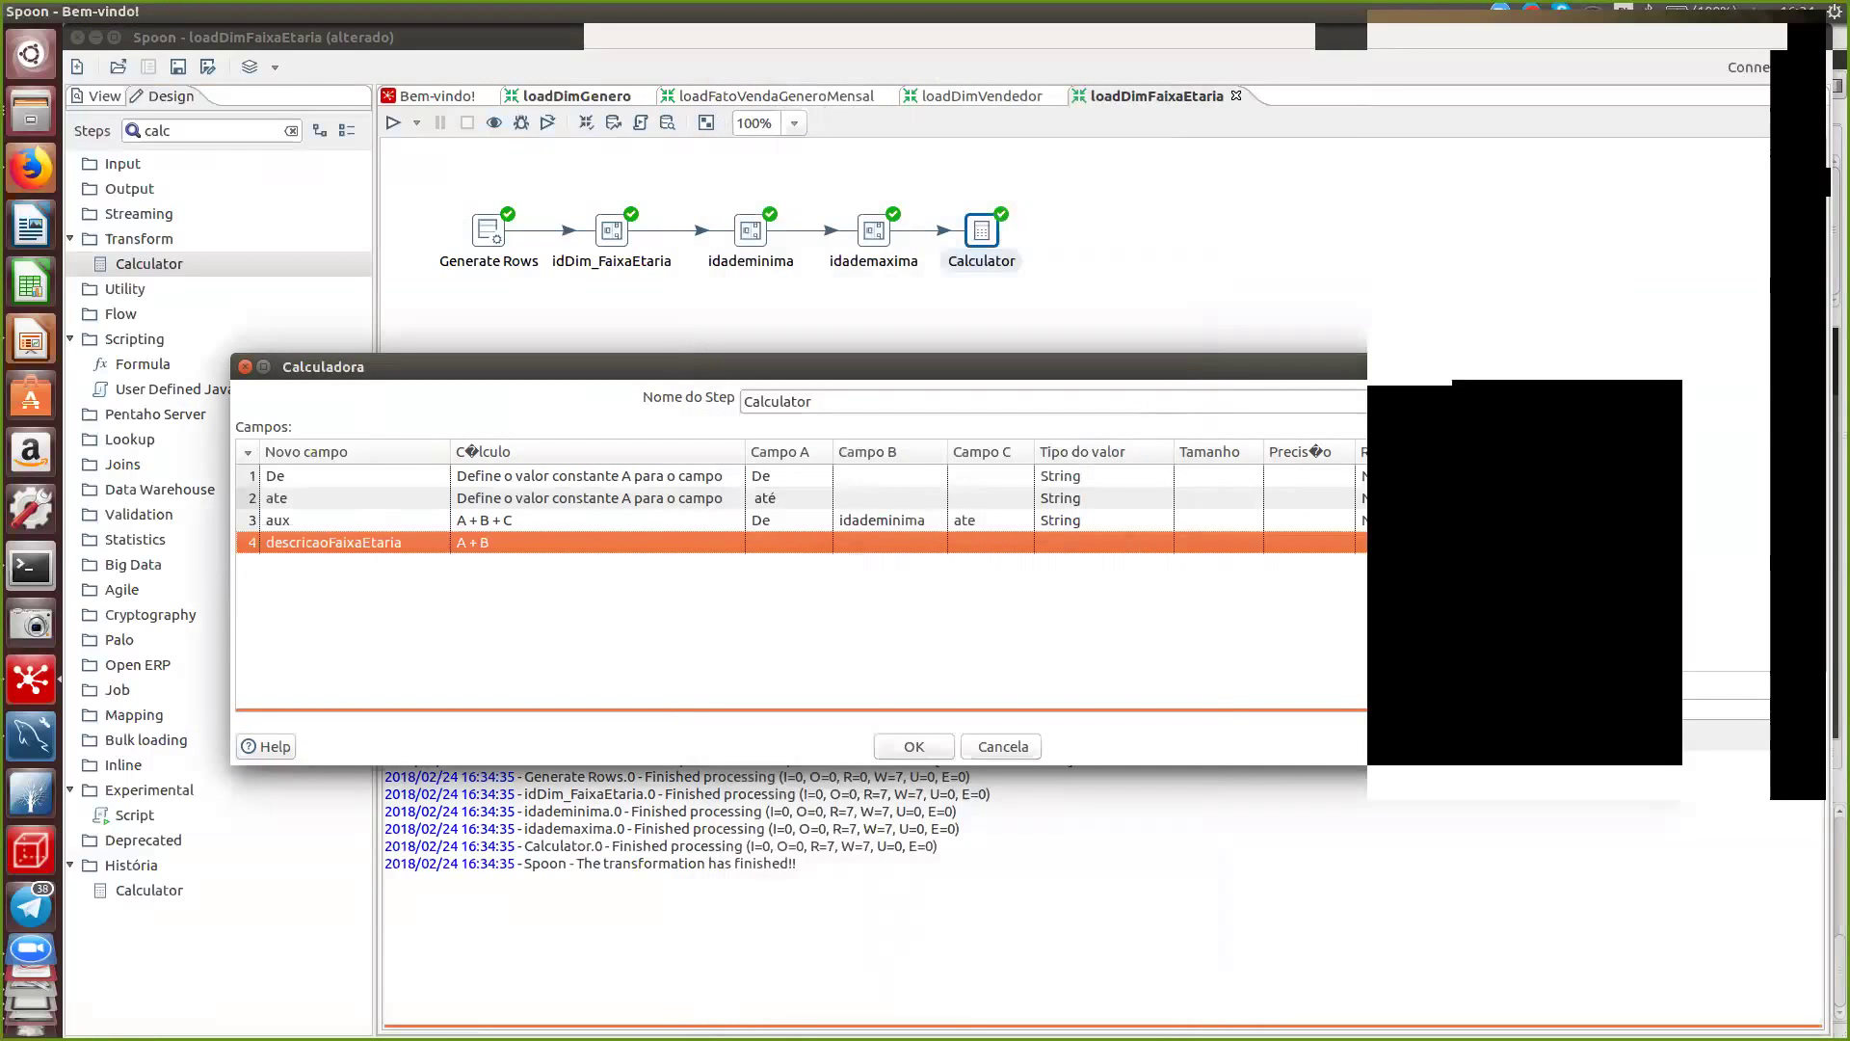
# - Choose aux as Campo A and idademaxima as Campo B of the descricaoFaixaEtaria calculation
pyautogui.click(789, 543)
pyautogui.click(820, 544)
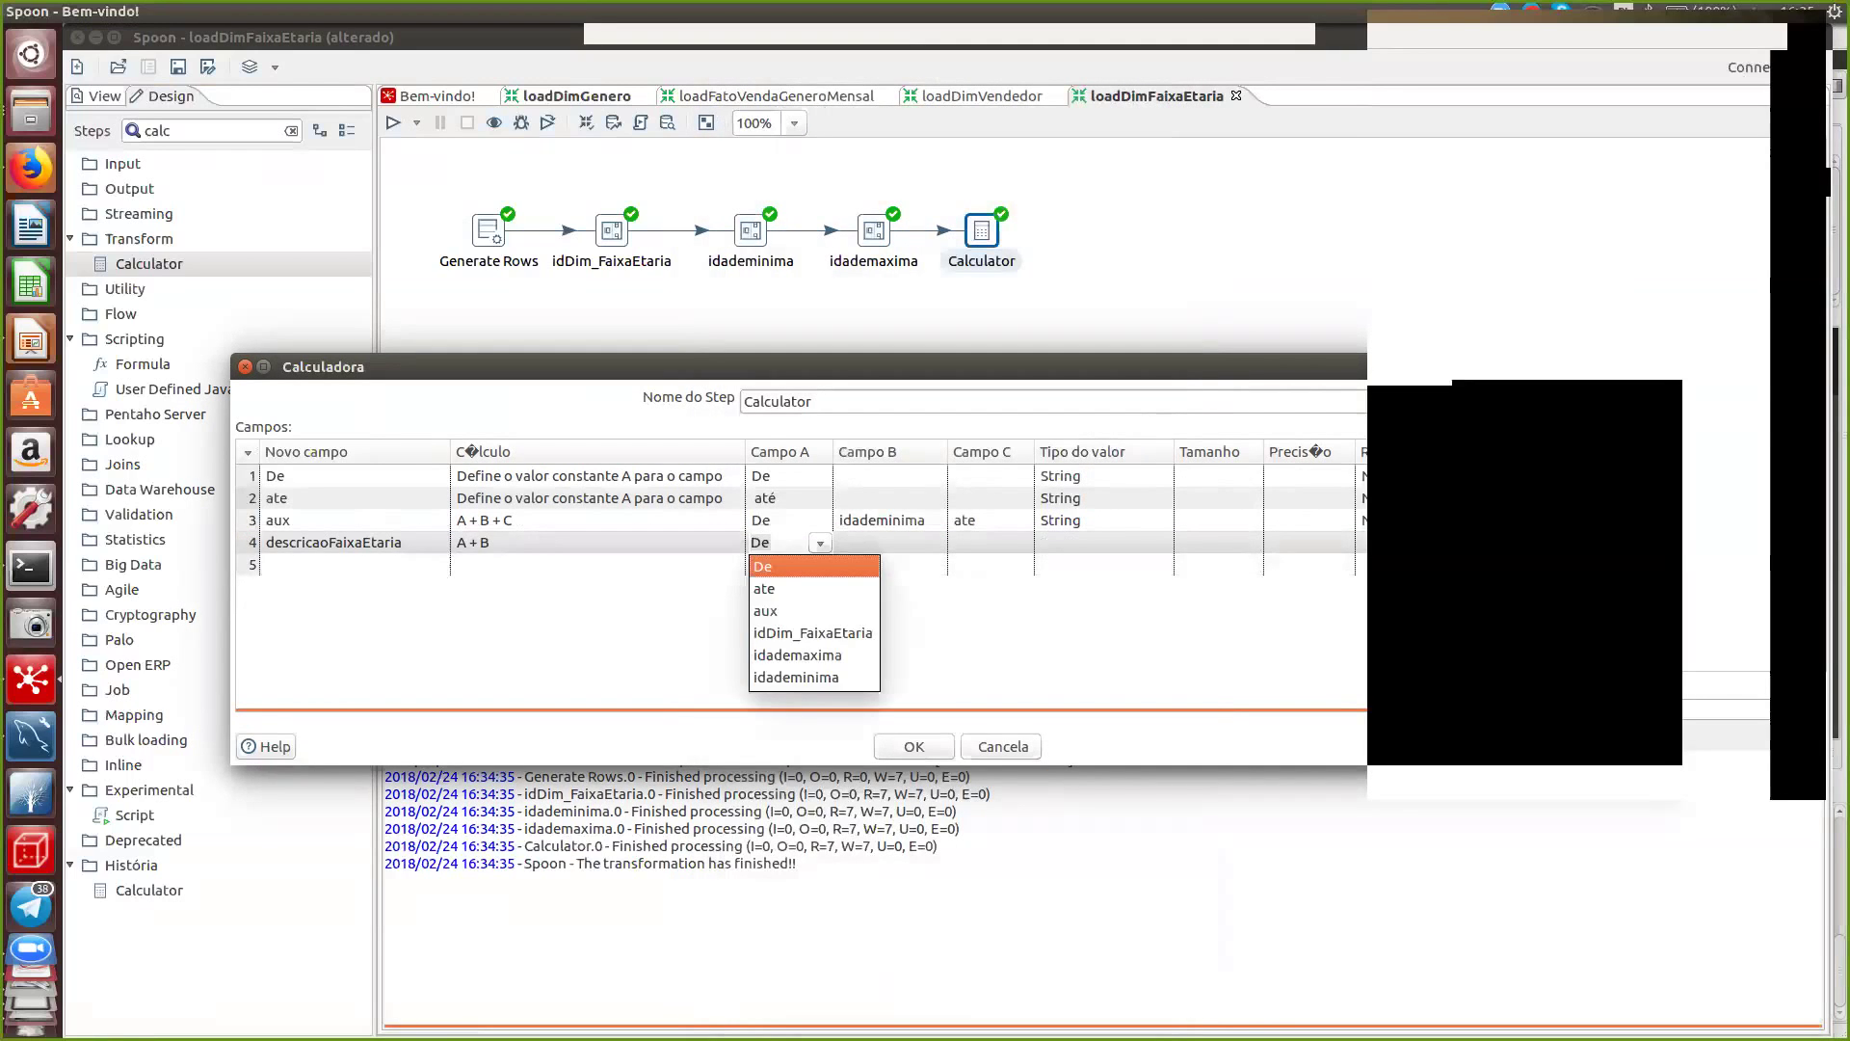
pyautogui.click(766, 611)
pyautogui.click(882, 543)
pyautogui.click(935, 543)
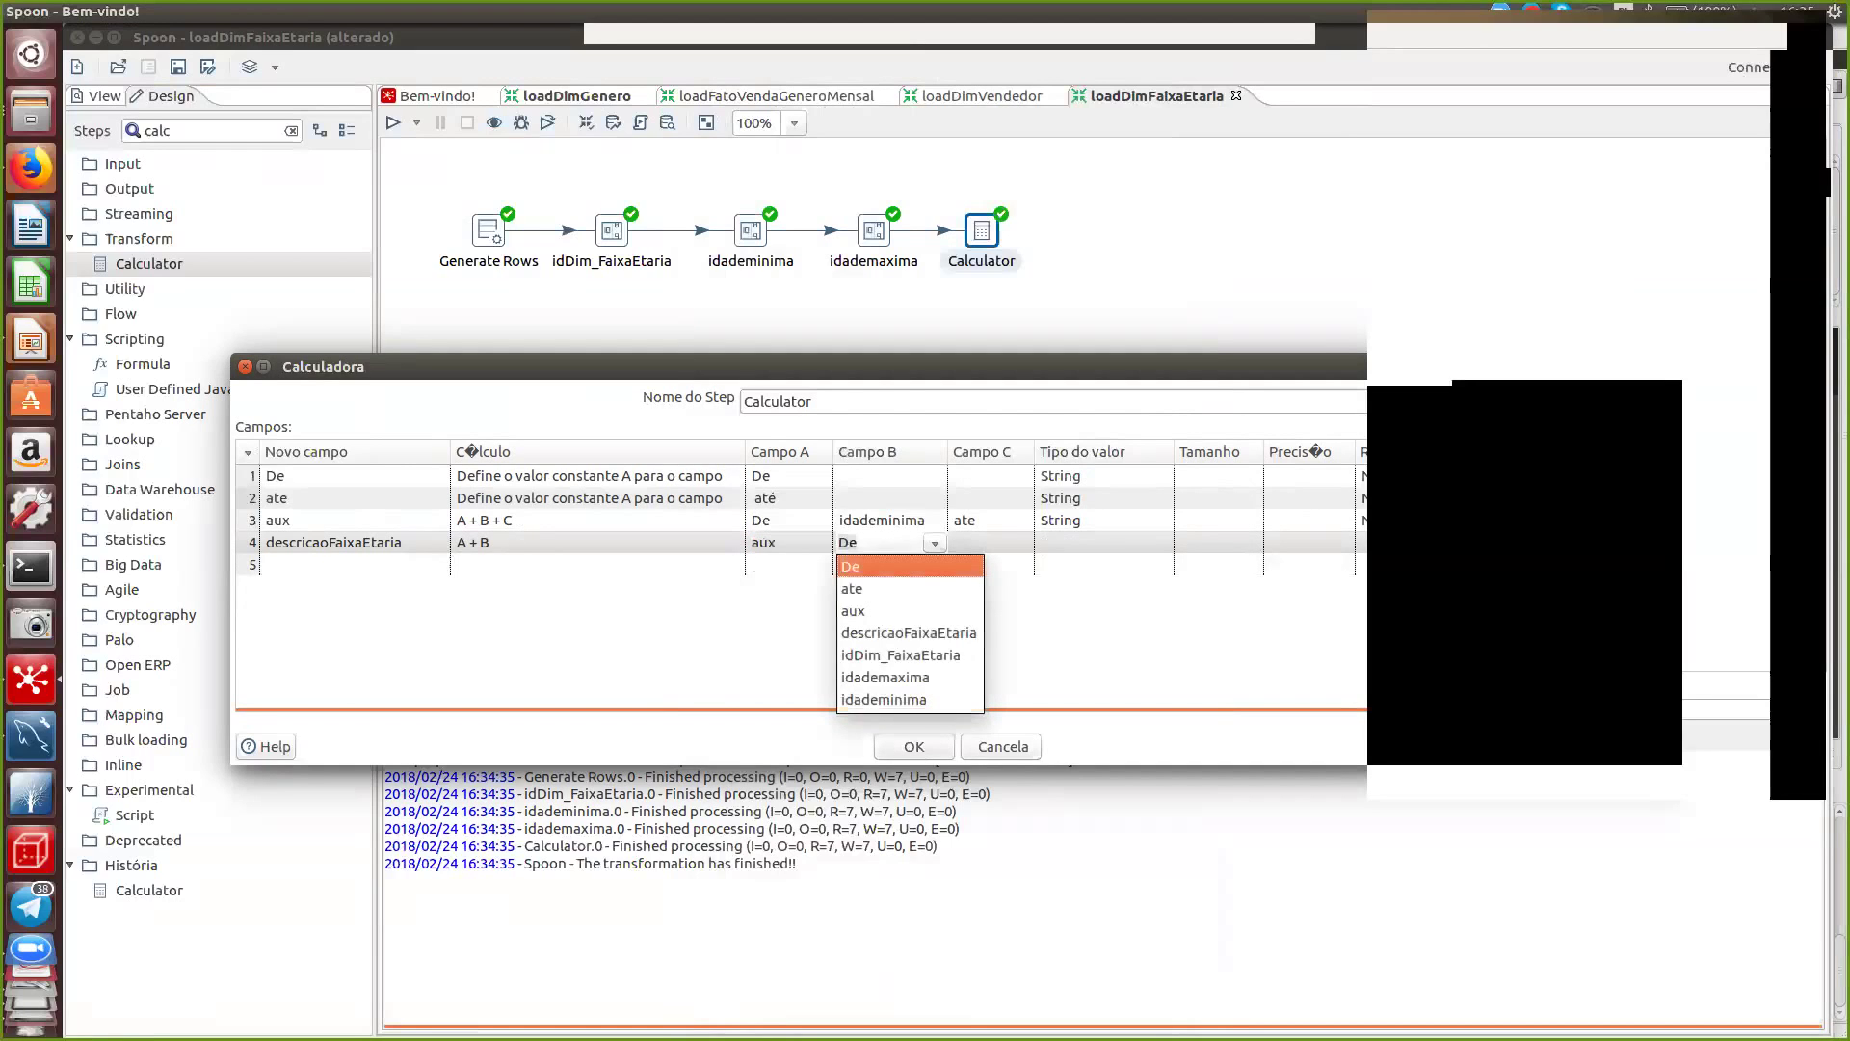
pyautogui.click(885, 677)
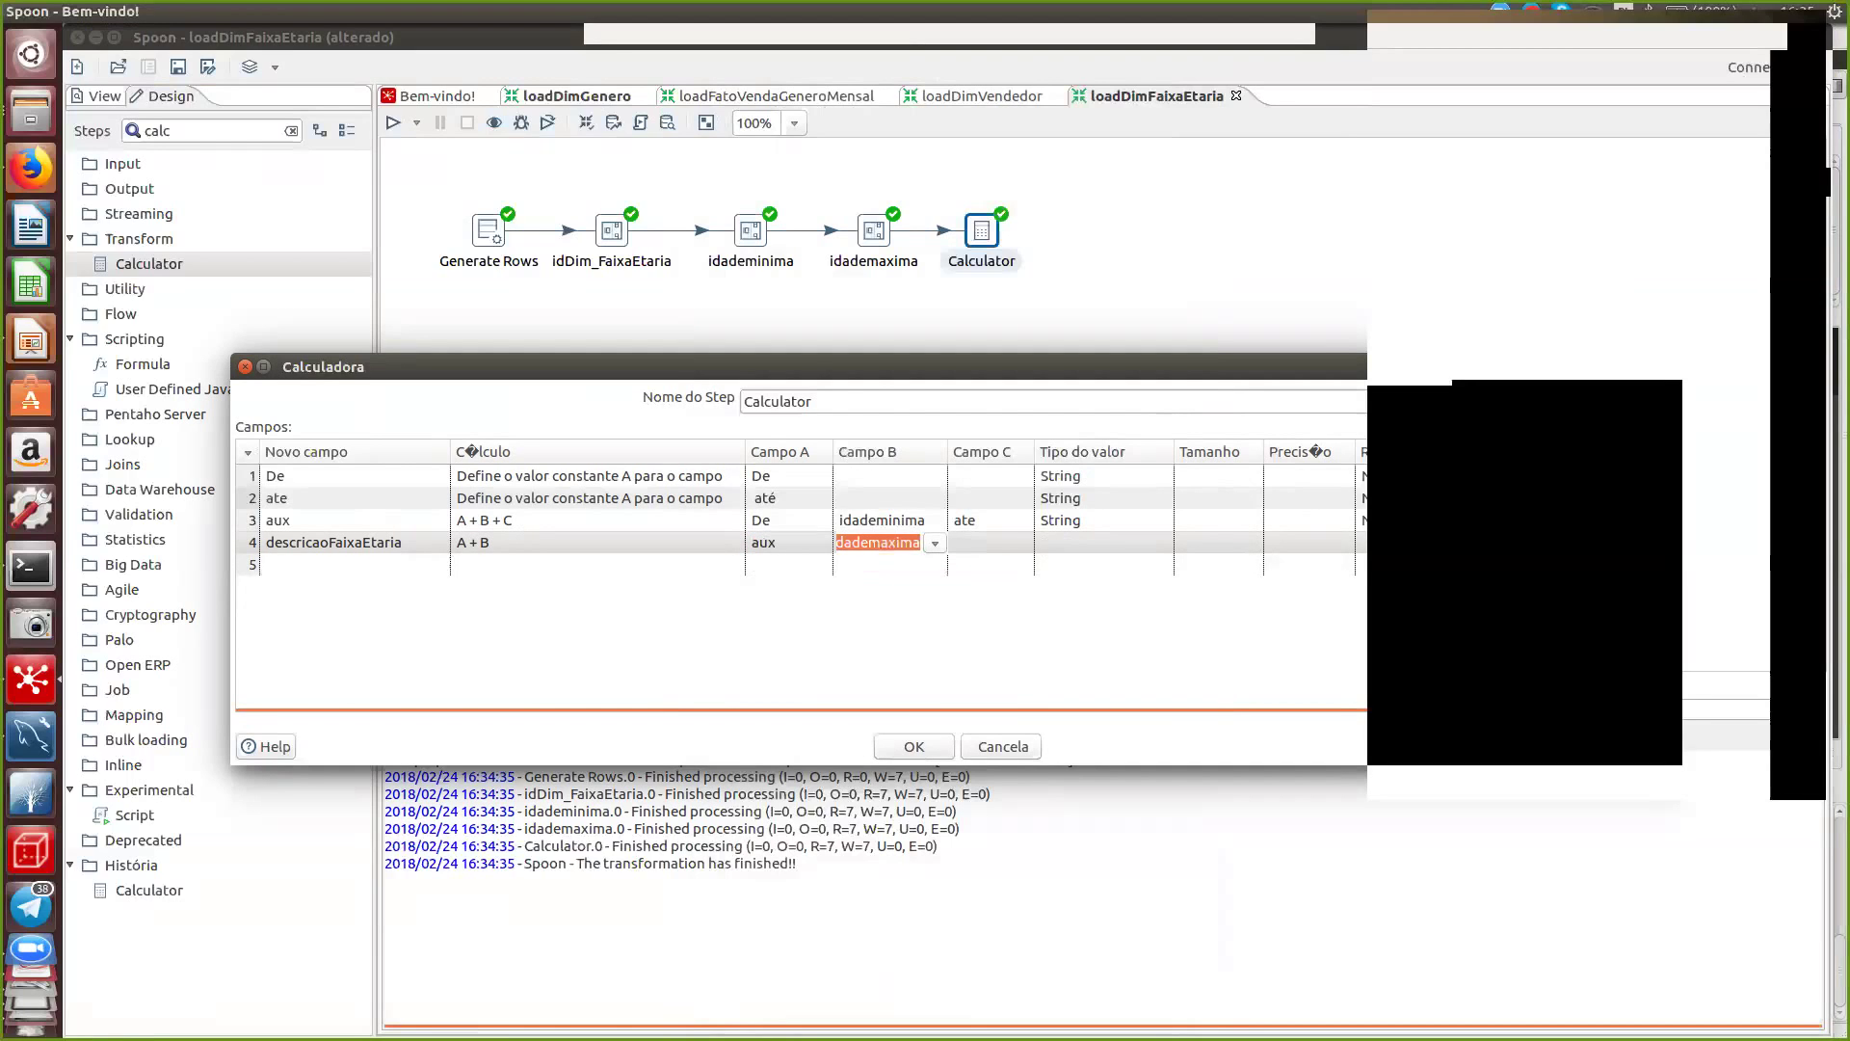
# - Set the value type of descricaoFaixaEtaria to String and accept the Calculator settings
pyautogui.click(1098, 542)
pyautogui.click(1161, 543)
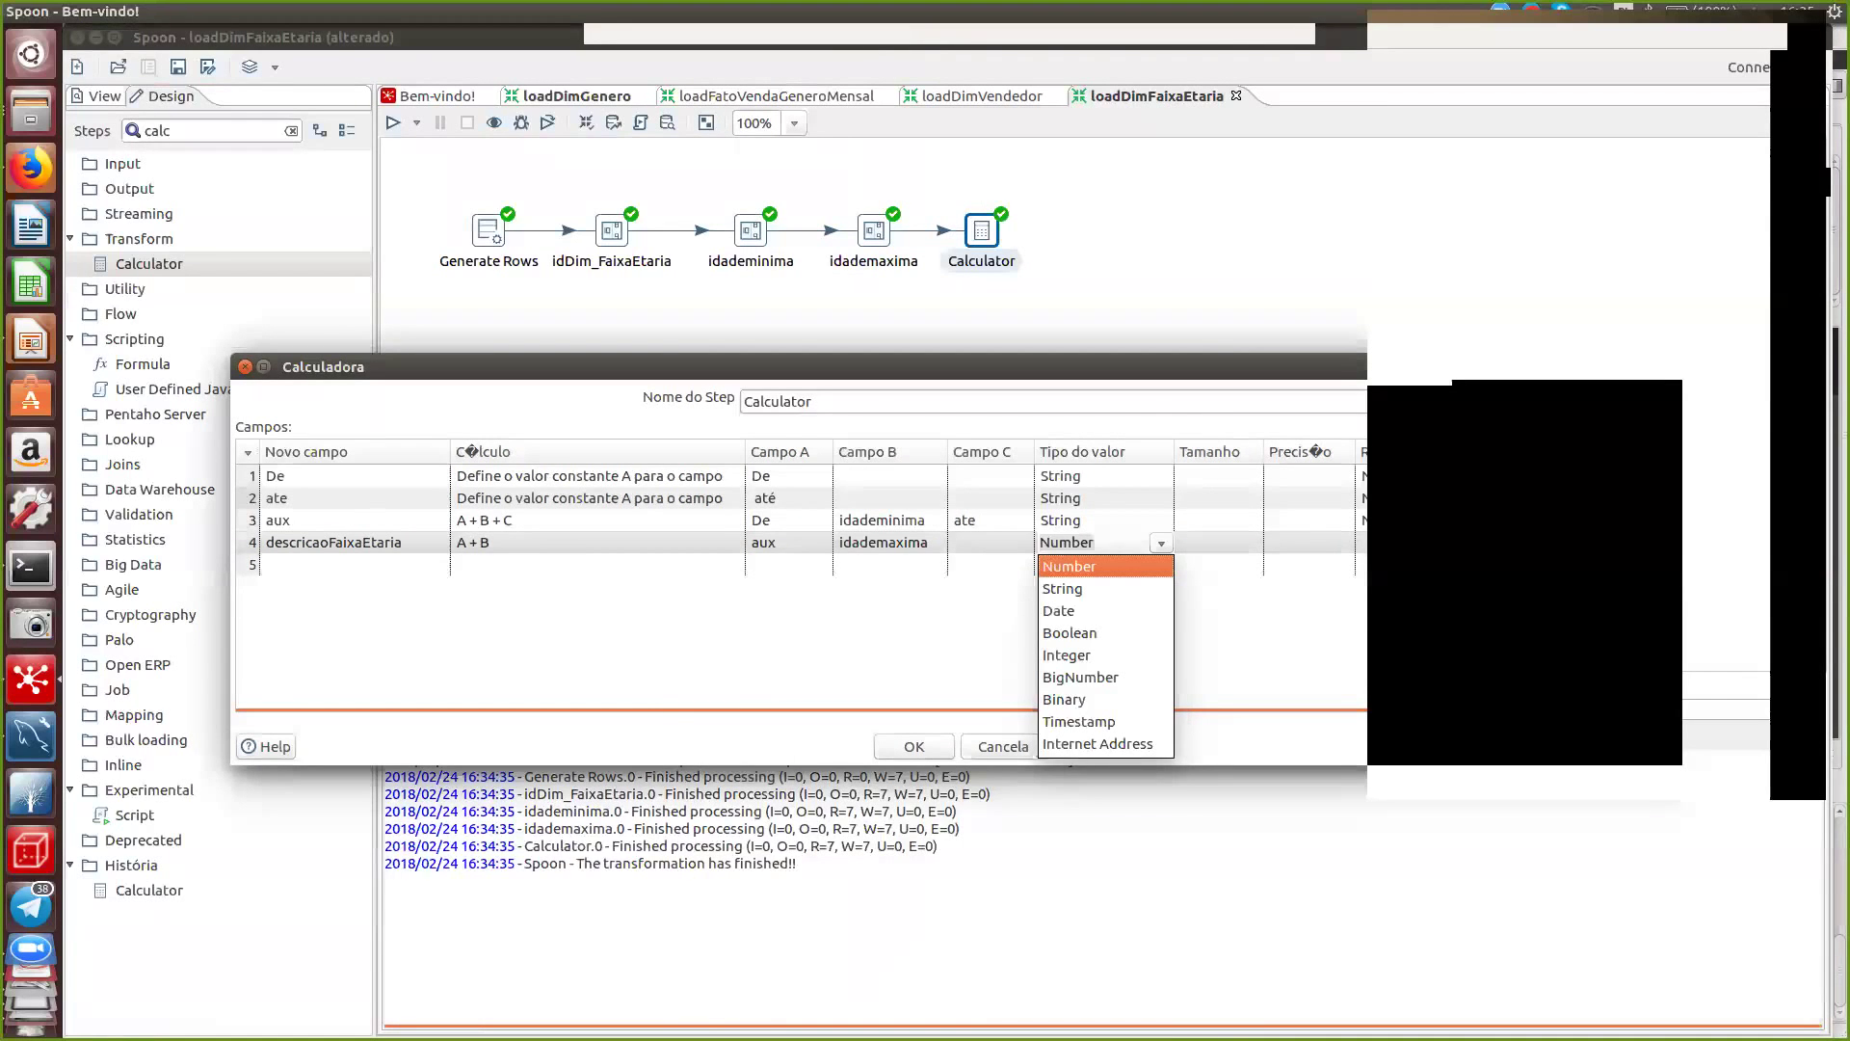
pyautogui.click(1063, 589)
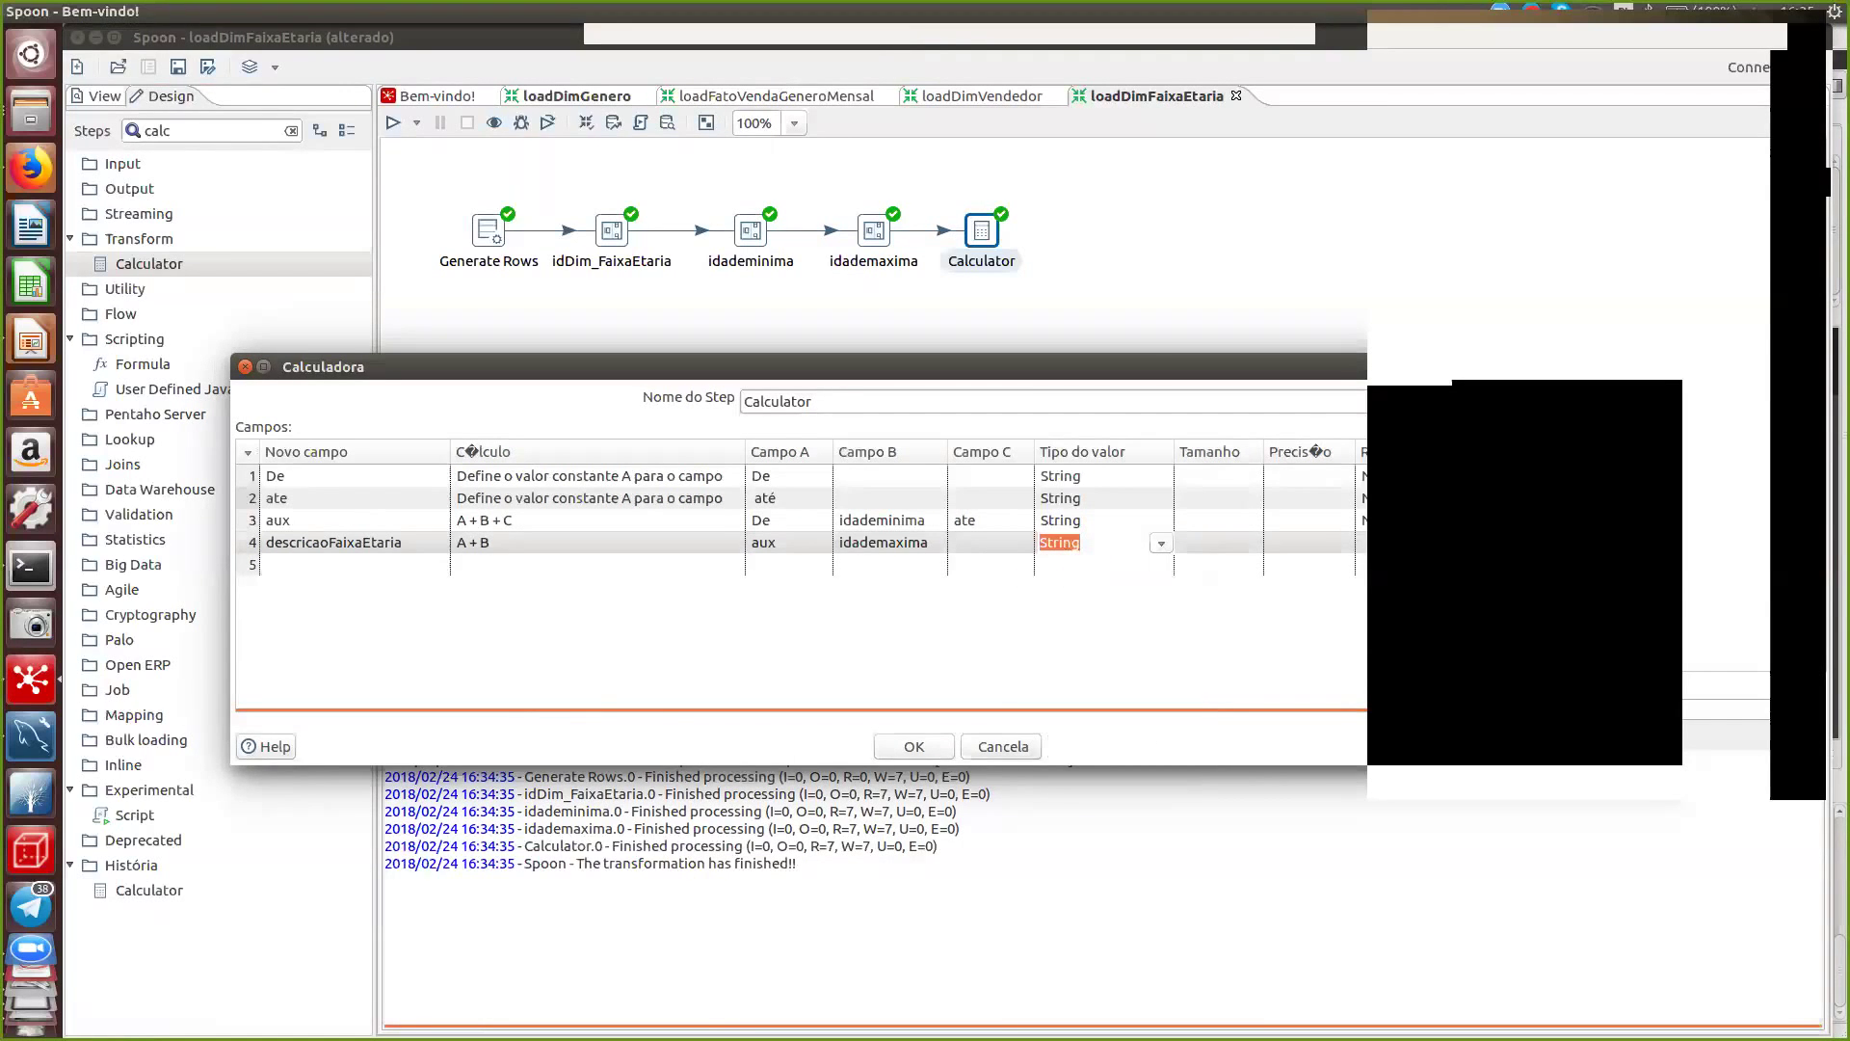
pyautogui.press('Return')
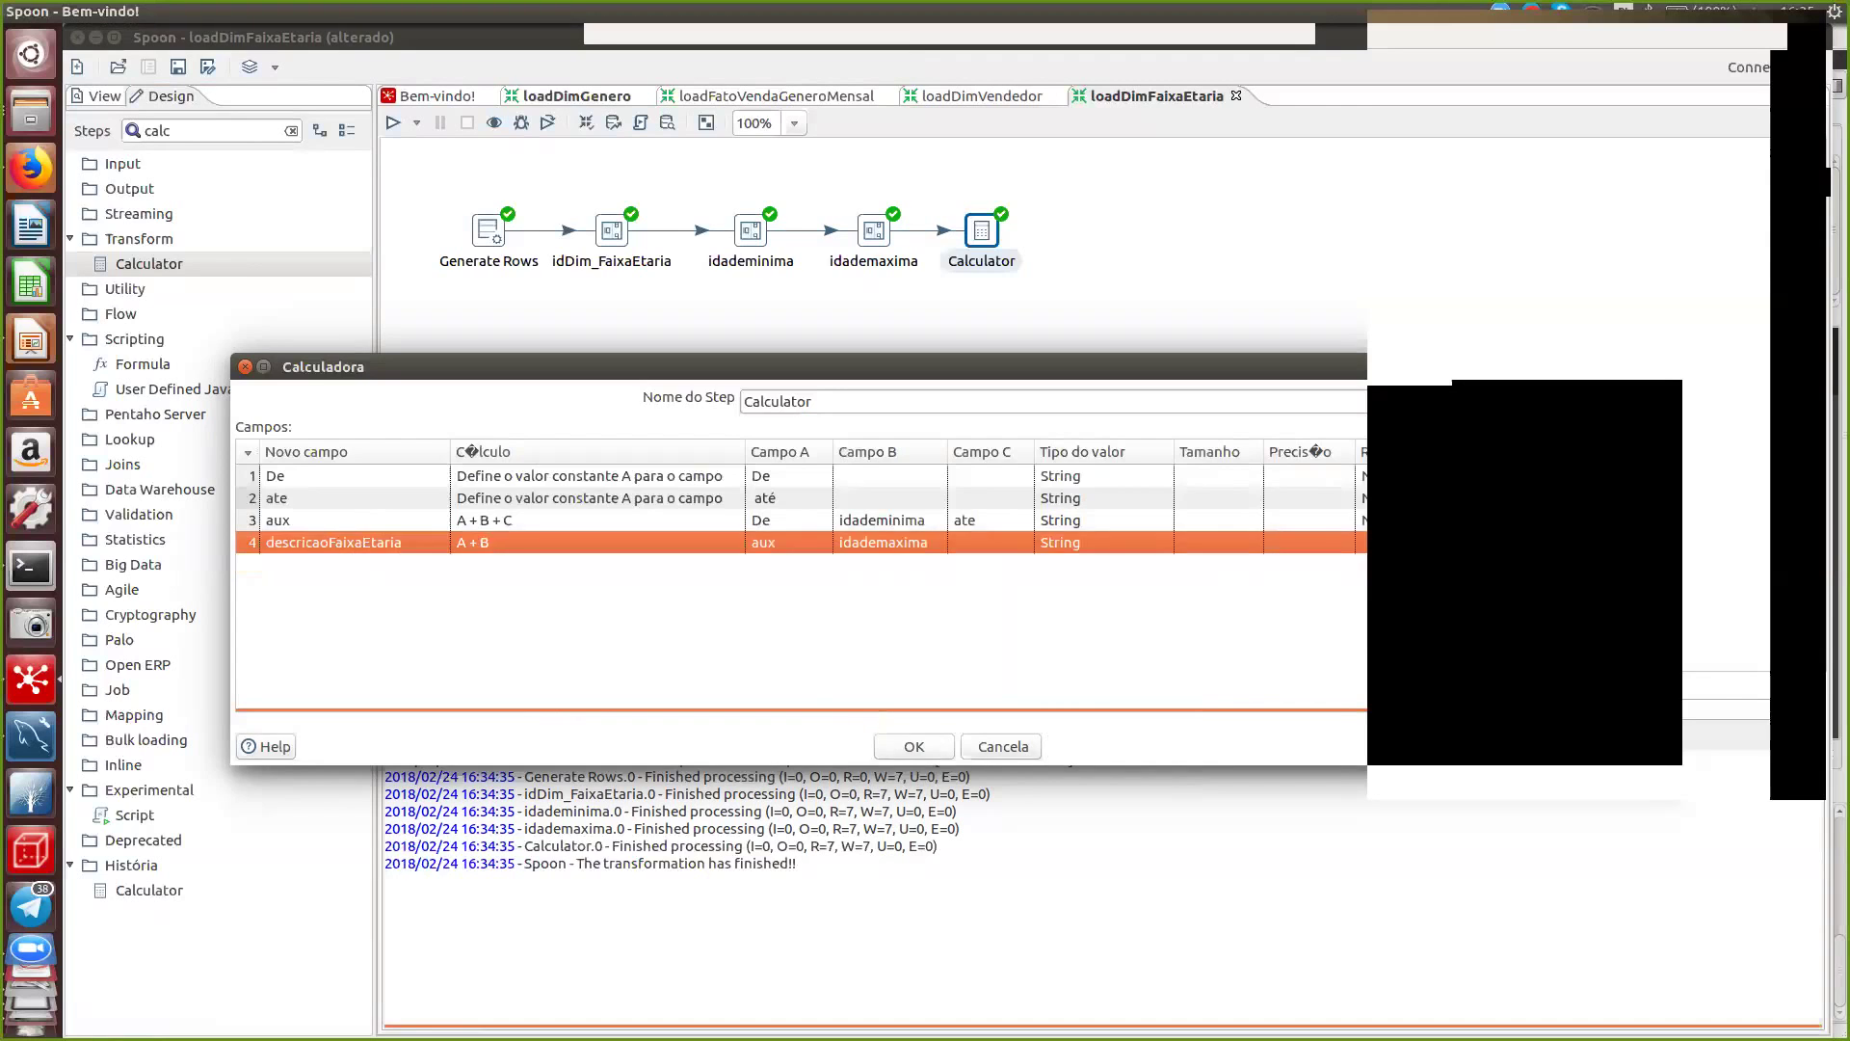
pyautogui.press('Return')
# - Preview the Calculator output to examine the descricaoFaixaEtaria text of each age range, then close the preview
pyautogui.rightClick(976, 222)
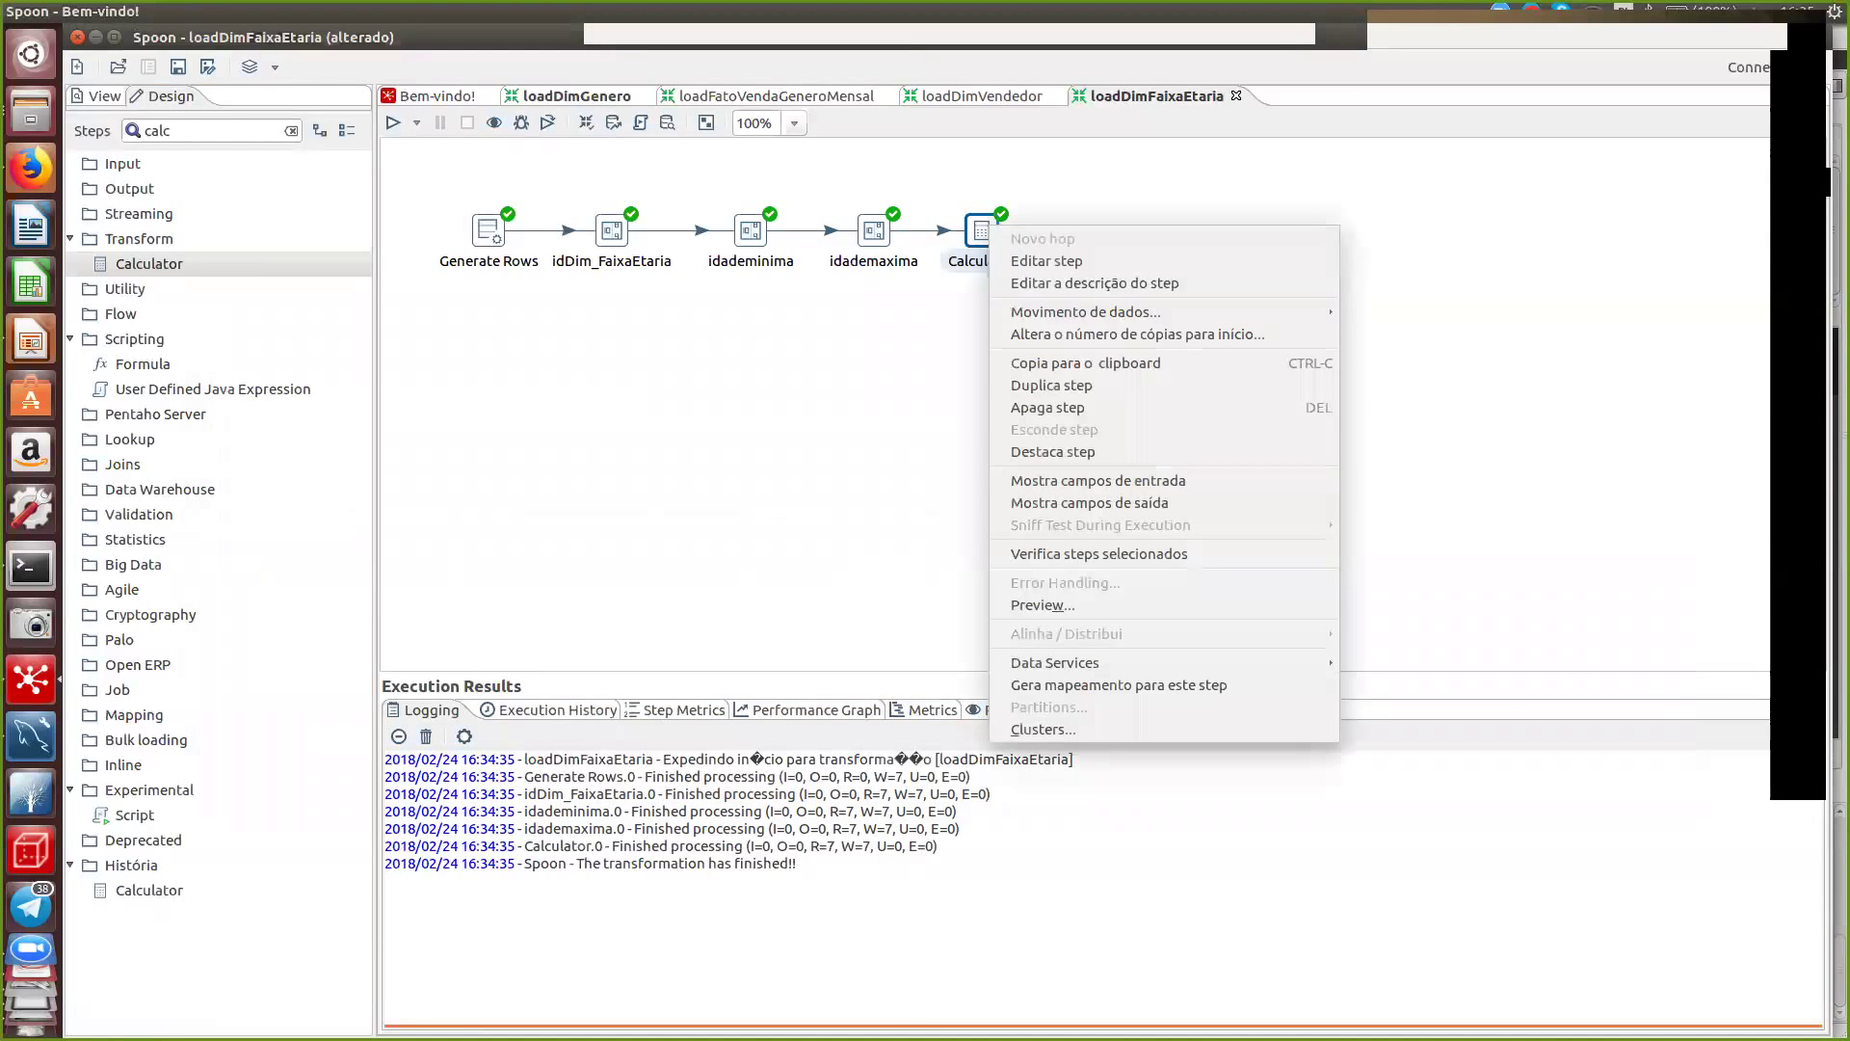
pyautogui.click(1041, 604)
pyautogui.press('Return')
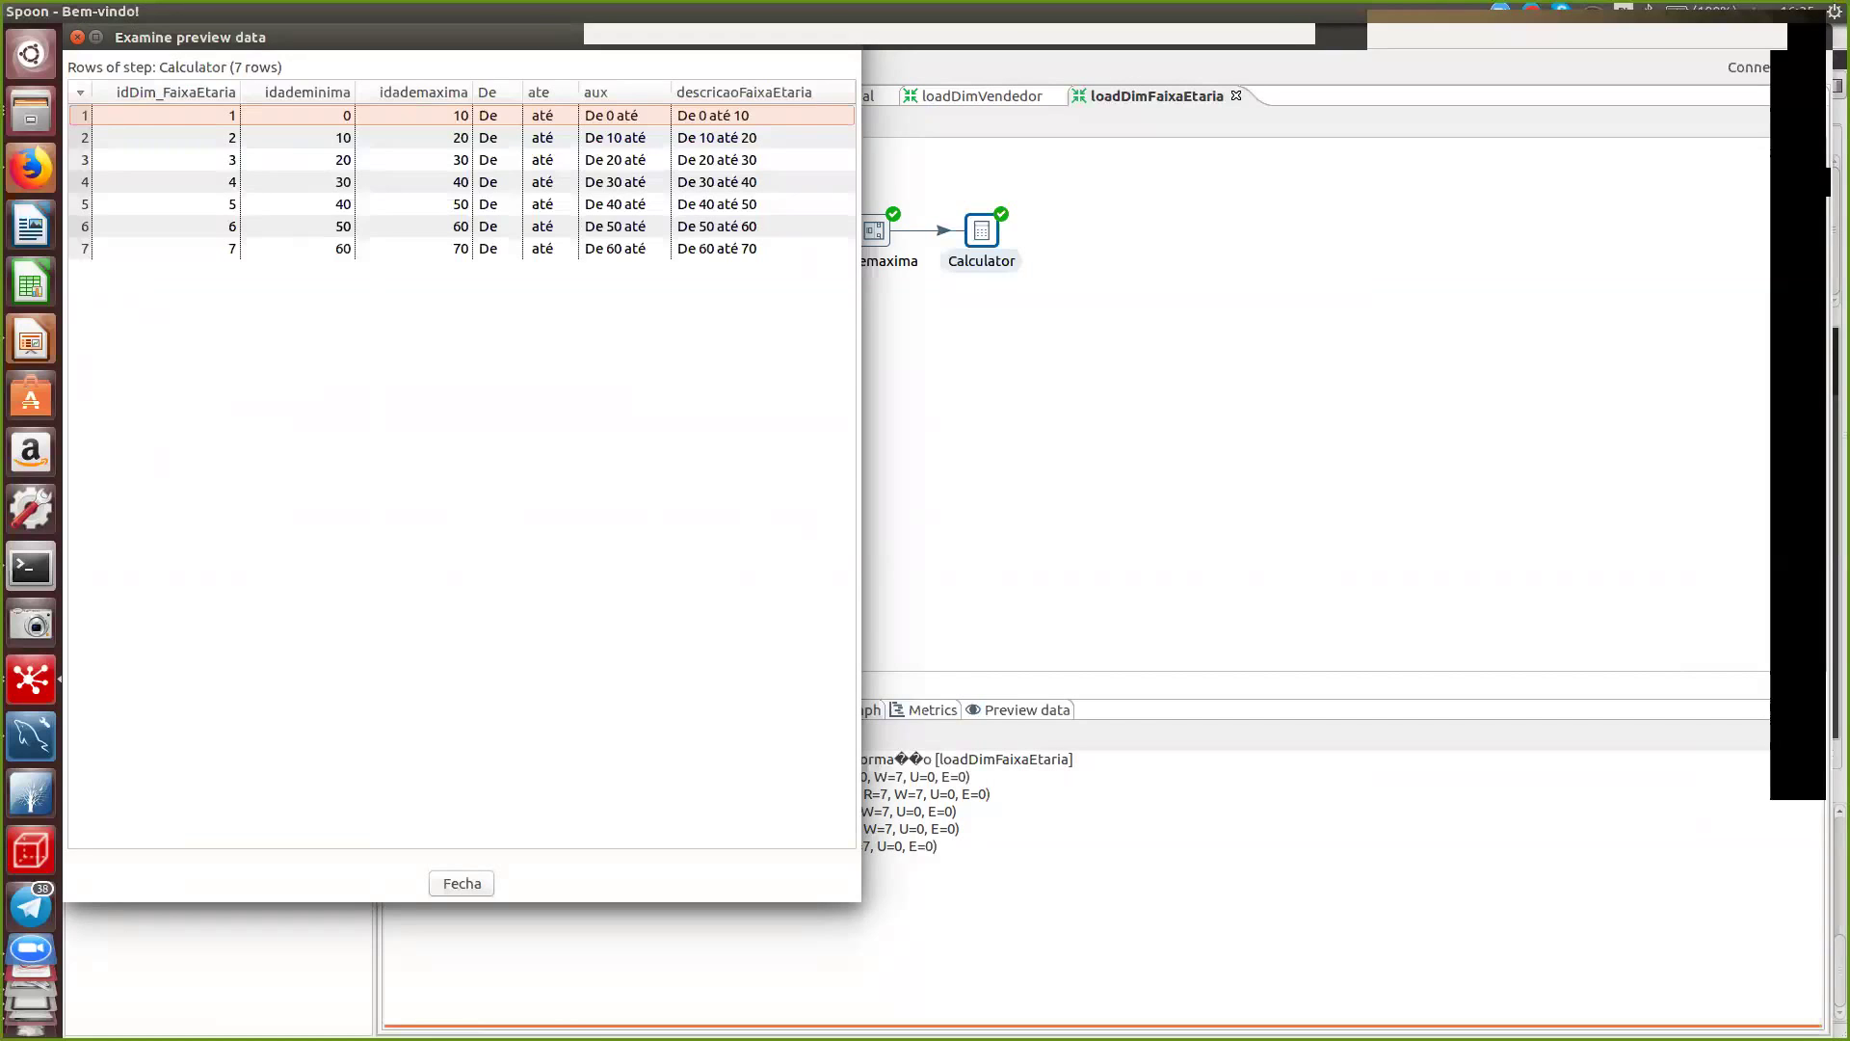
pyautogui.click(462, 883)
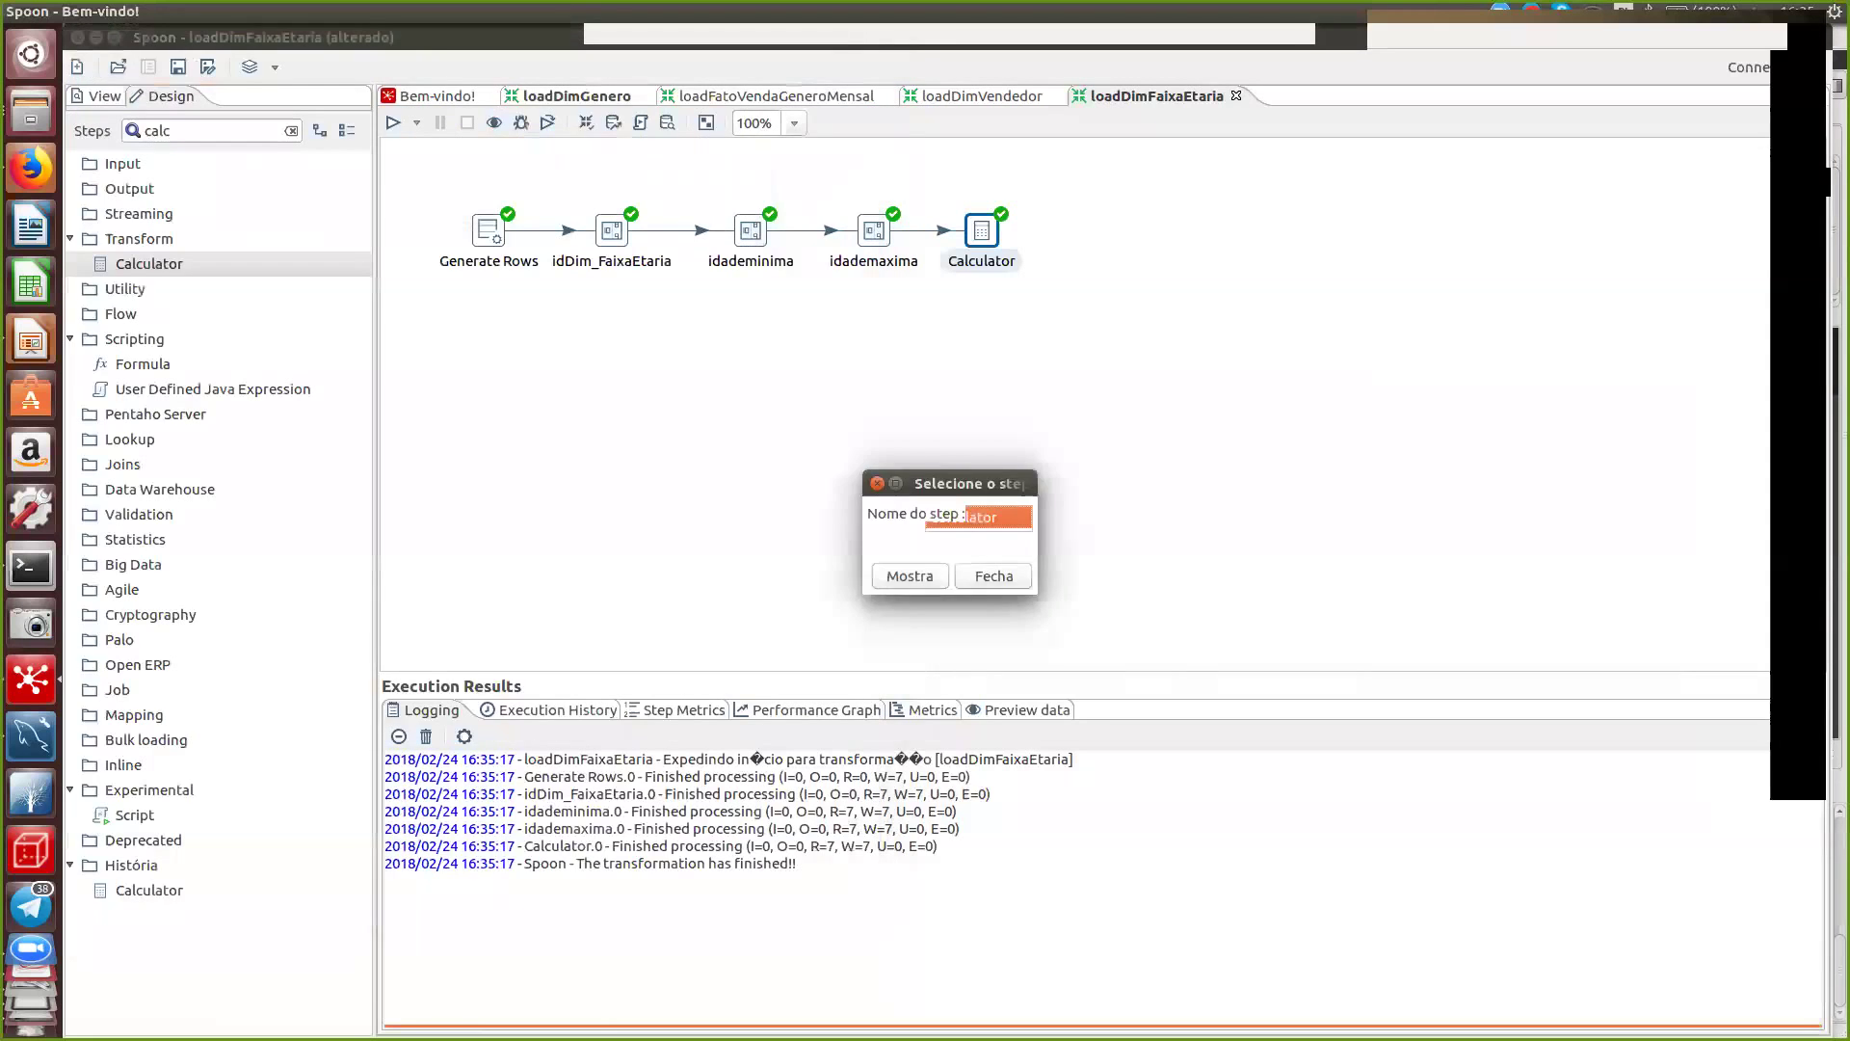
pyautogui.click(994, 575)
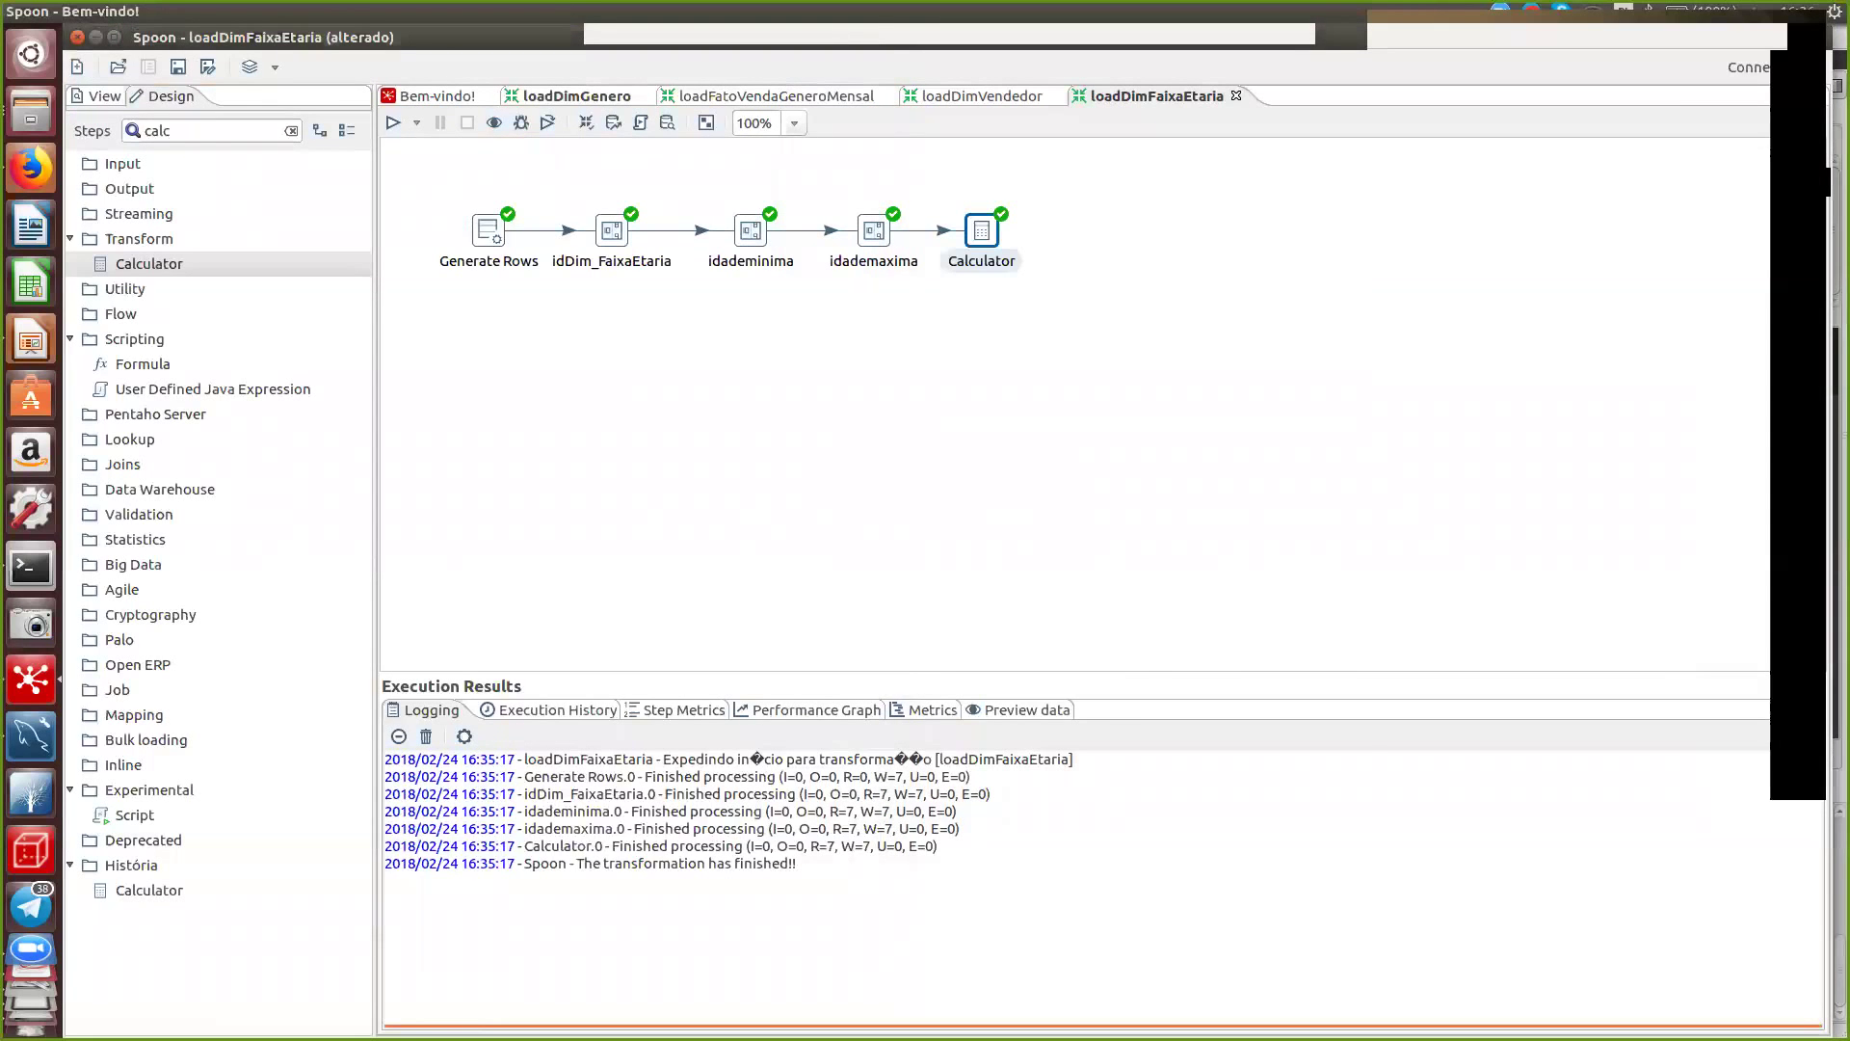
# - Set Remove to S for the De, ate and aux fields in the Calculator step and accept the settings
pyautogui.doubleClick(982, 230)
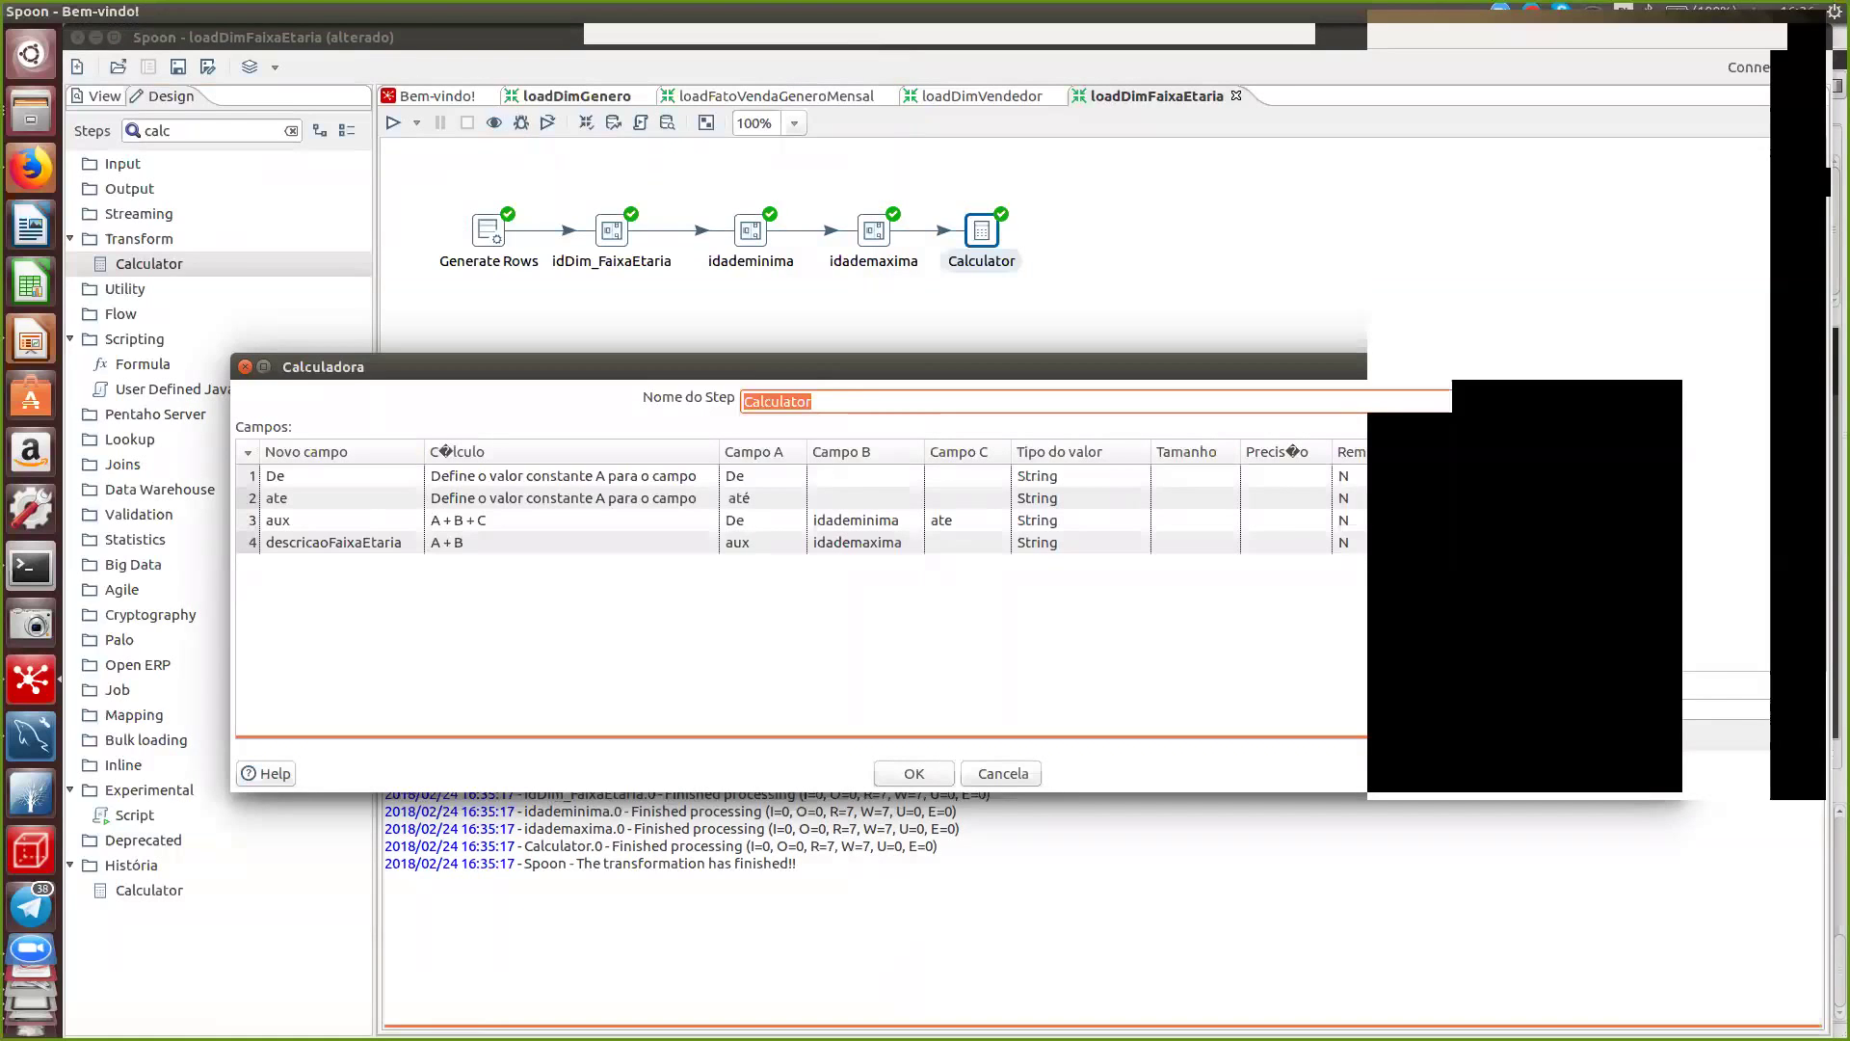
pyautogui.click(1343, 476)
pyautogui.click(1344, 511)
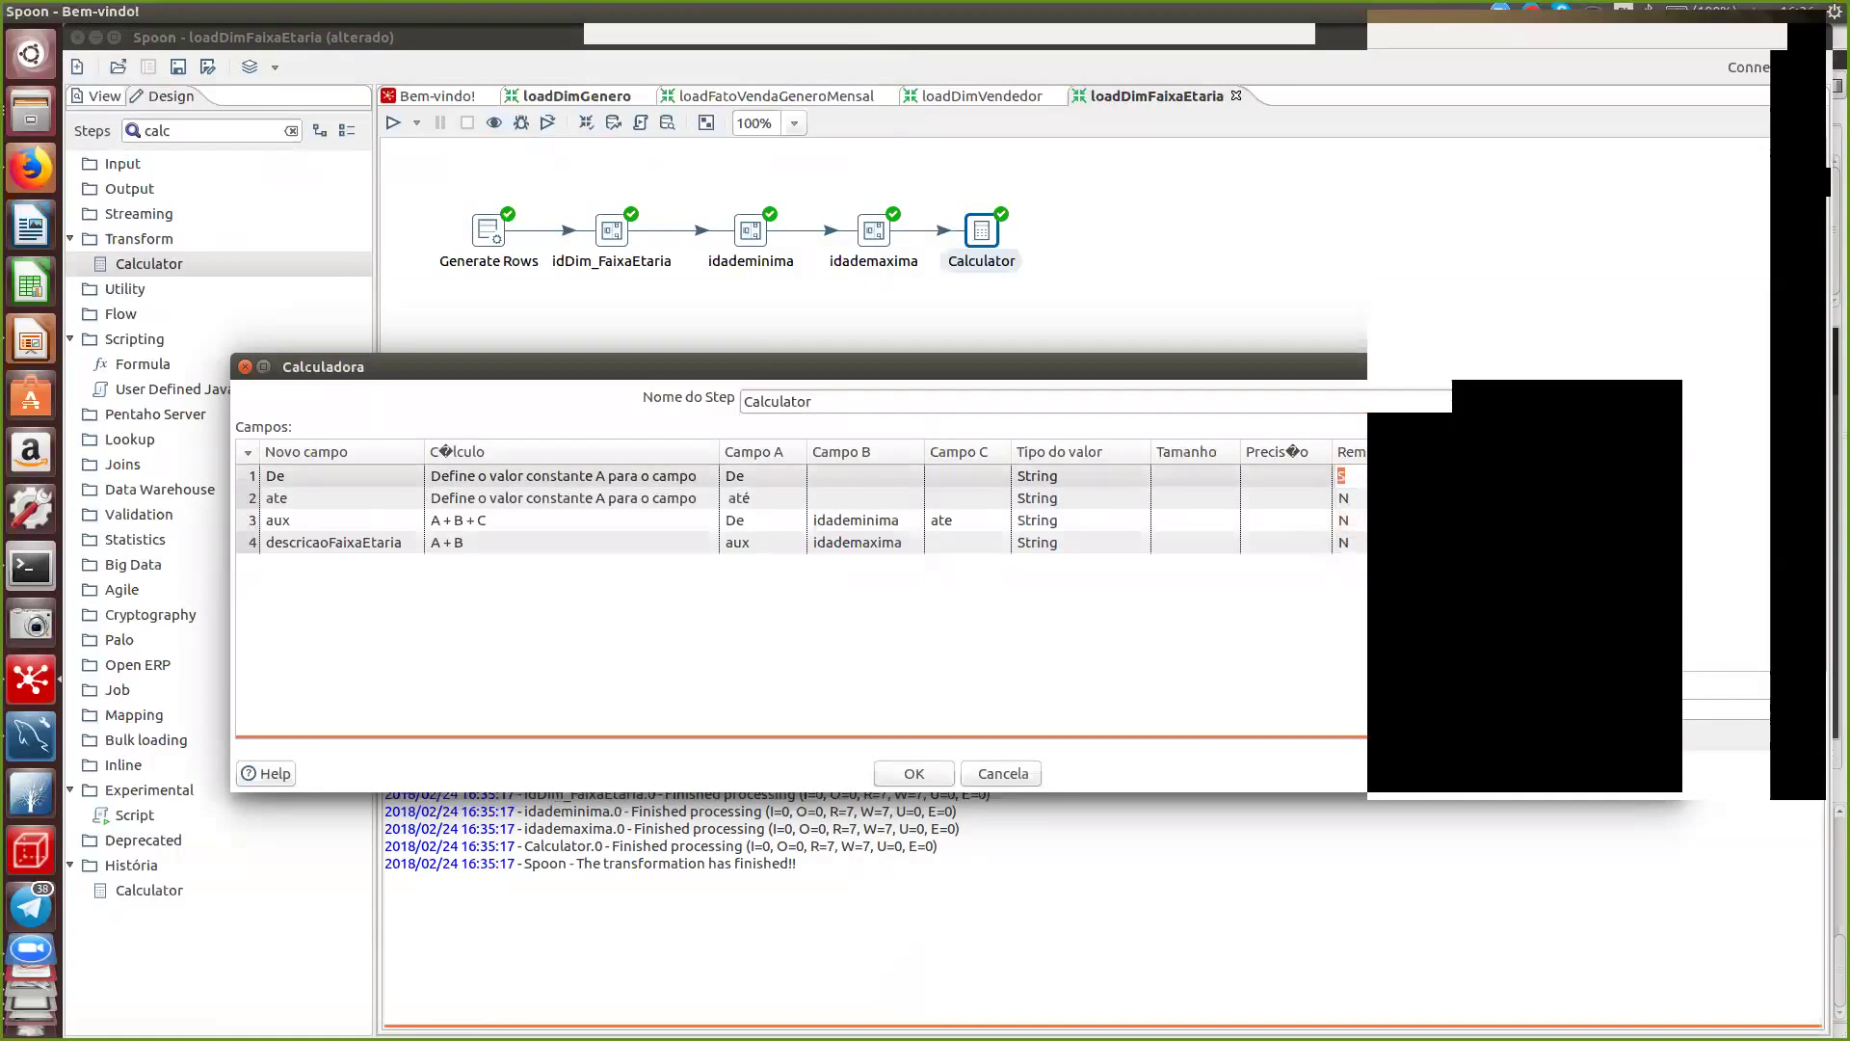
pyautogui.click(1342, 497)
pyautogui.click(1343, 497)
pyautogui.click(1344, 533)
pyautogui.click(1343, 519)
pyautogui.click(1343, 519)
pyautogui.click(1344, 556)
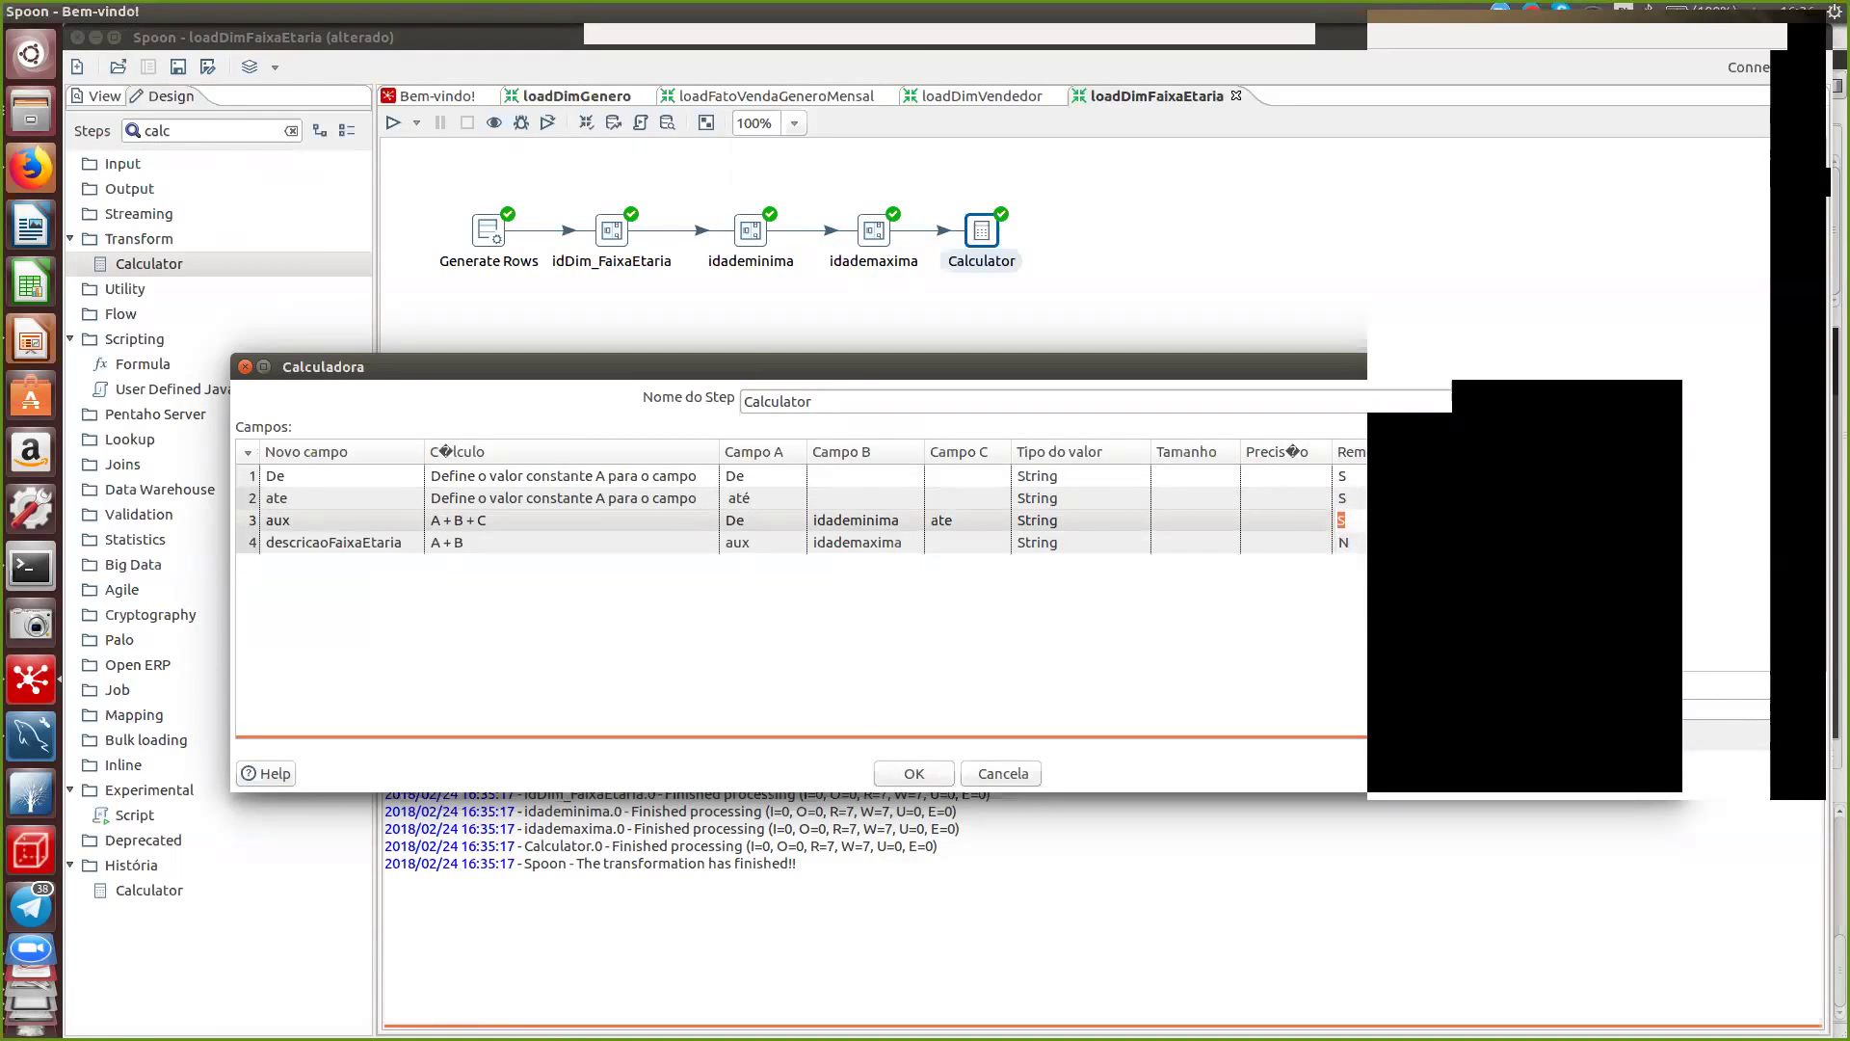
pyautogui.click(913, 773)
# - Preview the Calculator rows to check which fields are still output, then close the preview dialogs
pyautogui.rightClick(982, 230)
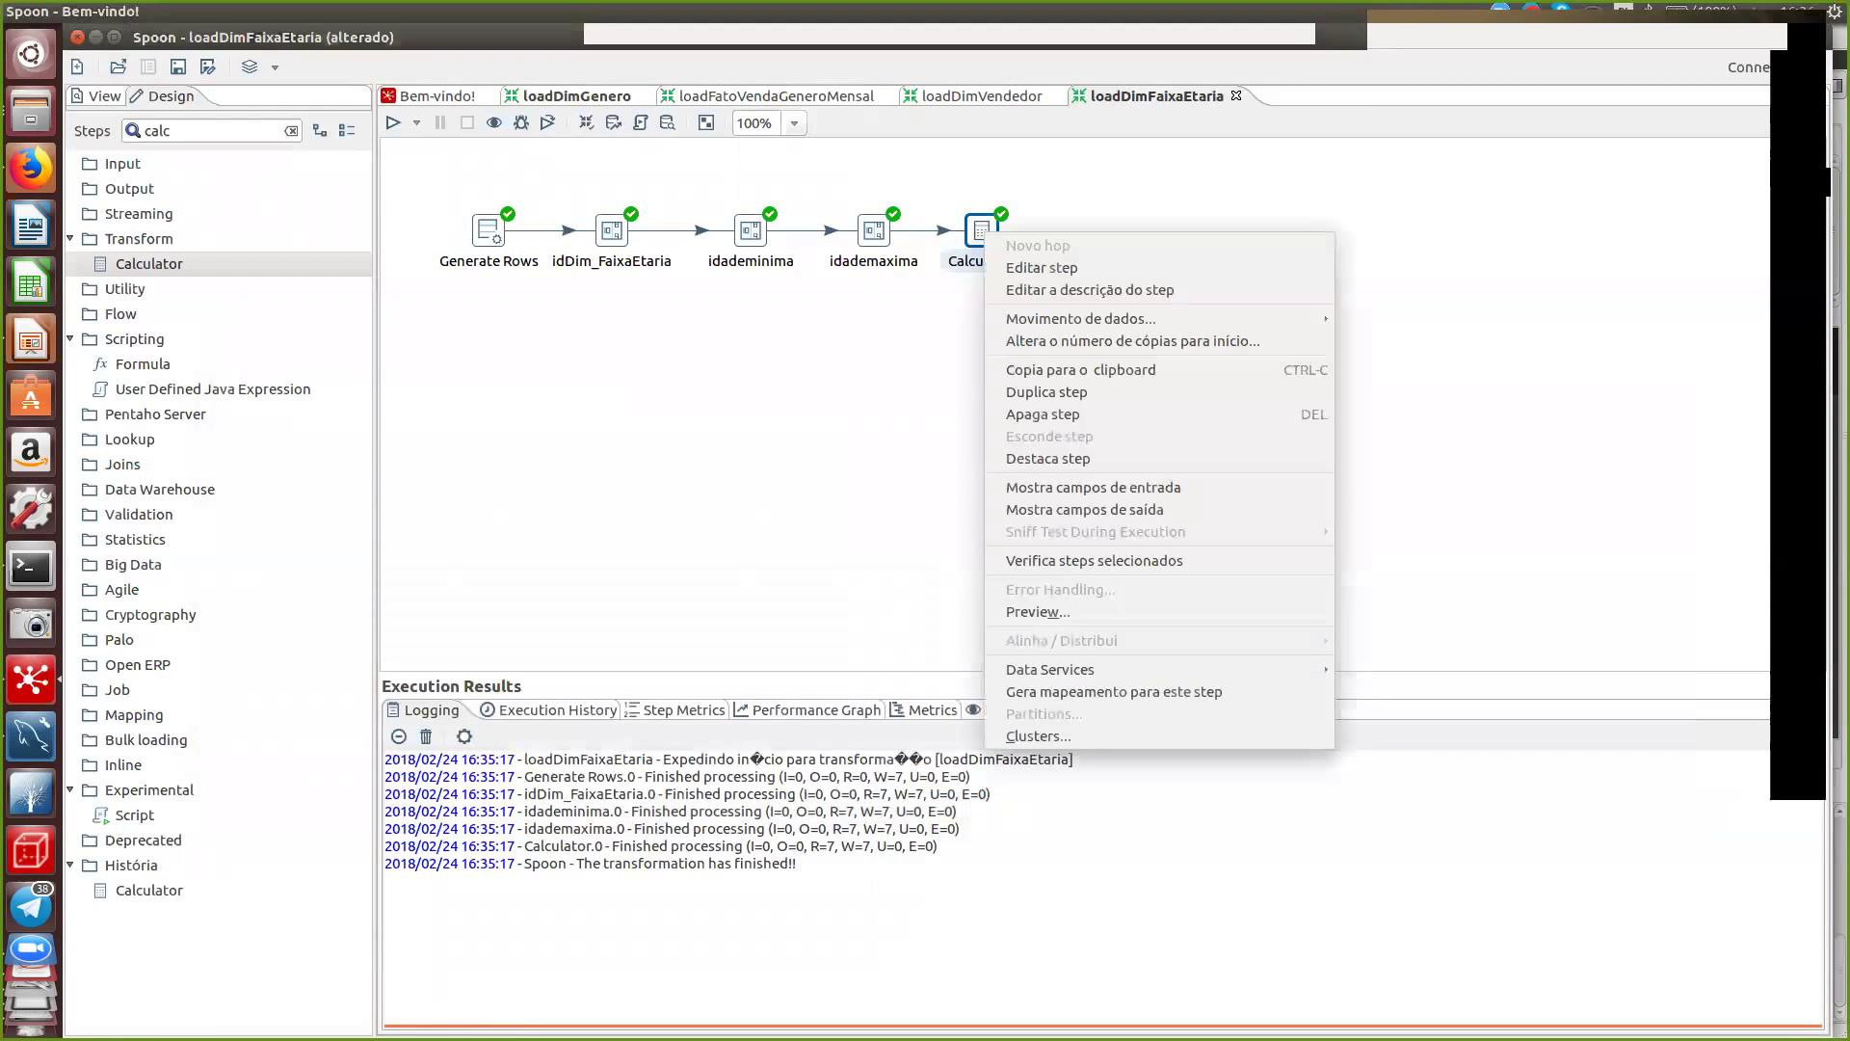
pyautogui.click(1038, 611)
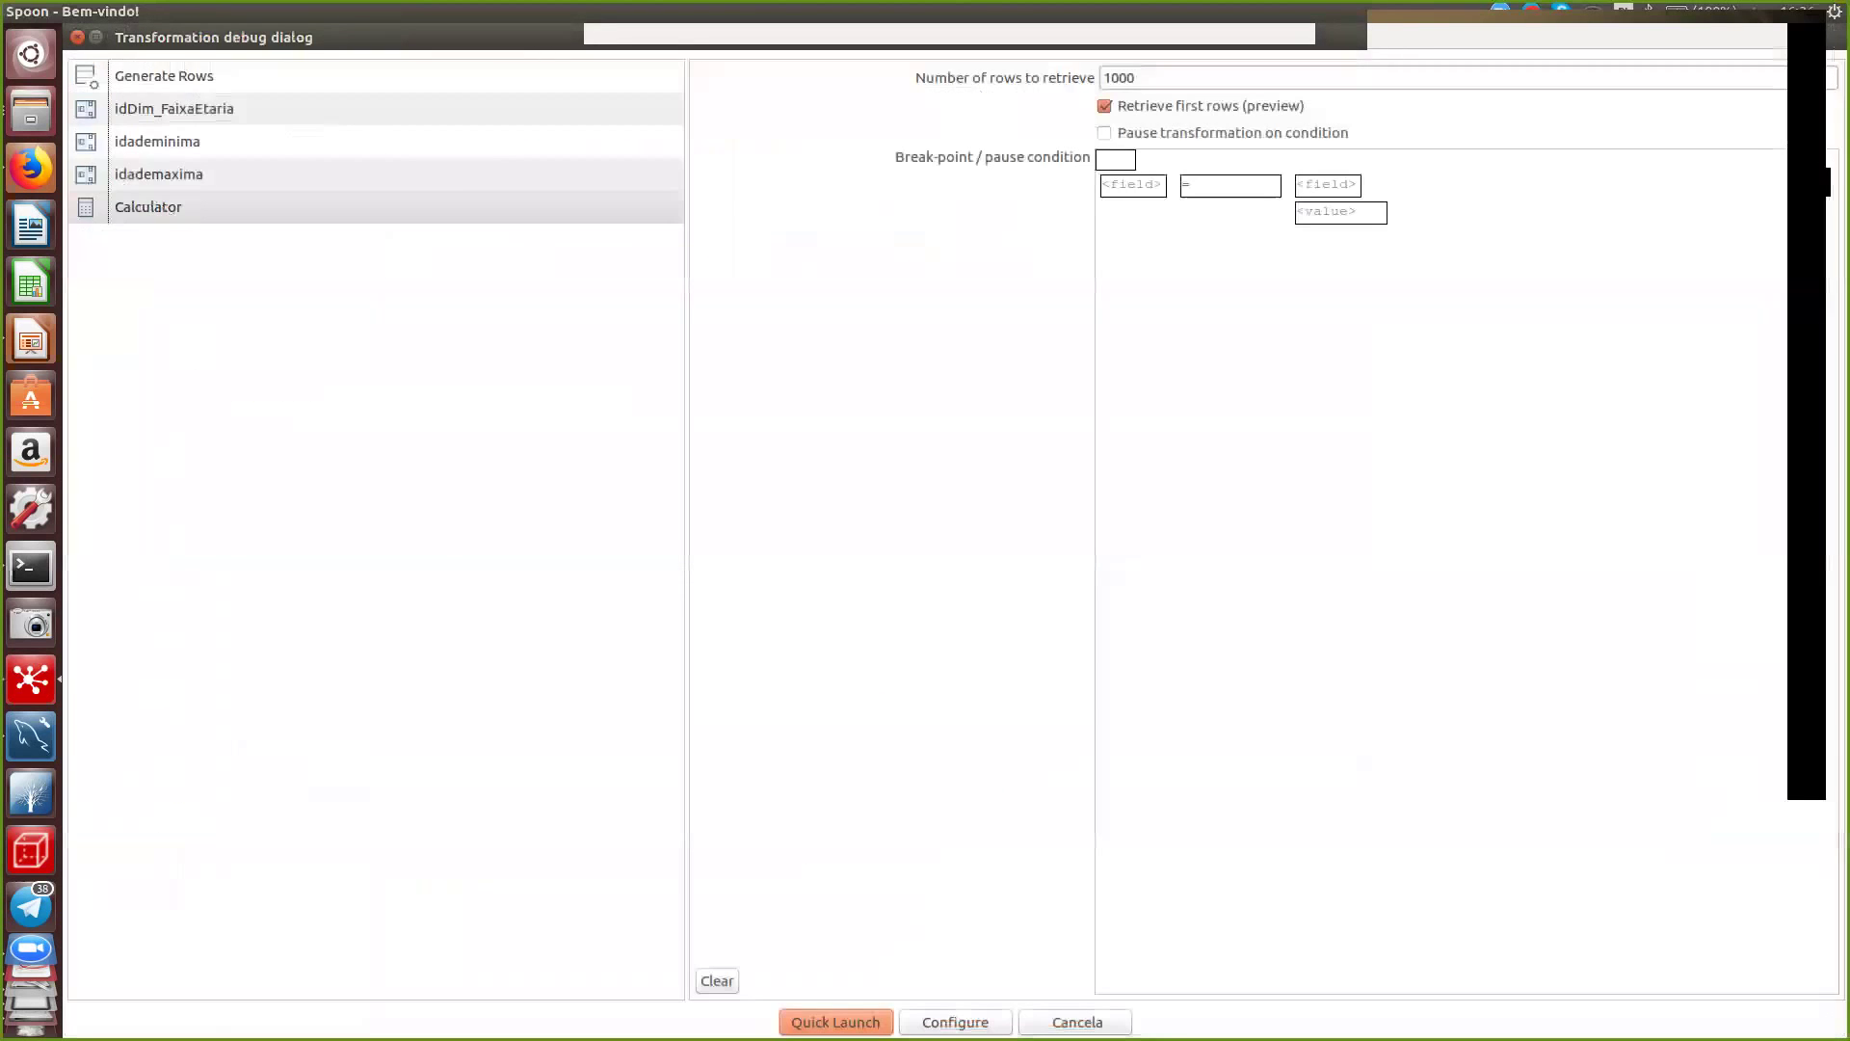
pyautogui.click(830, 1020)
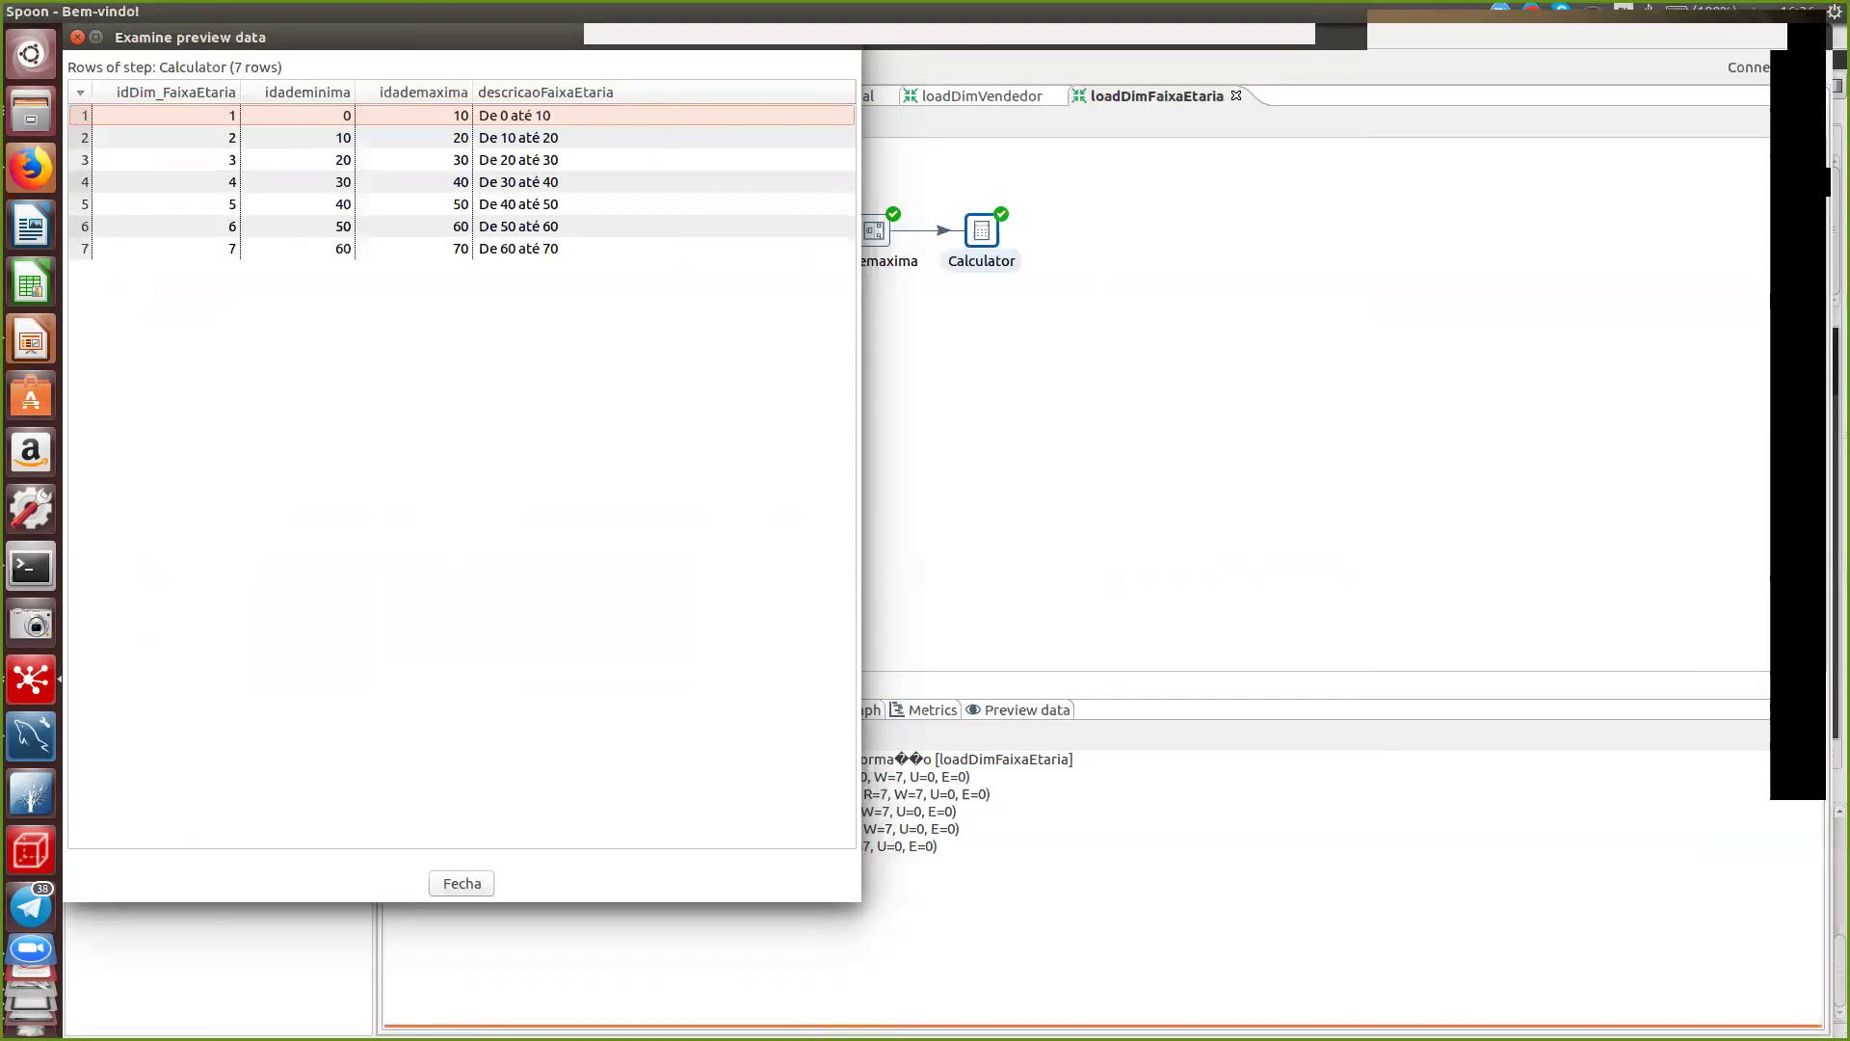
pyautogui.click(461, 882)
pyautogui.click(993, 575)
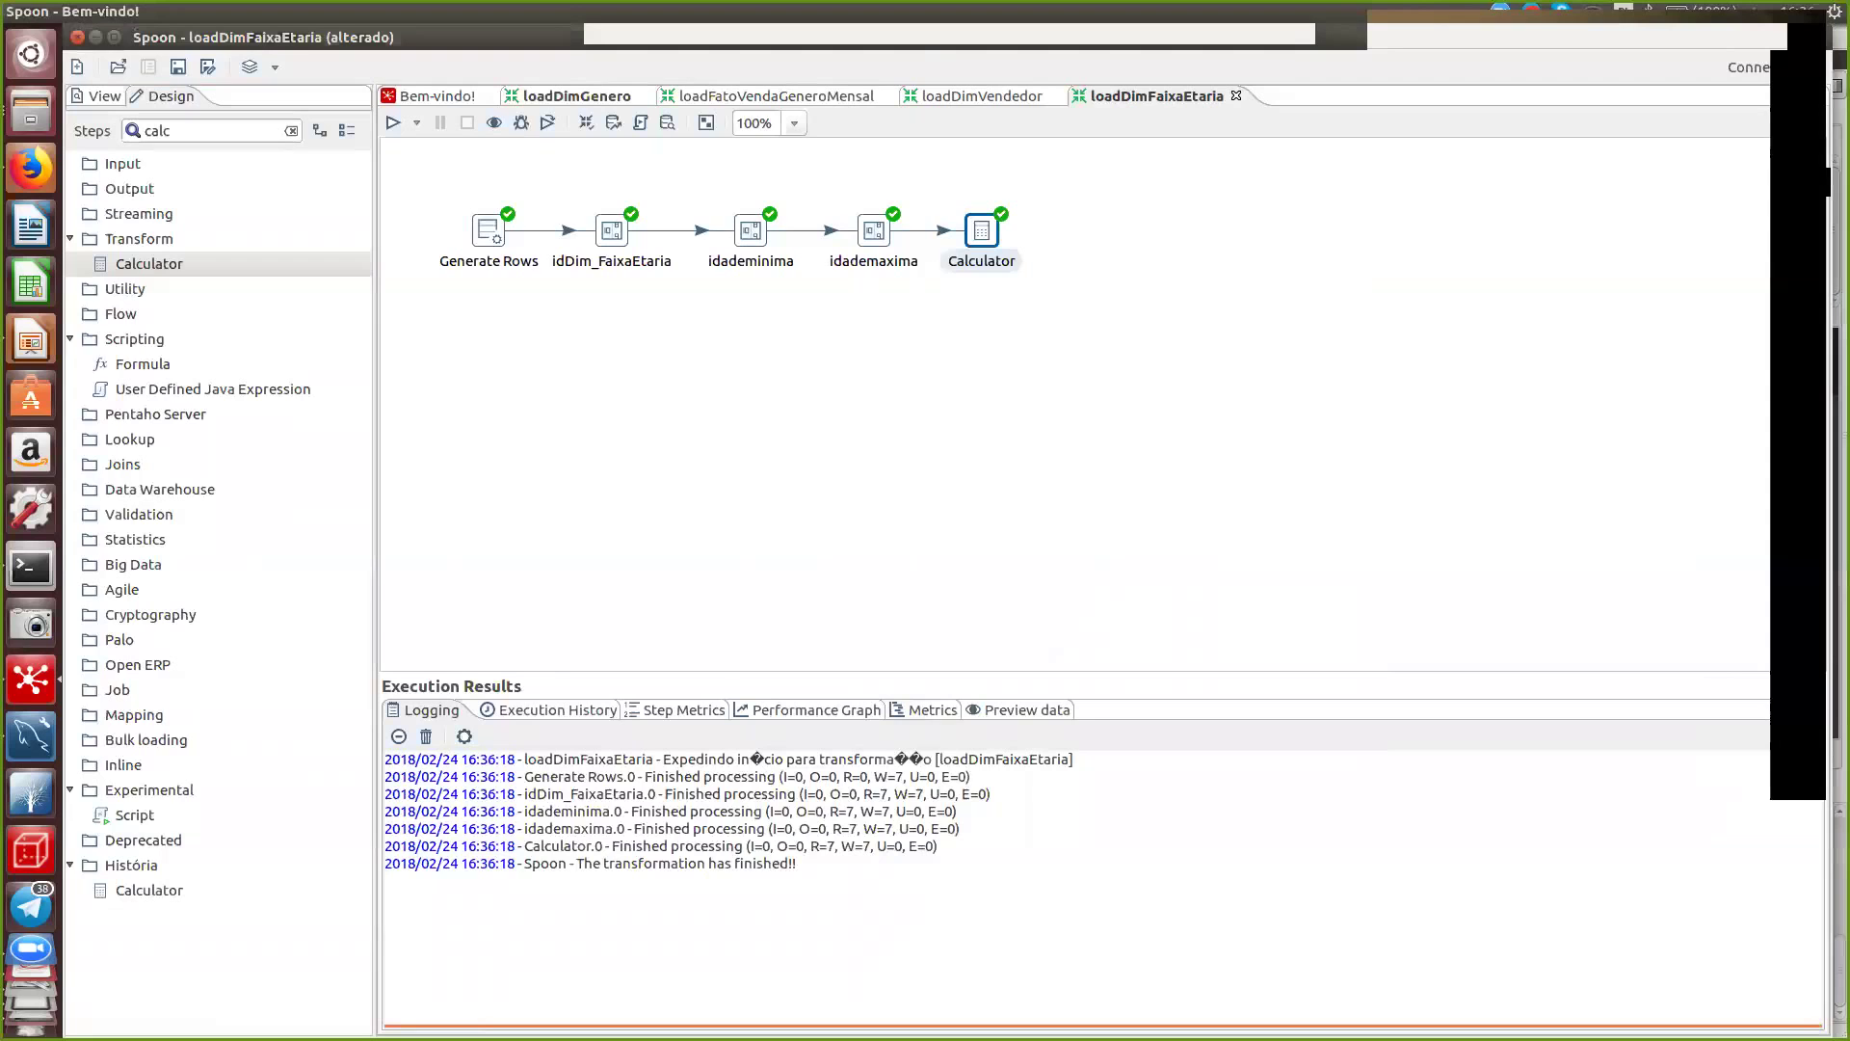
# - Add a Select values step after Calculator that selects idDim_FaixaEtaria, idademinima, idademaxima and descricaoFaixaEtaria, and accept it
pyautogui.doubleClick(157, 130)
pyautogui.write('sel')
pyautogui.doubleClick(158, 263)
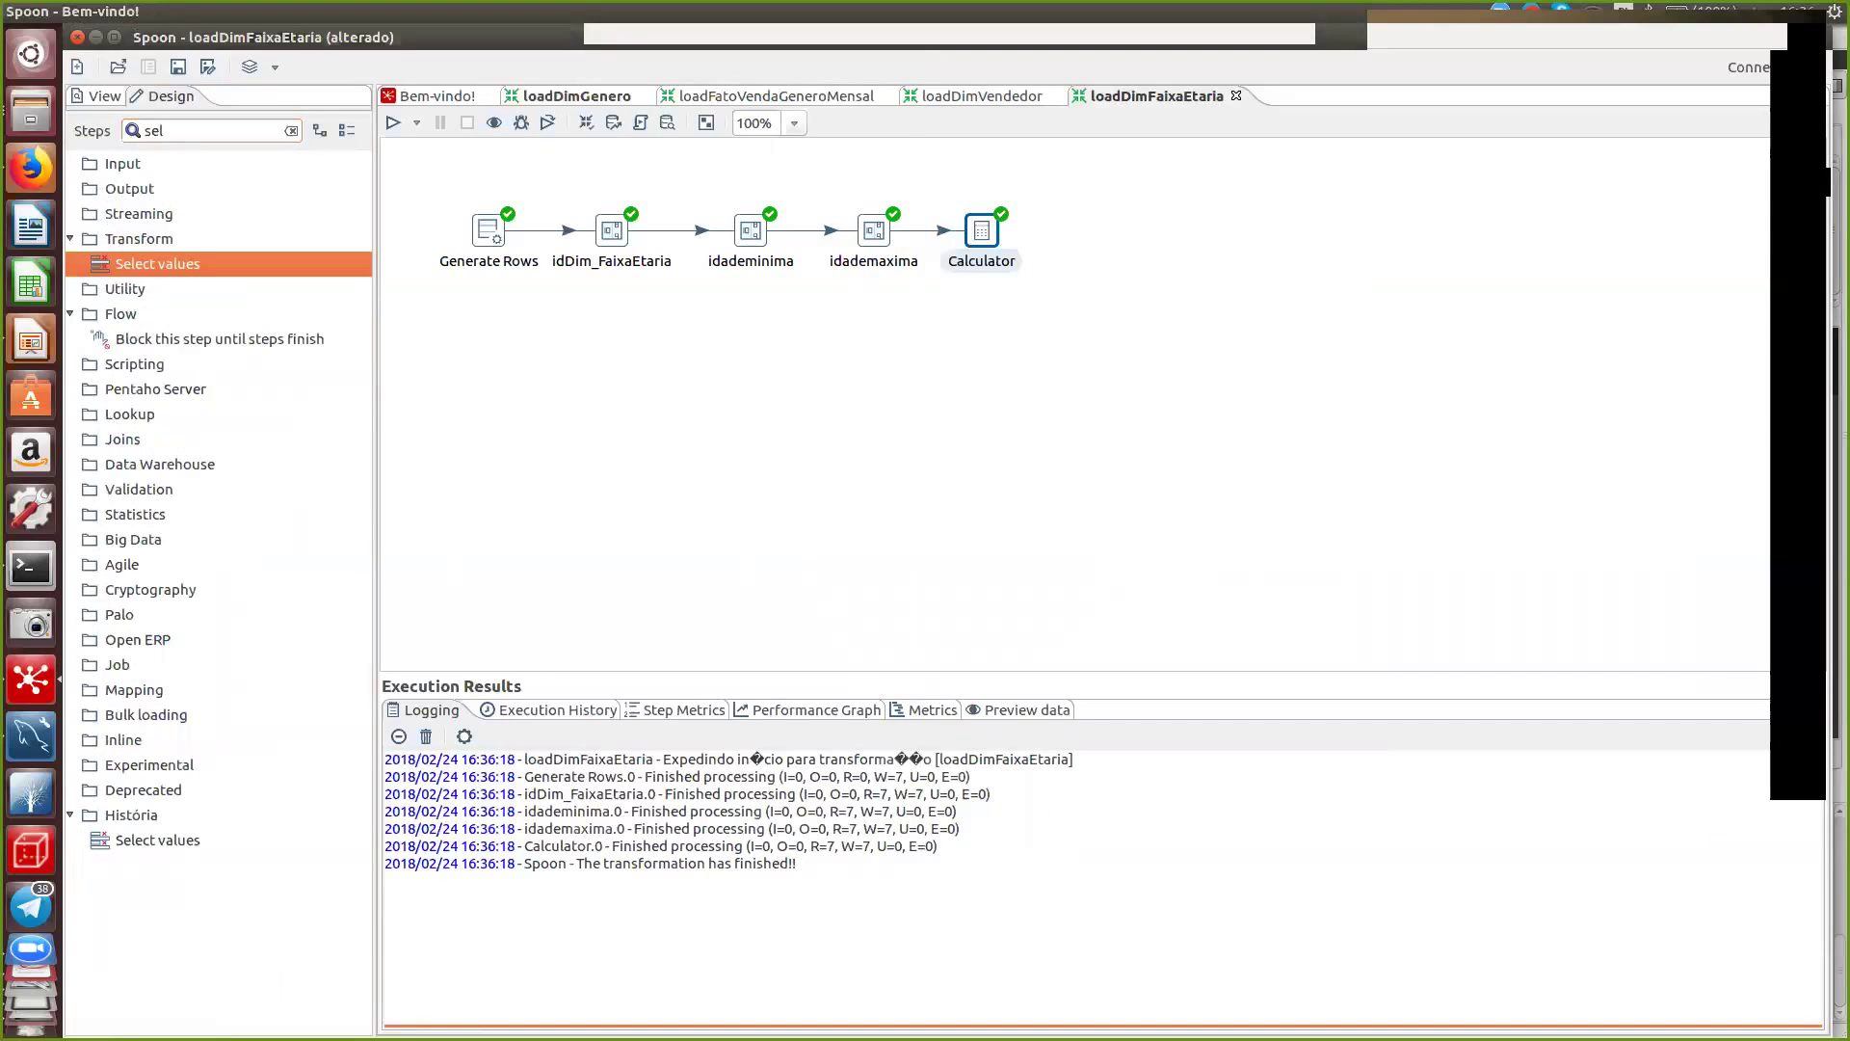
pyautogui.moveTo(1175, 229); pyautogui.dragTo(1105, 230)
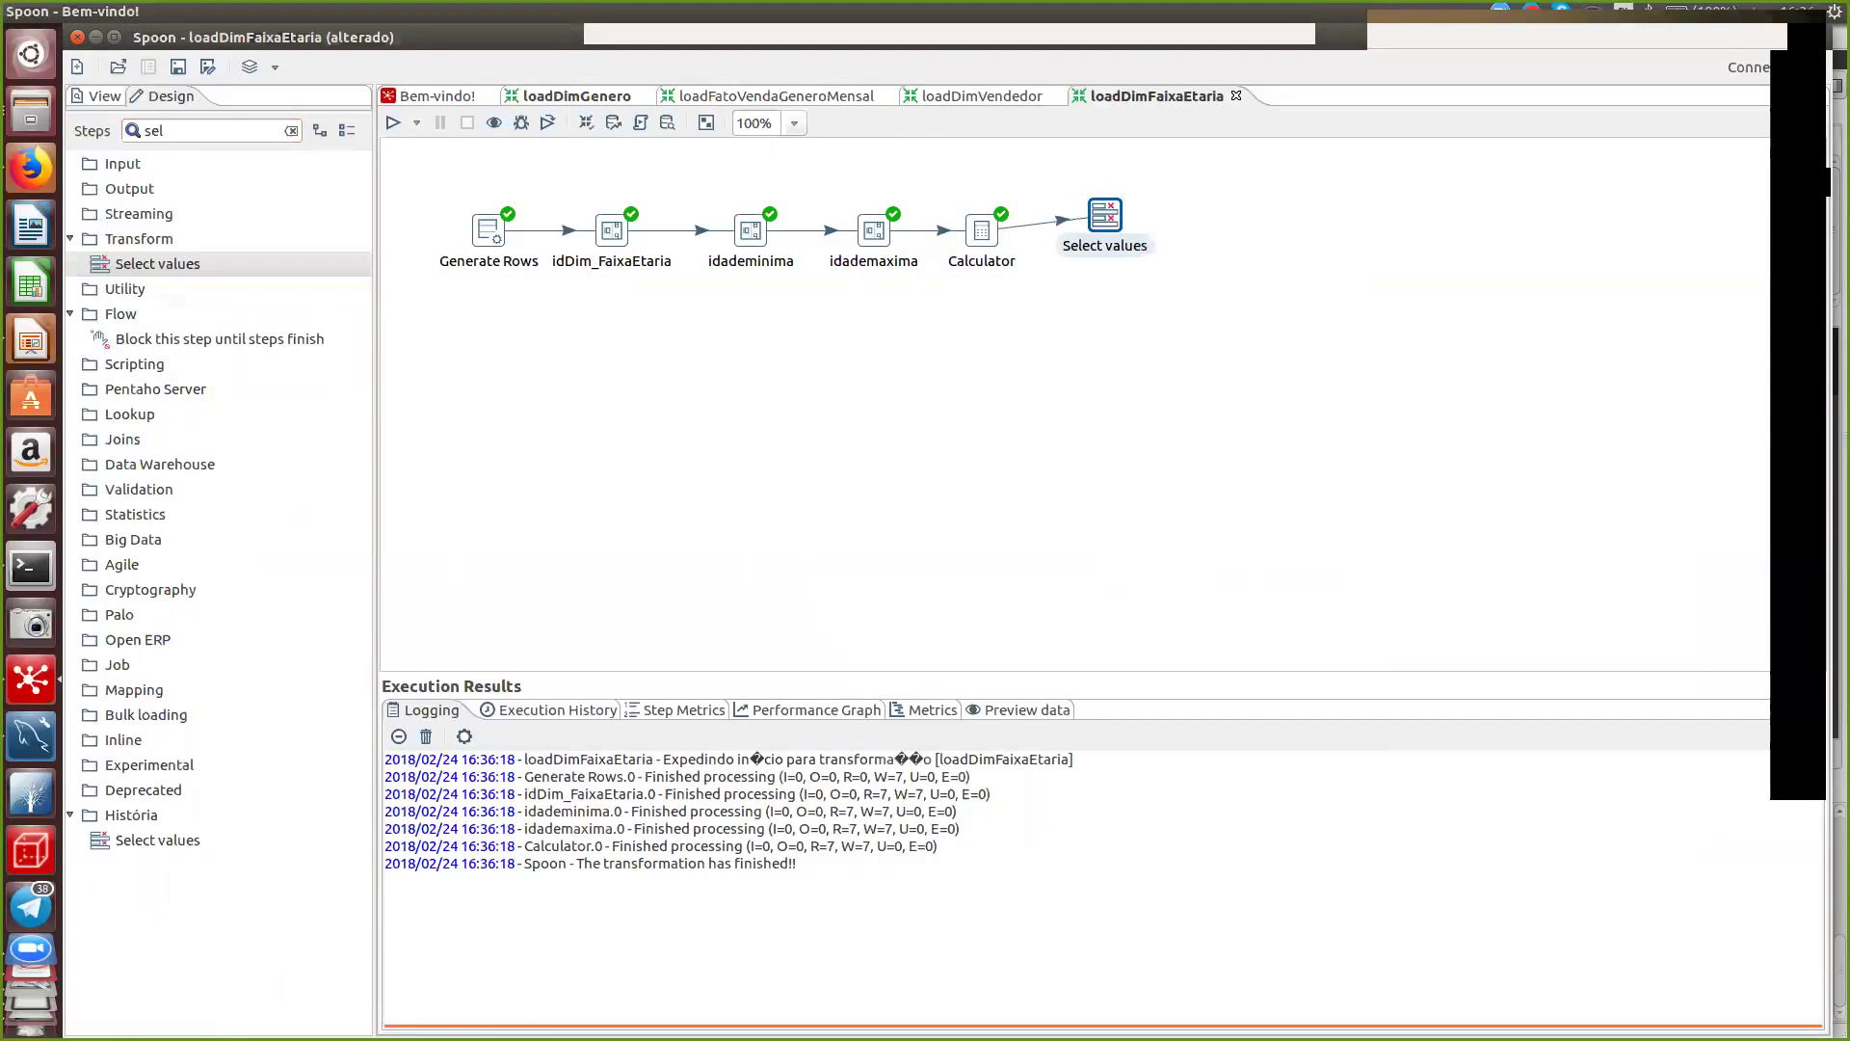
pyautogui.doubleClick(1105, 230)
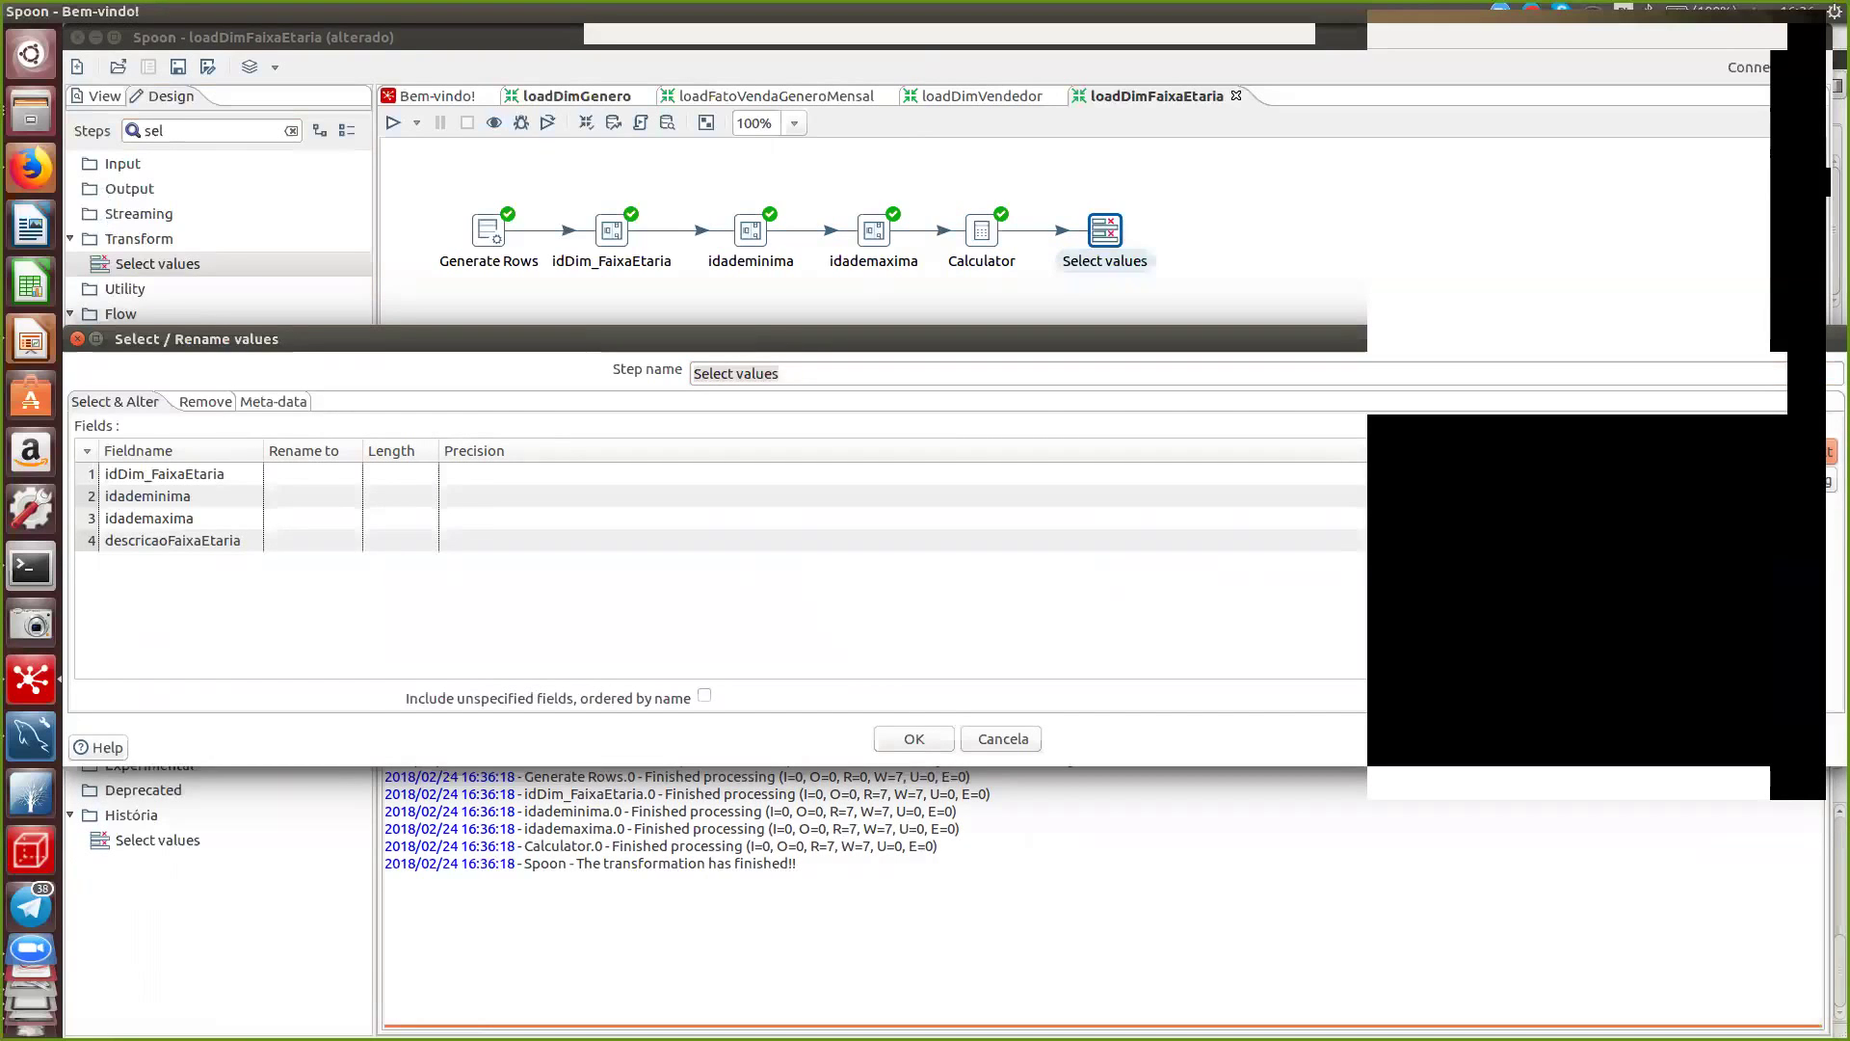
pyautogui.click(913, 738)
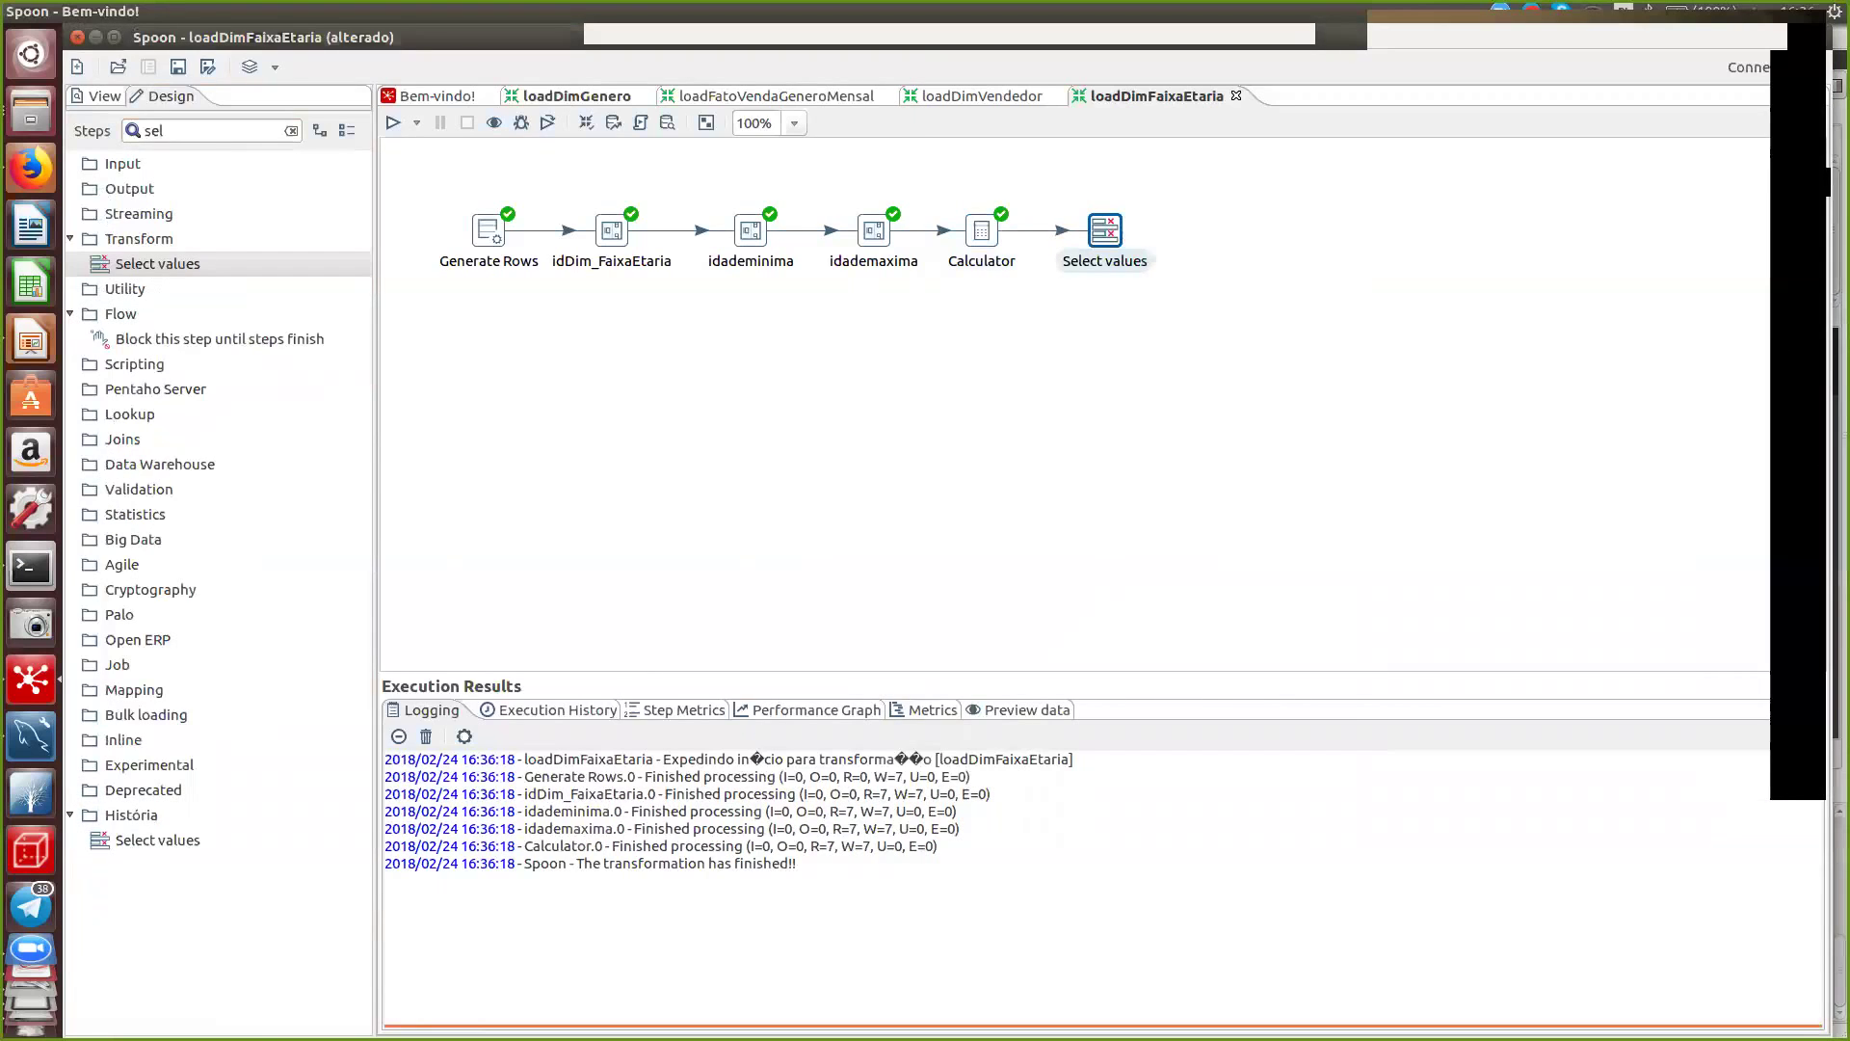
# - Add an Insert / Update step connected after Select values and align it with the rest of the flow
pyautogui.doubleClick(153, 130)
pyautogui.write('ins')
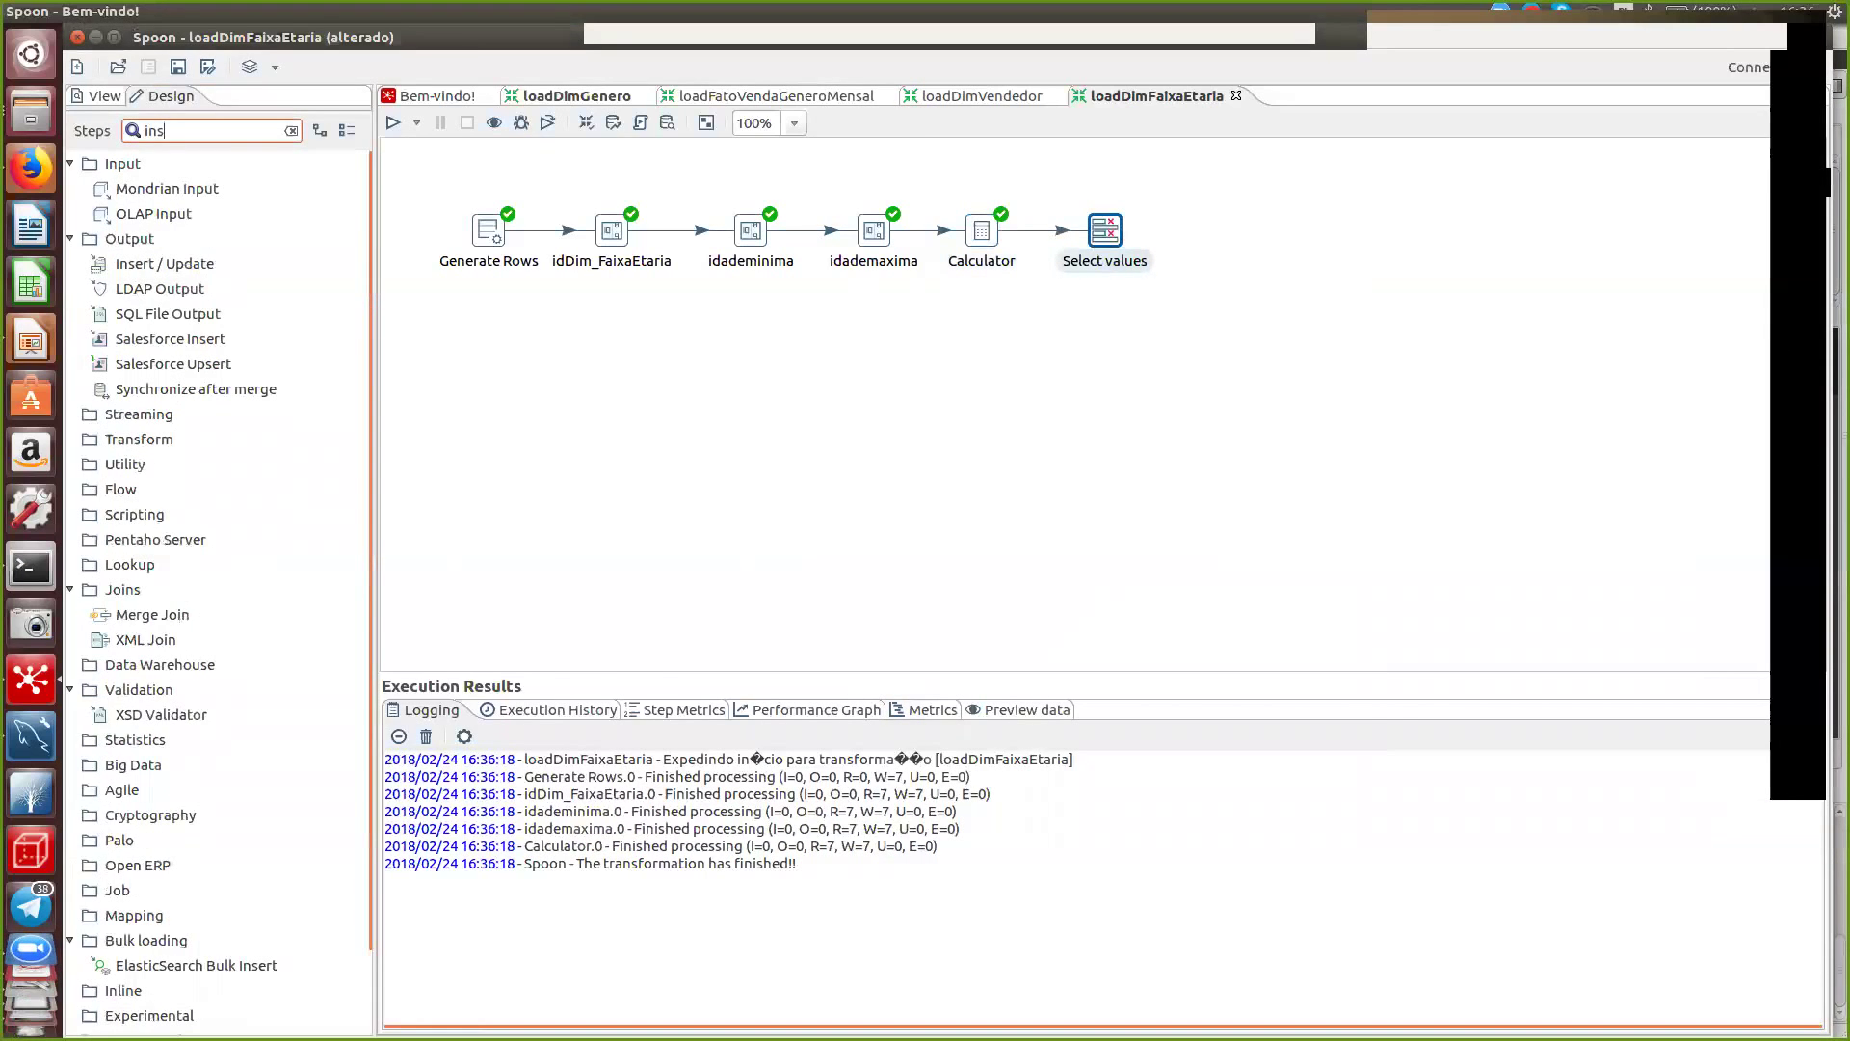
pyautogui.write('er')
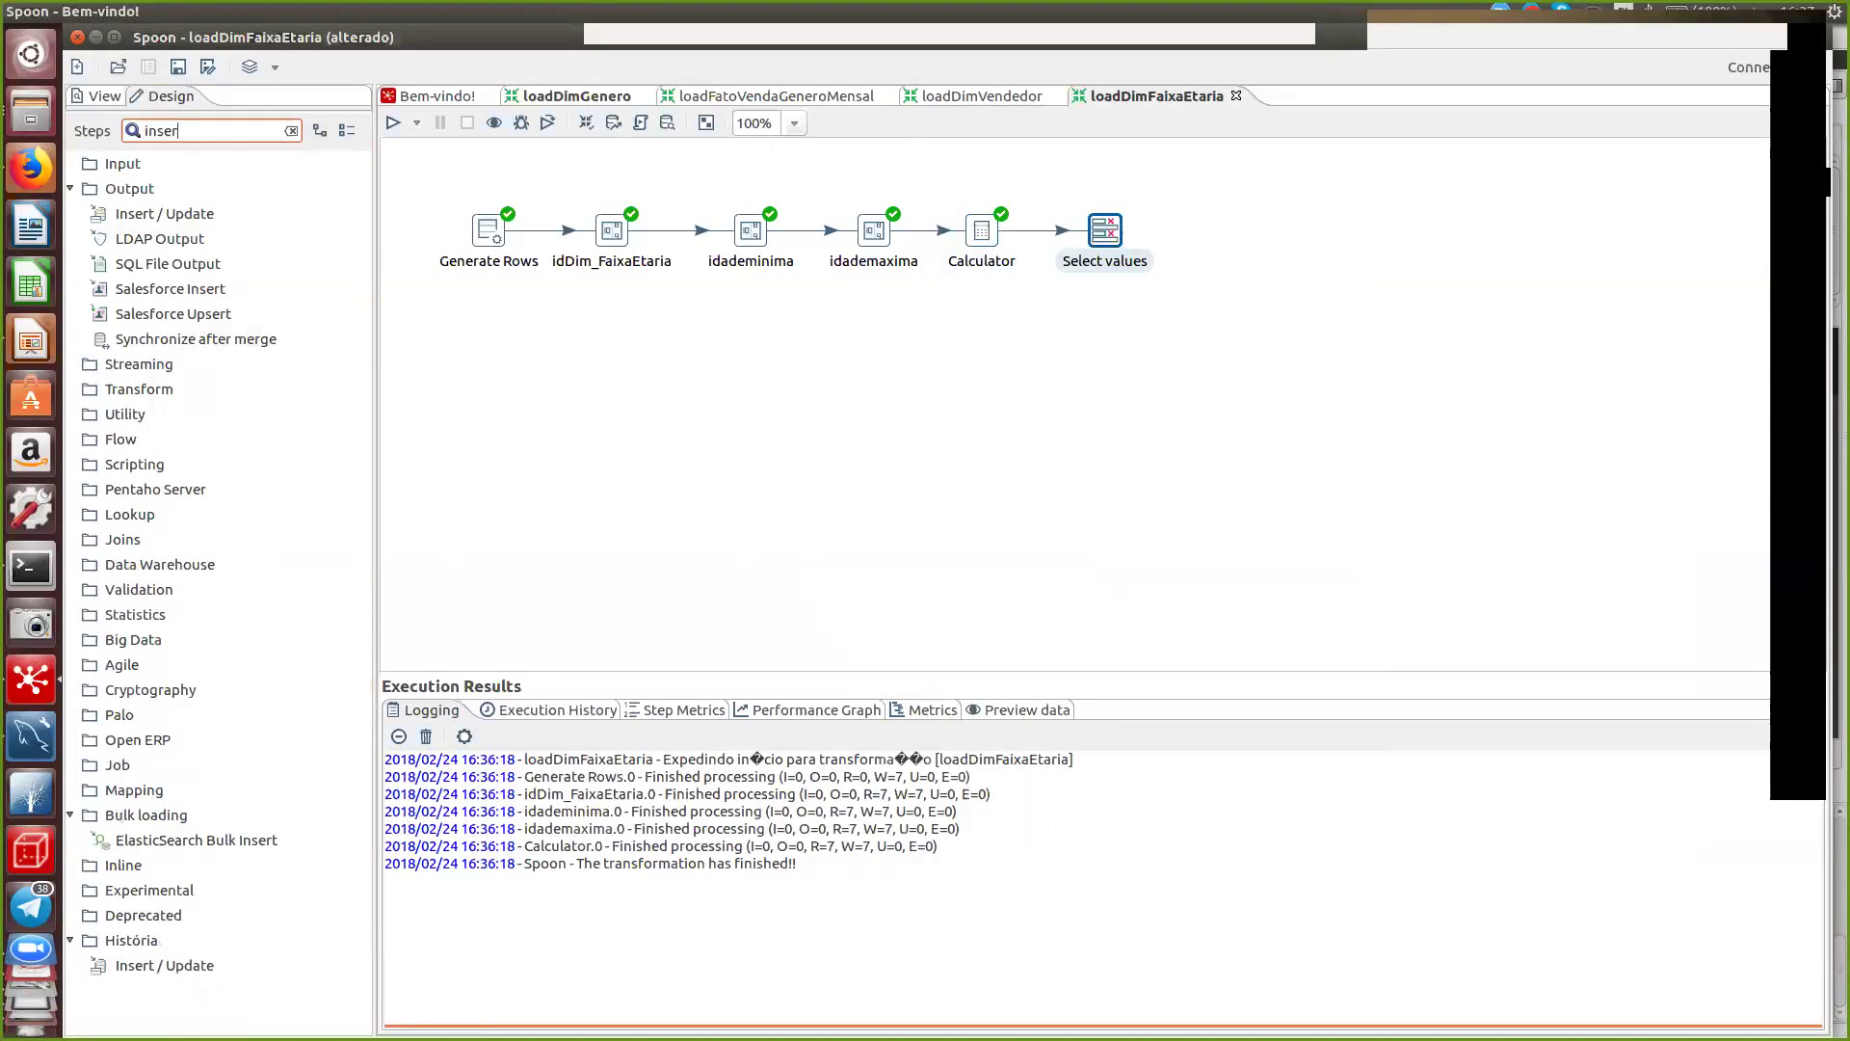
pyautogui.doubleClick(164, 213)
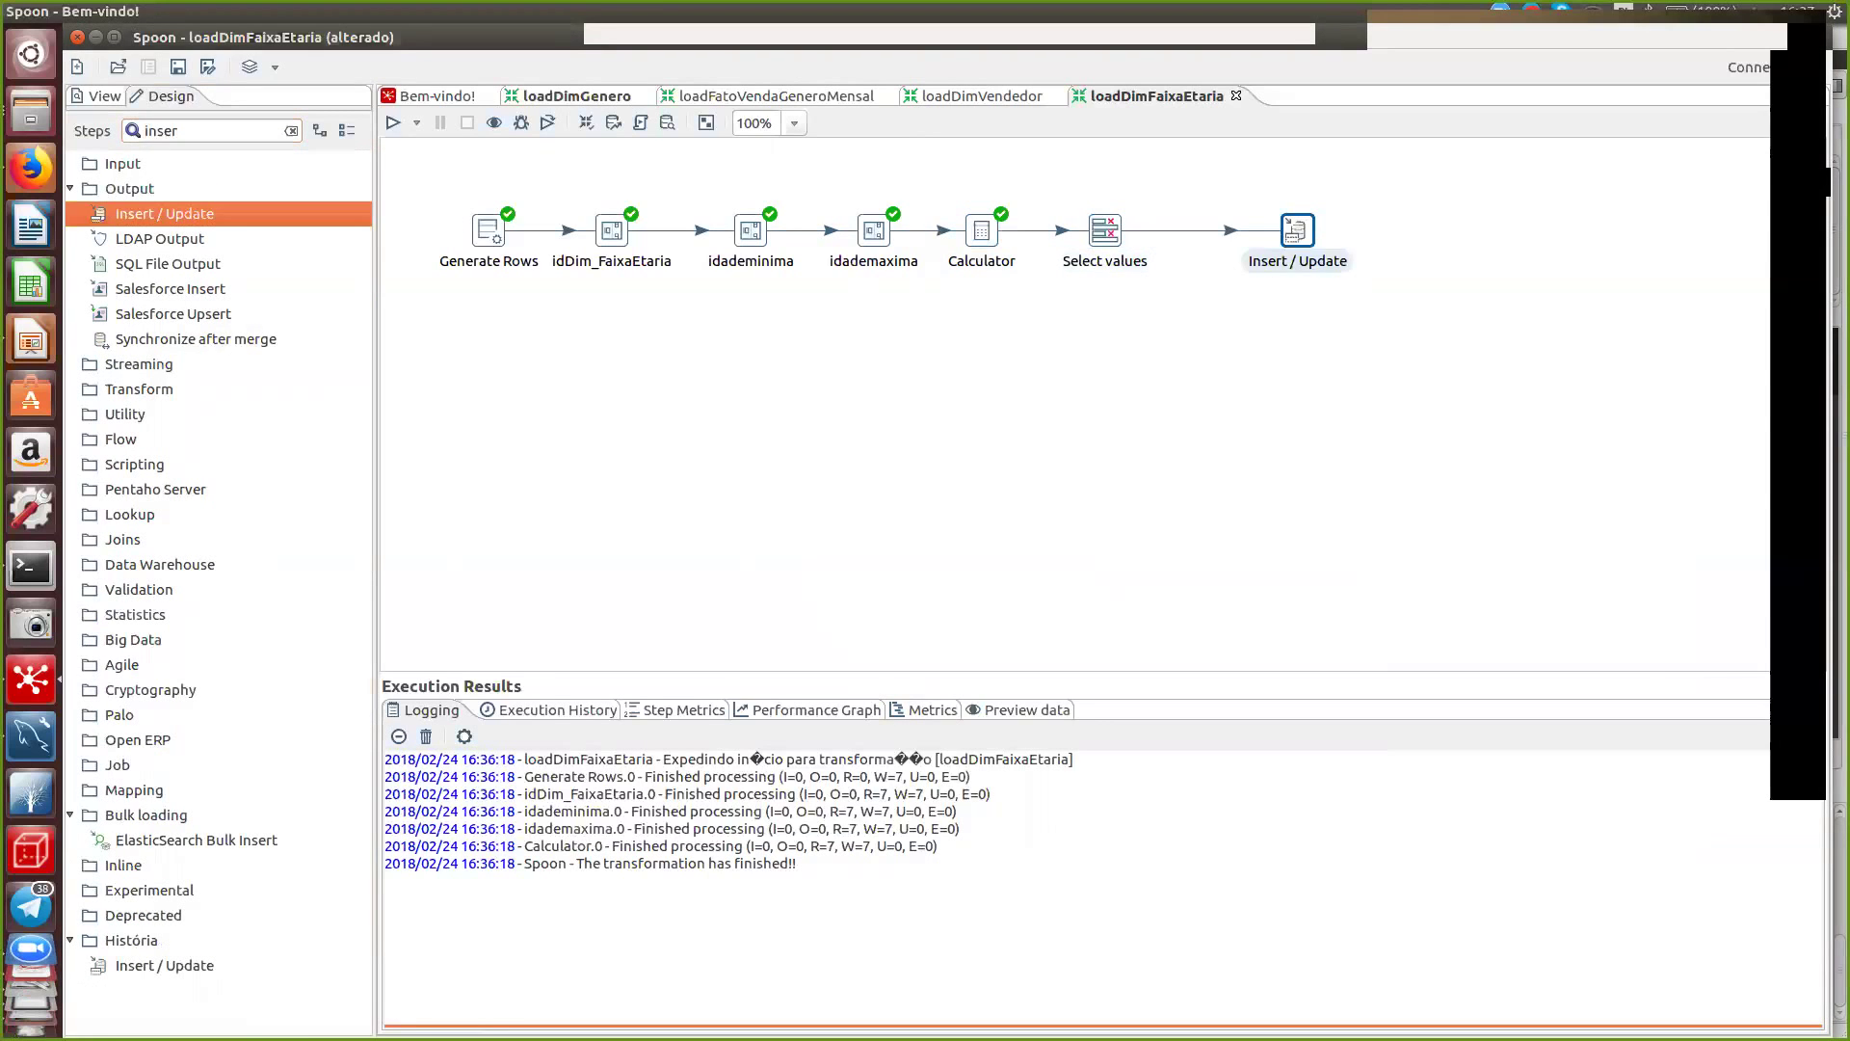
pyautogui.moveTo(1297, 230); pyautogui.dragTo(1228, 229)
# - Set the Insert / Update step's connection to birt_dimensional and its target table to dim_faixaetaria
pyautogui.doubleClick(1228, 229)
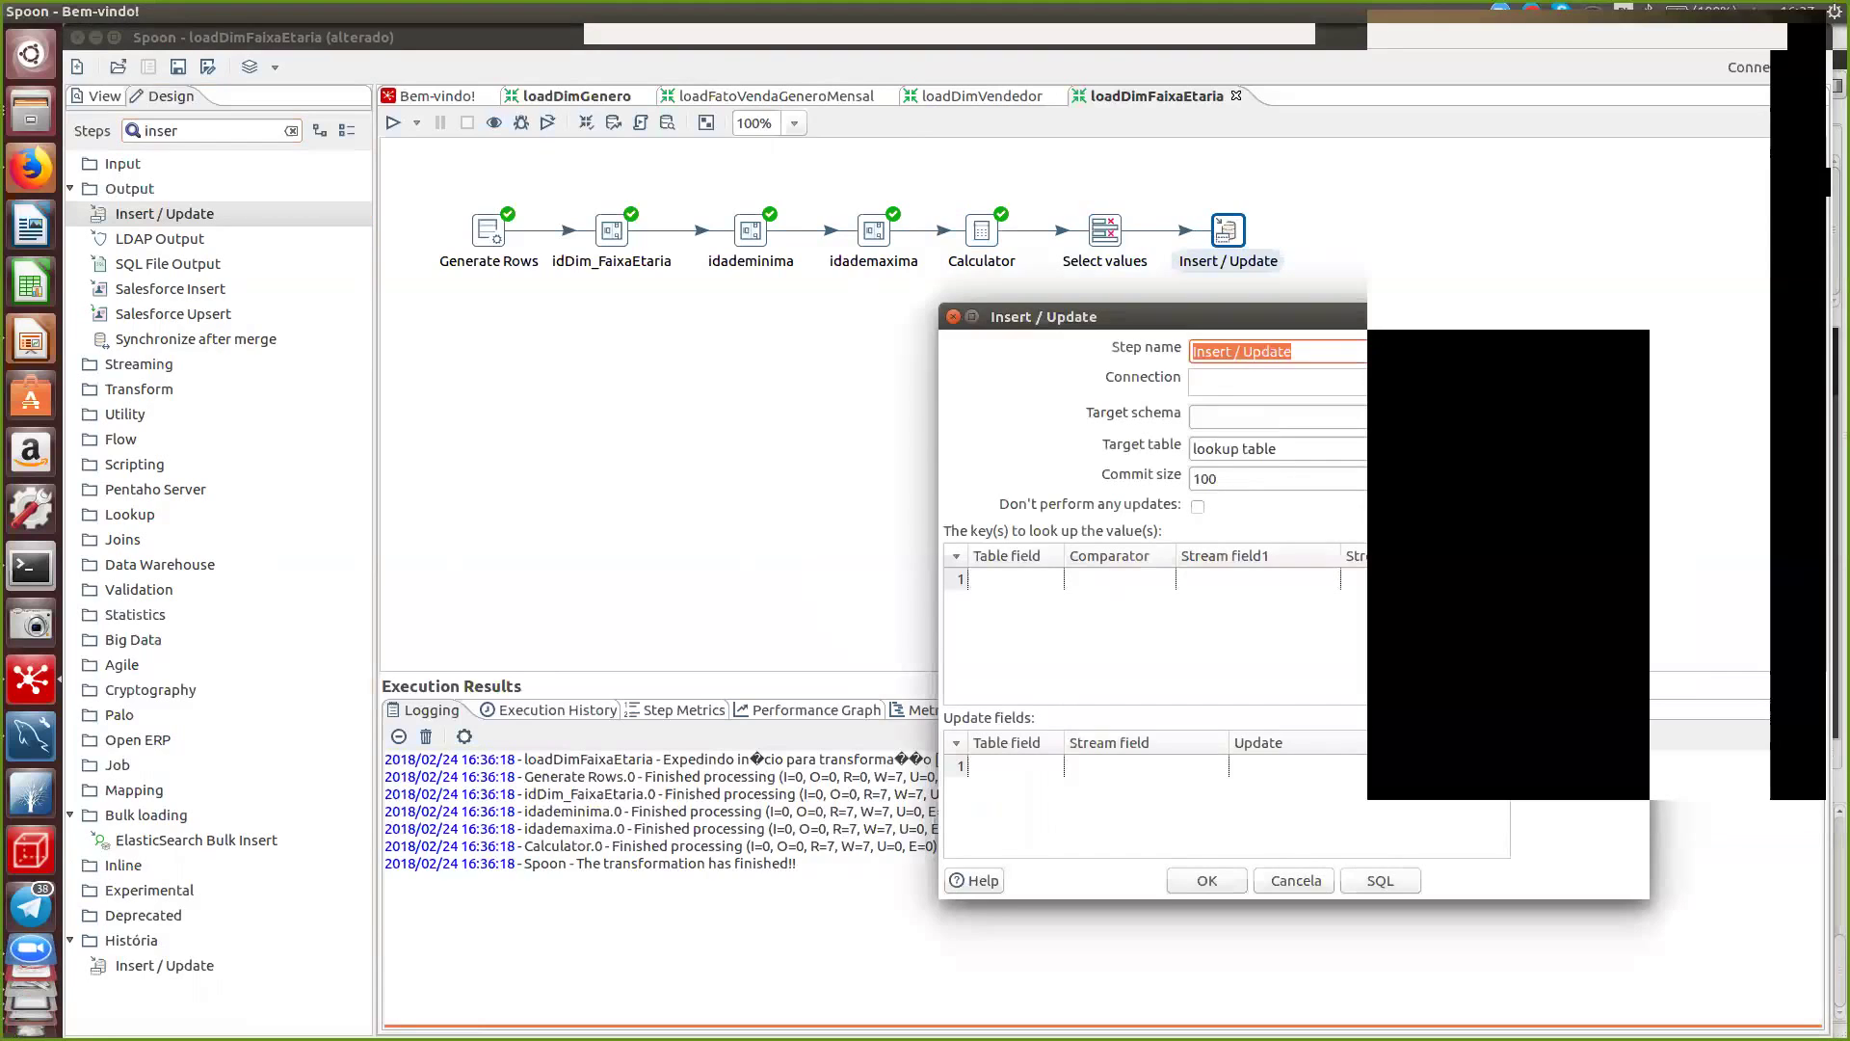
pyautogui.click(1277, 382)
pyautogui.click(1244, 414)
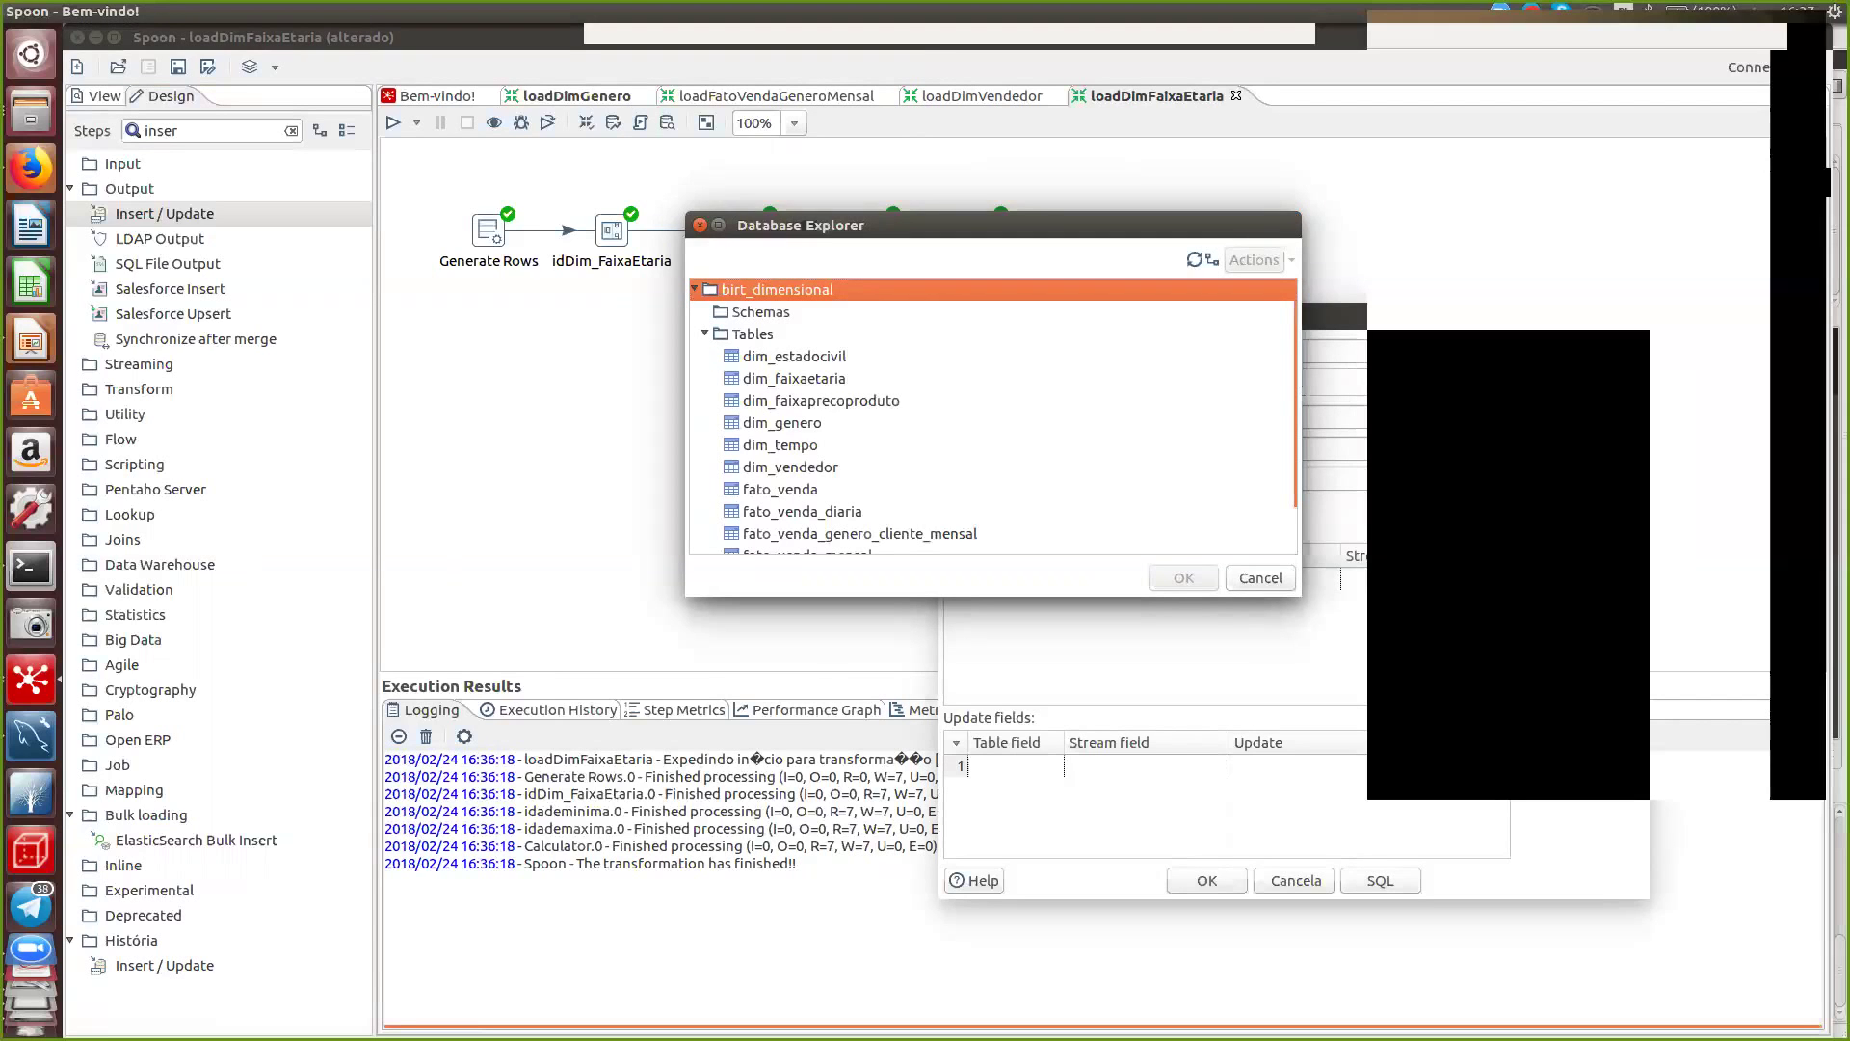
pyautogui.press('Return')
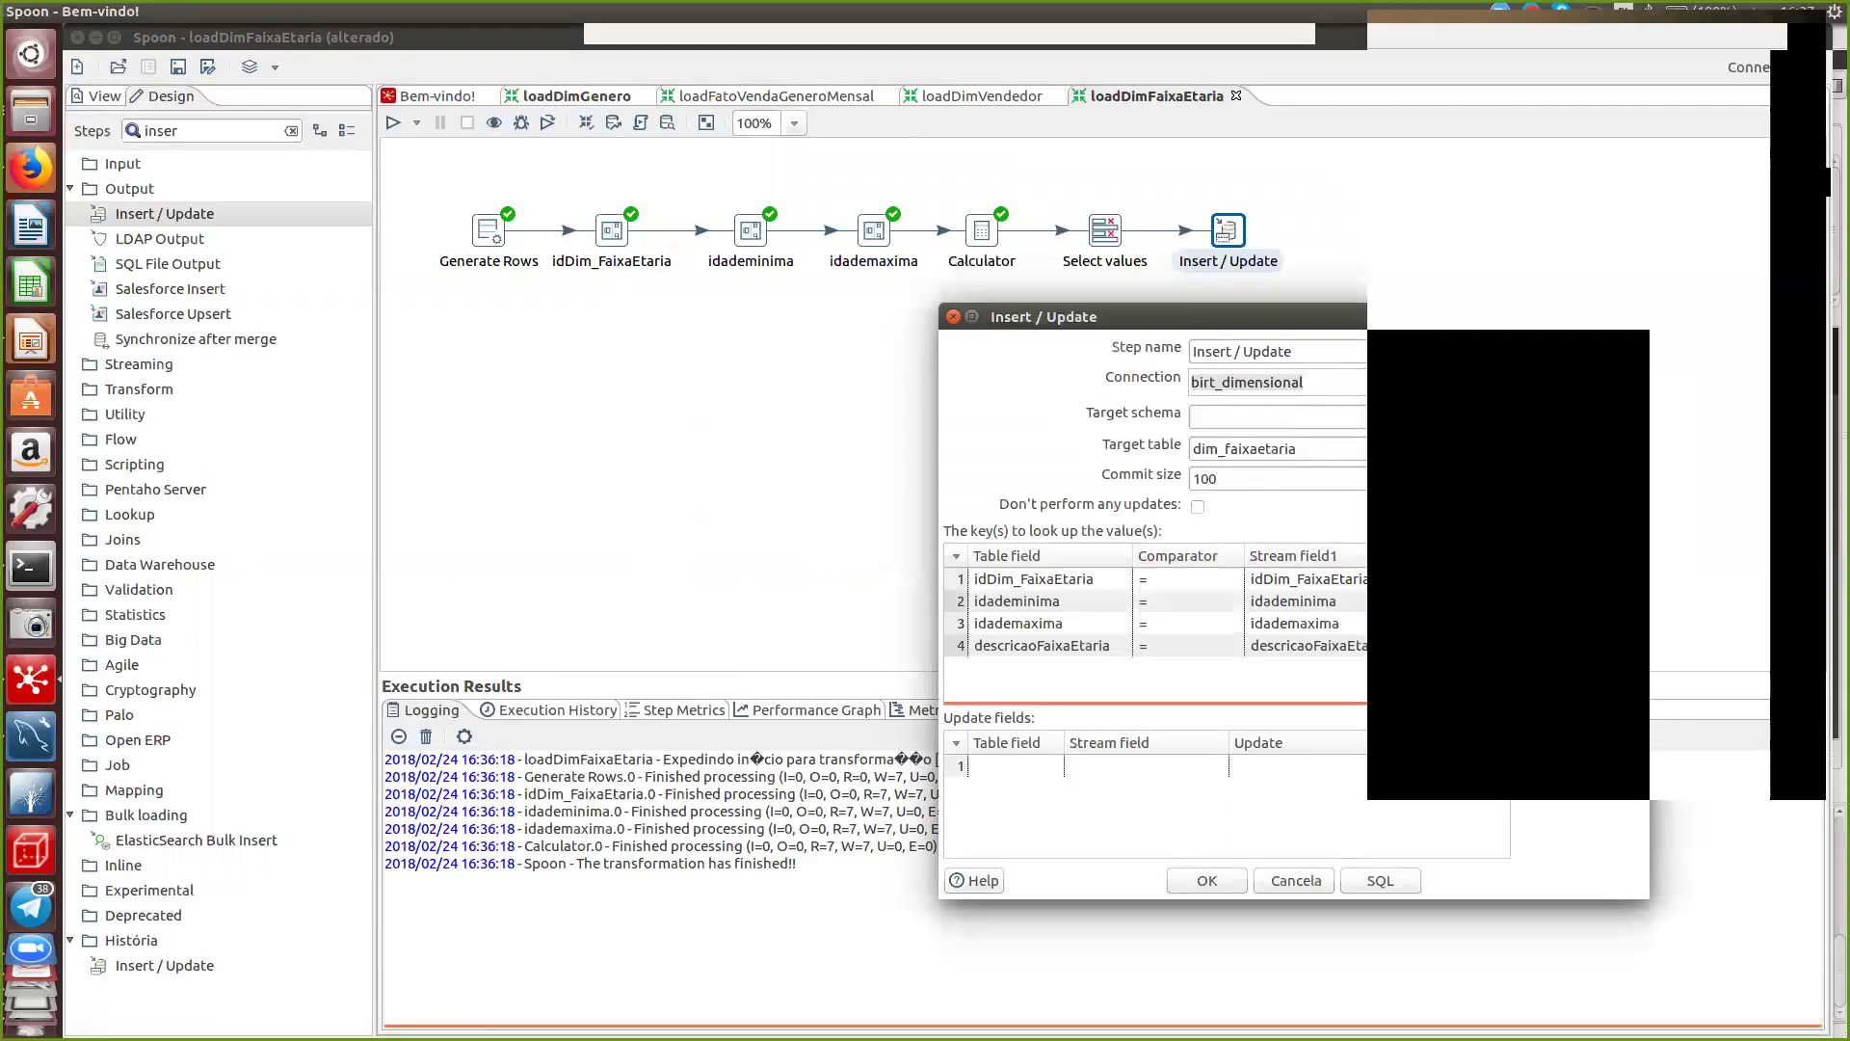
# - Keep only idDim_FaixaEtaria as the lookup key and fill the update fields with all four table fields
pyautogui.click(1041, 600)
pyautogui.press('Escape')
pyautogui.press('Delete')
pyautogui.press('Delete')
pyautogui.press('Delete')
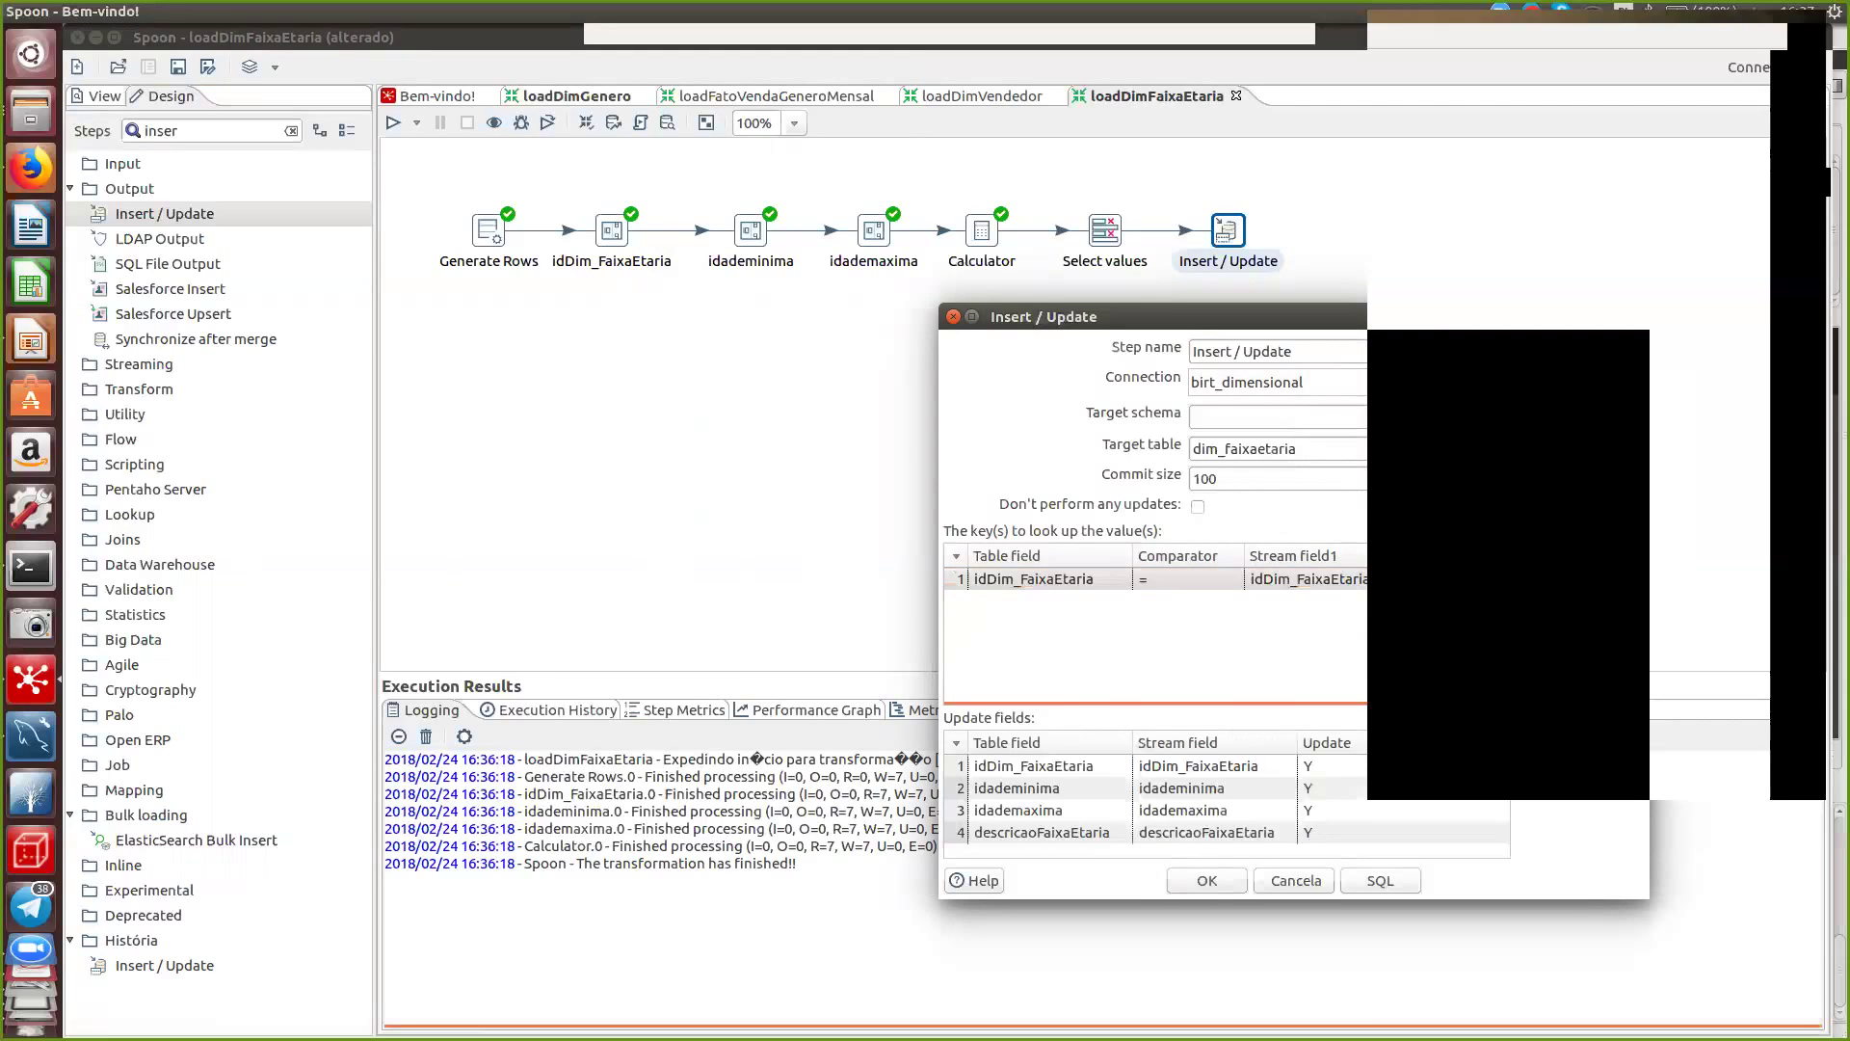
# - Set Update to N for idDim_FaixaEtaria in the update fields and accept the Insert / Update settings
pyautogui.moveTo(1397, 899); pyautogui.dragTo(1398, 948)
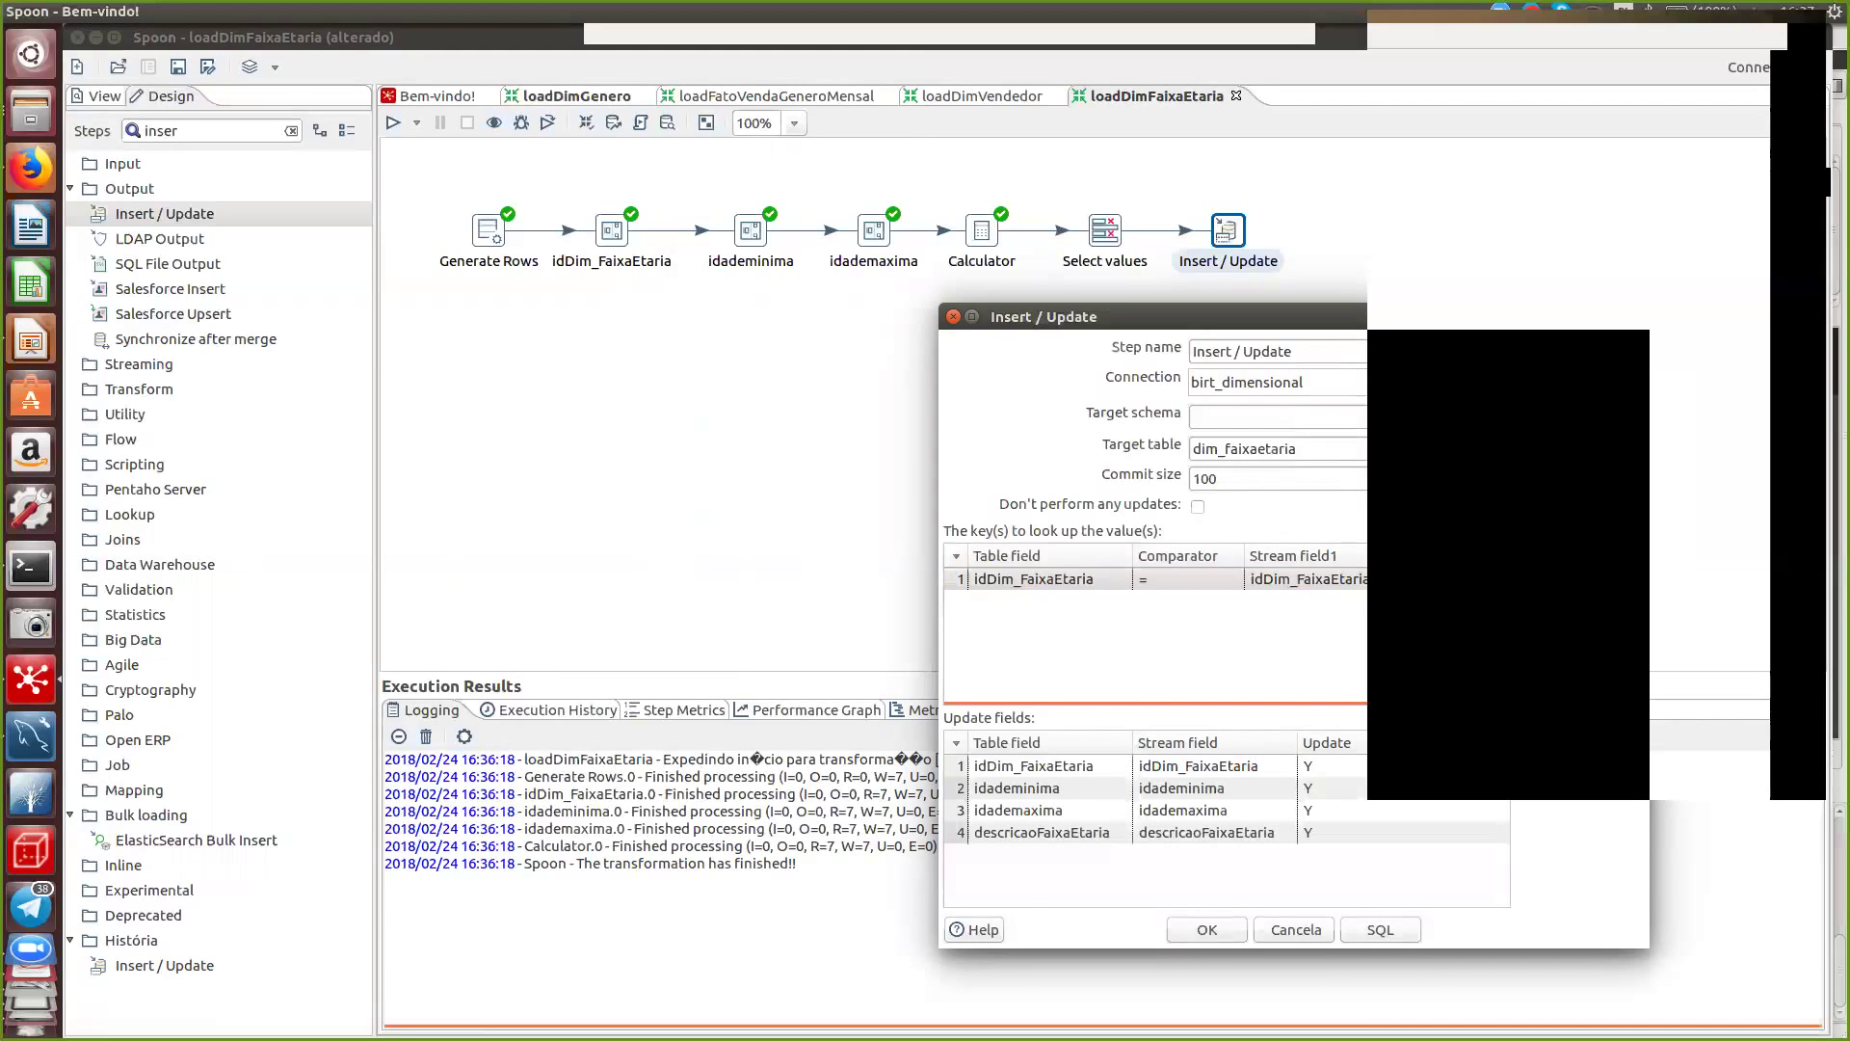
pyautogui.click(1484, 766)
pyautogui.click(1499, 766)
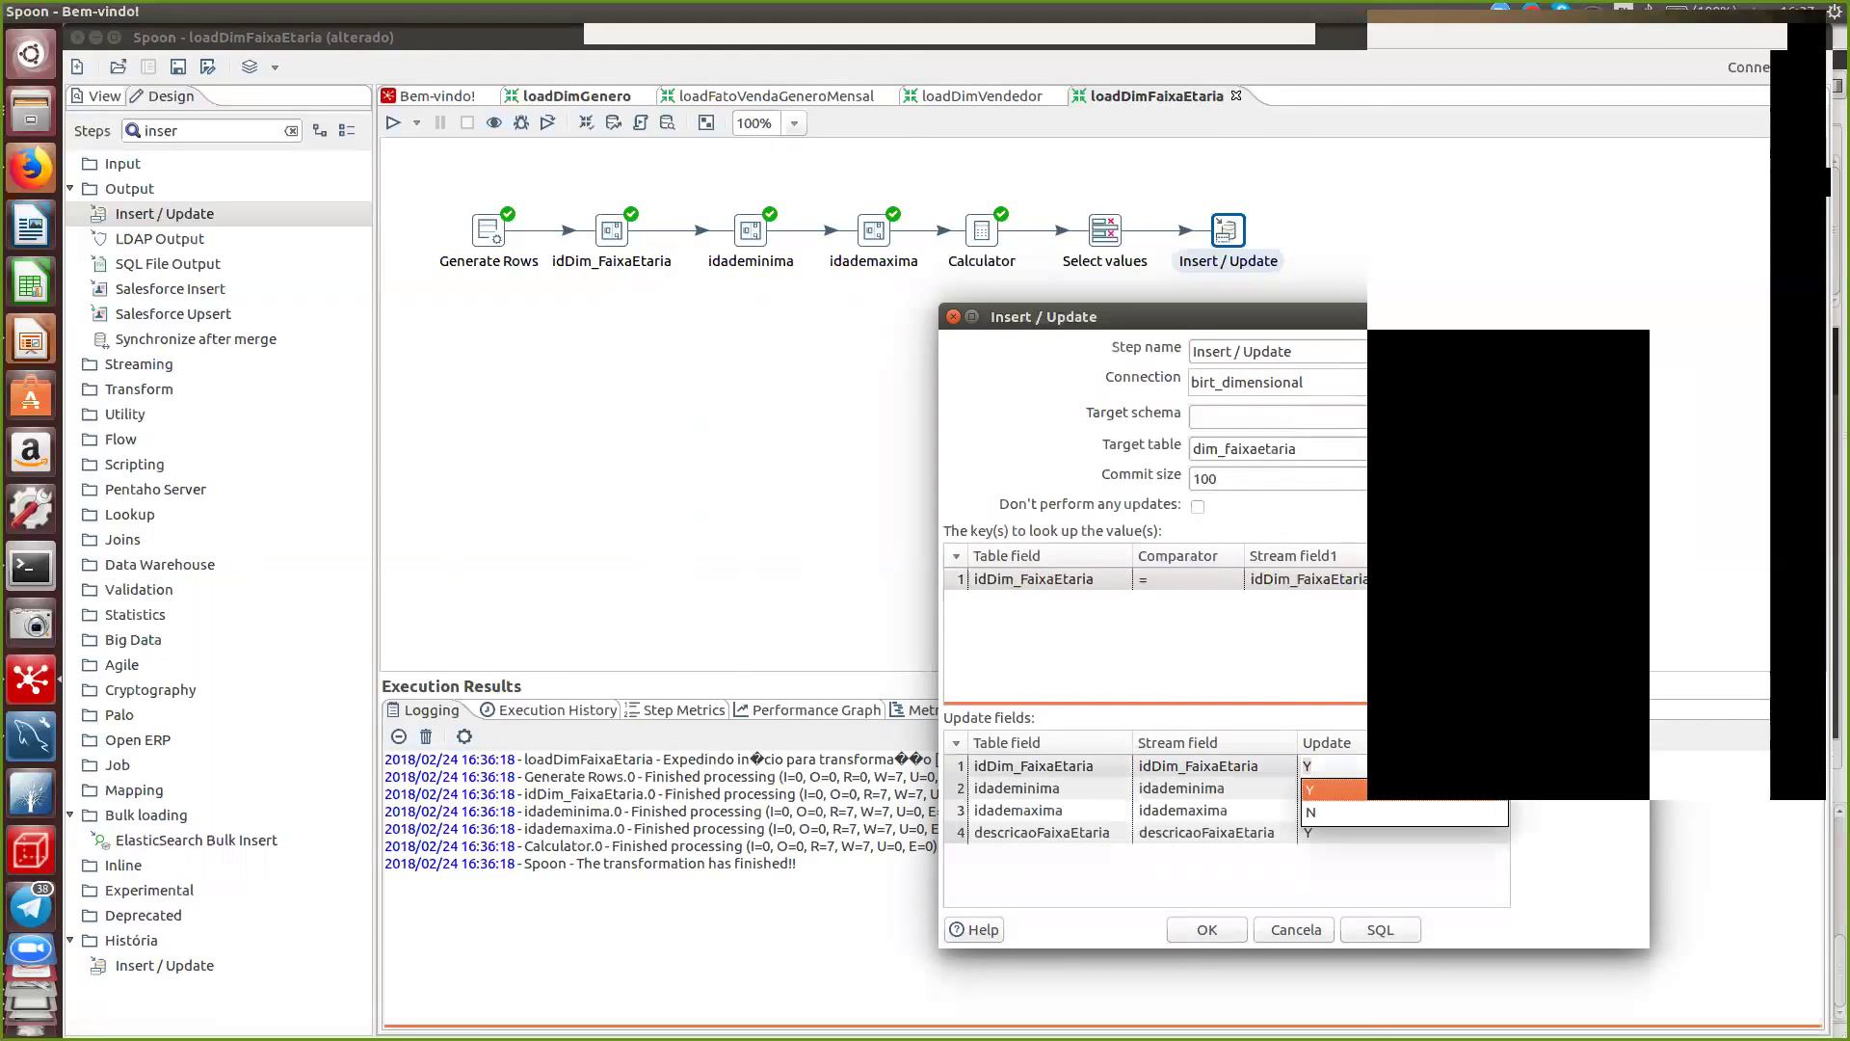
pyautogui.press('Down')
pyautogui.press('Return')
pyautogui.click(1206, 929)
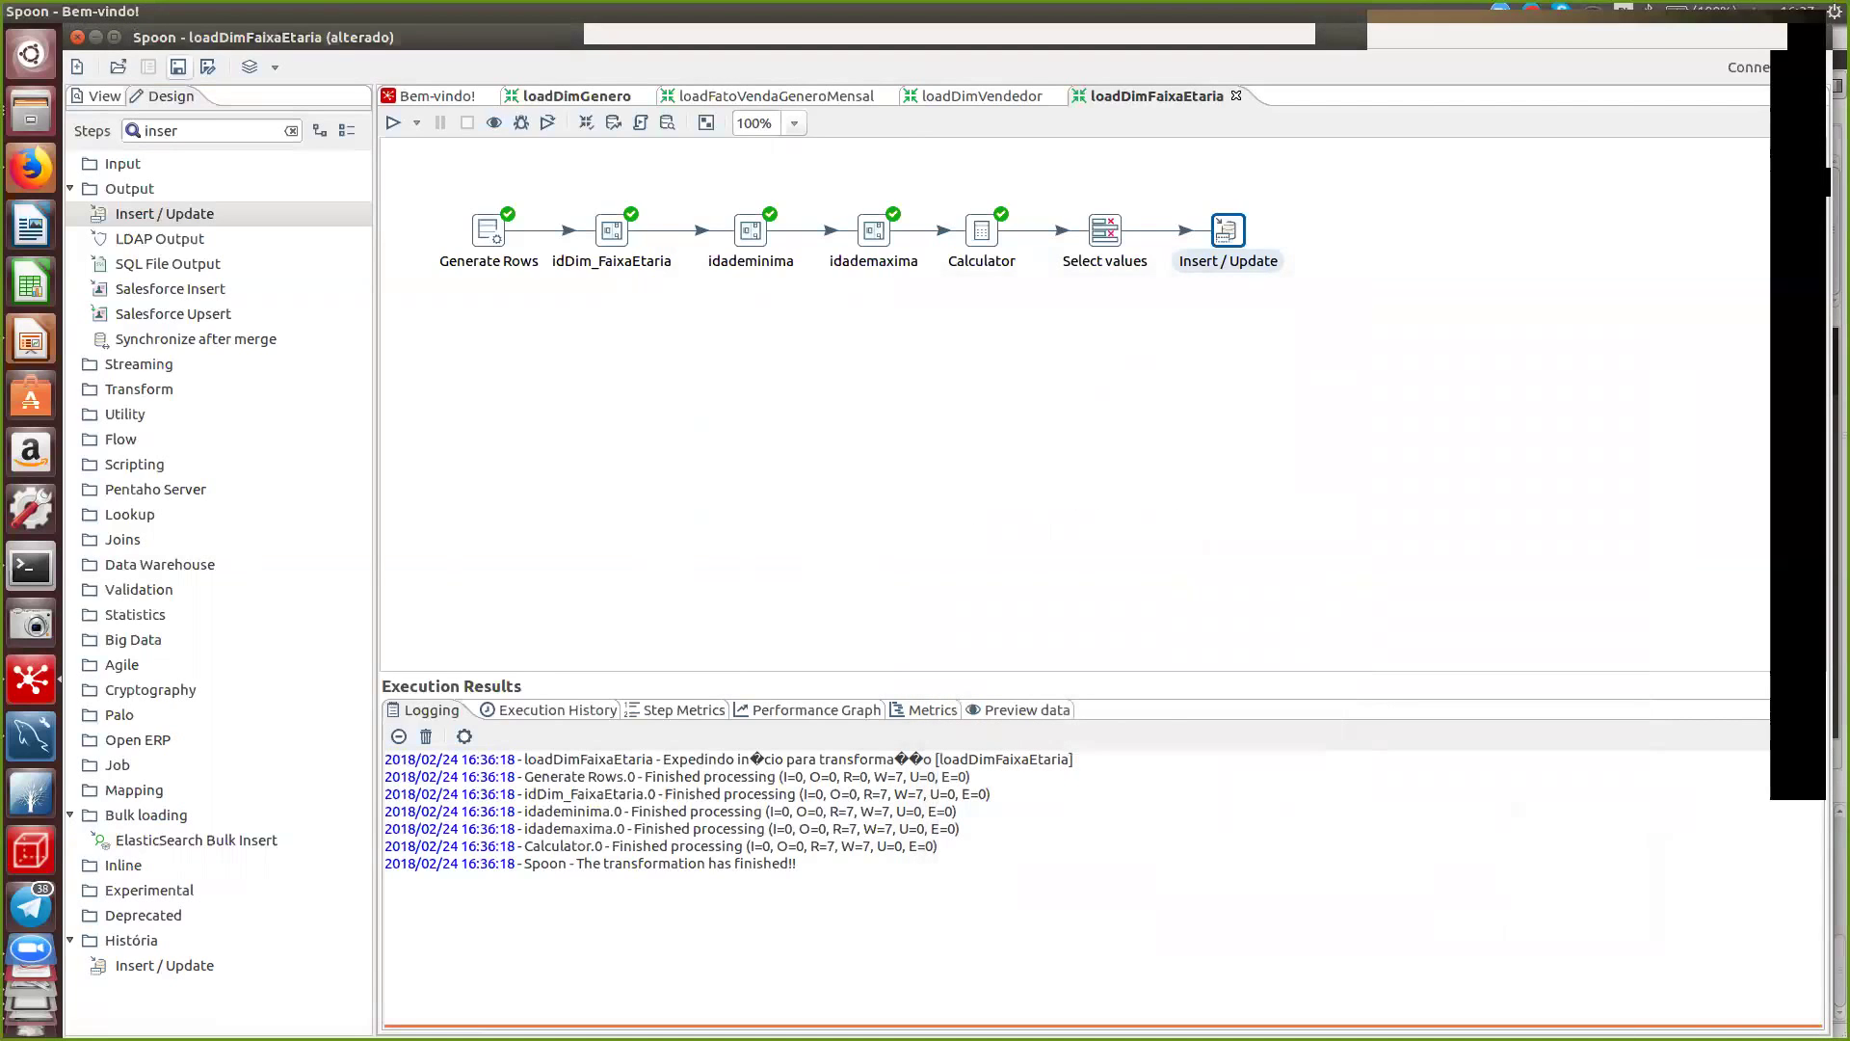
# - Save the loadDimFaixaEtaria transformation and run it
pyautogui.hotkey('ctrl', 's')
pyautogui.click(393, 122)
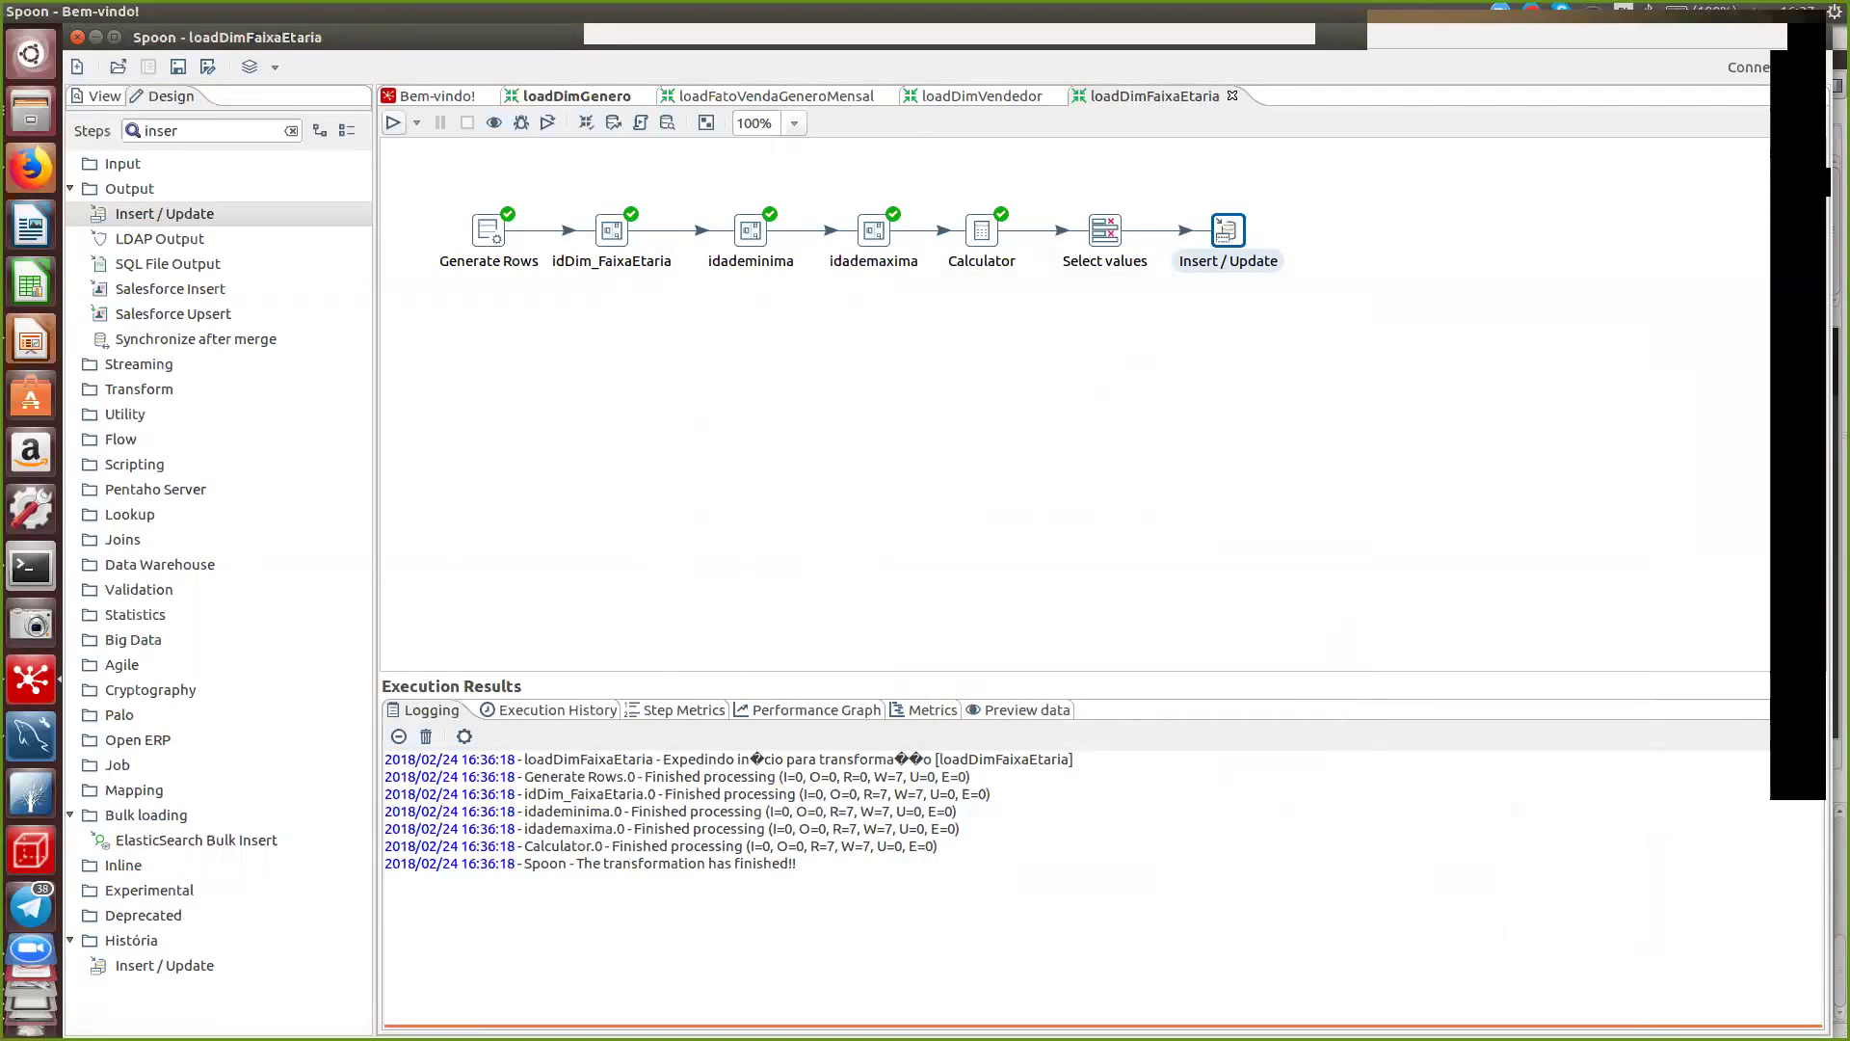
pyautogui.click(1145, 785)
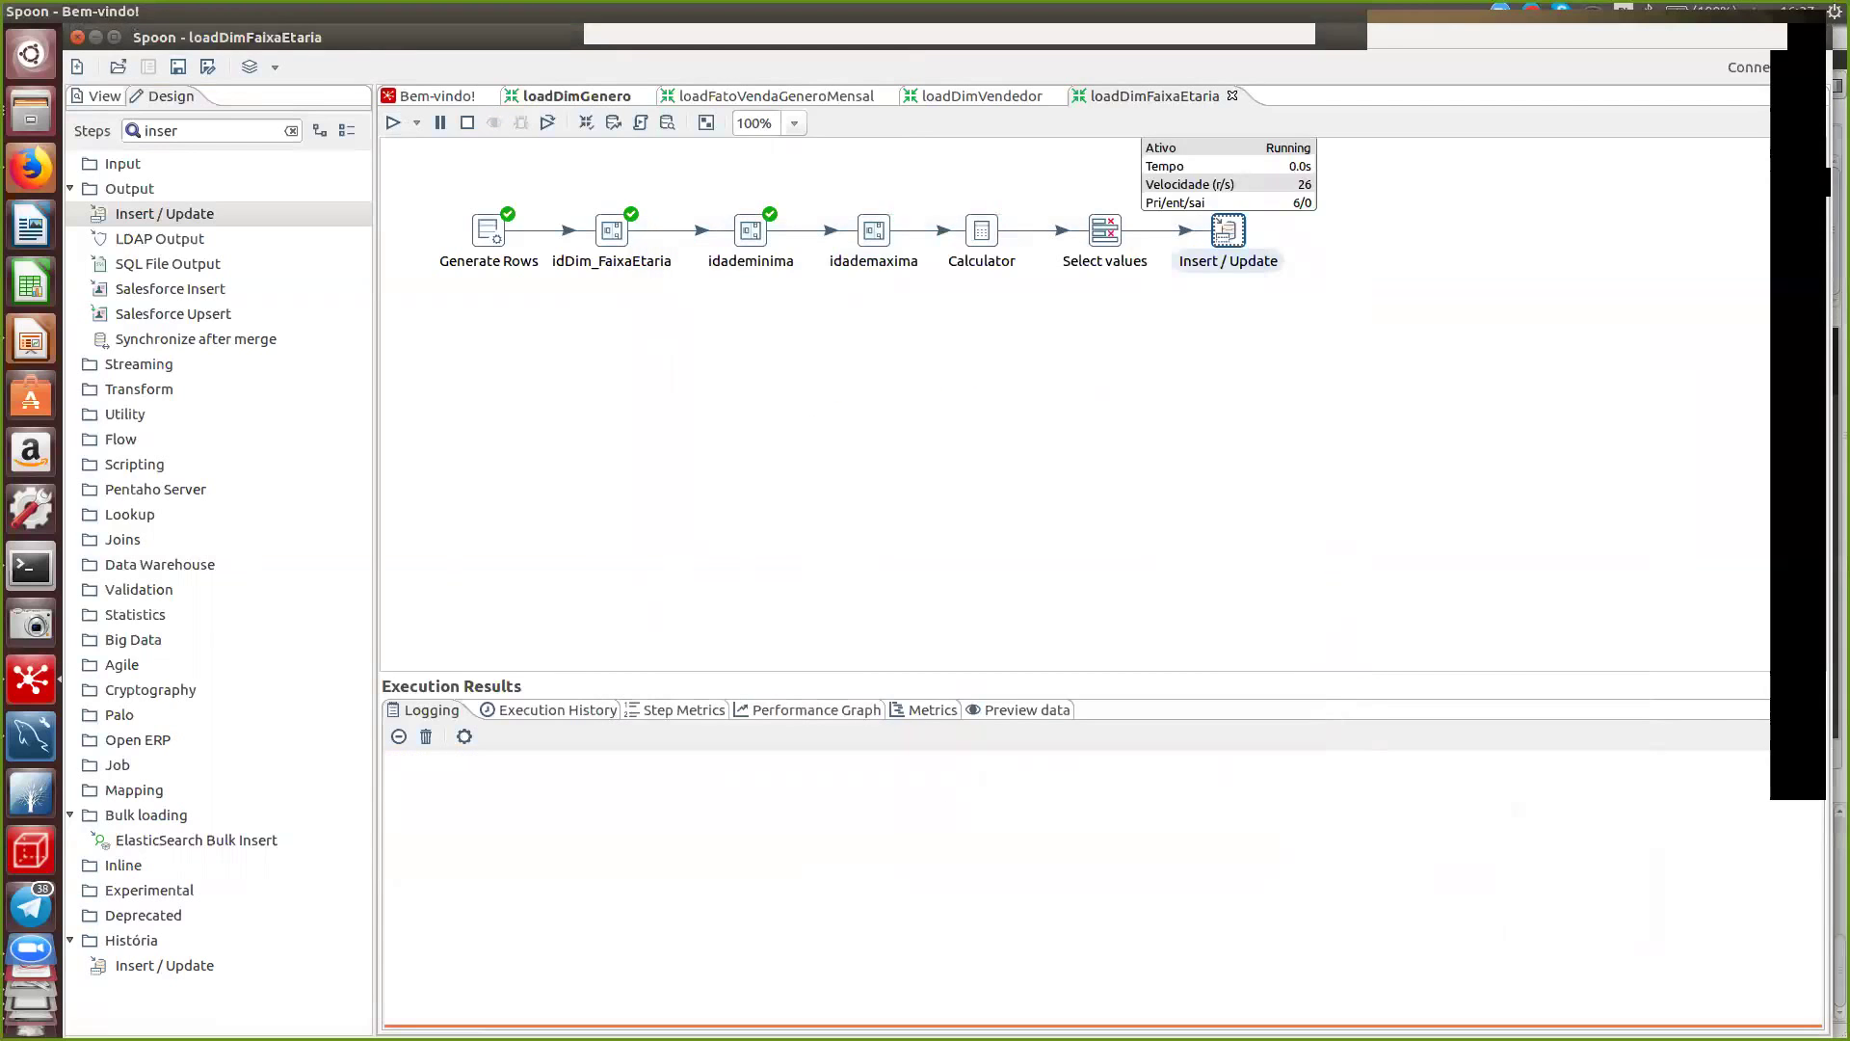
# - Switch to MySQL Workbench to examine the rows of the dim_faixaetaria table, and return to Spoon
pyautogui.hotkey('alt', 'Tab')
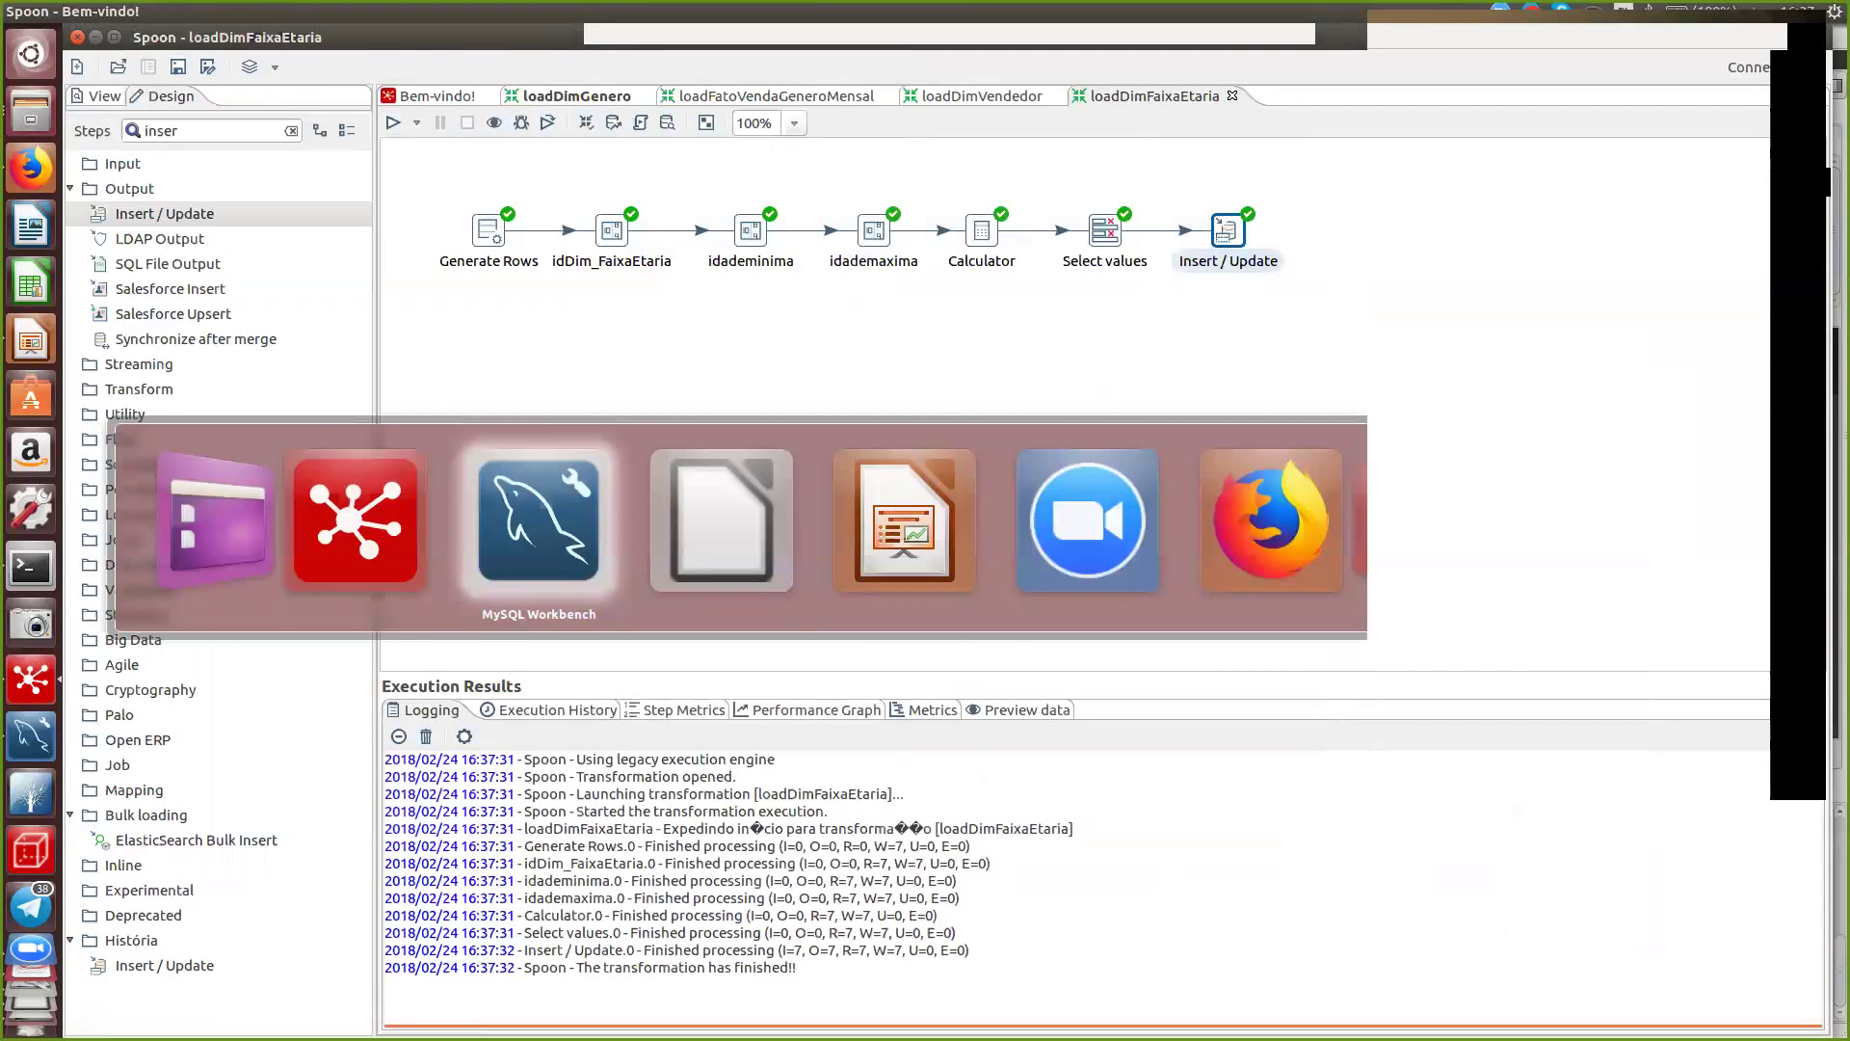
pyautogui.rightClick(183, 525)
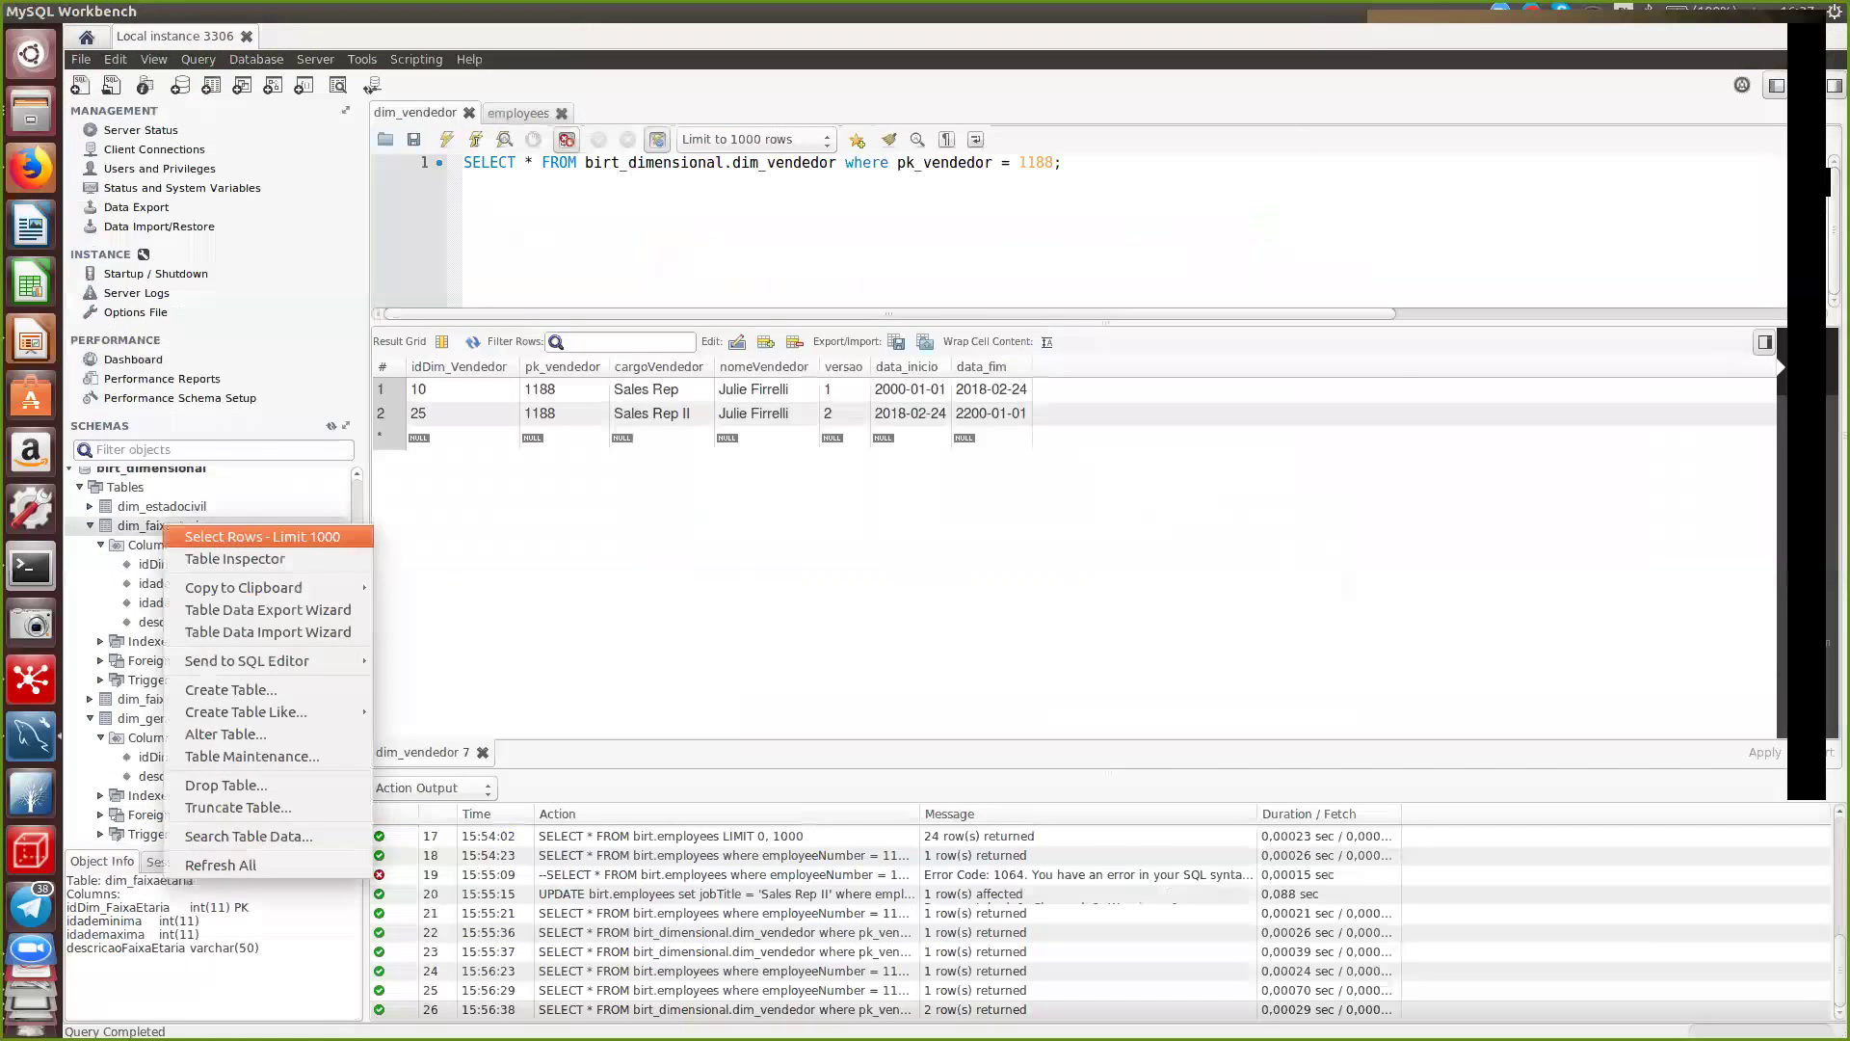
pyautogui.click(222, 536)
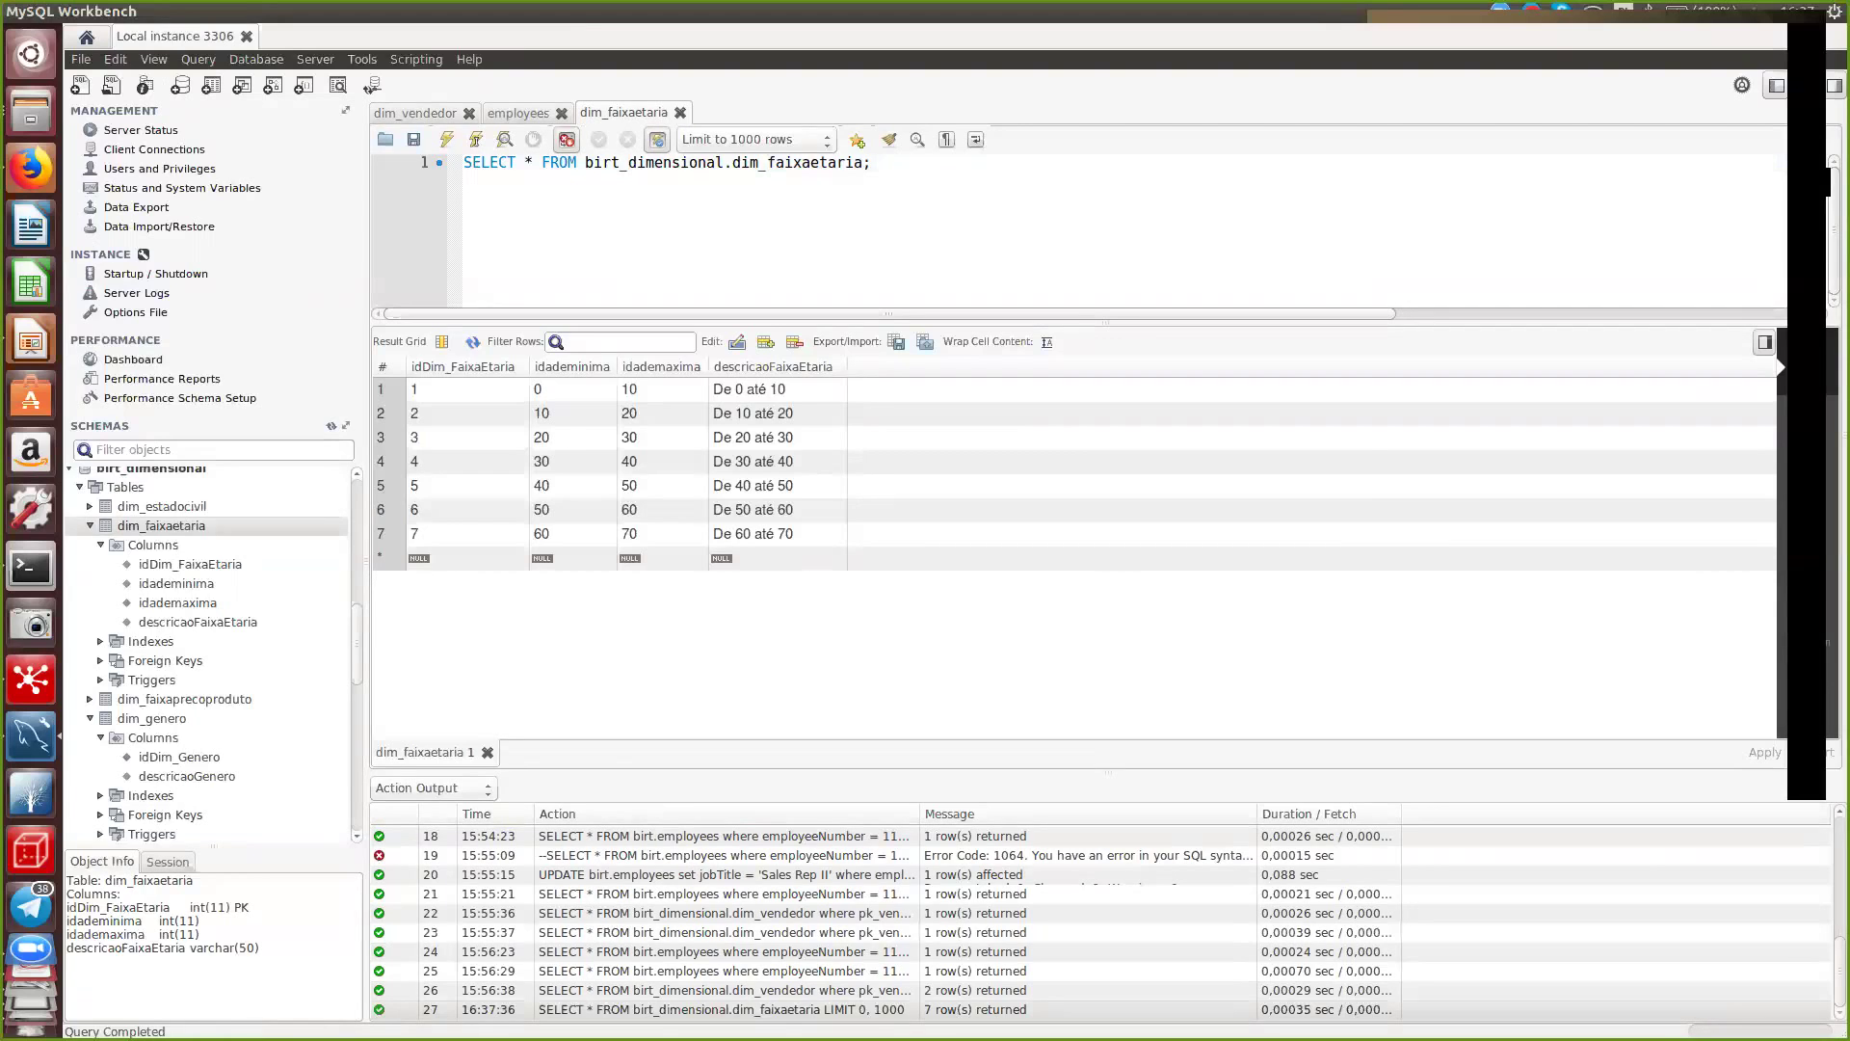
pyautogui.hotkey('alt', 'Tab')
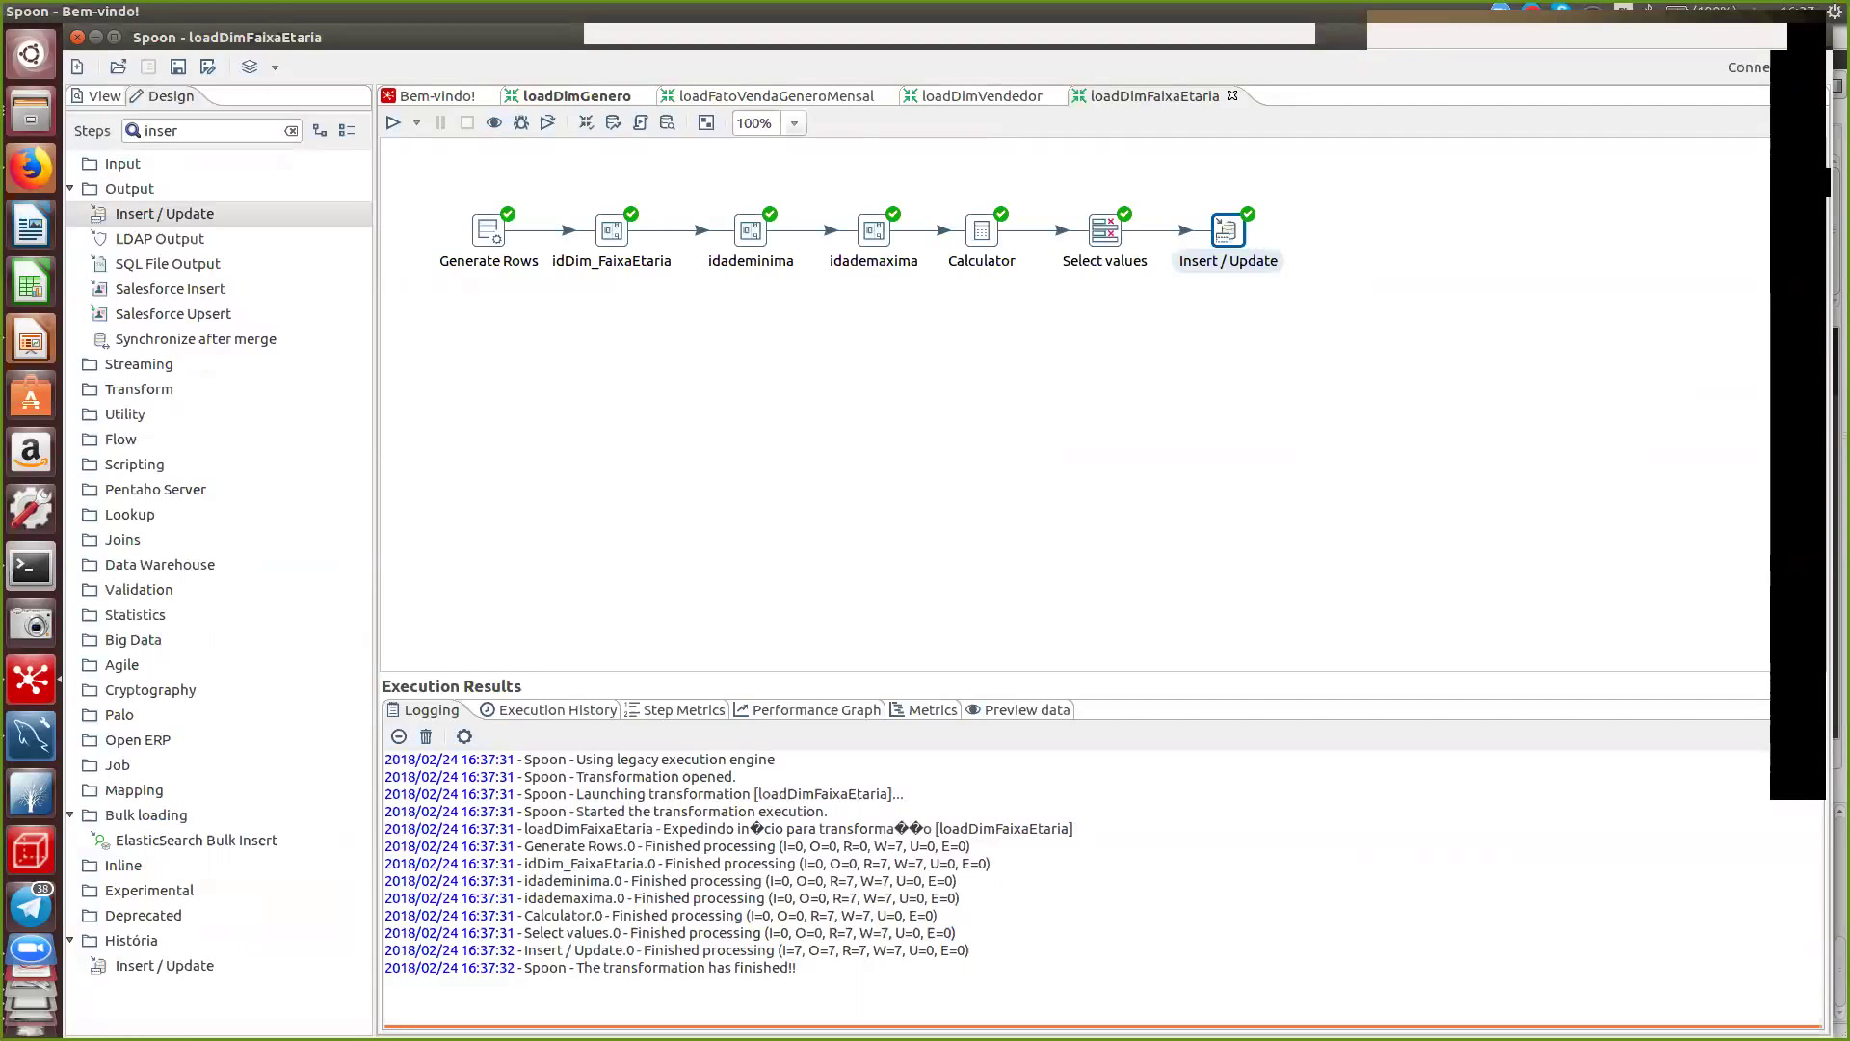
pyautogui.click(489, 231)
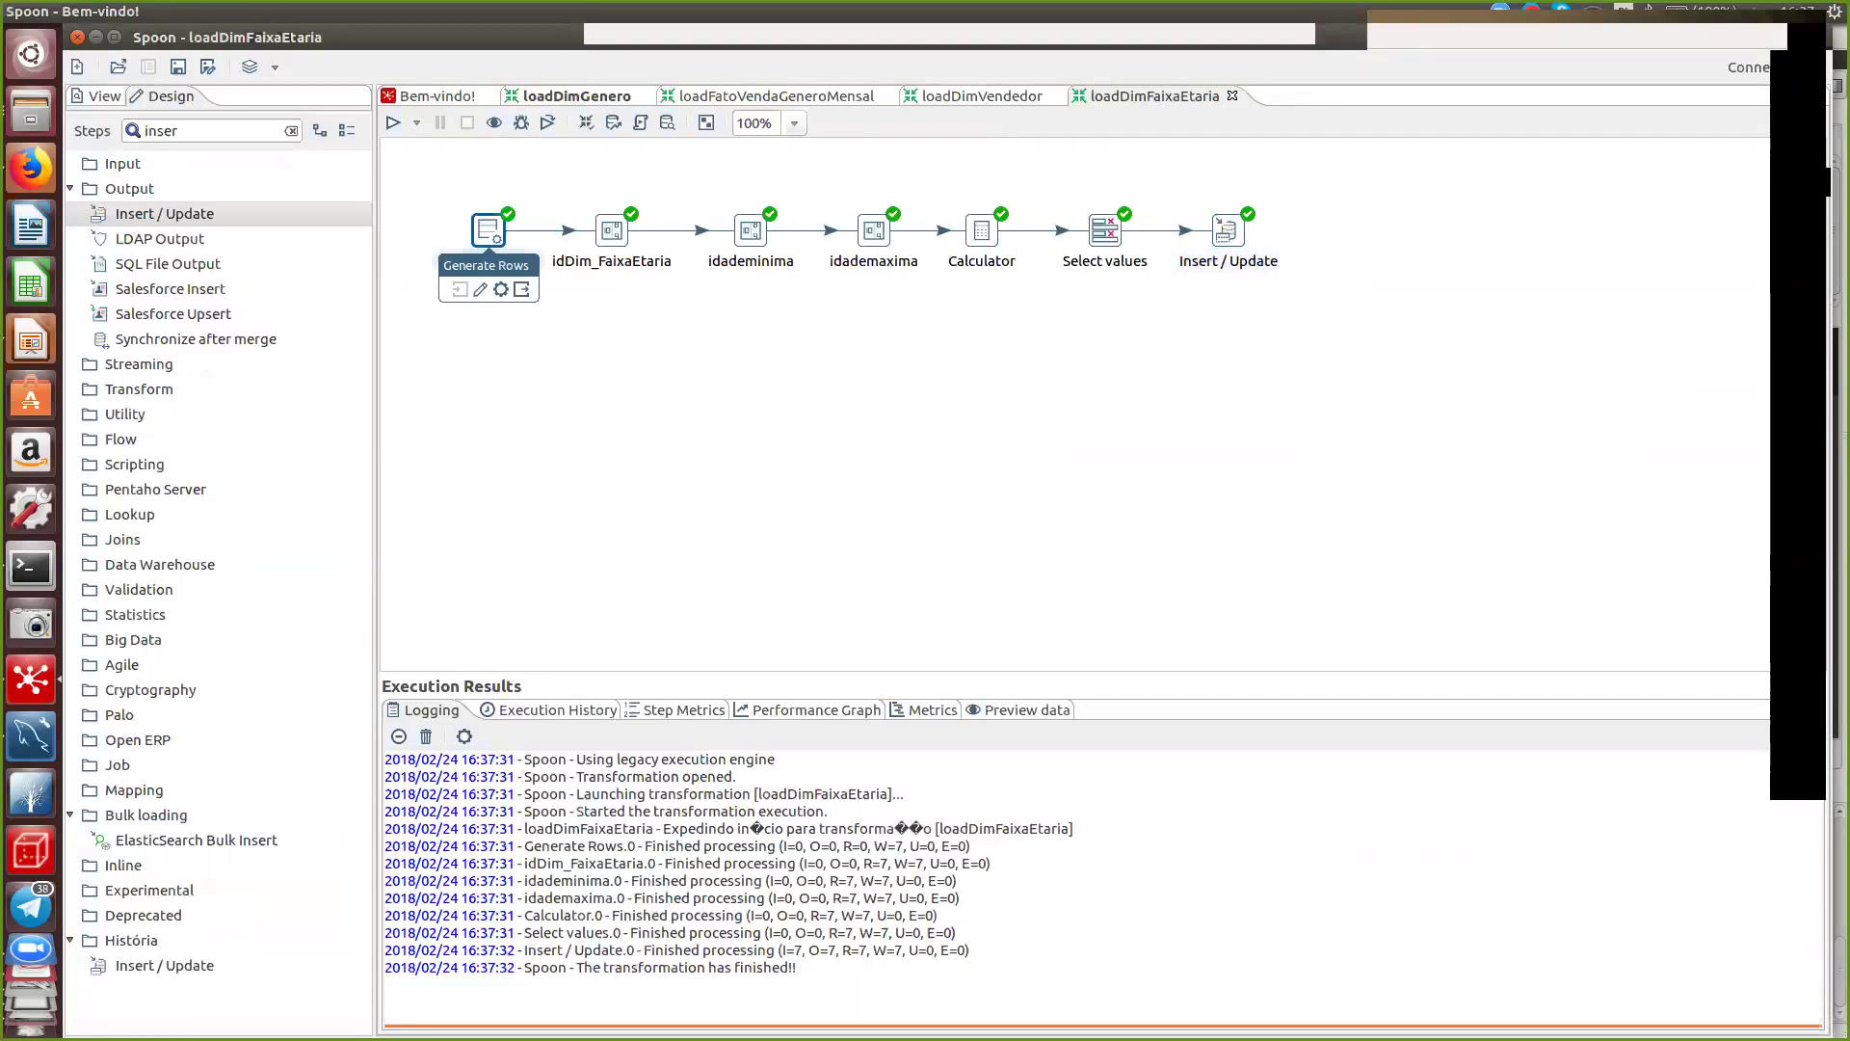
pyautogui.doubleClick(161, 131)
pyautogui.write('gen')
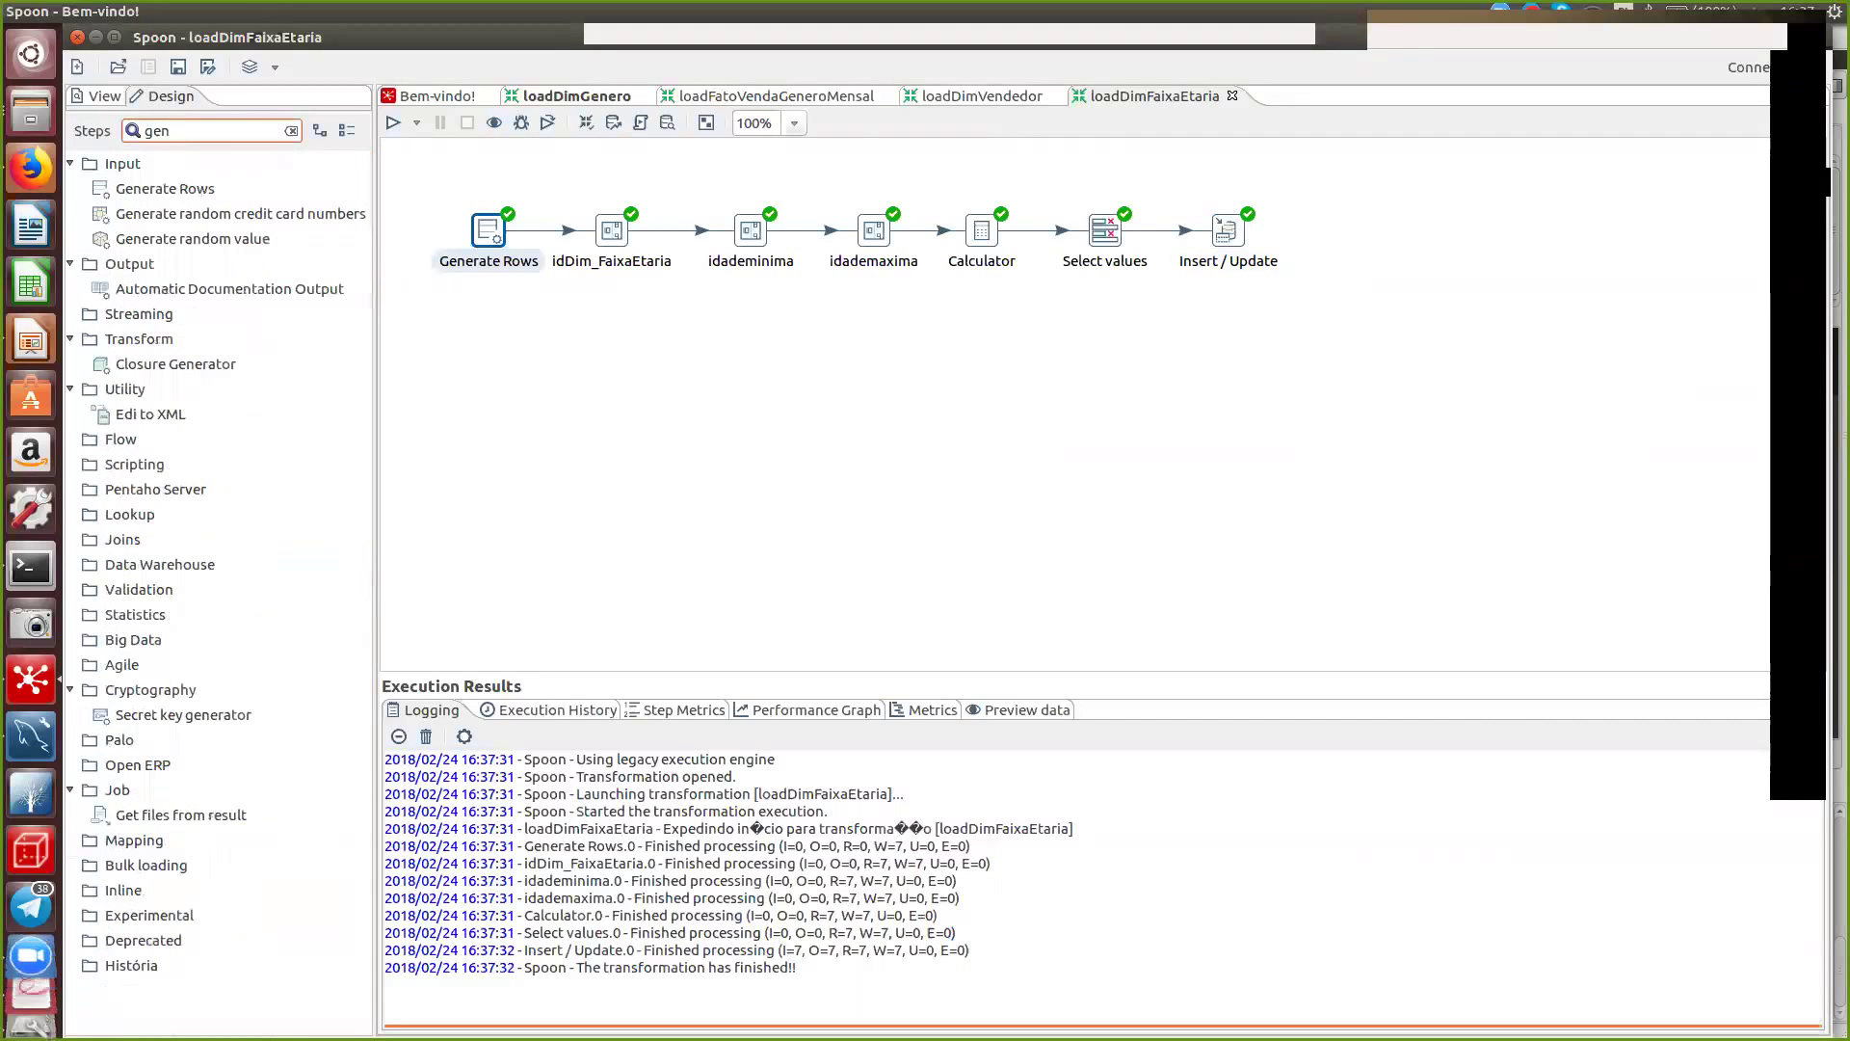
pyautogui.doubleClick(164, 188)
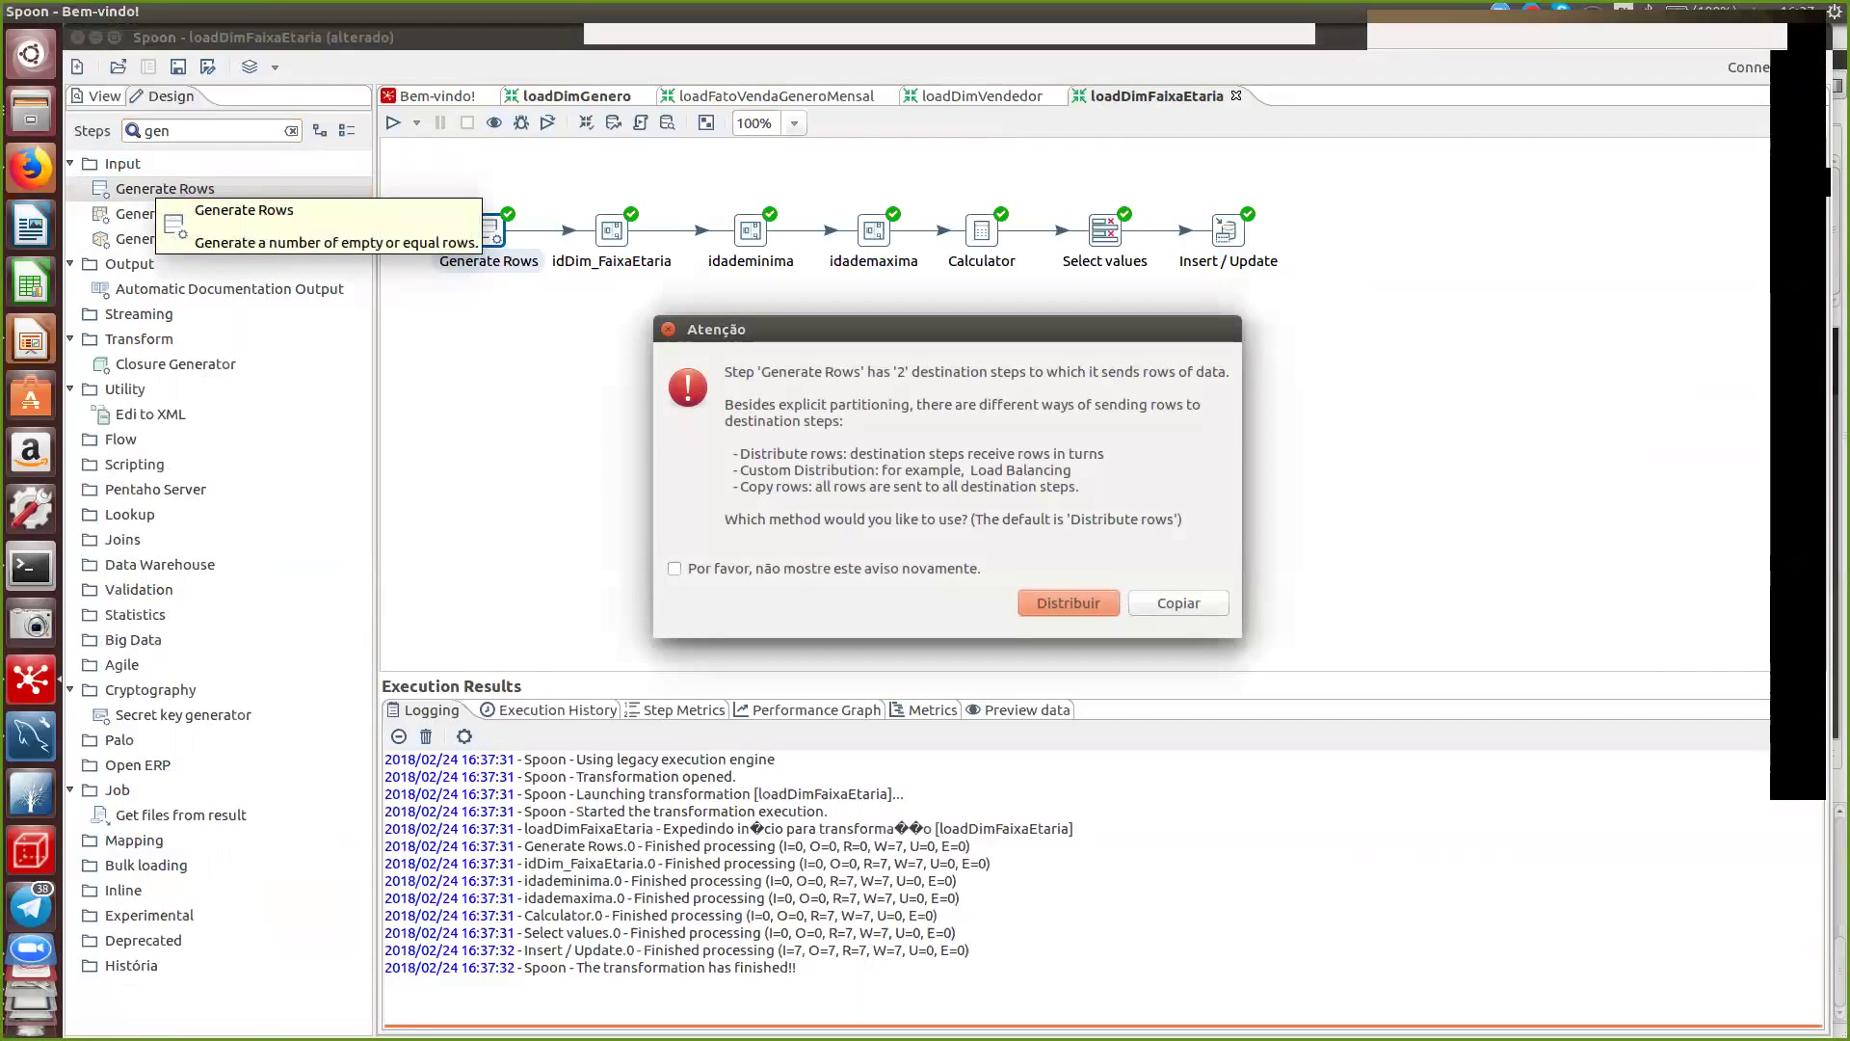
pyautogui.click(1178, 606)
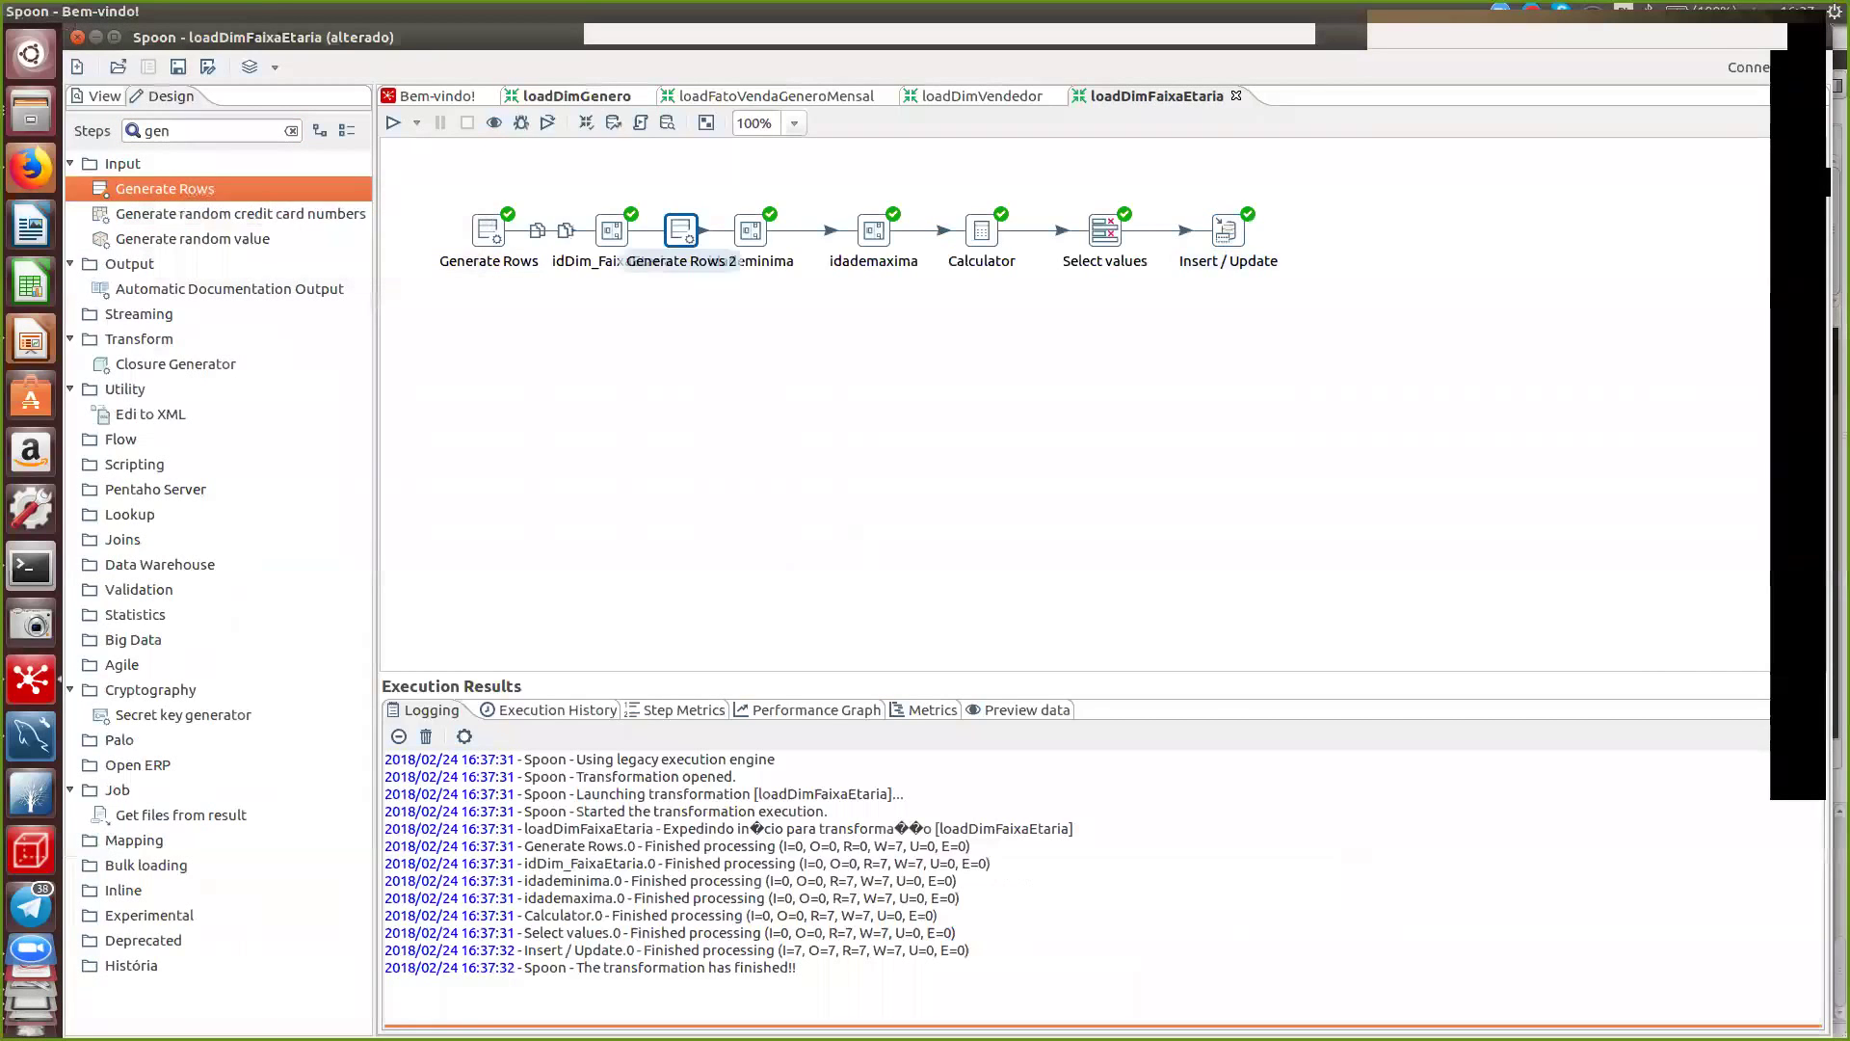
pyautogui.moveTo(681, 231); pyautogui.dragTo(641, 369)
pyautogui.press('Delete')
# - Place a separate Generate Rows step below Select values and set its row limit to 1
pyautogui.moveTo(163, 189); pyautogui.dragTo(1115, 331)
pyautogui.doubleClick(1115, 331)
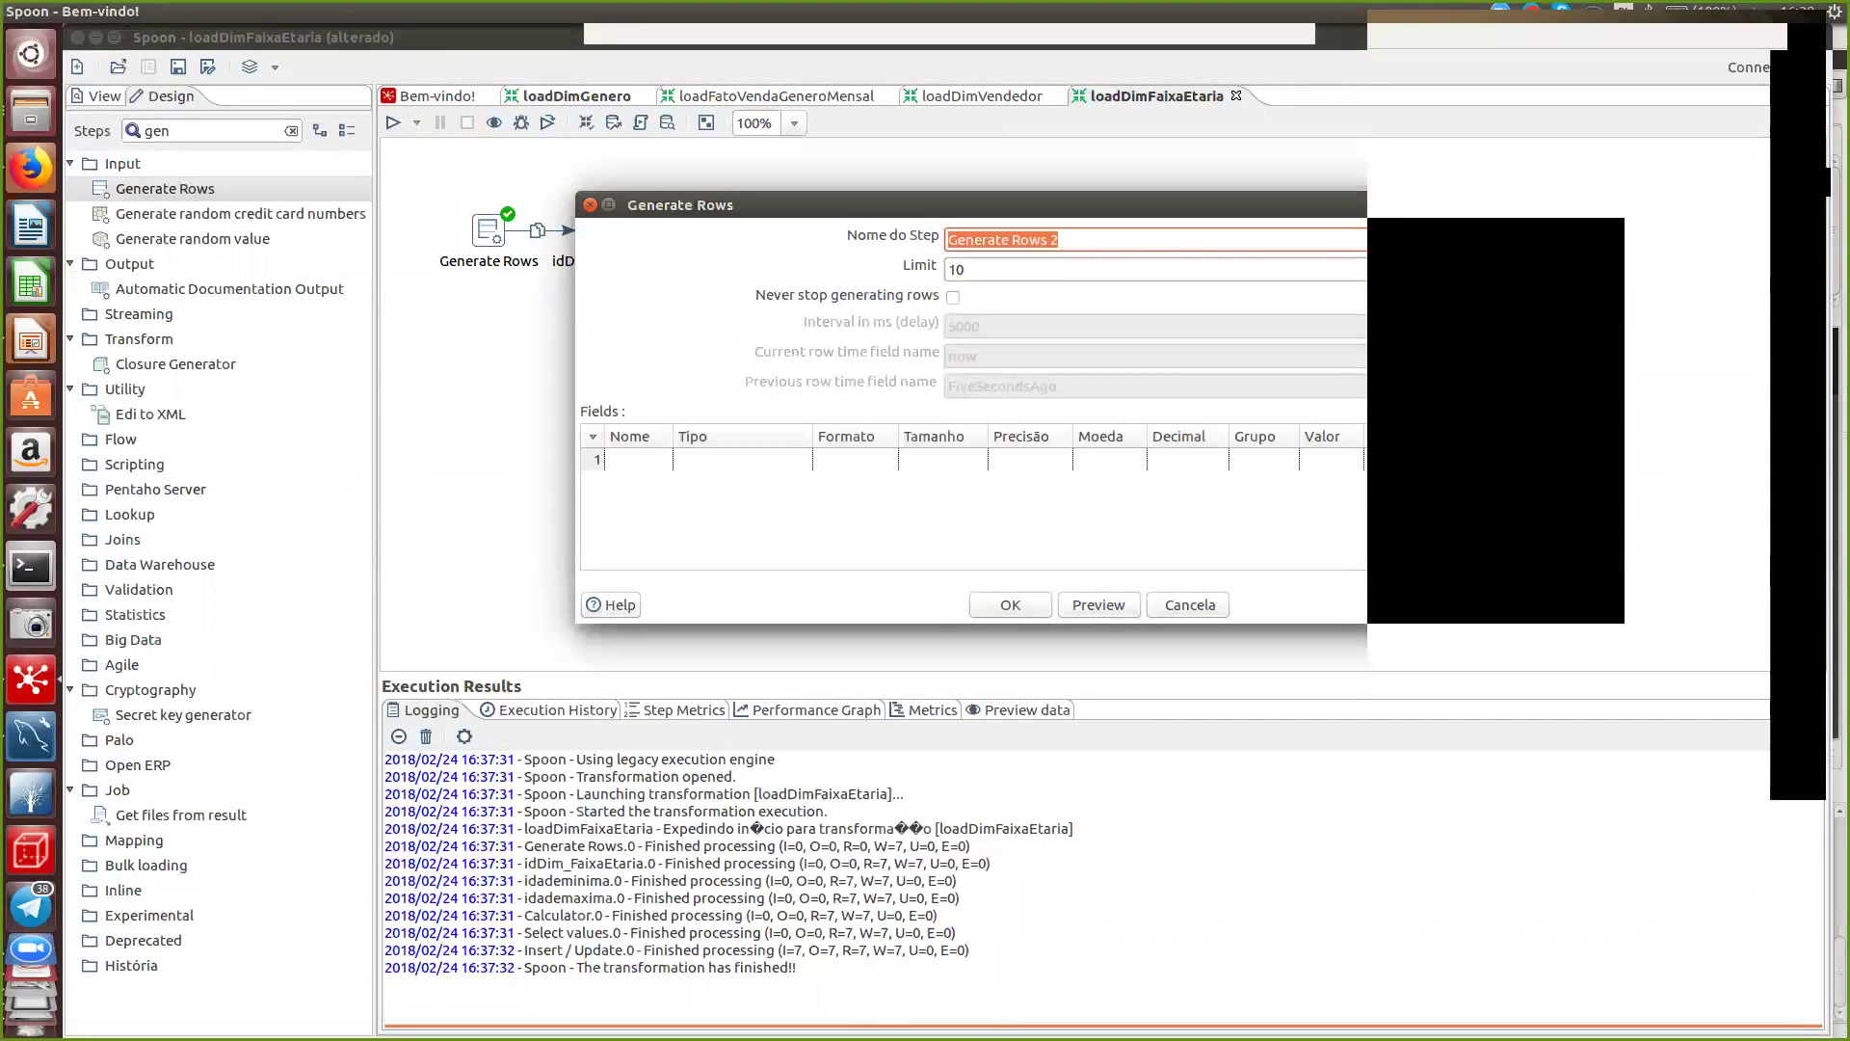
pyautogui.press('Tab')
pyautogui.write('1')
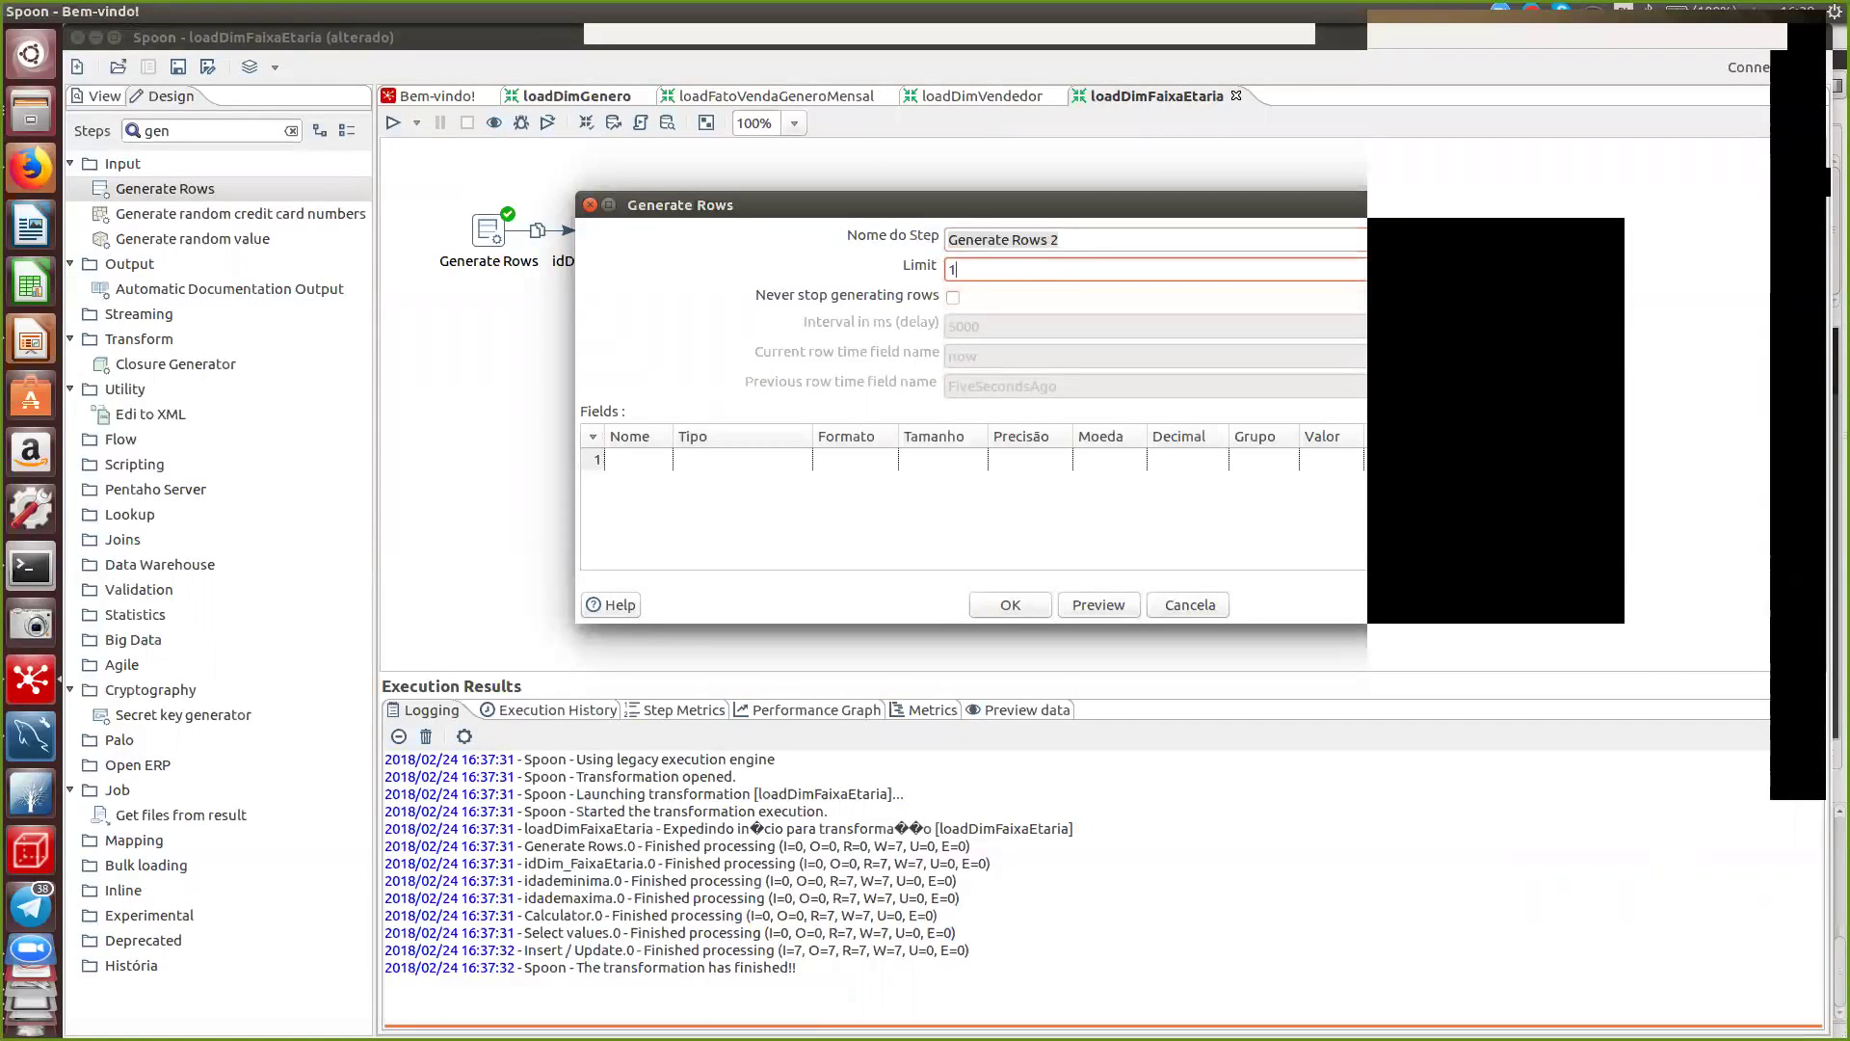
# - Add the field idDim_FaixaEtaria of type integer to the new Generate Rows step
pyautogui.click(638, 459)
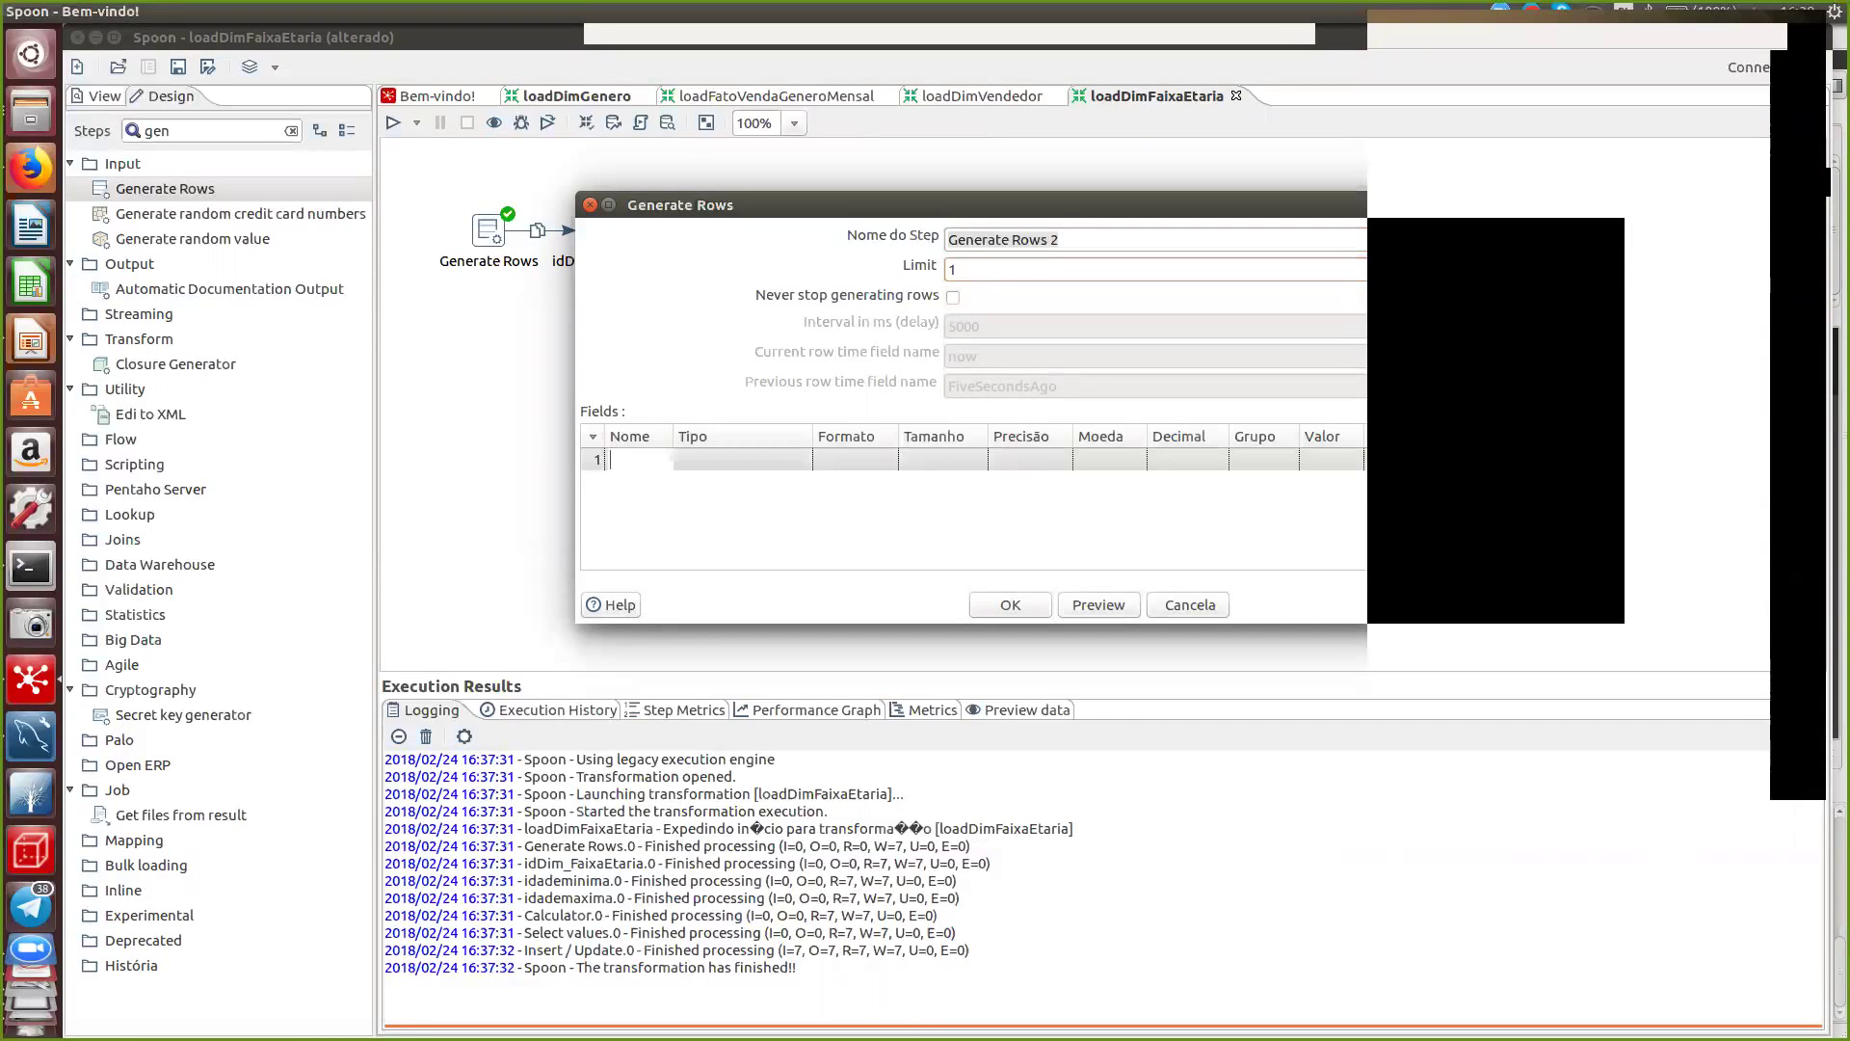
pyautogui.write('idDim_FaixaEtaria')
pyautogui.press('Tab')
pyautogui.write('integer')
pyautogui.press('Tab')
pyautogui.press('Tab')
pyautogui.press('Tab')
pyautogui.press('Tab')
pyautogui.press('Tab')
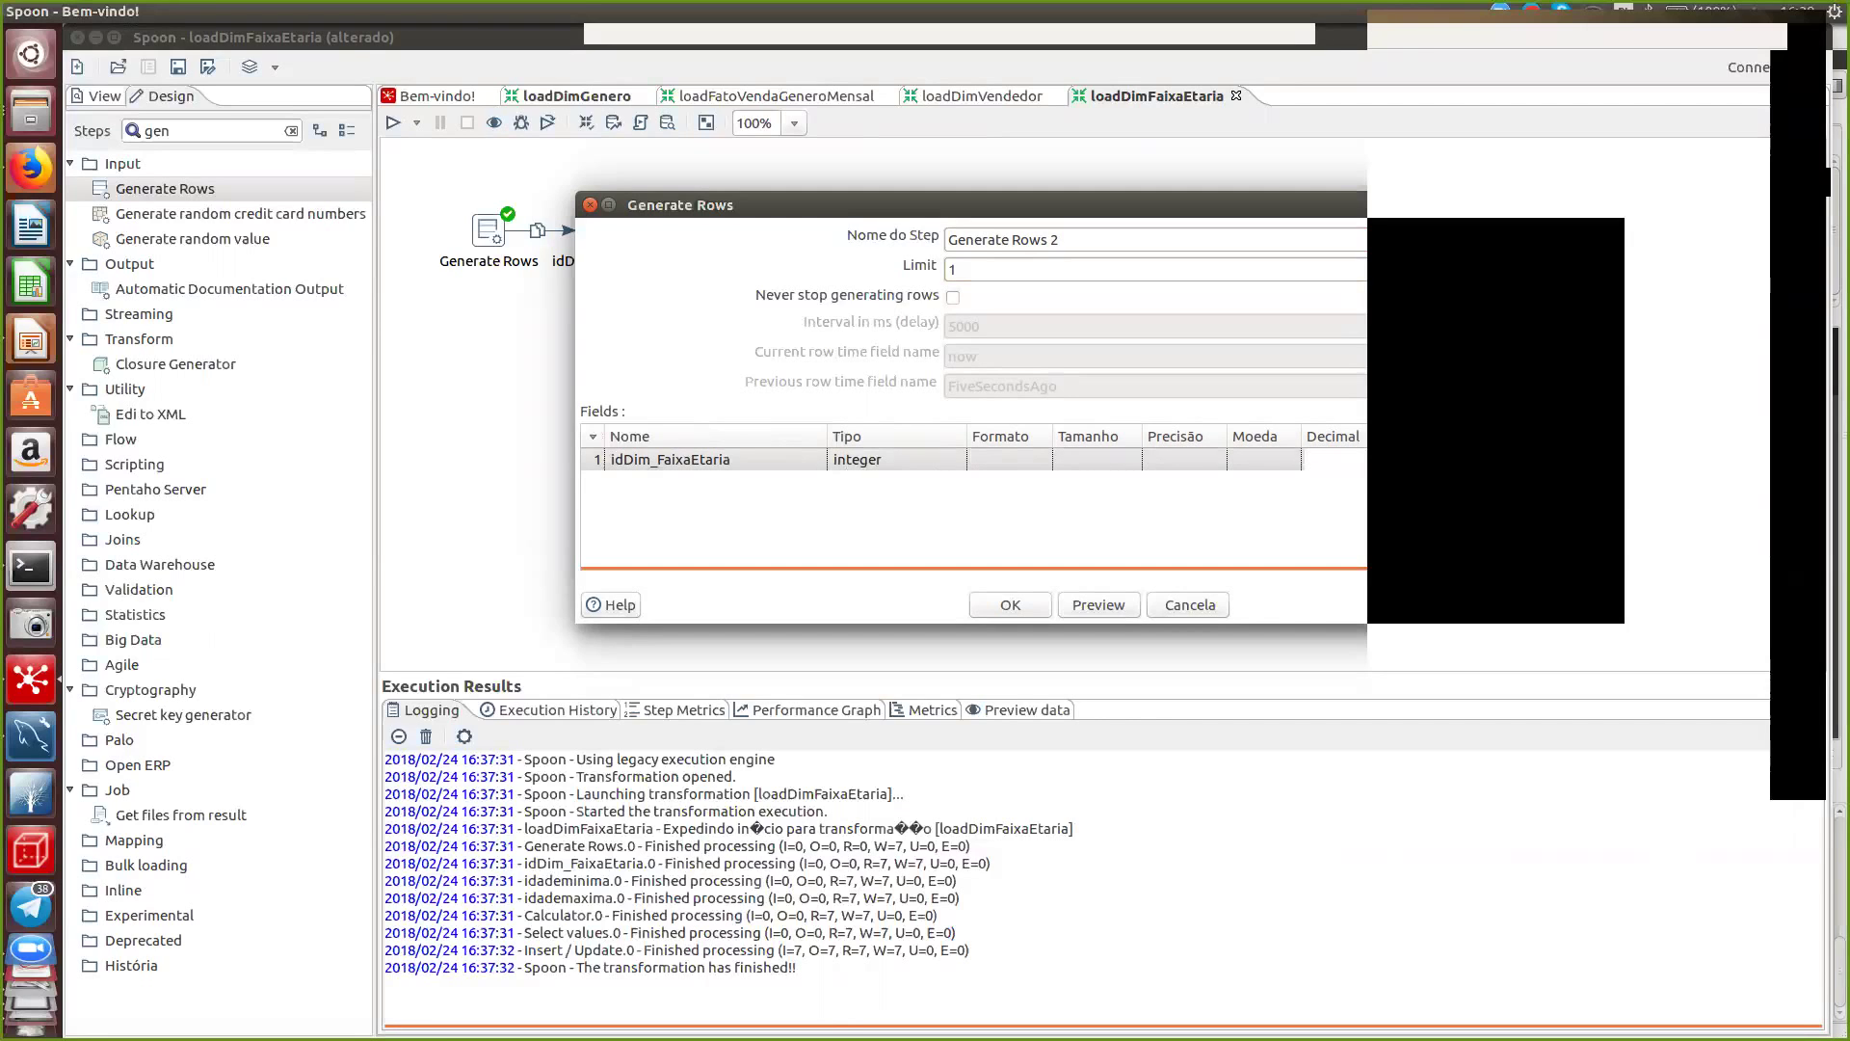
pyautogui.press('Tab')
pyautogui.press('Tab')
pyautogui.press('Tab')
pyautogui.press('Tab')
# - Add the fields idademinima and idademaxima, both of type integer, to the new Generate Rows step
pyautogui.write('idademinim')
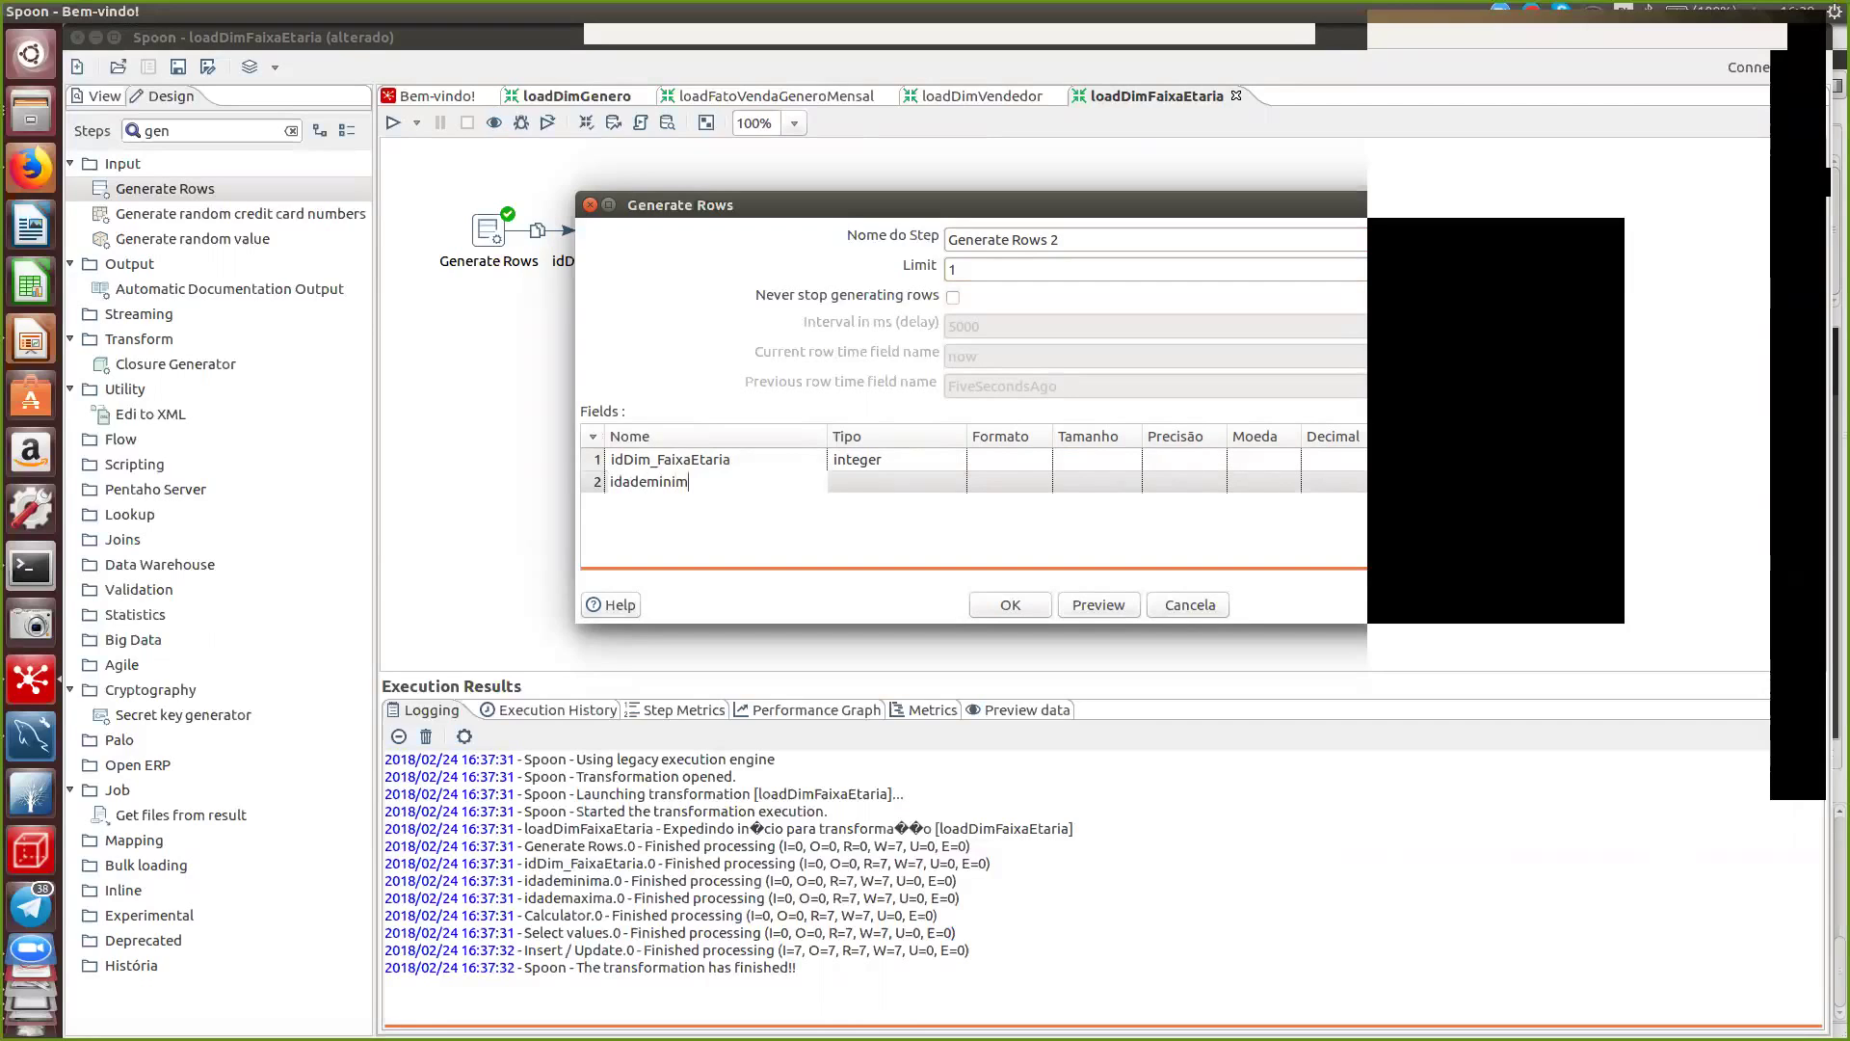
pyautogui.write('a')
pyautogui.press('Tab')
pyautogui.write('integer')
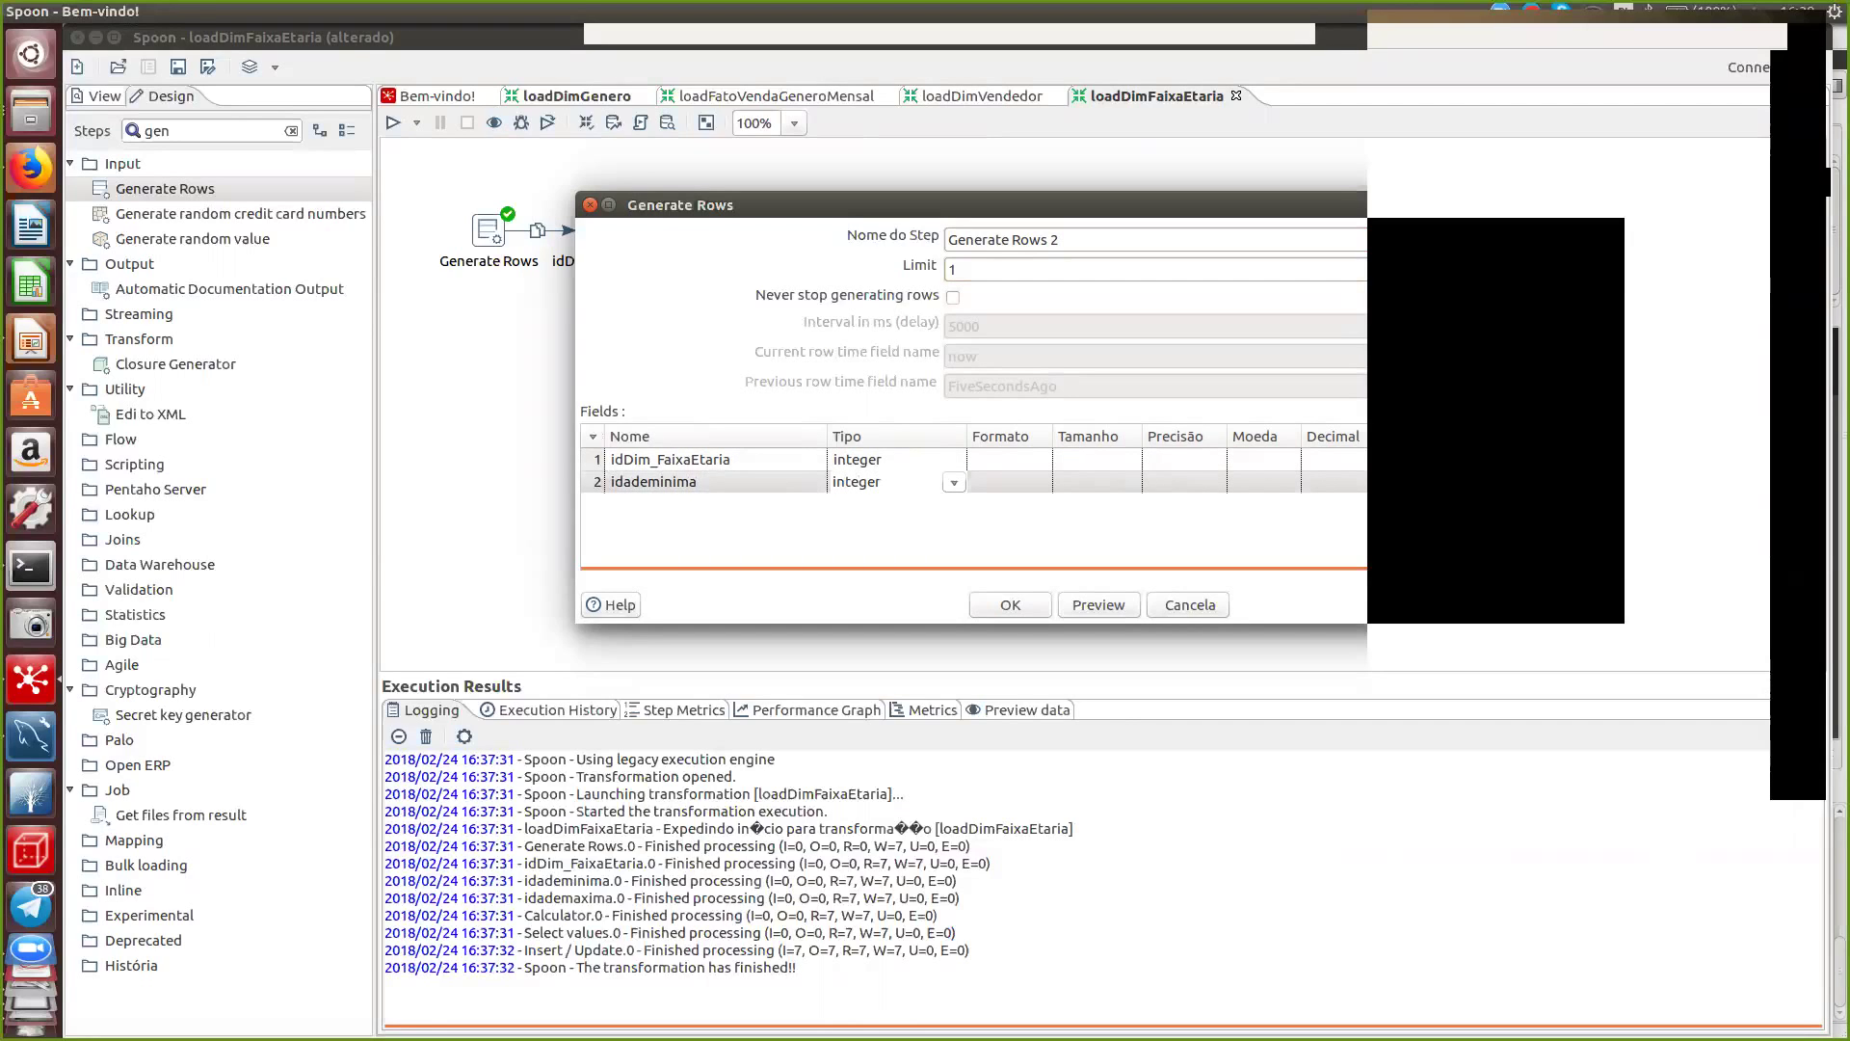
pyautogui.press('Return')
pyautogui.write('idademaxima')
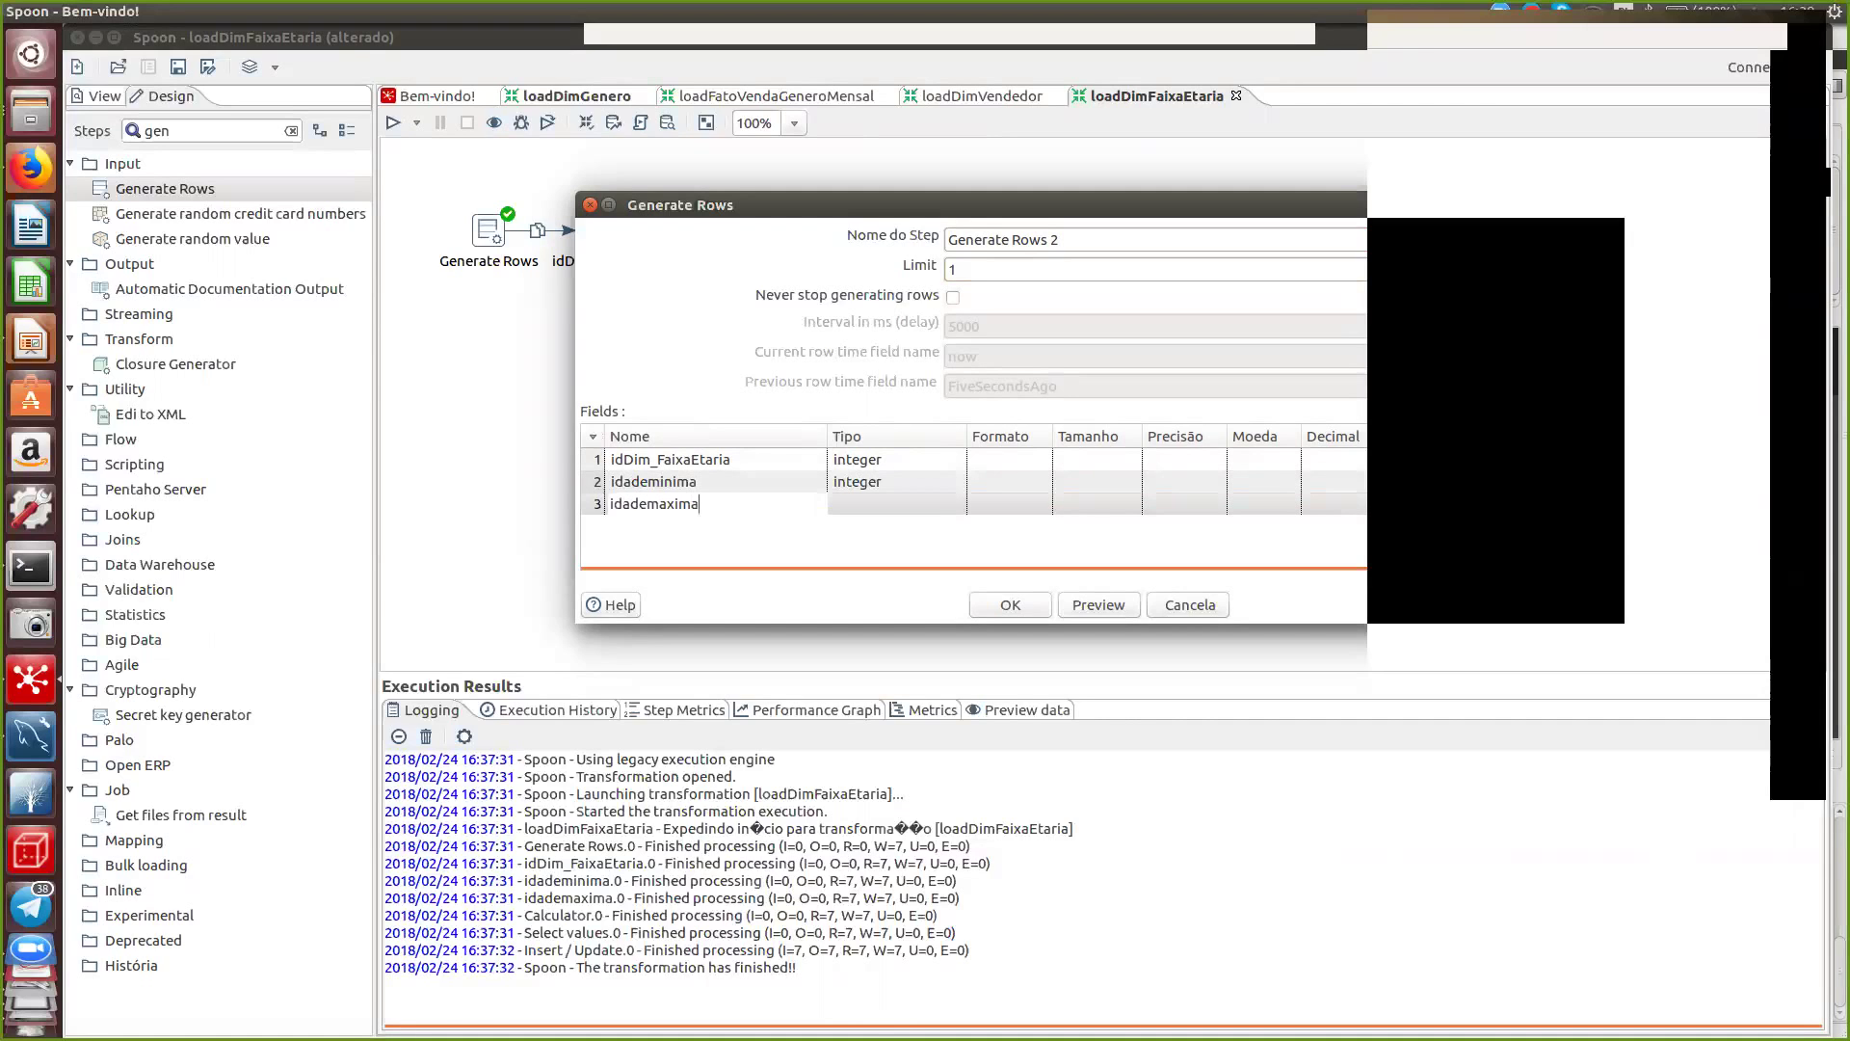
pyautogui.press('Return')
pyautogui.write('integer')
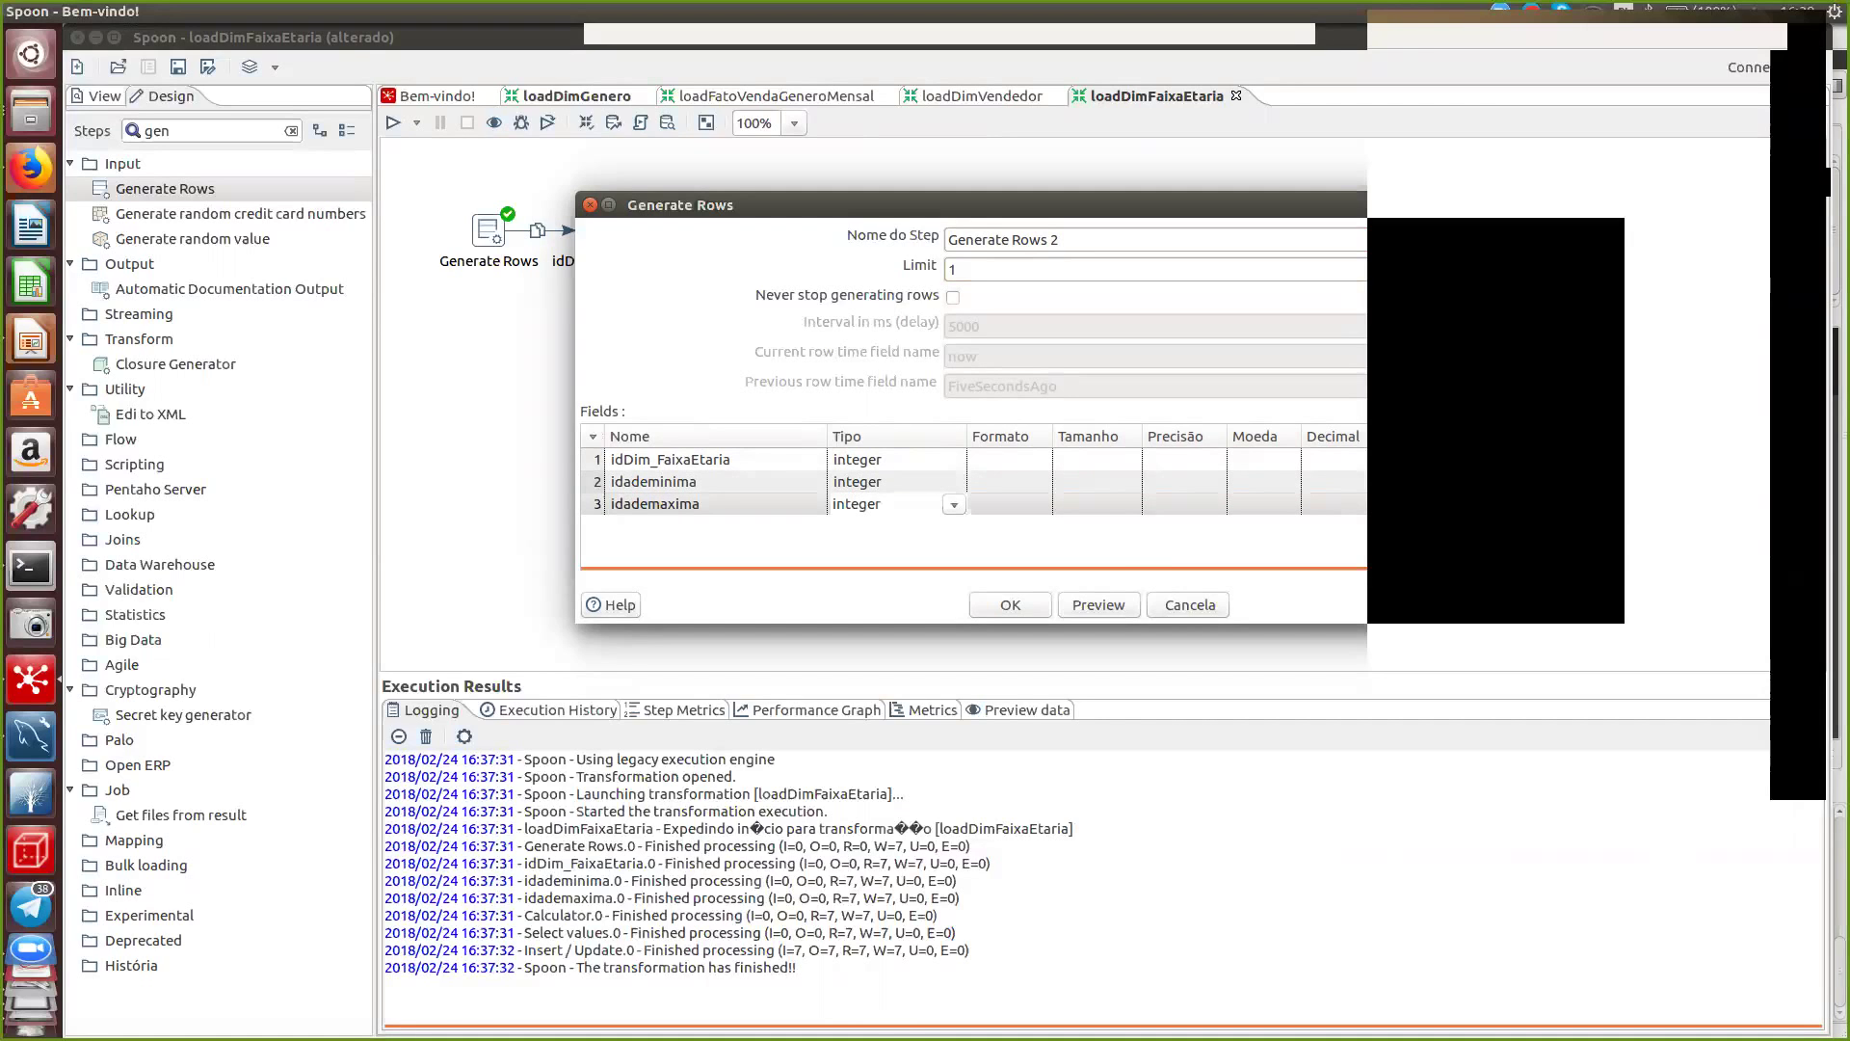
pyautogui.press('Return')
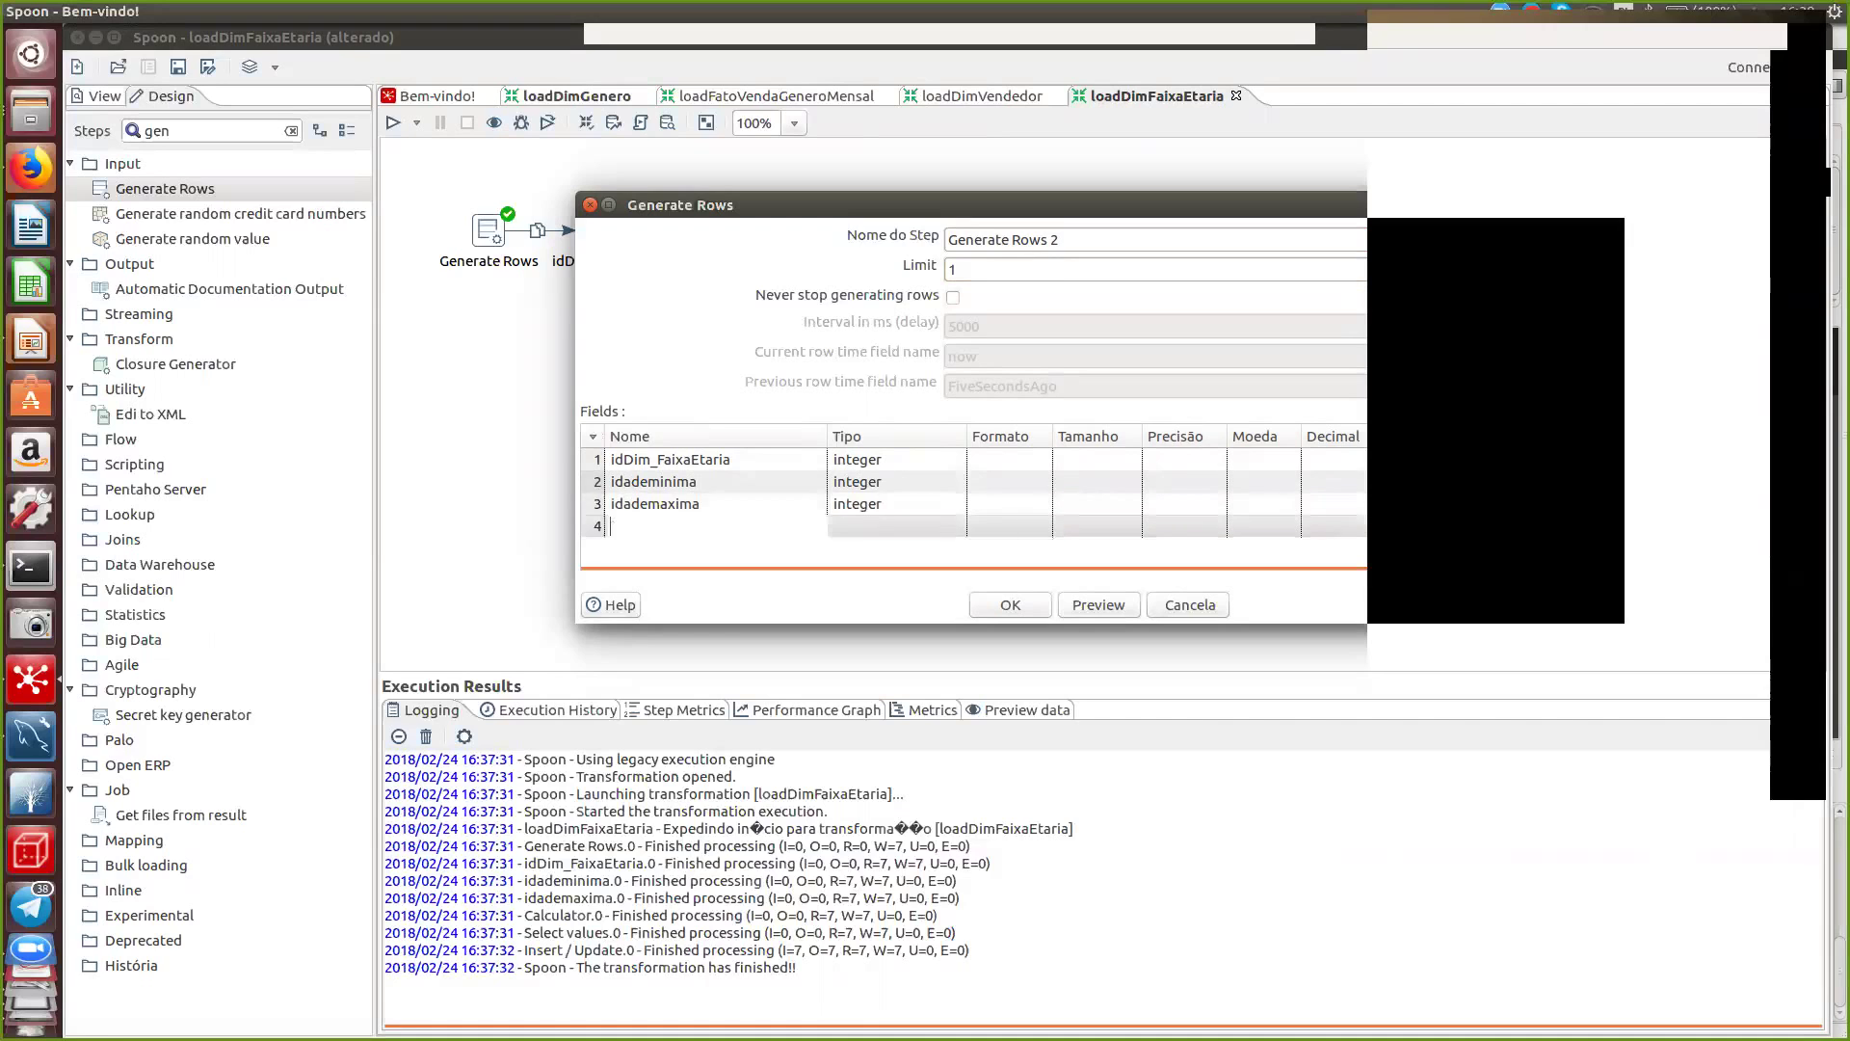
# - Add the field descricaoFaixaEtaria of type String to the new Generate Rows step
pyautogui.write('descricaoFaixaEtaria')
pyautogui.press('Tab')
pyautogui.write('String')
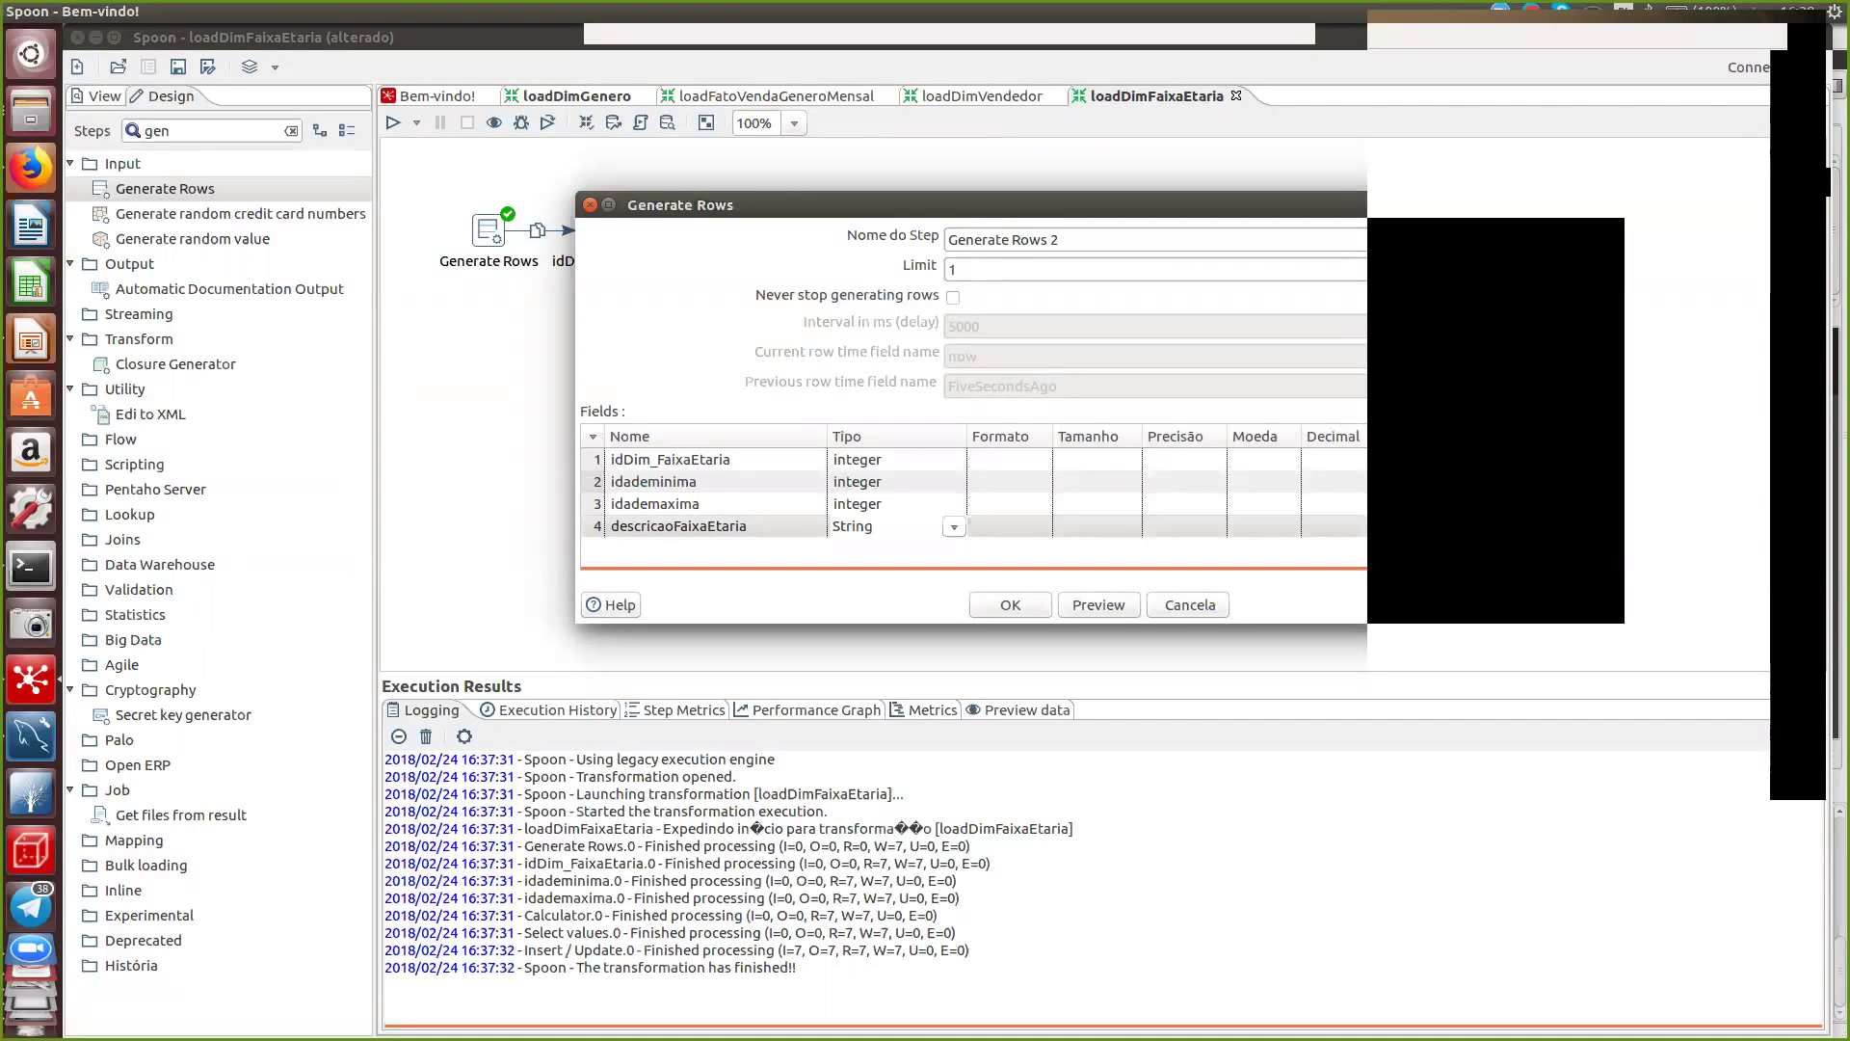
pyautogui.press('Return')
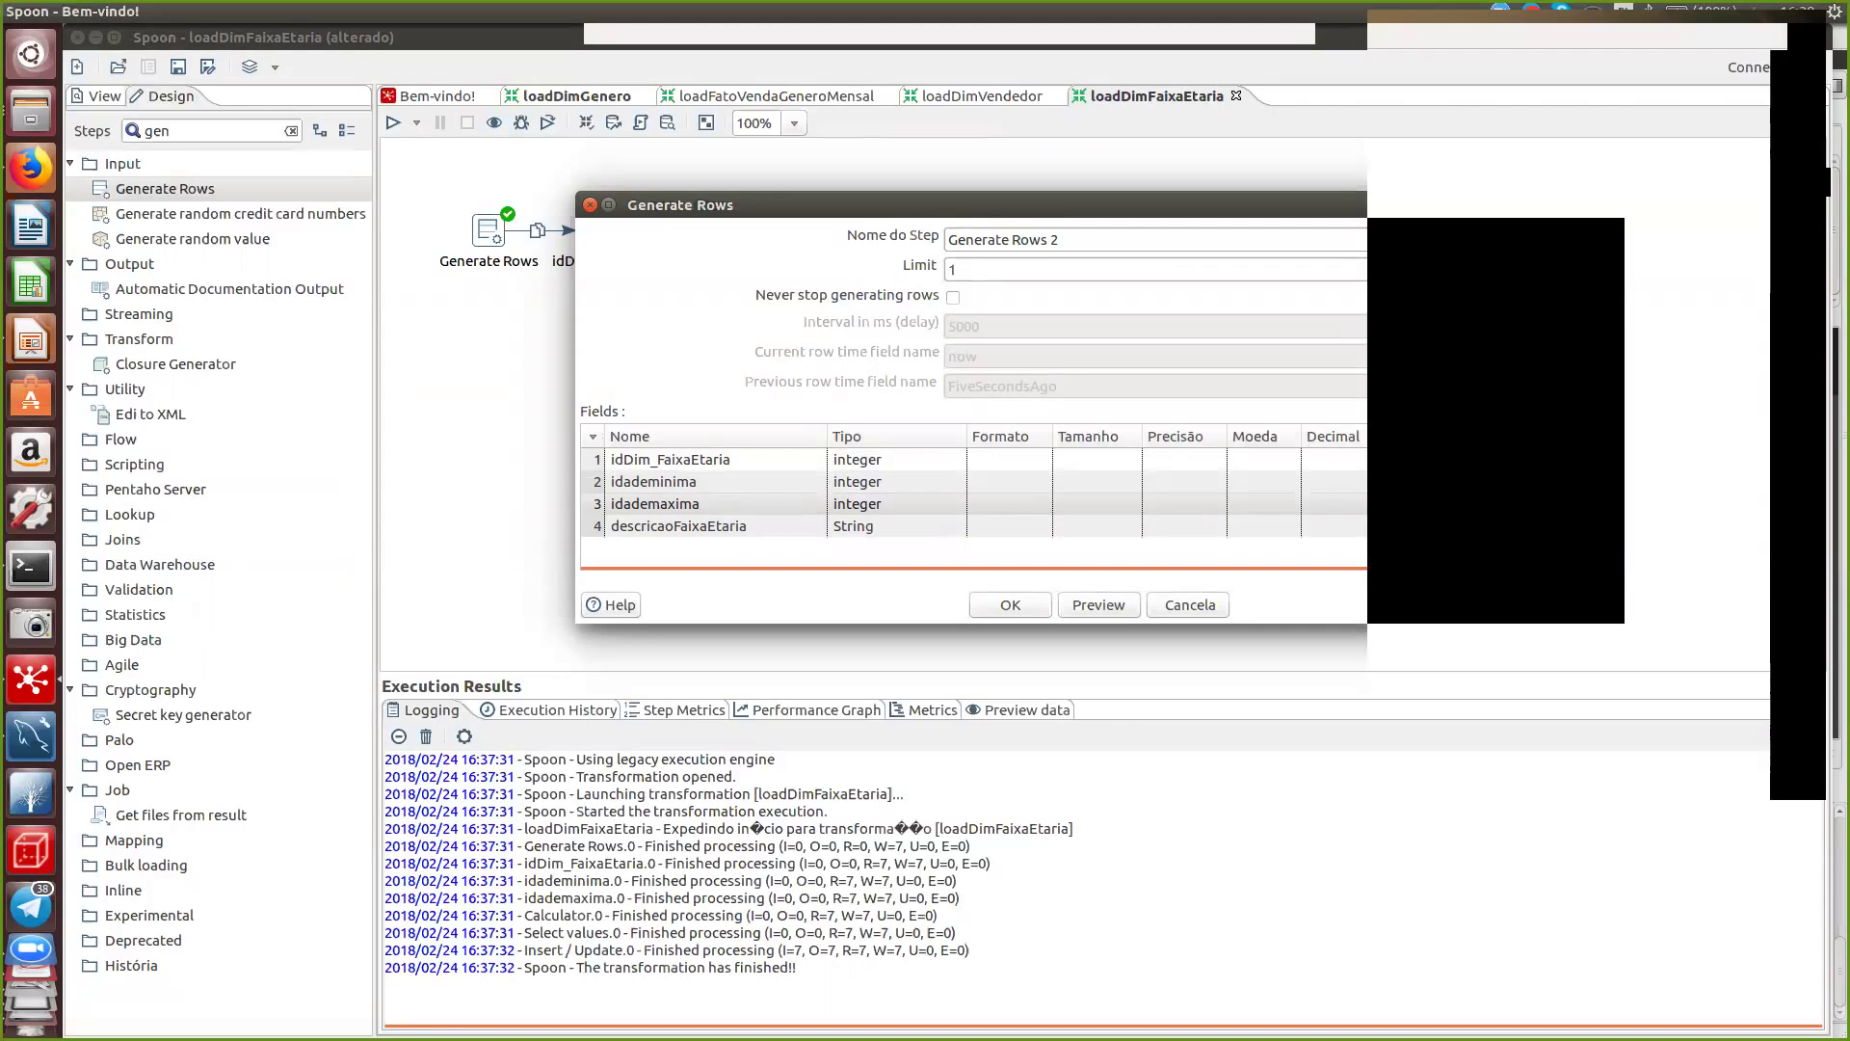
# - Give descricaoFaixaEtaria the value "Acima de" in Generate Rows 2 and preview that step's rows
pyautogui.click(1334, 526)
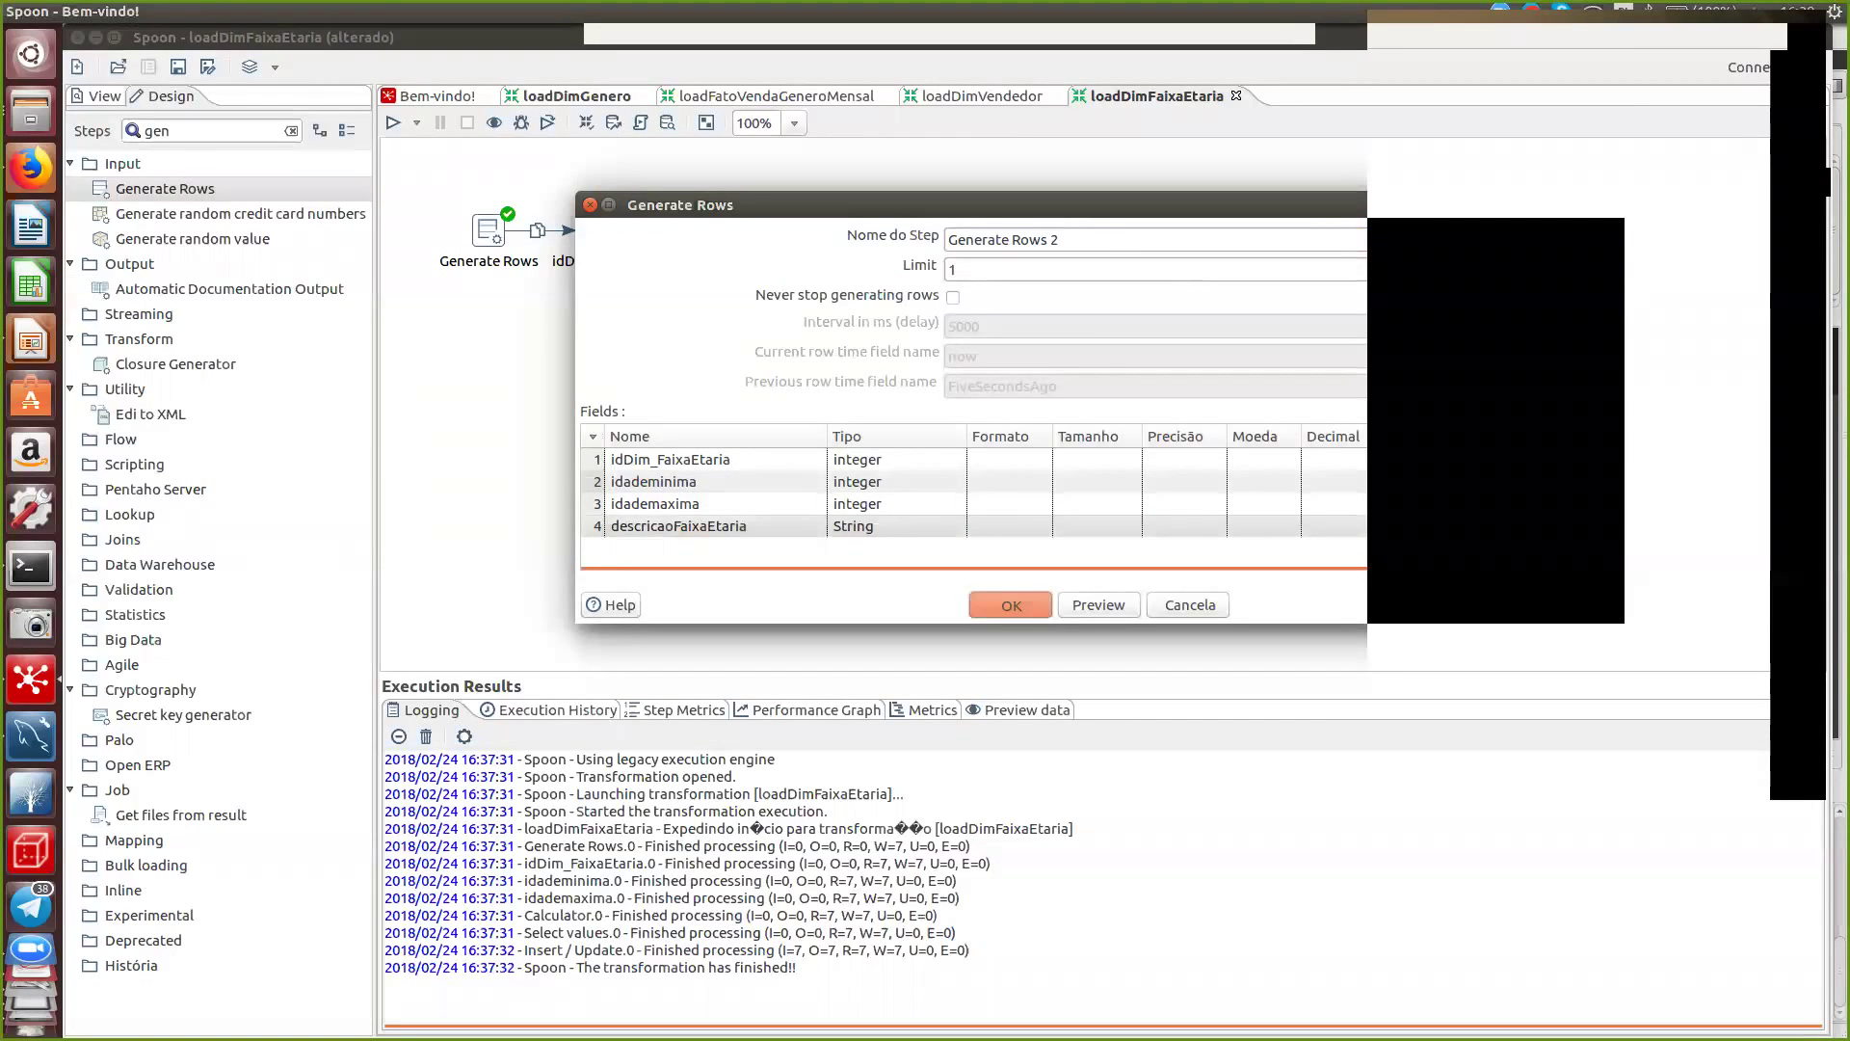
pyautogui.click(1010, 605)
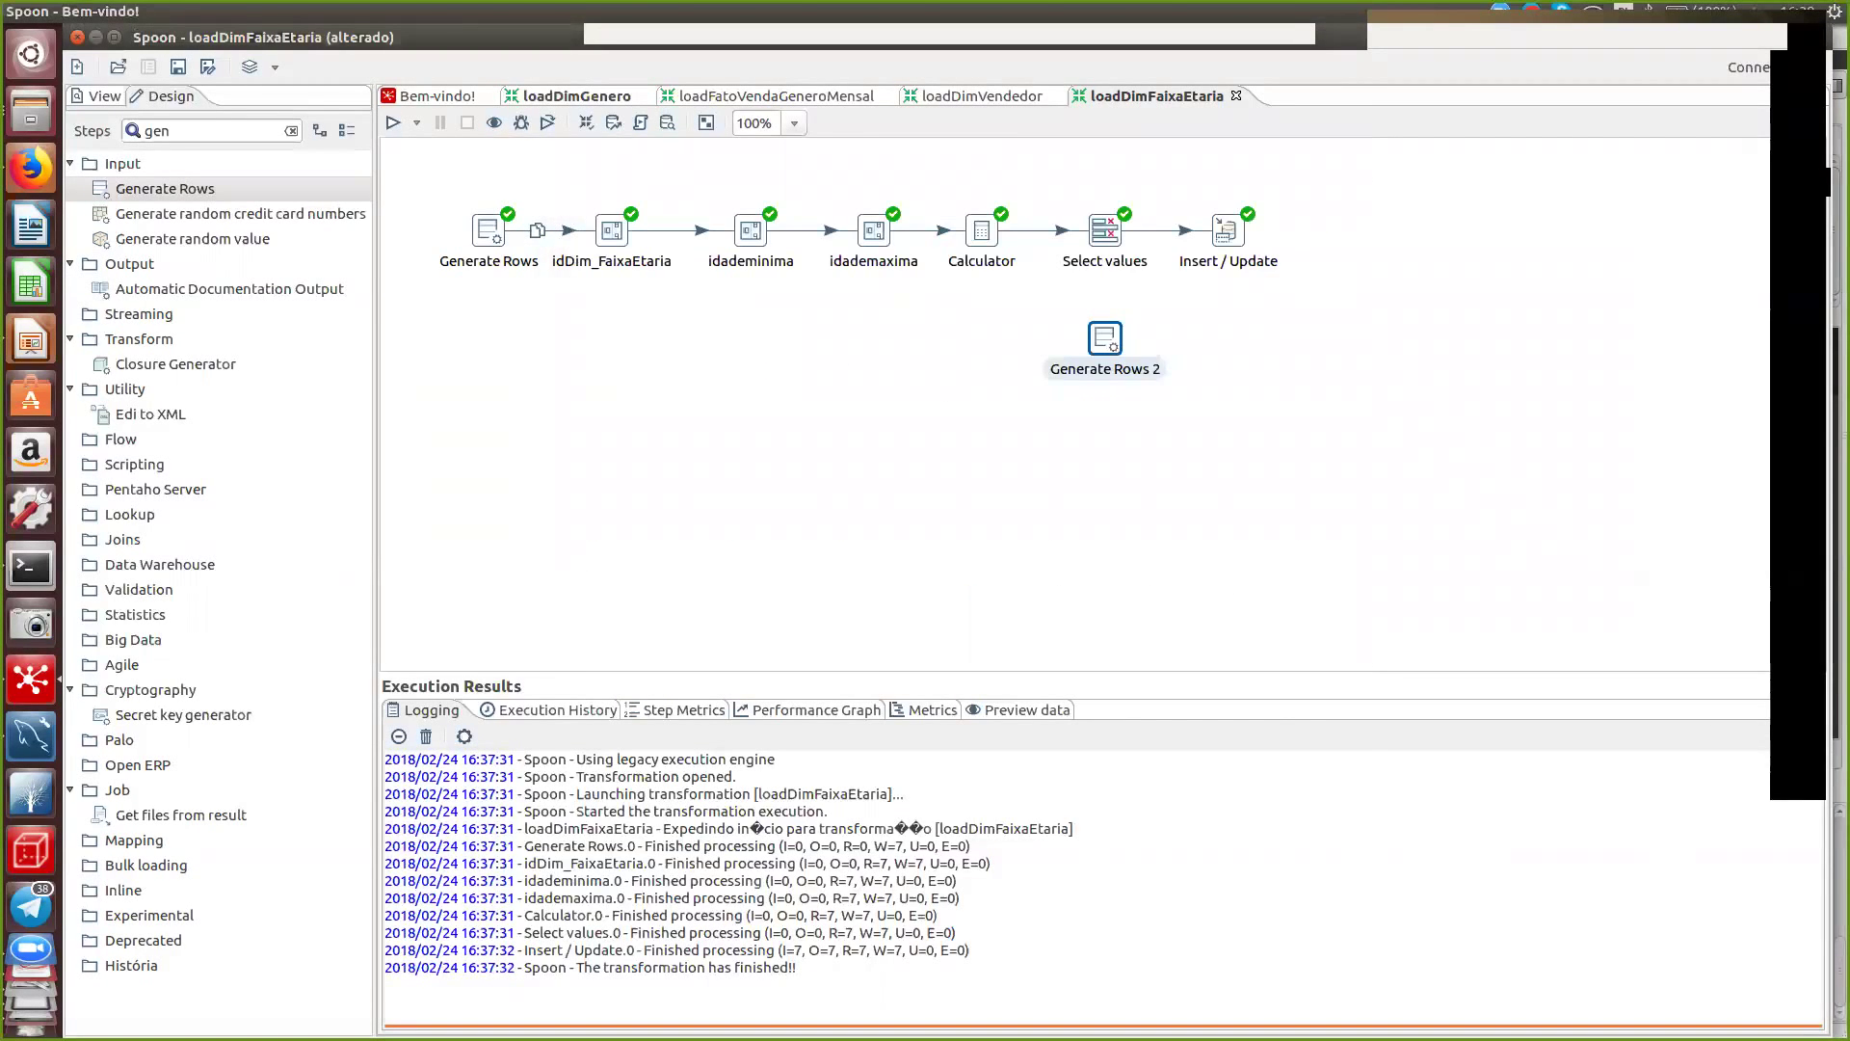
pyautogui.rightClick(1095, 331)
pyautogui.click(1233, 721)
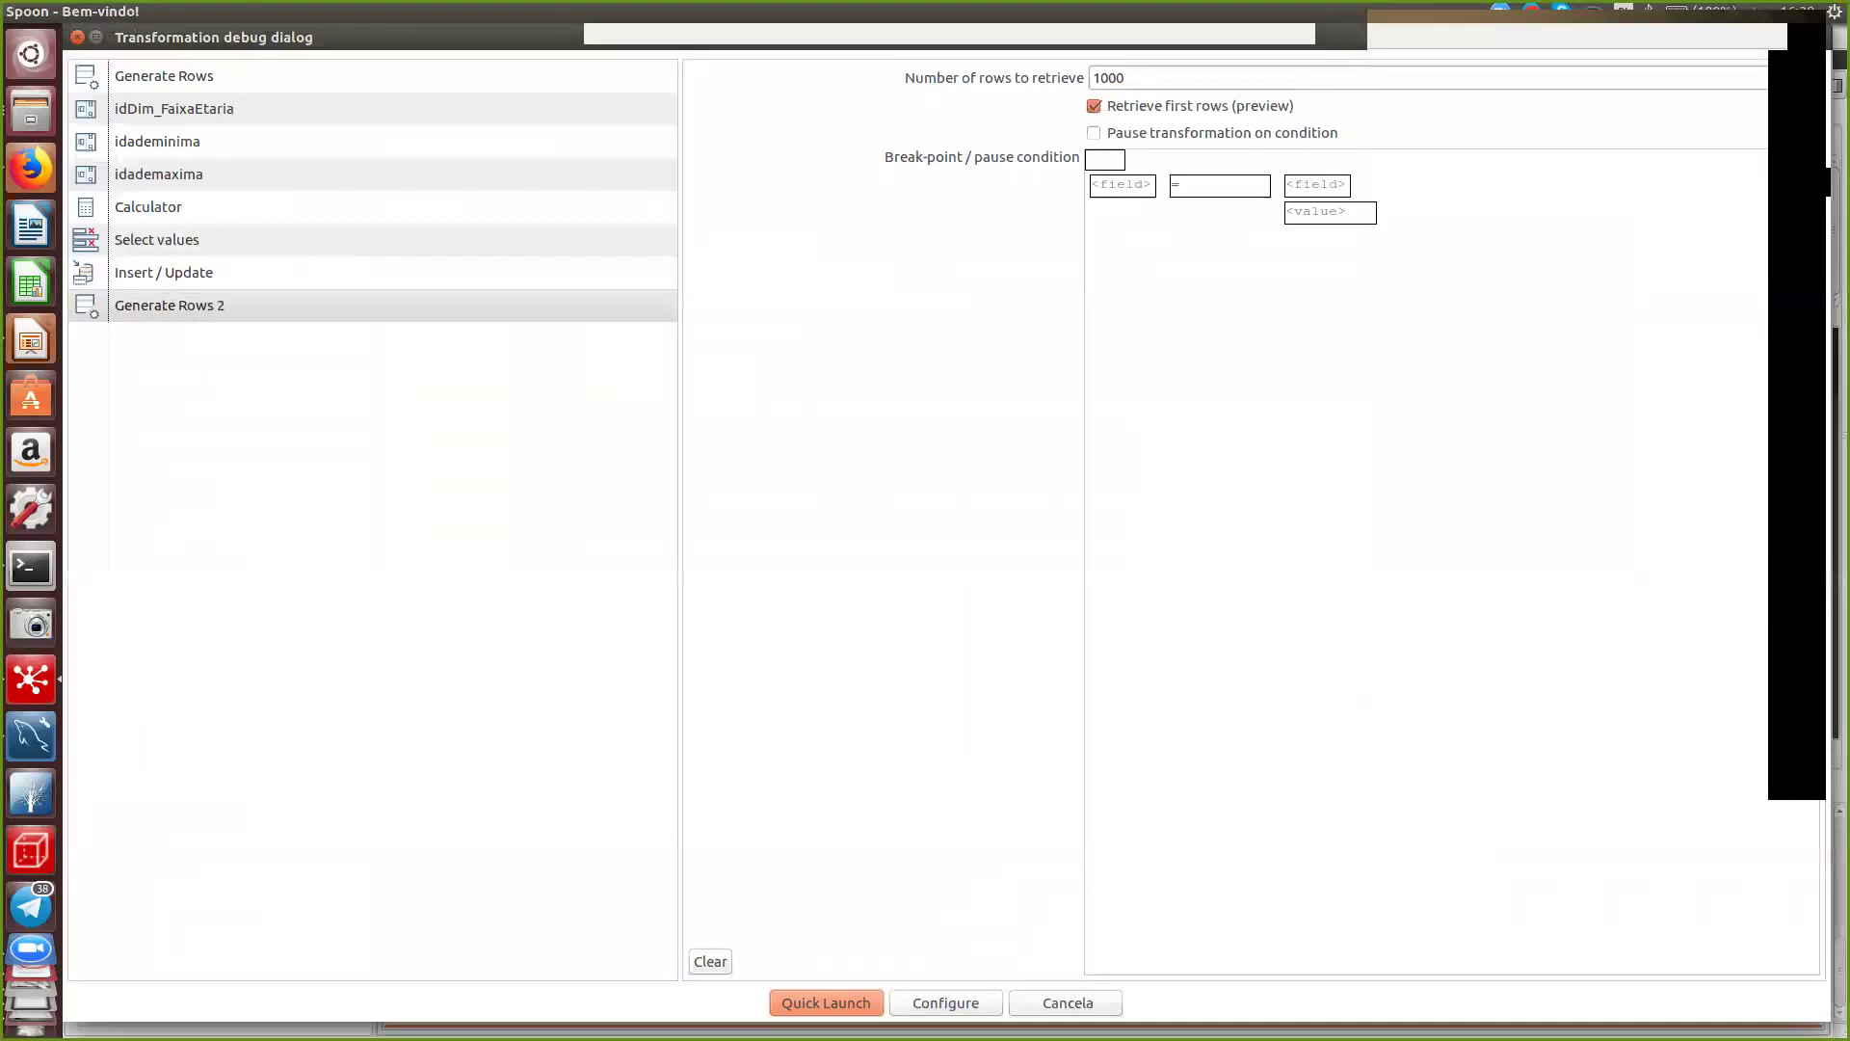
pyautogui.click(826, 1003)
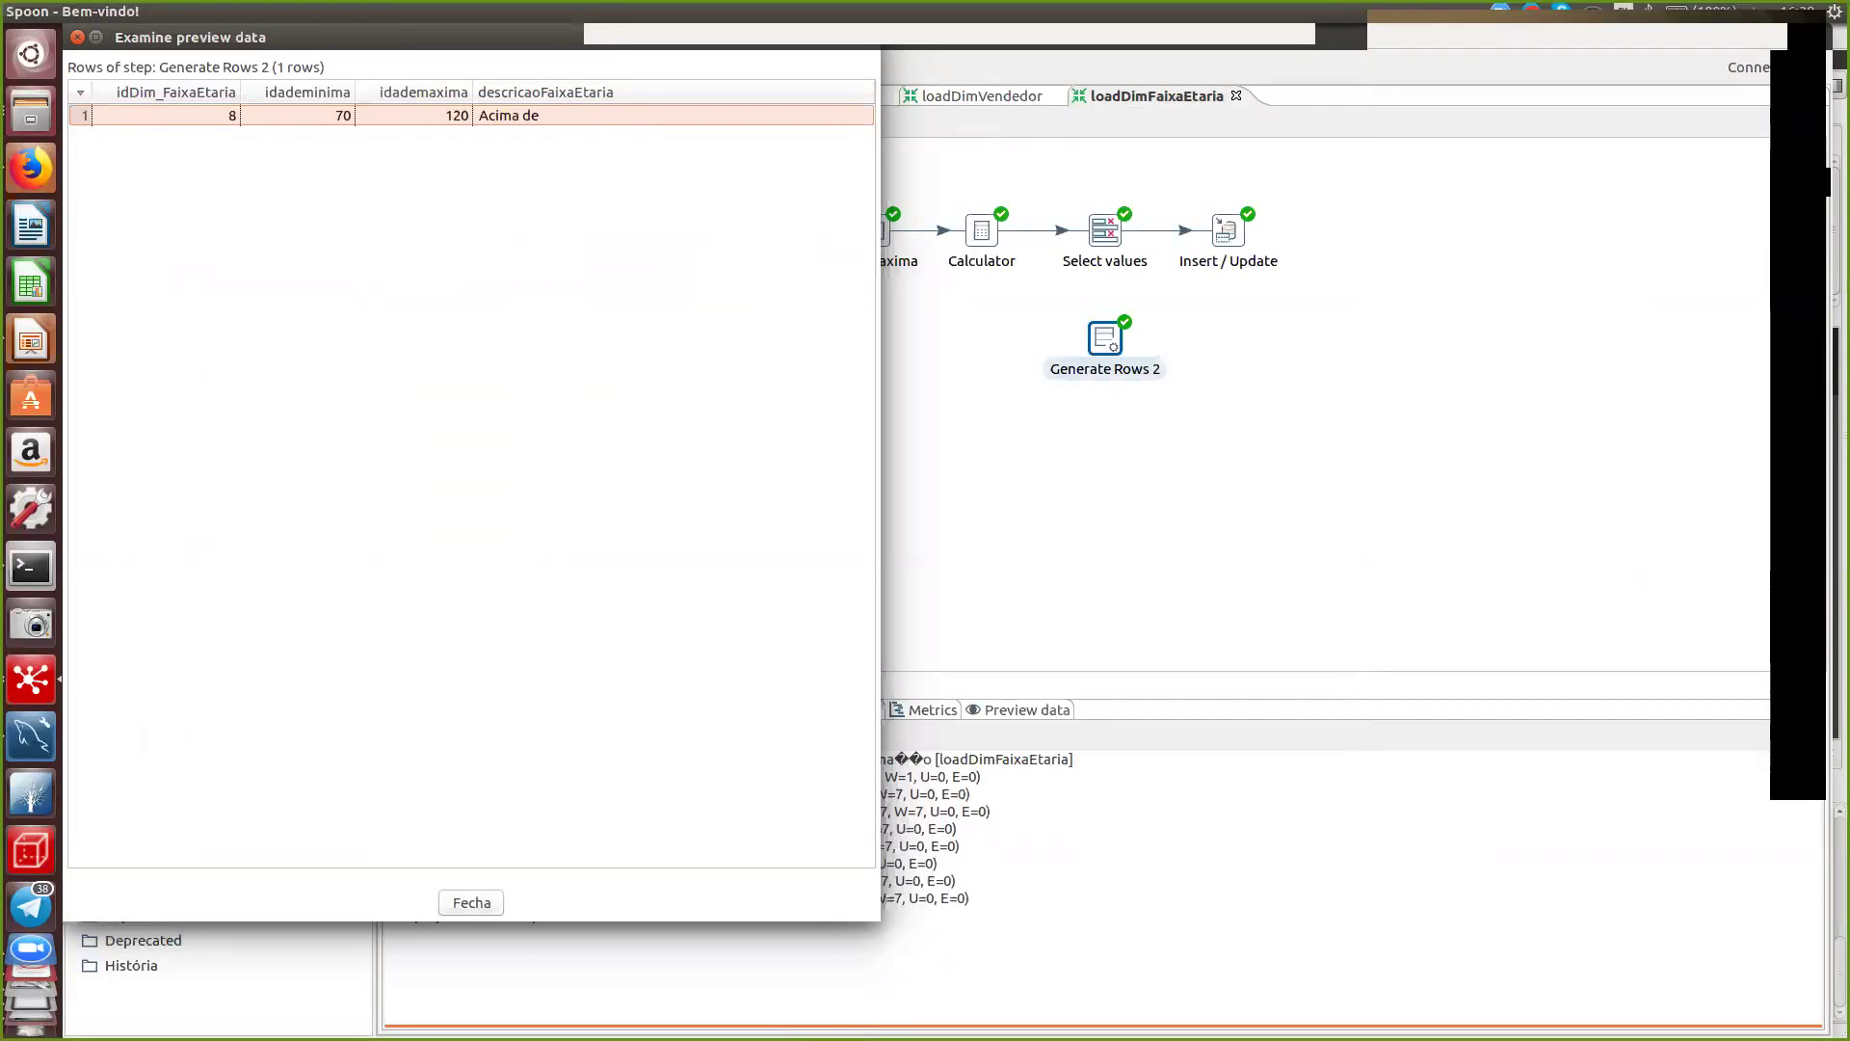
pyautogui.click(471, 902)
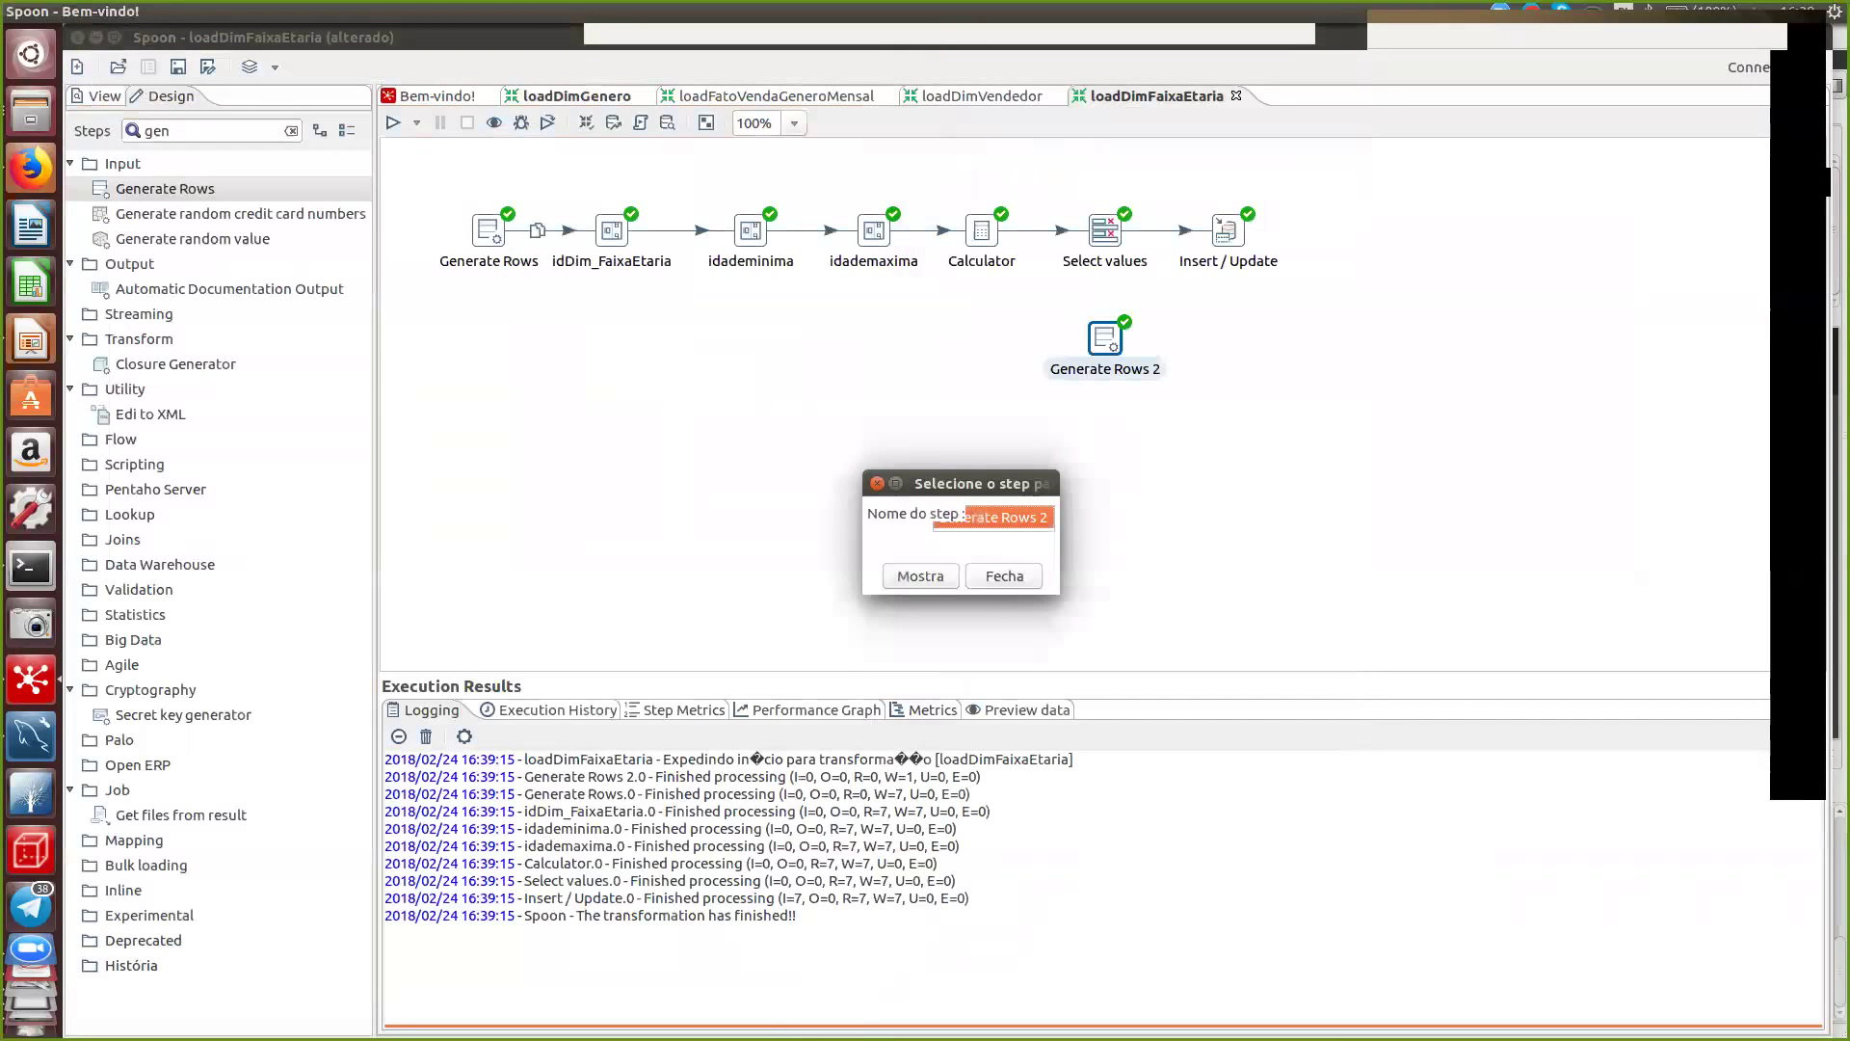
pyautogui.press('Escape')
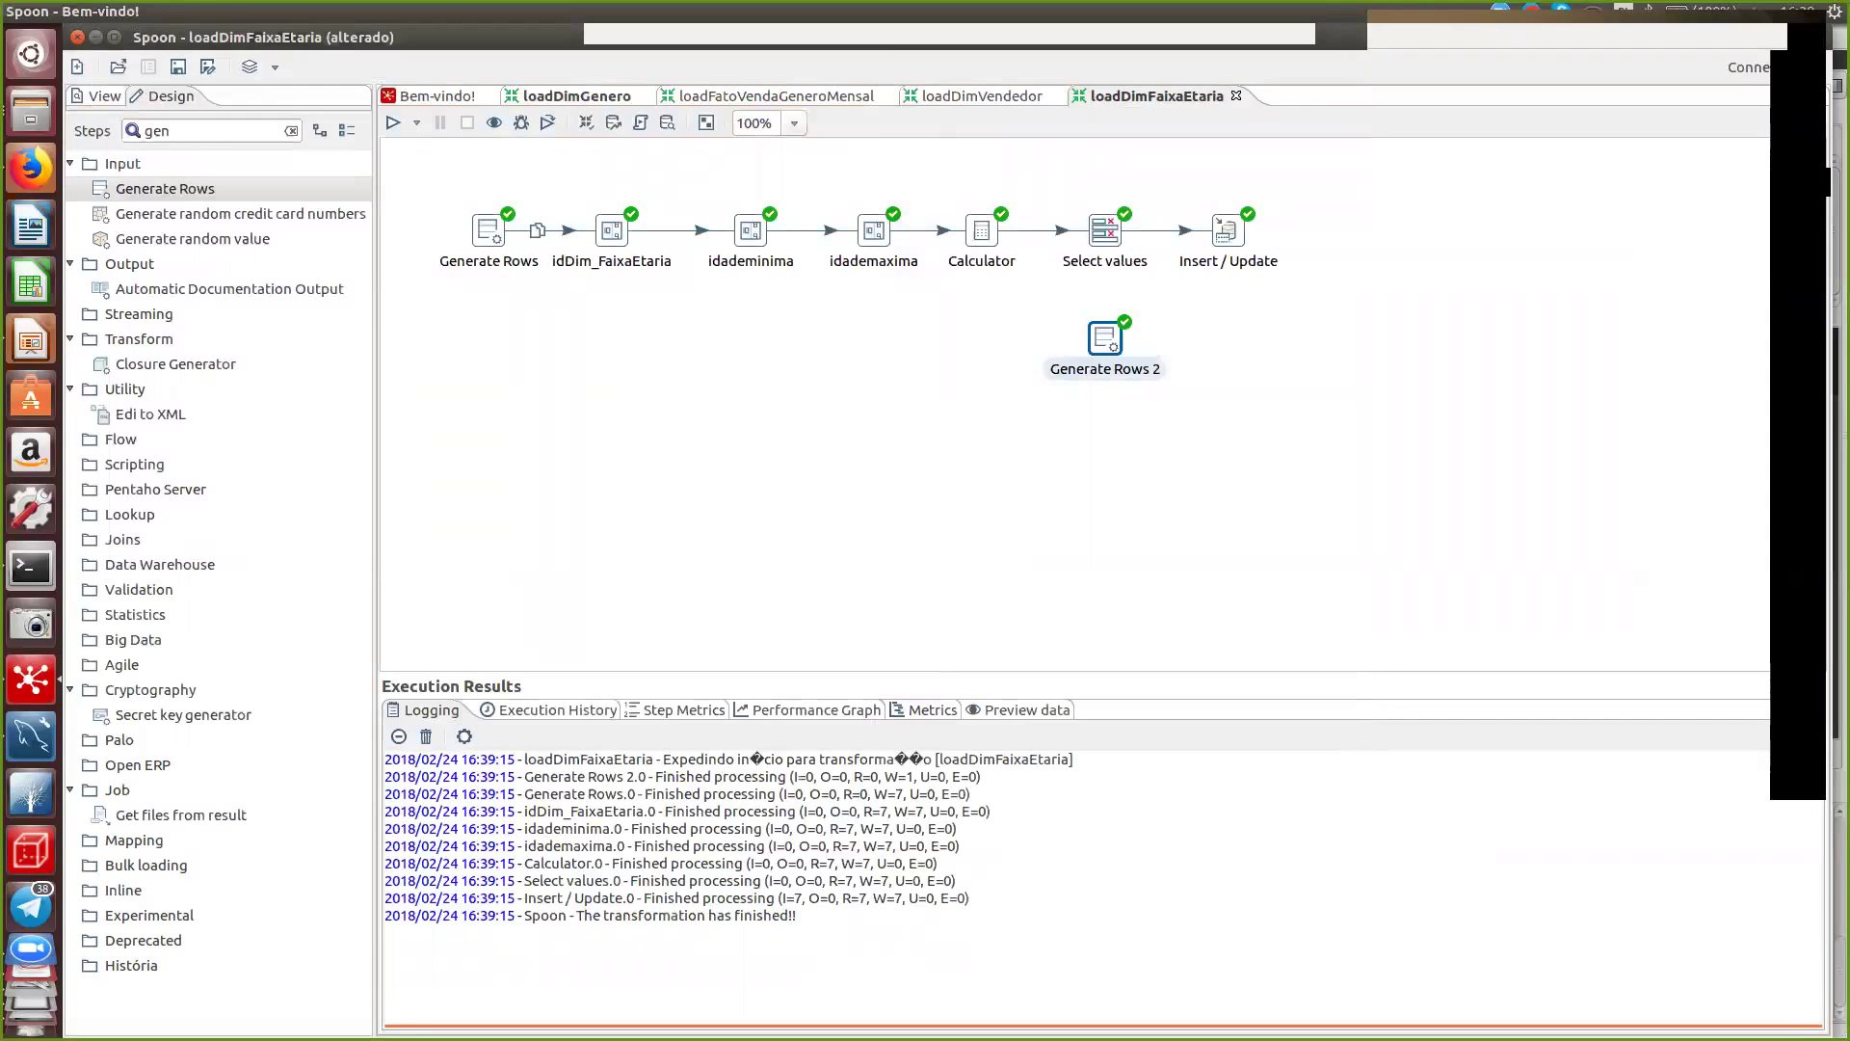
pyautogui.click(1104, 229)
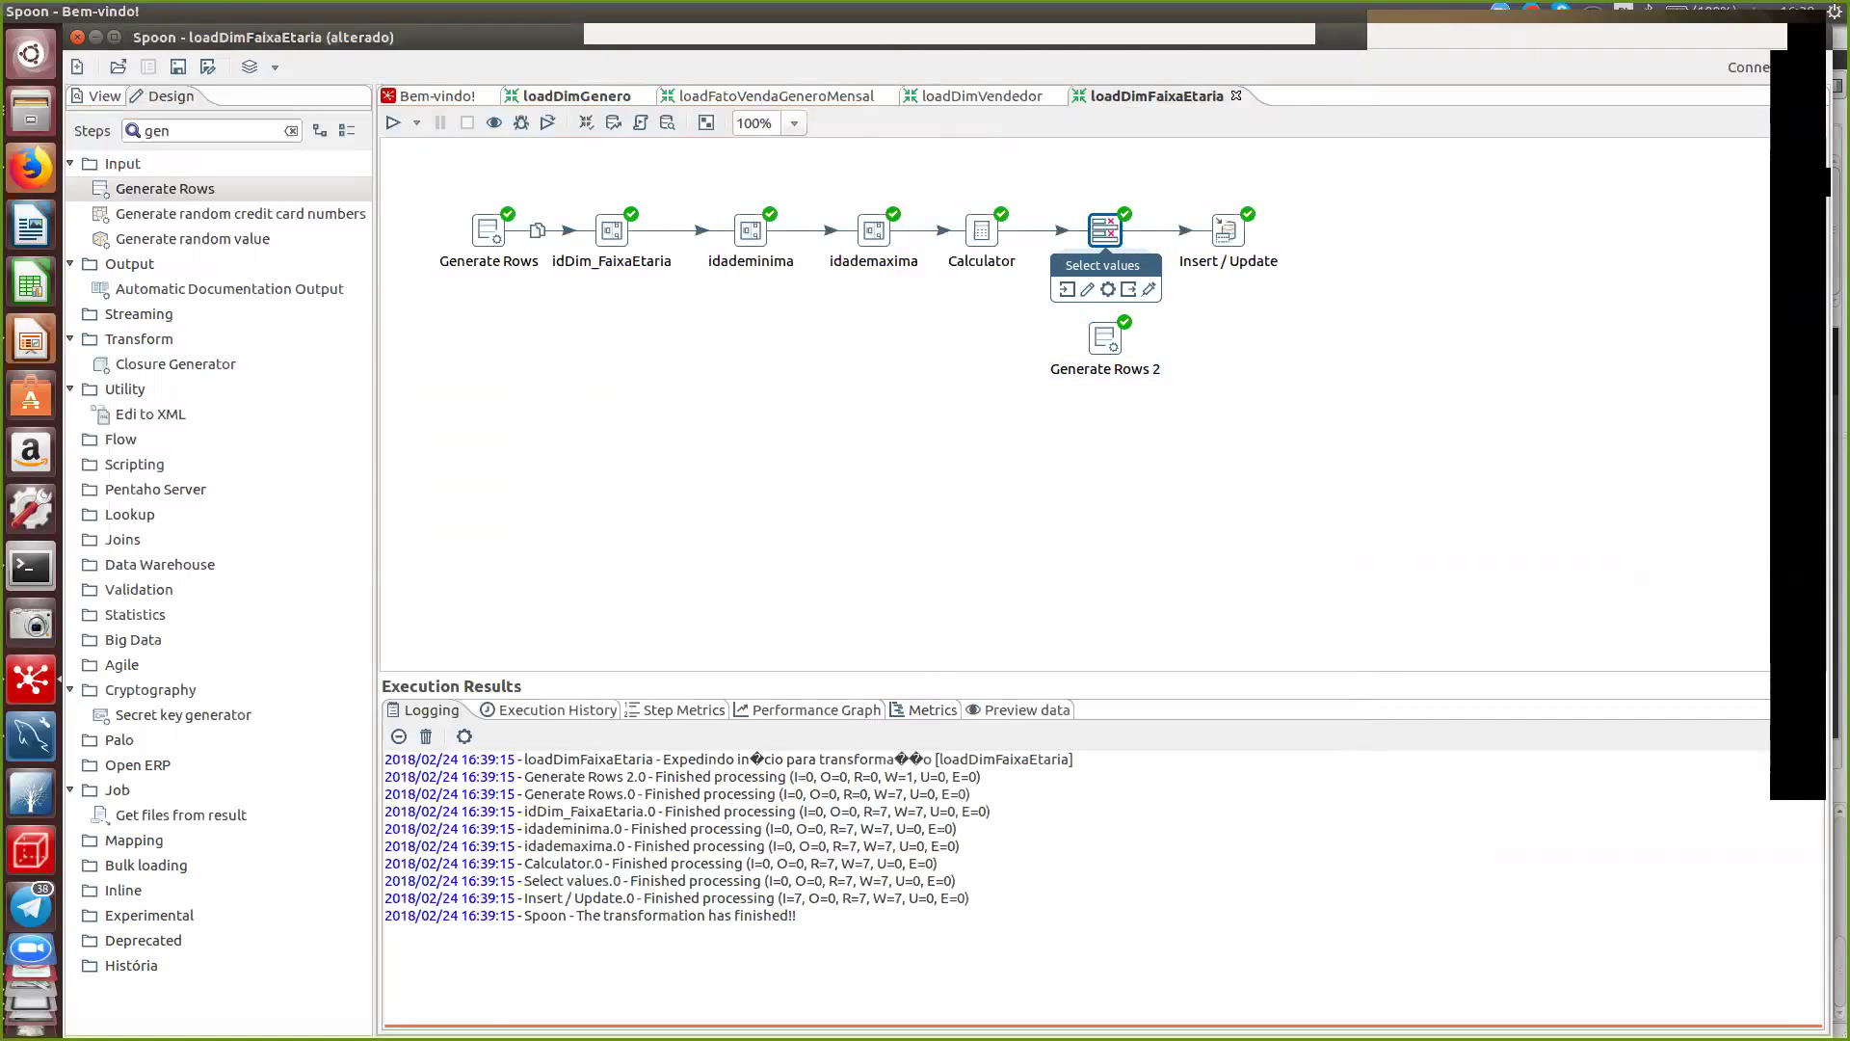
pyautogui.hotkey('ctrl', 'c')
pyautogui.hotkey('ctrl', 'v')
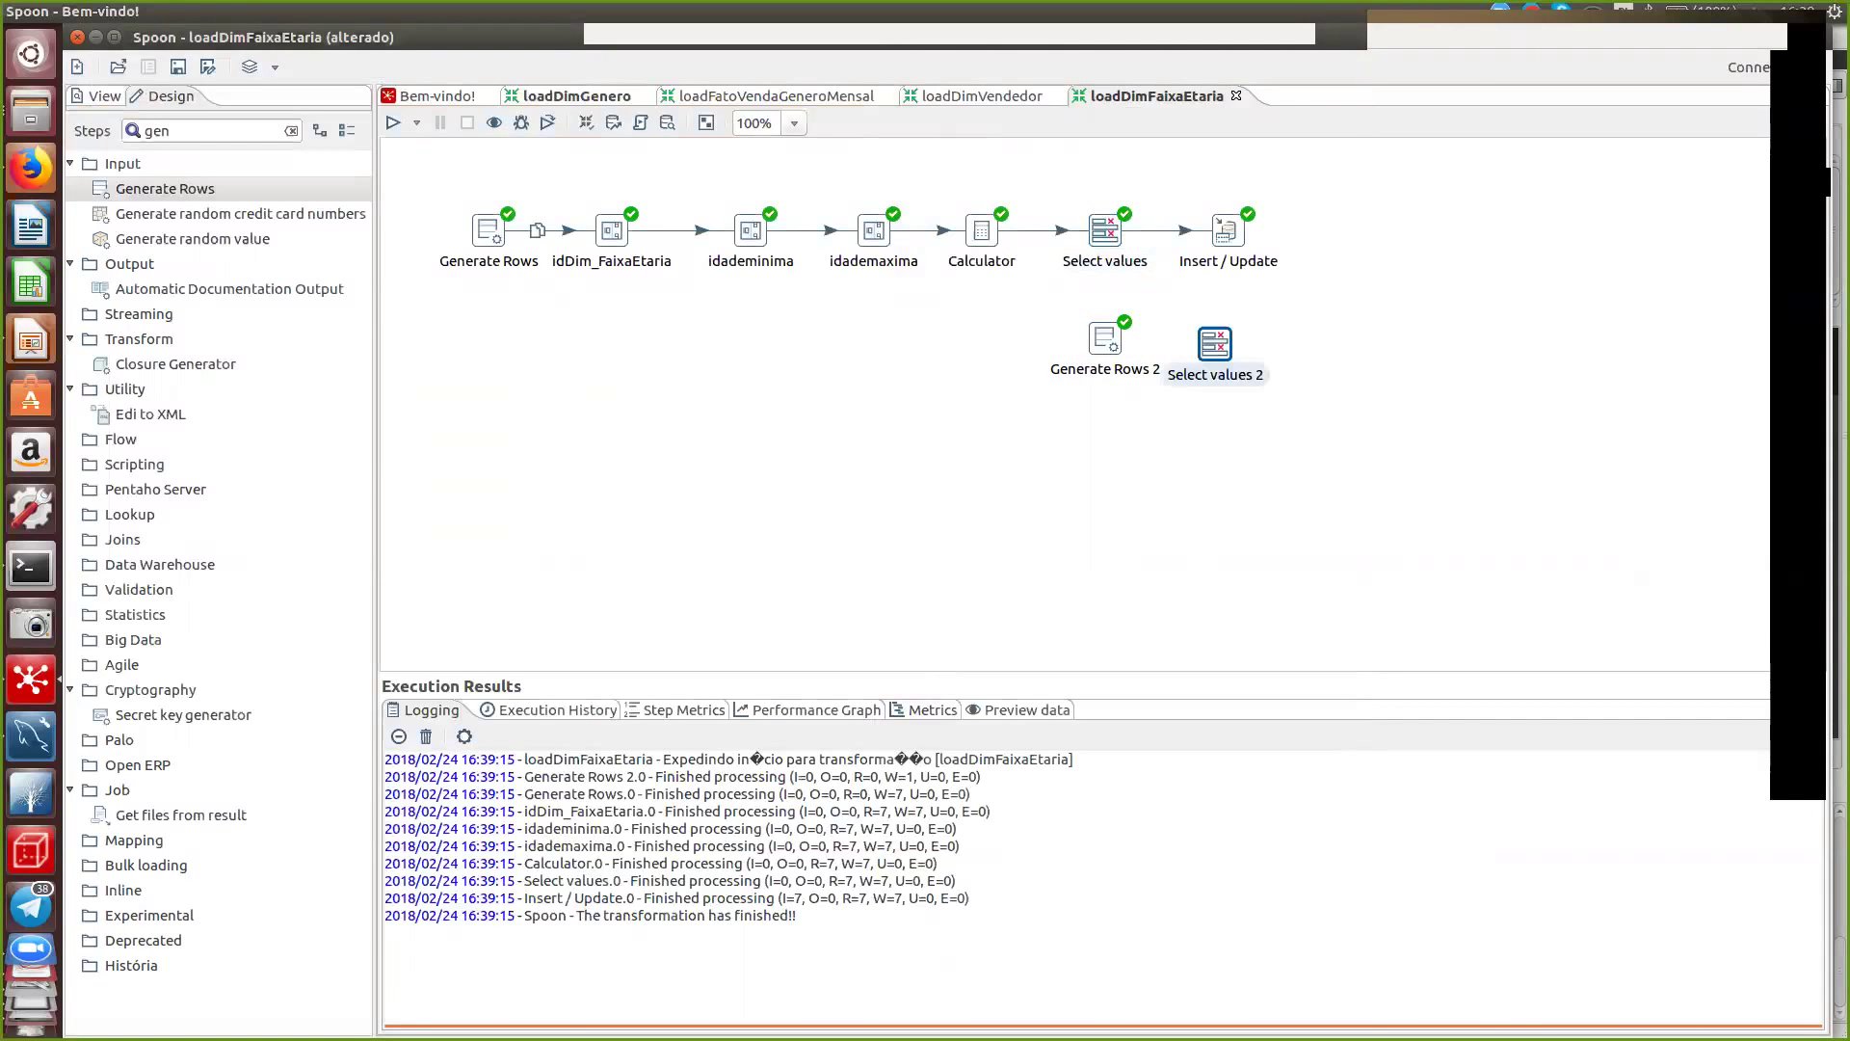
pyautogui.moveTo(1214, 343); pyautogui.dragTo(1227, 337)
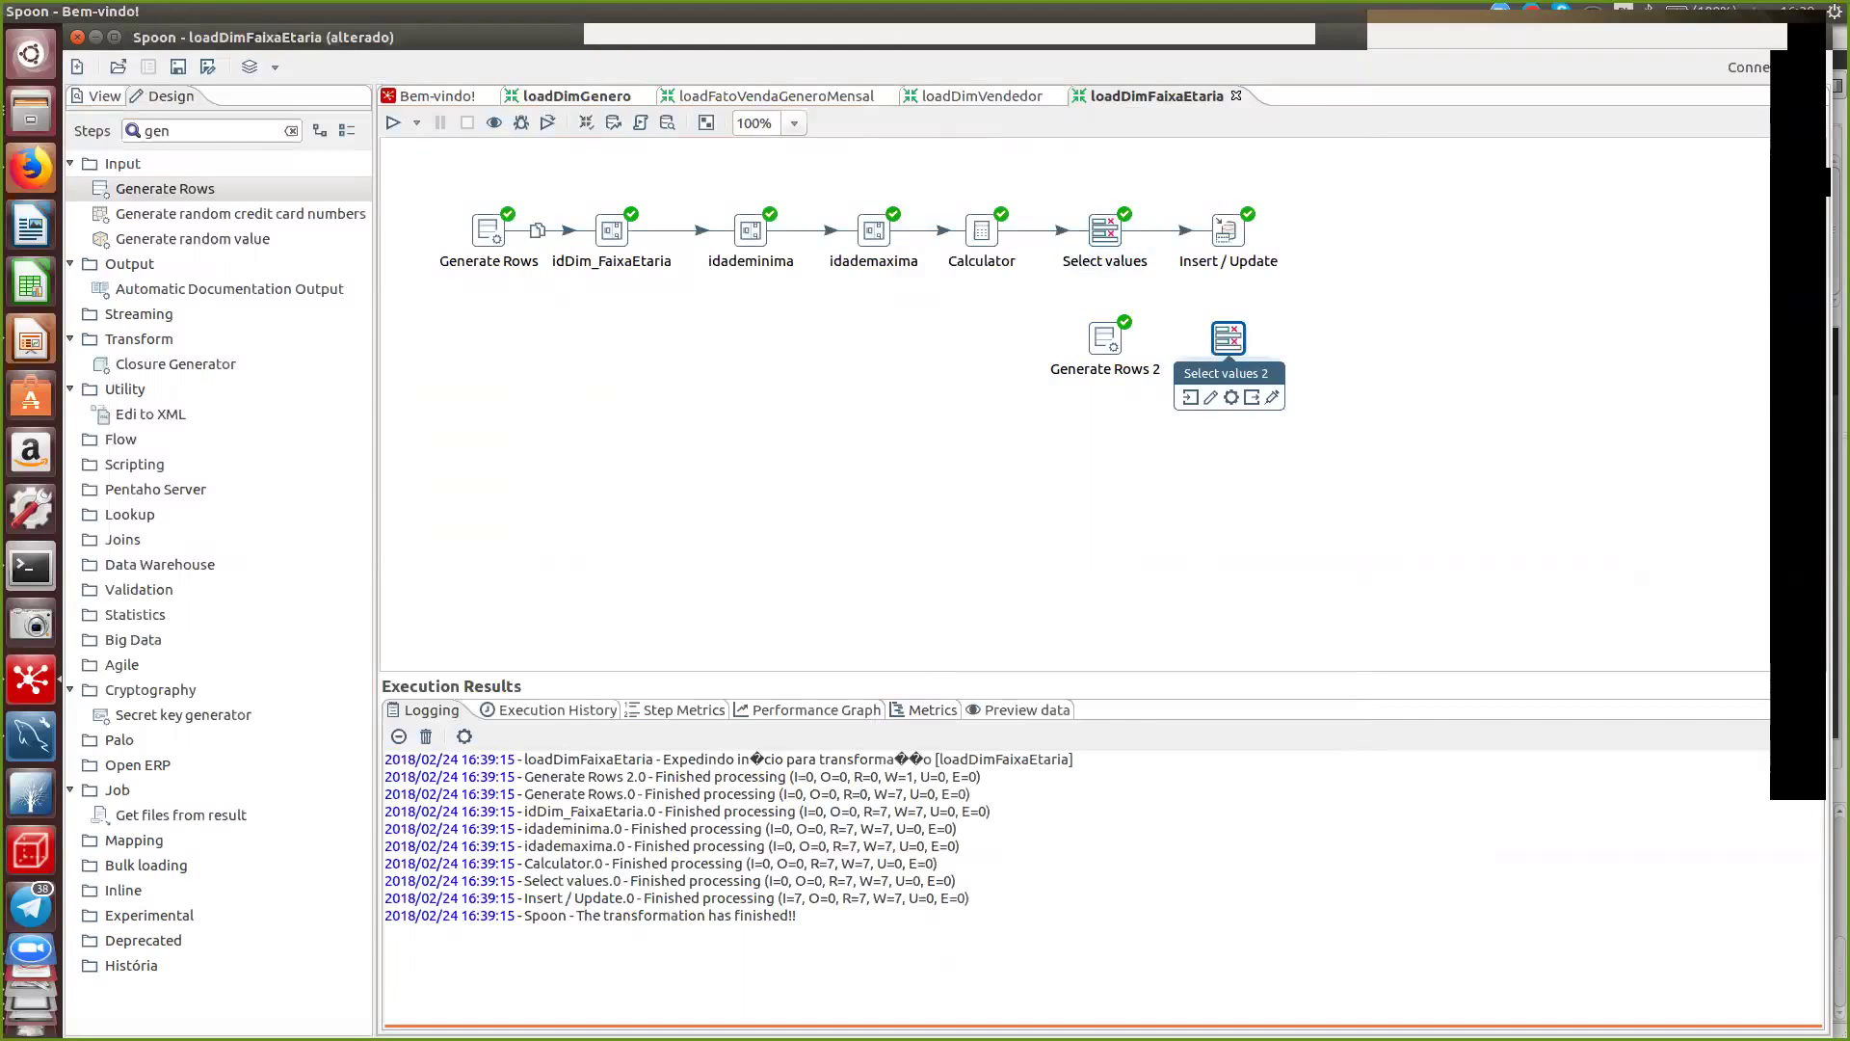
pyautogui.press('Delete')
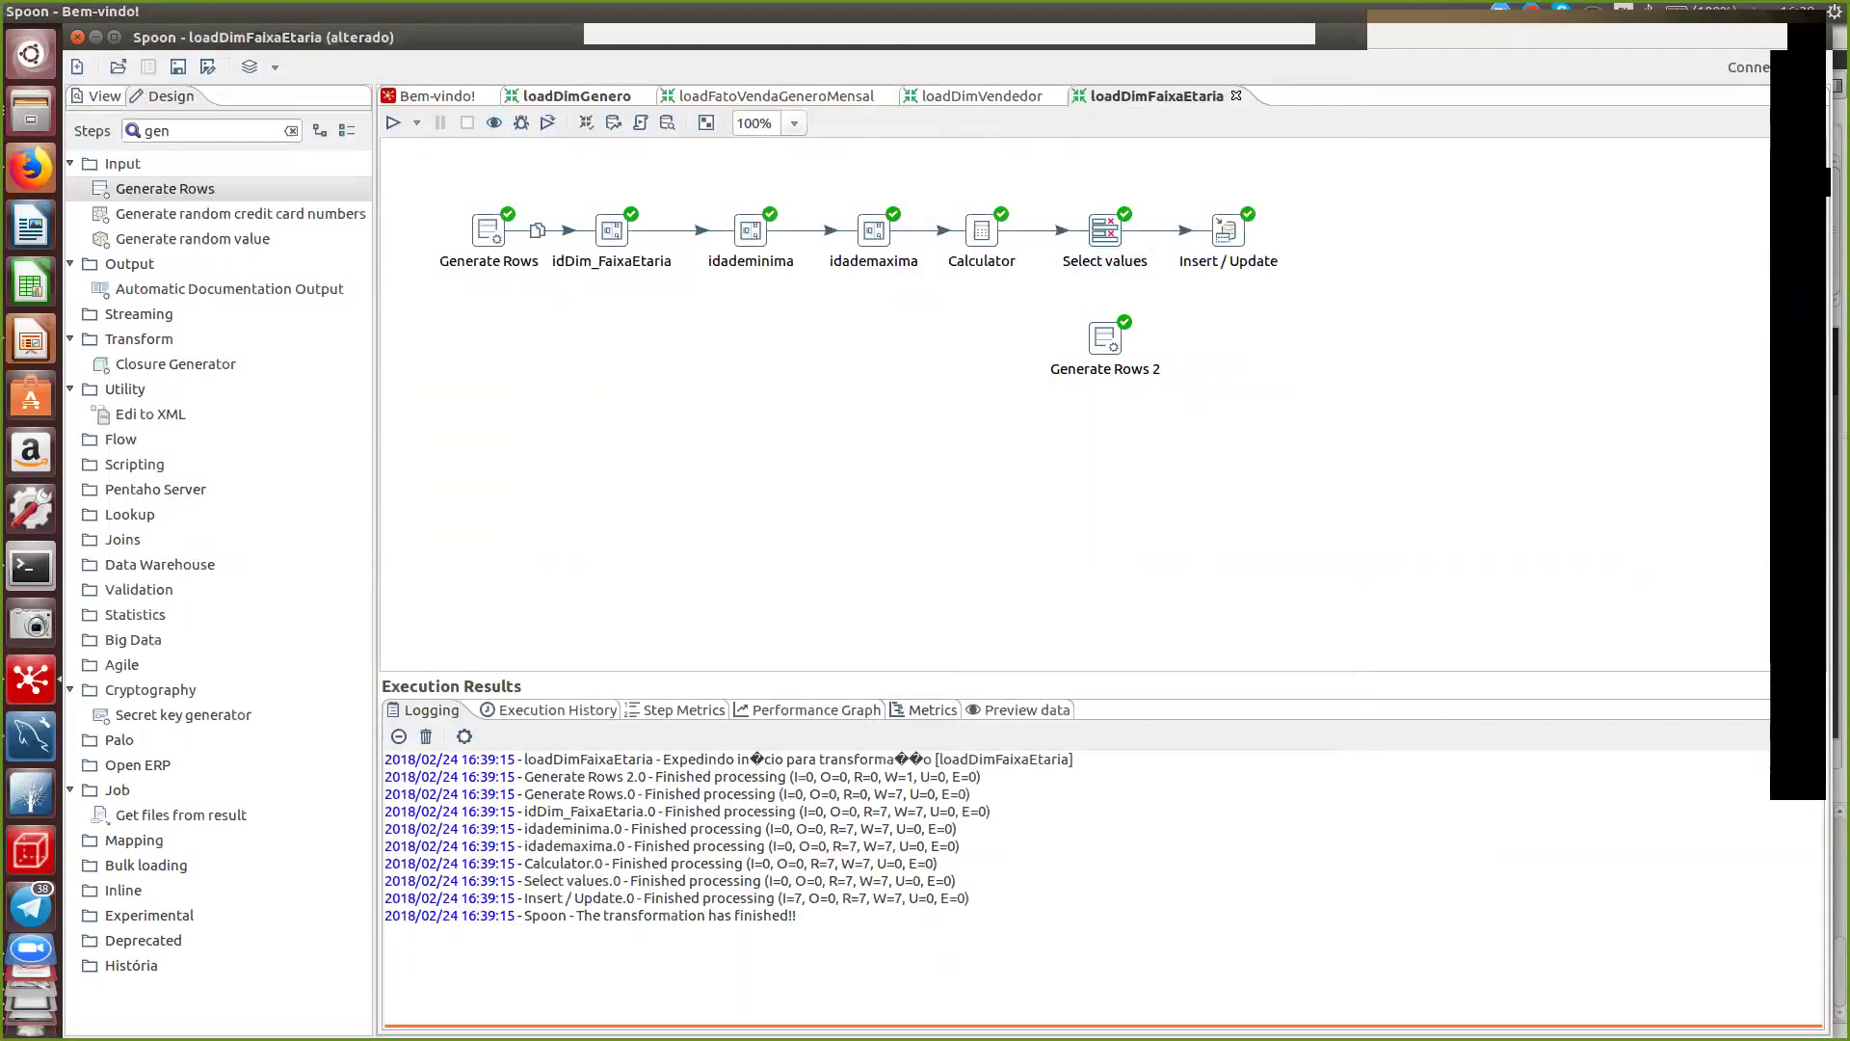
# - Connect Generate Rows 2 to the Insert / Update step and rename it "Acima de"
pyautogui.moveTo(1106, 337)
pyautogui.moveTo(1138, 397); pyautogui.dragTo(1226, 231)
pyautogui.doubleClick(1105, 338)
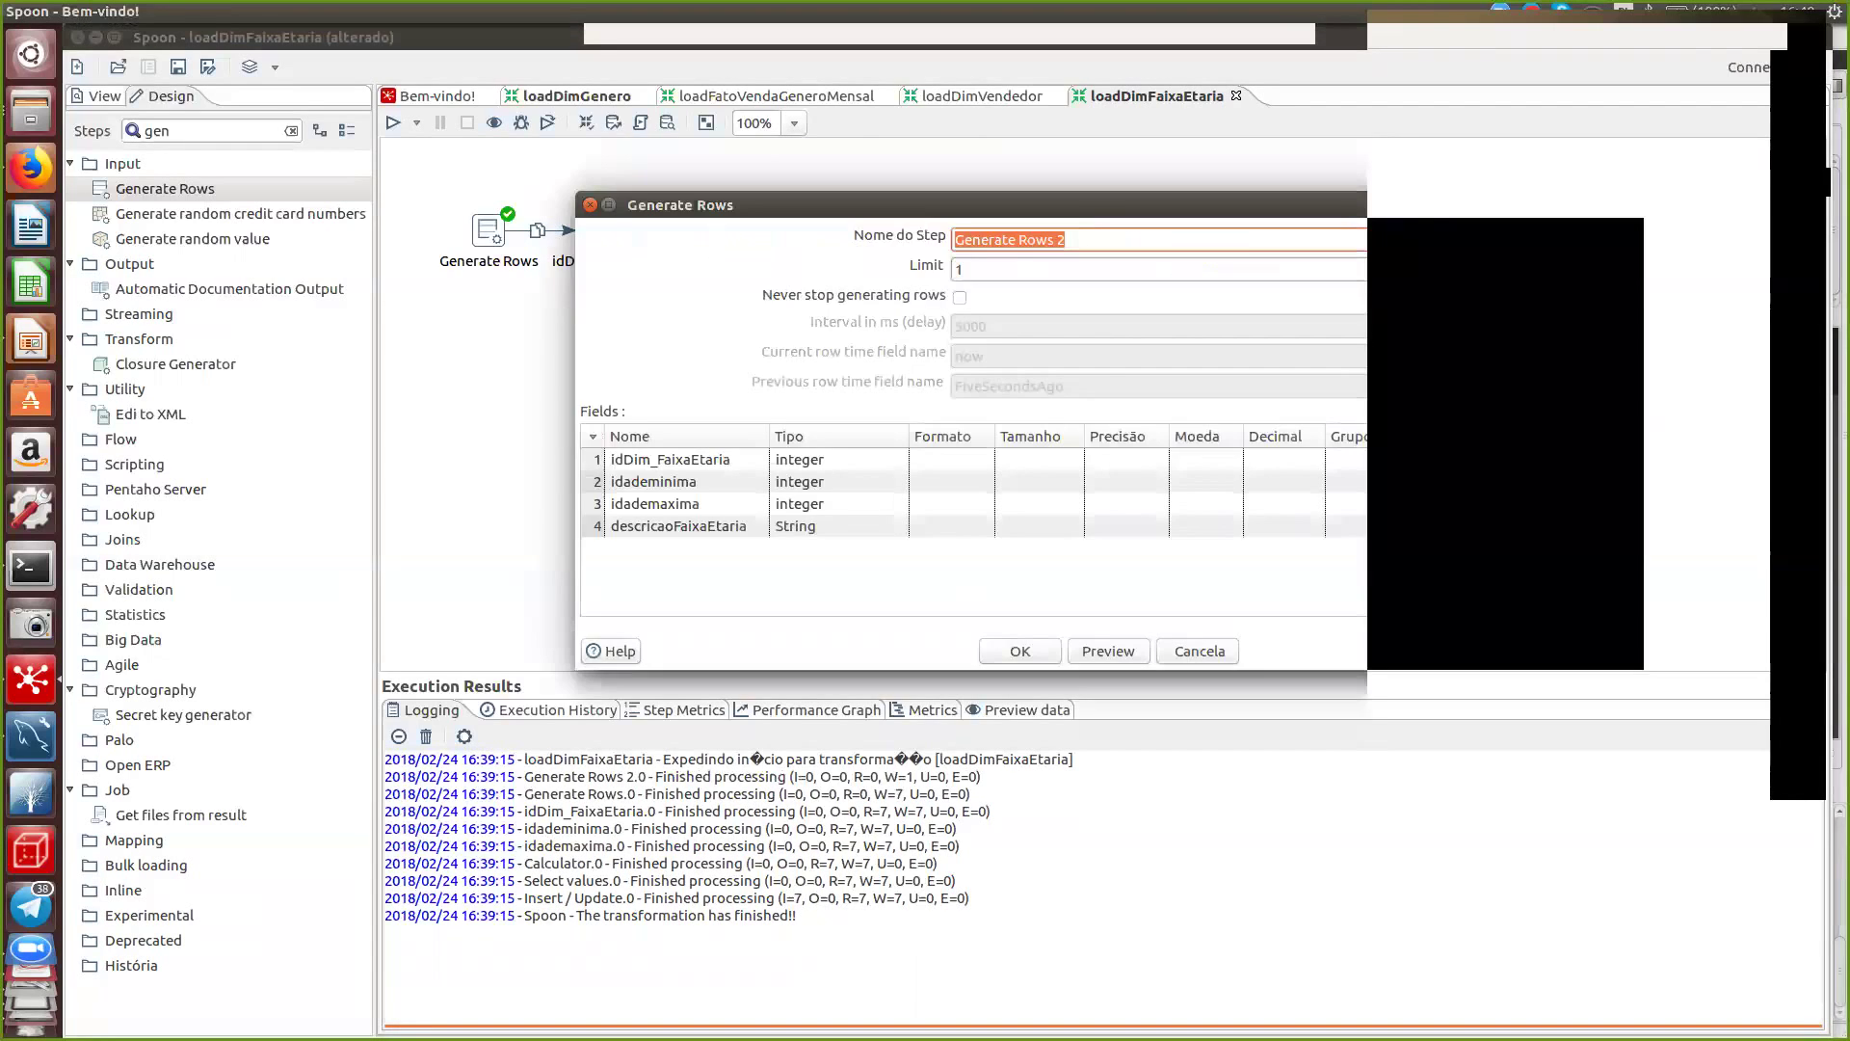
pyautogui.write('Acima de')
pyautogui.press('Return')
# - Duplicate the Acima de step, connect the copy to Insert / Update and place it directly below that step
pyautogui.hotkey('ctrl', 'c')
pyautogui.hotkey('ctrl', 'v')
pyautogui.moveTo(1229, 353); pyautogui.dragTo(1243, 338)
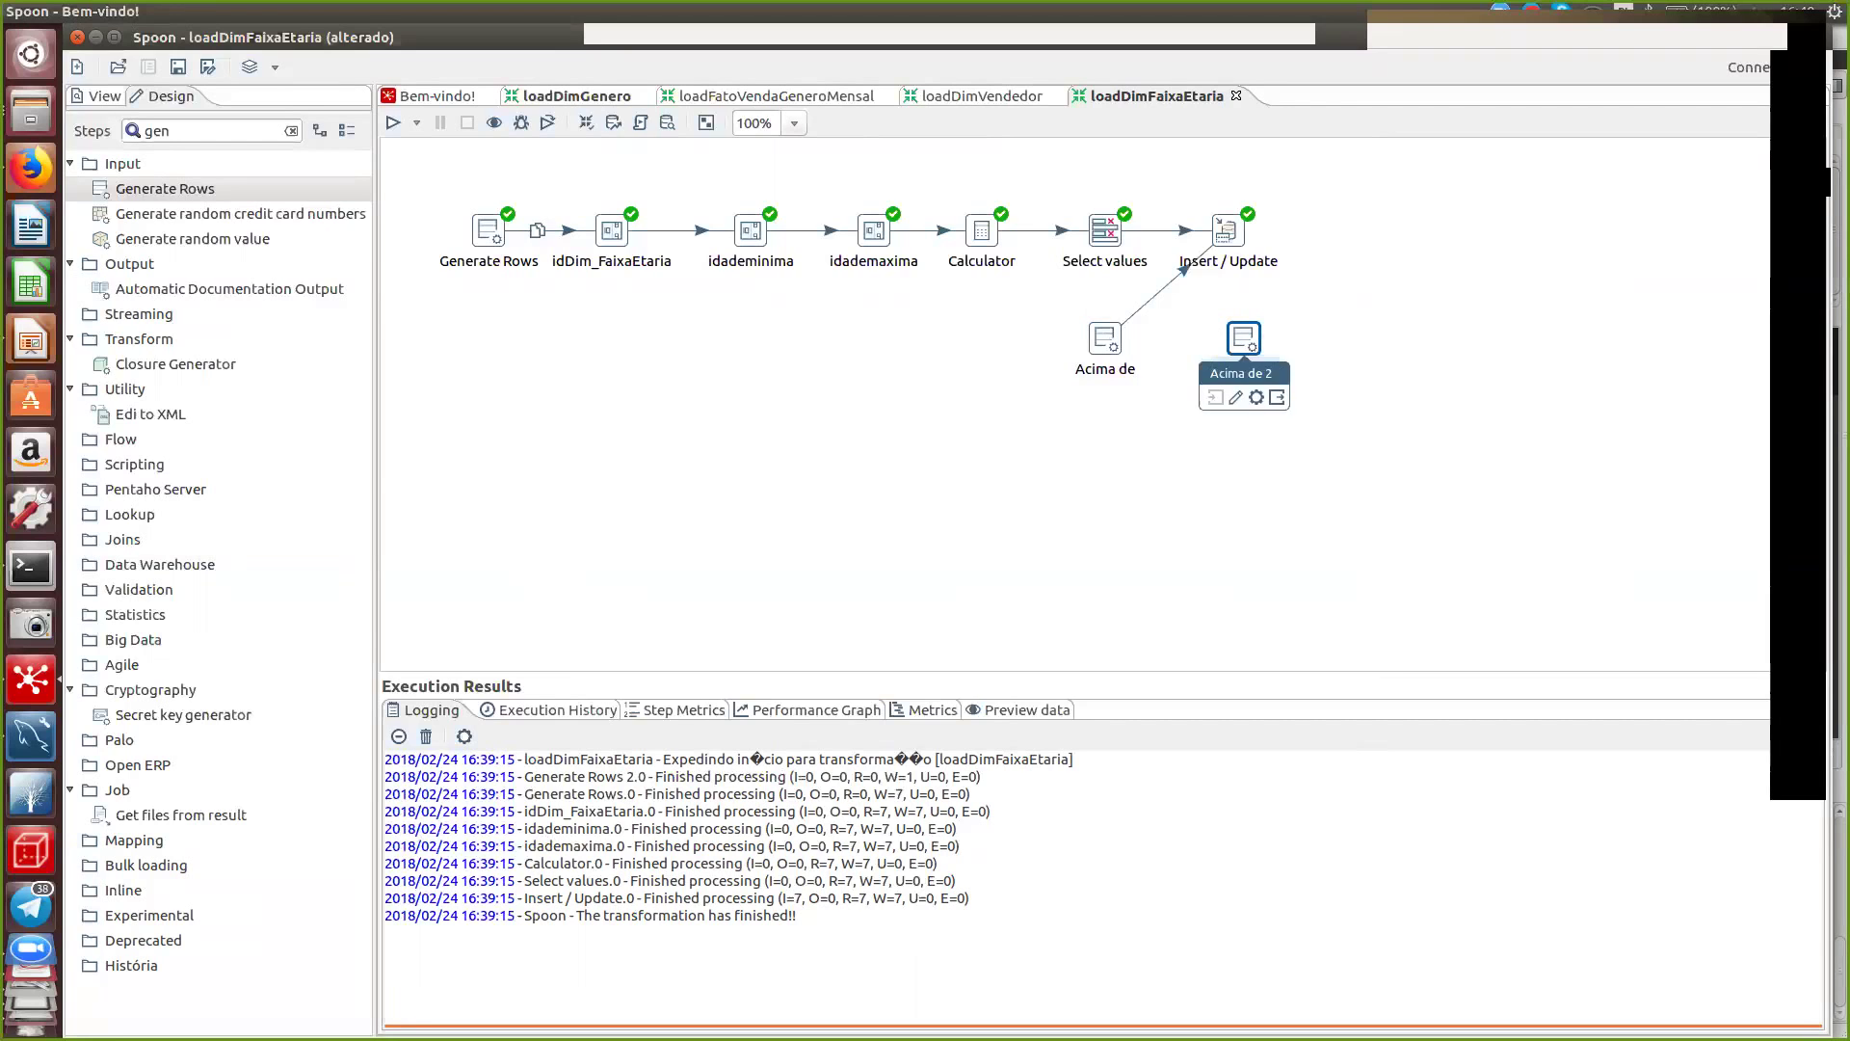
pyautogui.moveTo(1277, 397); pyautogui.dragTo(1226, 231)
pyautogui.moveTo(1244, 338); pyautogui.dragTo(1229, 338)
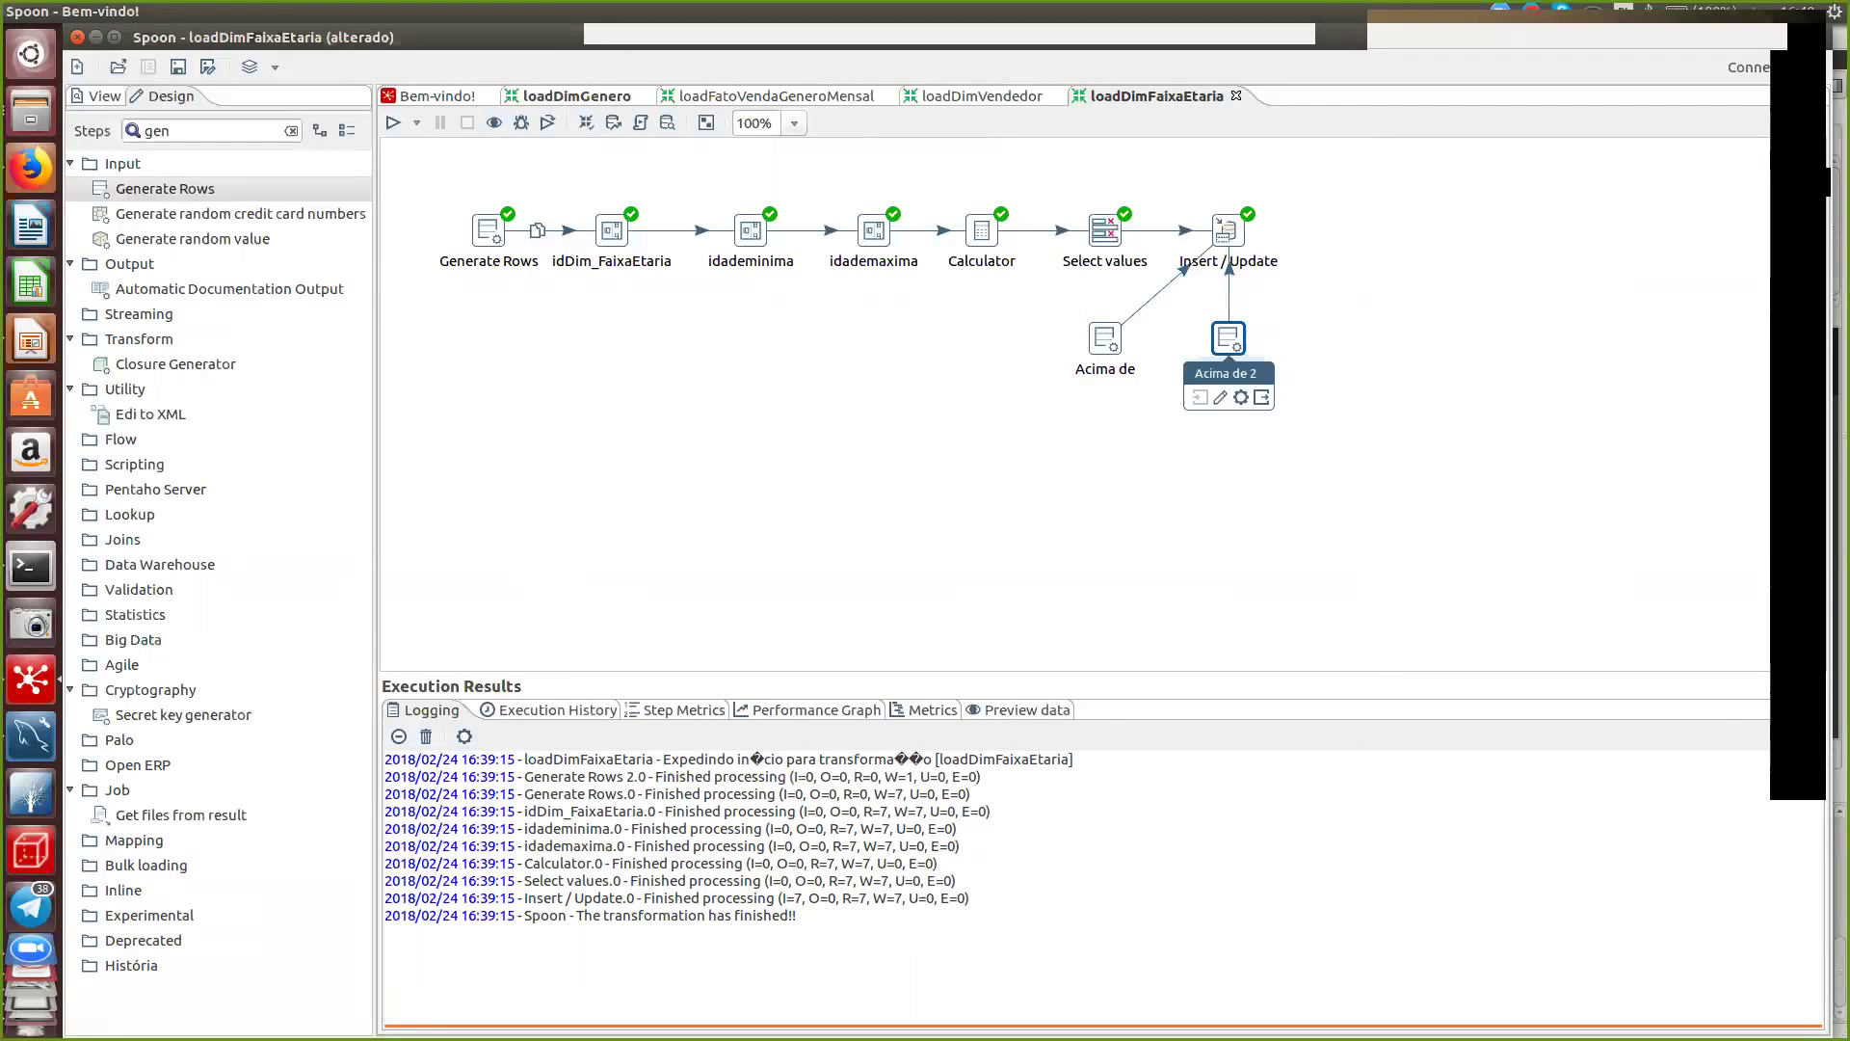
# - Rename the copied step "Inválido" and set its ID, minimum age and maximum age values to -7 and its description to "Inválido"
pyautogui.doubleClick(1229, 337)
pyautogui.write('In')
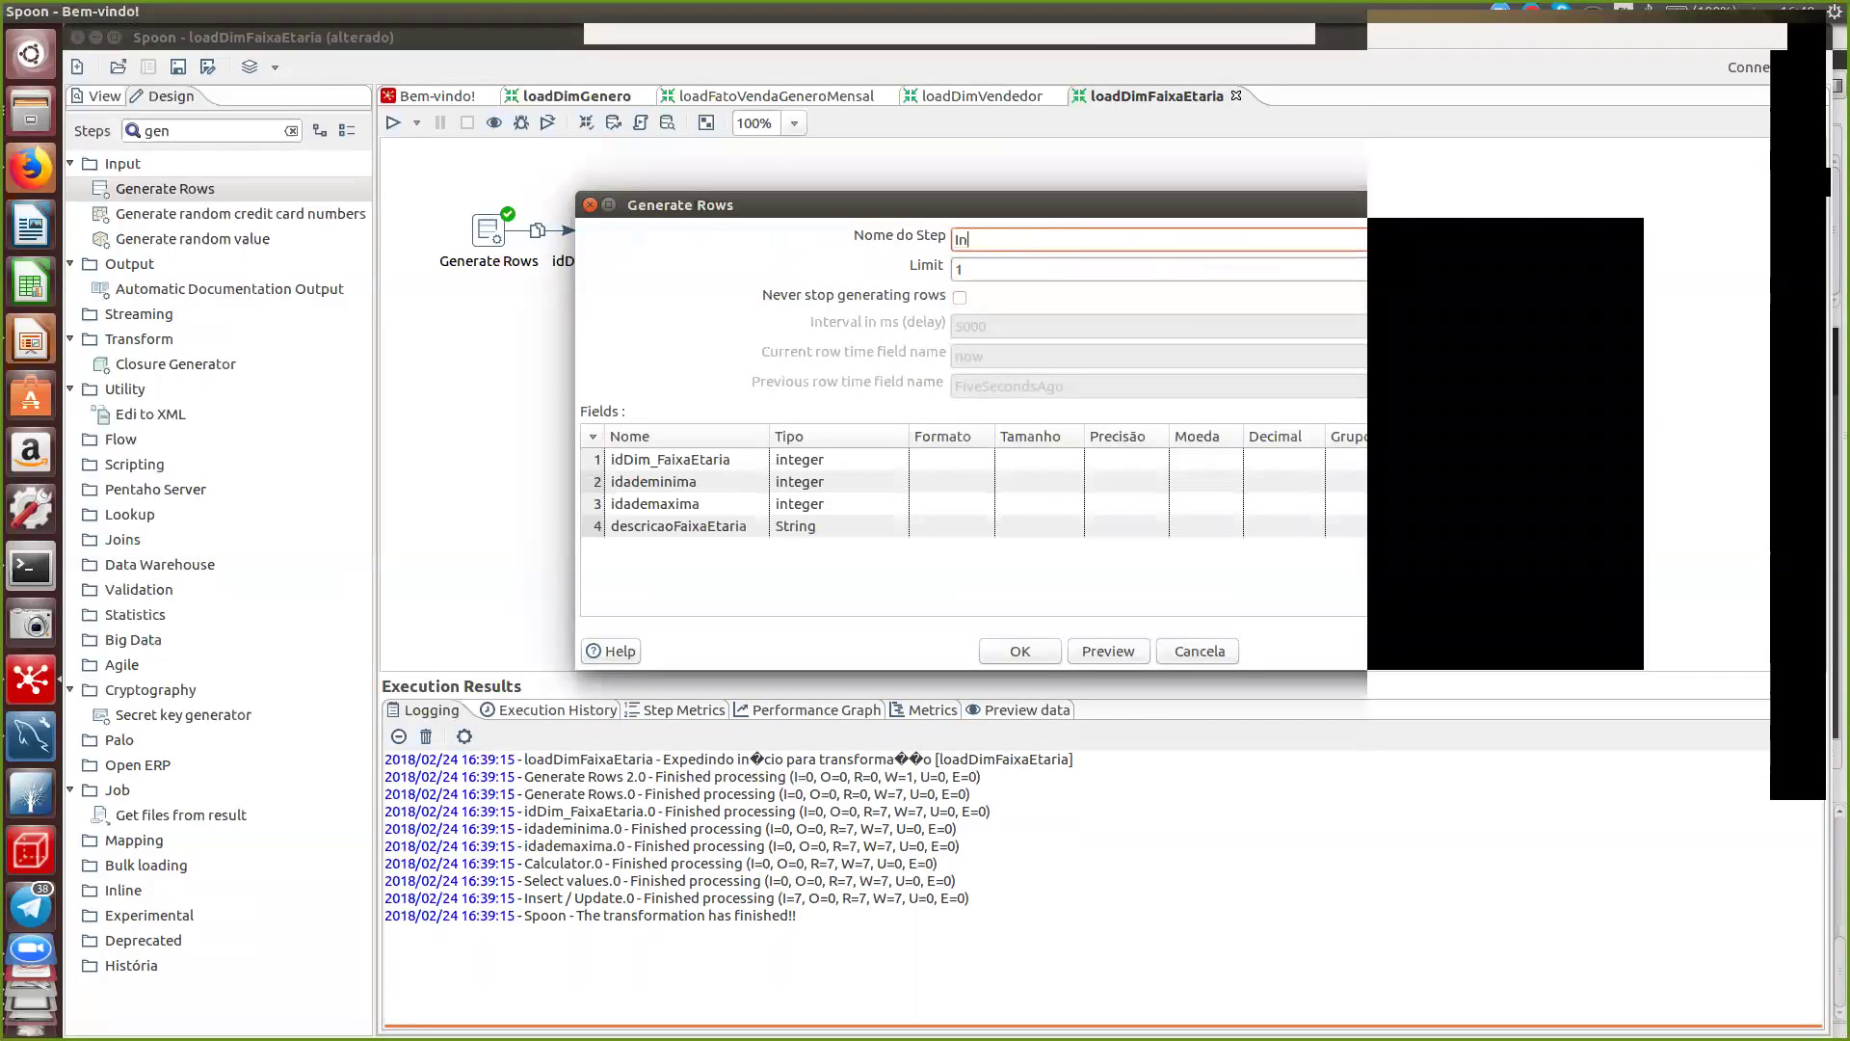
pyautogui.write('válido')
pyautogui.click(675, 460)
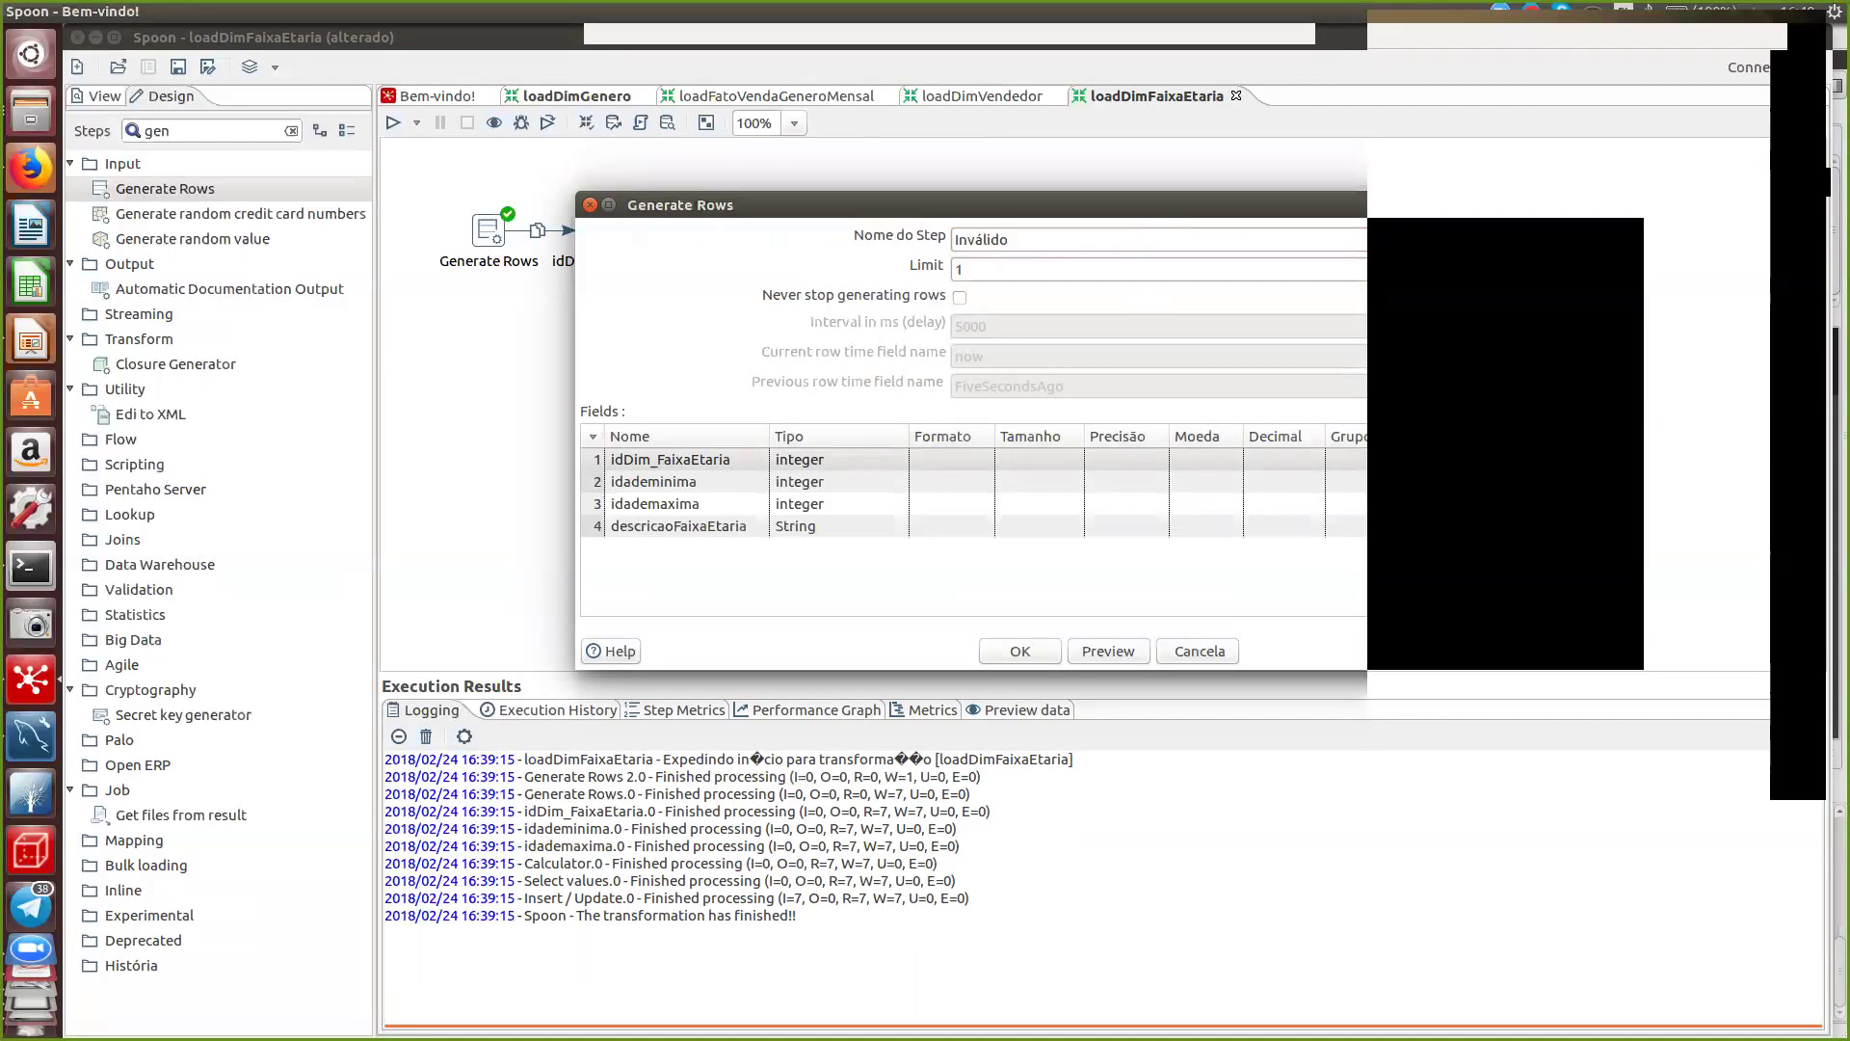
pyautogui.click(675, 482)
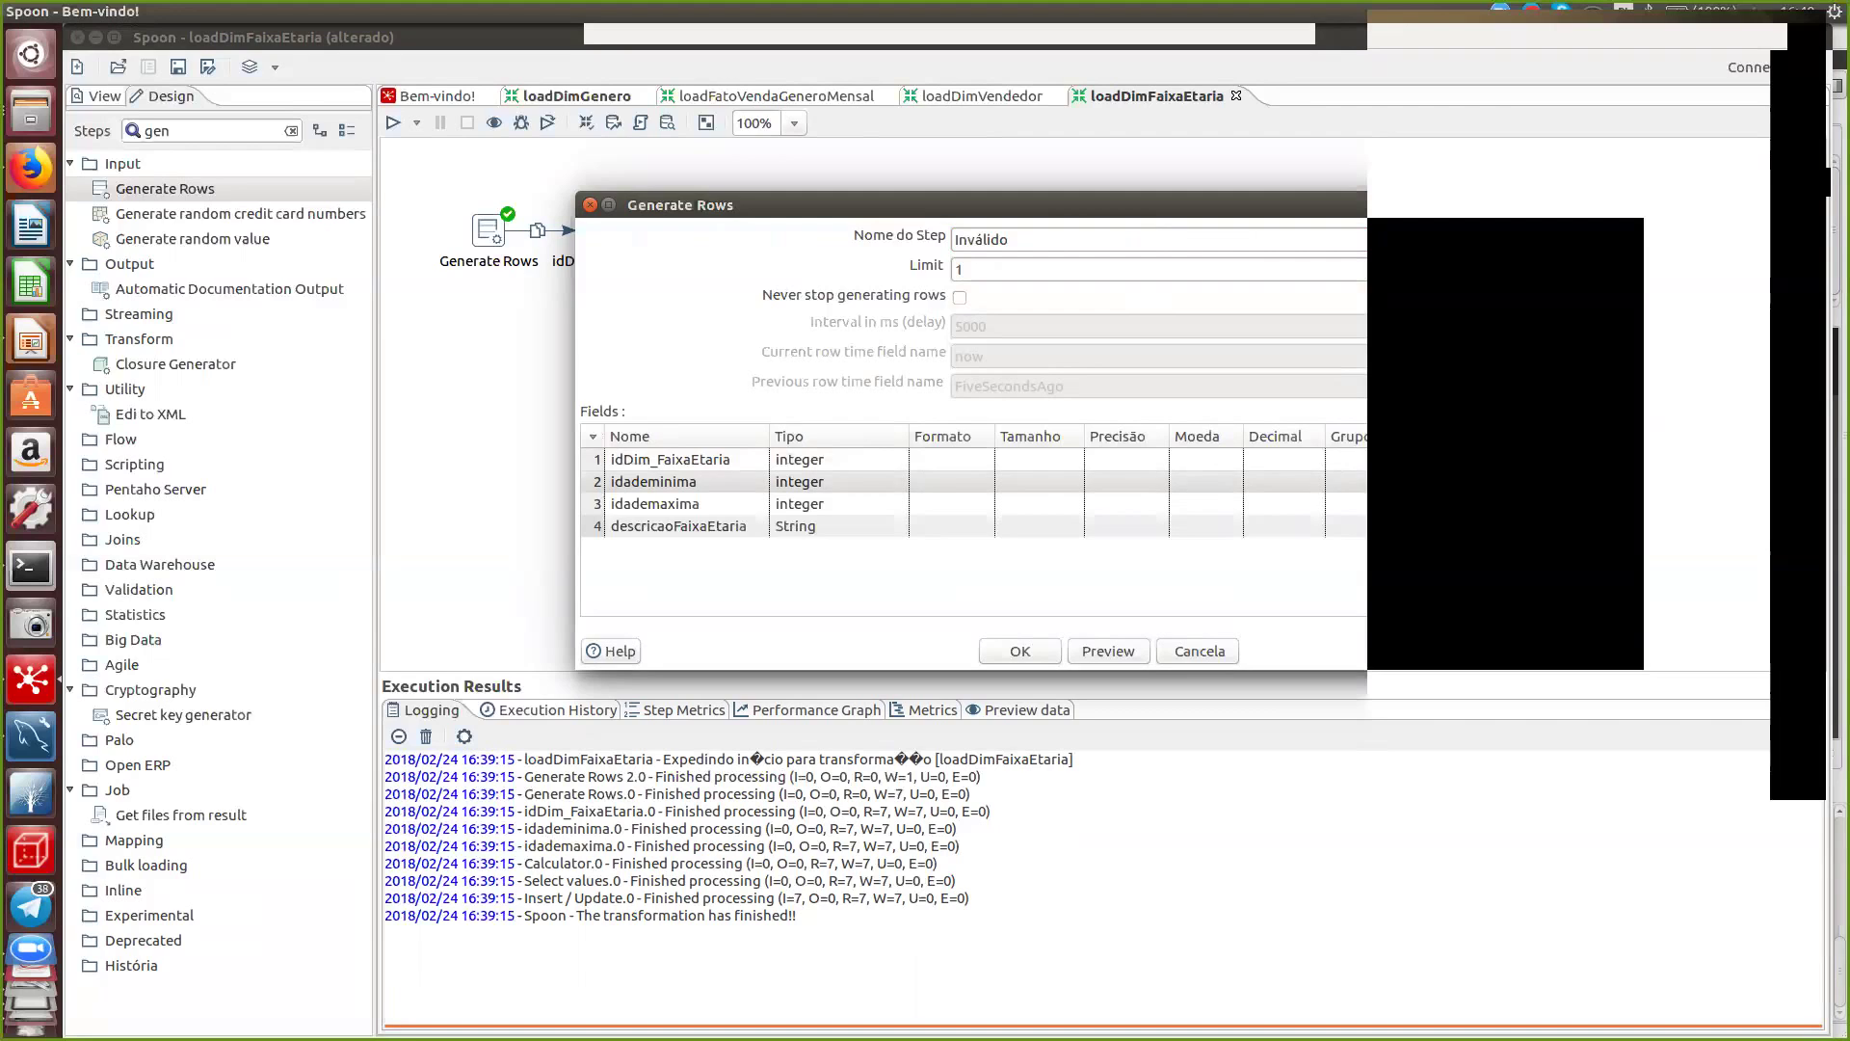
pyautogui.click(1350, 504)
pyautogui.click(1350, 526)
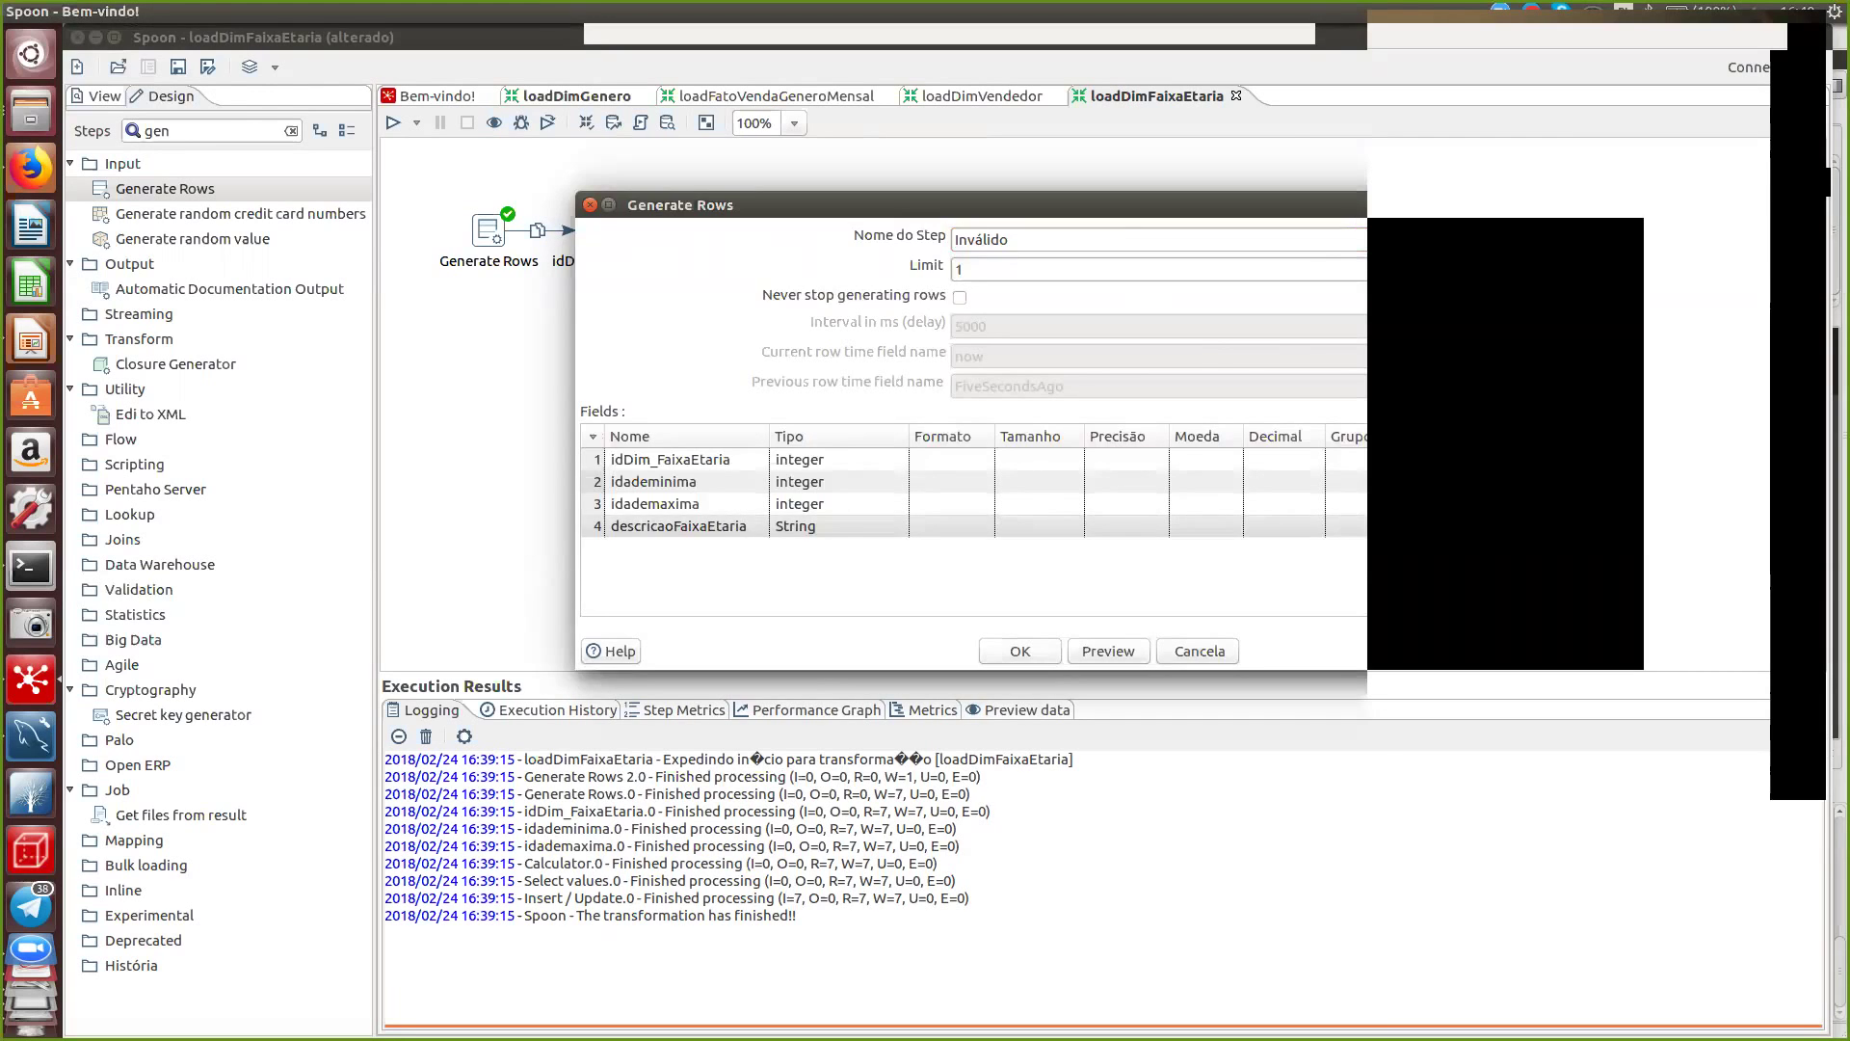
pyautogui.click(1019, 650)
# - Save and run the transformation with the local Pentaho configuration, and rerun the dim_faixaetaria query in MySQL Workbench
pyautogui.hotkey('ctrl', 's')
pyautogui.click(393, 123)
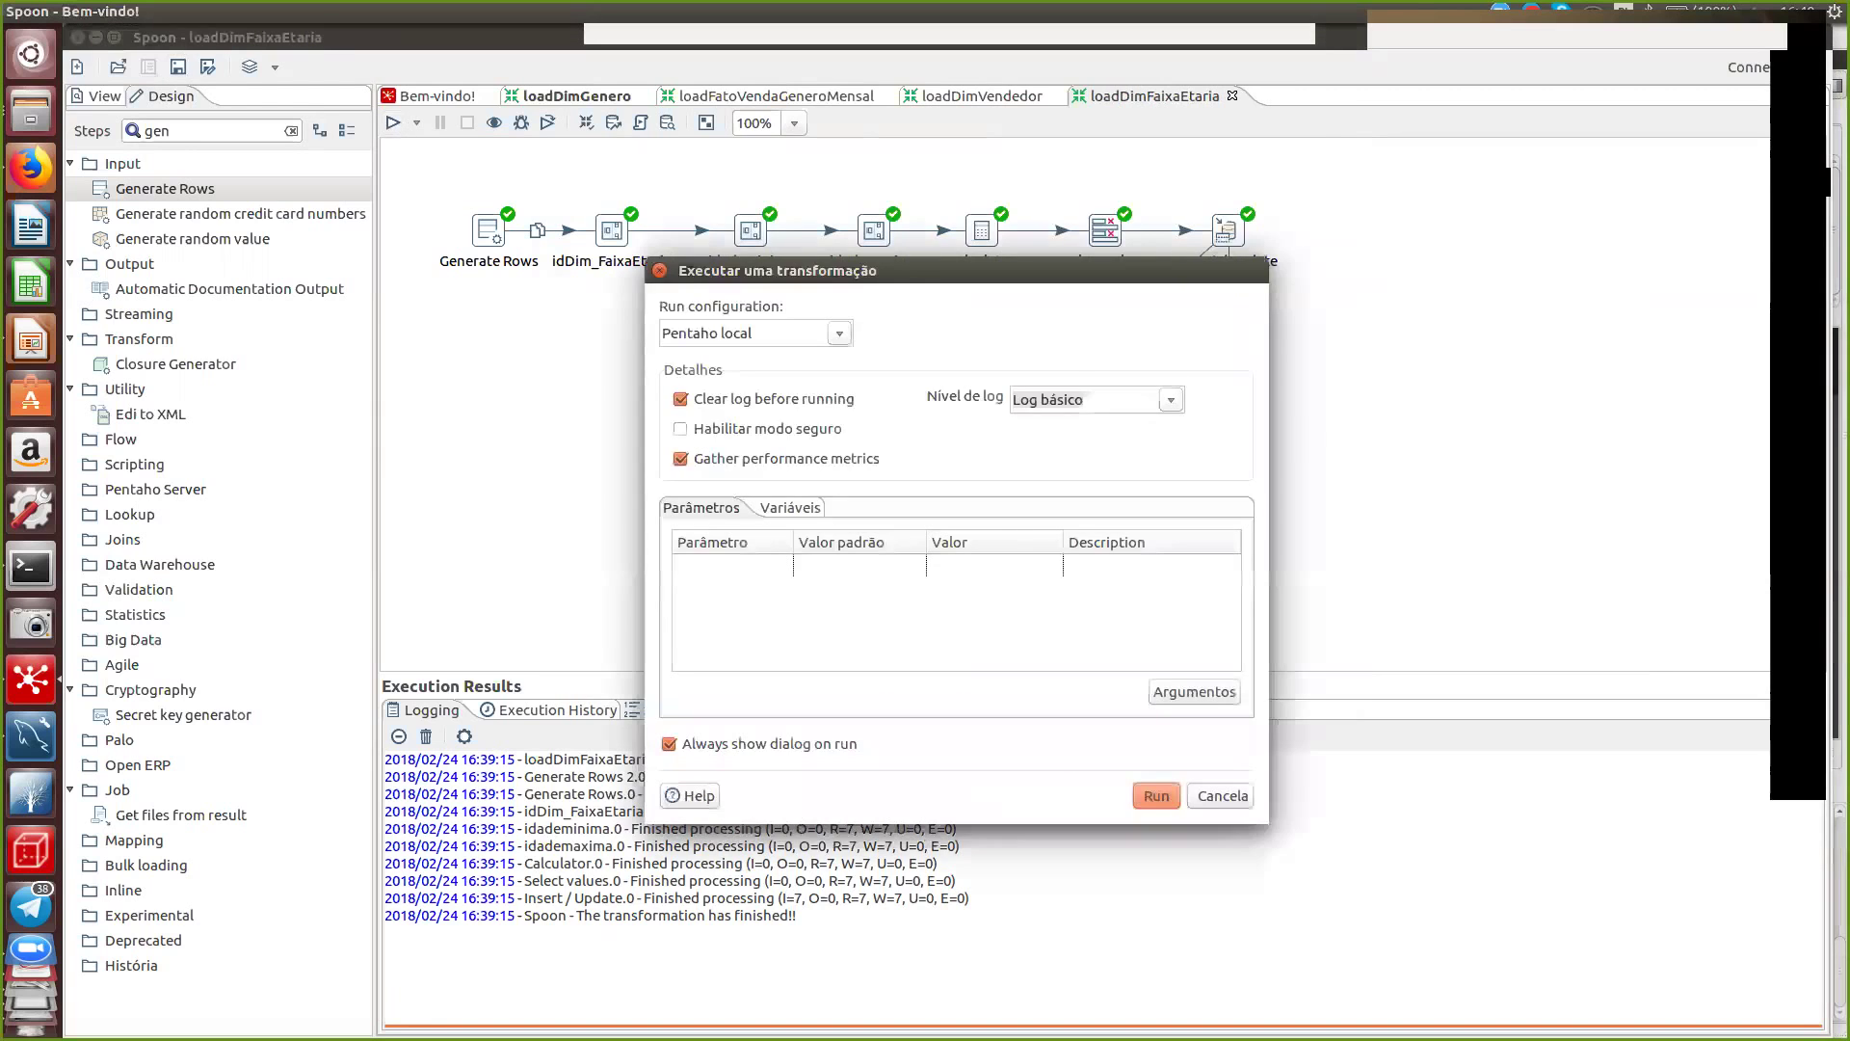
pyautogui.press('Return')
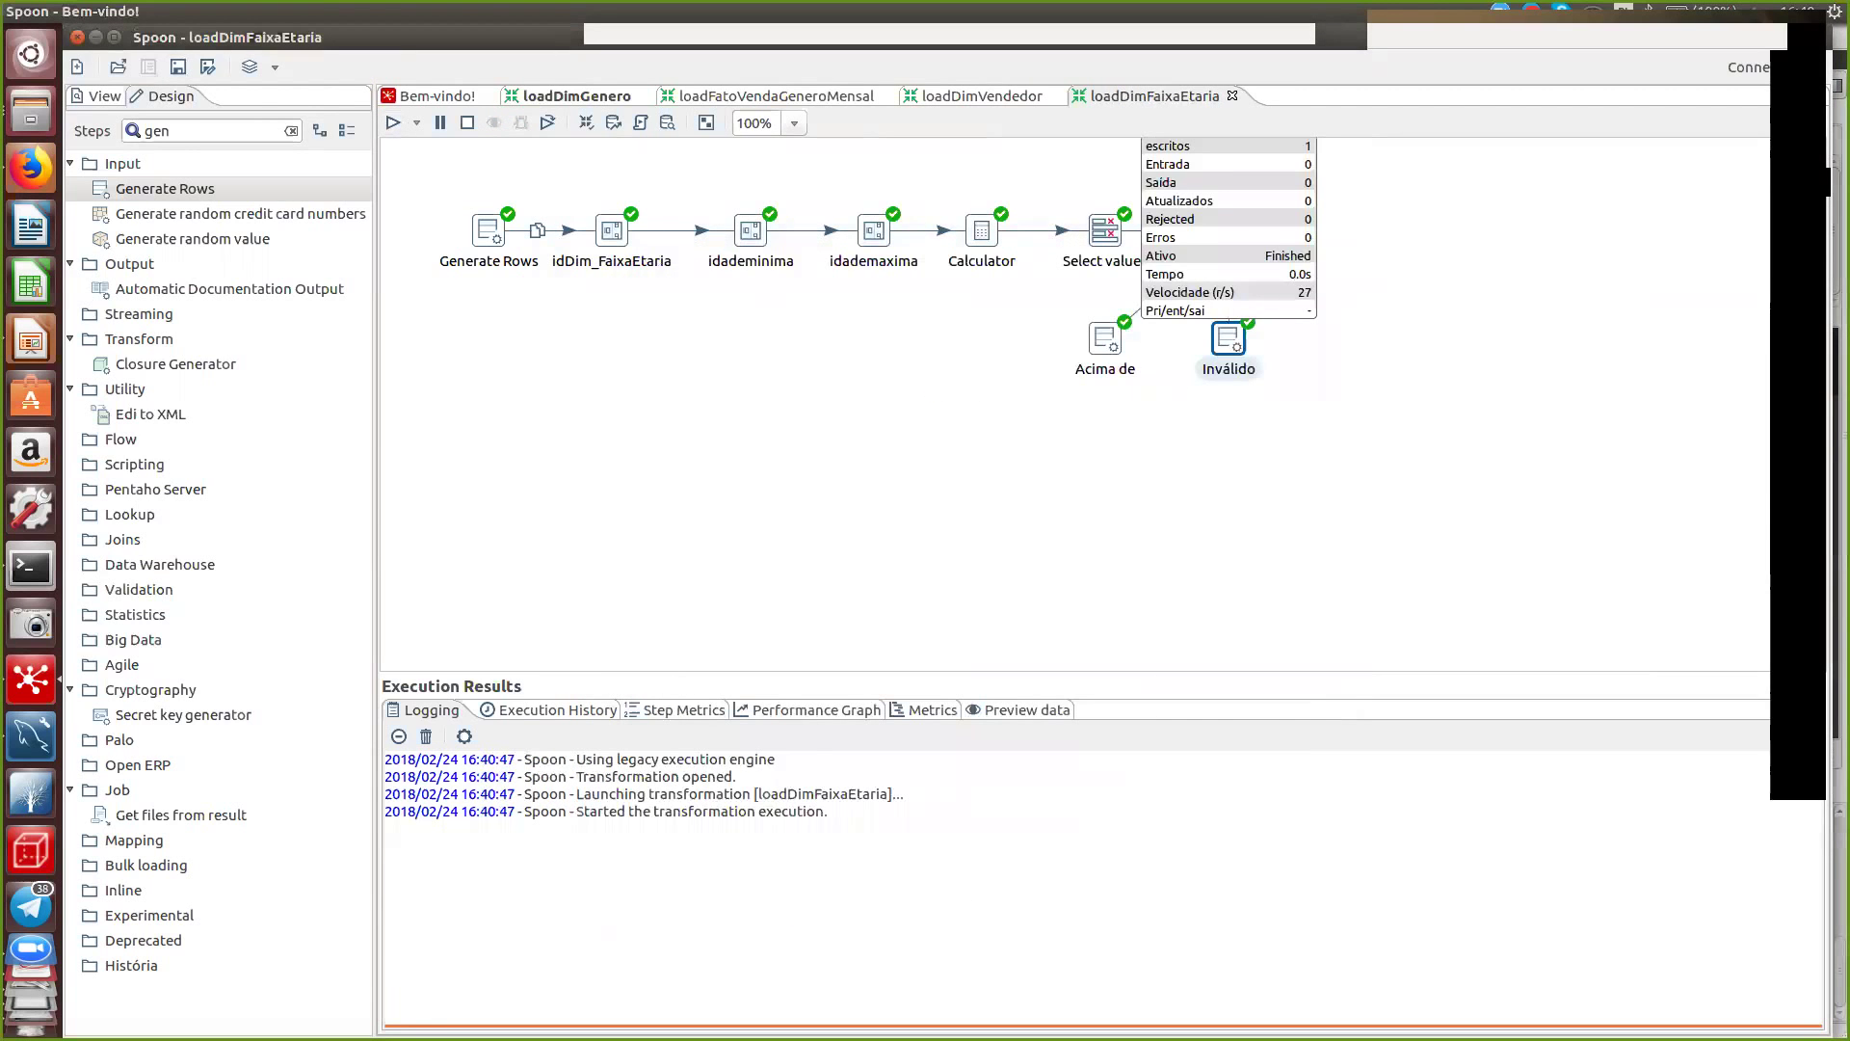
pyautogui.hotkey('alt', 'Tab')
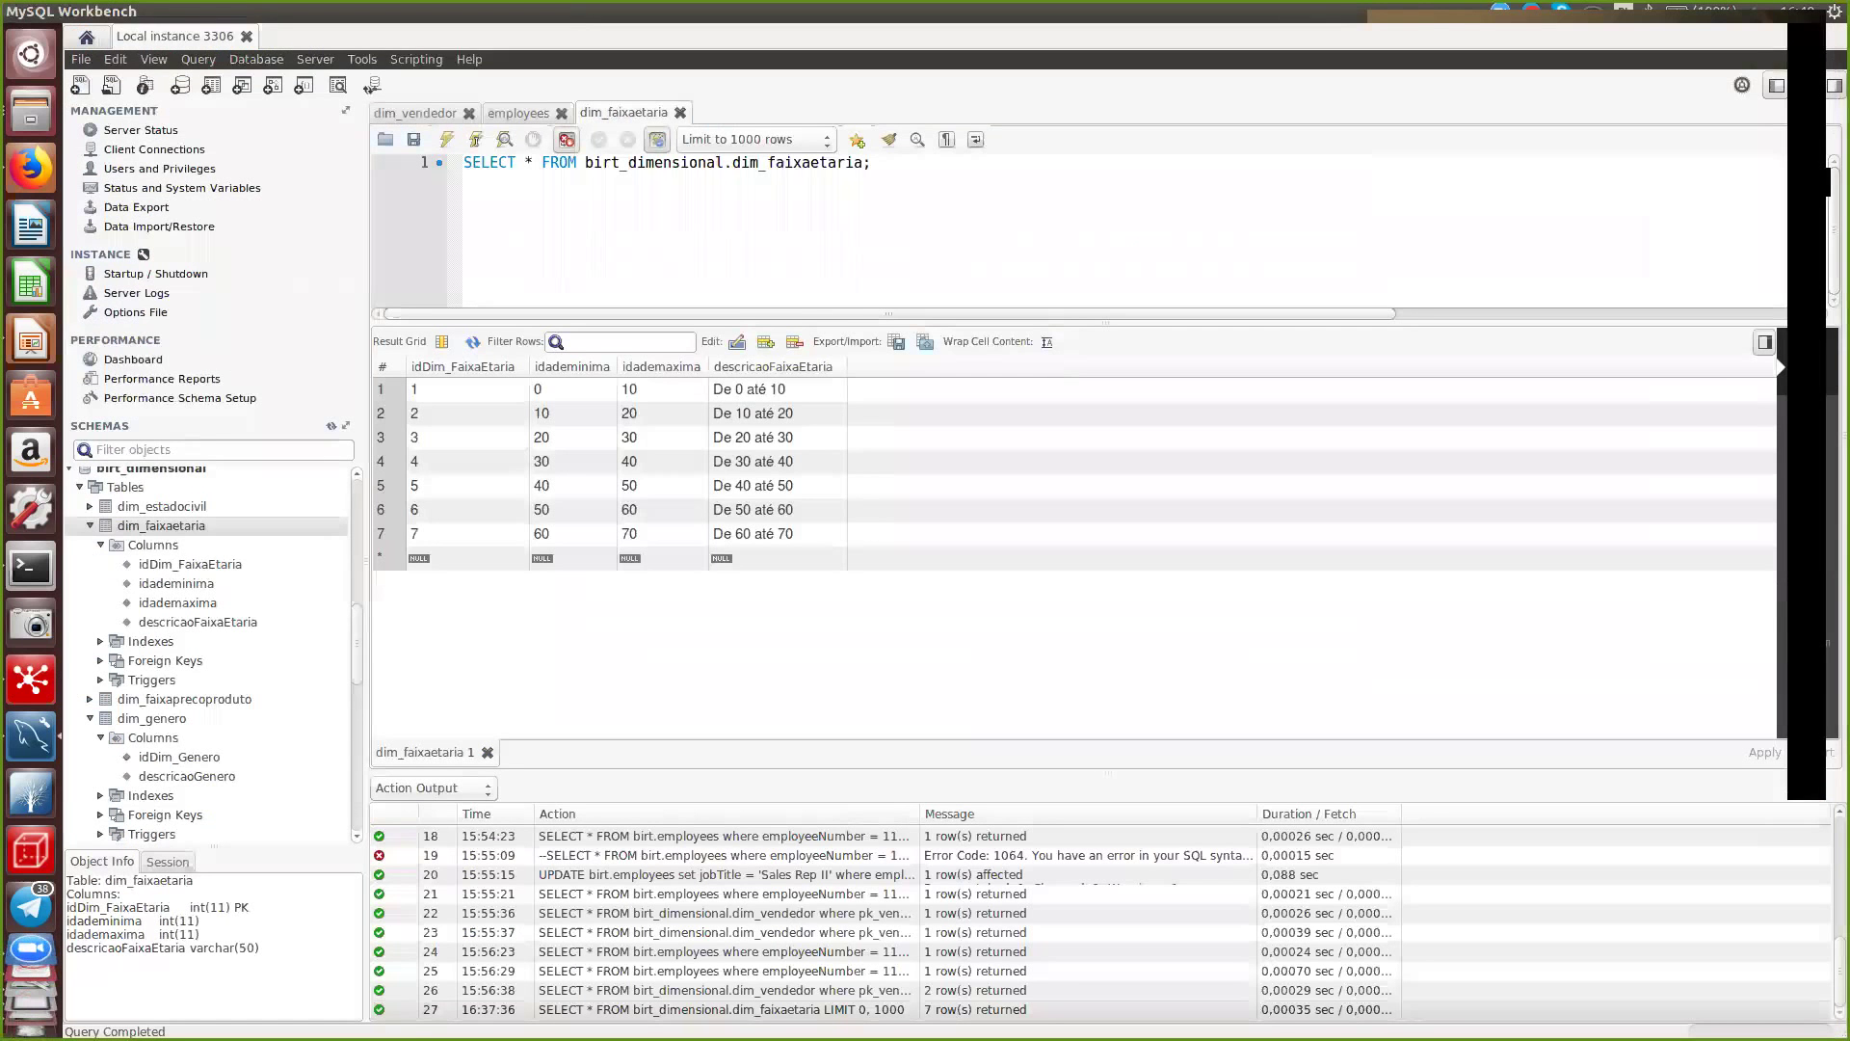
pyautogui.hotkey('ctrl', 'Return')
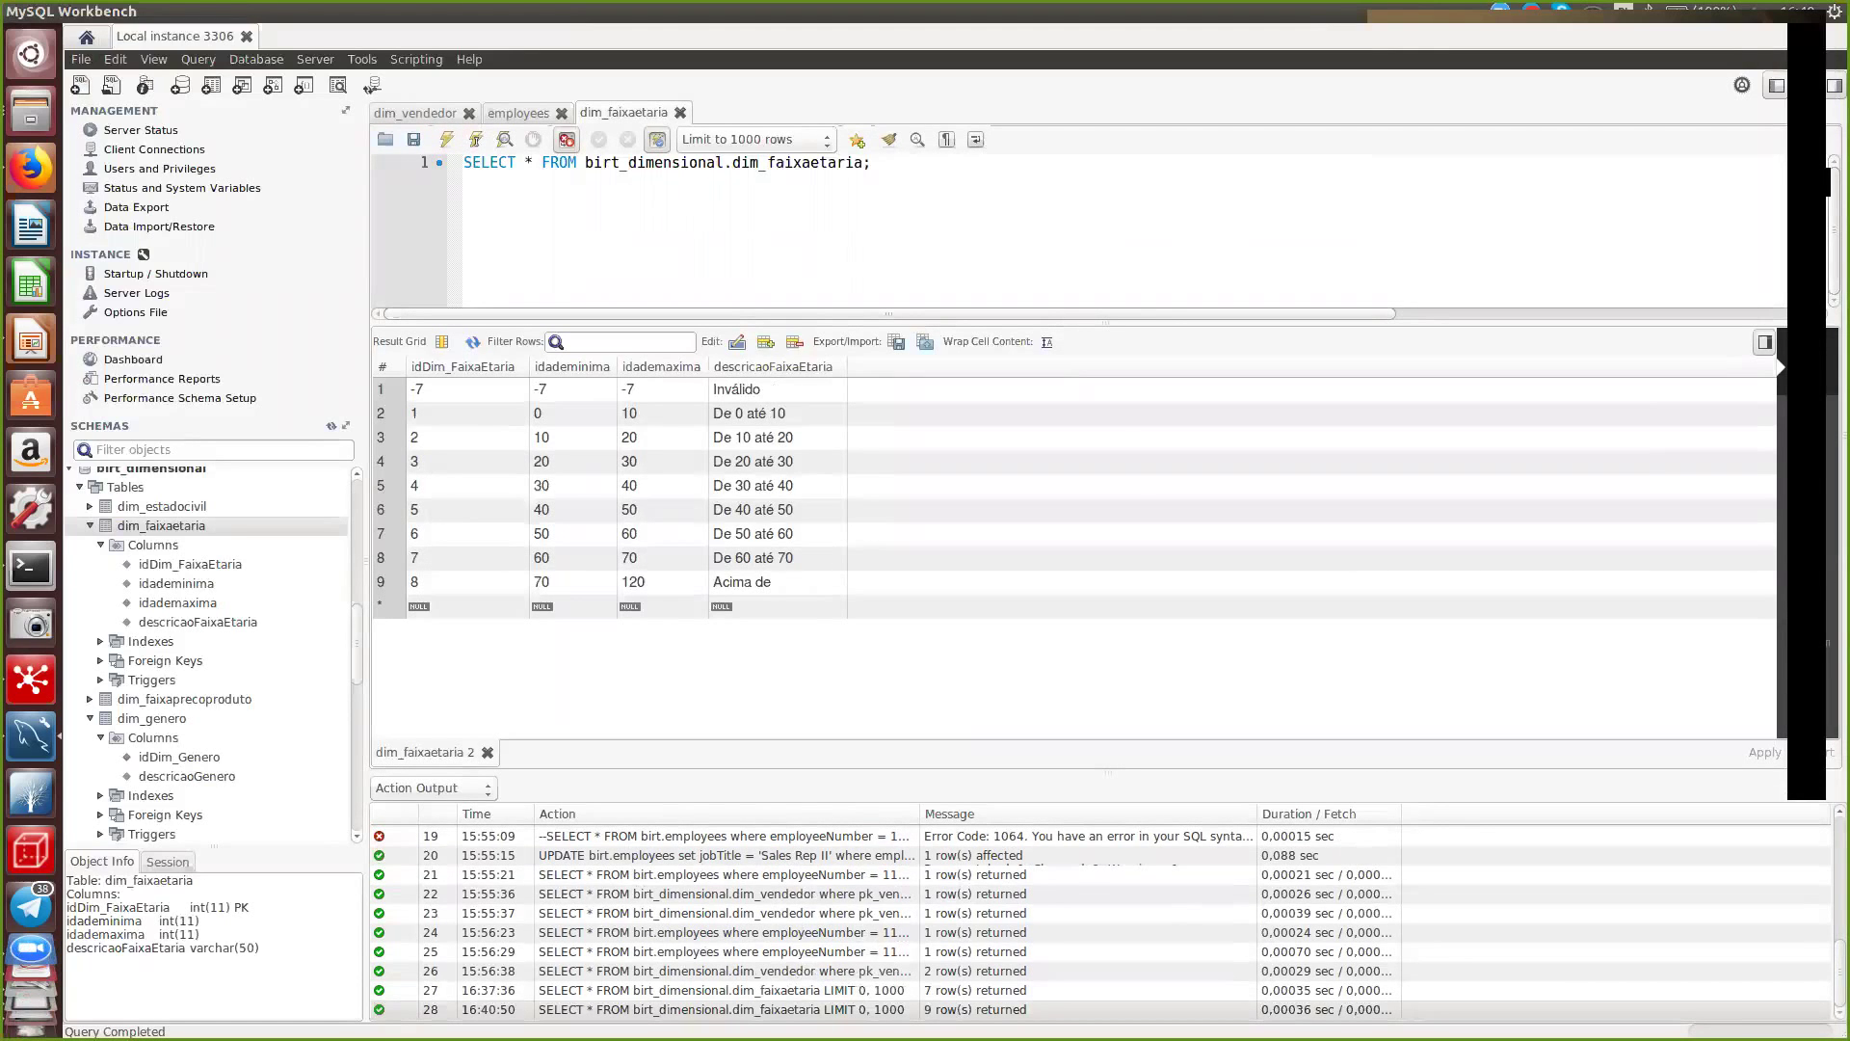
# - Switch to Spoon and change the Acima de step's descricaoFaixaEtaria value to "Acima de 70"
pyautogui.hotkey('alt', 'Tab')
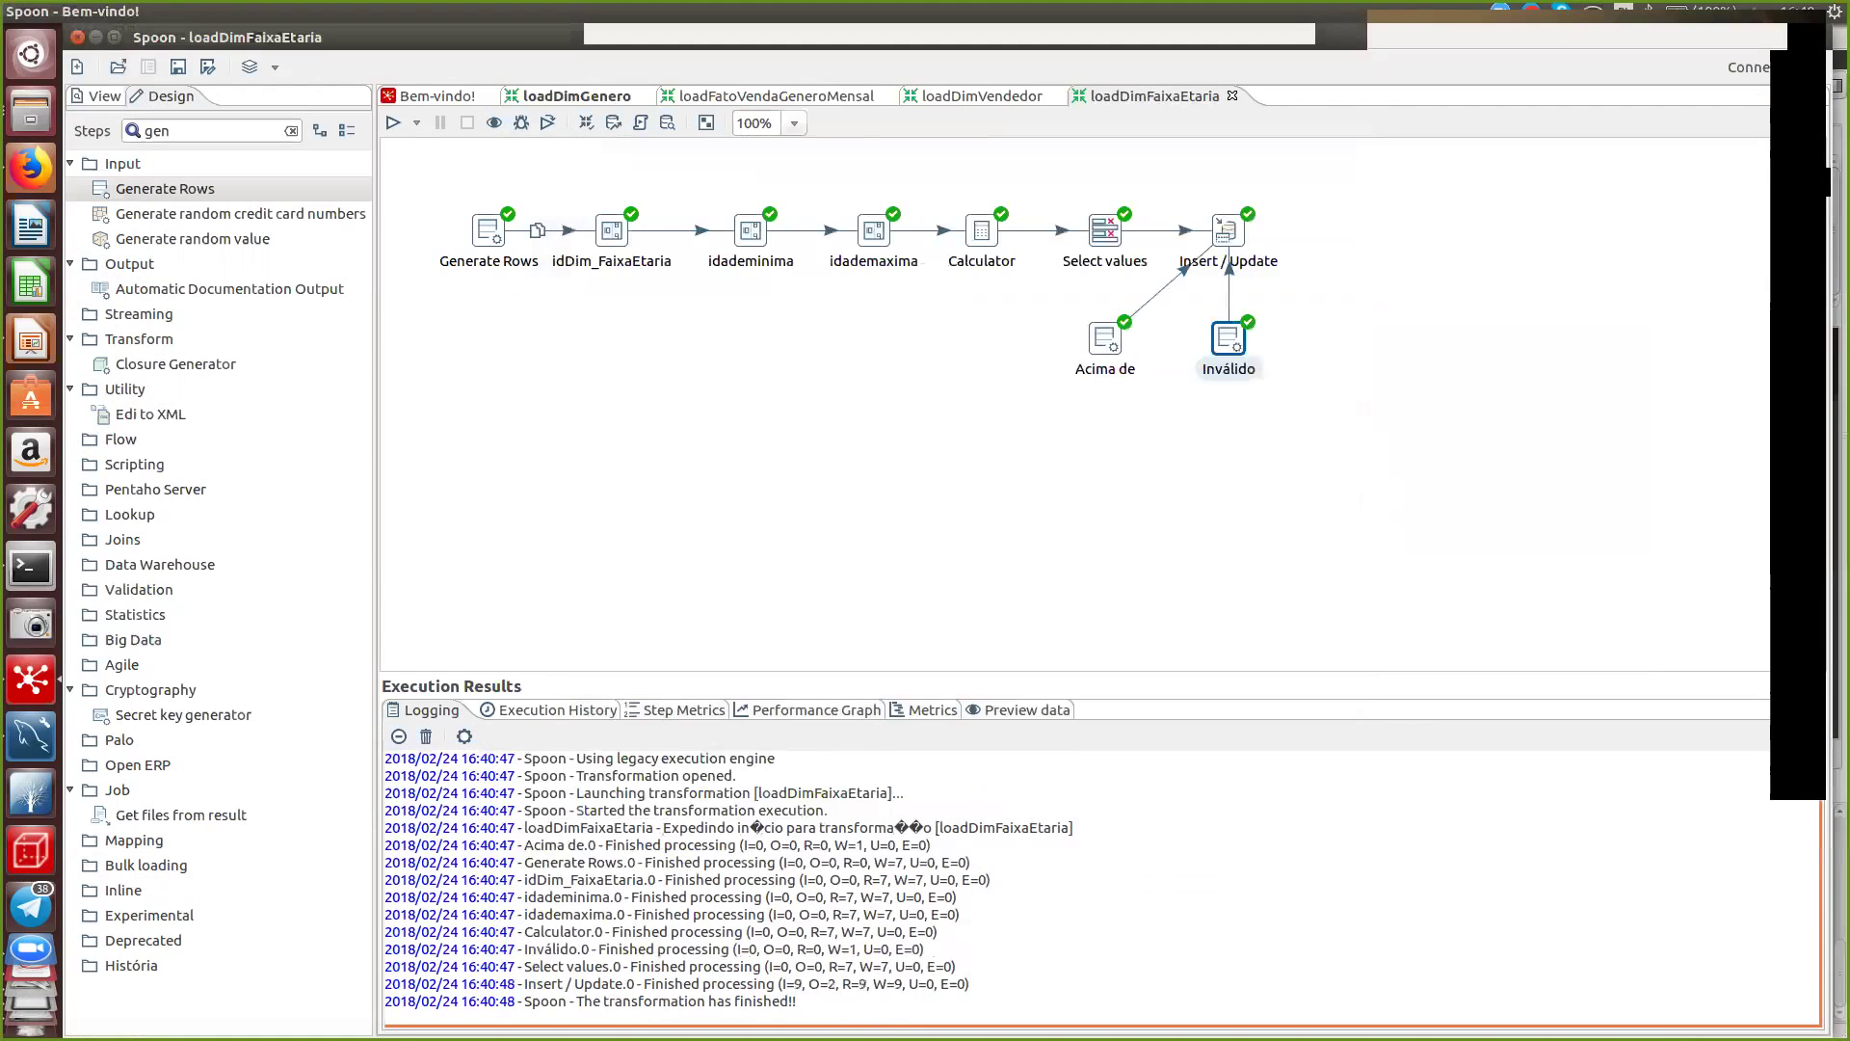
pyautogui.doubleClick(1105, 337)
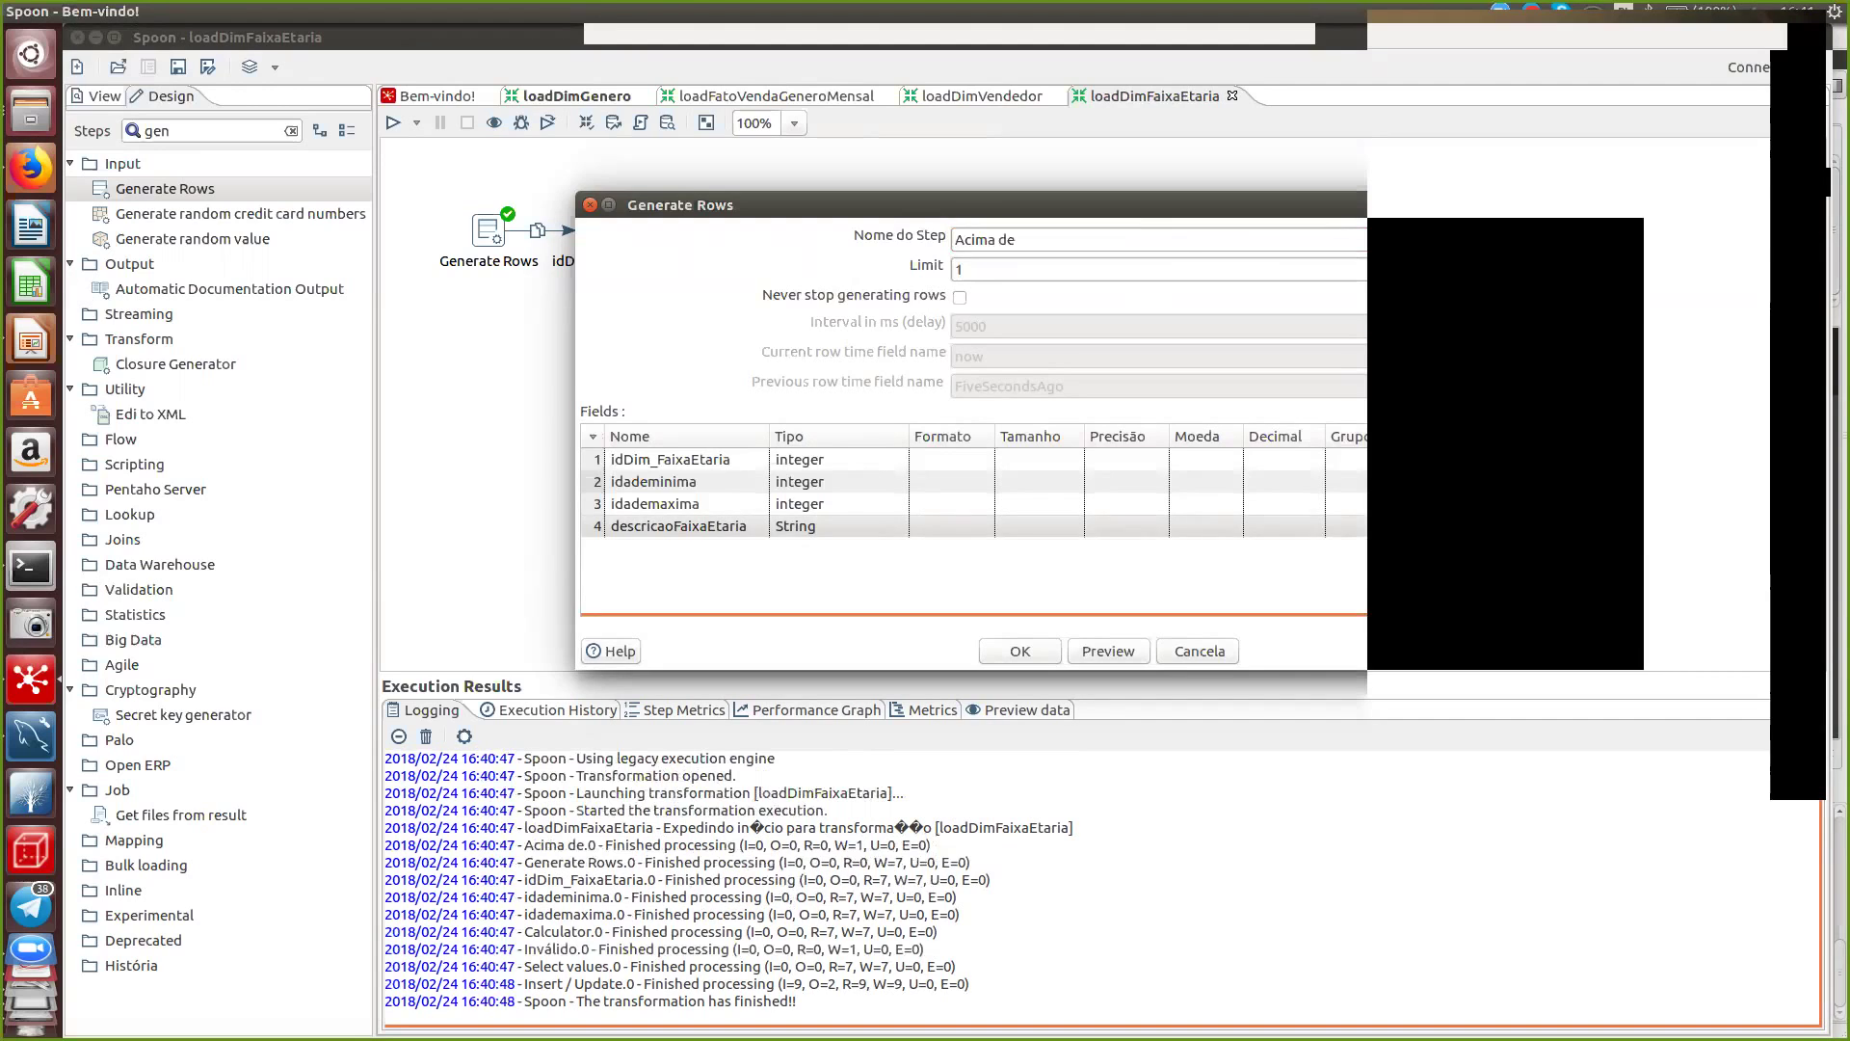
pyautogui.click(1019, 651)
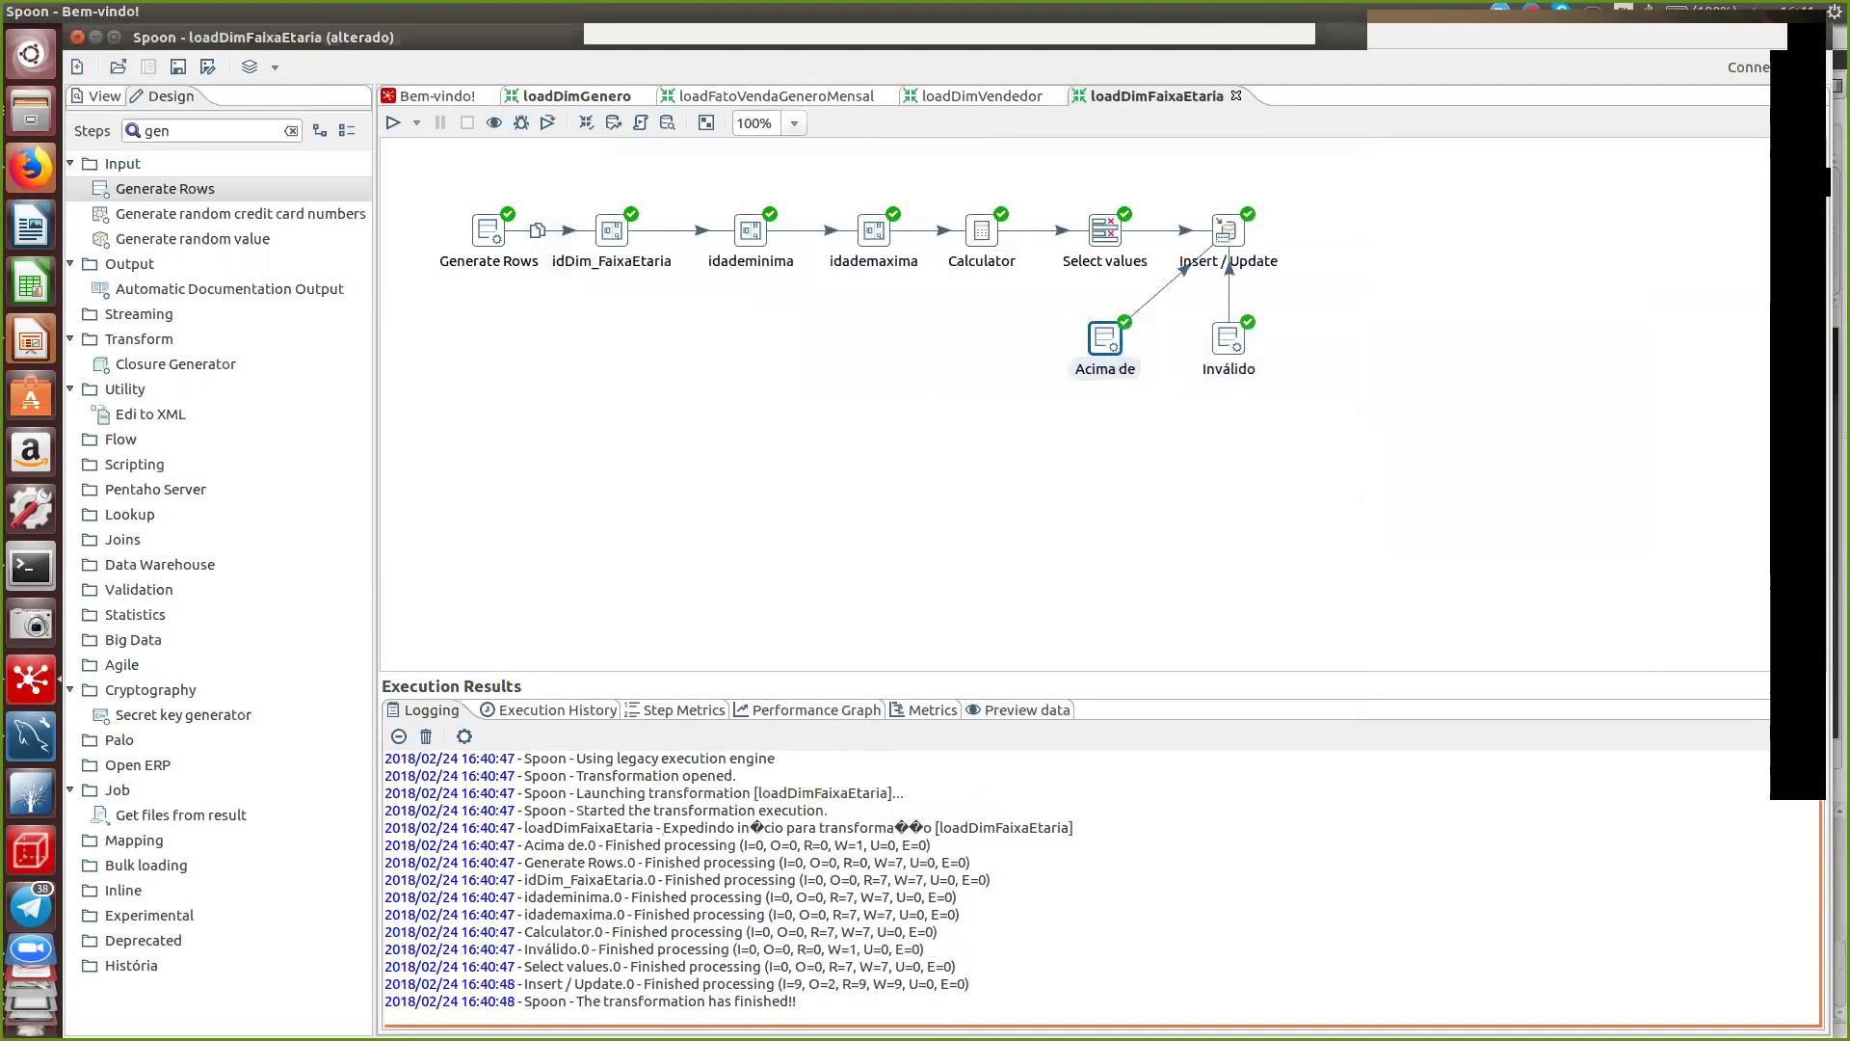
# - Save and rerun the transformation, check the dim_faixaetaria rows in MySQL Workbench, and return to Spoon
pyautogui.click(178, 67)
pyautogui.press('F9')
pyautogui.press('Return')
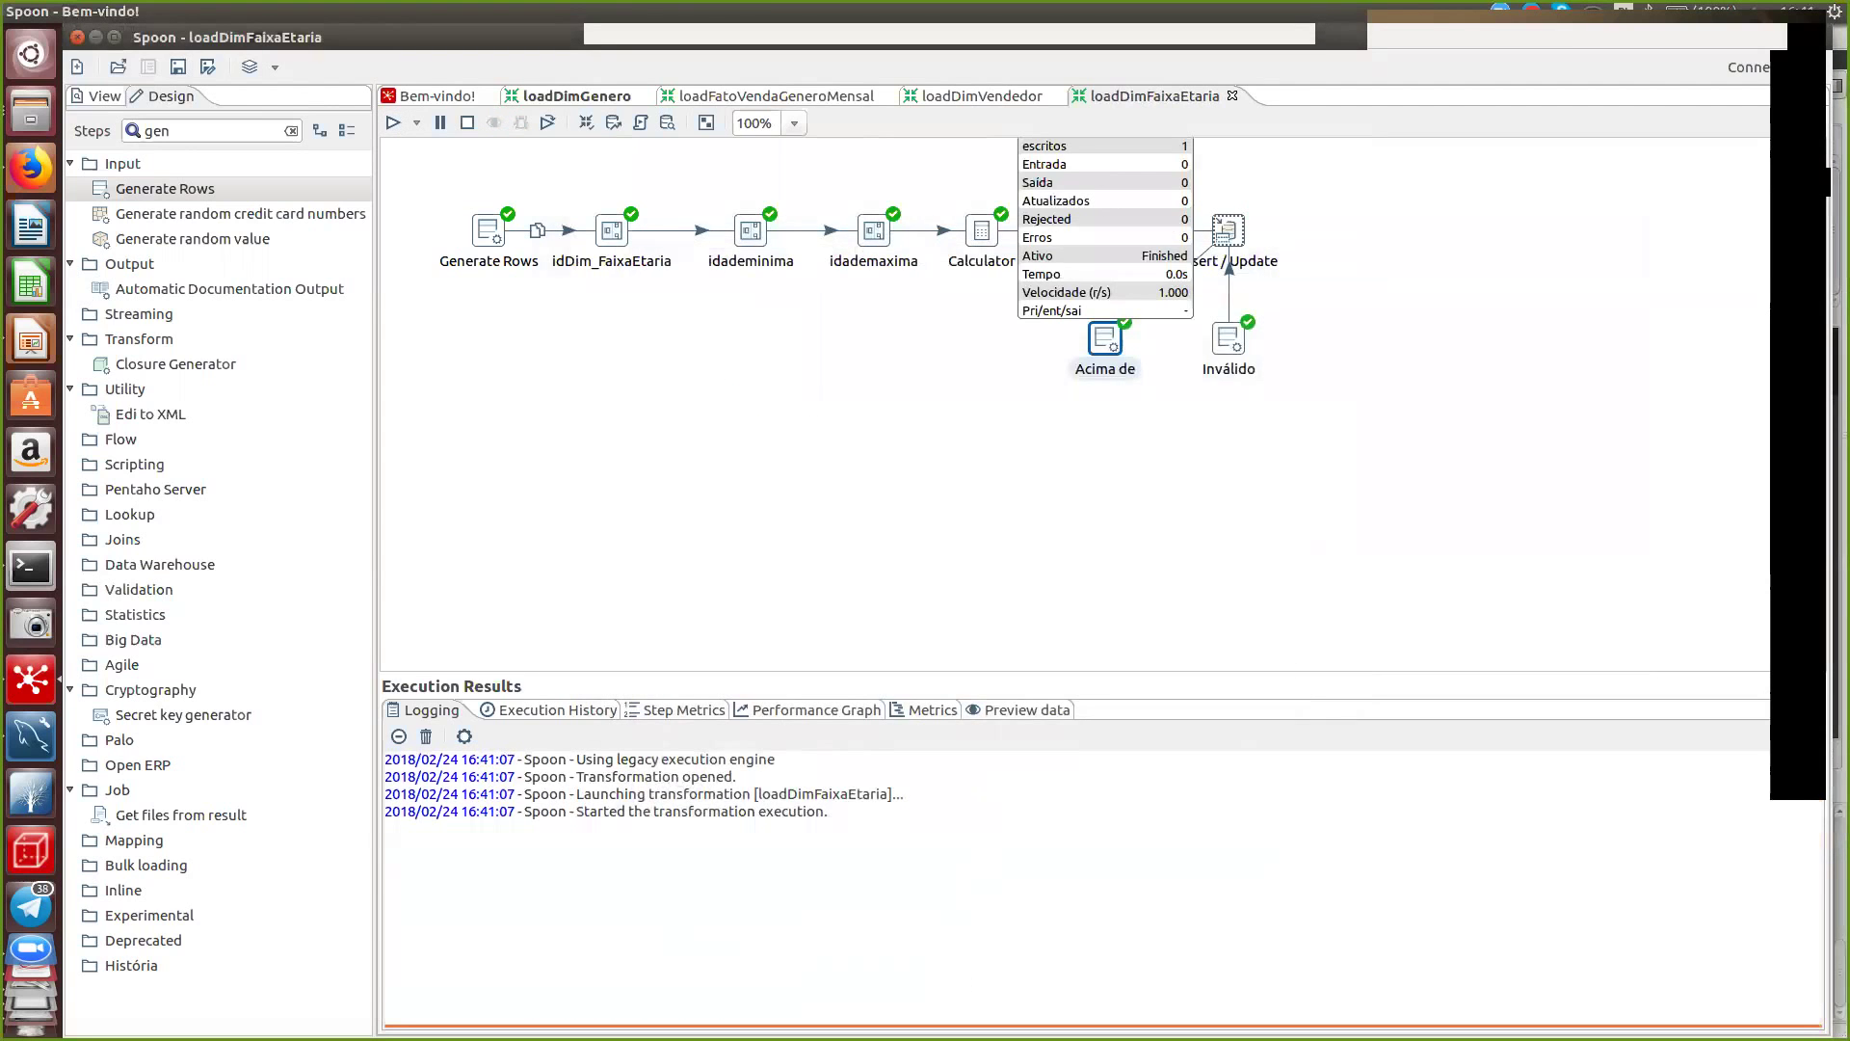
pyautogui.hotkey('alt', 'Tab')
pyautogui.hotkey('ctrl', 'Return')
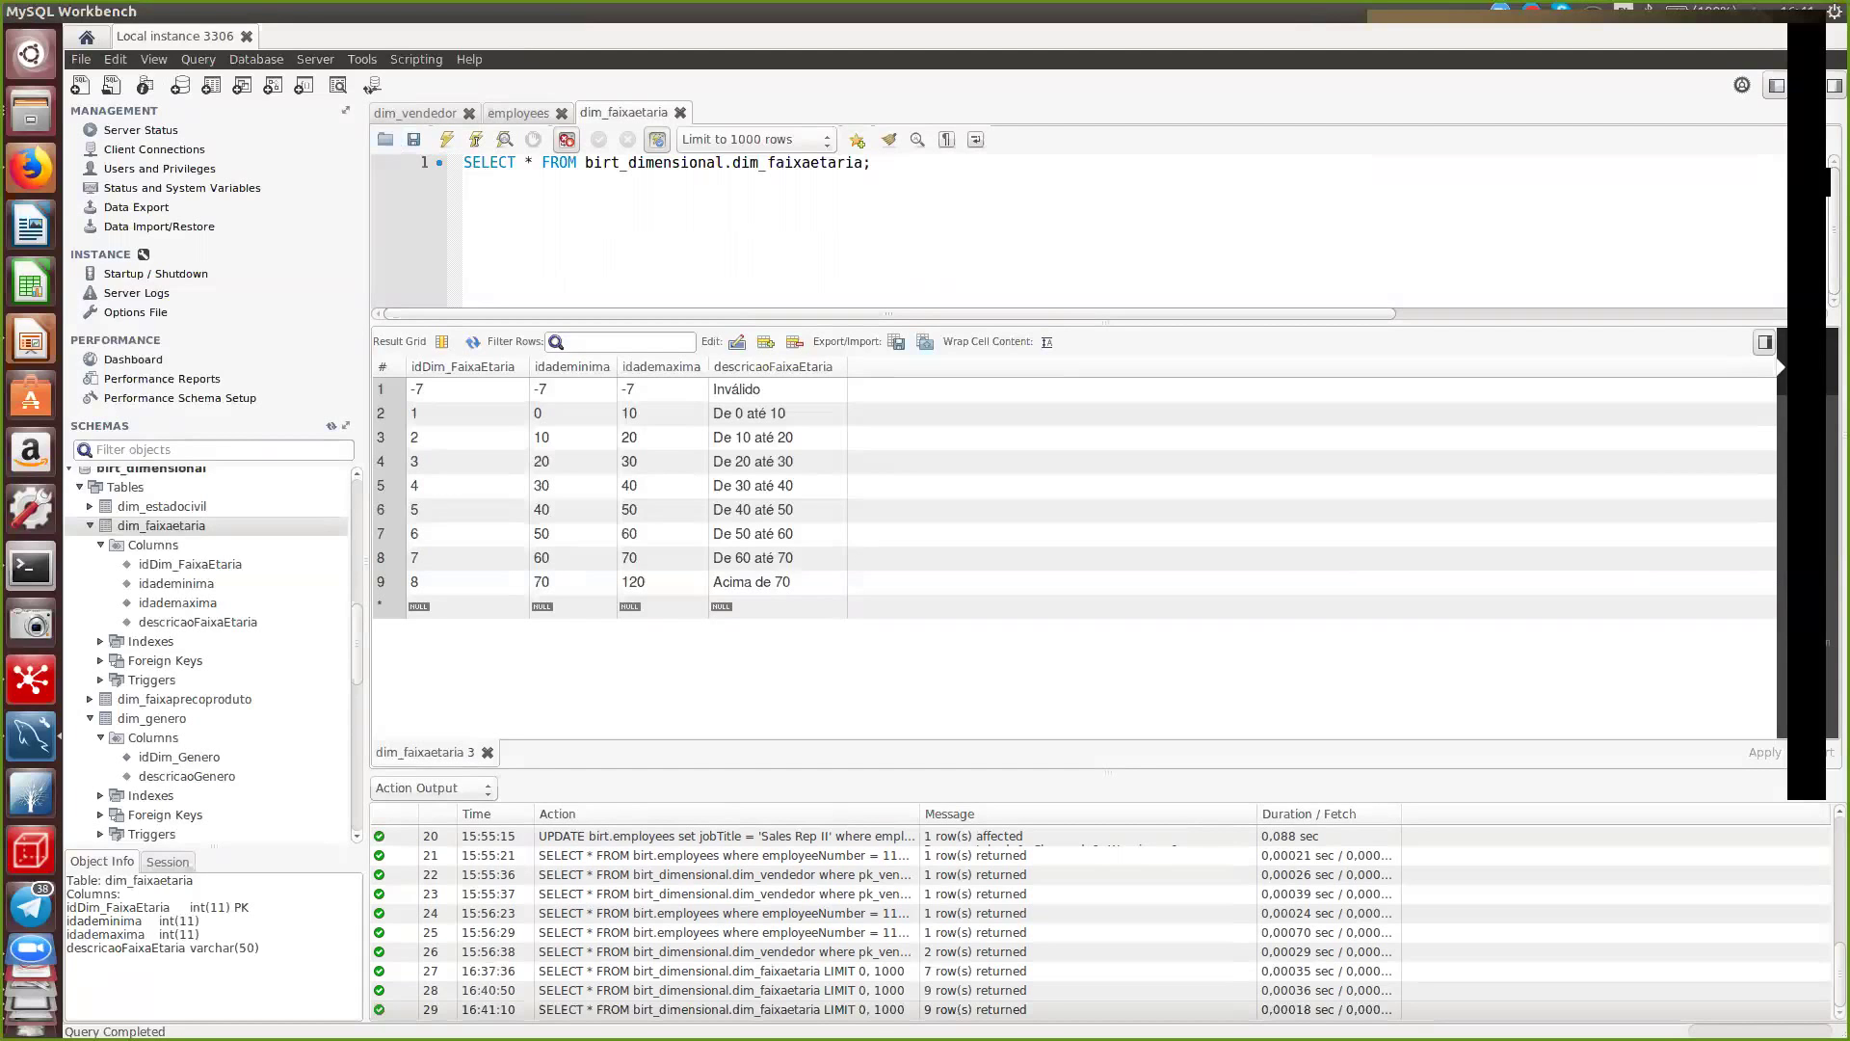
pyautogui.hotkey('alt', 'Tab')
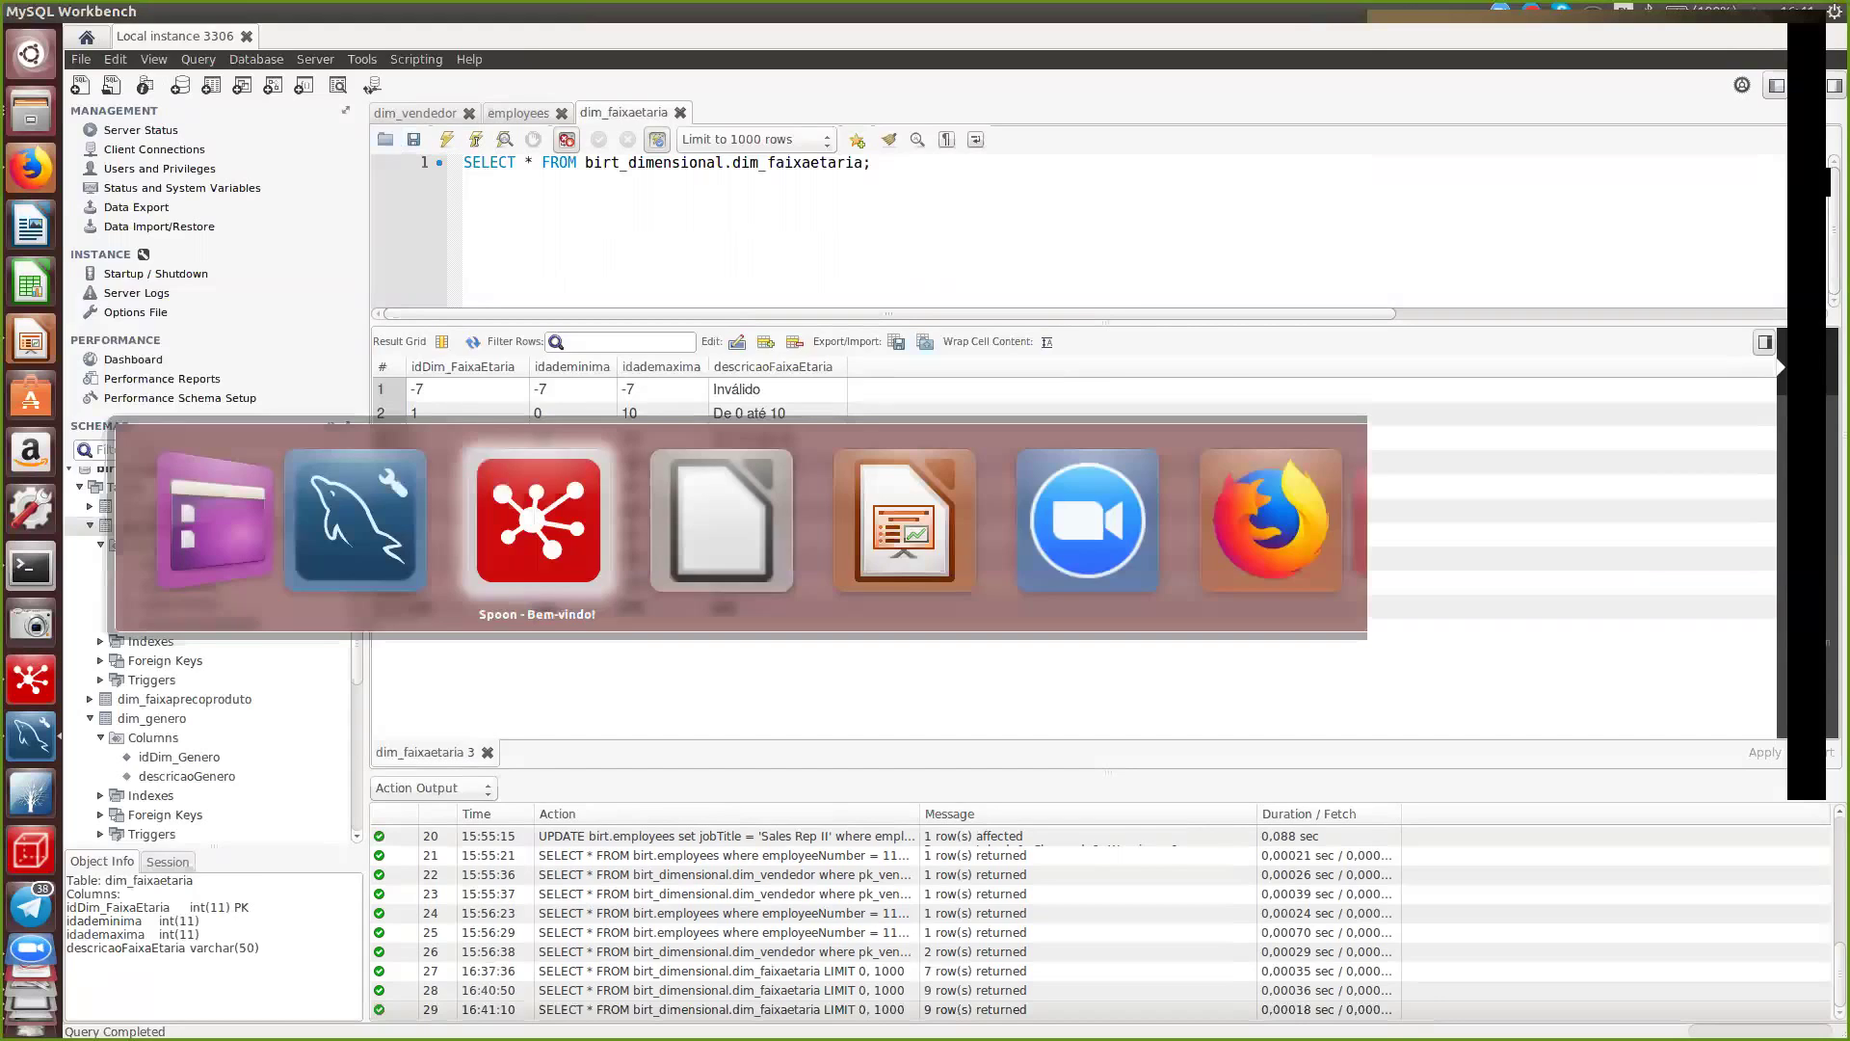